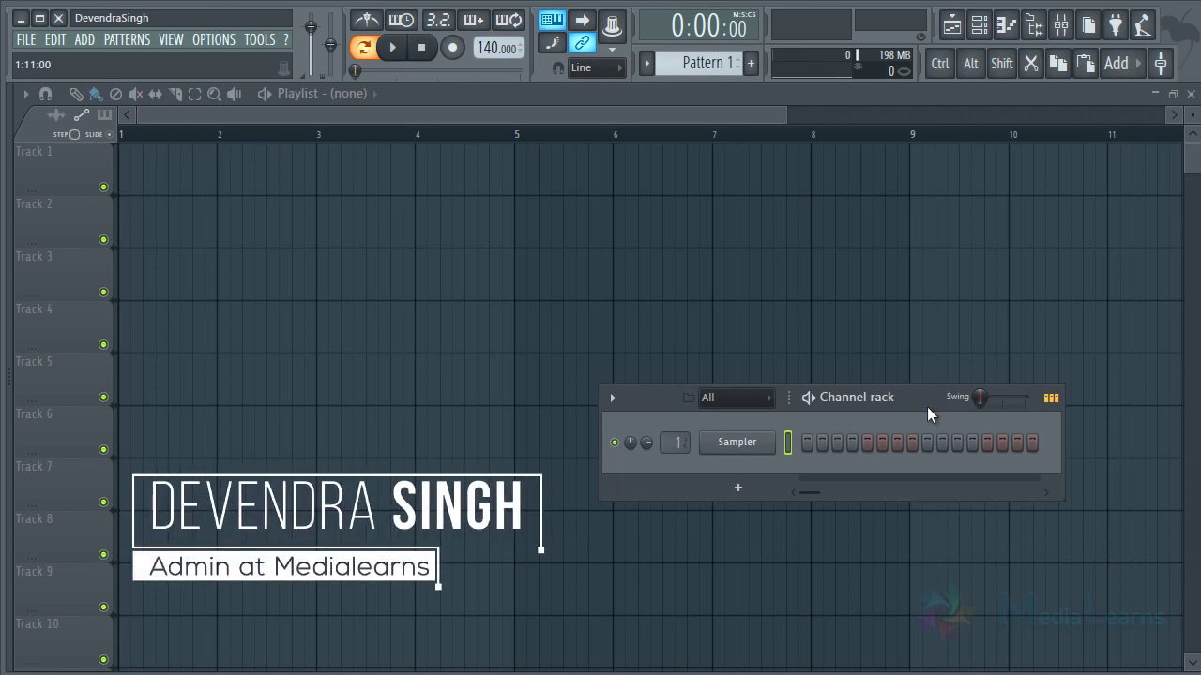
# Step: Open the recent project Piano_tutorial.flp and bring up the channels of Pattern 3
pyautogui.click(25, 39)
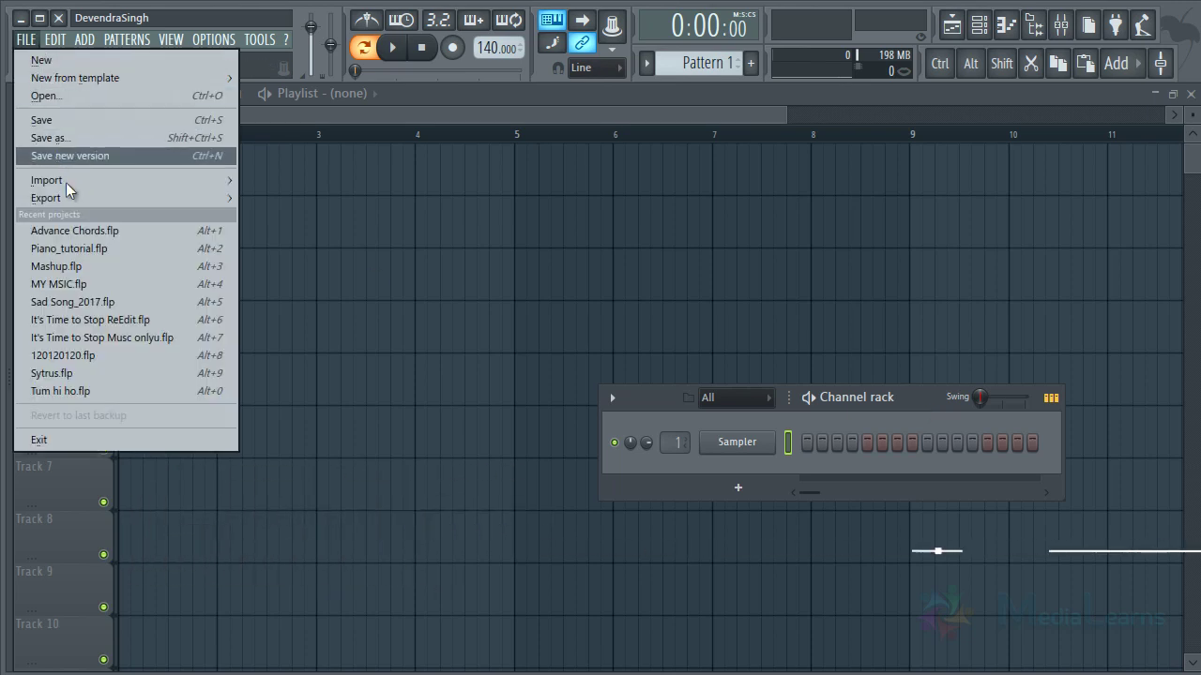
pyautogui.click(83, 247)
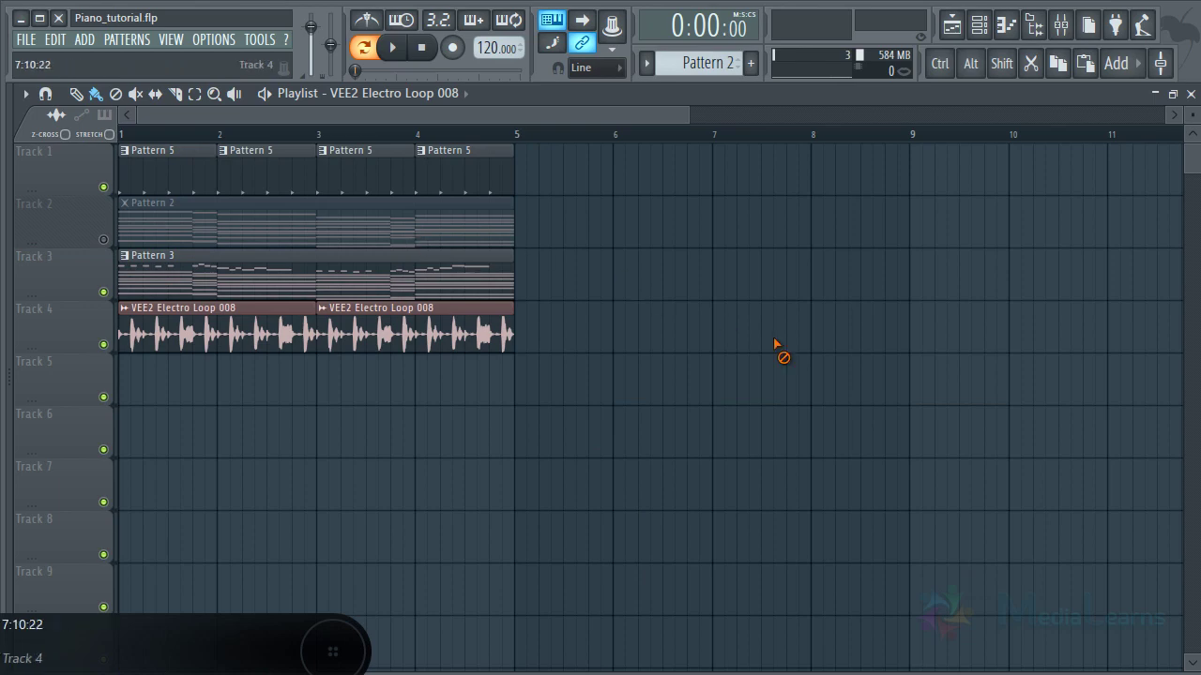
pyautogui.doubleClick(410, 279)
pyautogui.press('Escape')
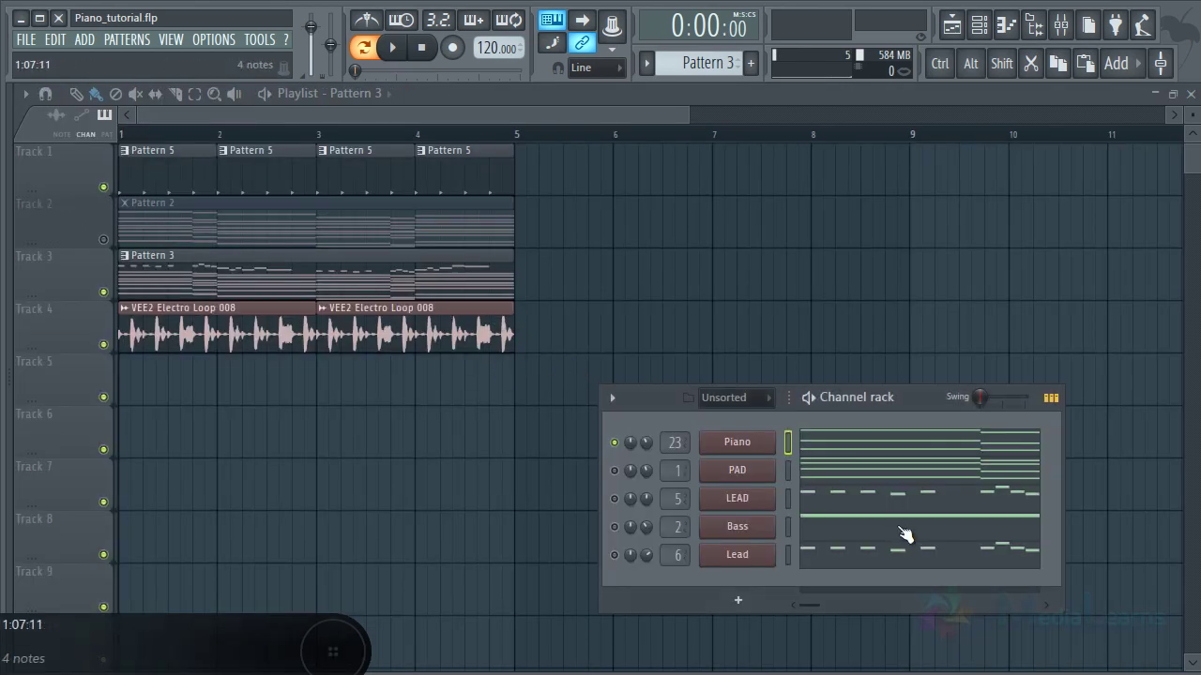
# Step: Reposition the channel rack higher, over the clips in the playlist
pyautogui.click(866, 540)
pyautogui.keyDown('ctrl'); pyautogui.rightClick(693, 361); pyautogui.keyUp('ctrl')
pyautogui.press('Escape')
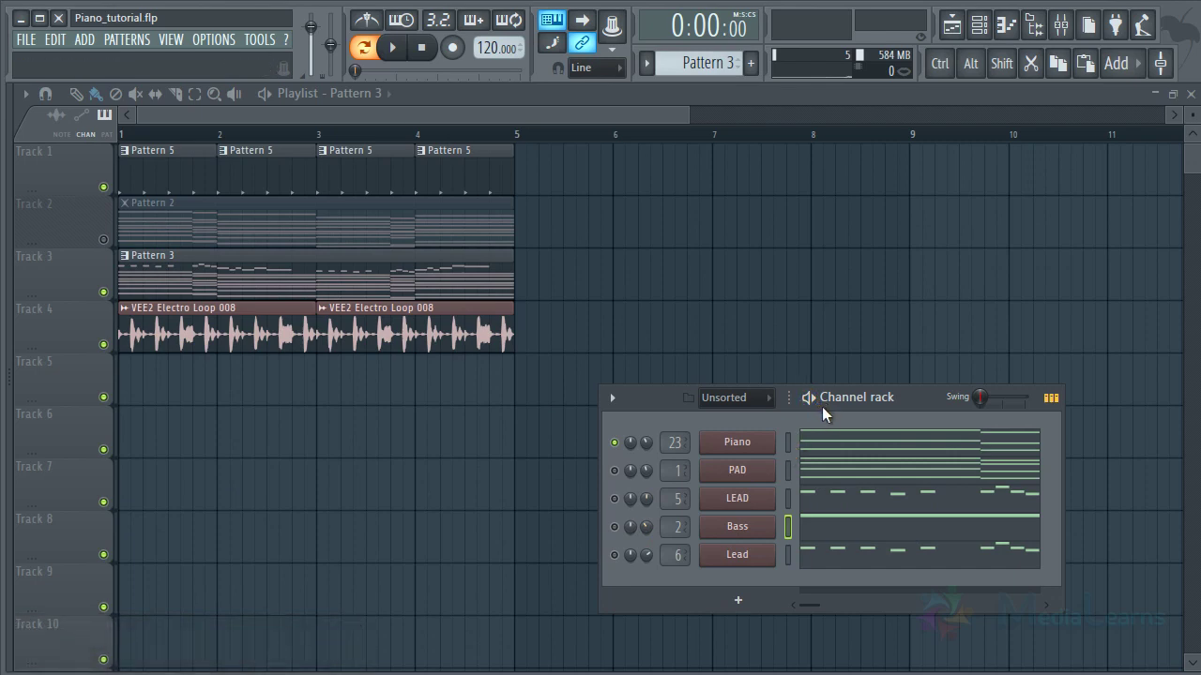
pyautogui.moveTo(837, 395); pyautogui.dragTo(625, 183)
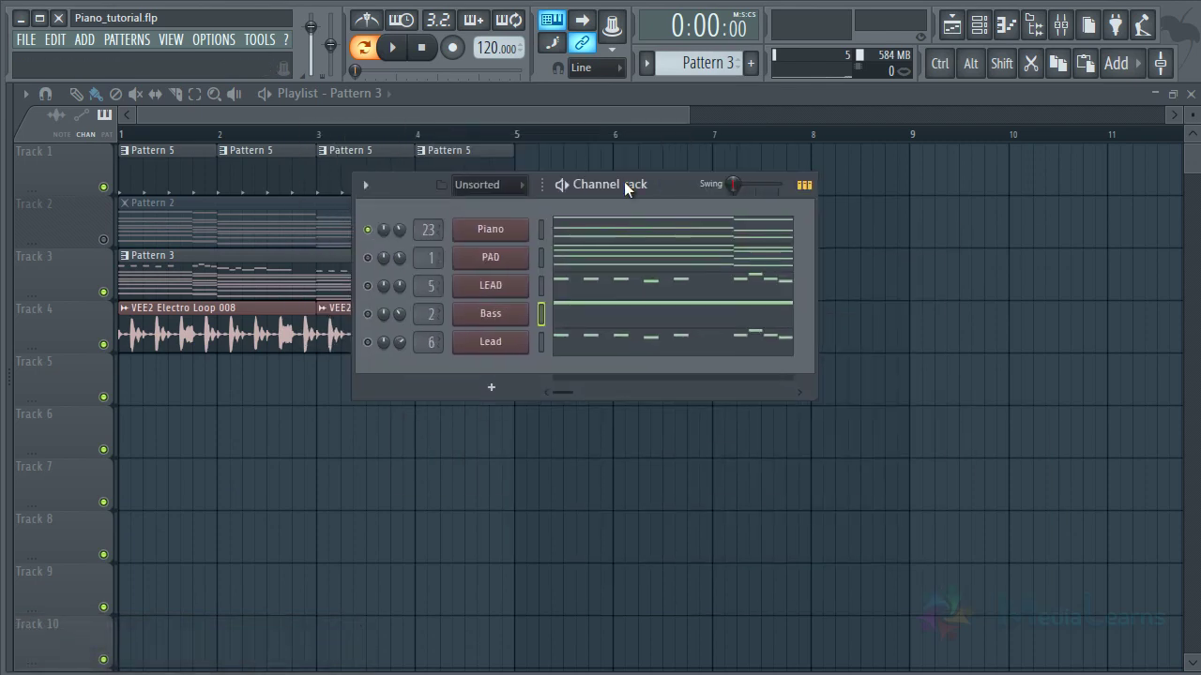
# Step: Solo the PAD channel and then turn its solo off again so all five channels are unmuted
pyautogui.rightClick(369, 257)
pyautogui.click(382, 267)
pyautogui.rightClick(374, 262)
pyautogui.click(402, 273)
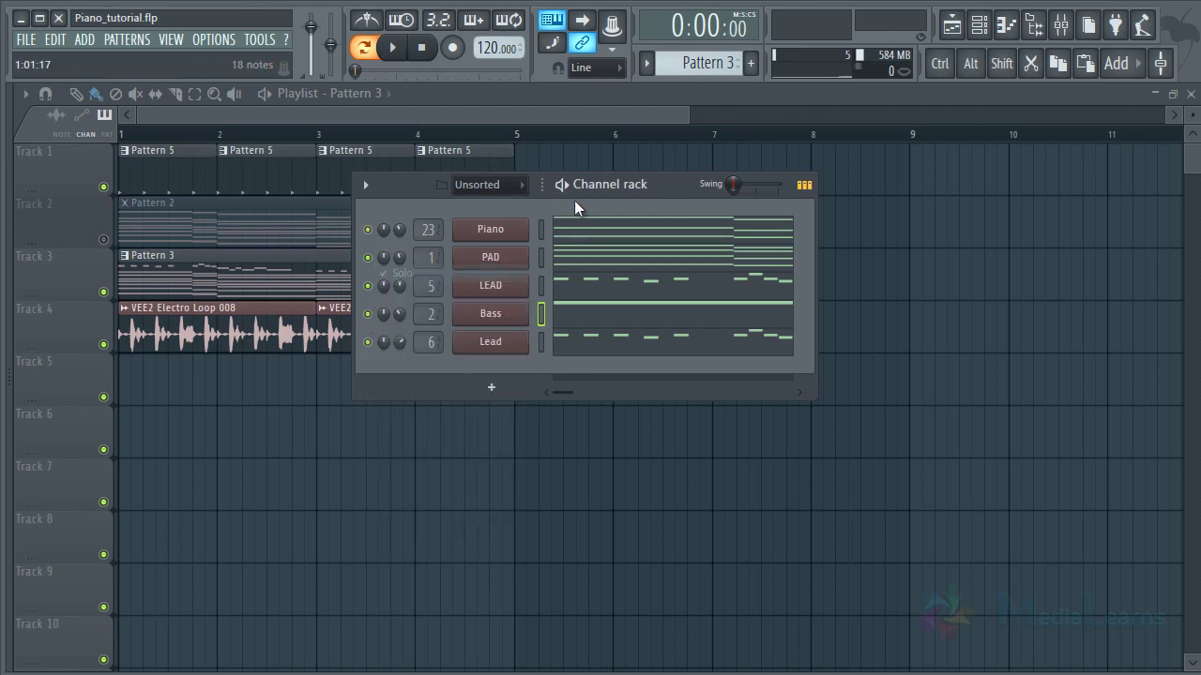
# Step: Play Pattern 3 with all channels active and look at the LEAD channel's notes
pyautogui.press('space')
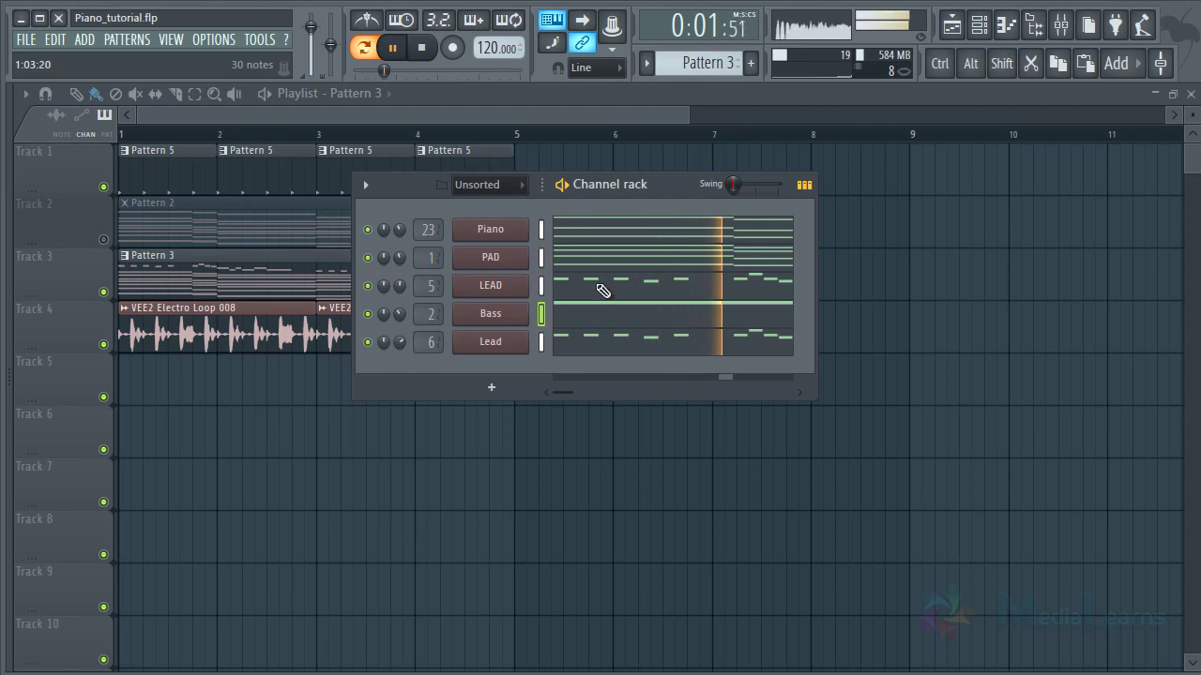
pyautogui.click(604, 293)
pyautogui.press('F7')
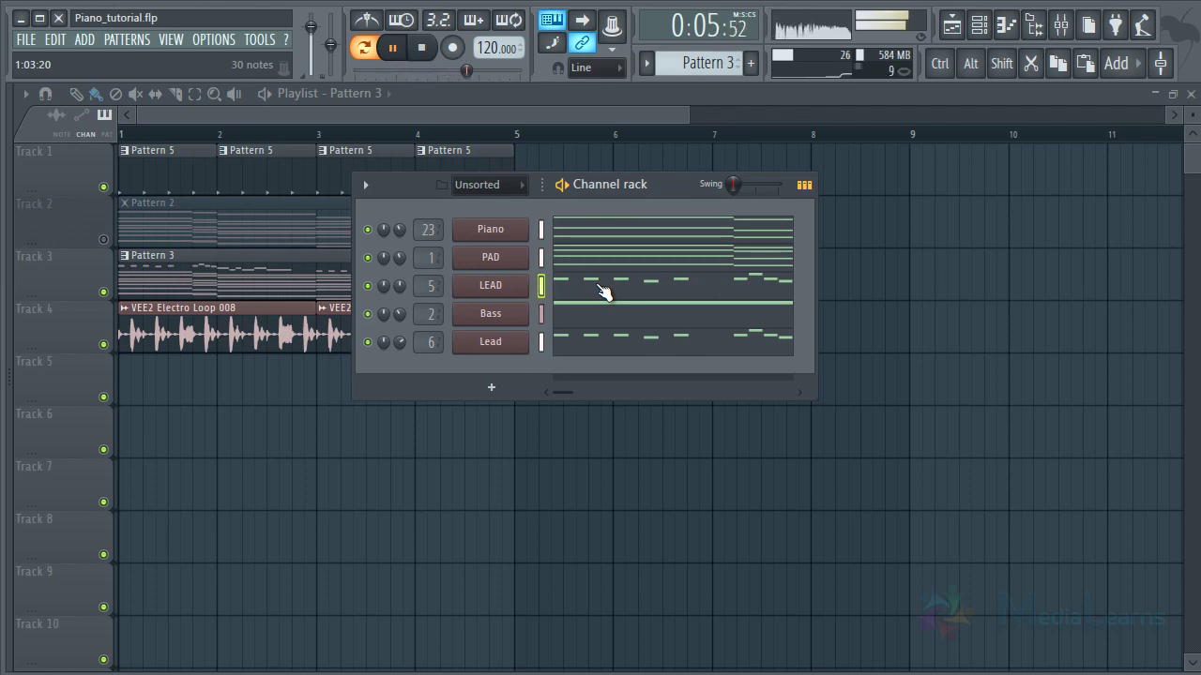
# Step: Play the whole song and review the effect slots of Insert 5, loop, Insert 2, Insert 1 and Lead in the mixer
pyautogui.click(132, 137)
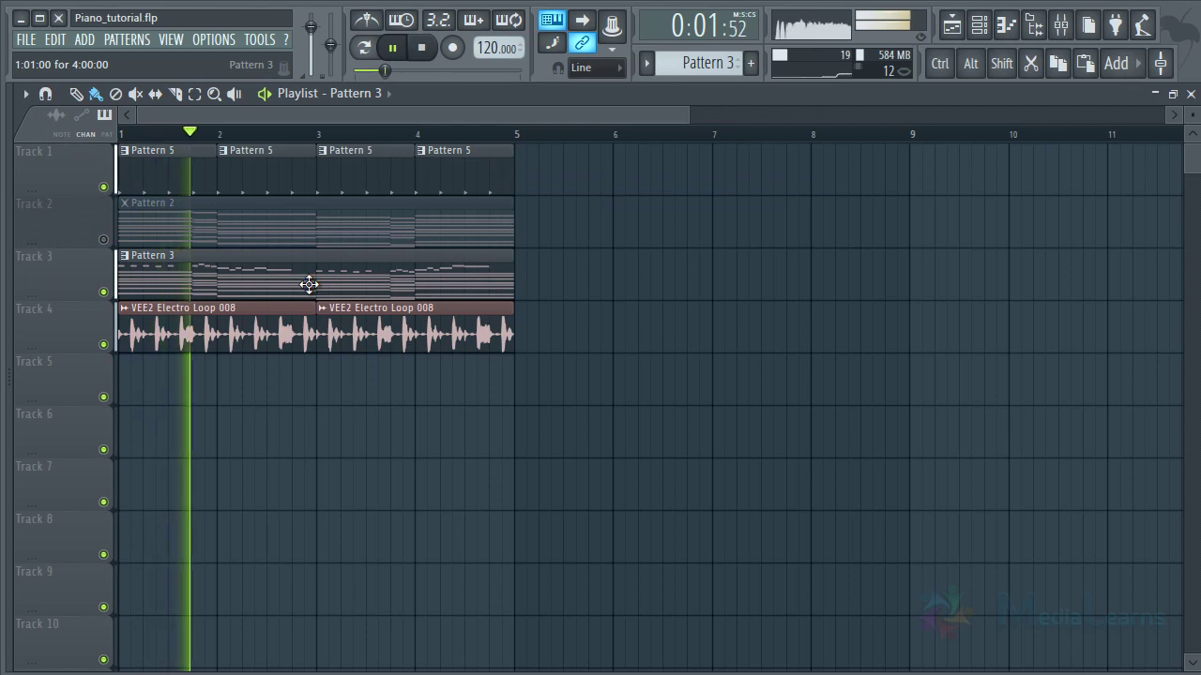
pyautogui.click(1060, 26)
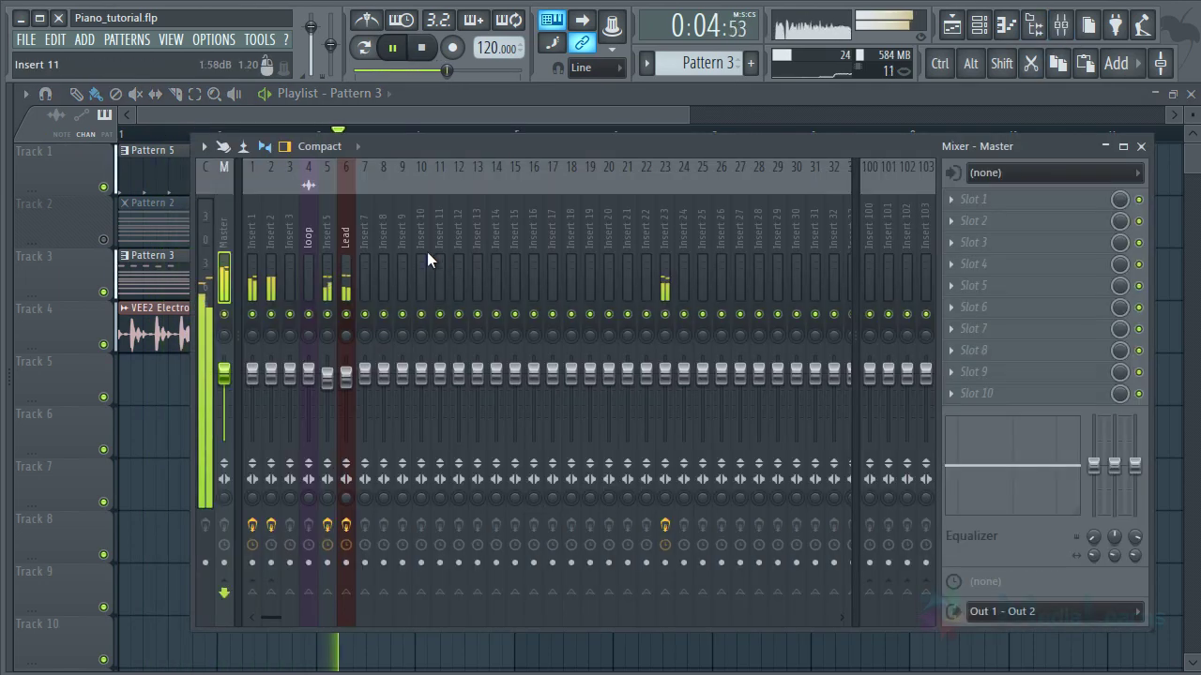
pyautogui.click(329, 229)
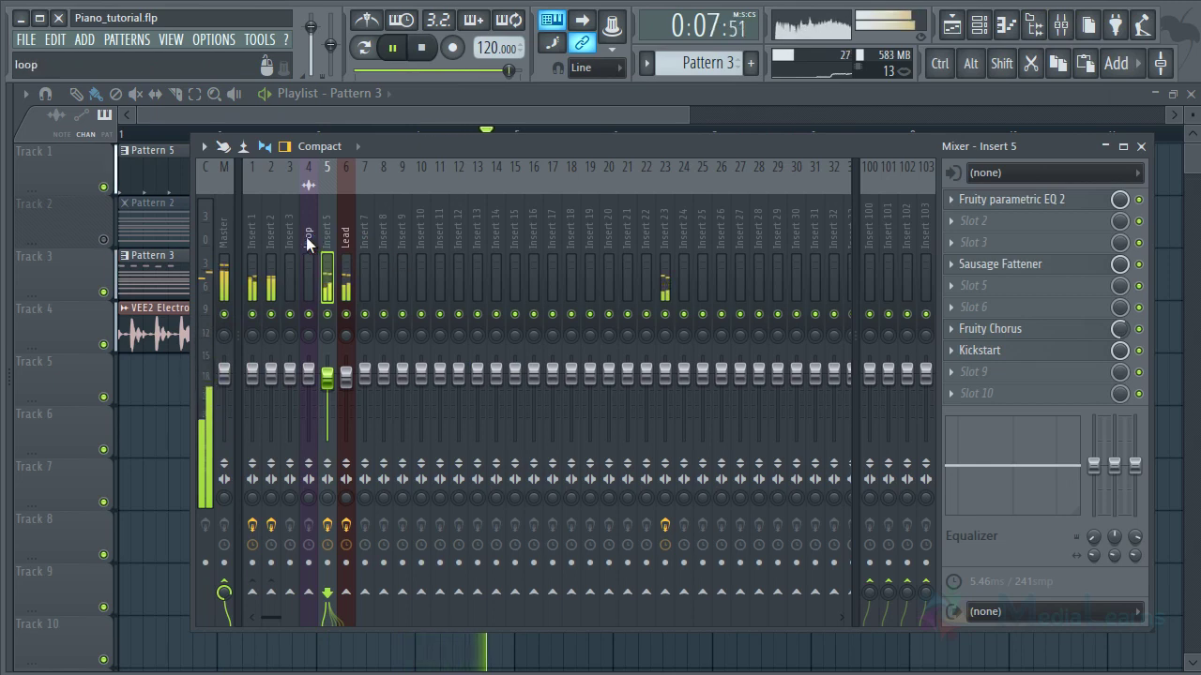
pyautogui.click(309, 234)
pyautogui.click(273, 237)
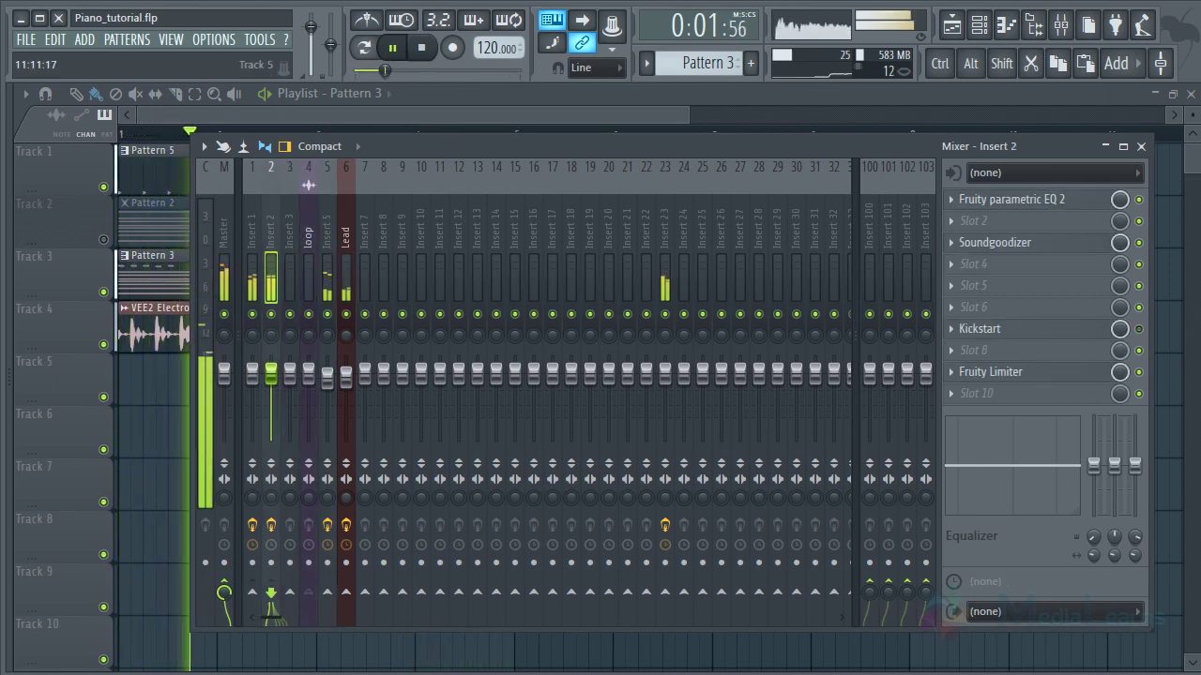
pyautogui.click(253, 232)
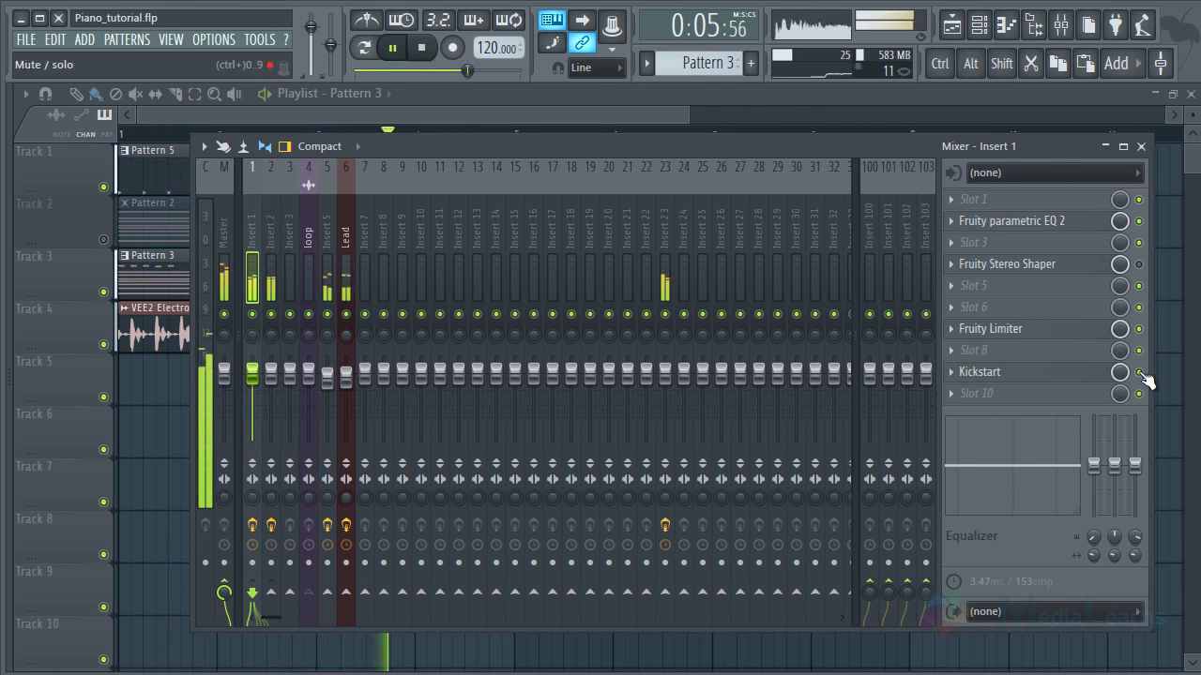
pyautogui.click(346, 238)
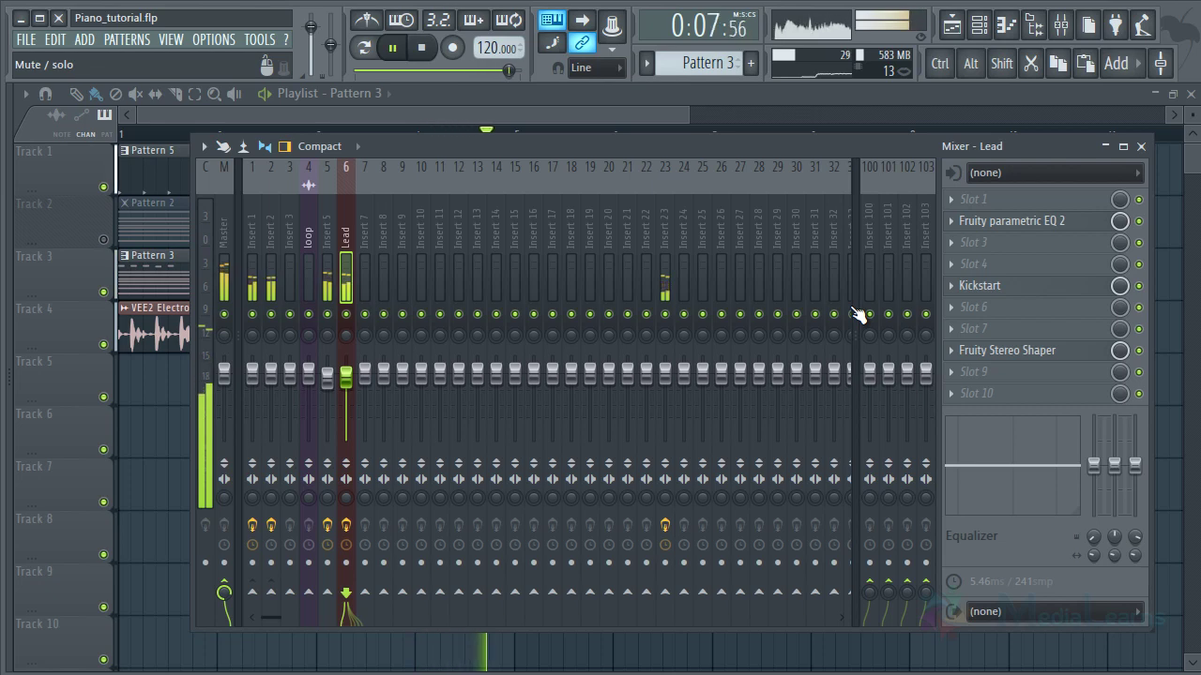
pyautogui.press('space')
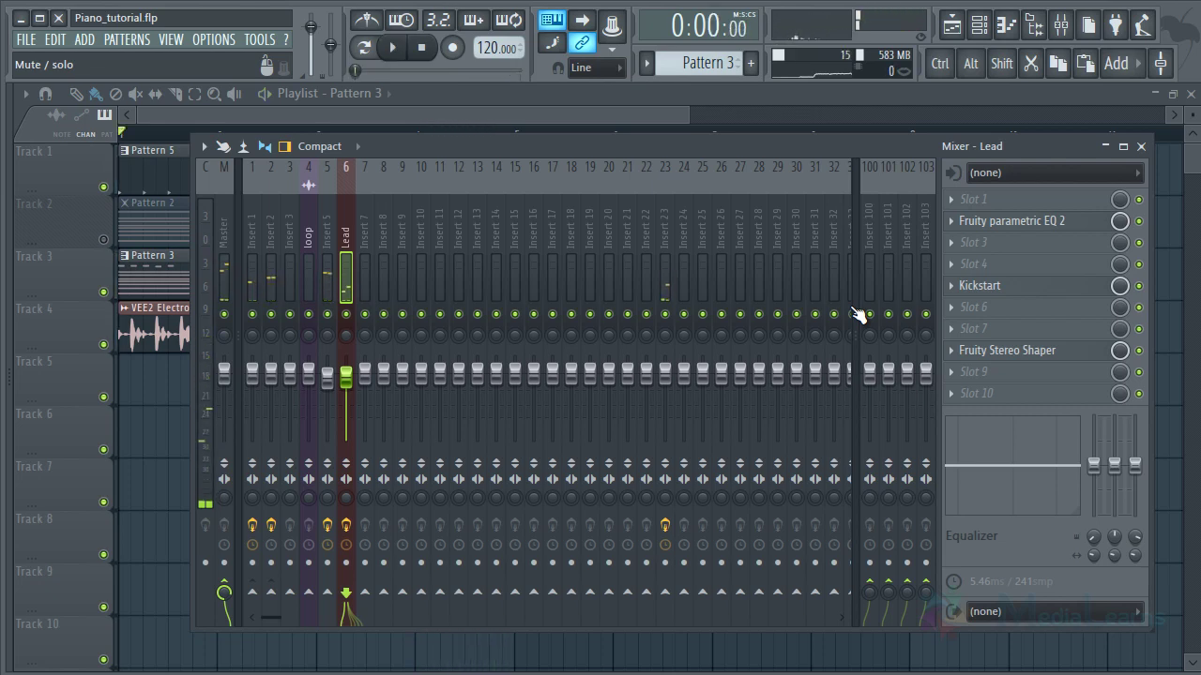
# Step: Close and reopen the mixer to compare the effect slots of Inserts 1, 2 and 3 and the loop track
pyautogui.click(1142, 146)
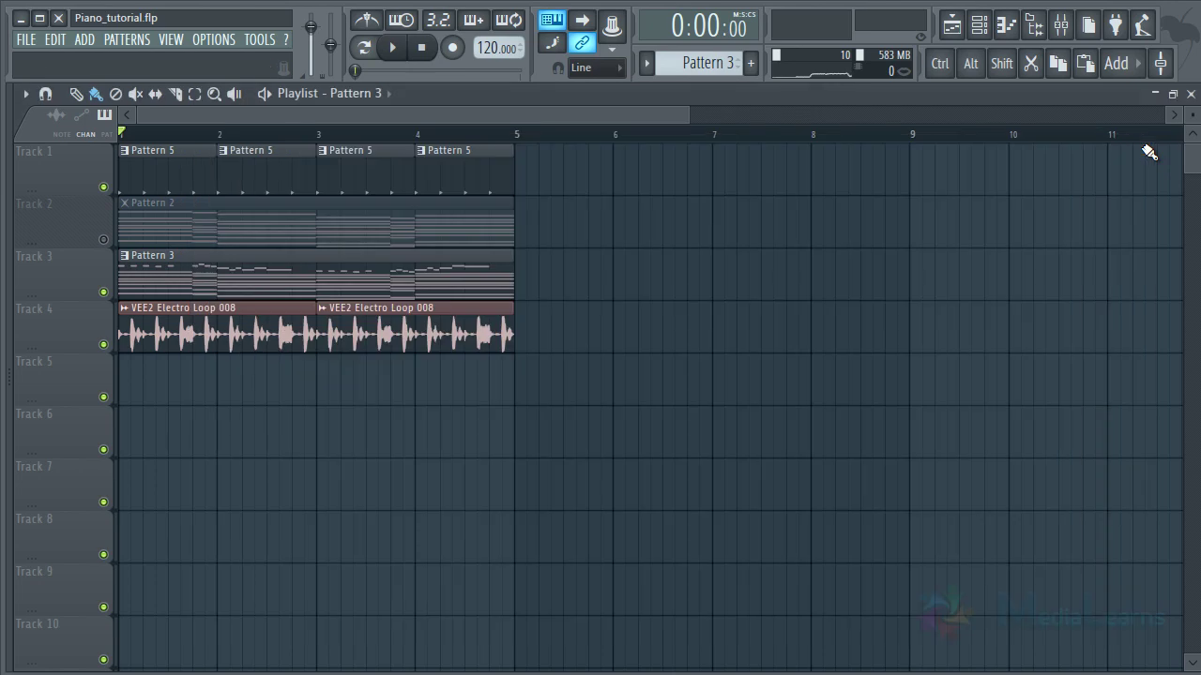
pyautogui.press('F6')
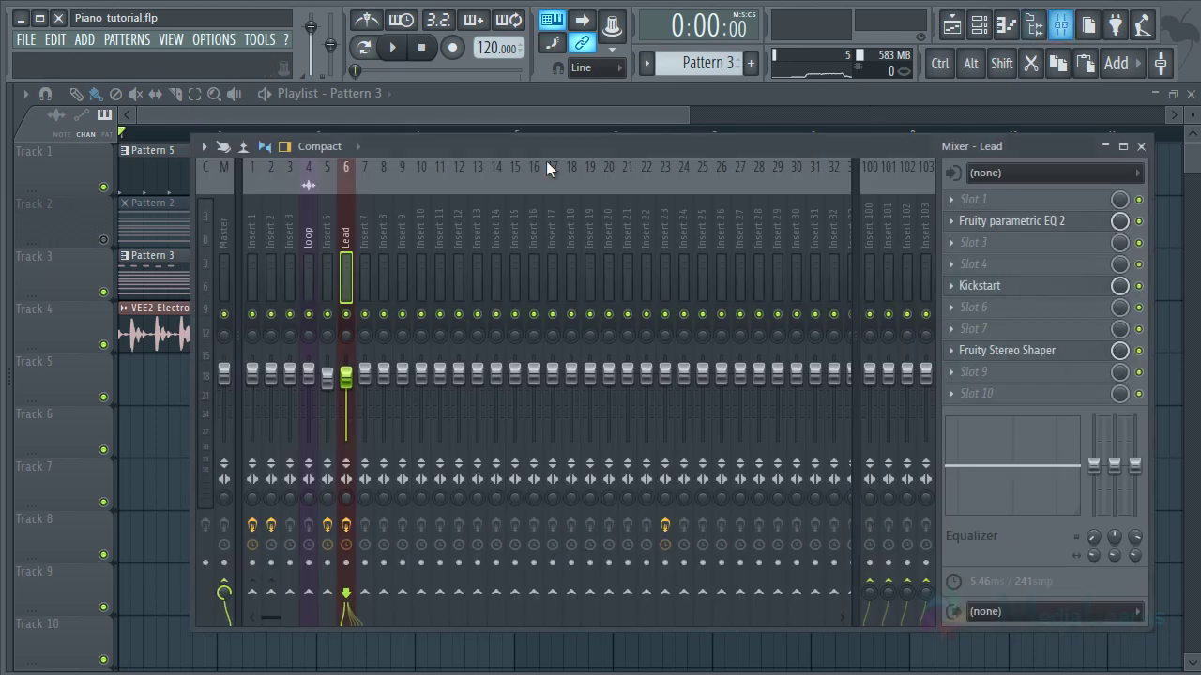
pyautogui.click(1060, 27)
pyautogui.click(289, 231)
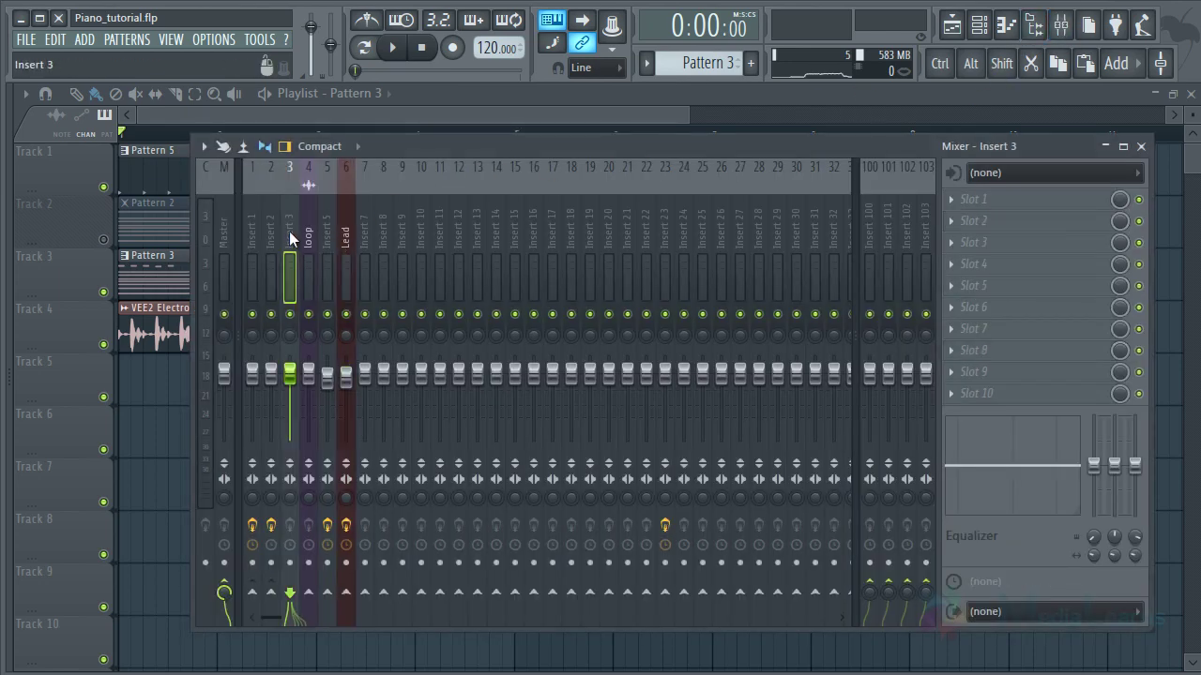
pyautogui.click(269, 237)
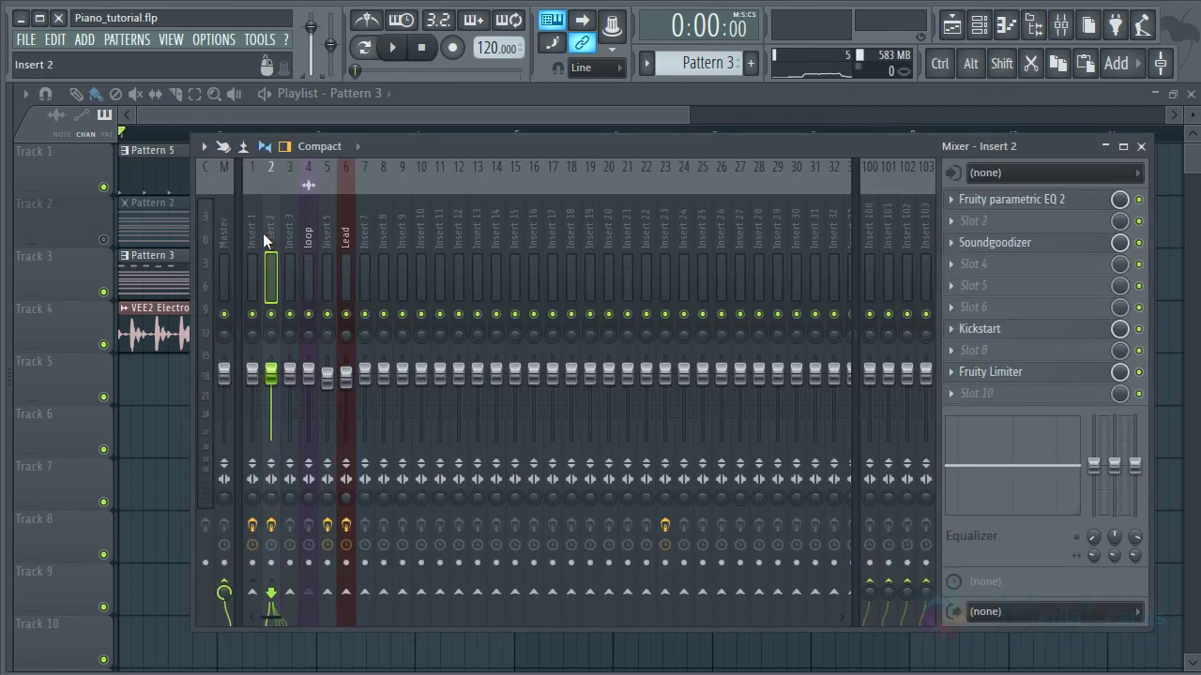
pyautogui.click(257, 233)
pyautogui.click(269, 236)
pyautogui.click(286, 233)
pyautogui.click(303, 232)
pyautogui.click(269, 234)
pyautogui.click(255, 235)
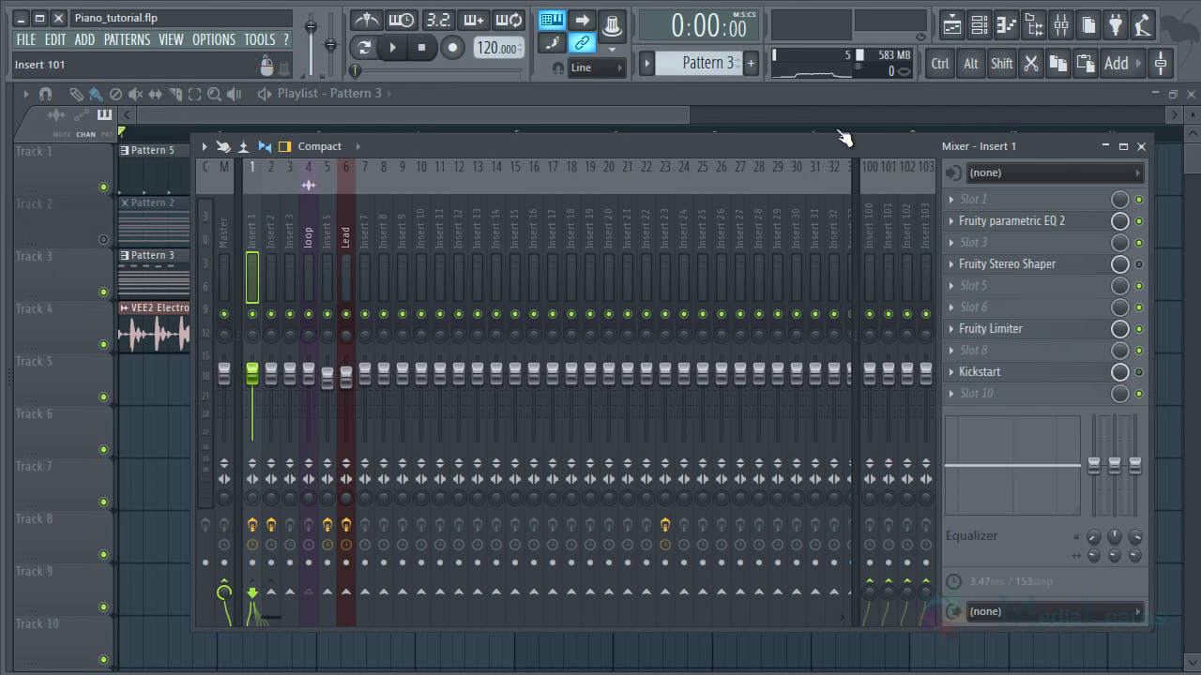
# Step: Move the mixer below the channel rack and play Pattern 3 on its own
pyautogui.moveTo(847, 140); pyautogui.dragTo(835, 215)
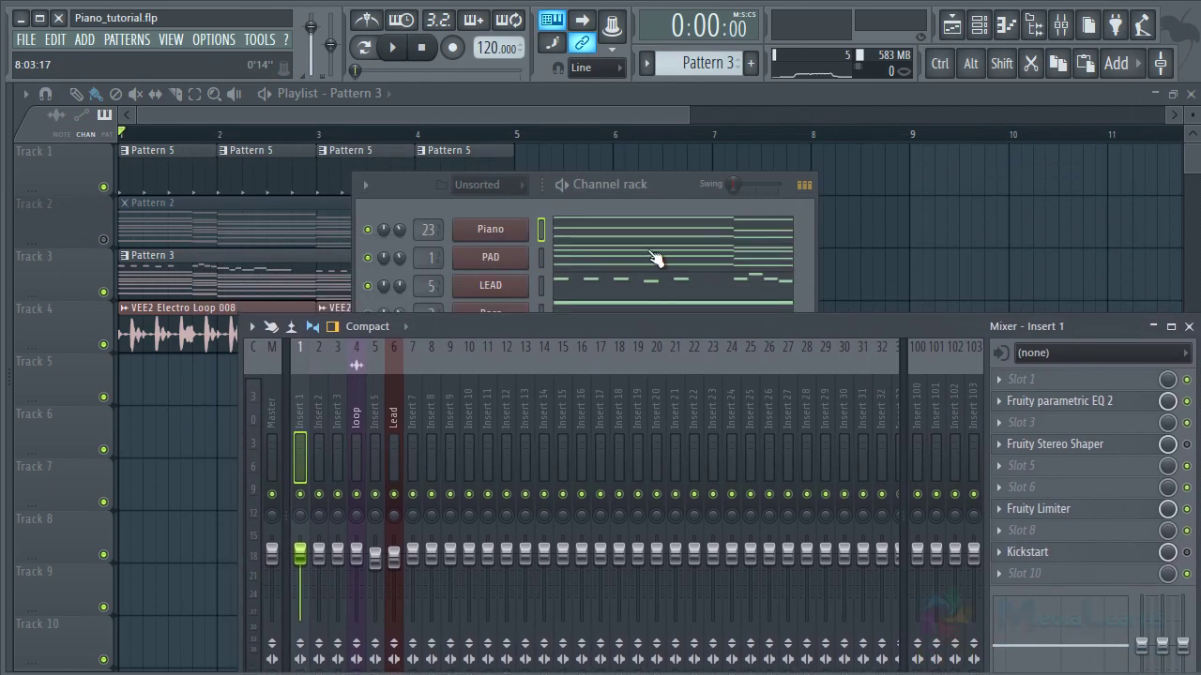
pyautogui.click(654, 260)
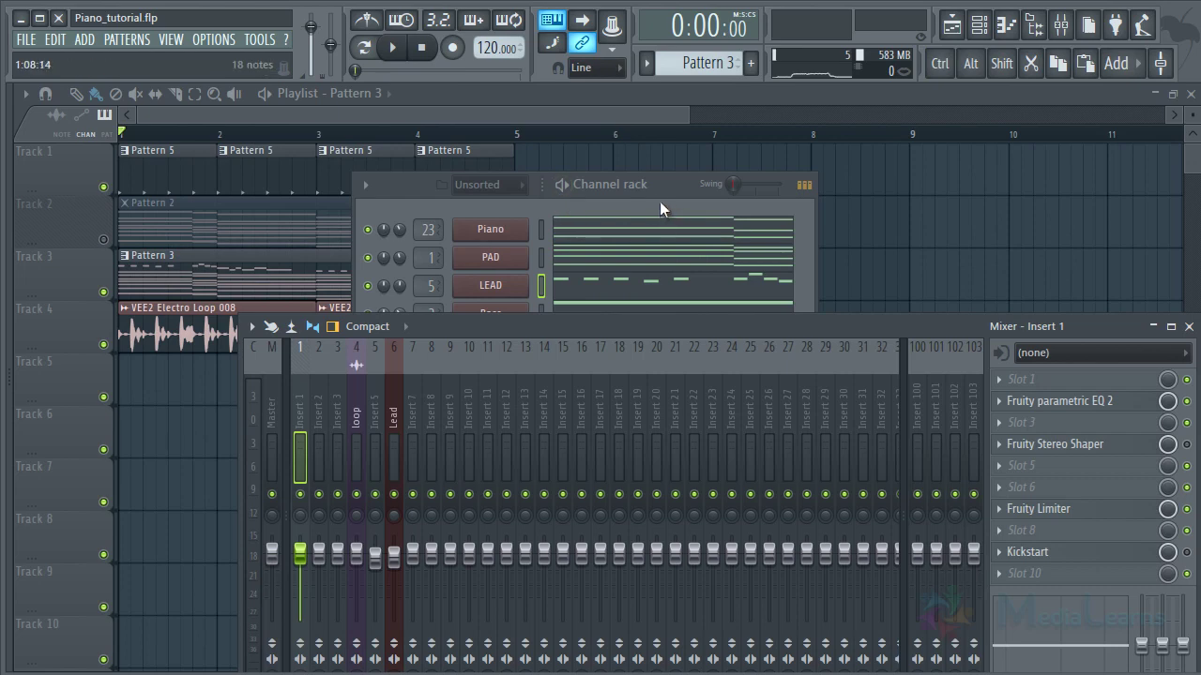
pyautogui.press('space')
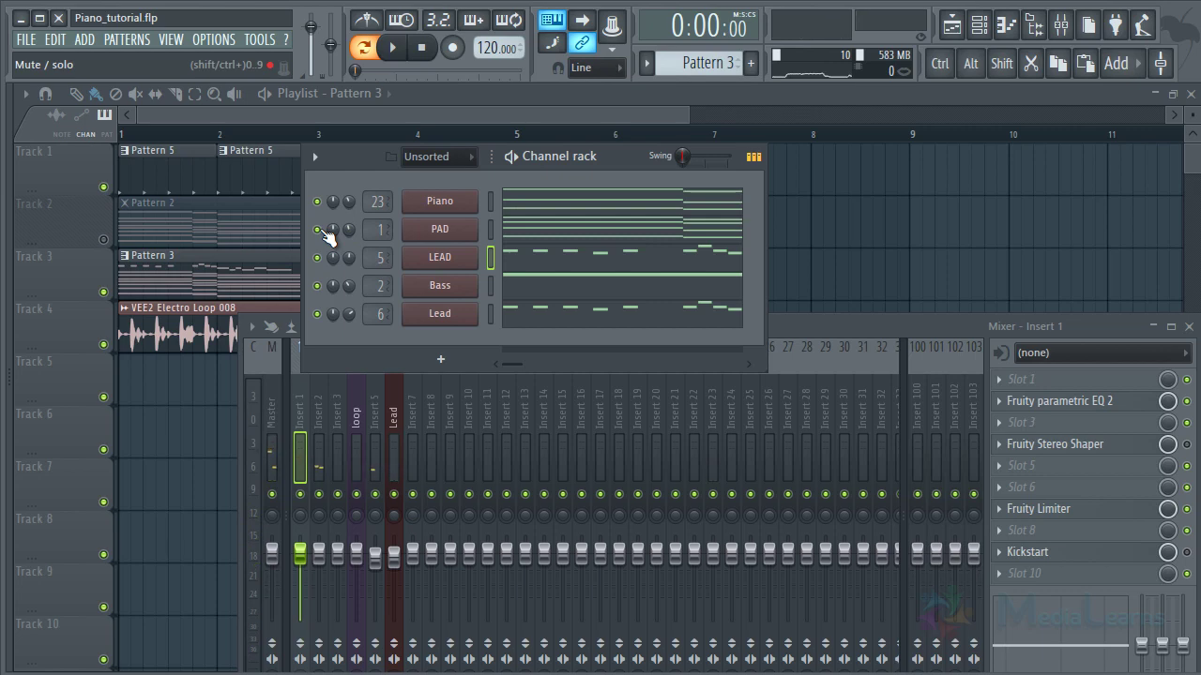
# Step: Solo the Bass channel of Pattern 3 and listen to it alone
pyautogui.rightClick(317, 287)
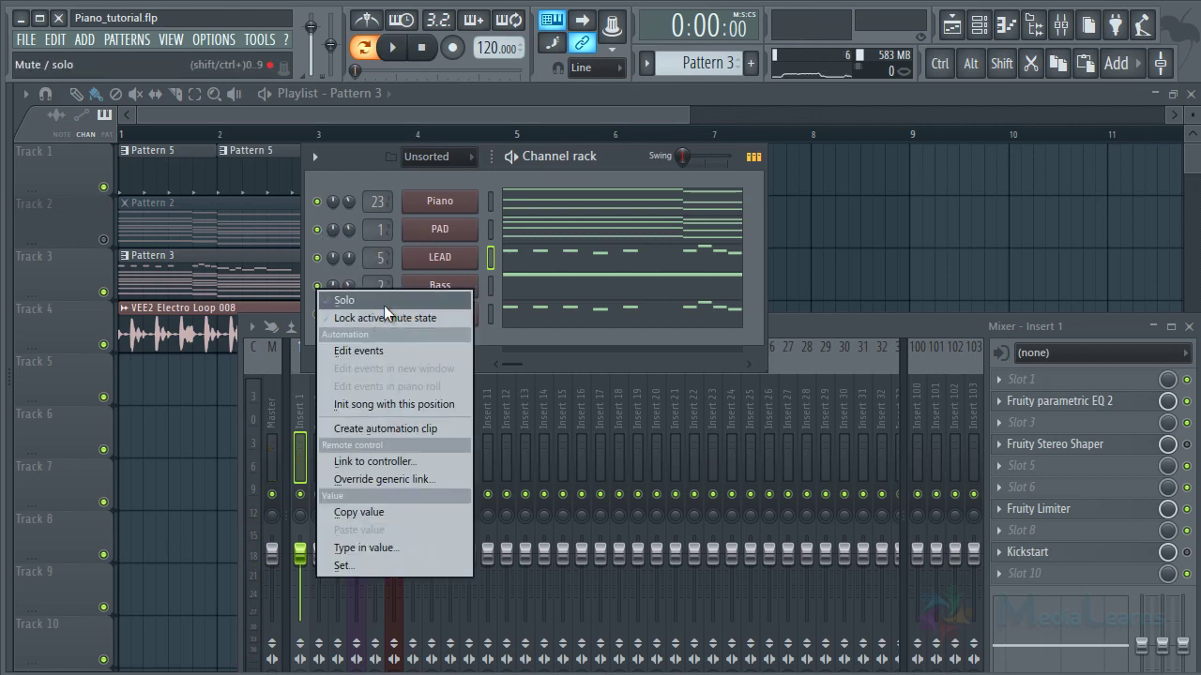
pyautogui.click(381, 306)
pyautogui.press('space')
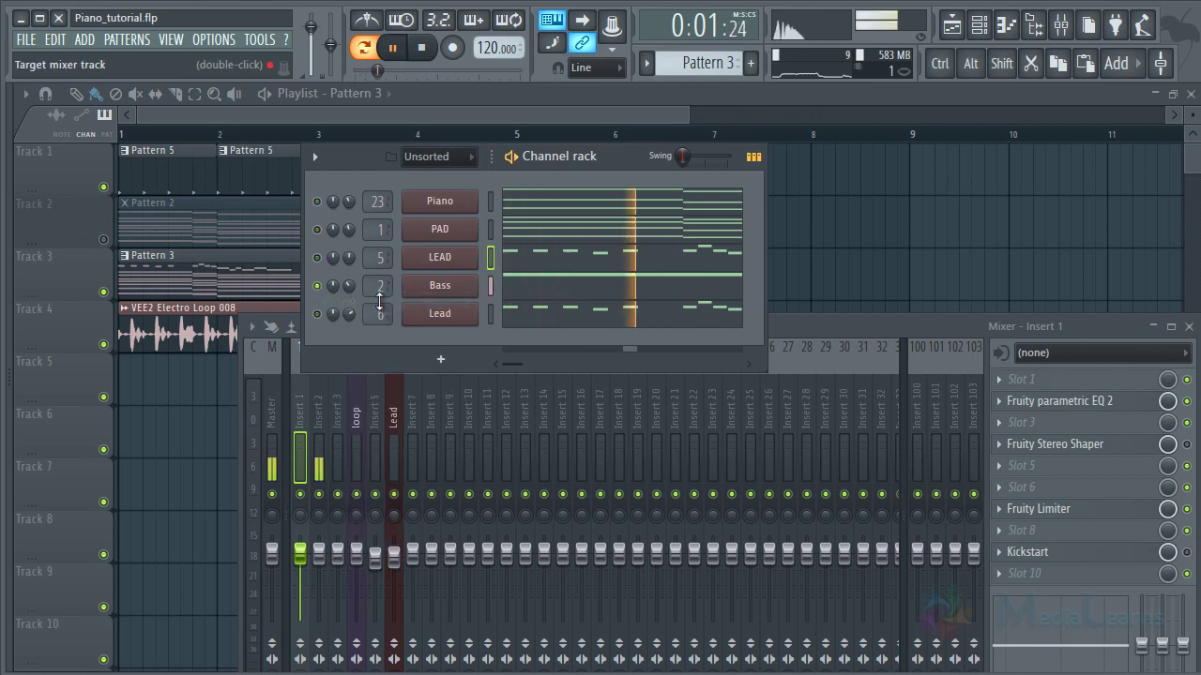
pyautogui.press('space')
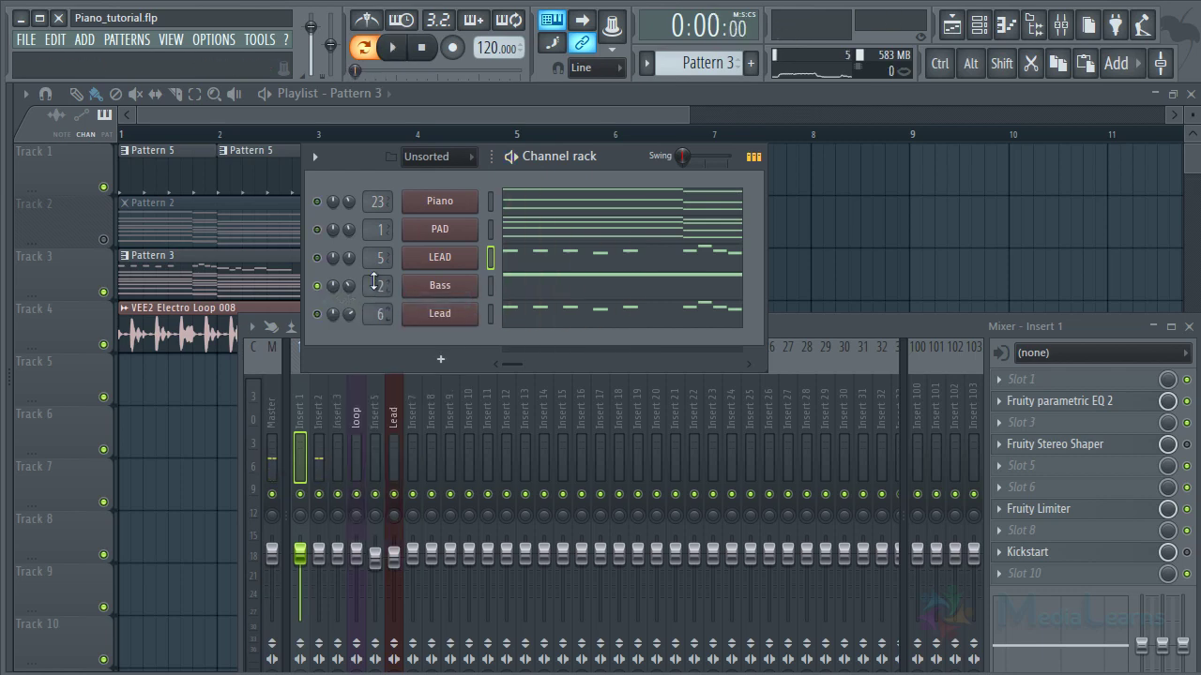
# Step: Solo the PAD channel of Pattern 3 and listen to it alone
pyautogui.rightClick(317, 229)
pyautogui.click(325, 234)
pyautogui.press('space')
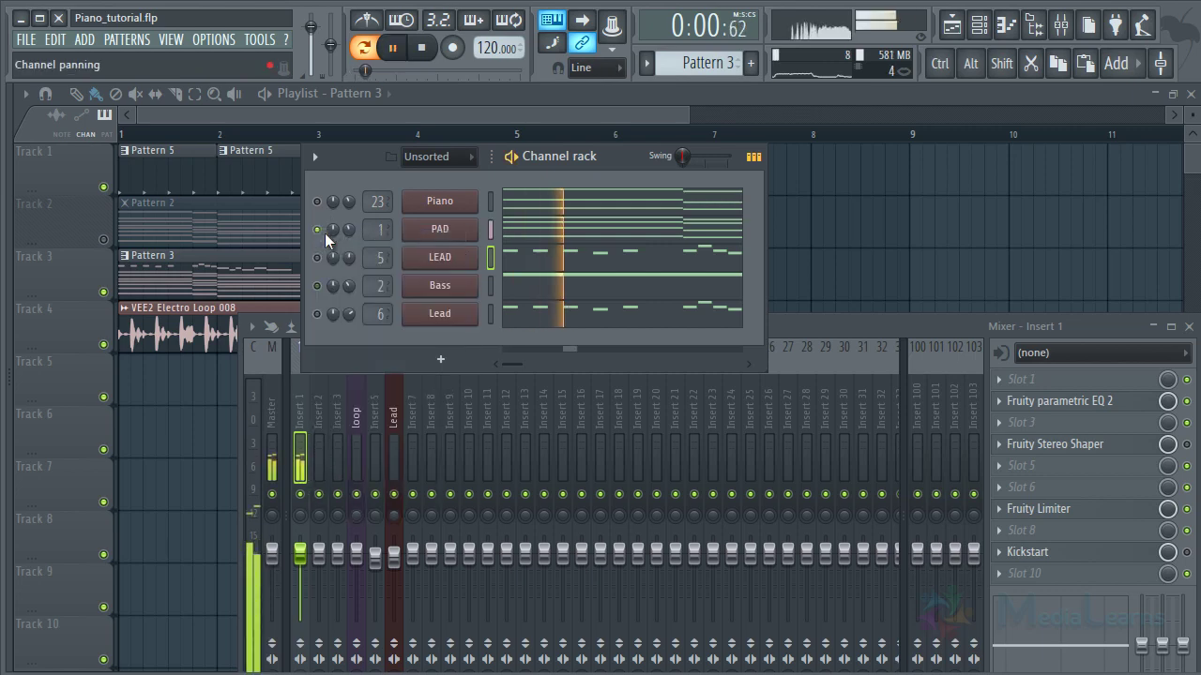
pyautogui.press('space')
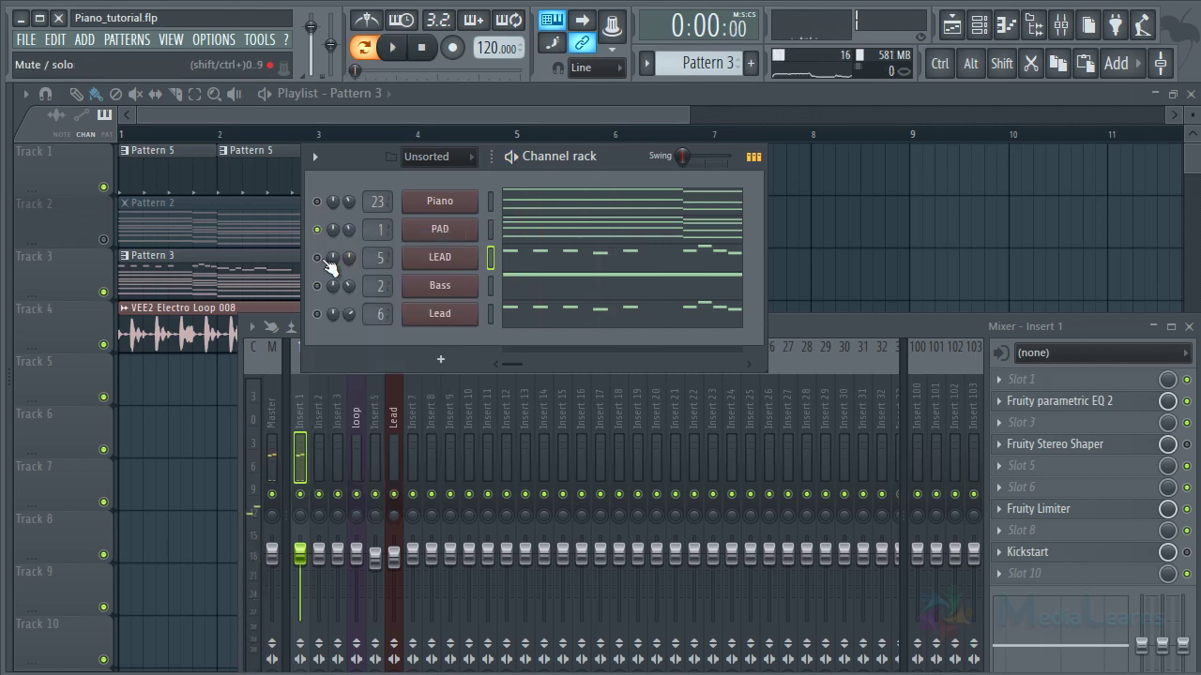
# Step: Solo the LEAD channel, enable the second Lead channel on mixer track 6, and play both together
pyautogui.rightClick(328, 270)
pyautogui.click(328, 270)
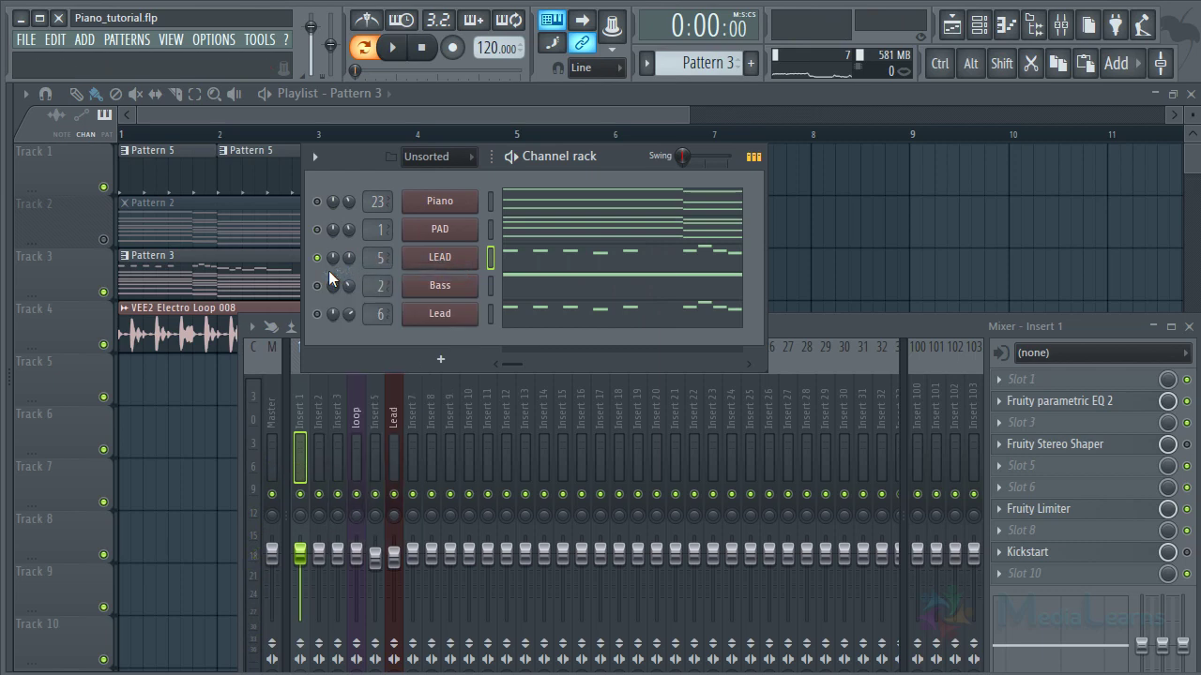
pyautogui.press('space')
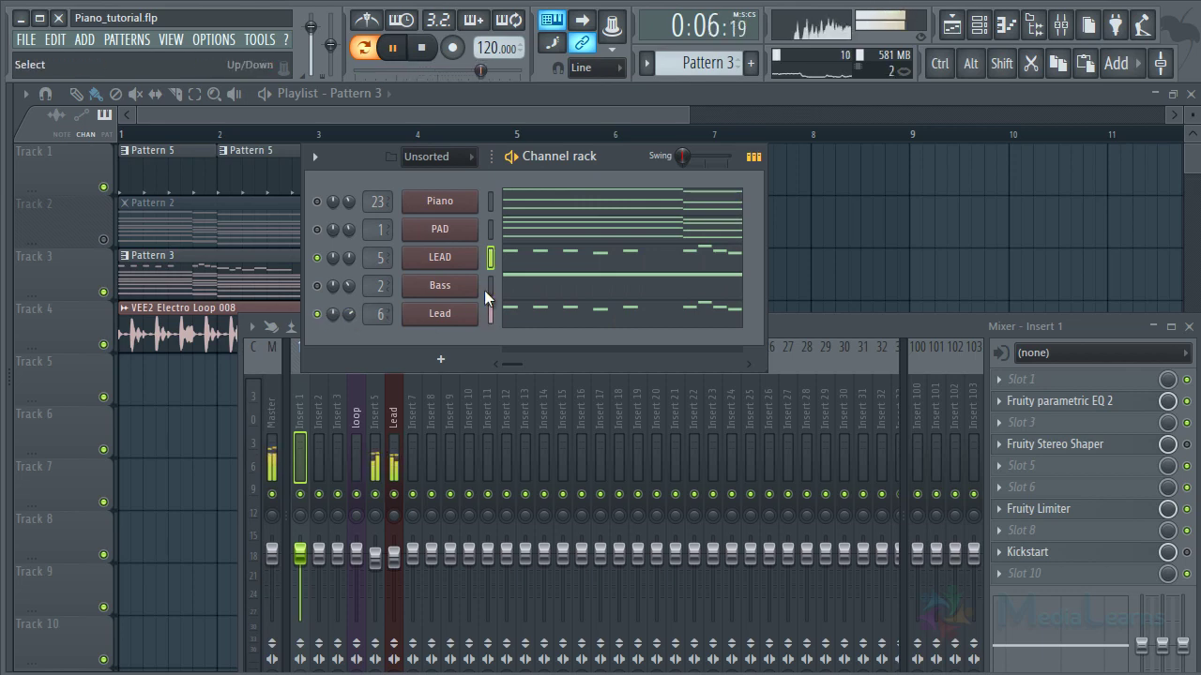
pyautogui.press('space')
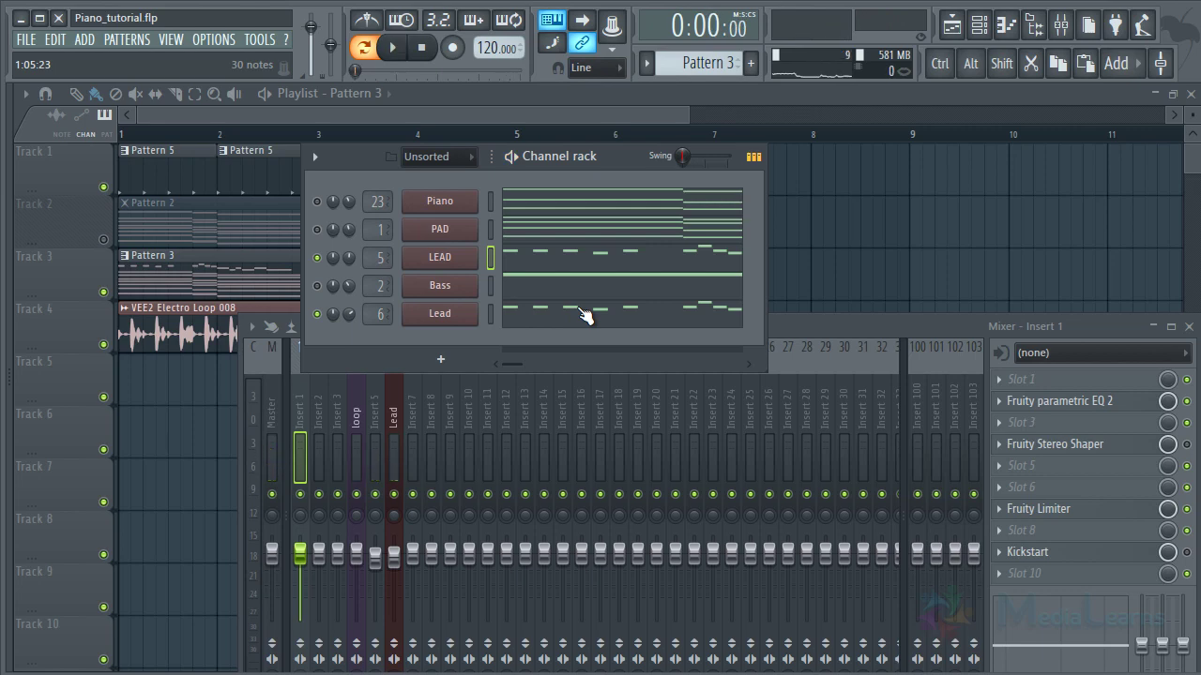
# Step: Open the LEAD channel's notes in the piano roll
pyautogui.click(603, 267)
pyautogui.click(603, 269)
pyautogui.moveTo(692, 230); pyautogui.dragTo(187, 433)
pyautogui.keyDown('ctrl'); pyautogui.click(615, 272); pyautogui.keyUp('ctrl')
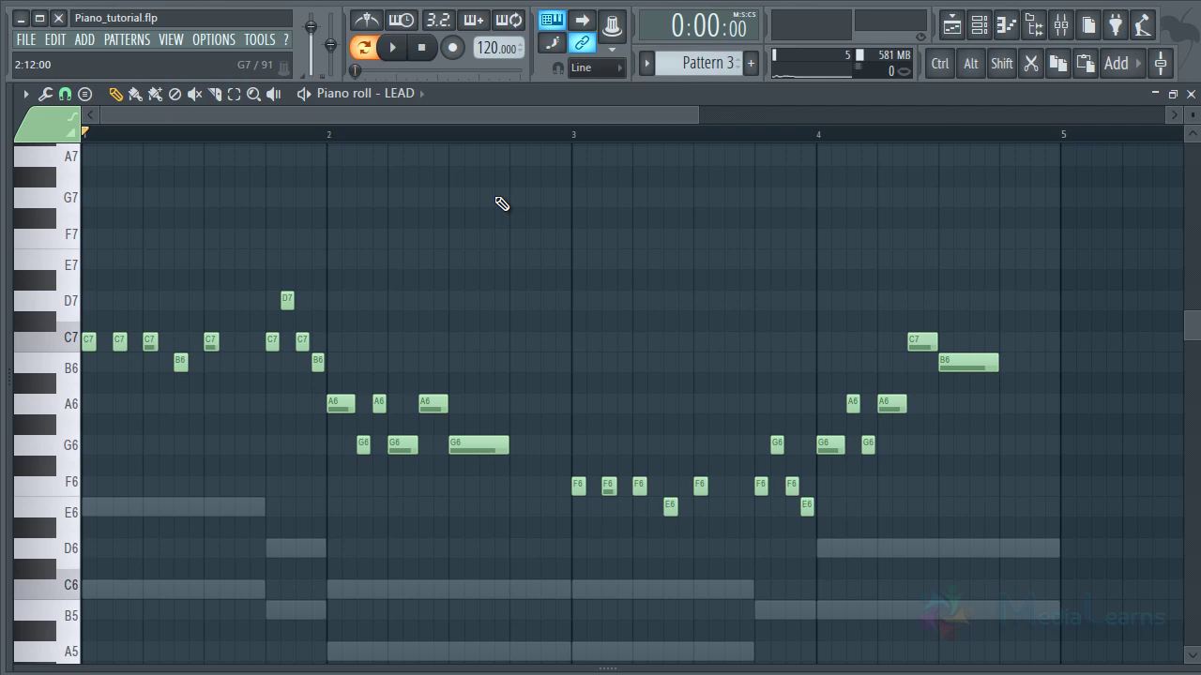
# Step: Examine the LEAD melody in the piano roll, focusing on the A6 and G6 notes from the start of bar 2
pyautogui.keyDown('ctrl'); pyautogui.moveTo(535, 221); pyautogui.dragTo(272, 507); pyautogui.keyUp('ctrl')
pyautogui.keyDown('ctrl'); pyautogui.click(569, 319); pyautogui.keyUp('ctrl')
pyautogui.scroll(-2, 570, 321)
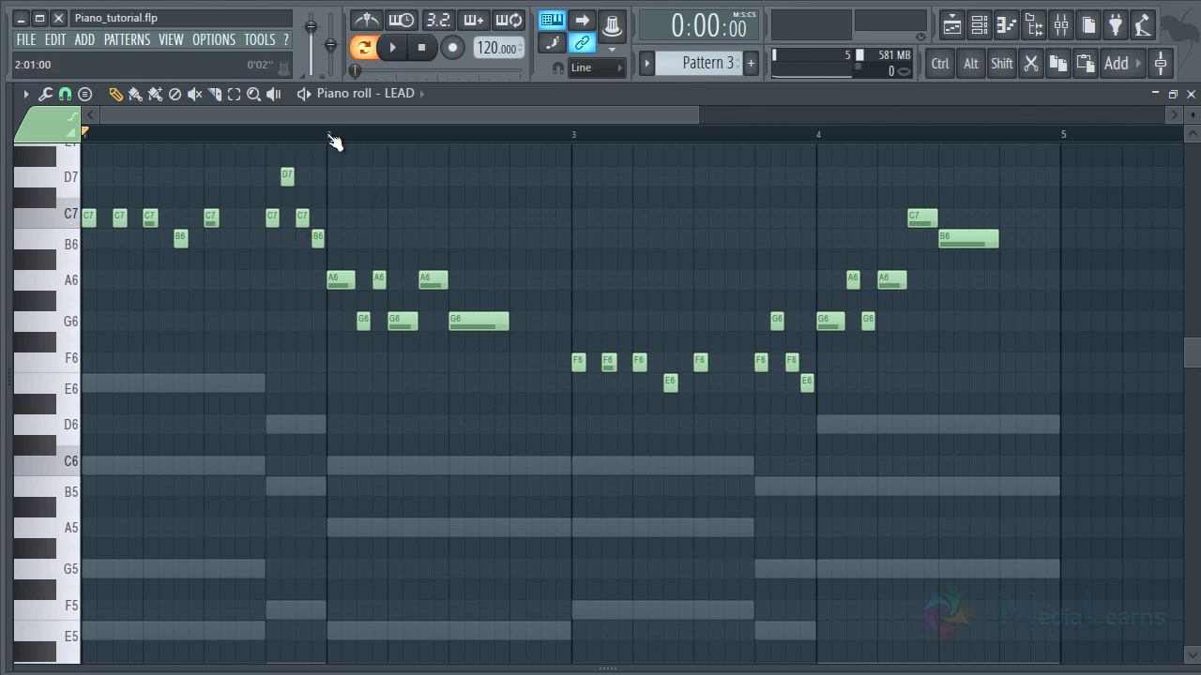
pyautogui.keyDown('ctrl'); pyautogui.scroll(3, 335, 141); pyautogui.keyUp('ctrl')
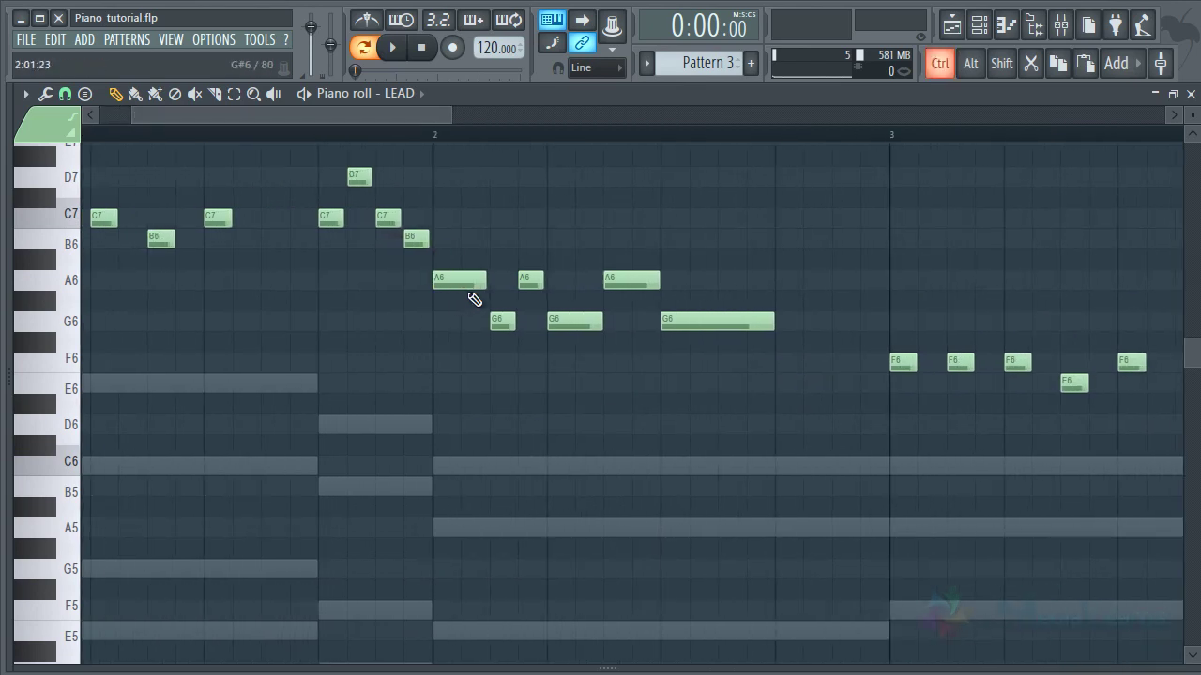
pyautogui.moveTo(435, 254); pyautogui.dragTo(480, 307)
pyautogui.click(464, 249)
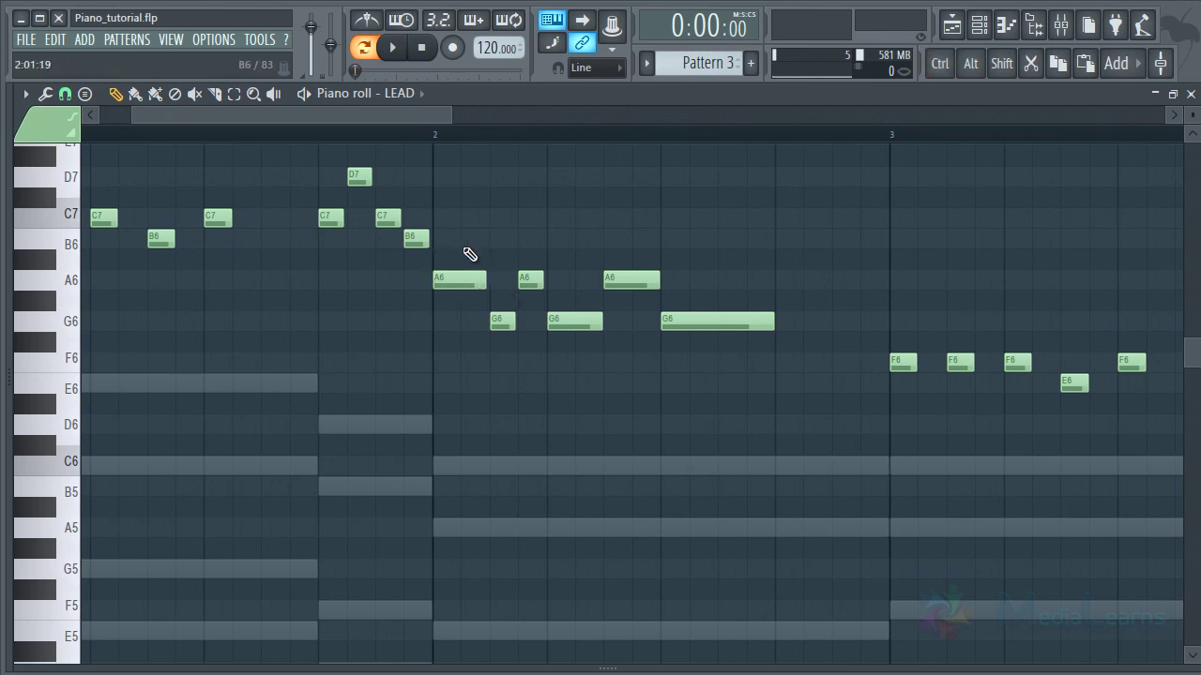
# Step: Examine the LEAD melody's A6 and G6 phrase in bar 2, including the long closing G6, and the notes through bar 4
pyautogui.keyDown('ctrl'); pyautogui.moveTo(486, 252); pyautogui.dragTo(463, 302); pyautogui.keyUp('ctrl')
pyautogui.click(483, 234)
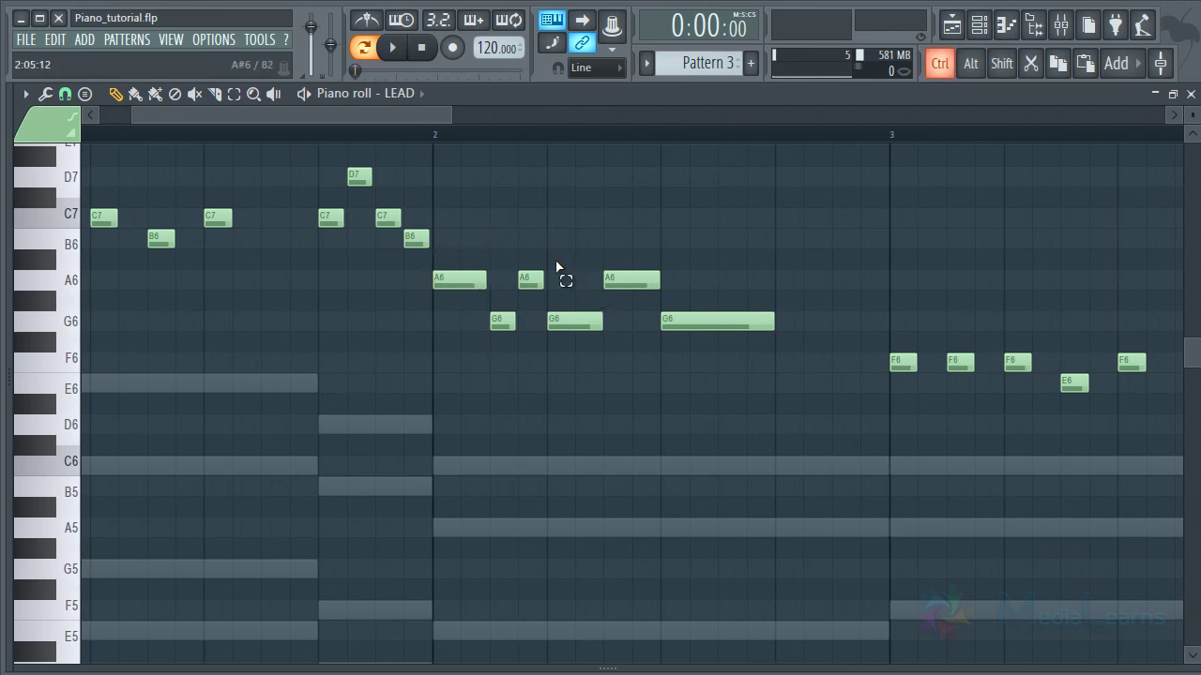
pyautogui.keyDown('ctrl'); pyautogui.moveTo(555, 249); pyautogui.dragTo(525, 290); pyautogui.keyUp('ctrl')
pyautogui.click(535, 266)
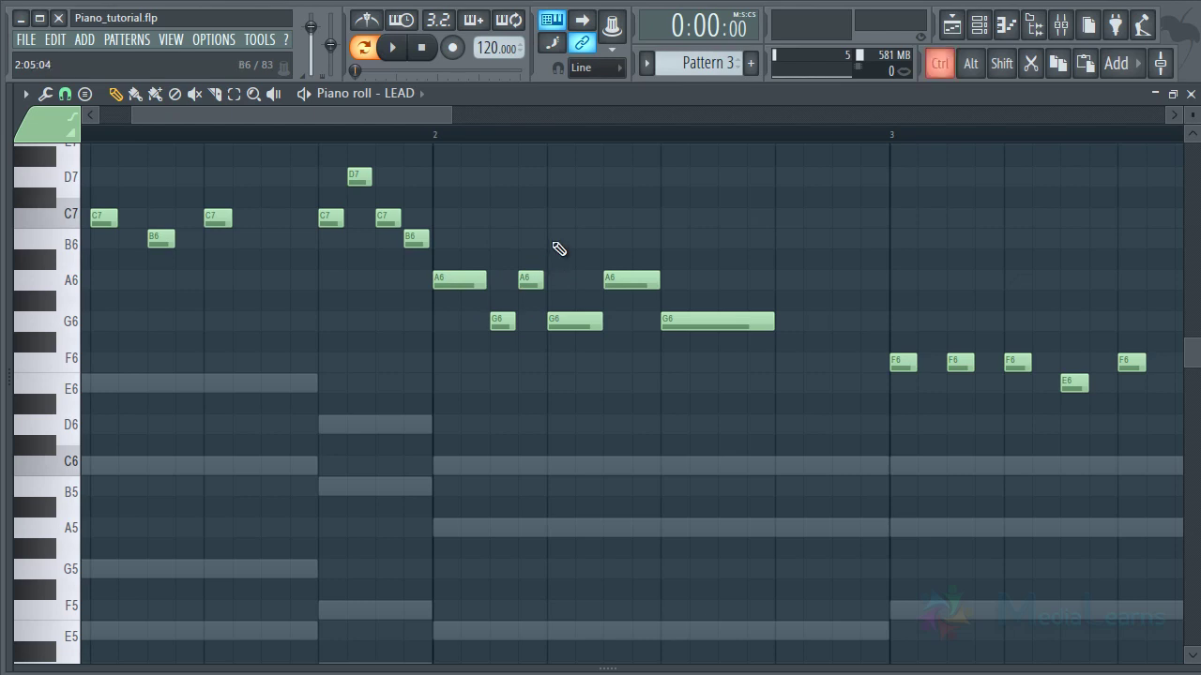
pyautogui.keyDown('ctrl'); pyautogui.moveTo(553, 230); pyautogui.dragTo(525, 291); pyautogui.keyUp('ctrl')
pyautogui.keyDown('ctrl'); pyautogui.moveTo(750, 270); pyautogui.dragTo(708, 362); pyautogui.keyUp('ctrl')
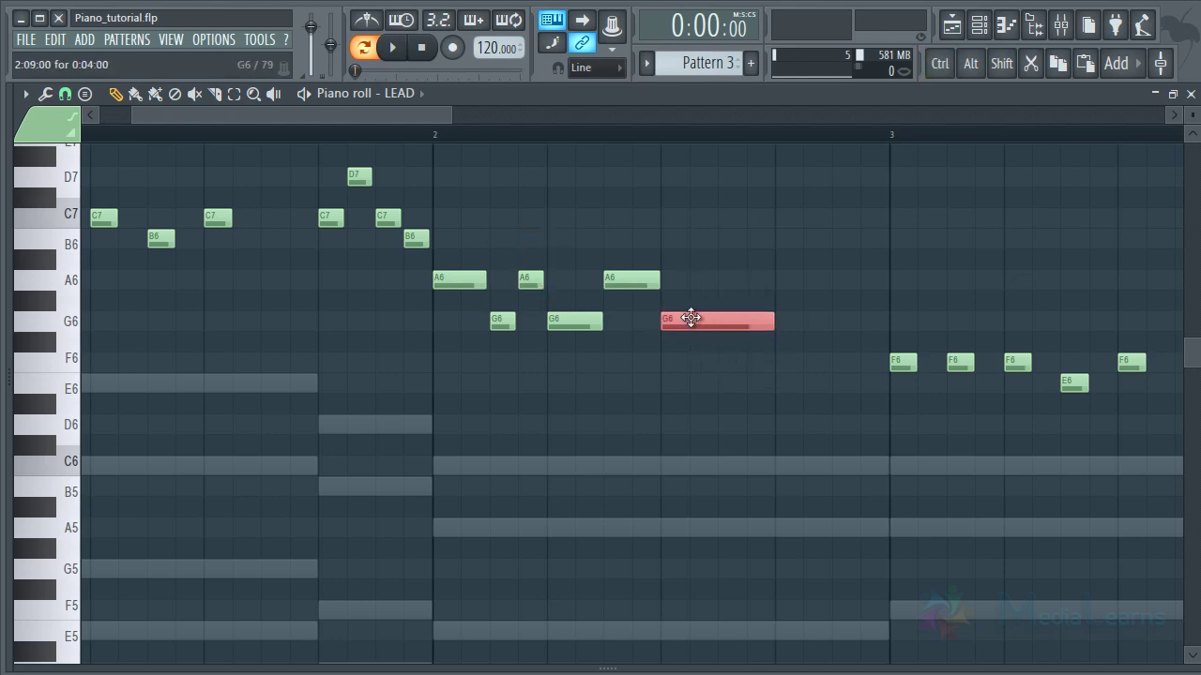
pyautogui.click(747, 270)
pyautogui.scroll(-3, 707, 143)
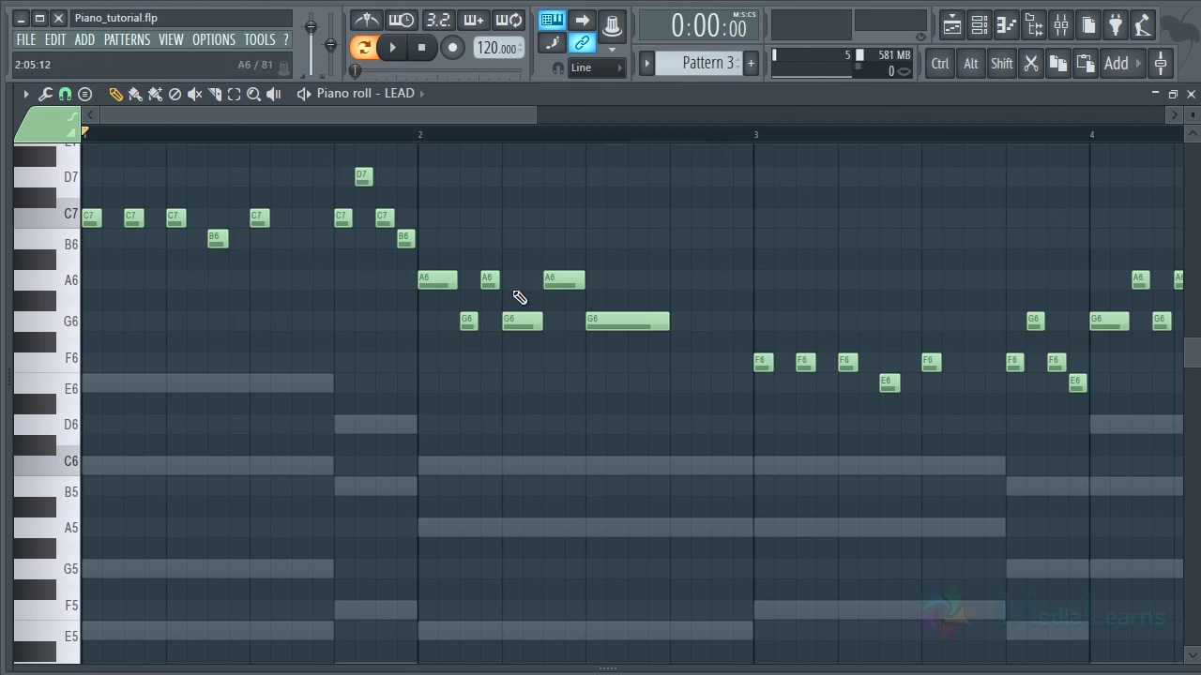
pyautogui.scroll(-2, 491, 139)
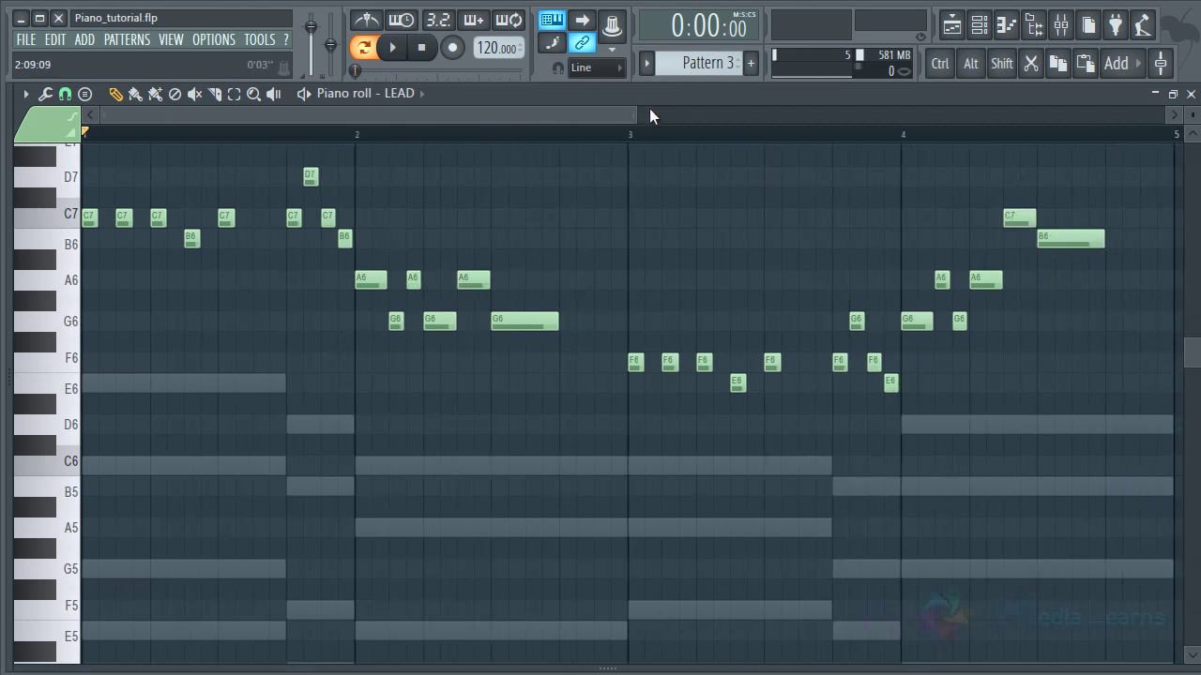
pyautogui.moveTo(649, 114); pyautogui.dragTo(841, 115)
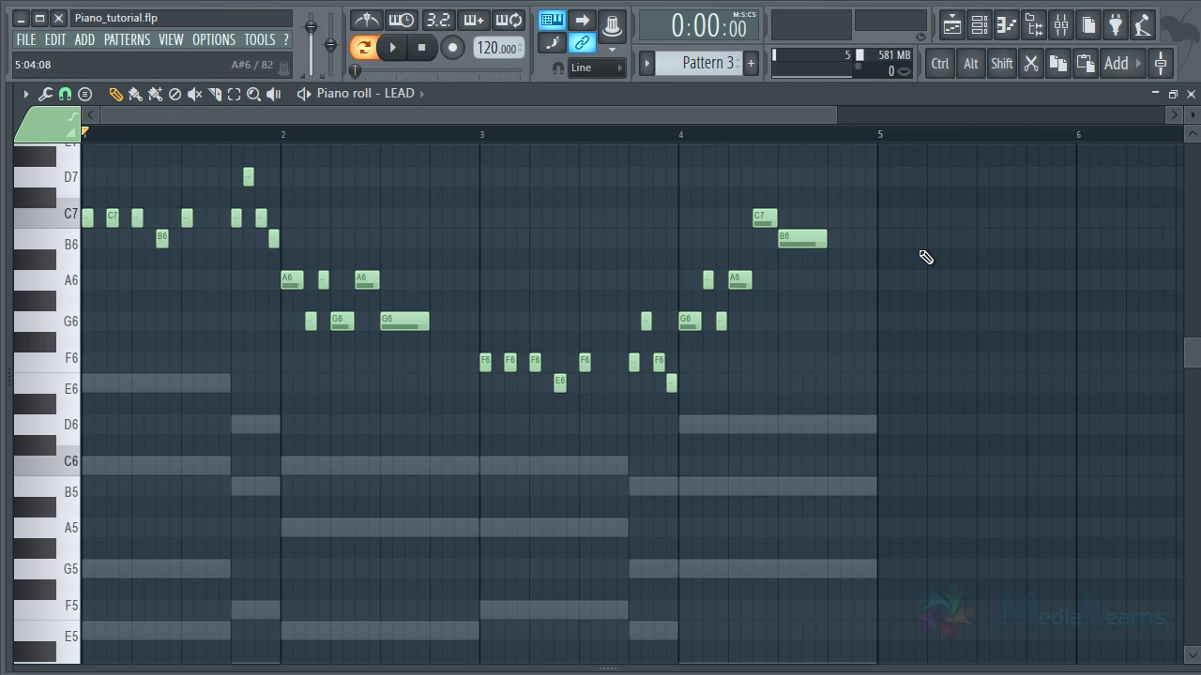
# Step: Add five extra notes to the LEAD melody in bars 5 and 6: A6, B6, C#7, C7 and F#6
pyautogui.click(962, 279)
pyautogui.click(1011, 238)
pyautogui.click(1049, 196)
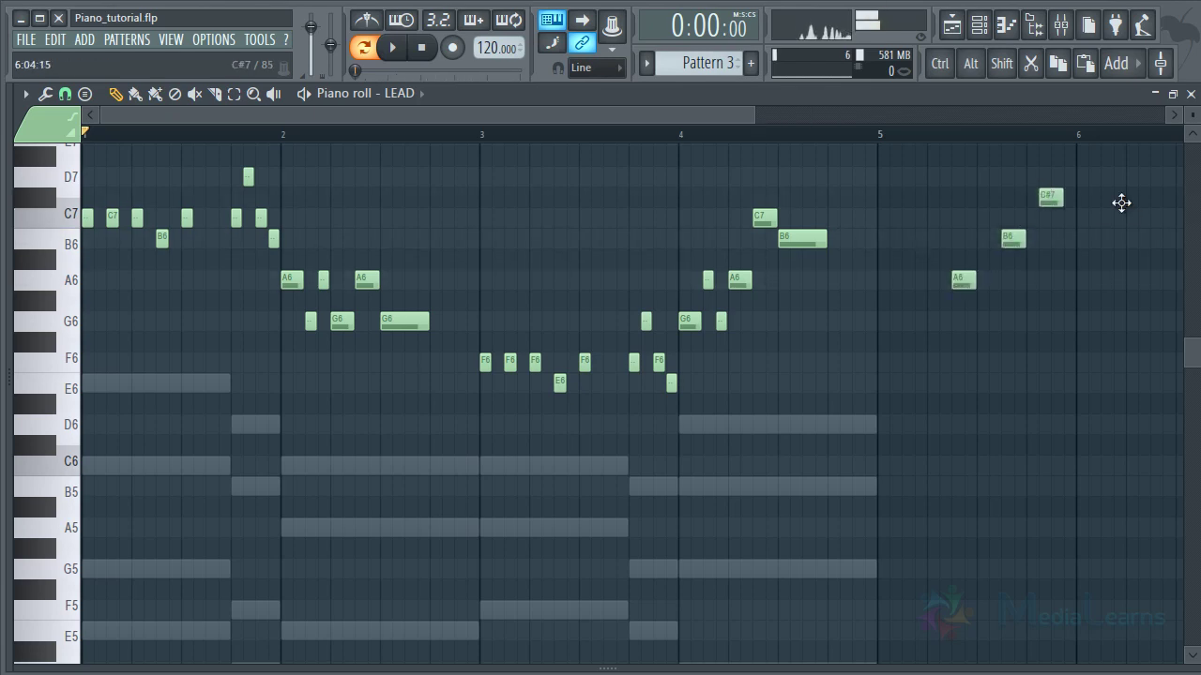
pyautogui.click(1136, 217)
pyautogui.click(1123, 342)
# Step: Delete the five extra notes in bars 5 and 6 of the LEAD melody
pyautogui.moveTo(590, 114); pyautogui.dragTo(657, 116)
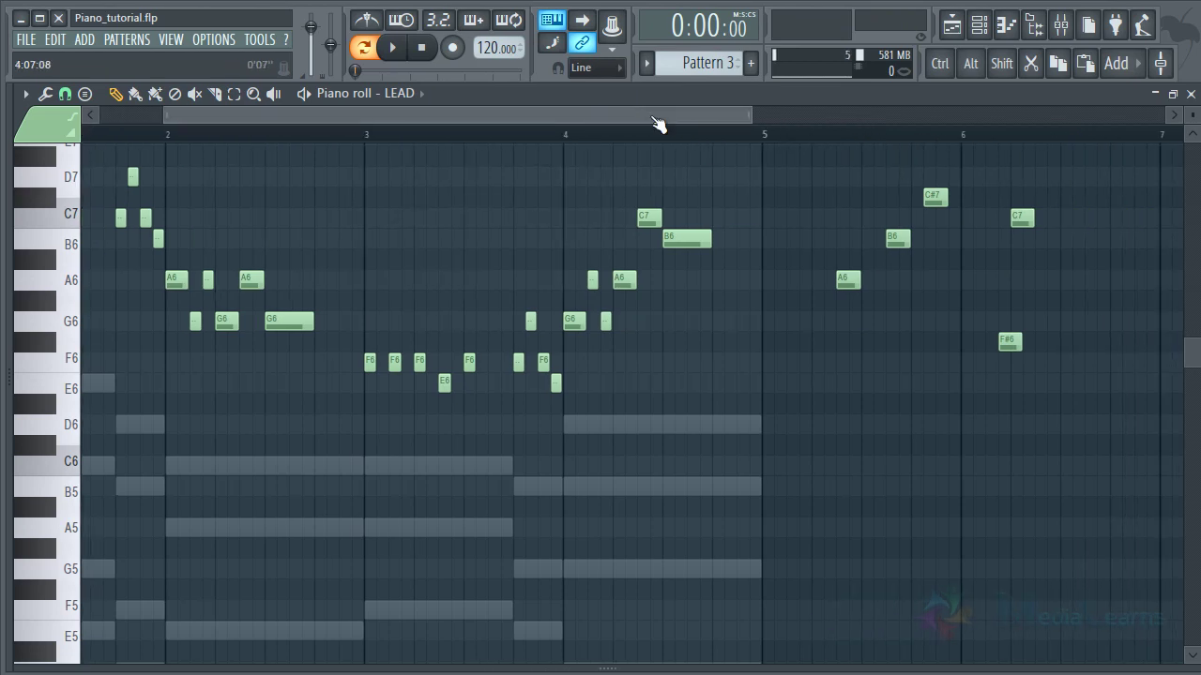
pyautogui.moveTo(1074, 391); pyautogui.dragTo(839, 198)
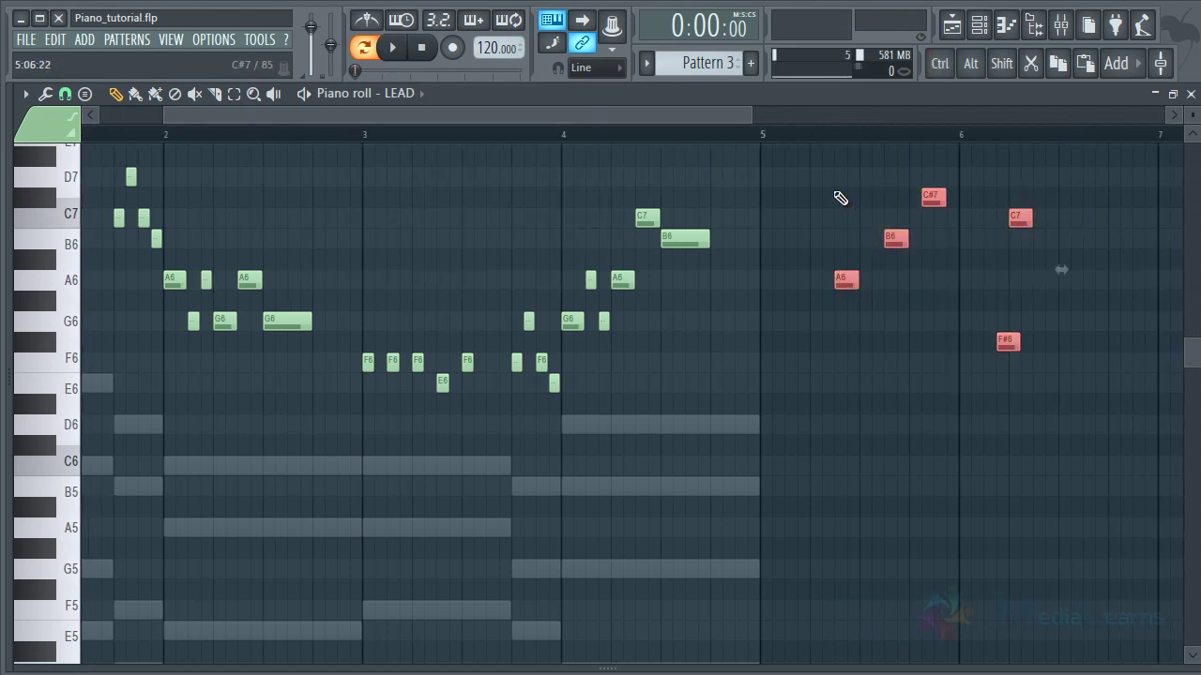
pyautogui.press('Delete')
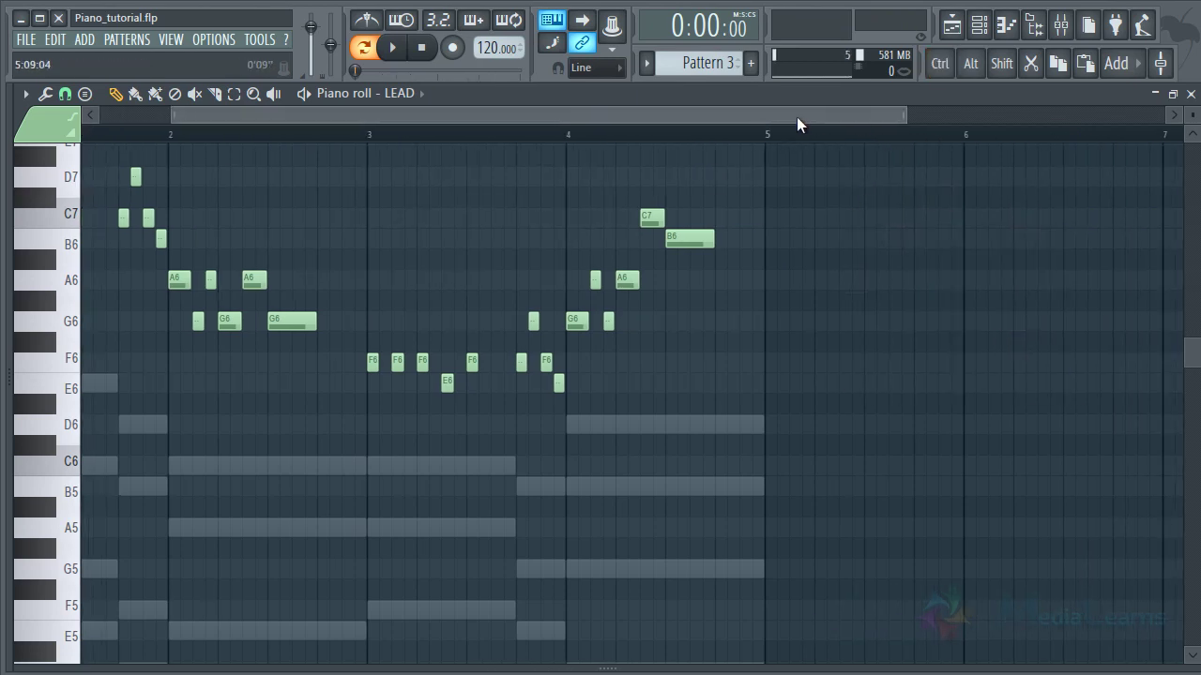
# Step: Examine the four-bar LEAD melody, including the B6–D7 phrase ending bar 1, against the ghost chord notes below it
pyautogui.moveTo(796, 116); pyautogui.dragTo(583, 81)
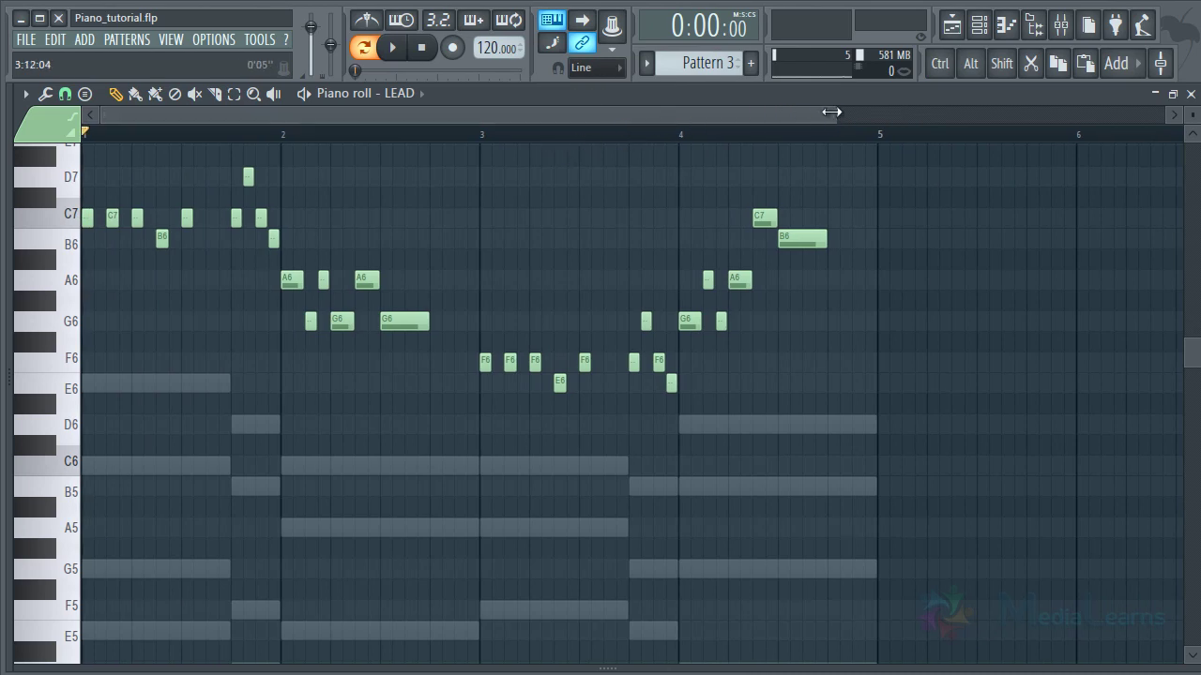
pyautogui.moveTo(831, 112); pyautogui.dragTo(643, 147)
pyautogui.scroll(1, 675, 195)
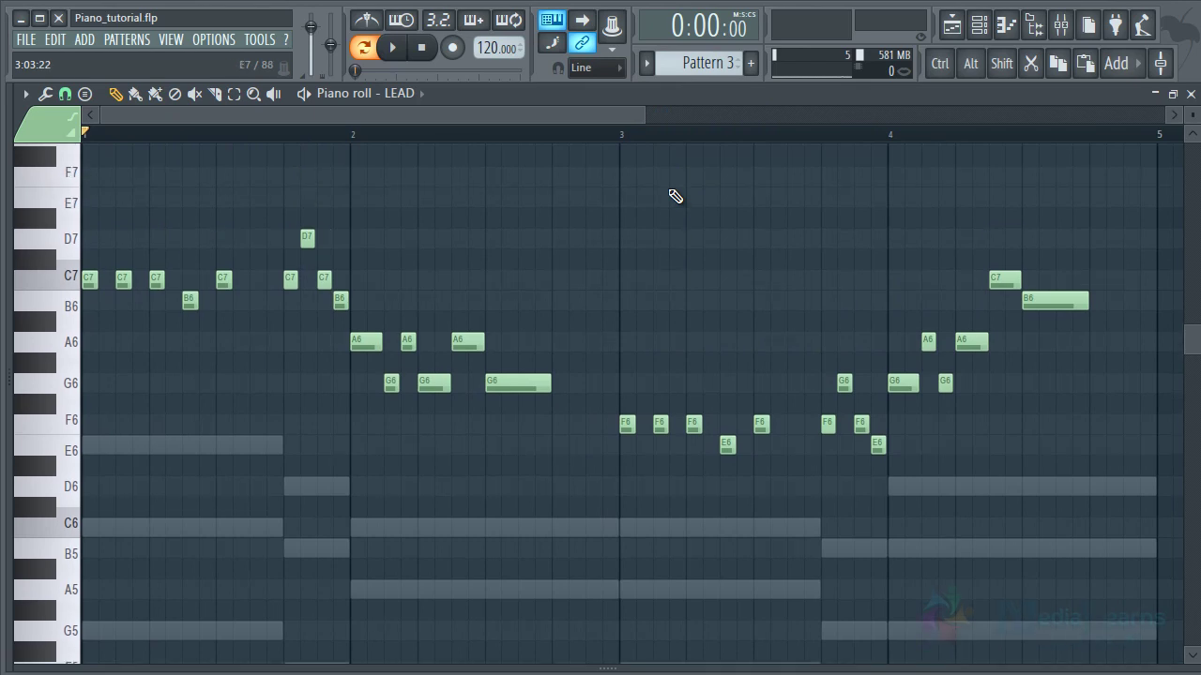
pyautogui.moveTo(349, 208); pyautogui.dragTo(184, 392)
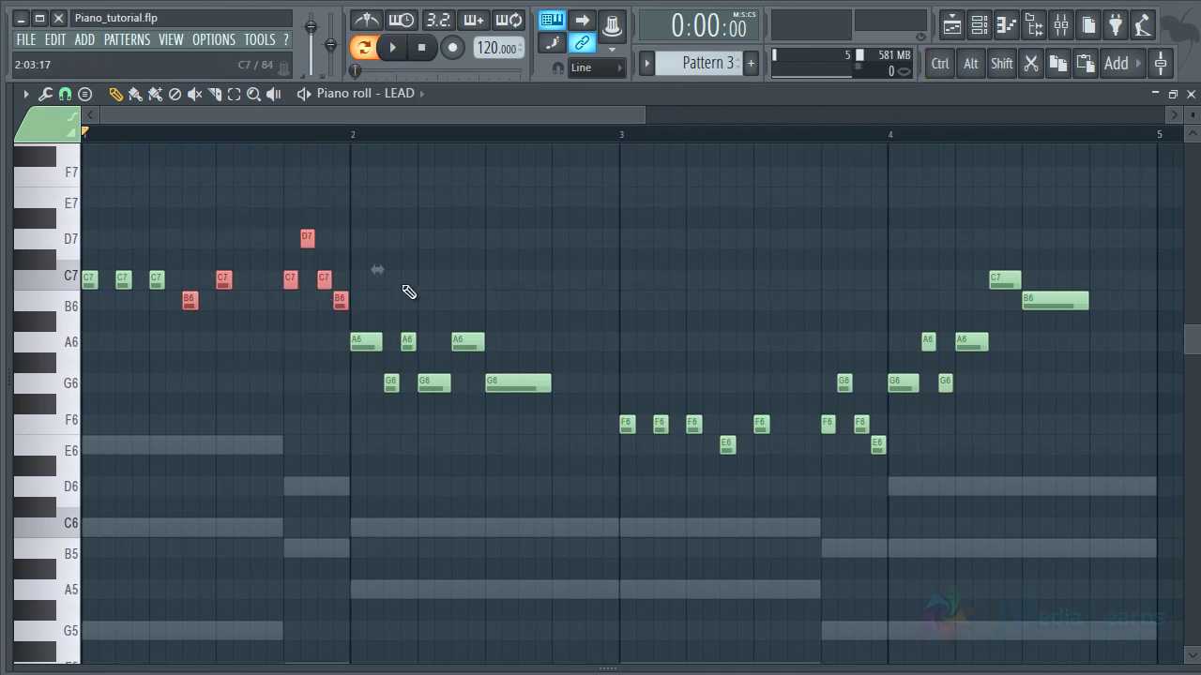
pyautogui.click(409, 292)
pyautogui.scroll(-1, 334, 148)
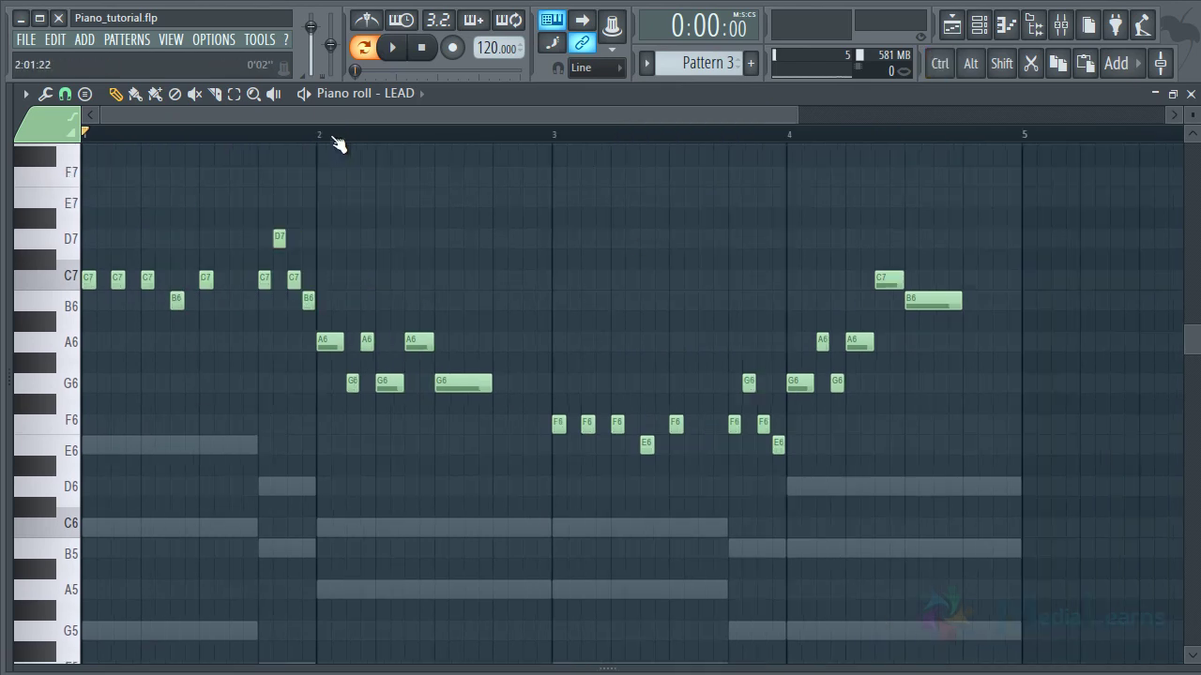
pyautogui.scroll(-1, 336, 143)
pyautogui.scroll(-2, 410, 416)
pyautogui.scroll(1, 356, 456)
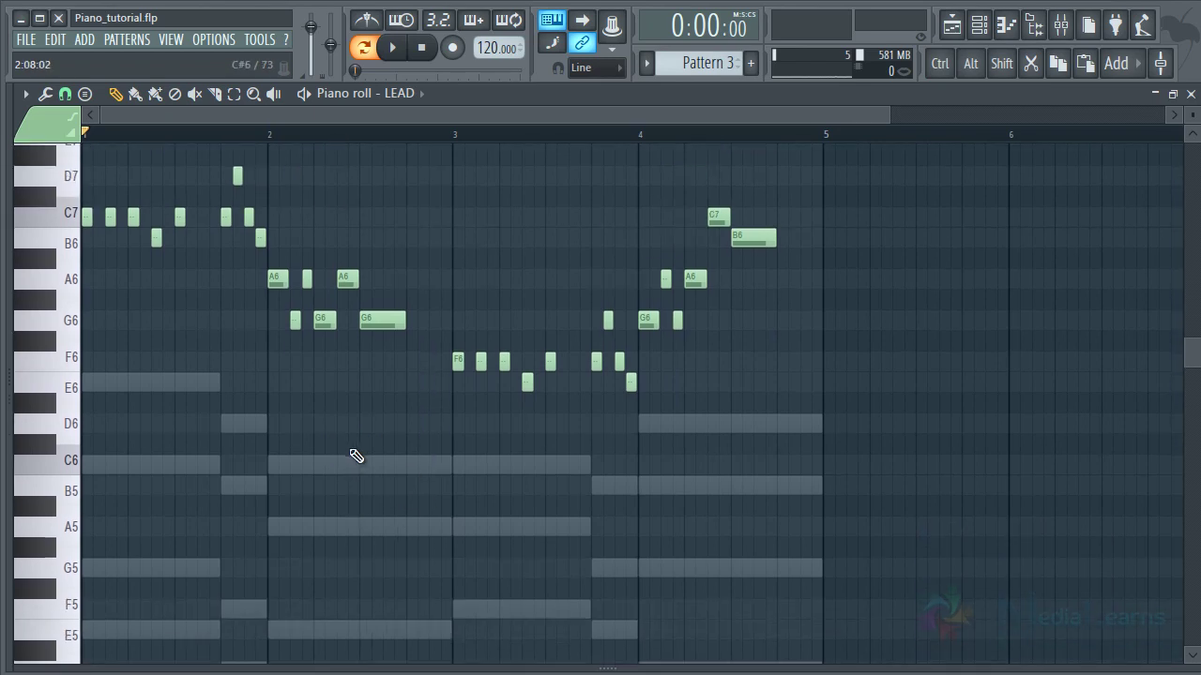
pyautogui.scroll(-2, 316, 437)
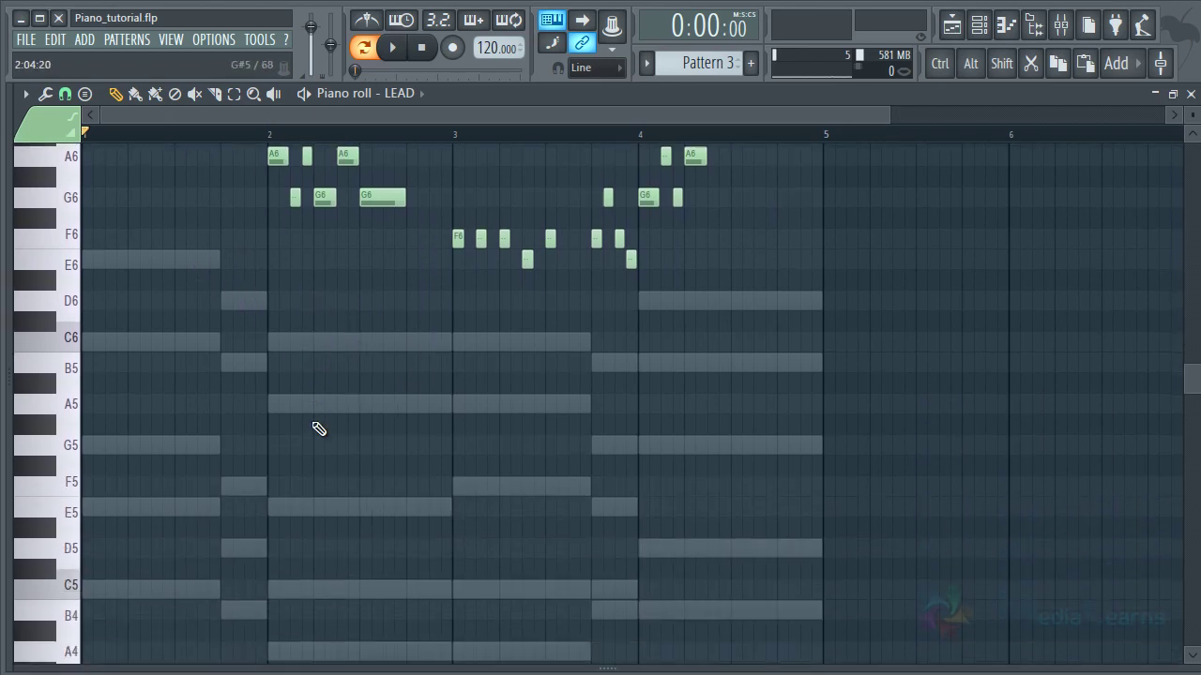
# Step: Solo the PAD channel in Pattern 3, play it and view its chords in the piano roll
pyautogui.press('F7')
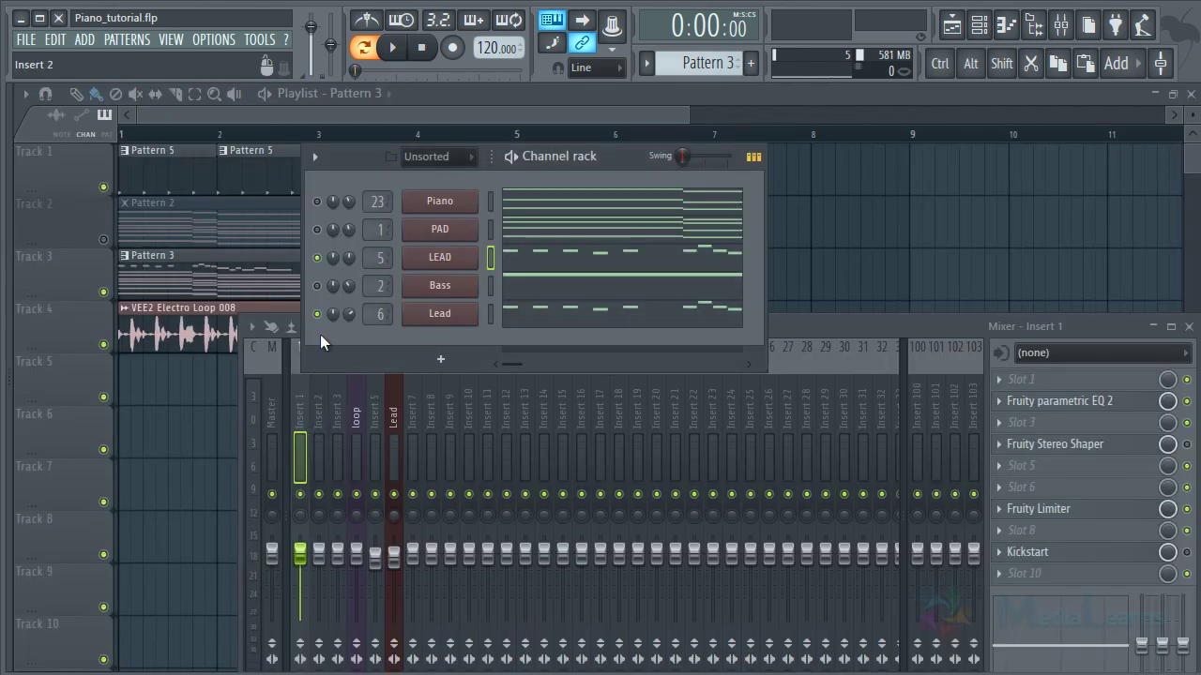
pyautogui.rightClick(320, 236)
pyautogui.click(322, 241)
pyautogui.press('space')
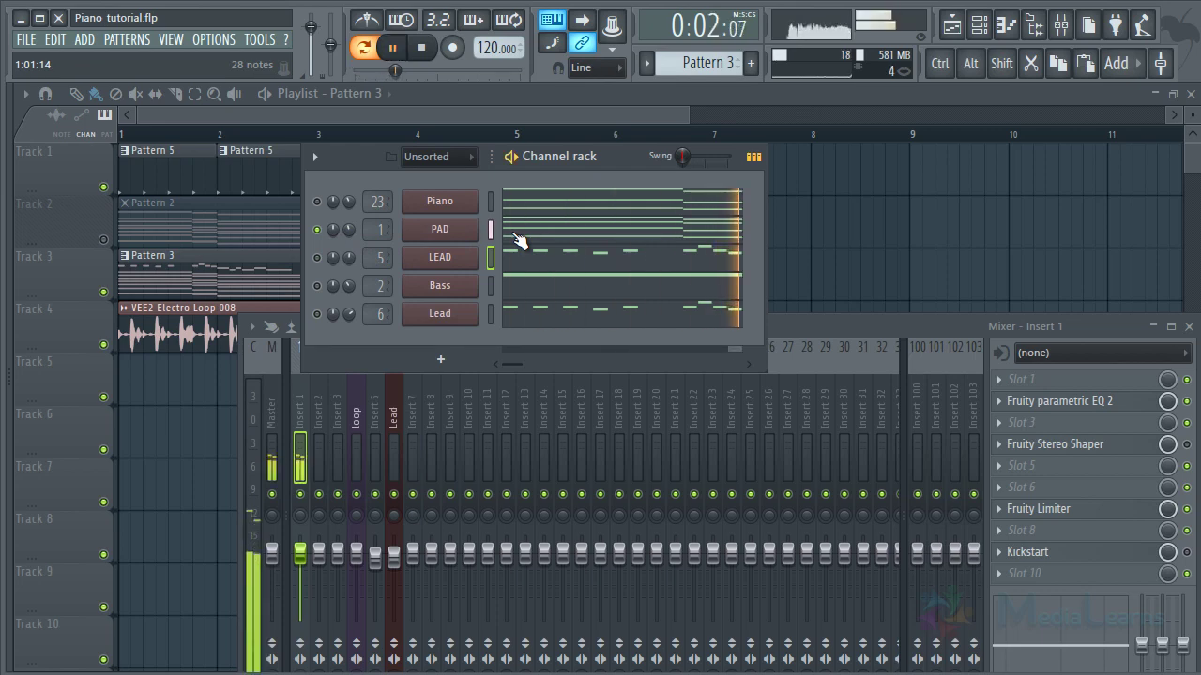
pyautogui.click(519, 241)
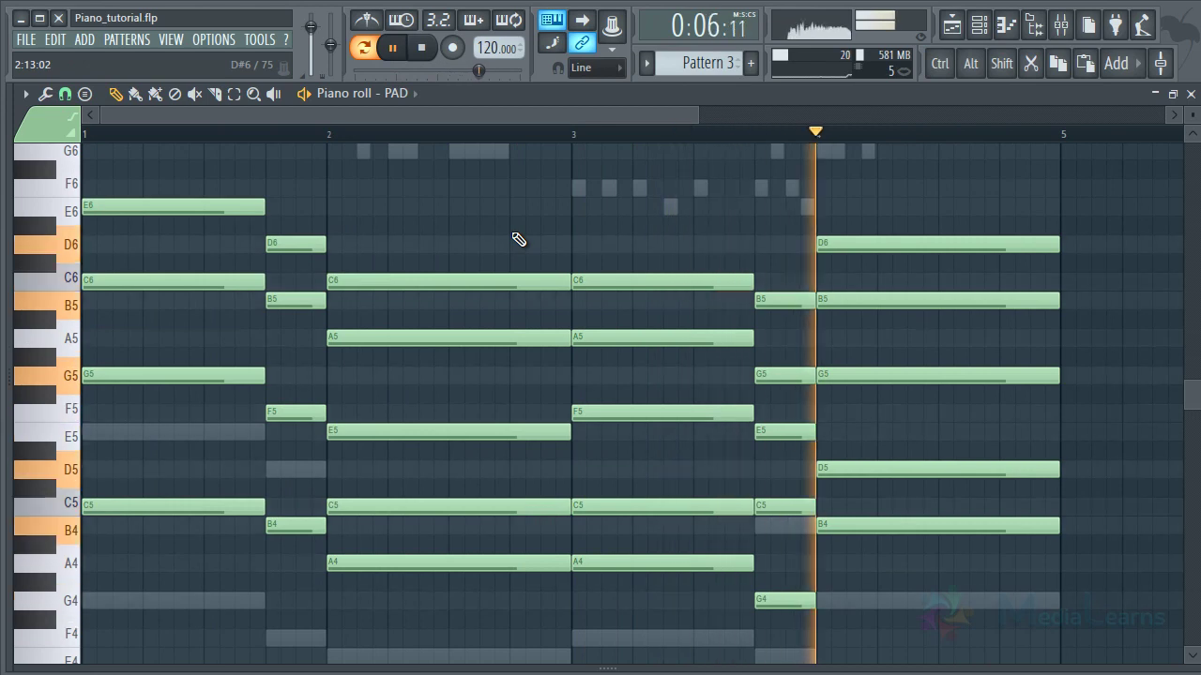
pyautogui.press('space')
pyautogui.press('F7')
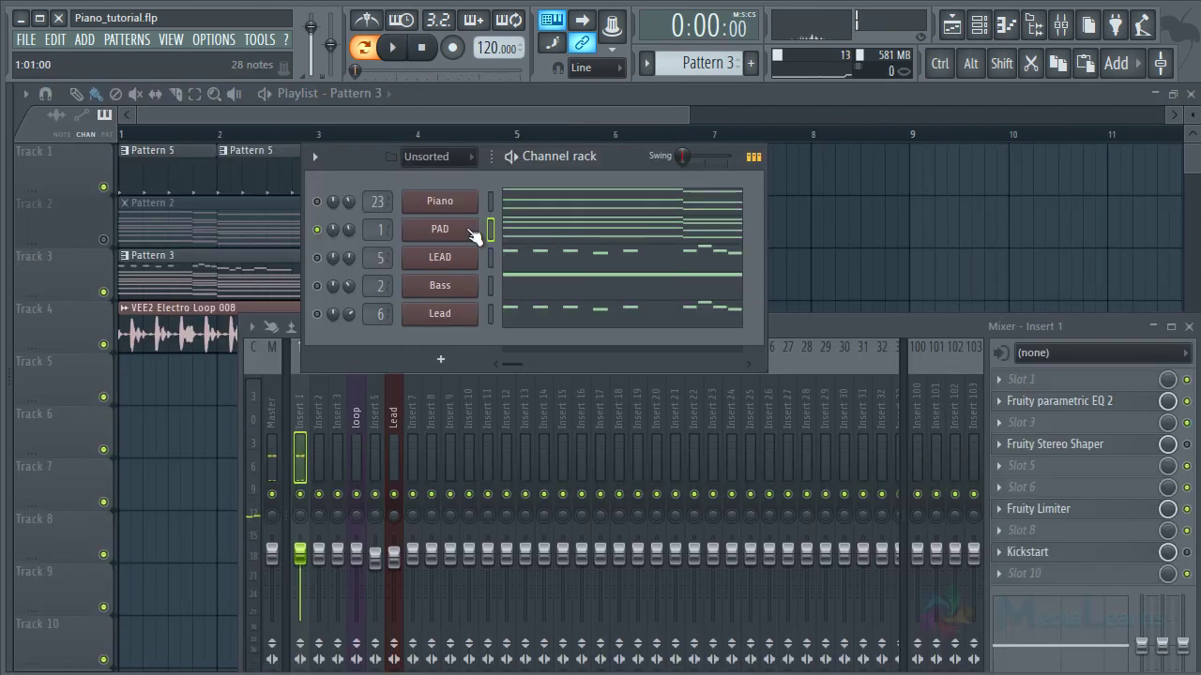
# Step: Switch the solo from PAD to LEAD and play the LEAD melody in the piano roll
pyautogui.rightClick(319, 231)
pyautogui.click(348, 243)
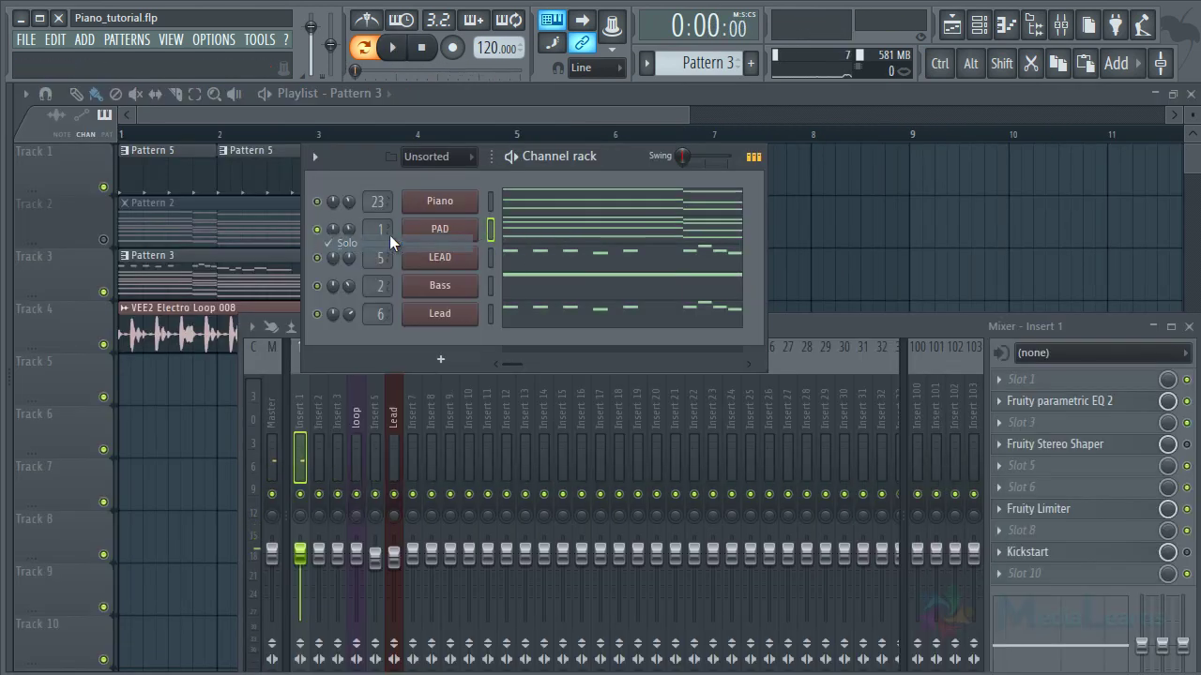
pyautogui.rightClick(318, 258)
pyautogui.click(340, 269)
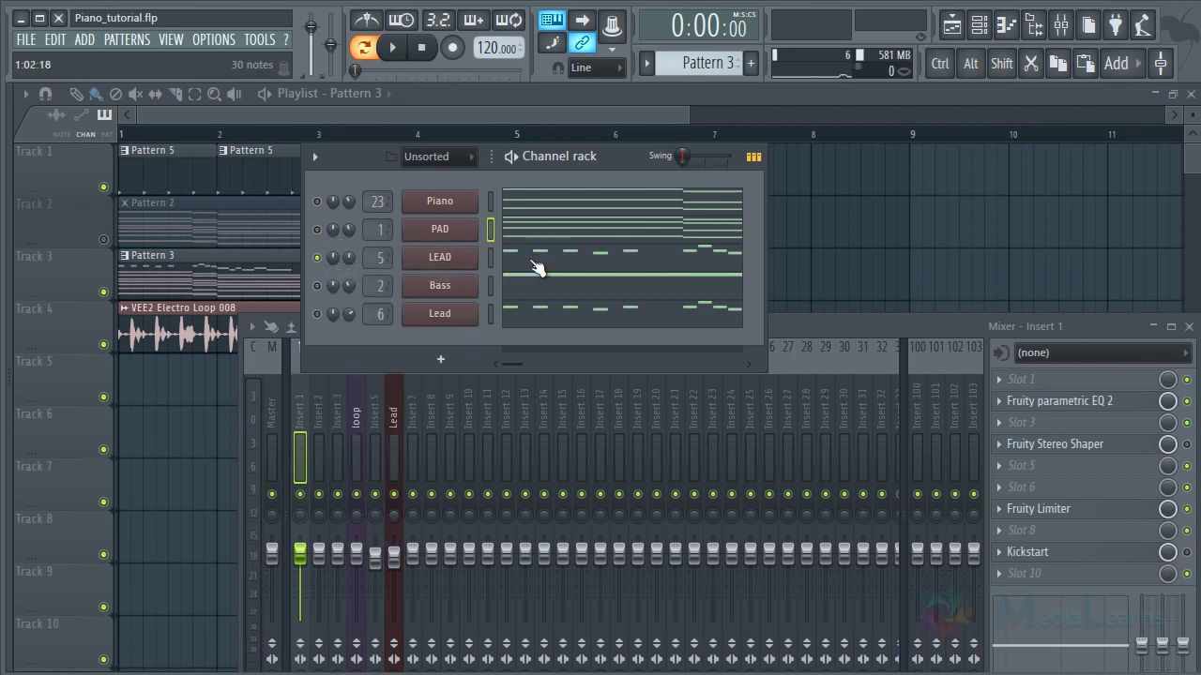
pyautogui.click(534, 267)
pyautogui.press('space')
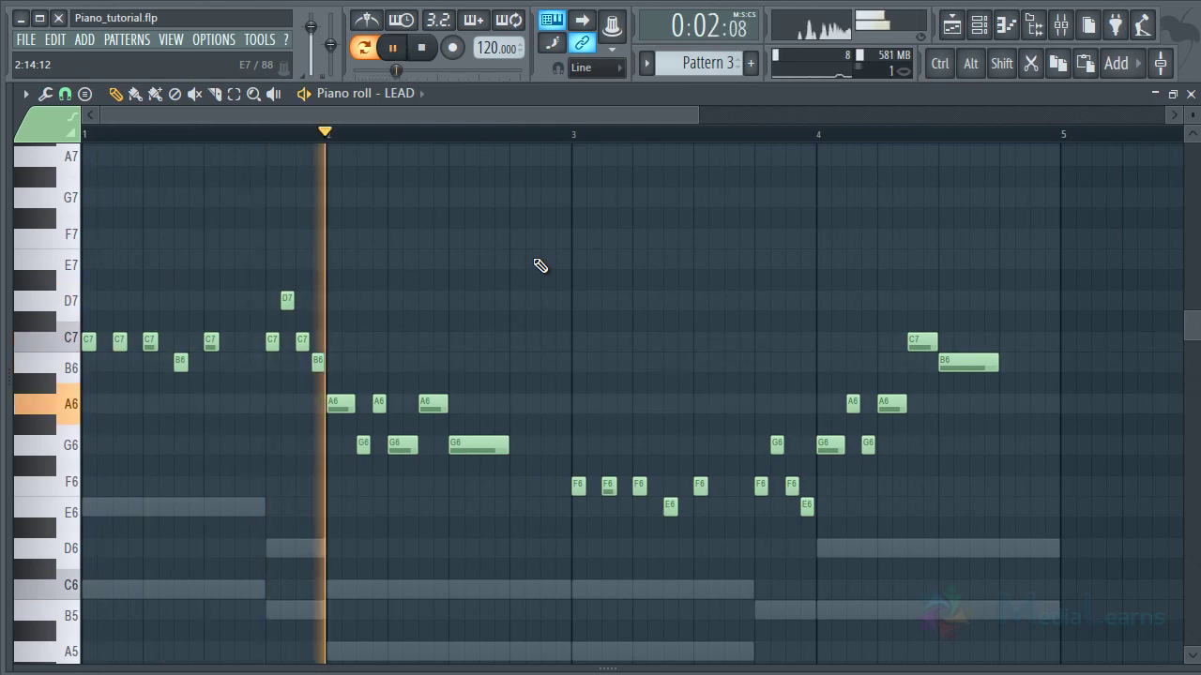
pyautogui.press('space')
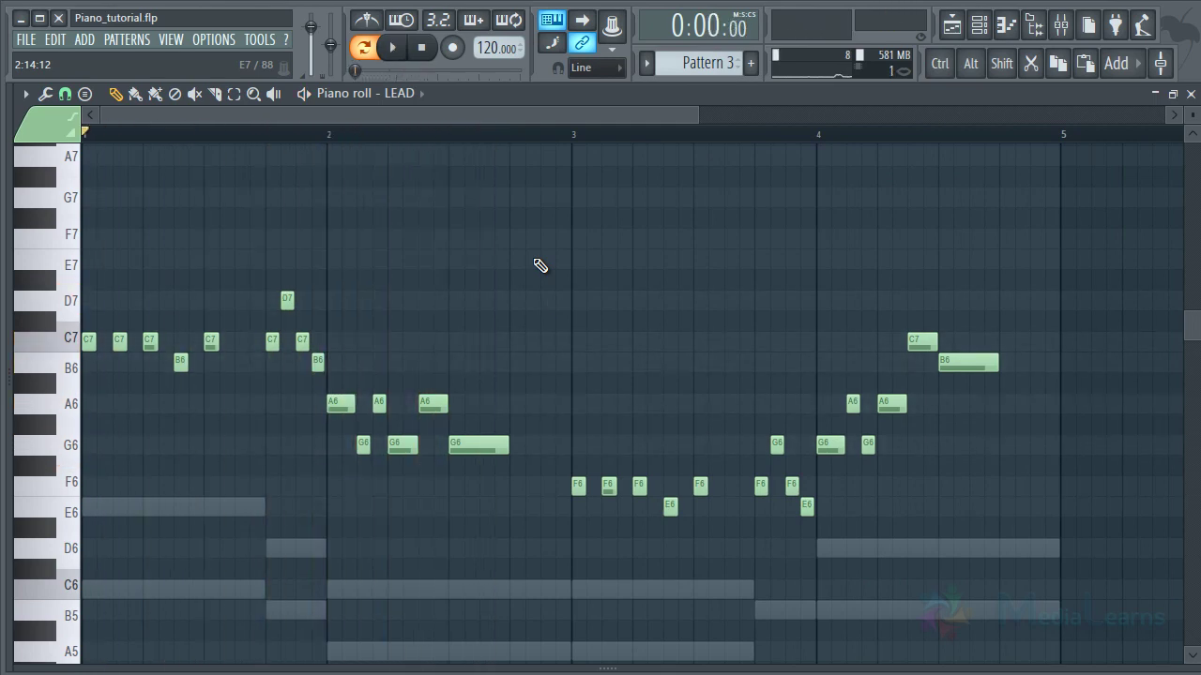
# Step: Reopen the LEAD notes in the piano roll and compare the melody phrases of bars 1 and 2
pyautogui.press('F7')
pyautogui.click(508, 268)
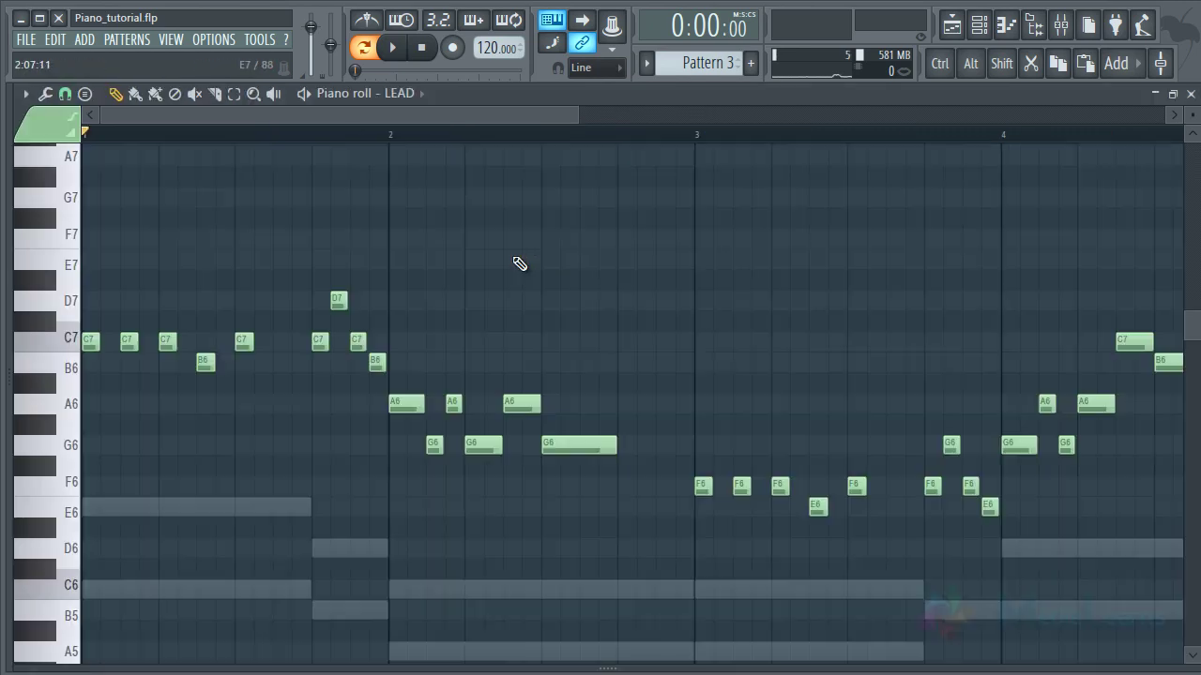
pyautogui.scroll(-2, 518, 263)
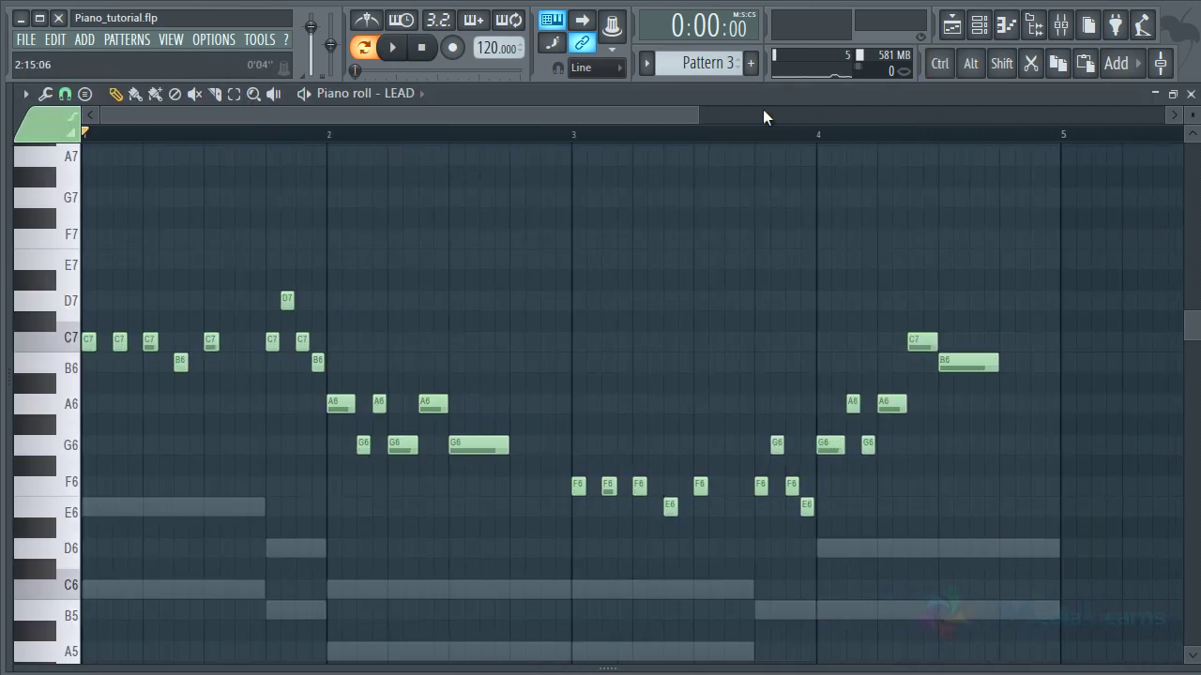
pyautogui.moveTo(696, 119); pyautogui.dragTo(574, 118)
pyautogui.scroll(-1, 627, 263)
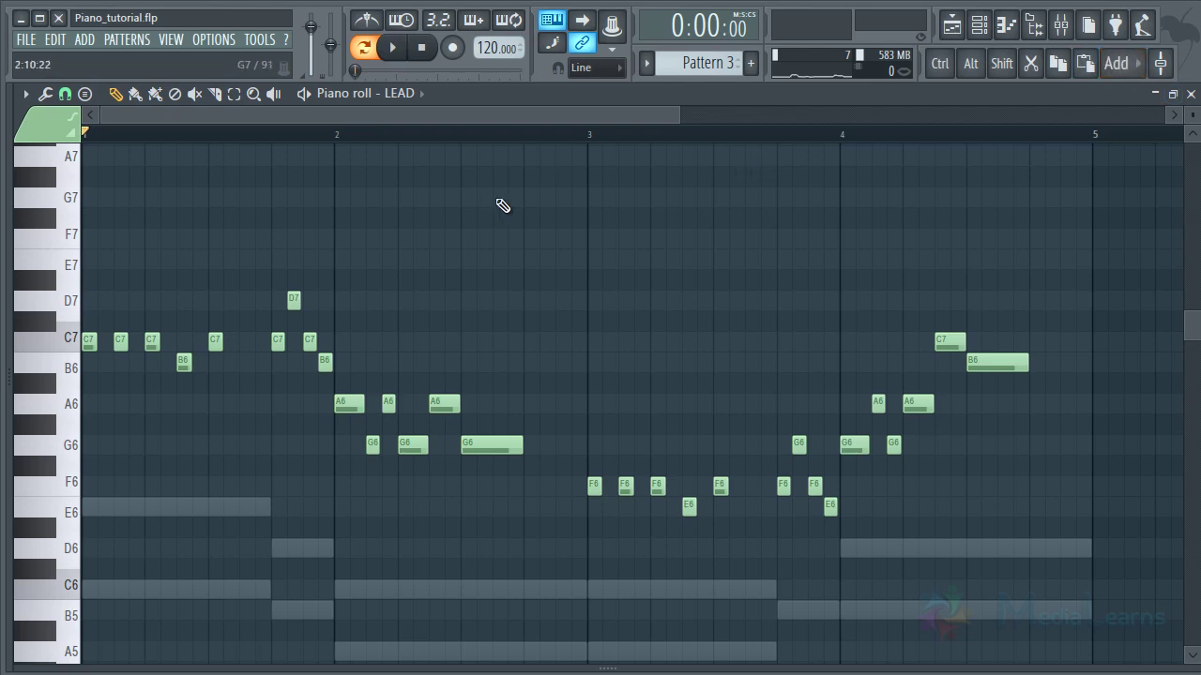
pyautogui.moveTo(272, 209); pyautogui.dragTo(69, 398)
pyautogui.keyDown('ctrl'); pyautogui.click(263, 269); pyautogui.keyUp('ctrl')
pyautogui.moveTo(537, 311); pyautogui.dragTo(334, 606)
pyautogui.click(547, 332)
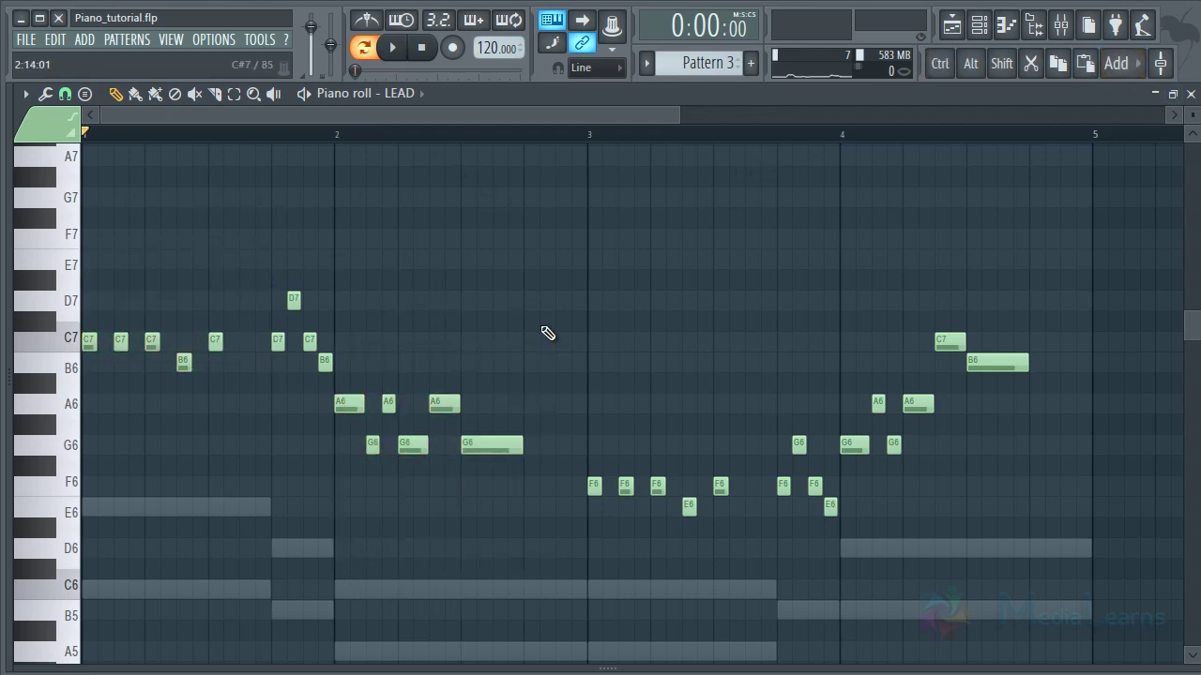
# Step: Switch to Pattern 4, open its Lead channel in the piano roll and examine the five-note phrase in bar 1
pyautogui.click(980, 26)
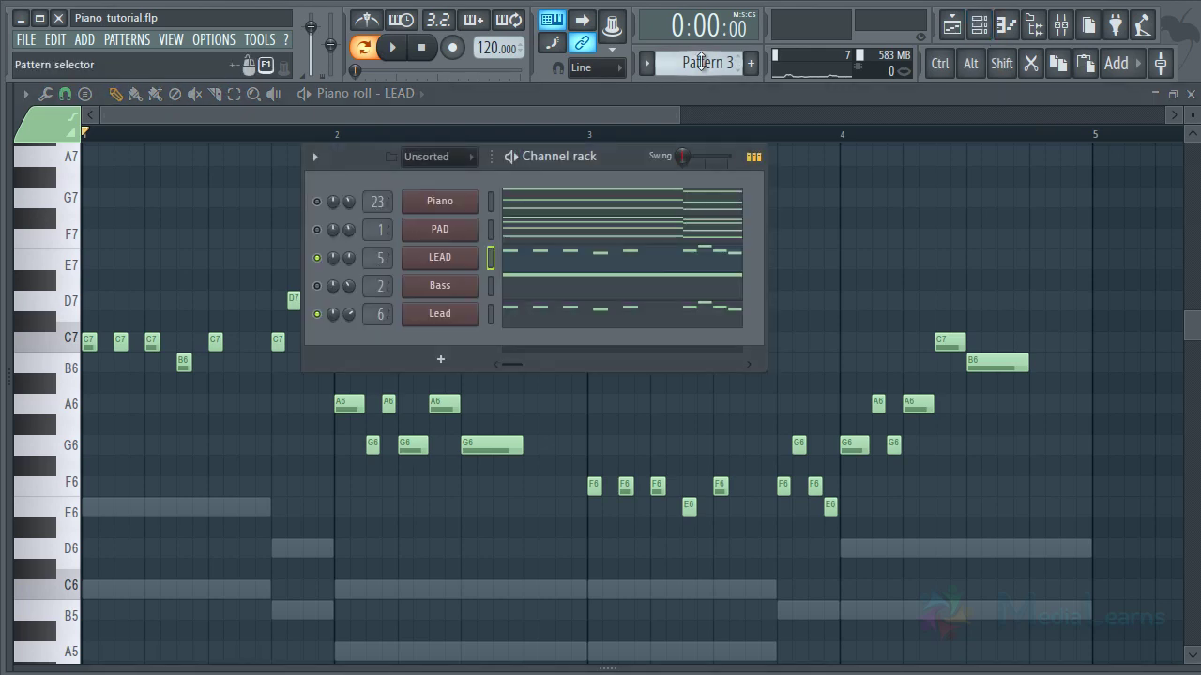
pyautogui.scroll(-1, 701, 62)
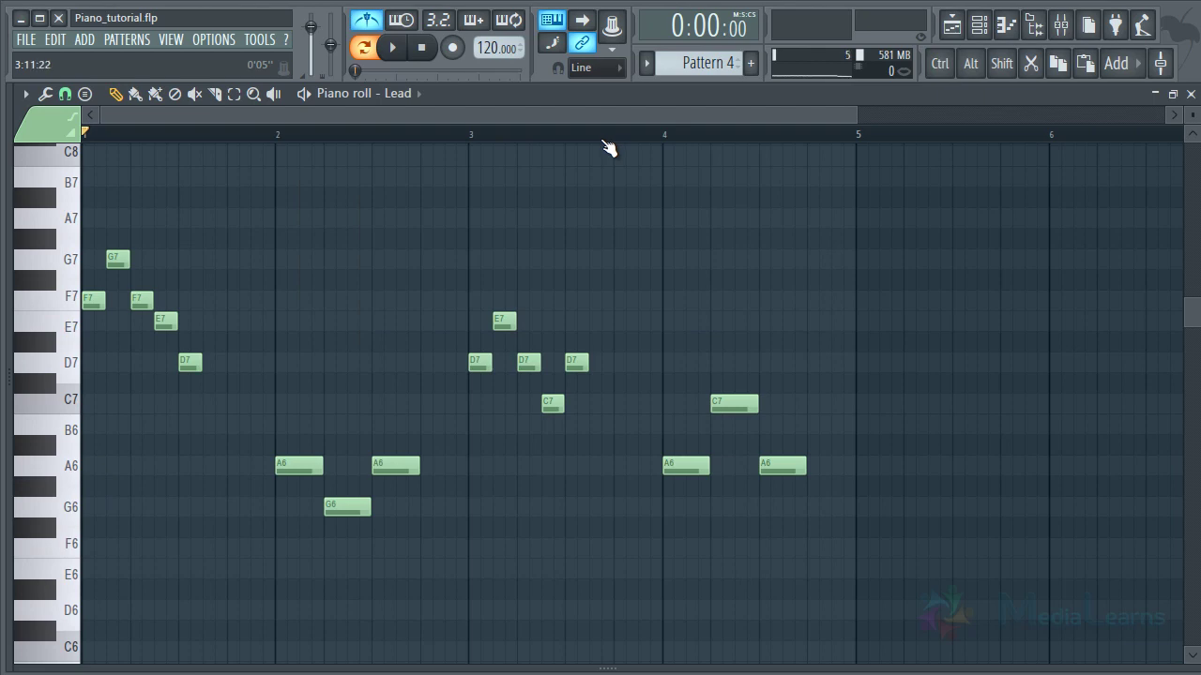
pyautogui.keyDown('ctrl'); pyautogui.moveTo(208, 209); pyautogui.dragTo(56, 408); pyautogui.keyUp('ctrl')
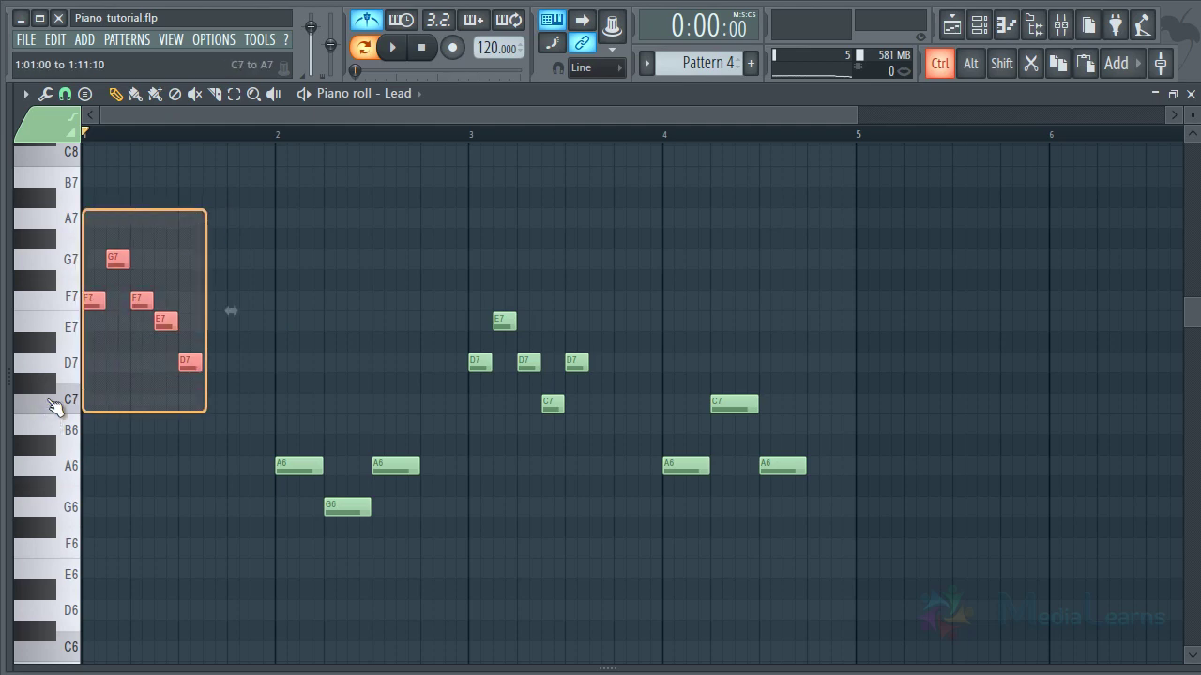
pyautogui.keyDown('ctrl'); pyautogui.click(284, 266); pyautogui.keyUp('ctrl')
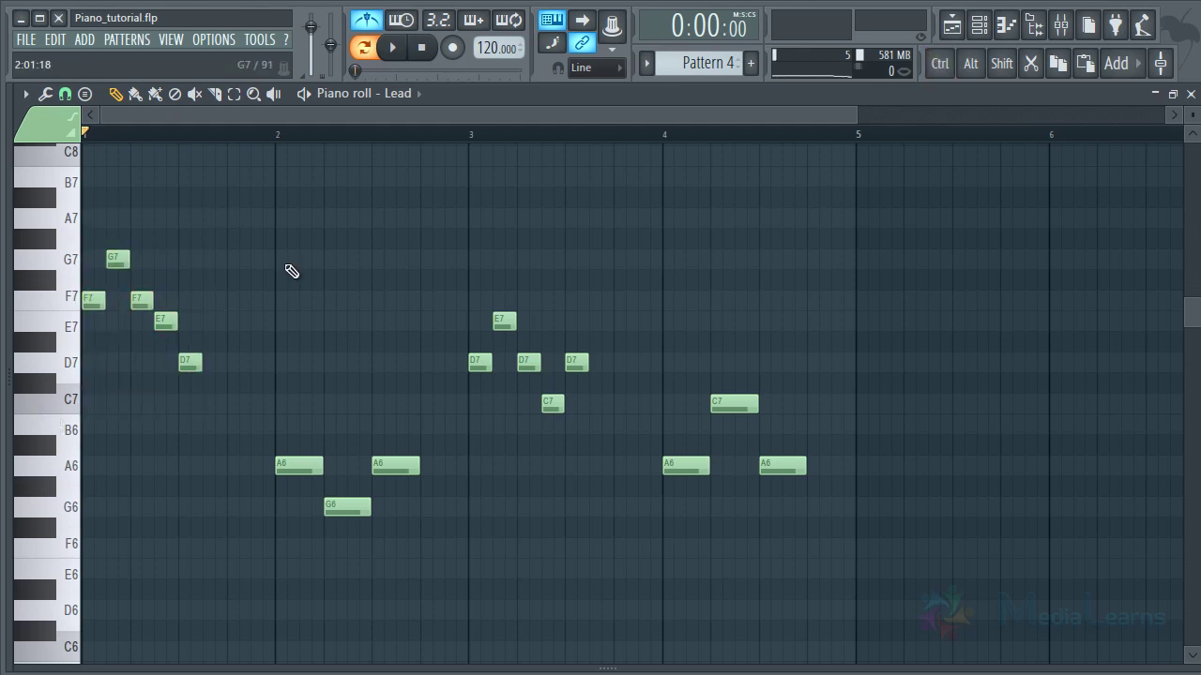
# Step: Compare the bar 1 phrase of Pattern 4's Lead melody with the A6–G6–A6 notes in bar 2
pyautogui.keyDown('ctrl'); pyautogui.moveTo(284, 438); pyautogui.dragTo(450, 555); pyautogui.keyUp('ctrl')
pyautogui.keyDown('ctrl'); pyautogui.click(317, 323); pyautogui.keyUp('ctrl')
pyautogui.keyDown('ctrl'); pyautogui.moveTo(236, 176); pyautogui.dragTo(45, 453); pyautogui.keyUp('ctrl')
pyautogui.keyDown('ctrl'); pyautogui.moveTo(257, 439); pyautogui.dragTo(416, 523); pyautogui.keyUp('ctrl')
pyautogui.click(416, 522)
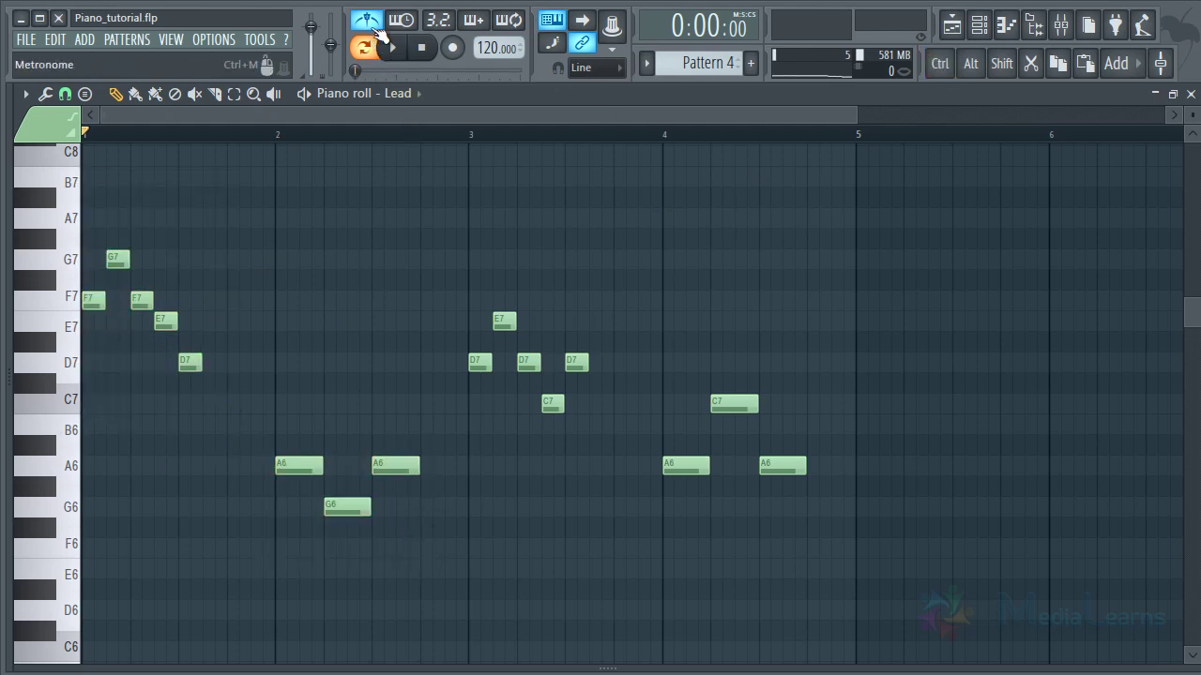
# Step: Turn off the metronome and play Pattern 4's Lead melody
pyautogui.click(380, 33)
pyautogui.press('space')
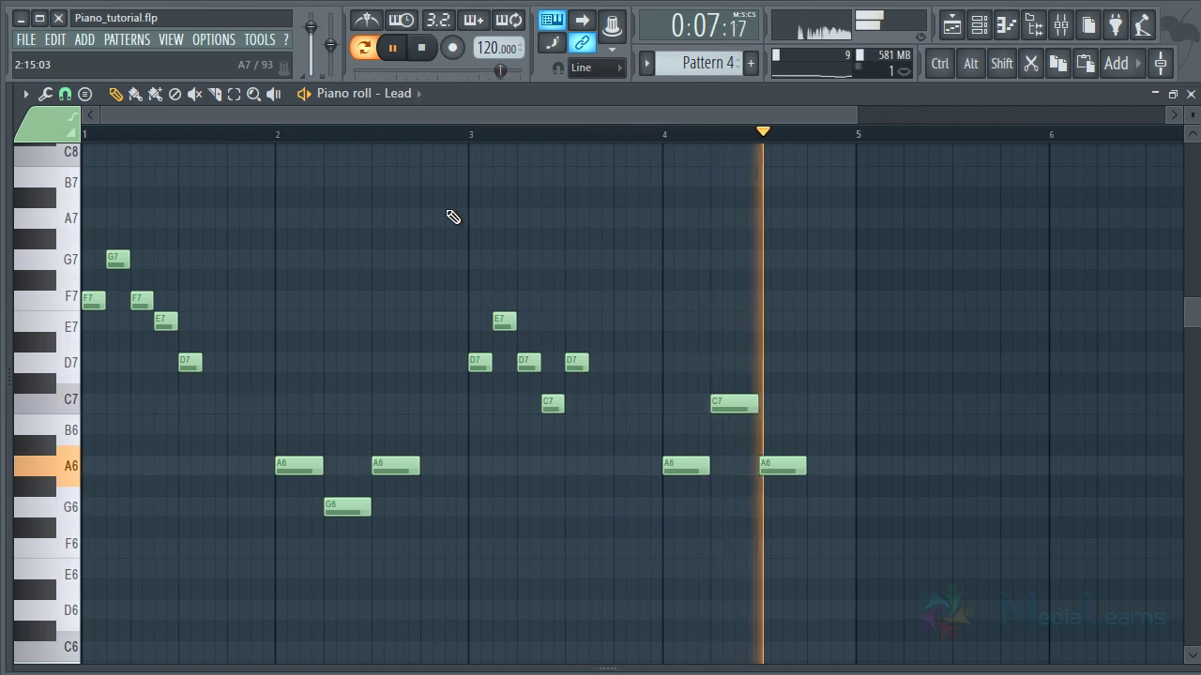
pyautogui.press('space')
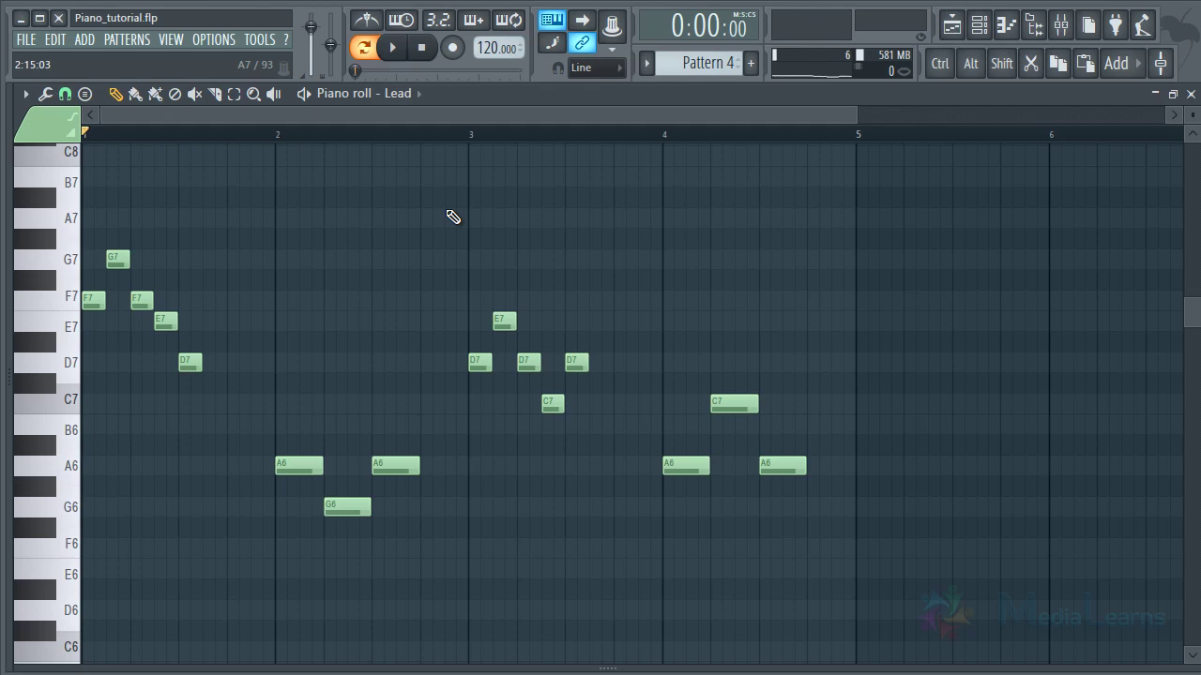
# Step: Examine the five-note phrase in bar 1 of Pattern 4's Lead melody
pyautogui.scroll(1, 300, 269)
pyautogui.scroll(-2, 273, 138)
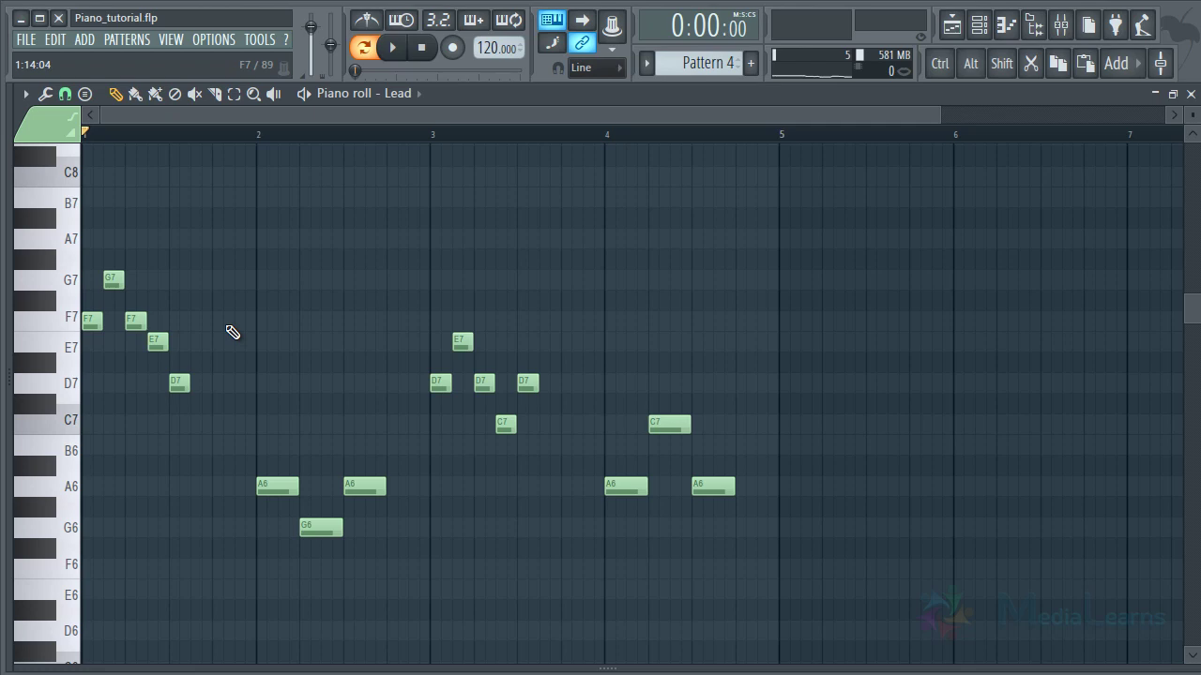
pyautogui.moveTo(230, 208); pyautogui.dragTo(84, 394)
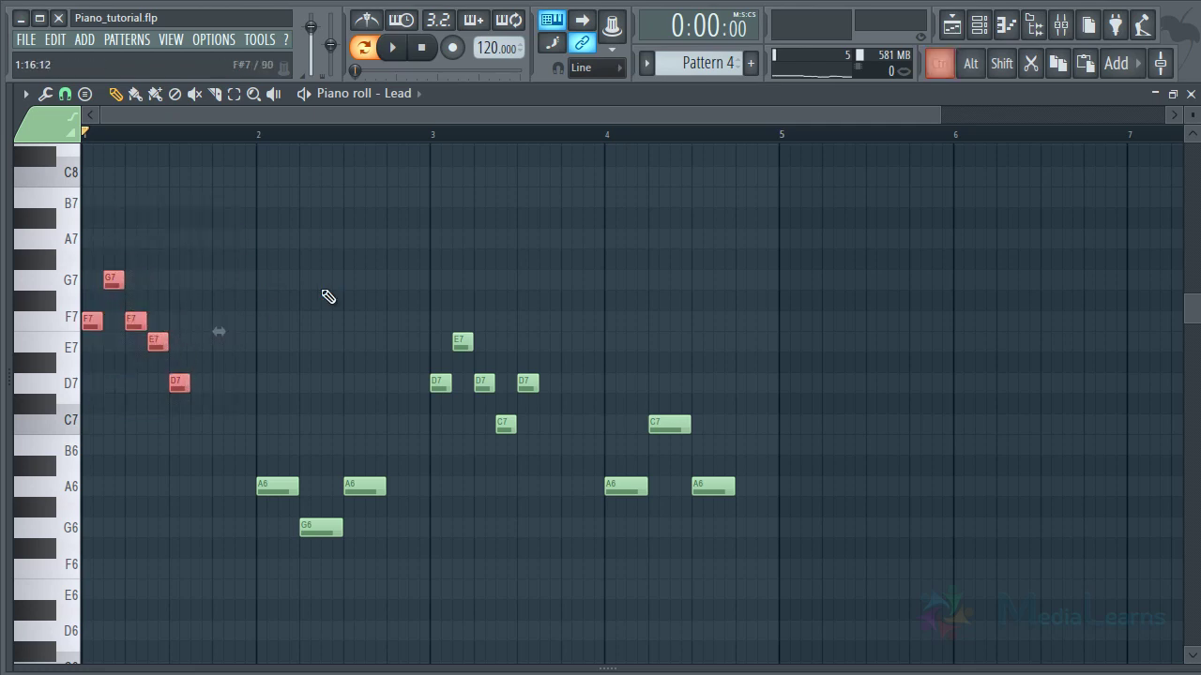
pyautogui.click(328, 295)
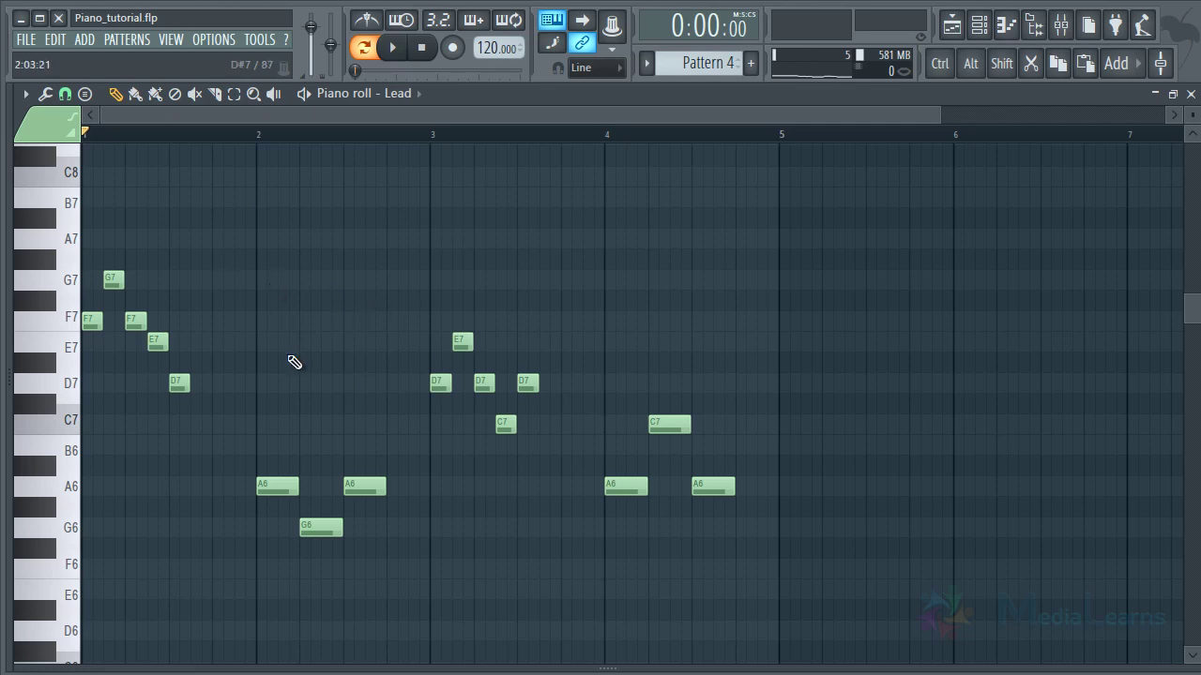
pyautogui.moveTo(219, 188); pyautogui.dragTo(91, 456)
pyautogui.click(292, 307)
pyautogui.press('ctrl')
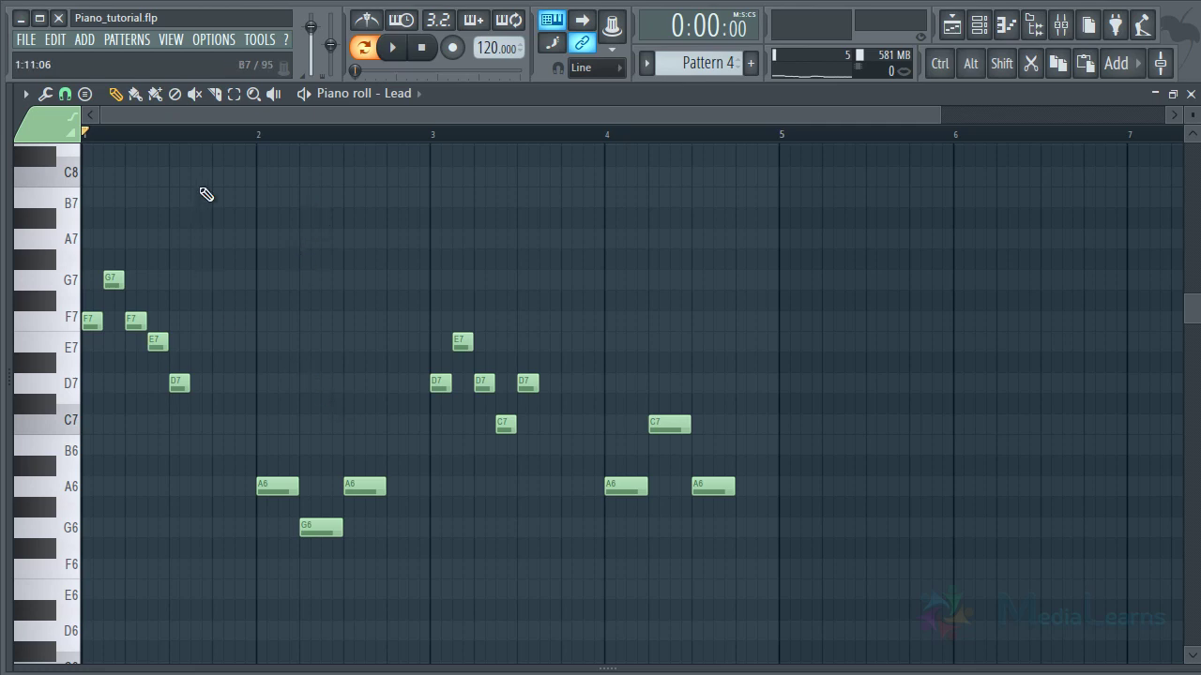
# Step: Play only the time range covering the bar 1 phrase, and clear the range once it has been heard
pyautogui.moveTo(192, 135); pyautogui.dragTo(83, 135)
pyautogui.rightClick(276, 192)
pyautogui.press('space')
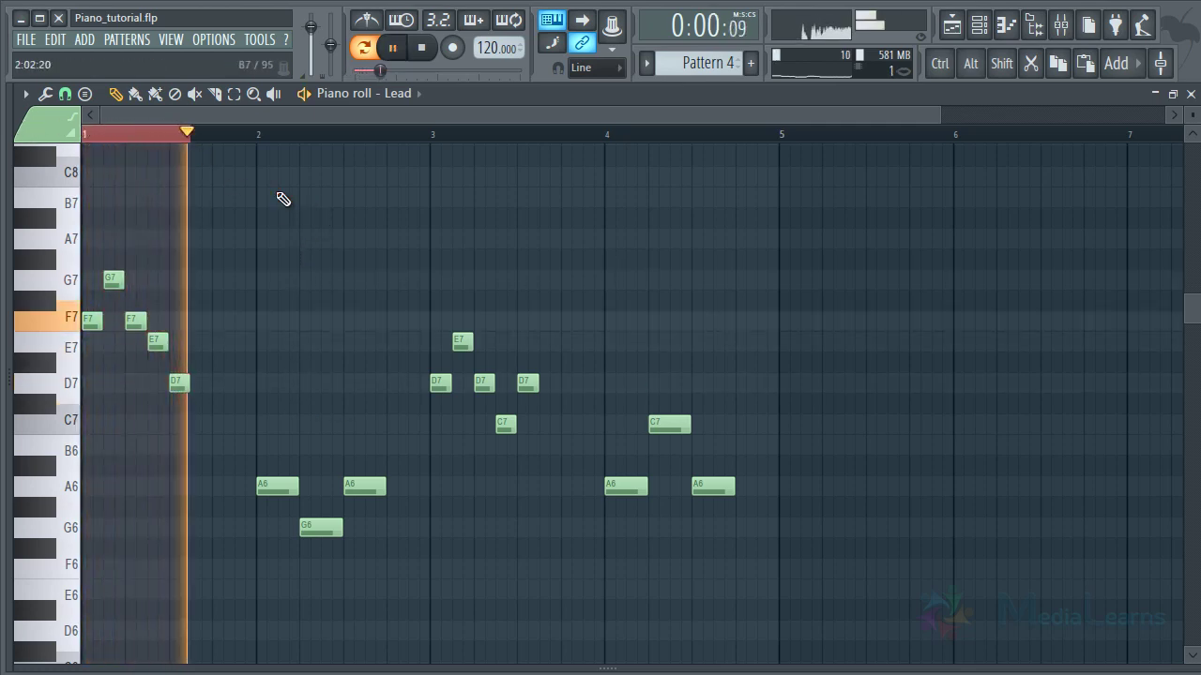
pyautogui.press('space')
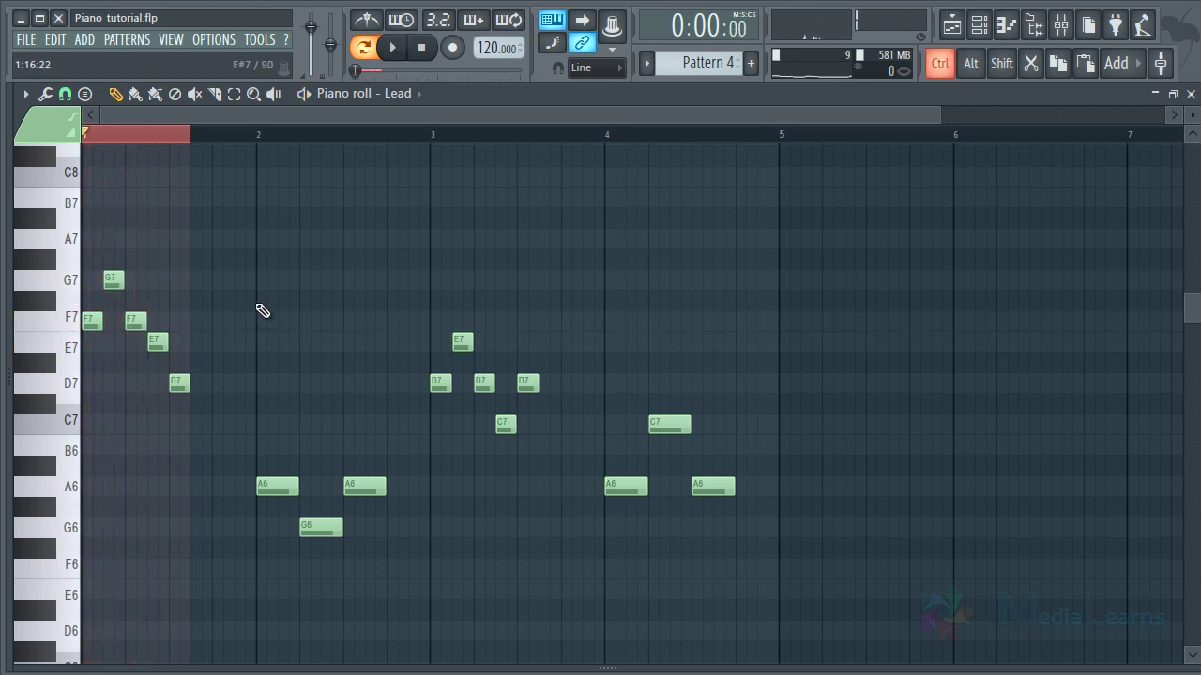
pyautogui.hotkey('ctrl', 'd')
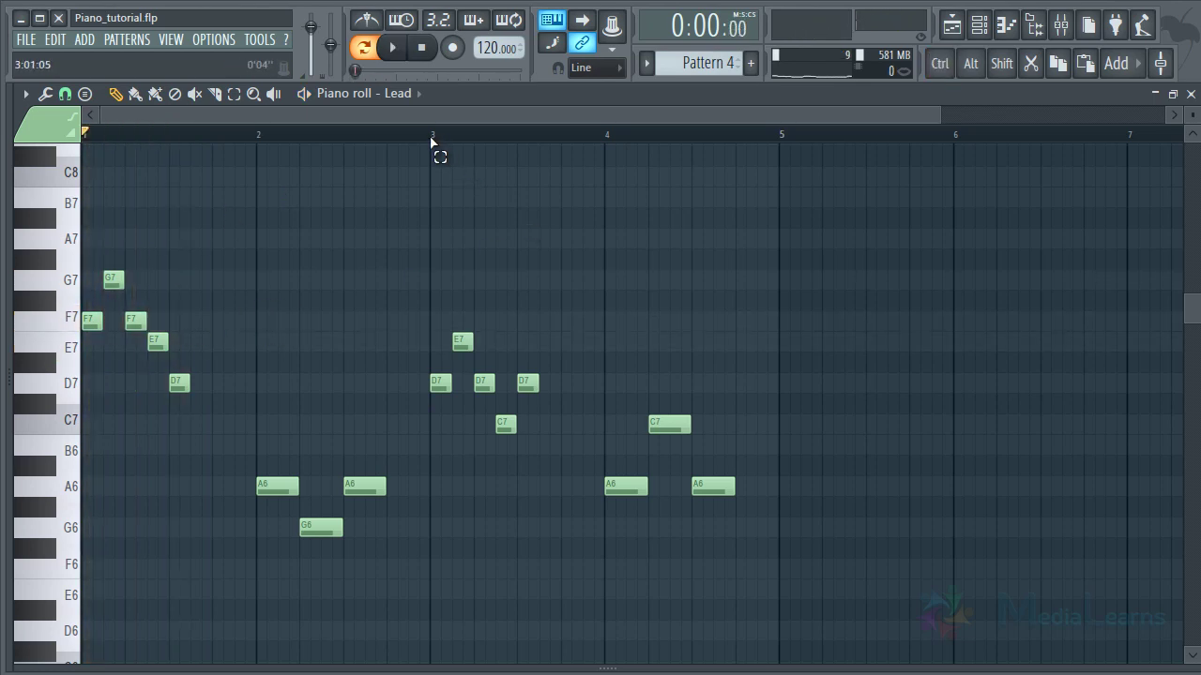
# Step: Play bars 1 and 2 as one range, followed by only the A6–G6–A6 notes of bar 2
pyautogui.moveTo(431, 137); pyautogui.dragTo(87, 136)
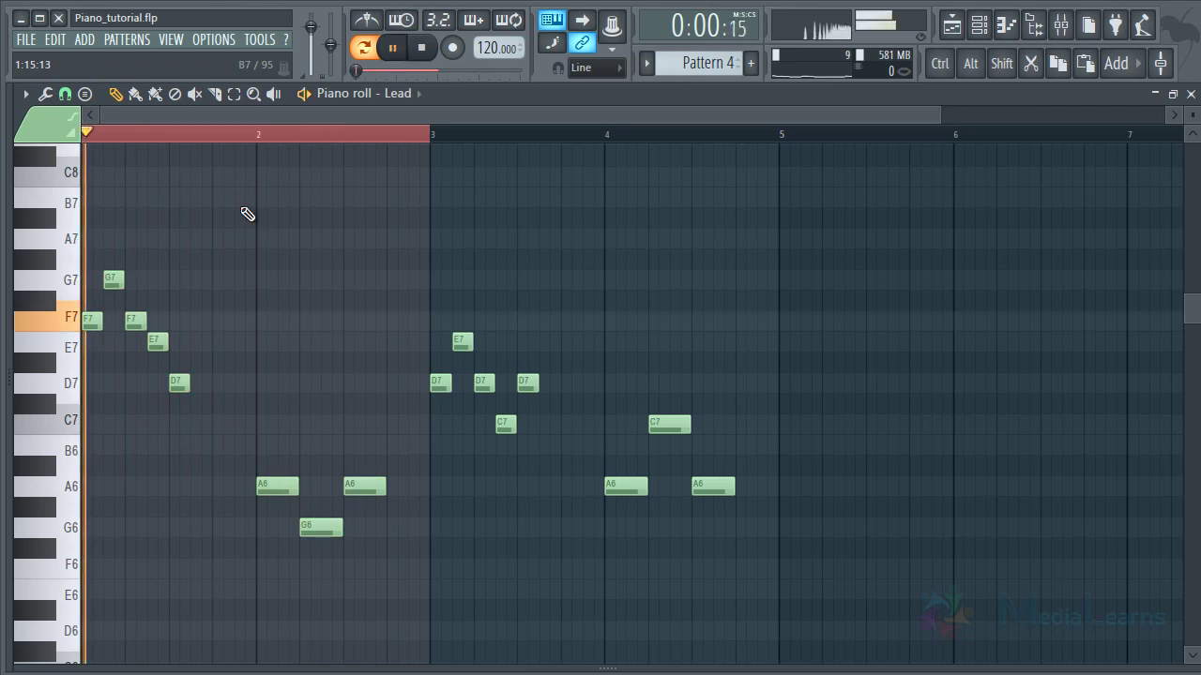
pyautogui.hotkey('ctrl', 'd')
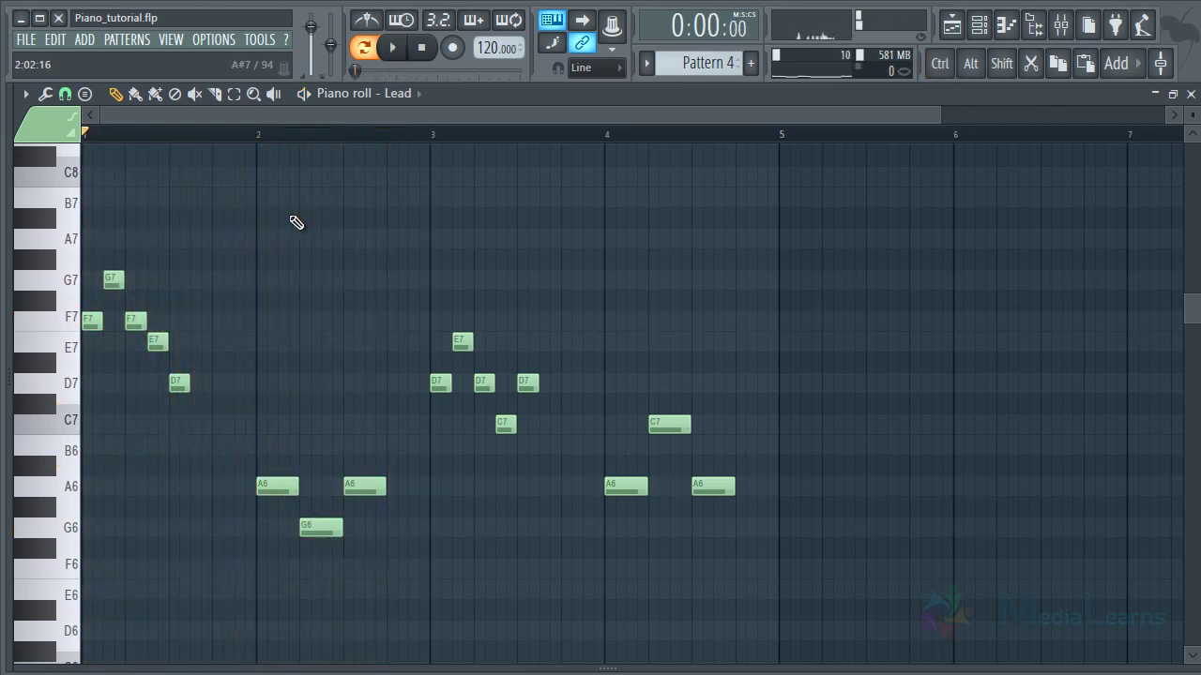
pyautogui.moveTo(260, 138); pyautogui.dragTo(380, 140)
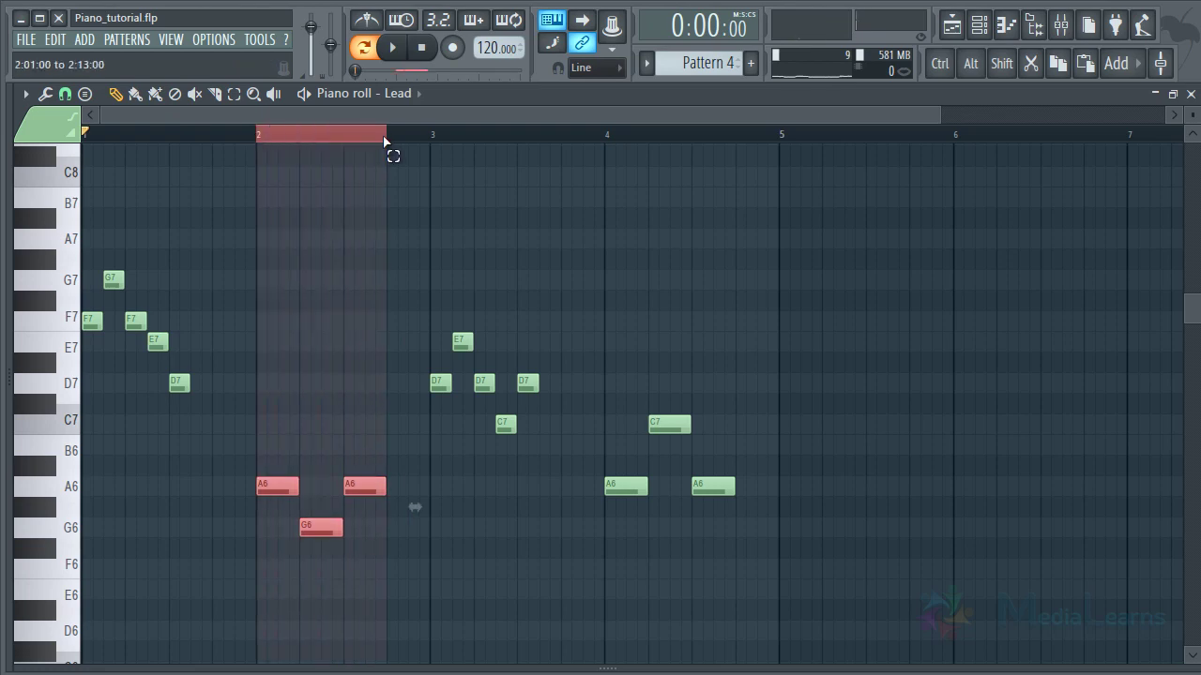
pyautogui.press('space')
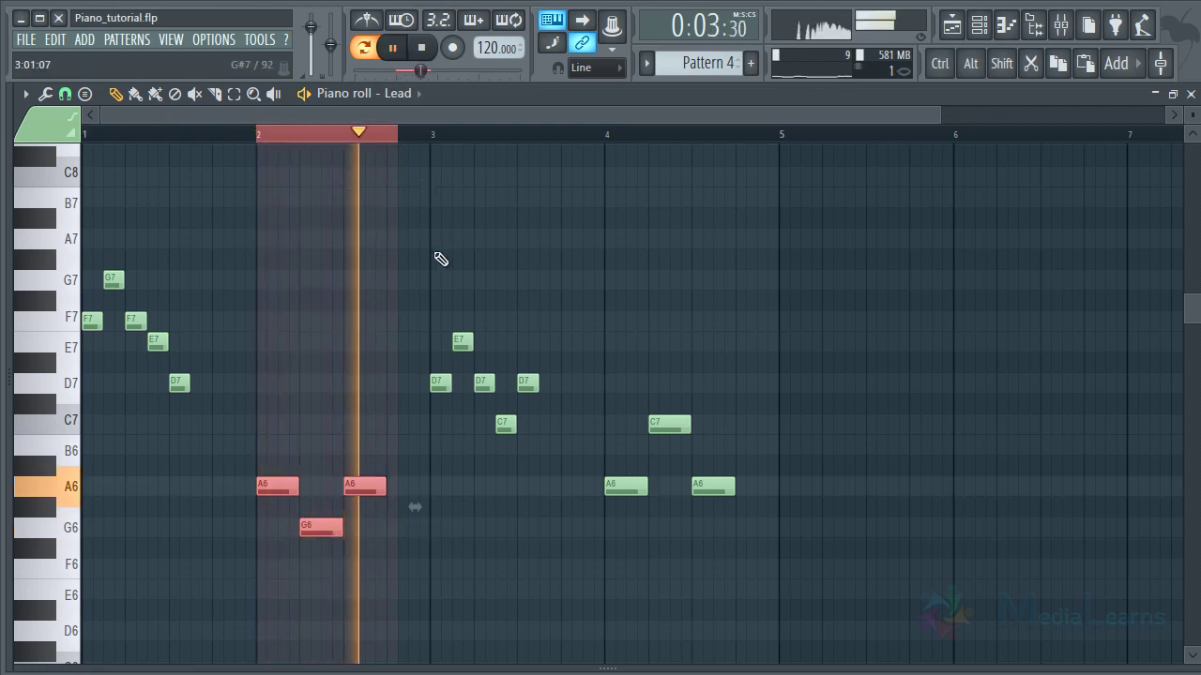
pyautogui.press('space')
pyautogui.hotkey('ctrl', 'd')
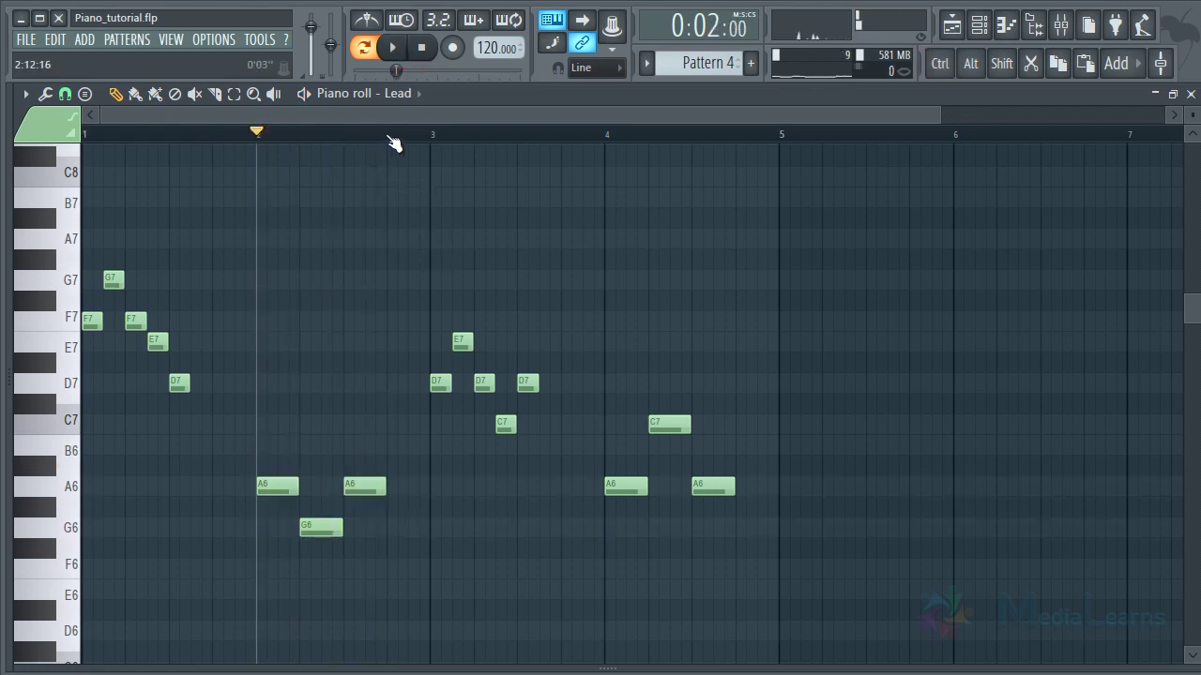
# Step: Loop bars 1 and 2 from the start, and remove the range so playback continues through bar 4
pyautogui.moveTo(394, 143); pyautogui.dragTo(89, 136)
pyautogui.moveTo(386, 139); pyautogui.dragTo(419, 141)
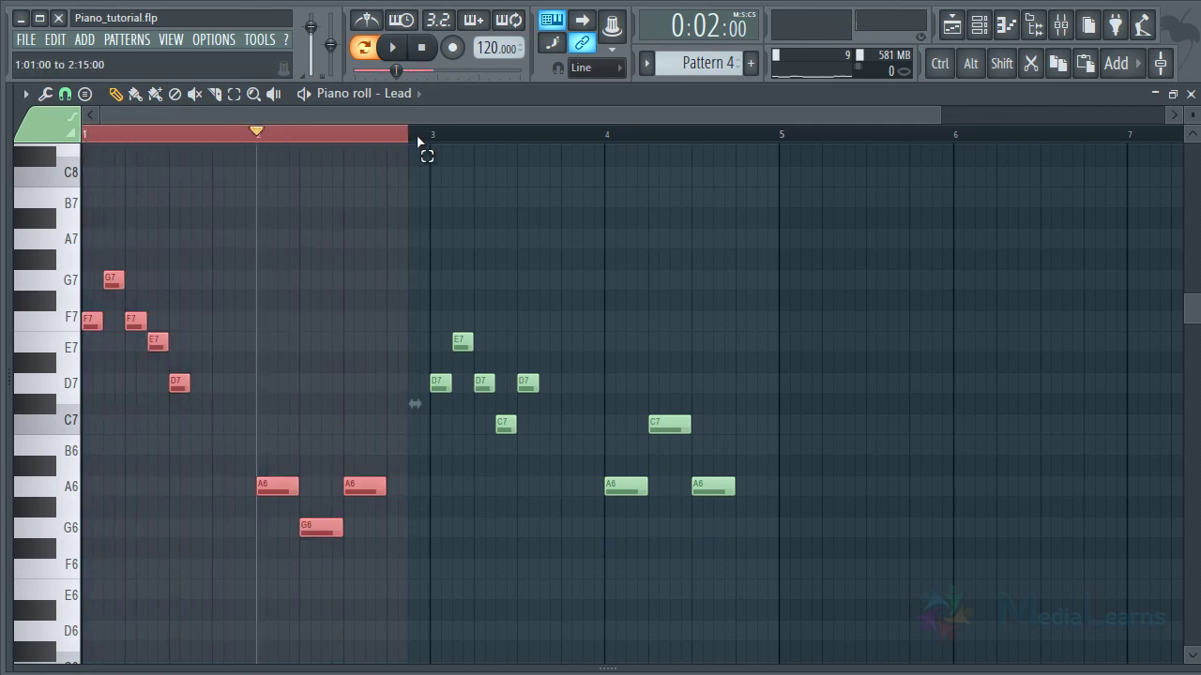
pyautogui.press('space')
pyautogui.click(103, 134)
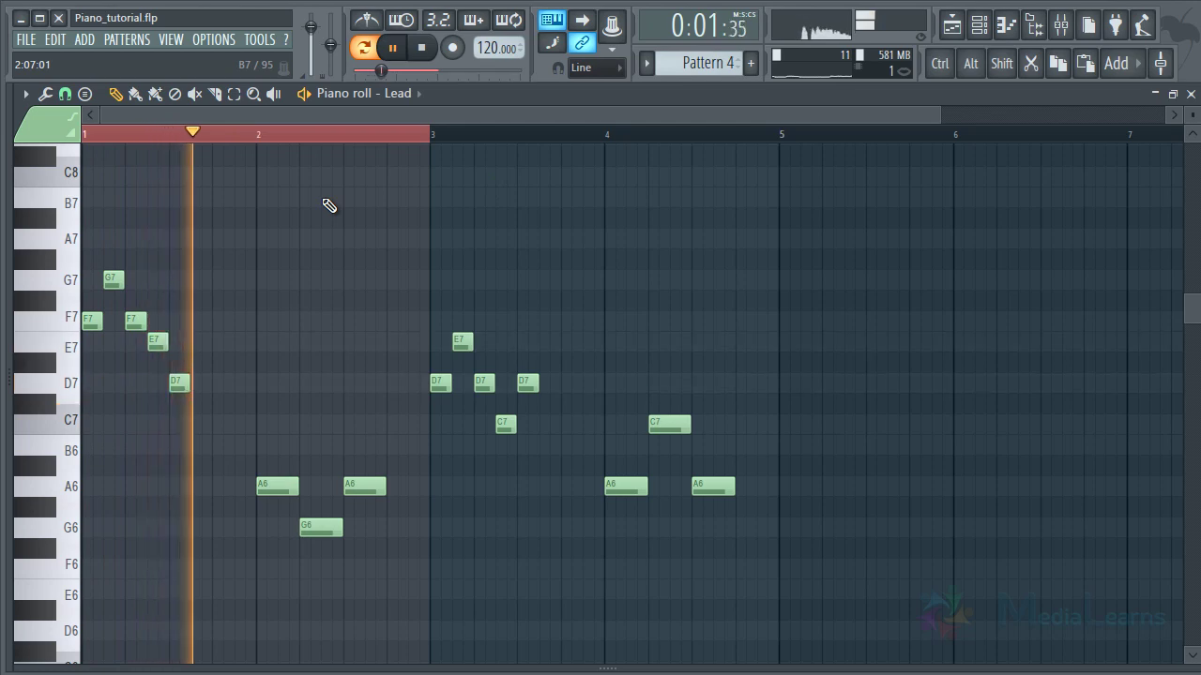
pyautogui.hotkey('ctrl', 'd')
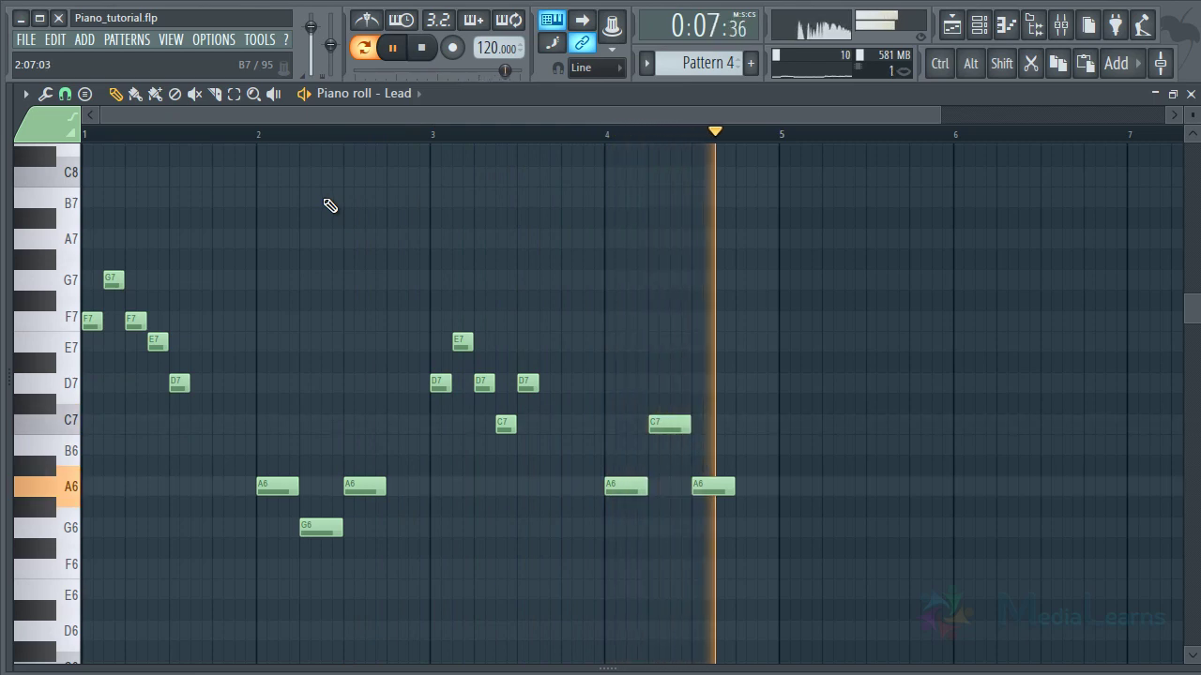
pyautogui.press('space')
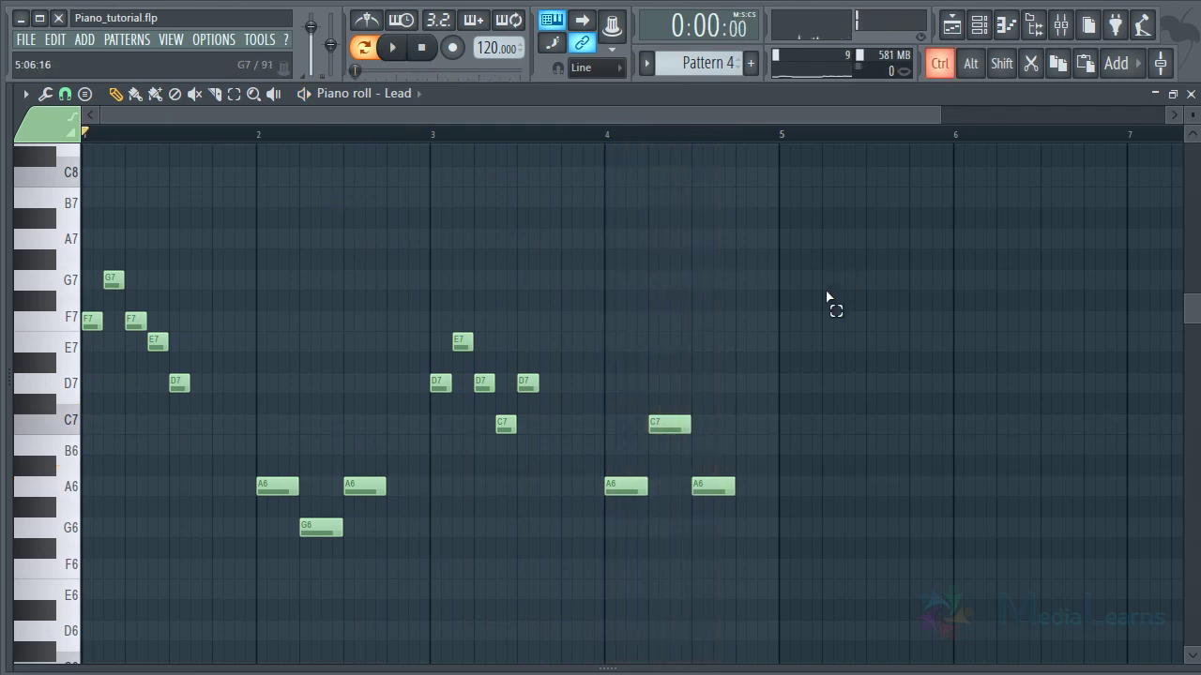
# Step: Compare the melody in bars 1 and 2 with the answering phrases in bars 3 and 4
pyautogui.moveTo(838, 272); pyautogui.dragTo(429, 559)
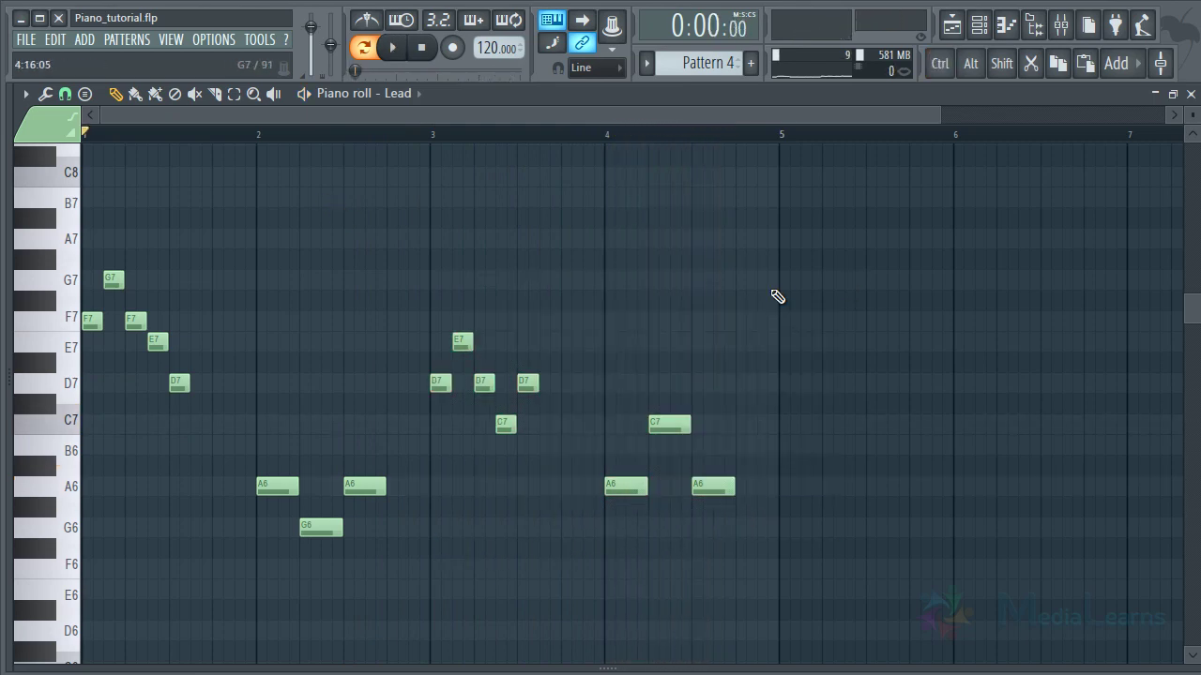
pyautogui.moveTo(437, 141); pyautogui.dragTo(77, 139)
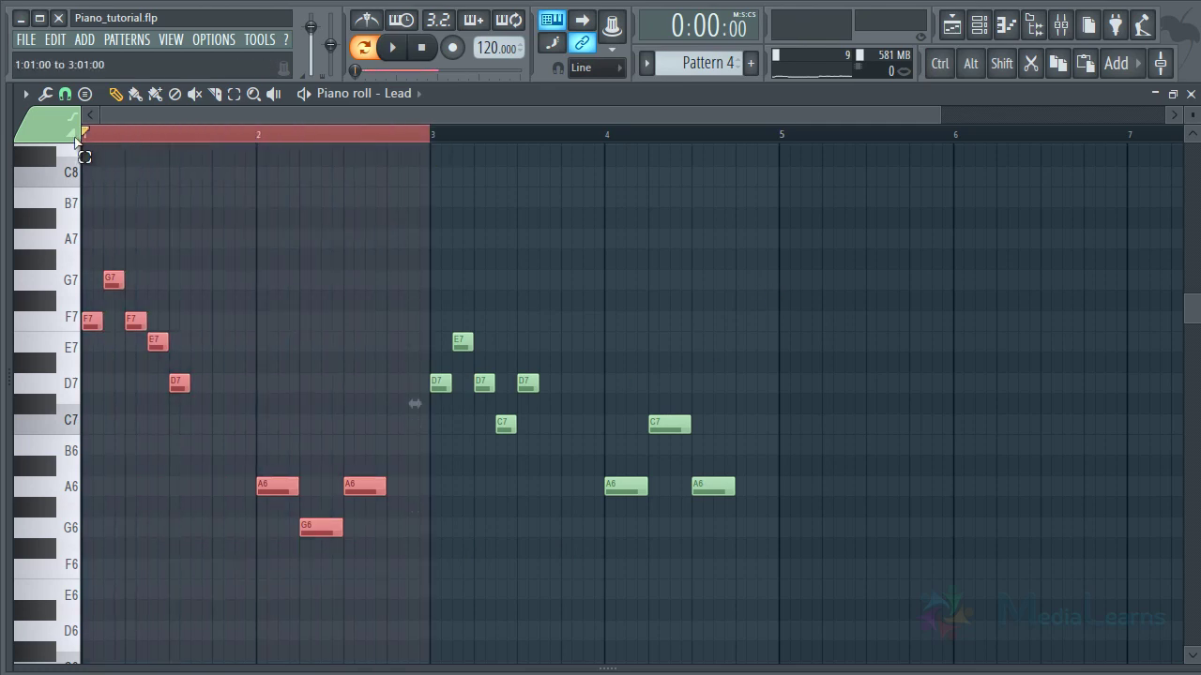
pyautogui.hotkey('ctrl', 'd')
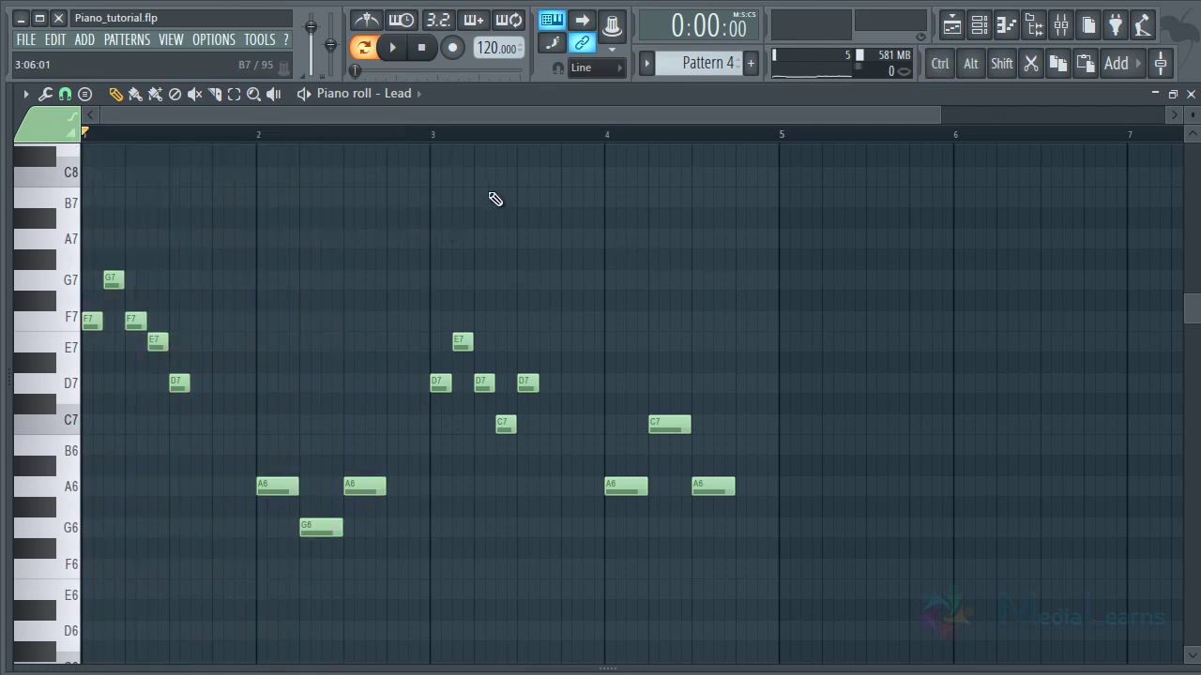
pyautogui.moveTo(898, 252); pyautogui.dragTo(429, 552)
pyautogui.moveTo(388, 210); pyautogui.dragTo(91, 630)
pyautogui.moveTo(402, 271); pyautogui.dragTo(736, 557)
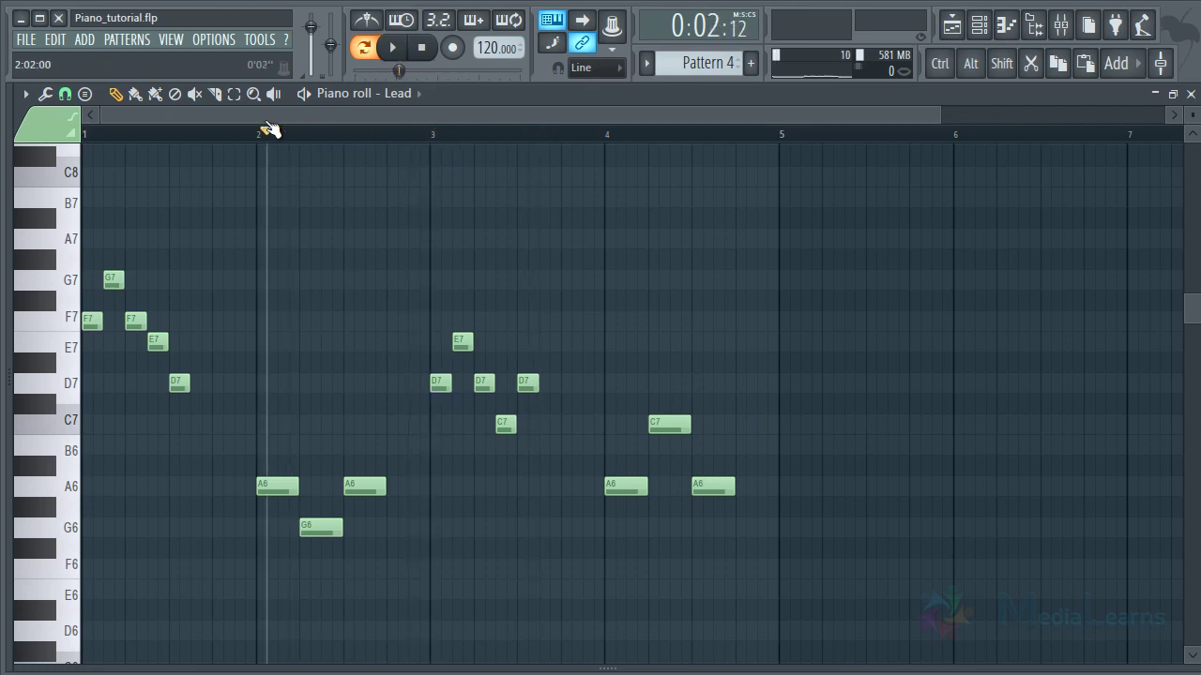
# Step: Play the Lead melody from bar 2 and from bar 4, and examine bar 4's A6–C7–A6 notes
pyautogui.press('space')
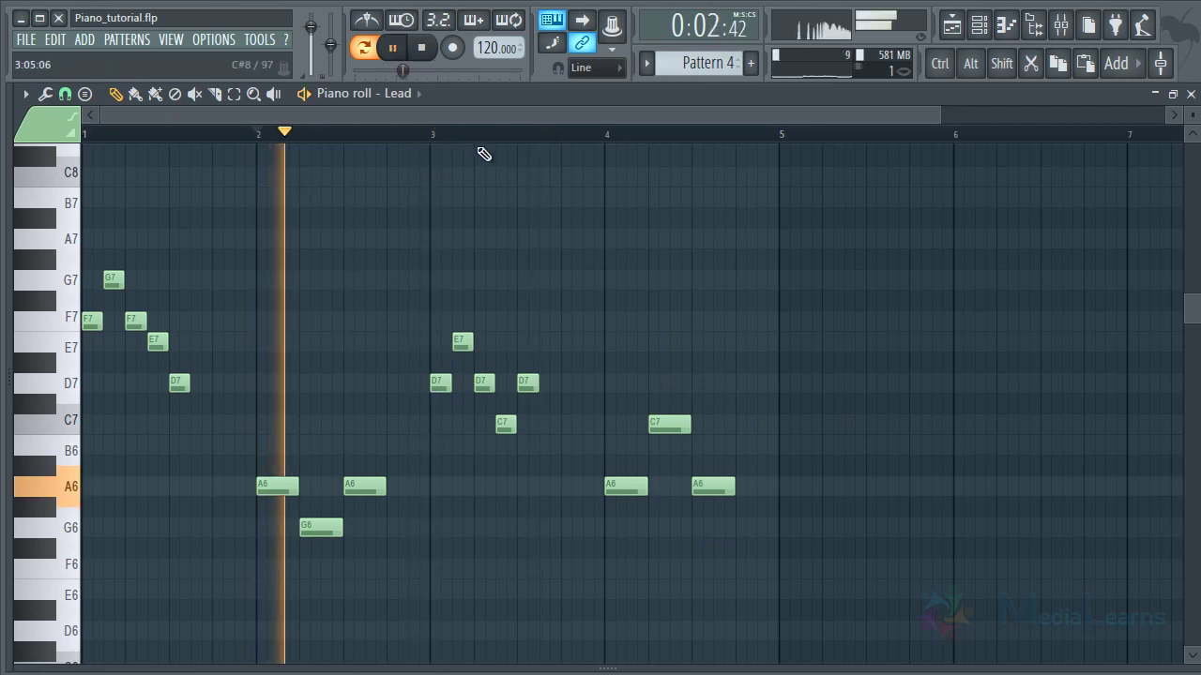
pyautogui.click(607, 135)
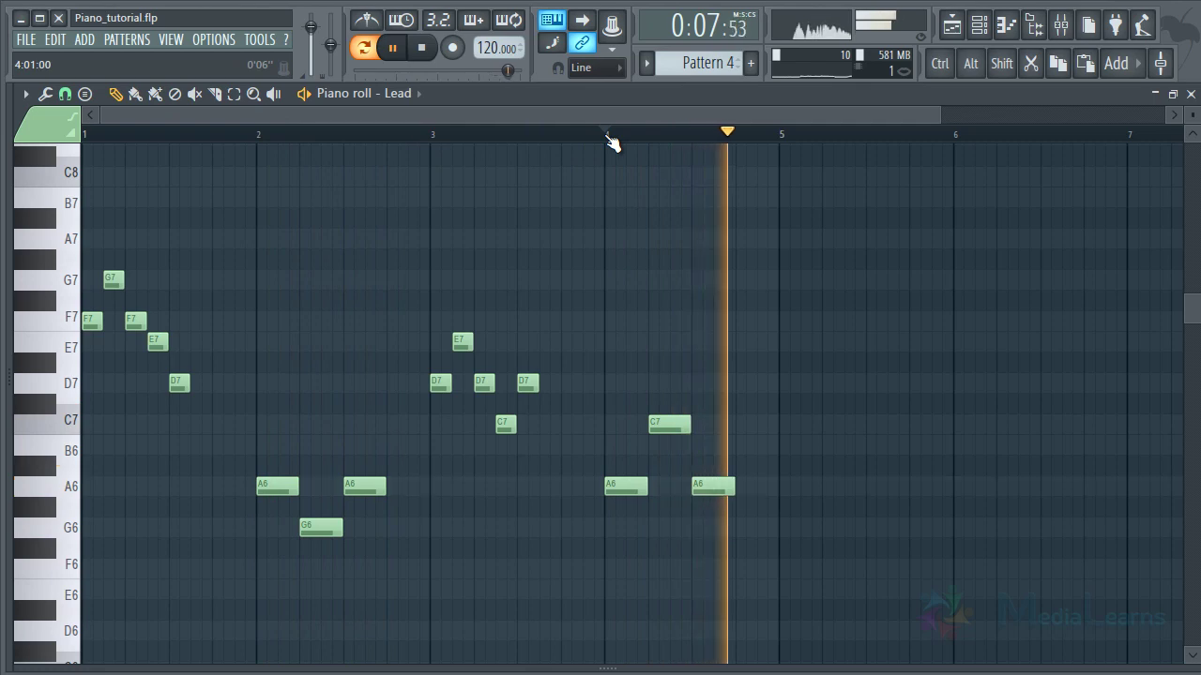
pyautogui.press('space')
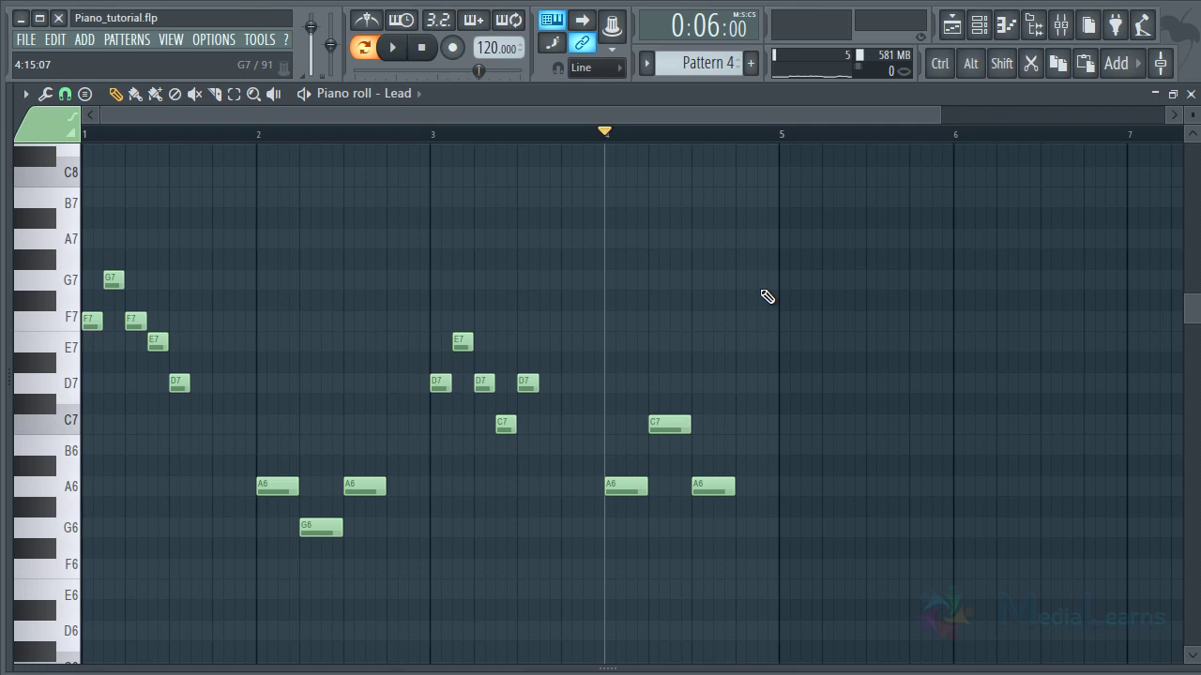
pyautogui.moveTo(570, 438); pyautogui.dragTo(634, 532)
pyautogui.moveTo(814, 336); pyautogui.dragTo(597, 568)
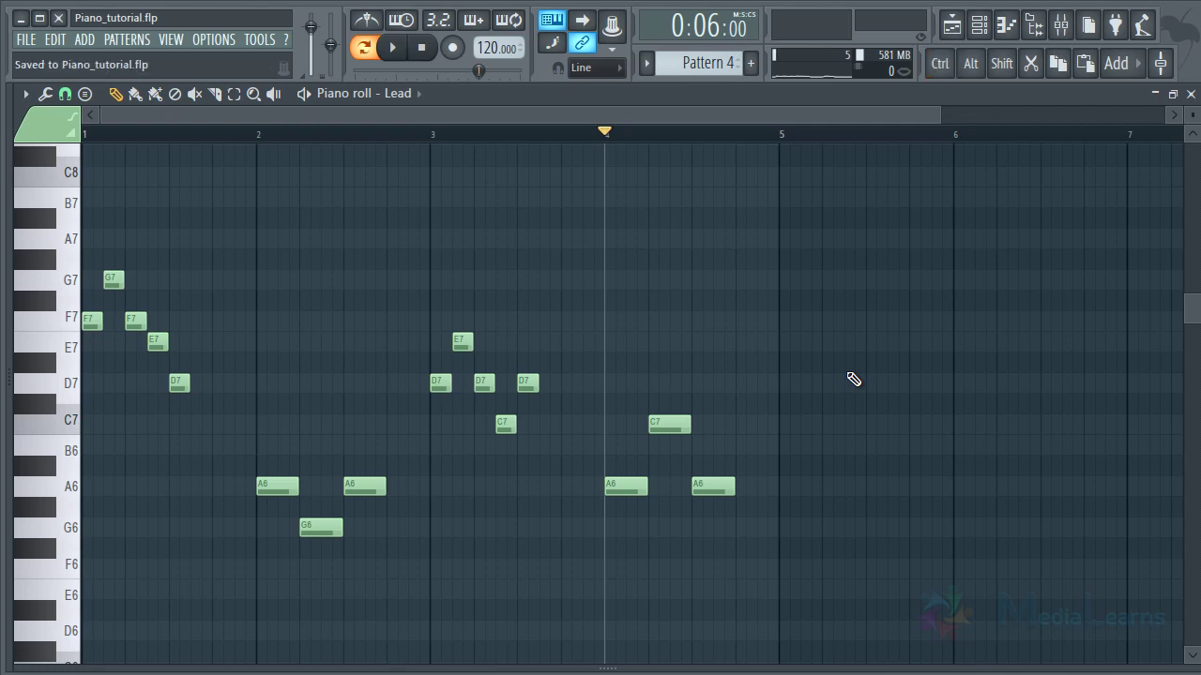
# Step: Shift bar 4's three Lead notes one beat later, pitch them A6, D7 and C7, and play the phrase
pyautogui.scroll(3, 677, 158)
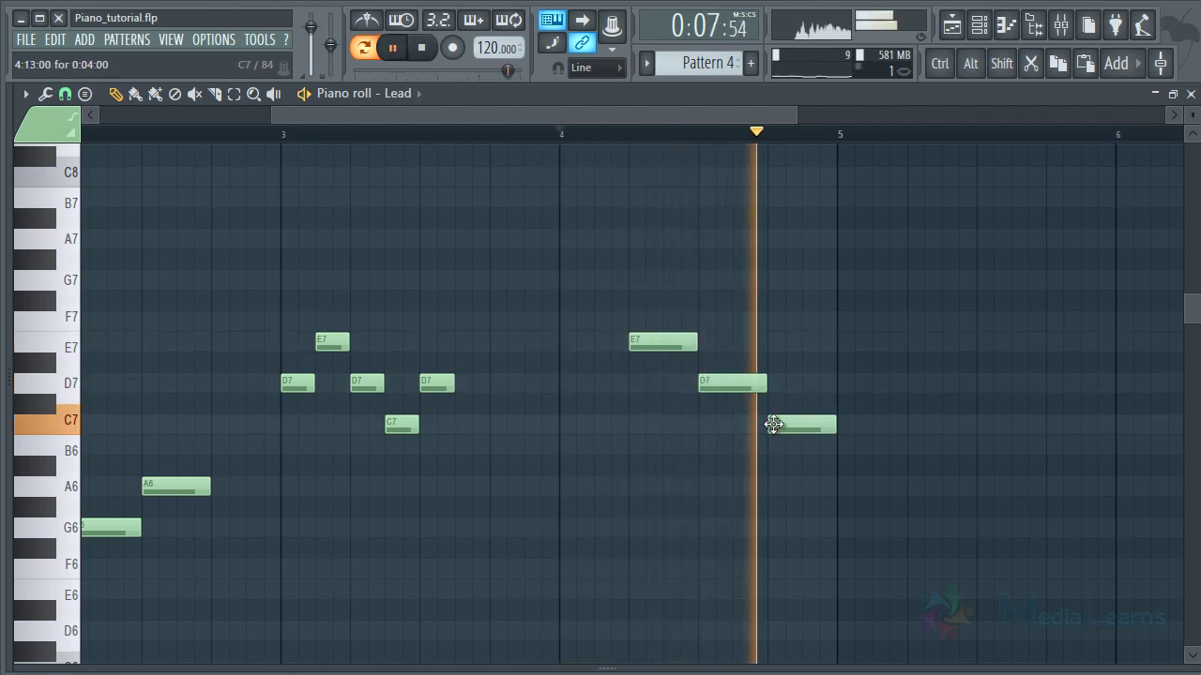
pyautogui.press('space')
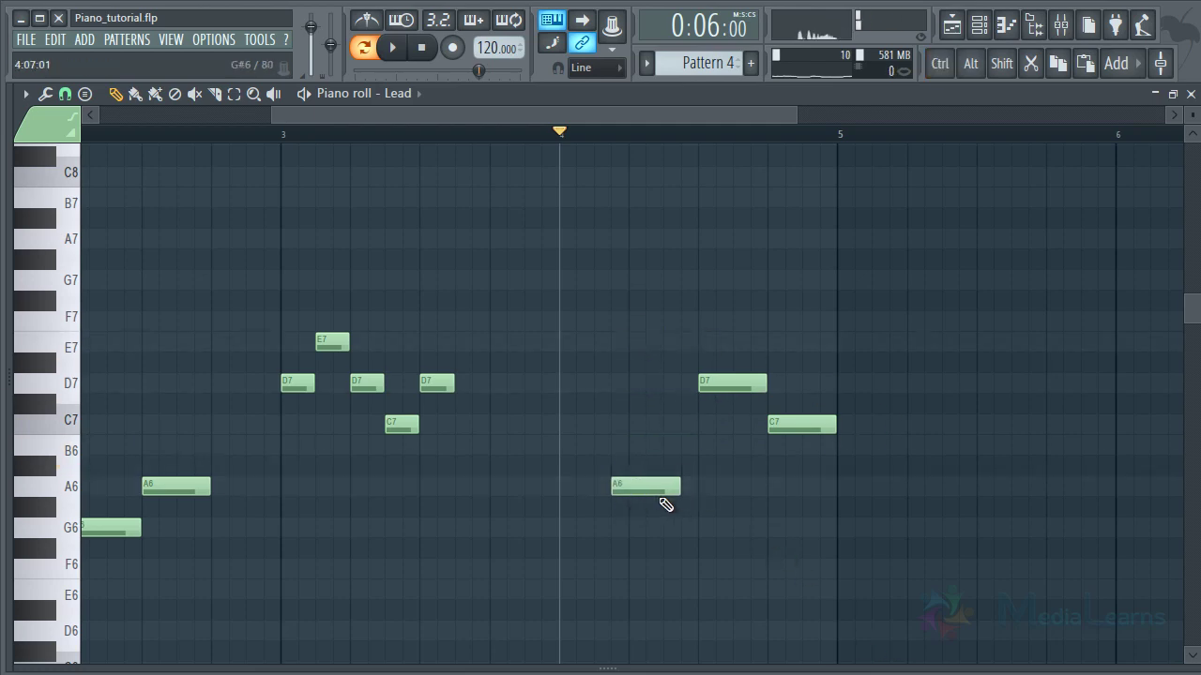
pyautogui.press('space')
pyautogui.moveTo(649, 487); pyautogui.dragTo(666, 488)
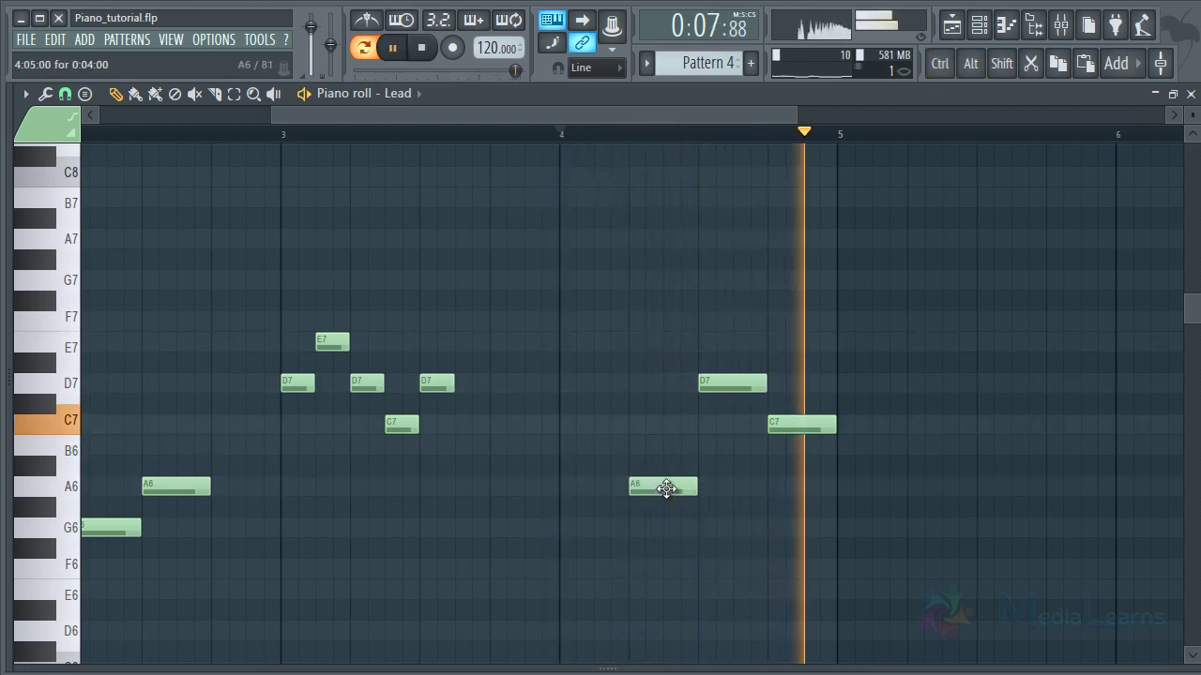
pyautogui.press('space')
# Step: Lower the last two notes of bar 4 to C7 and A6, audition the phrase, and save the project
pyautogui.press('space')
pyautogui.moveTo(798, 434); pyautogui.dragTo(794, 459)
pyautogui.click(810, 418)
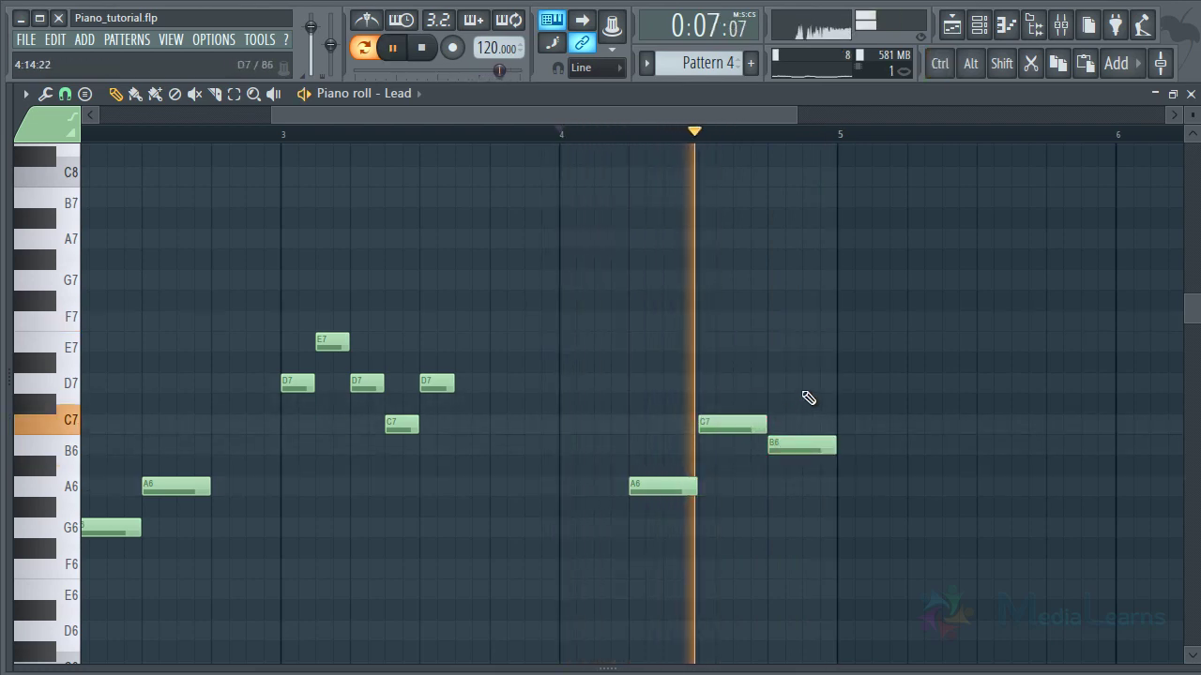
pyautogui.press('space')
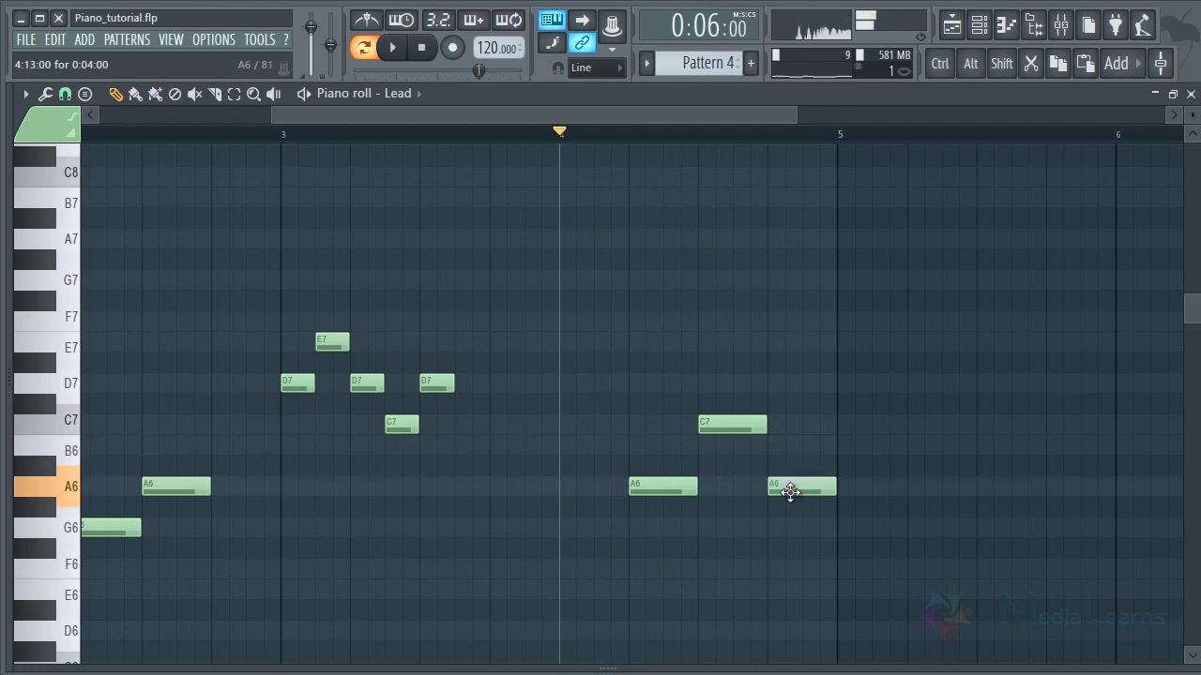
pyautogui.press('space')
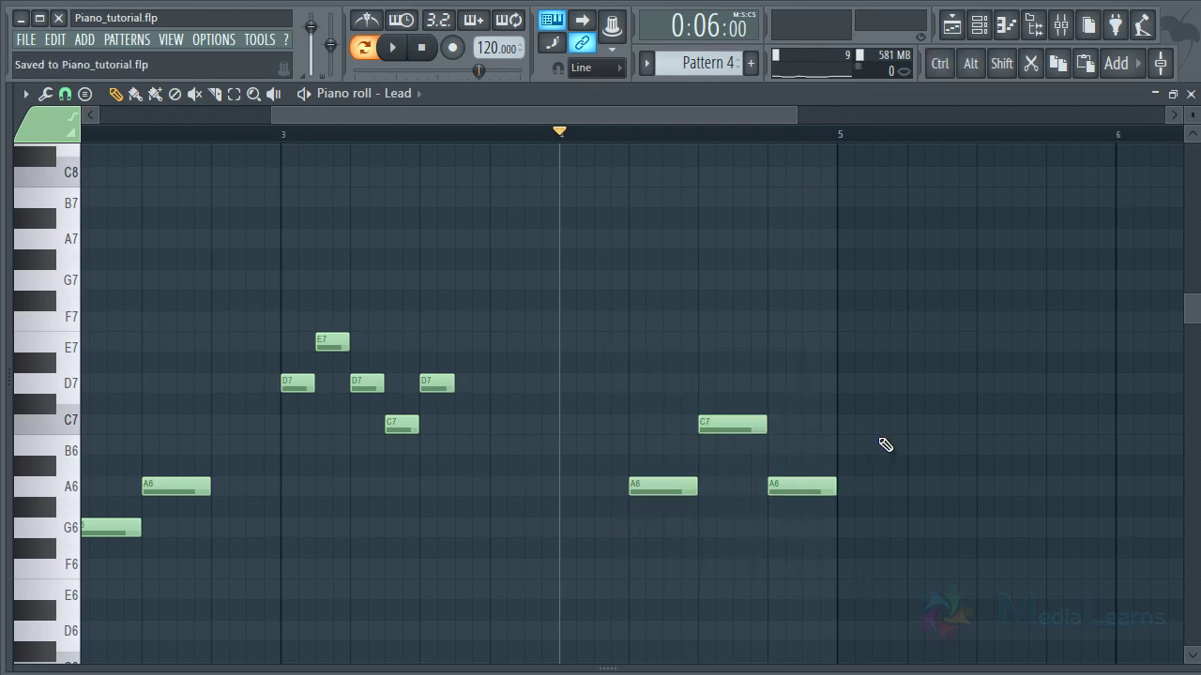
# Step: Cut all the notes from Pattern 4's Lead channel and close its piano roll
pyautogui.scroll(-2, 769, 141)
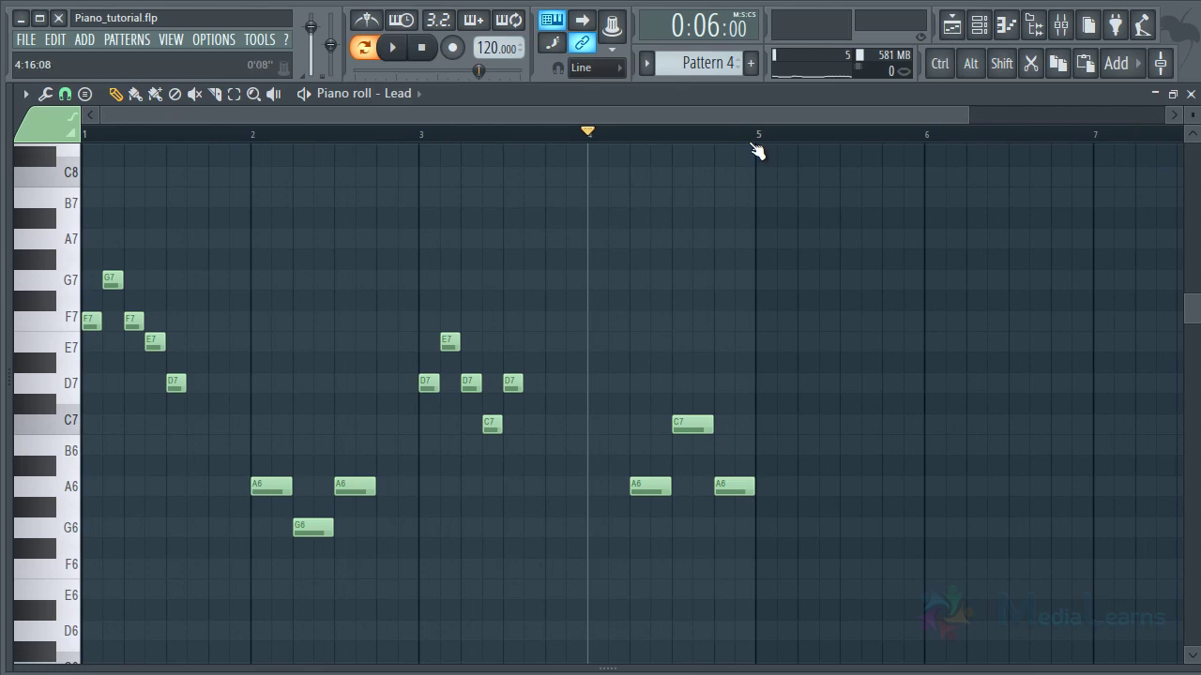
pyautogui.hotkey('ctrl', 'a')
pyautogui.hotkey('ctrl', 'x')
pyautogui.press('Escape')
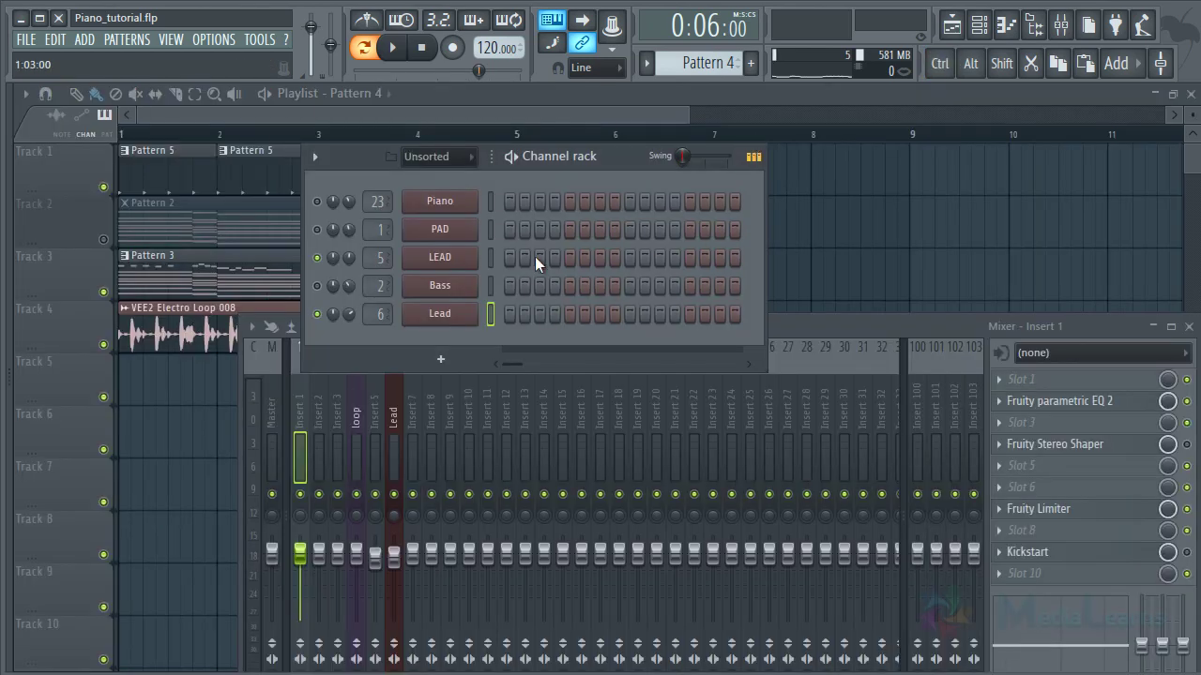
# Step: Open the Piano channel's piano roll and add a two-bar D4, F4 and A4 chord at bar 1
pyautogui.rightClick(467, 208)
pyautogui.click(497, 202)
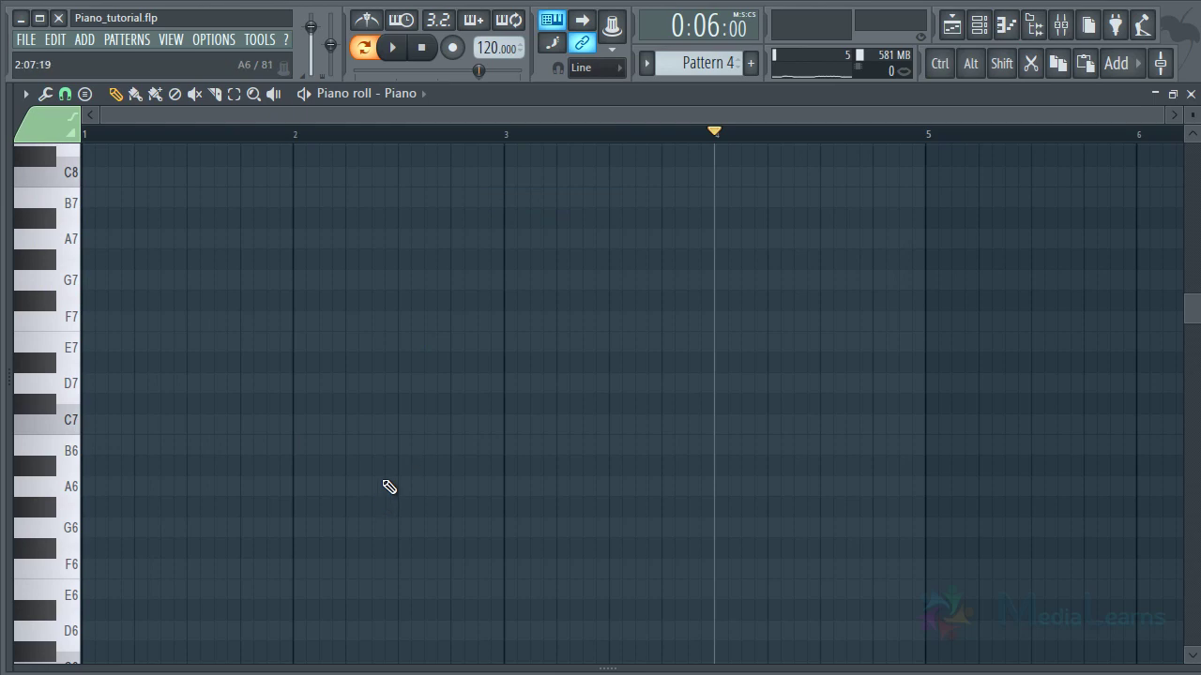
pyautogui.scroll(-6, 389, 486)
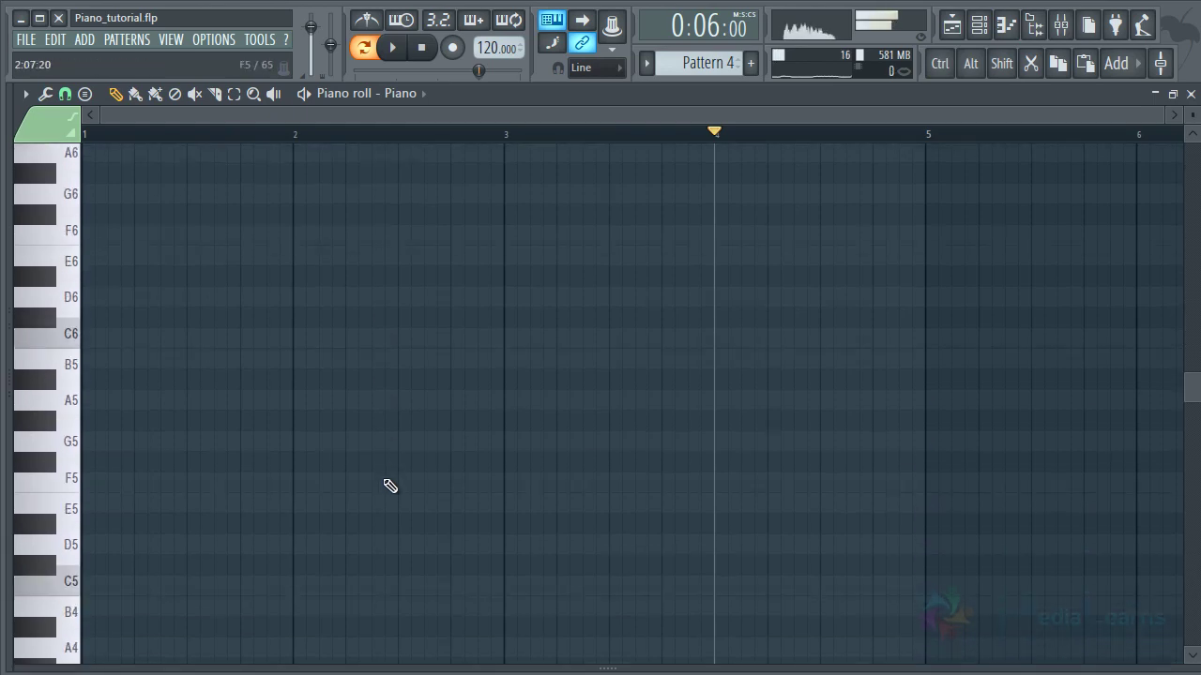
pyautogui.scroll(-4, 389, 486)
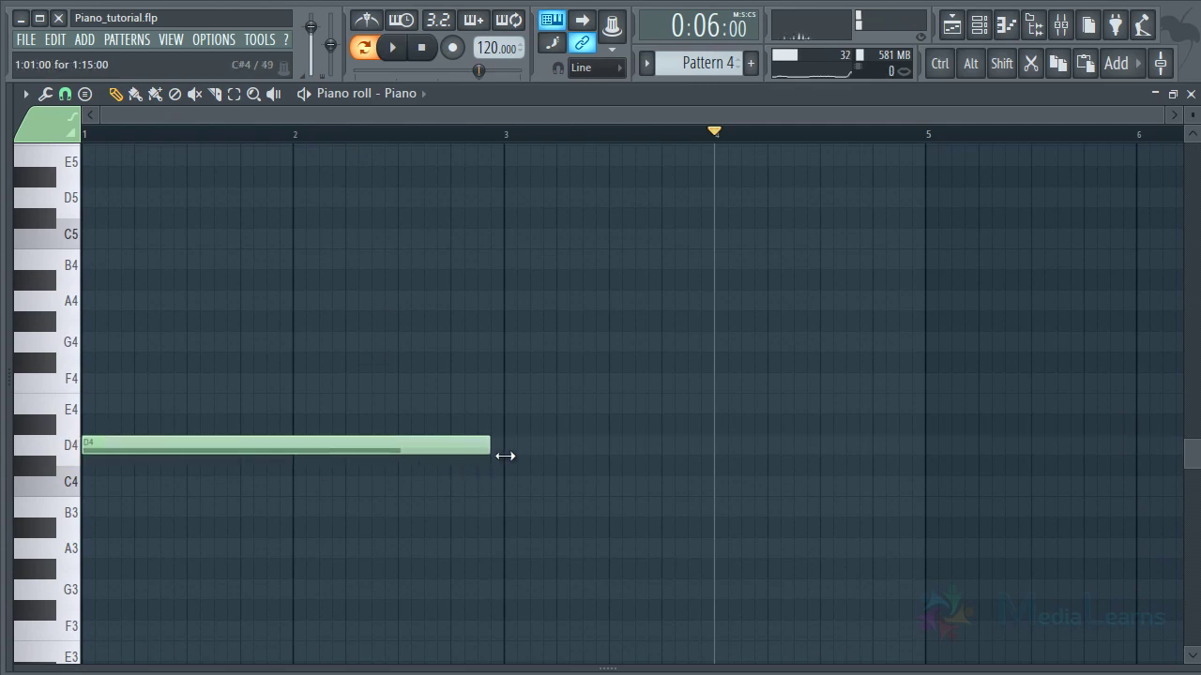
pyautogui.click(109, 378)
pyautogui.click(109, 301)
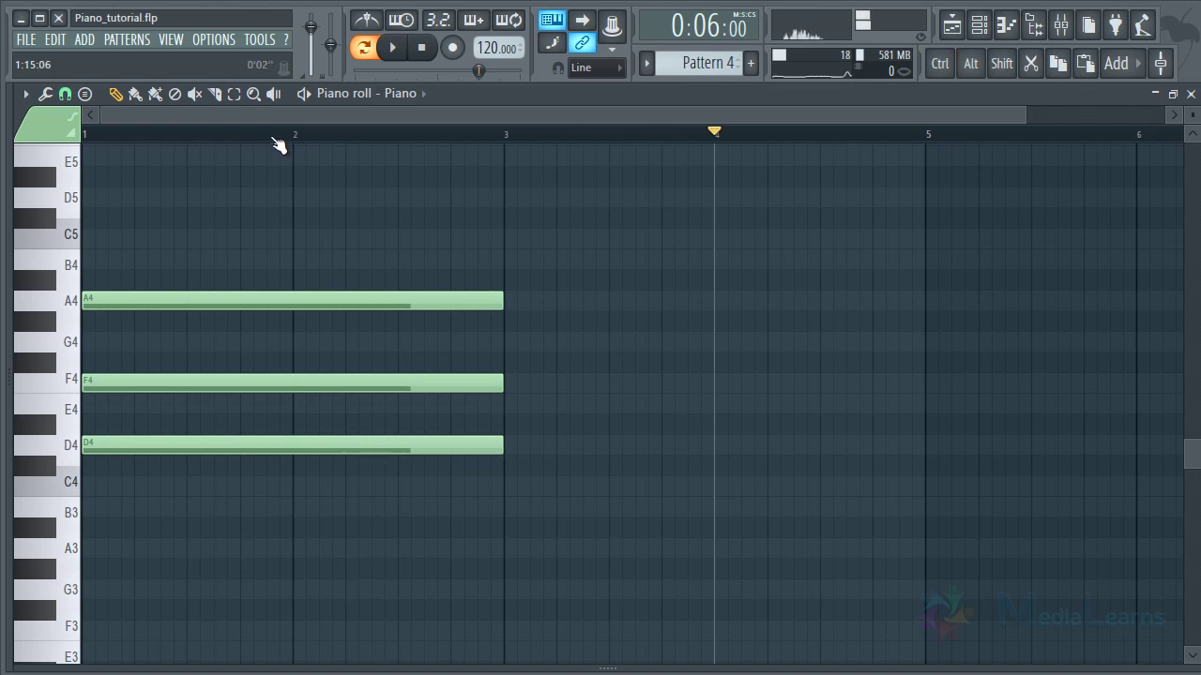
# Step: Try a two-bar B3, D4 and F#4 chord at bar 3 during playback, lowering its top note to F4
pyautogui.scroll(-2, 279, 142)
pyautogui.press('space')
pyautogui.moveTo(493, 232); pyautogui.dragTo(574, 519)
pyautogui.keyDown('ctrl'); pyautogui.click(506, 398); pyautogui.keyUp('ctrl')
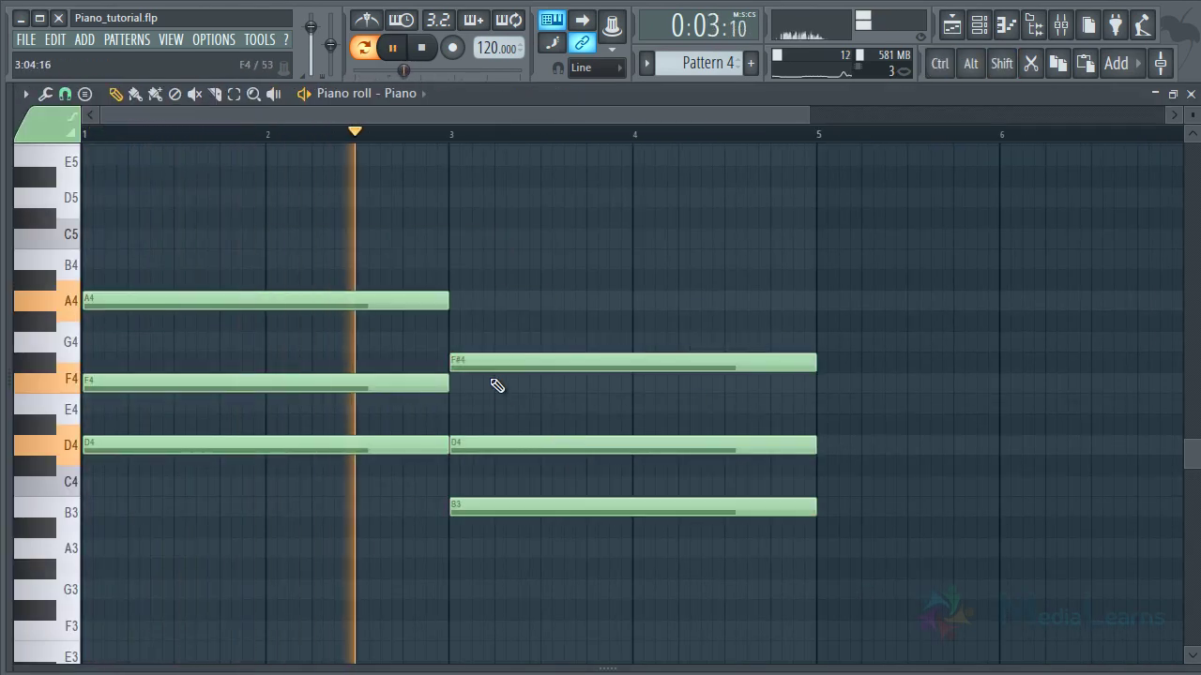
pyautogui.moveTo(489, 365); pyautogui.dragTo(485, 392)
pyautogui.scroll(2, 519, 319)
pyautogui.press('space')
pyautogui.scroll(-1, 522, 139)
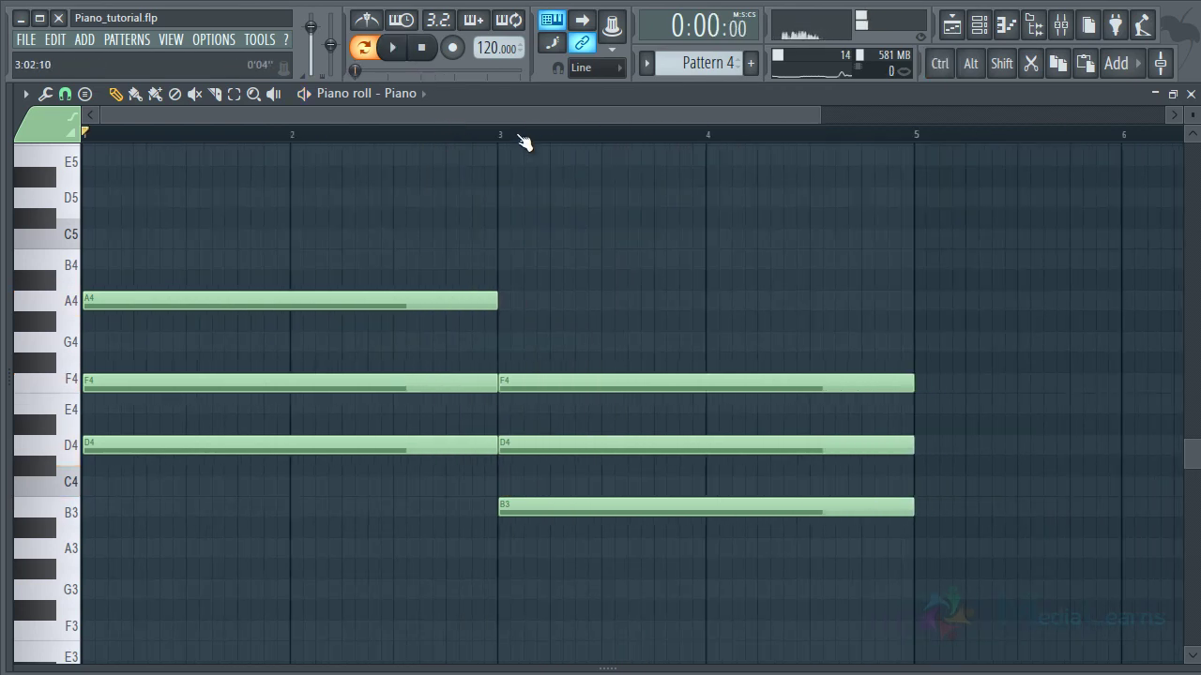
# Step: Raise the F4 in bar 3's chord back to F#4 during playback and delete that whole chord
pyautogui.scroll(-1, 521, 139)
pyautogui.press('space')
pyautogui.moveTo(472, 384); pyautogui.dragTo(486, 351)
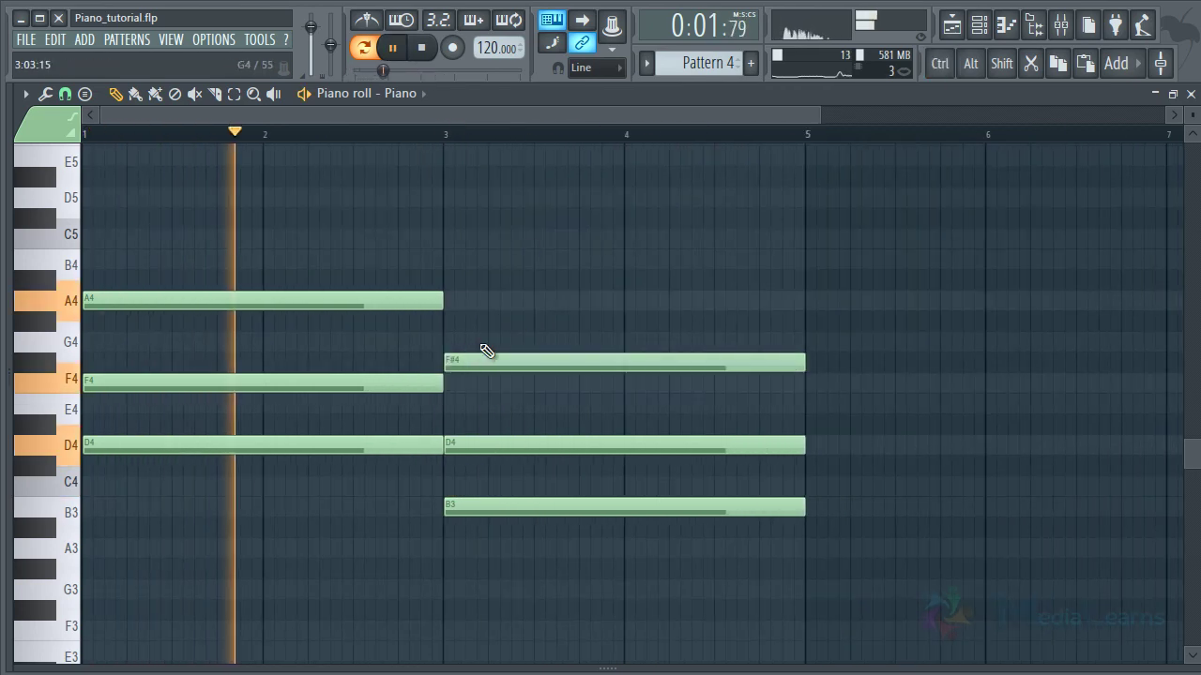
pyautogui.rightClick(486, 362)
pyautogui.rightClick(480, 445)
pyautogui.rightClick(475, 511)
# Step: Add a two-bar A3, C4 and E4 chord at bar 3
pyautogui.click(446, 548)
pyautogui.click(446, 485)
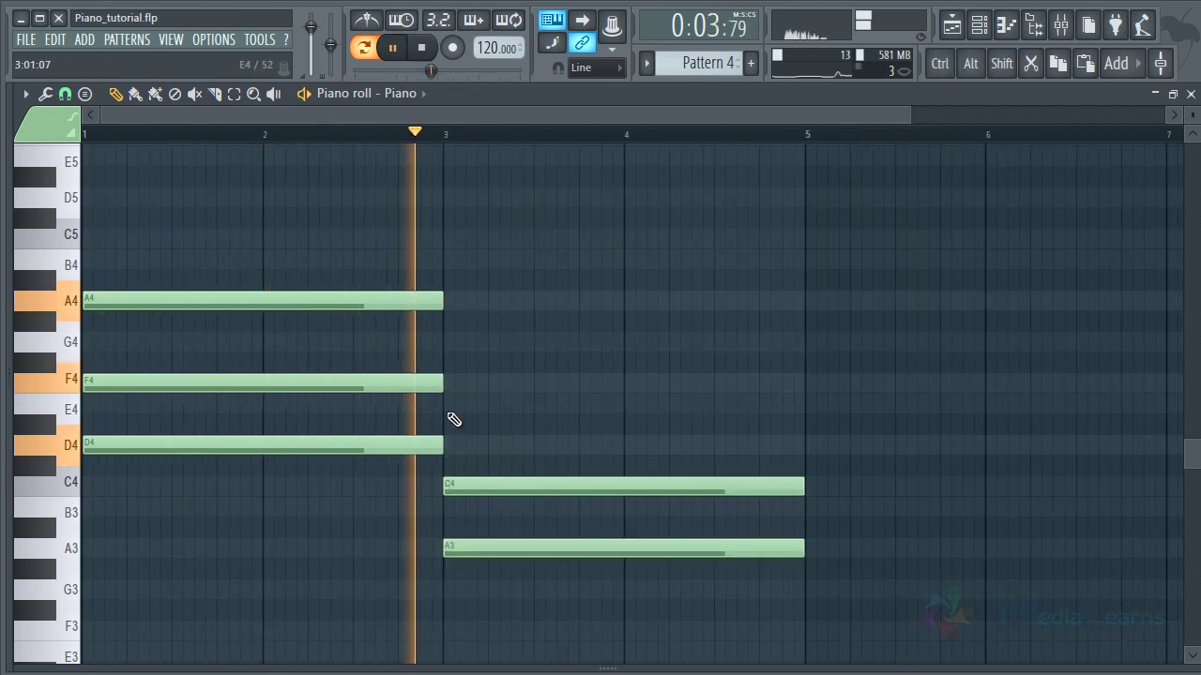
pyautogui.click(451, 410)
# Step: Add a two-bar chord at bar 5, set its notes to G4, B4 and D5, and audition it
pyautogui.moveTo(698, 371)
pyautogui.mouseDown()
pyautogui.moveTo(497, 576)
pyautogui.moveTo(813, 479)
pyautogui.moveTo(869, 410)
pyautogui.moveTo(853, 338)
pyautogui.mouseUp()
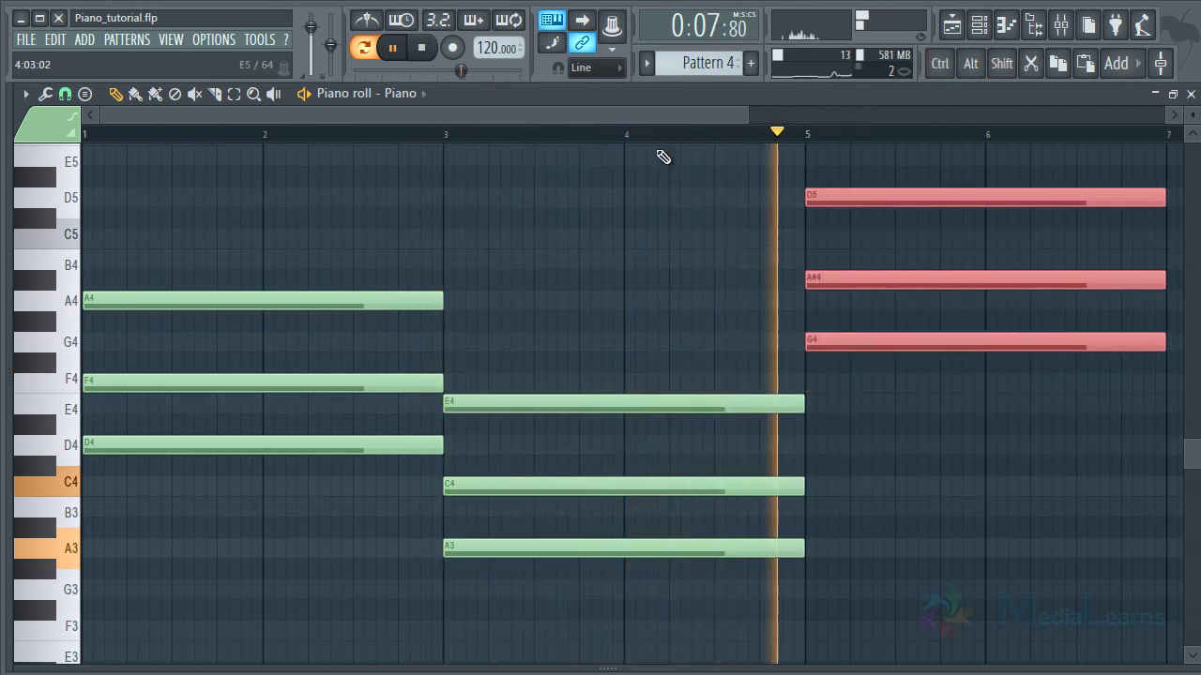
pyautogui.scroll(-3, 665, 155)
pyautogui.press('space')
pyautogui.hotkey('ctrl', 'd')
pyautogui.press('space')
pyautogui.moveTo(590, 278); pyautogui.dragTo(595, 250)
pyautogui.keyDown('alt'); pyautogui.rightClick(585, 261); pyautogui.keyUp('alt')
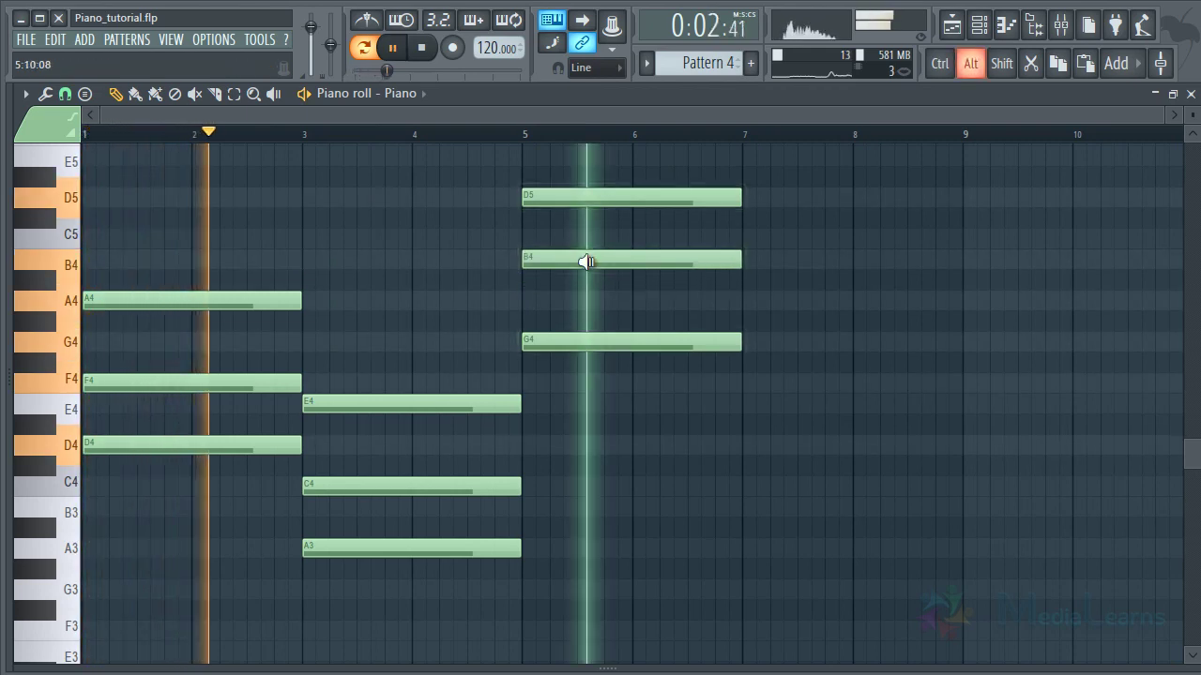
# Step: Copy the bar 1 chord to bar 7, pitched to E4, G4 and B4
pyautogui.moveTo(303, 230); pyautogui.dragTo(153, 451)
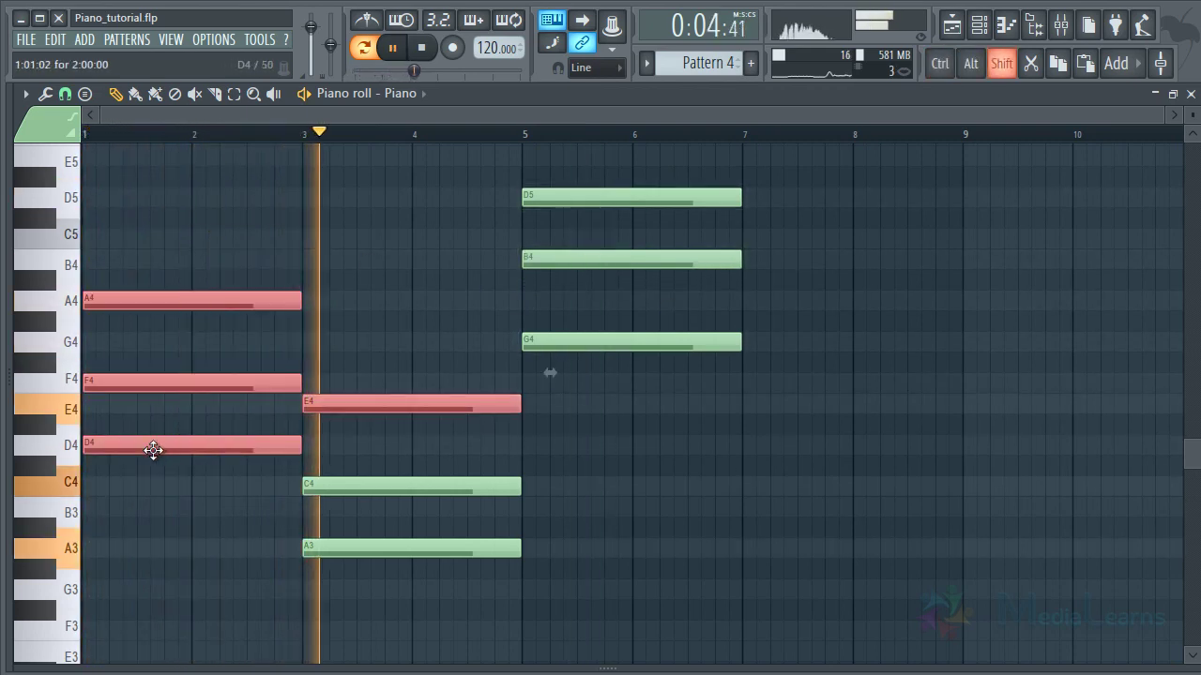
pyautogui.moveTo(198, 279); pyautogui.dragTo(804, 388)
pyautogui.click(826, 490)
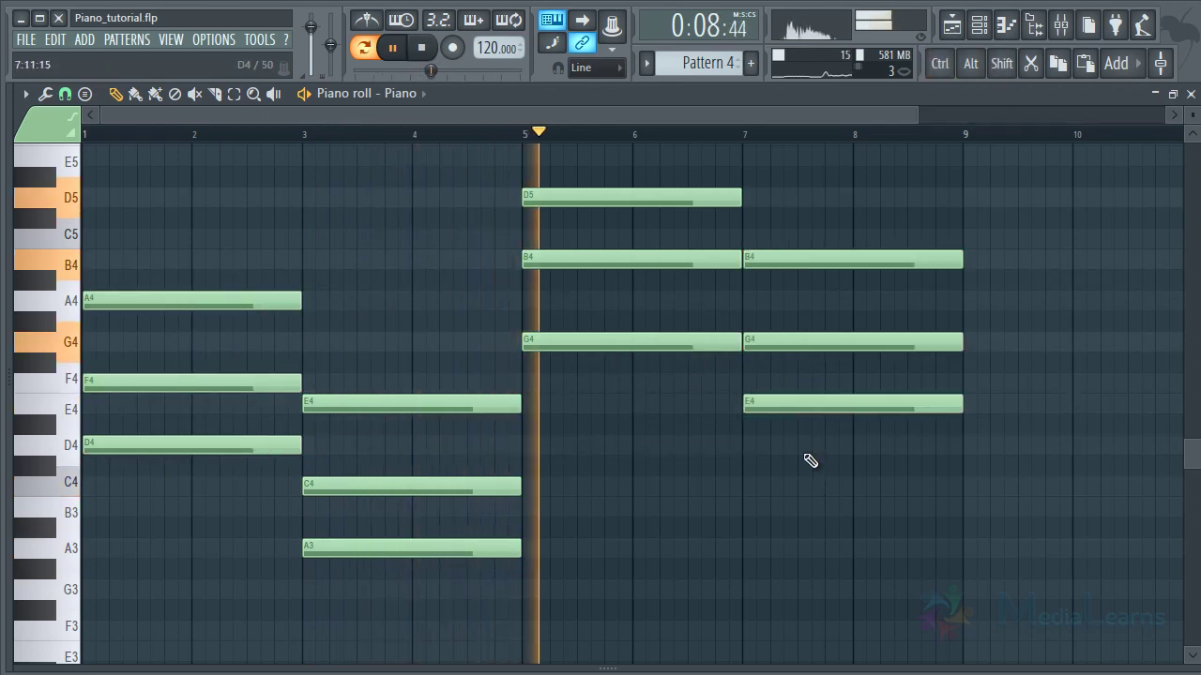
pyautogui.scroll(1, 753, 391)
pyautogui.scroll(-2, 667, 152)
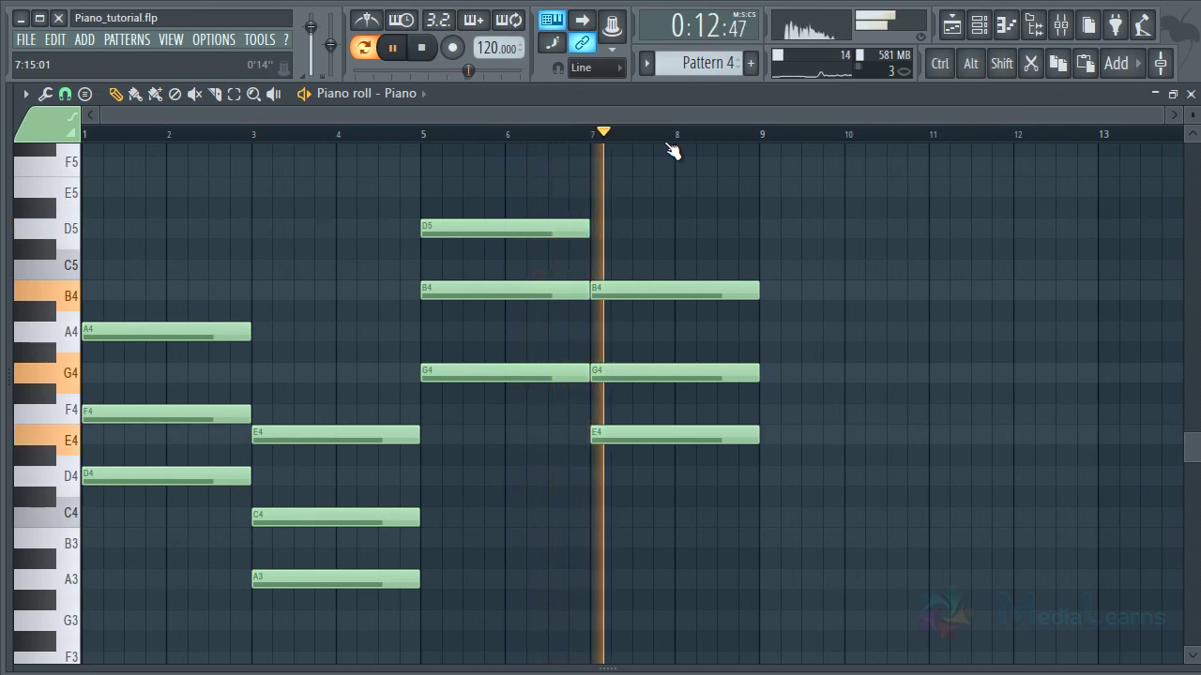
# Step: Transpose bar 7's chord down four semitones to C4, D#4 and G4, and play the progression
pyautogui.press('space')
pyautogui.moveTo(763, 197); pyautogui.dragTo(655, 469)
pyautogui.moveTo(671, 441); pyautogui.dragTo(665, 444)
pyautogui.press('space')
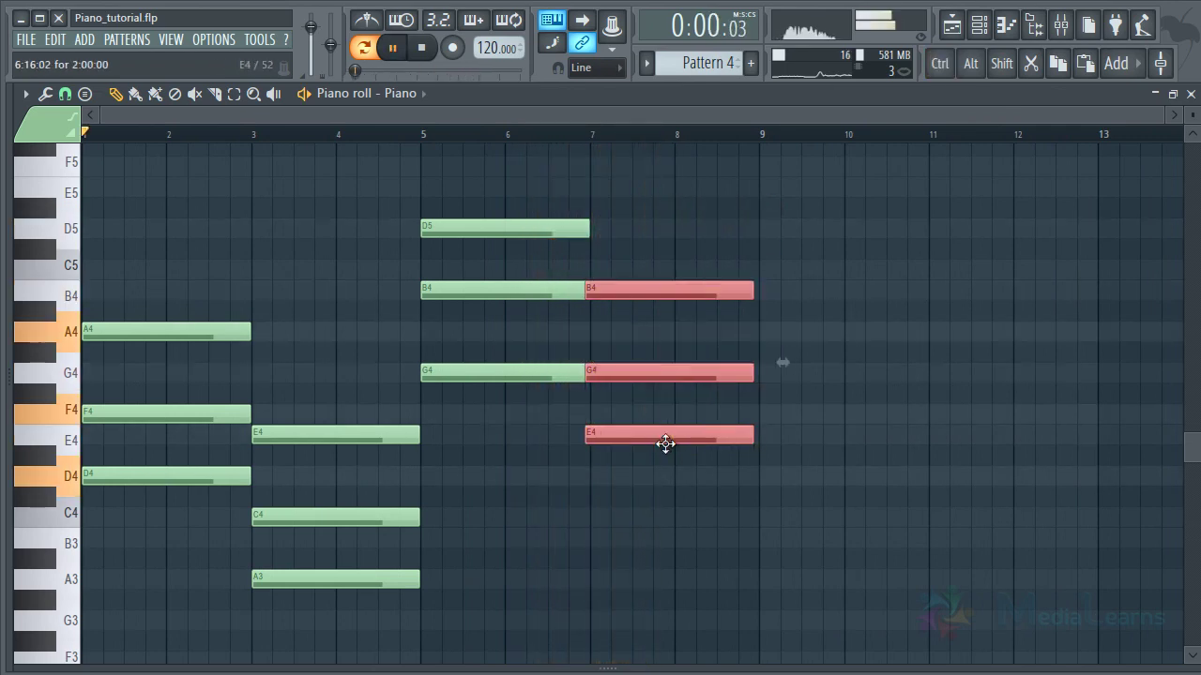
pyautogui.hotkey('shift', 'Down')
pyautogui.hotkey('shift', 'Down')
pyautogui.hotkey('shift', 'Down')
pyautogui.hotkey('shift', 'Down')
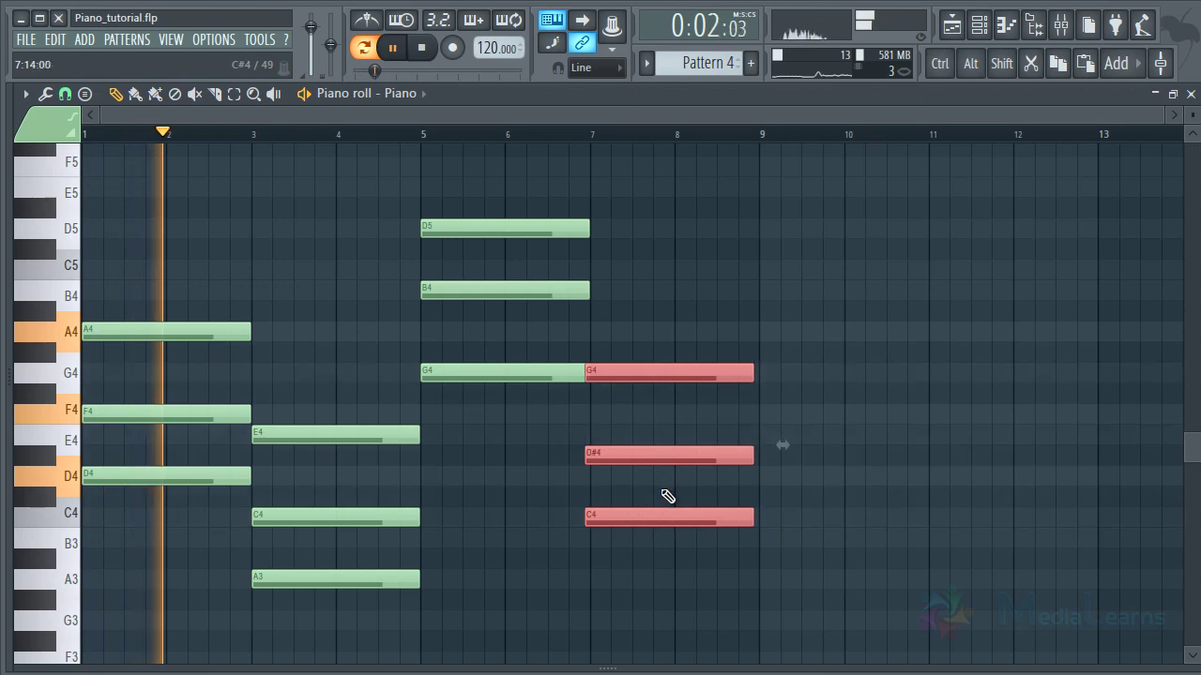
# Step: Align the last chord's three notes to the start of bar 7 and raise its D#4 to E4
pyautogui.keyDown('ctrl'); pyautogui.click(668, 496); pyautogui.keyUp('ctrl')
pyautogui.keyDown('ctrl'); pyautogui.click(606, 521); pyautogui.keyUp('ctrl')
pyautogui.press('space')
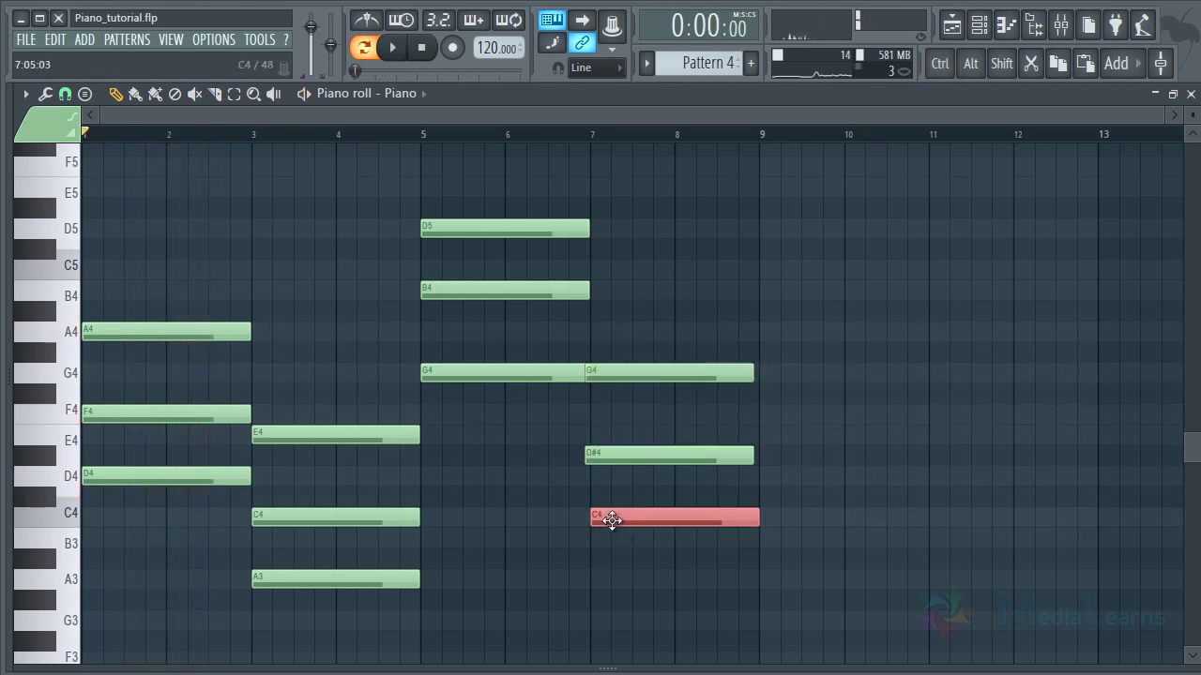
pyautogui.hotkey('ctrl', 'z')
pyautogui.moveTo(753, 322)
pyautogui.mouseDown()
pyautogui.moveTo(634, 529)
pyautogui.moveTo(619, 518)
pyautogui.mouseUp()
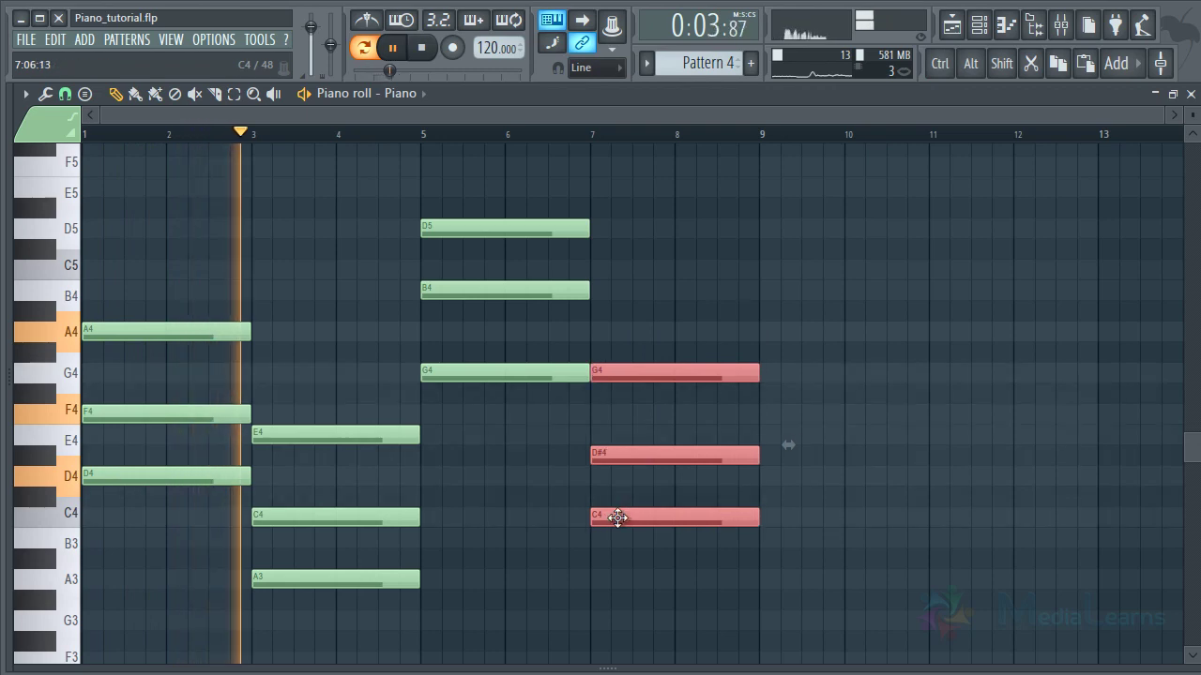
pyautogui.rightClick(619, 496)
pyautogui.moveTo(614, 453); pyautogui.dragTo(622, 433)
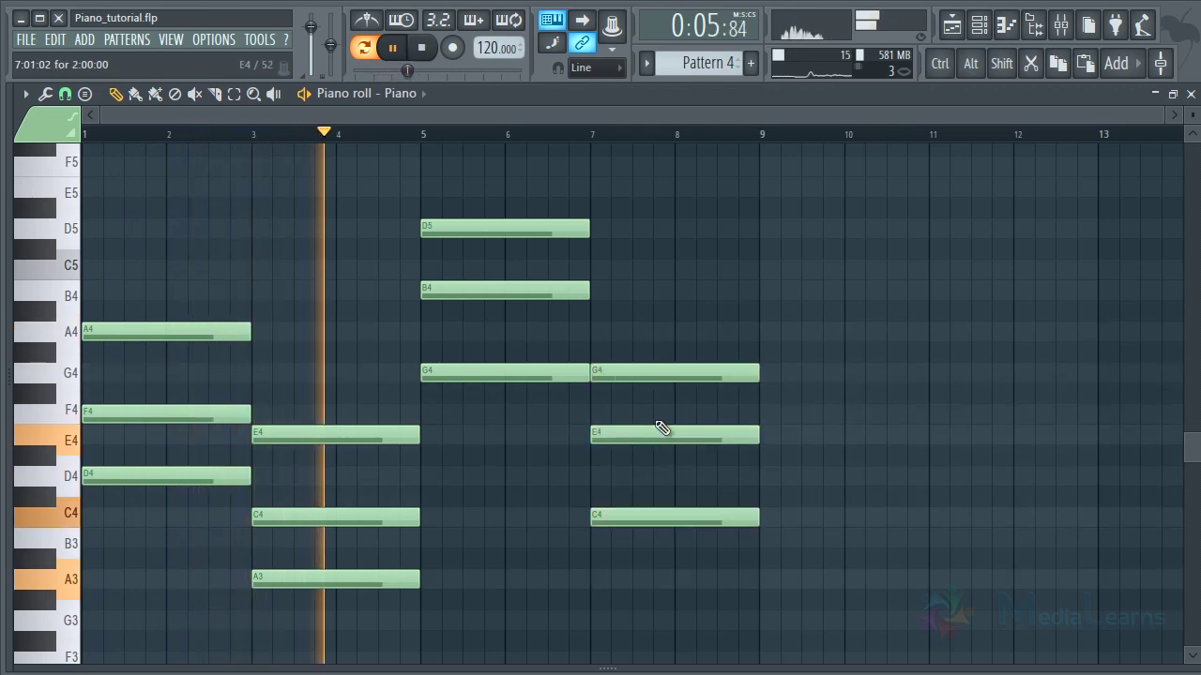
# Step: Close and reopen the Piano channel's piano roll while listening to the four-chord progression
pyautogui.keyDown('ctrl'); pyautogui.rightClick(836, 338); pyautogui.keyUp('ctrl')
pyautogui.press('F7')
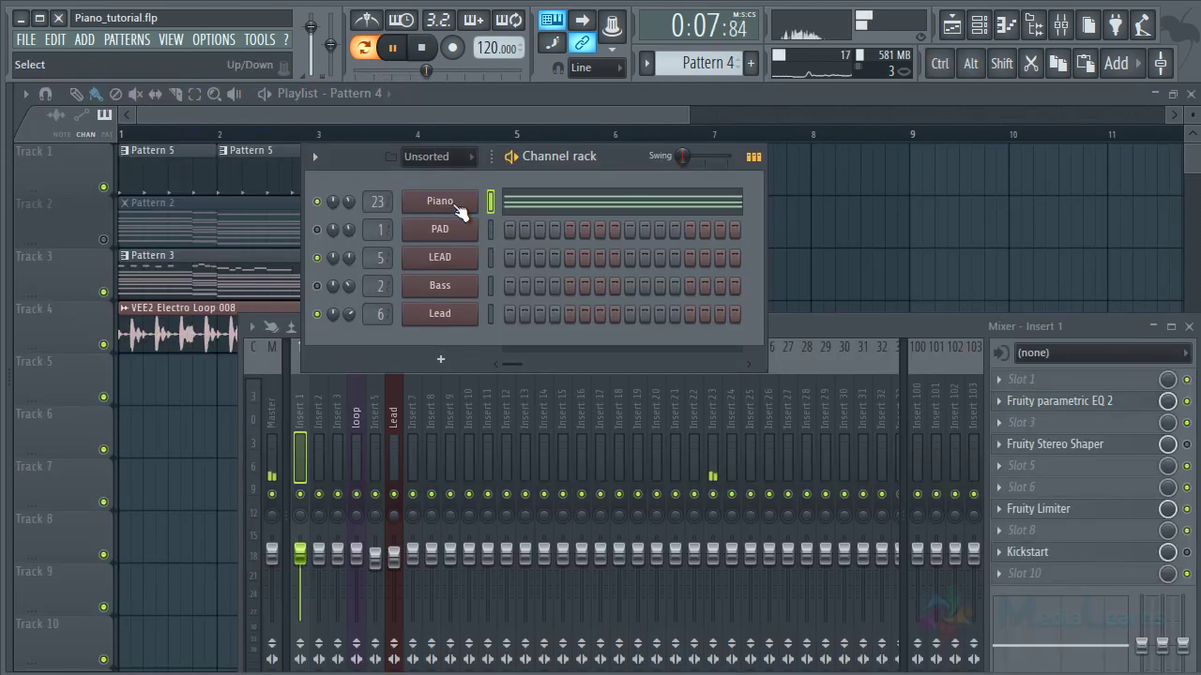
pyautogui.click(600, 204)
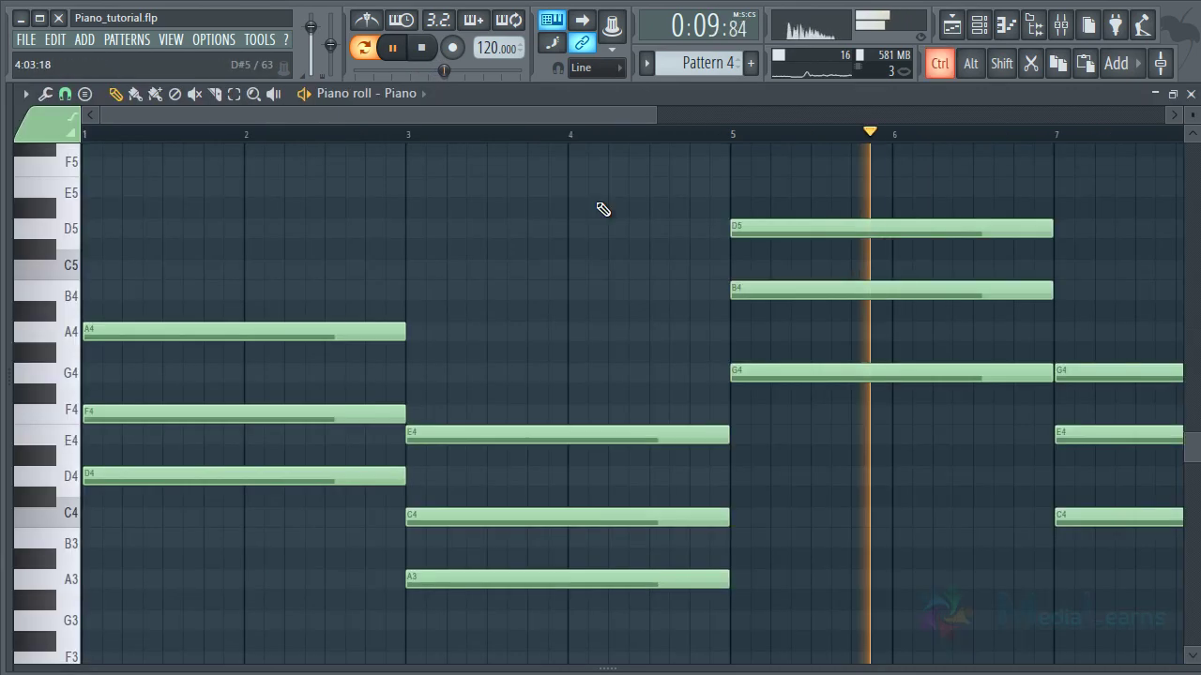
pyautogui.keyDown('ctrl'); pyautogui.rightClick(565, 246); pyautogui.keyUp('ctrl')
pyautogui.scroll(-1, 503, 141)
pyautogui.scroll(-1, 507, 147)
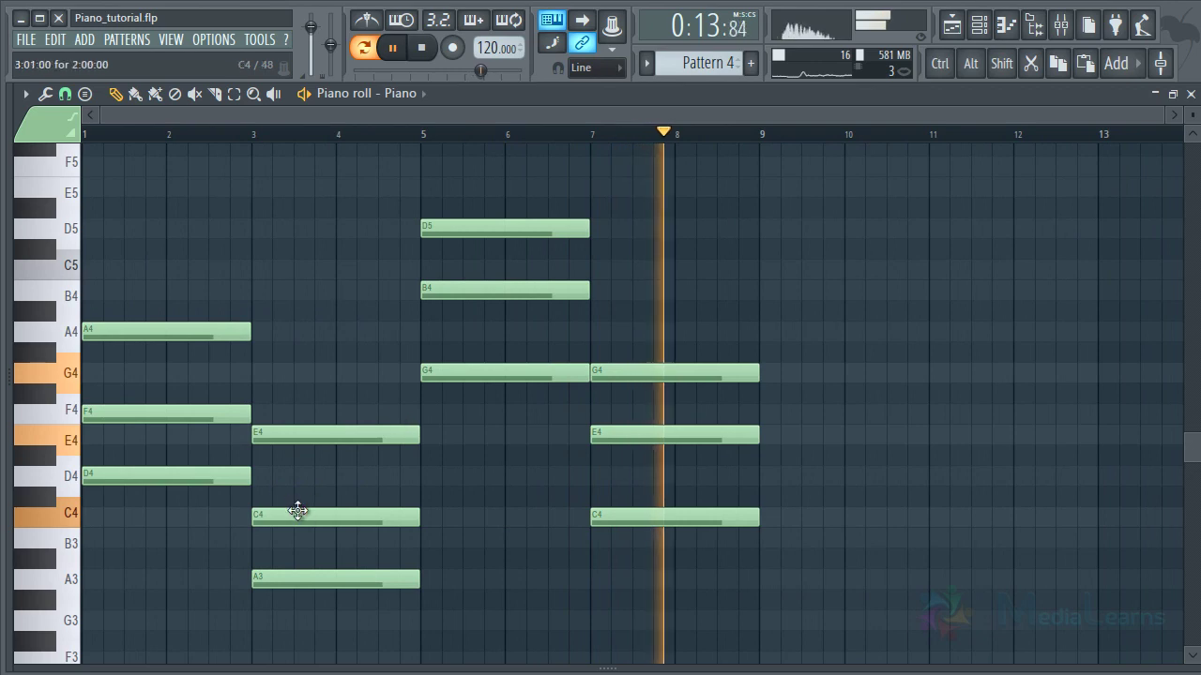
# Step: Raise bar 3's A3 an octave to A4, lower bar 5's D5 to D4, and play the revised progression
pyautogui.press('space')
pyautogui.keyDown('ctrl'); pyautogui.click(361, 581); pyautogui.keyUp('ctrl')
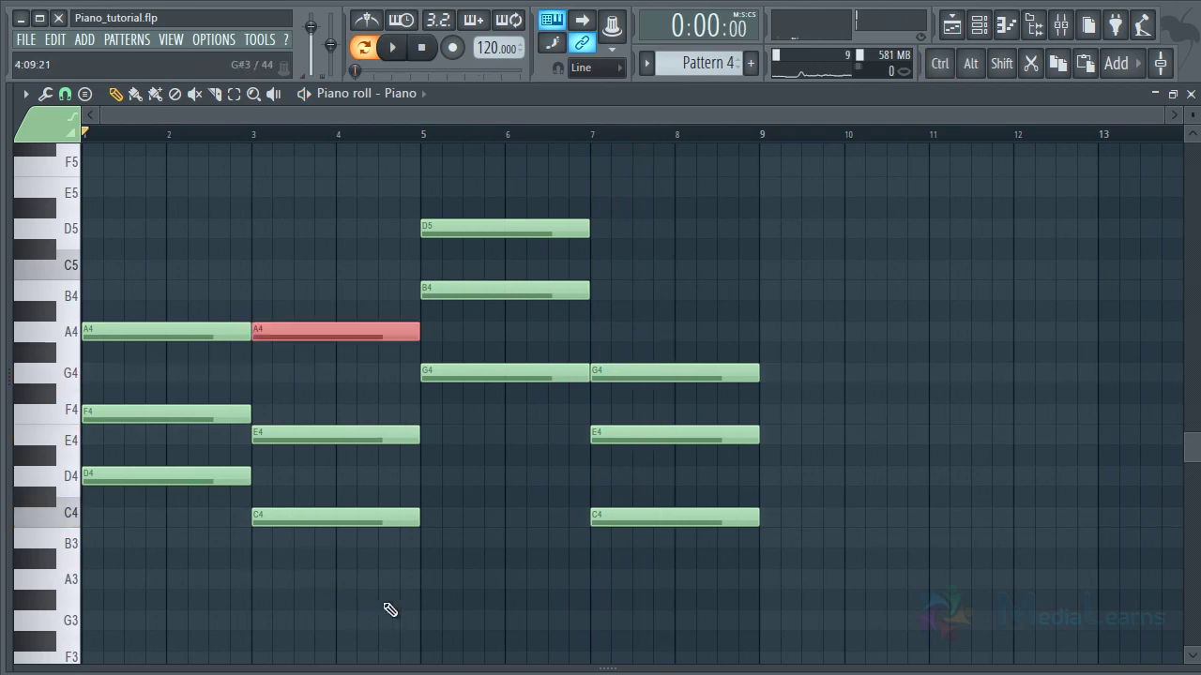
pyautogui.rightClick(355, 568)
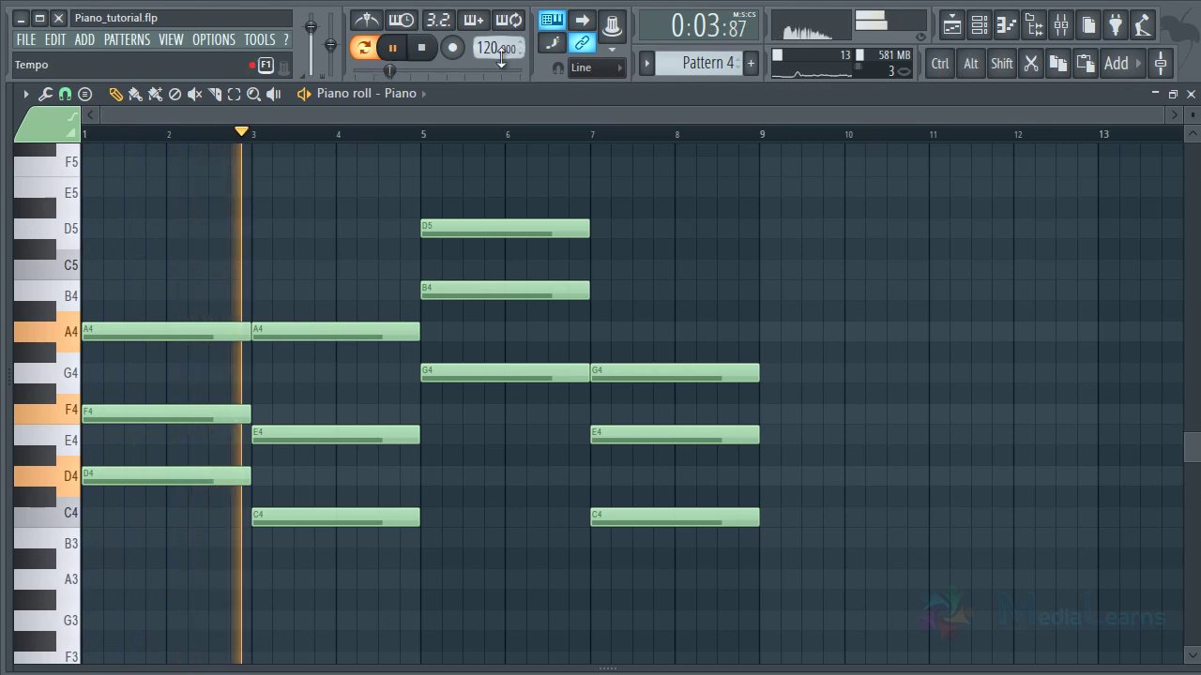
pyautogui.keyDown('ctrl'); pyautogui.moveTo(442, 156); pyautogui.dragTo(521, 259); pyautogui.keyUp('ctrl')
pyautogui.hotkey('ctrl', 'Down')
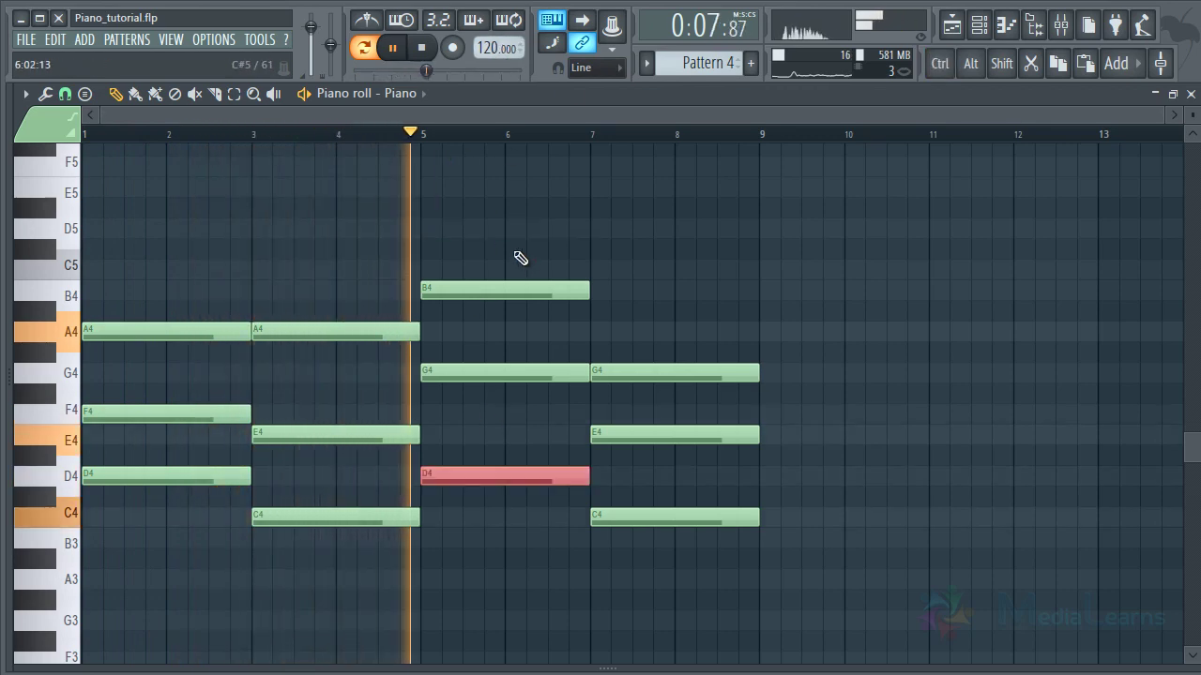
pyautogui.keyDown('ctrl'); pyautogui.click(676, 475); pyautogui.keyUp('ctrl')
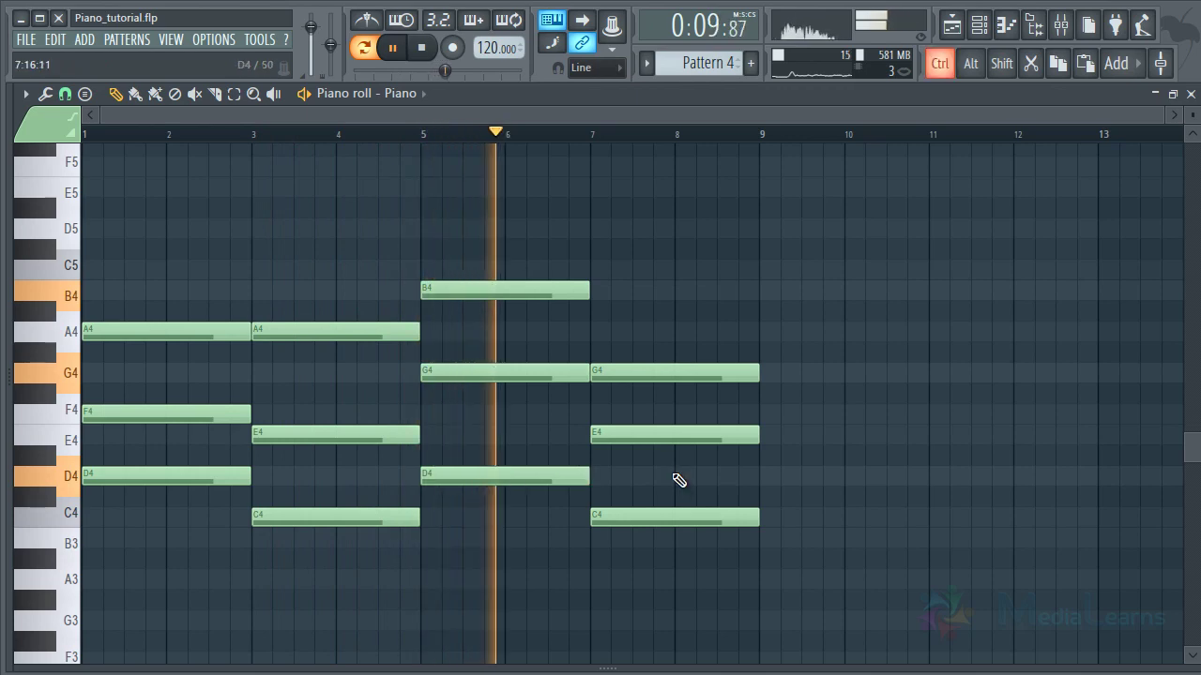
pyautogui.keyDown('ctrl'); pyautogui.scroll(2, 522, 144); pyautogui.keyUp('ctrl')
pyautogui.keyDown('ctrl'); pyautogui.scroll(-2, 522, 144); pyautogui.keyUp('ctrl')
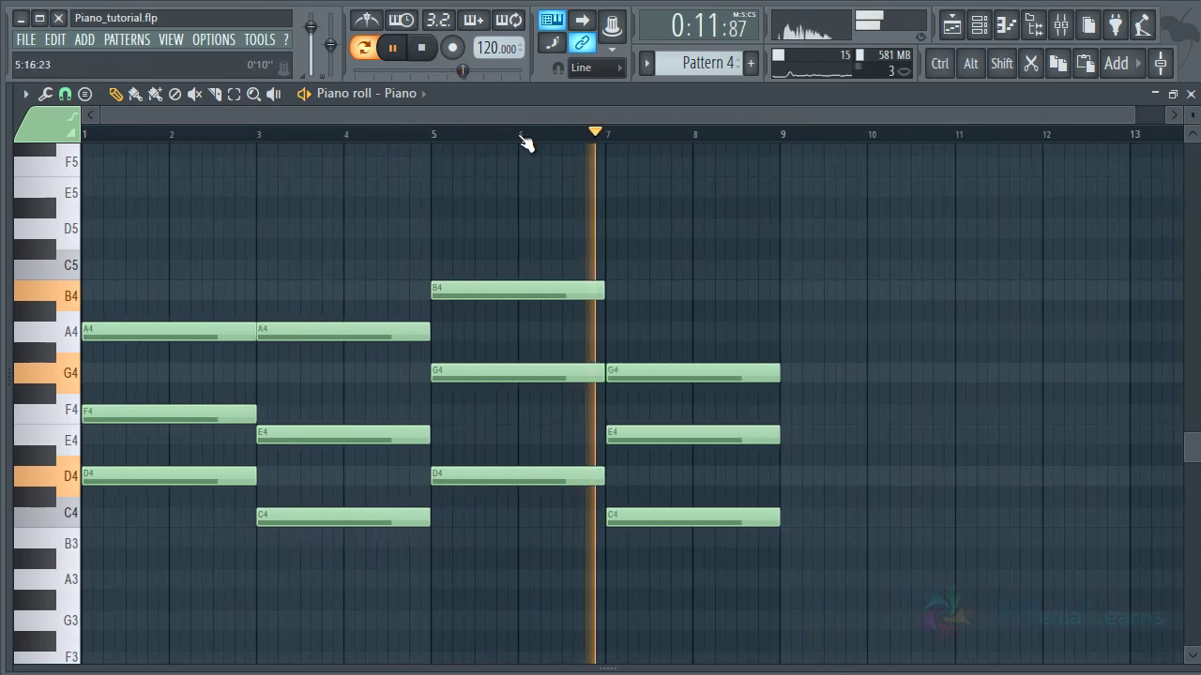
pyautogui.keyDown('ctrl'); pyautogui.scroll(1, 632, 254); pyautogui.keyUp('ctrl')
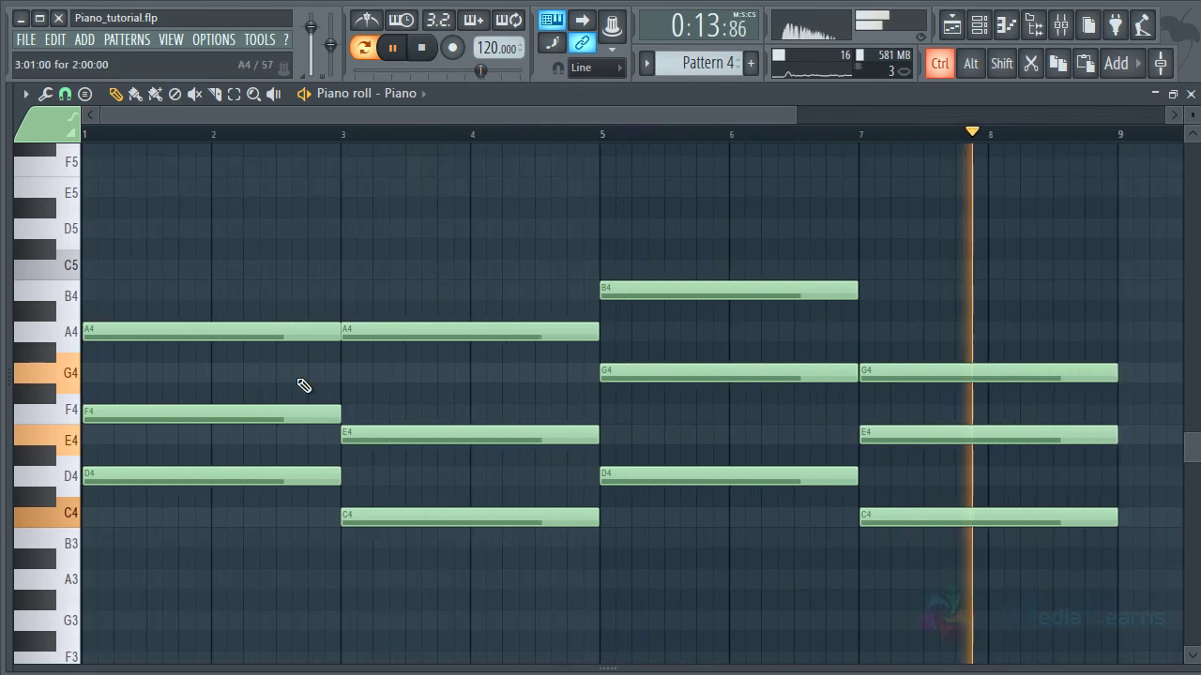
pyautogui.press('space')
# Step: Try C5 and then D5 on top of the bar 1 chord, auditioning and removing each added note
pyautogui.click(92, 270)
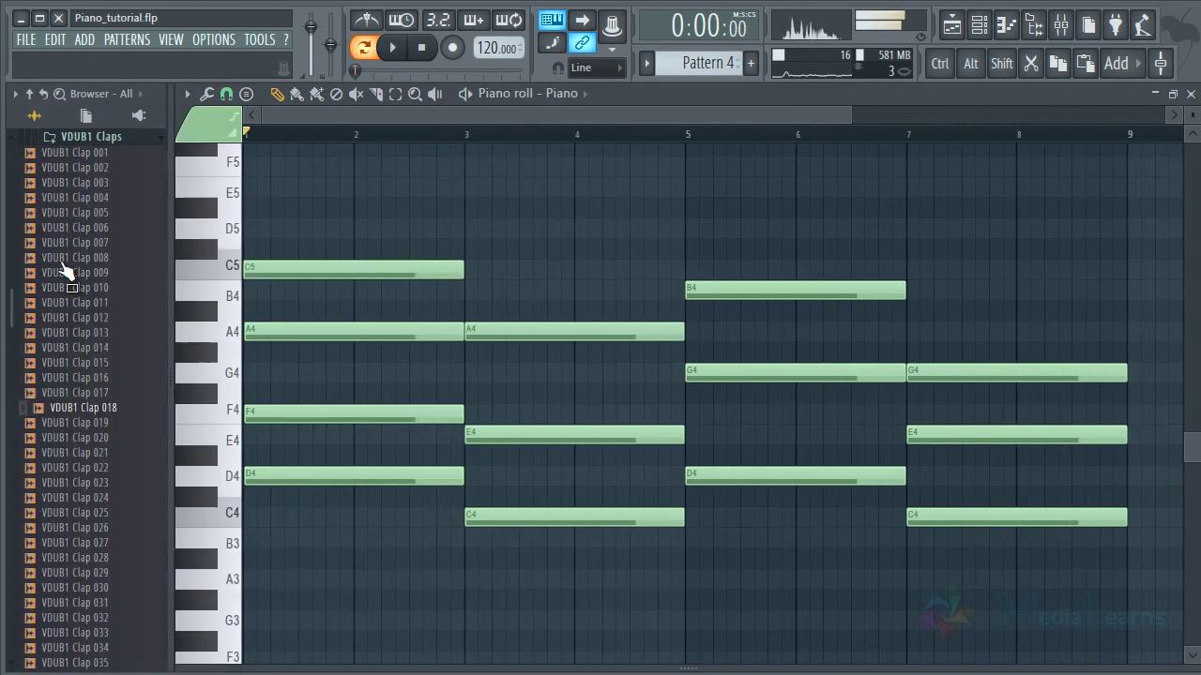
pyautogui.press('space')
pyautogui.press('space')
pyautogui.rightClick(241, 271)
pyautogui.click(92, 228)
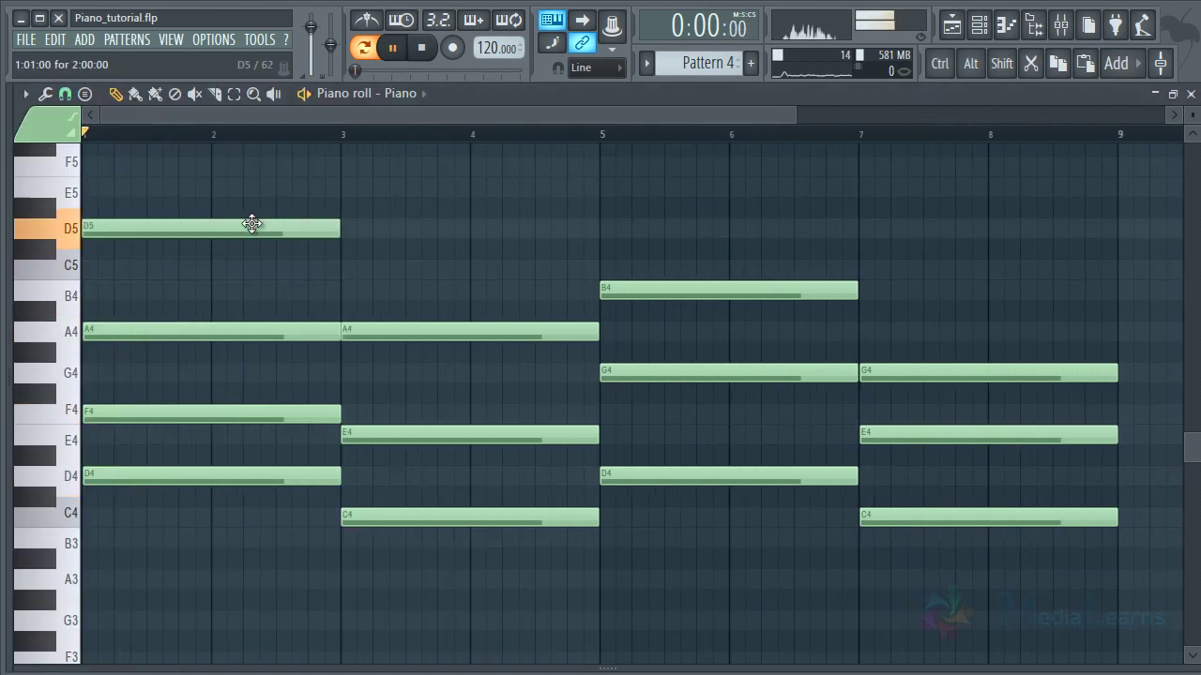
pyautogui.press('space')
pyautogui.rightClick(254, 228)
pyautogui.press('space')
pyautogui.press('space')
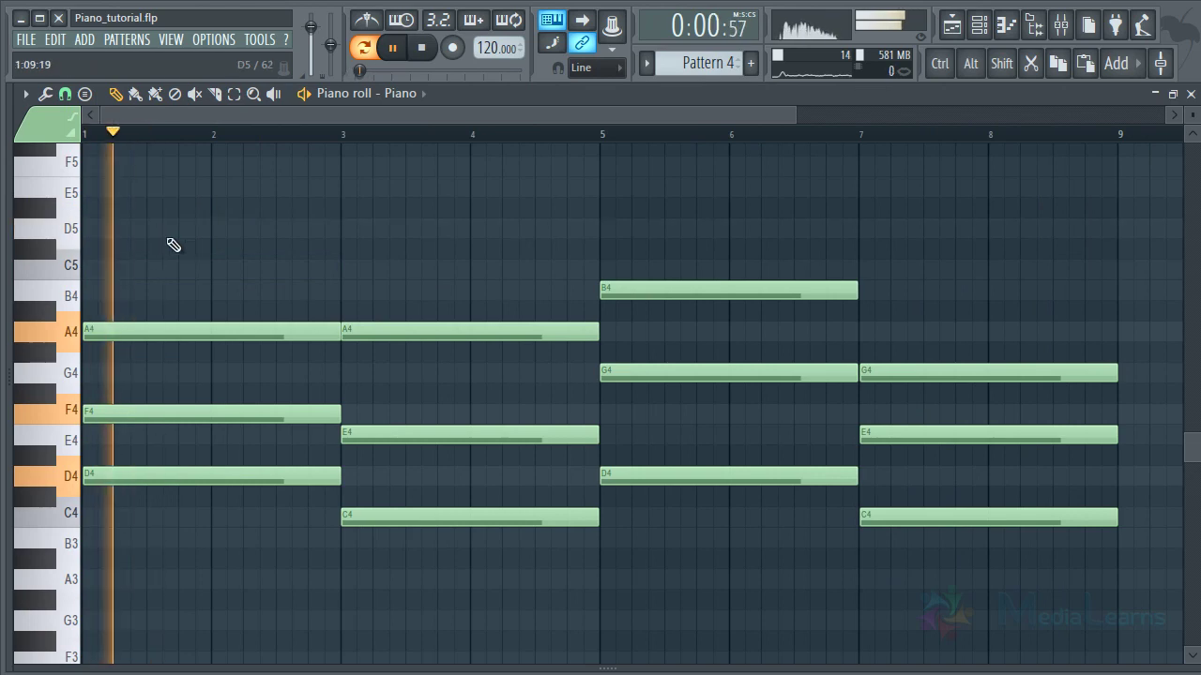
pyautogui.press('space')
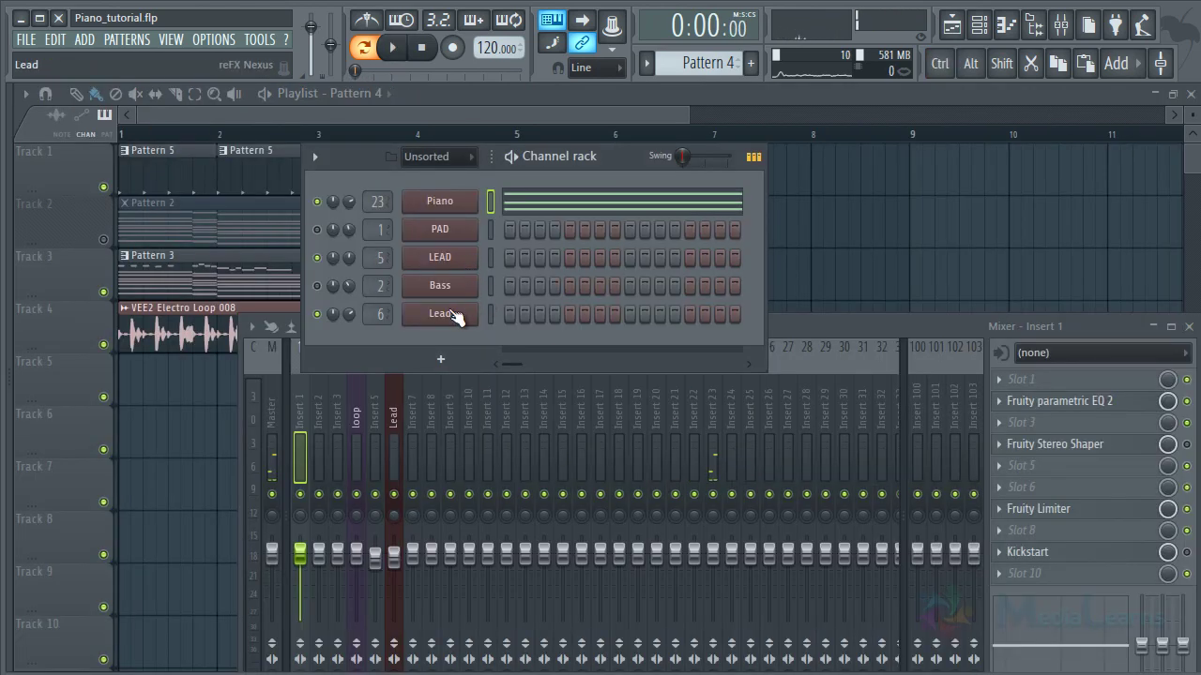
# Step: Open the Lead channel's piano roll and play the piano chords as a reference for the melody
pyautogui.rightClick(457, 317)
pyautogui.click(507, 317)
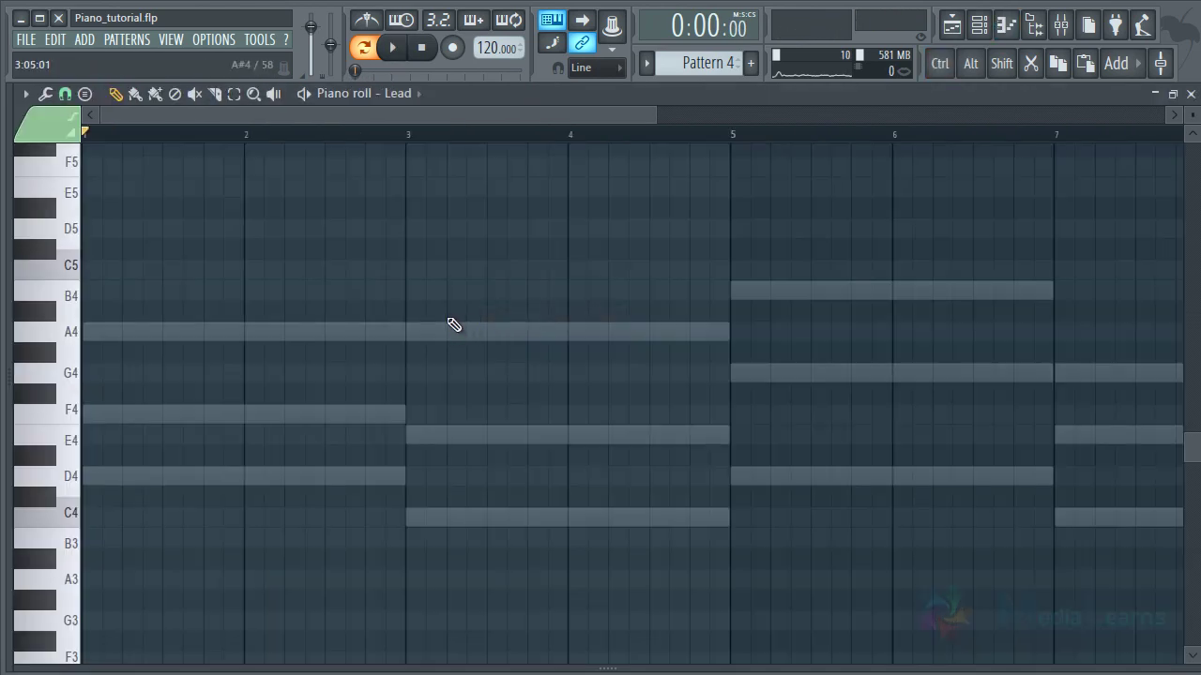
pyautogui.scroll(3, 322, 378)
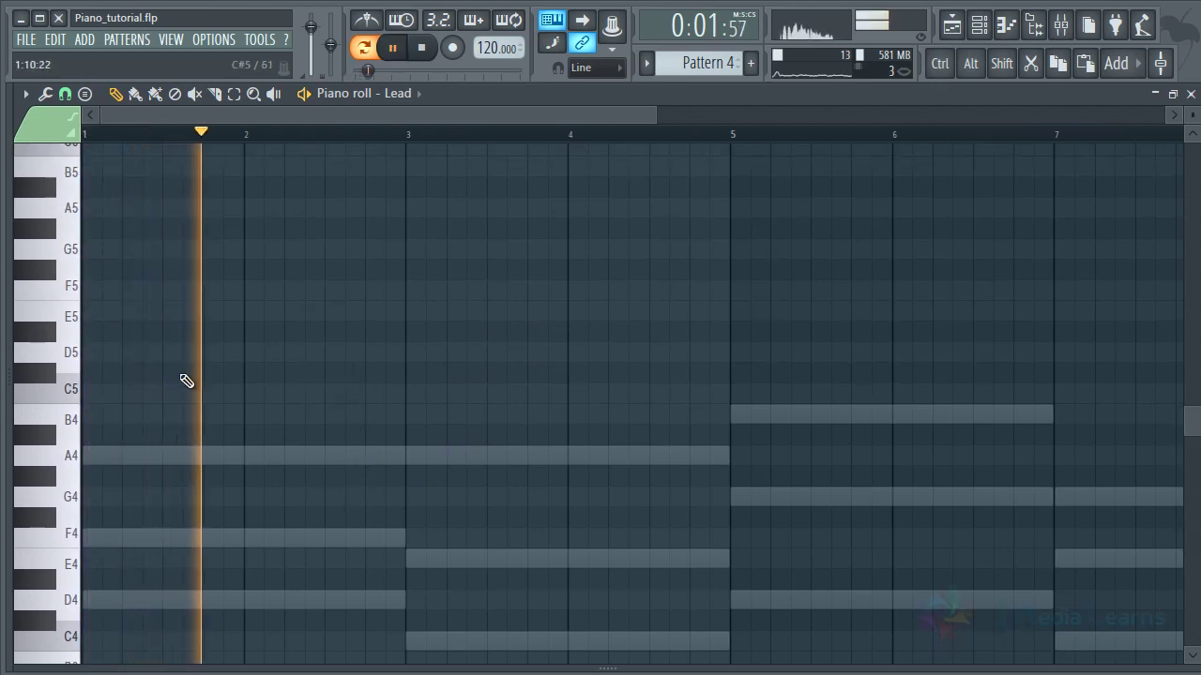
pyautogui.press('space')
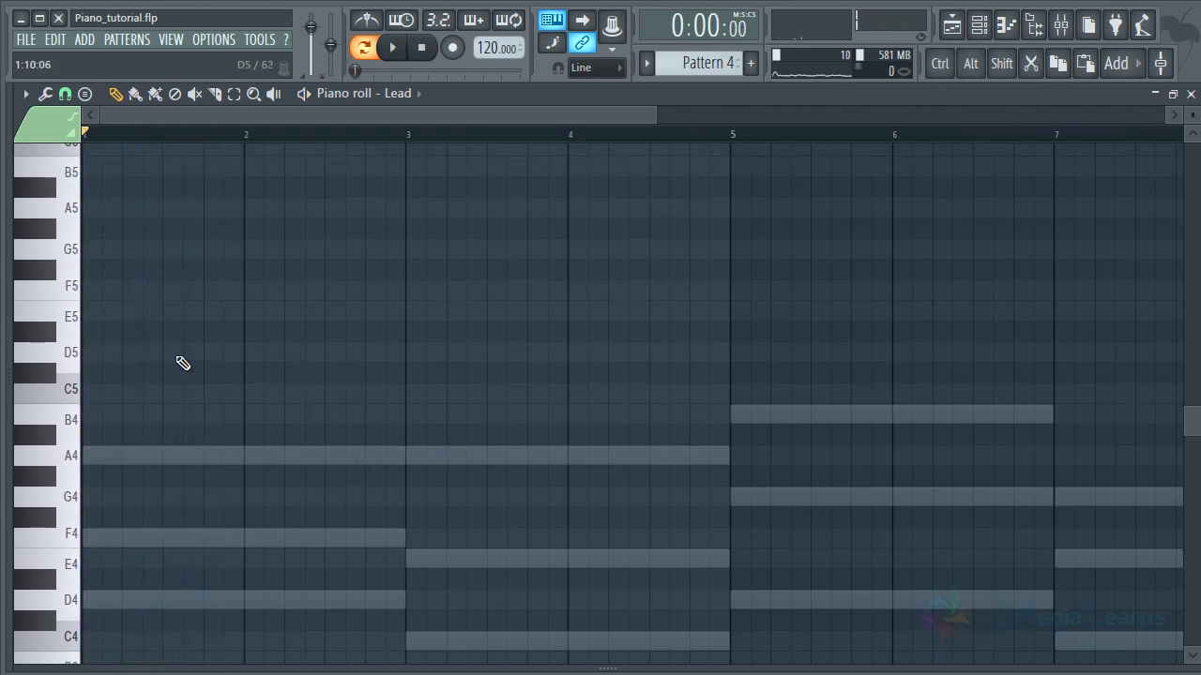
pyautogui.scroll(-3, 211, 455)
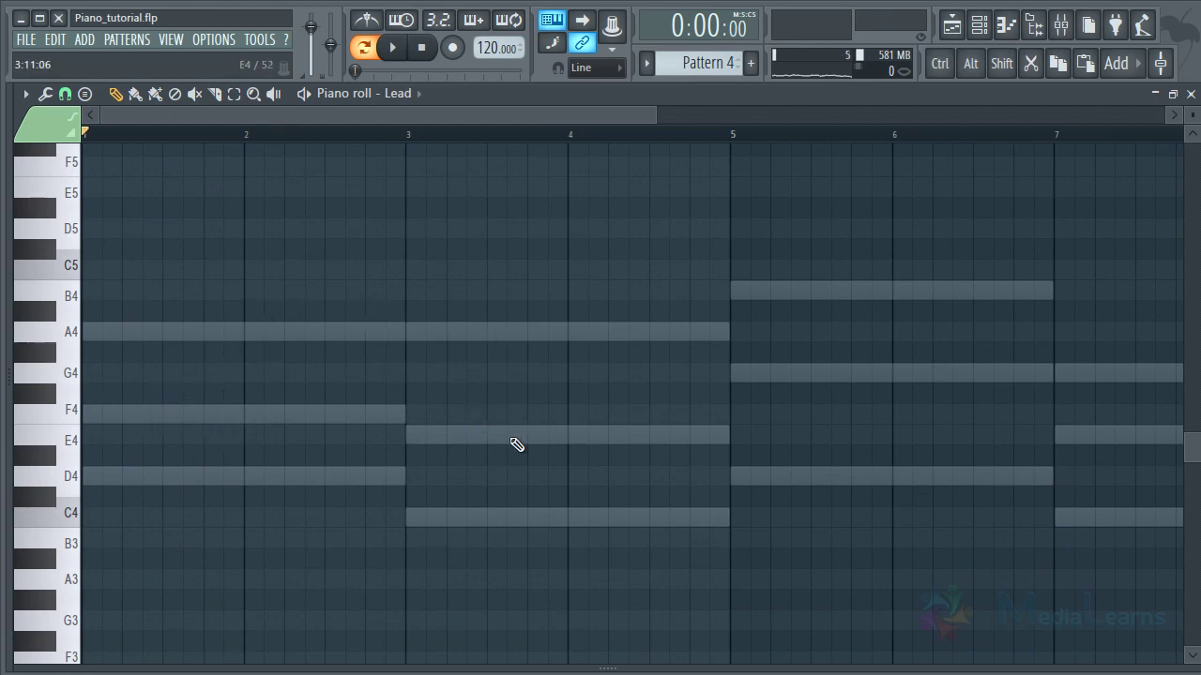
# Step: Leave the Lead channel's piano roll, enable the Bass channel in place of Lead, and open the Bass piano roll
pyautogui.rightClick(516, 349)
pyautogui.rightClick(469, 433)
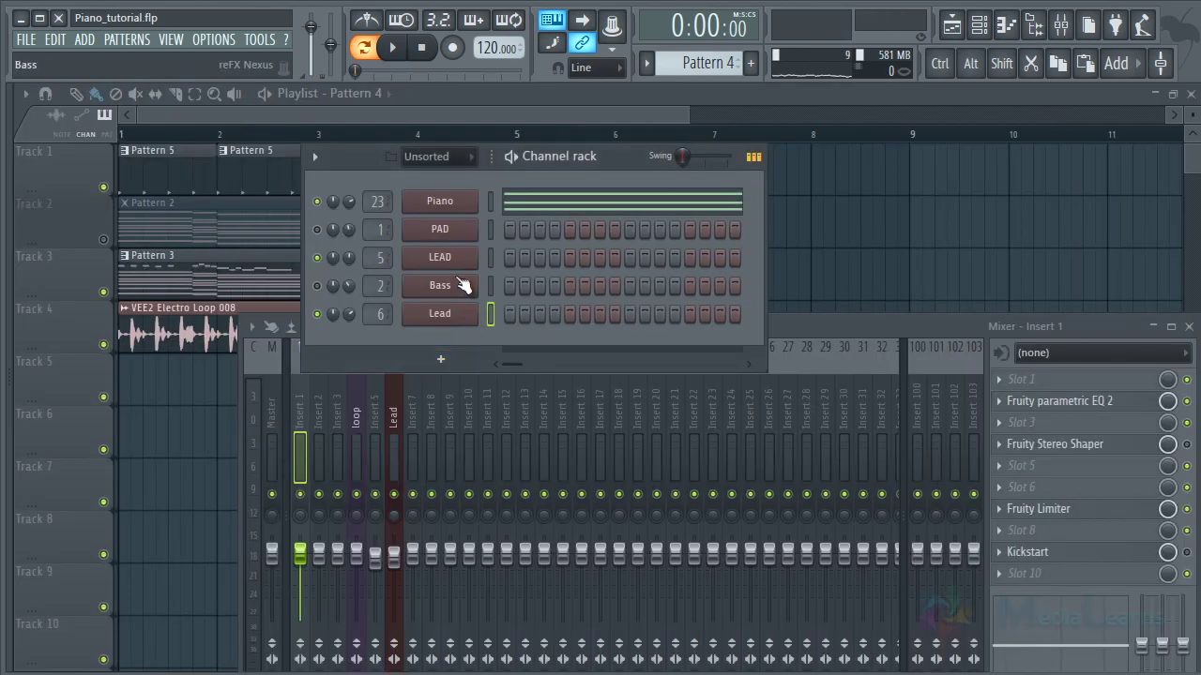
pyautogui.rightClick(461, 285)
pyautogui.click(319, 297)
pyautogui.rightClick(473, 285)
pyautogui.click(518, 284)
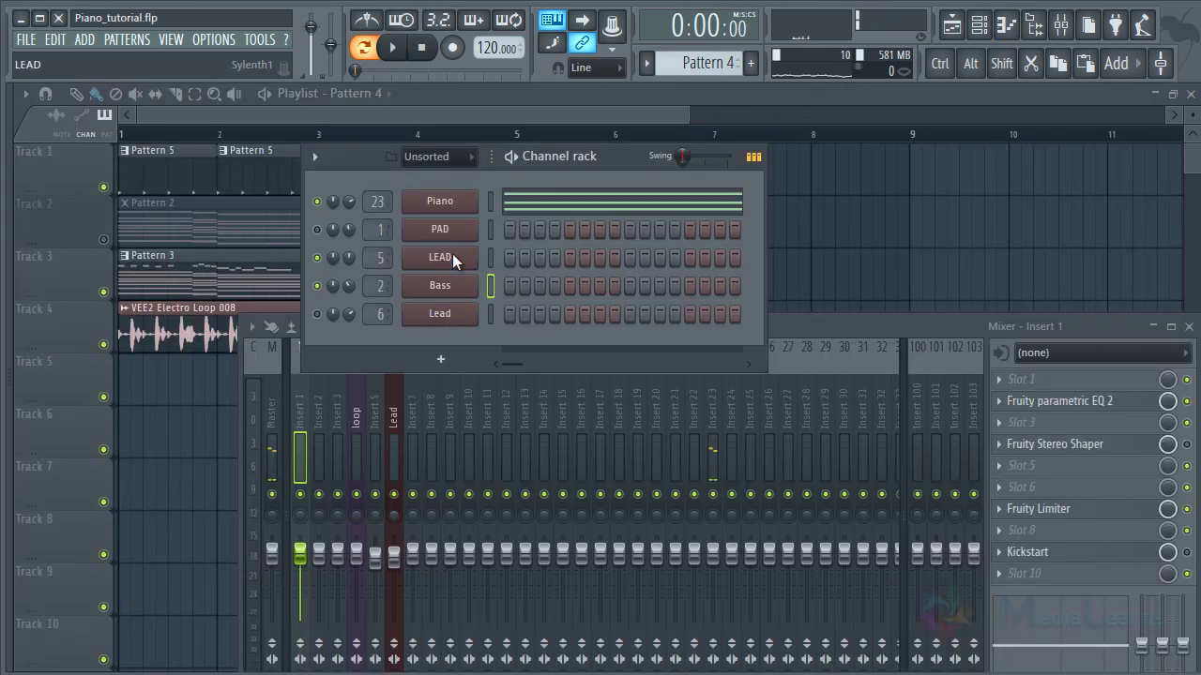
# Step: Open the Sylenth1 LEAD channel's piano roll, place a two-bar A4 at bar 1, and play it with the chords
pyautogui.rightClick(475, 255)
pyautogui.click(509, 257)
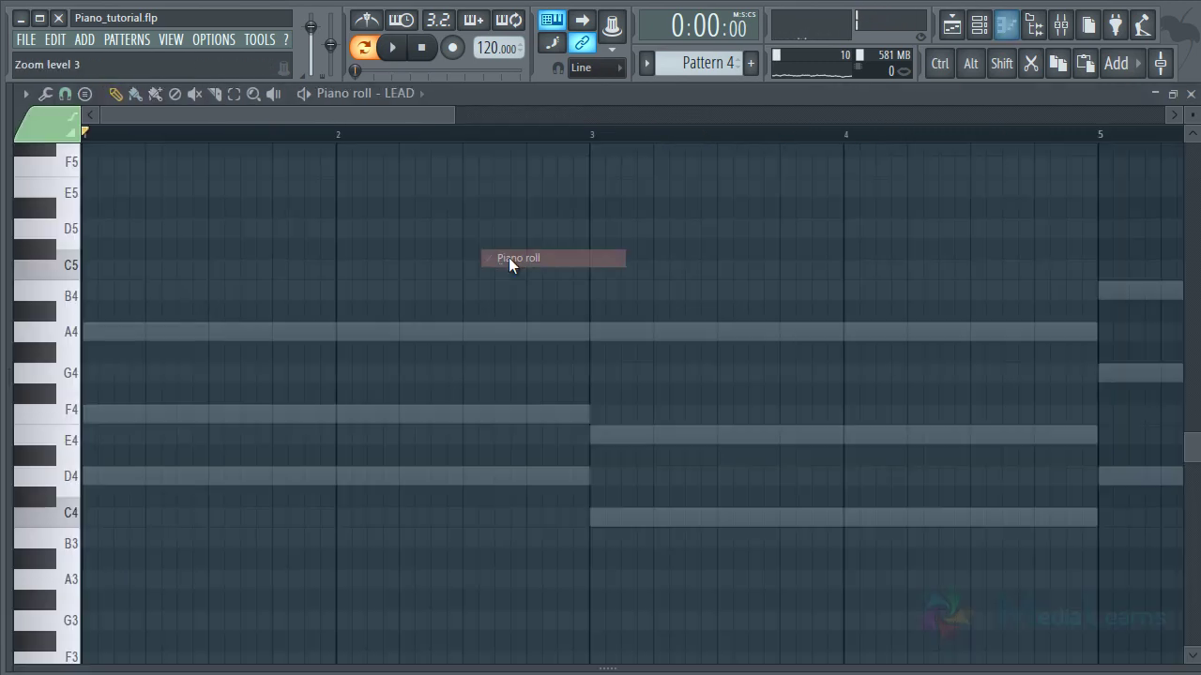
pyautogui.click(330, 336)
pyautogui.rightClick(380, 331)
pyautogui.press('space')
pyautogui.scroll(-3, 366, 150)
pyautogui.press('space')
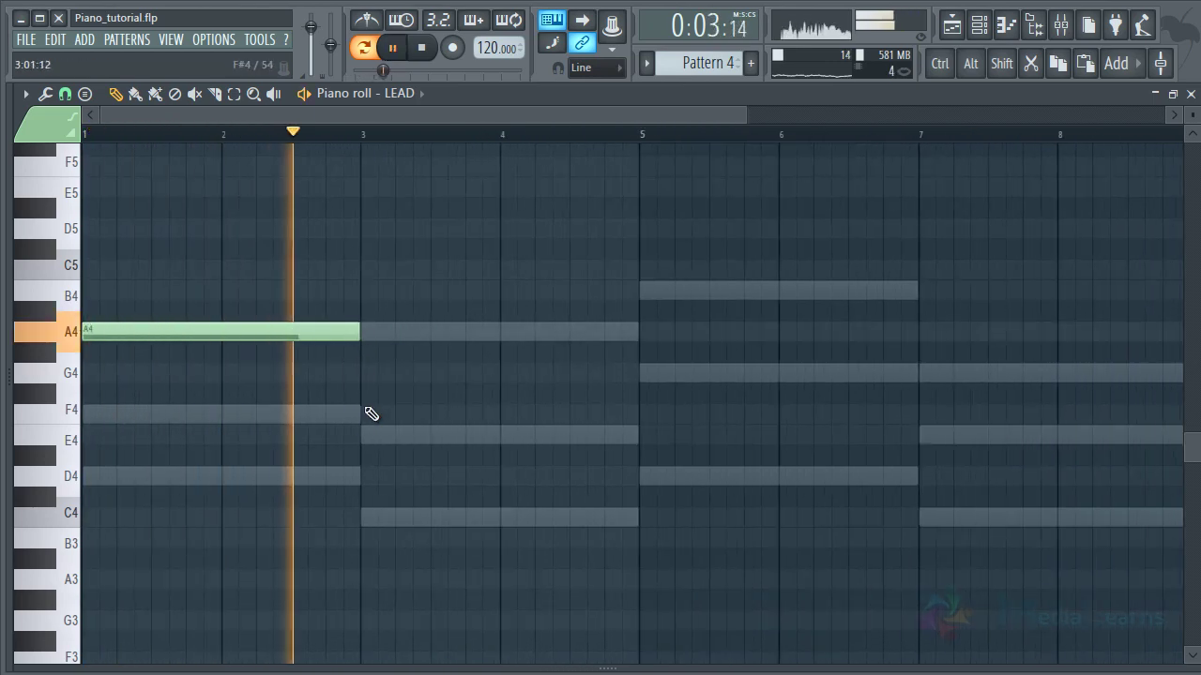
# Step: Continue the LEAD melody with two-bar notes: G4 at bar 3, B4 at bar 5 and G4 at bar 7
pyautogui.click(370, 375)
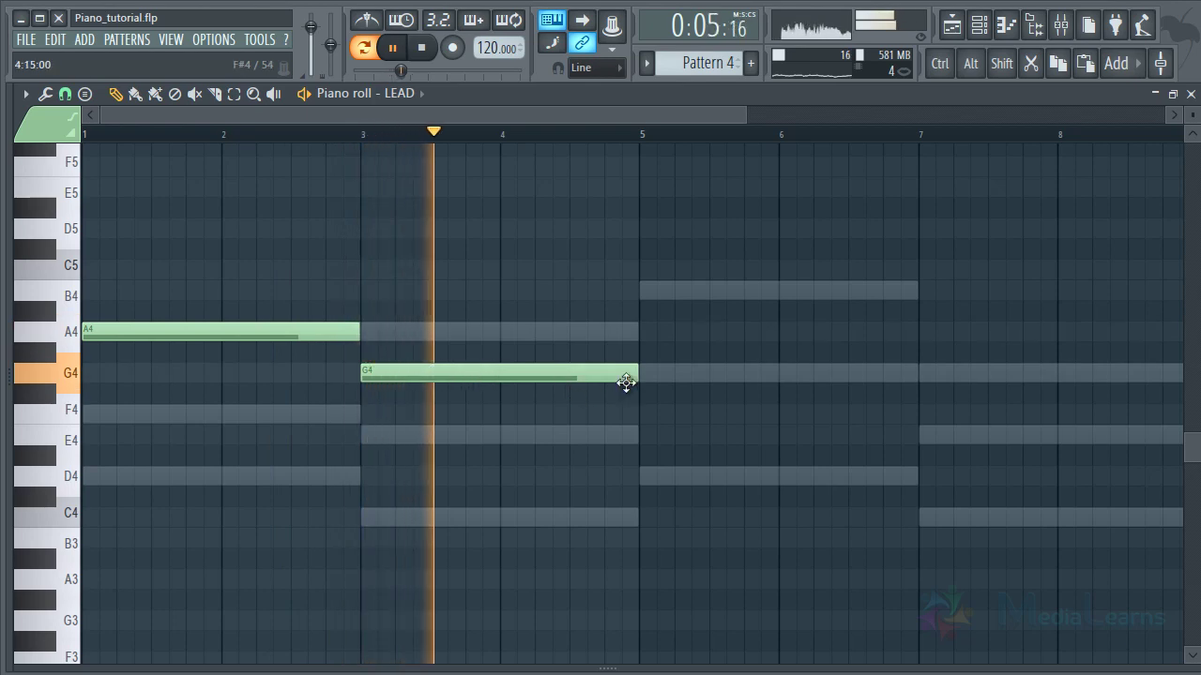
pyautogui.press('space')
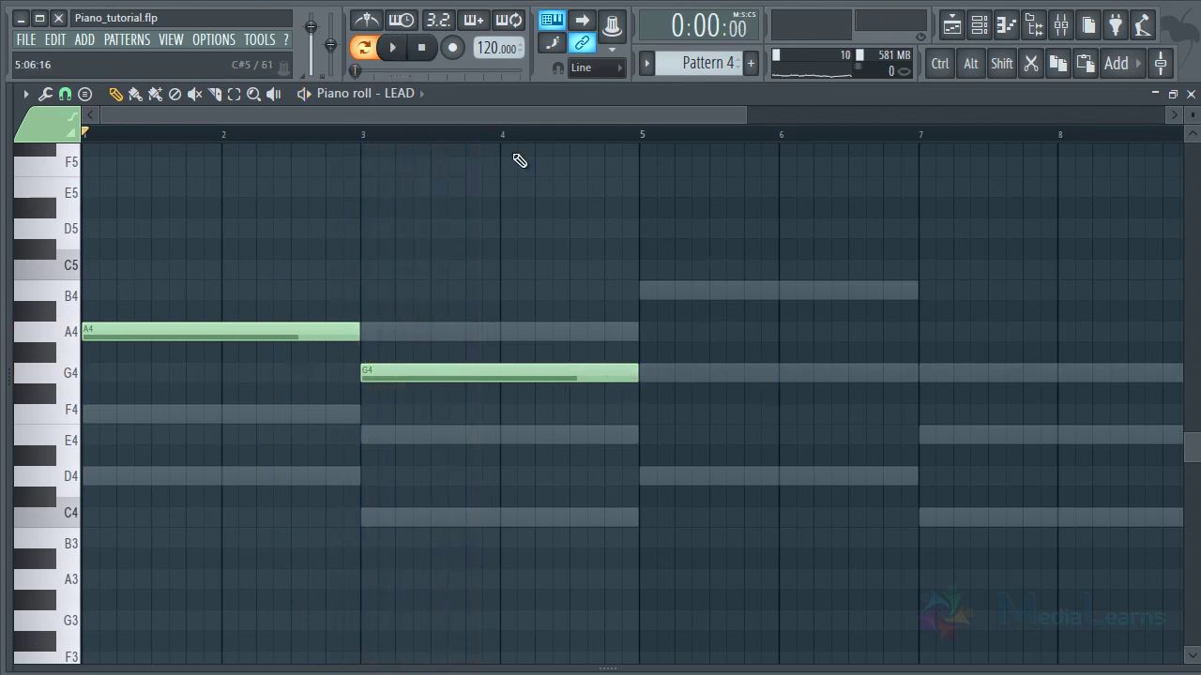
pyautogui.scroll(-1, 638, 140)
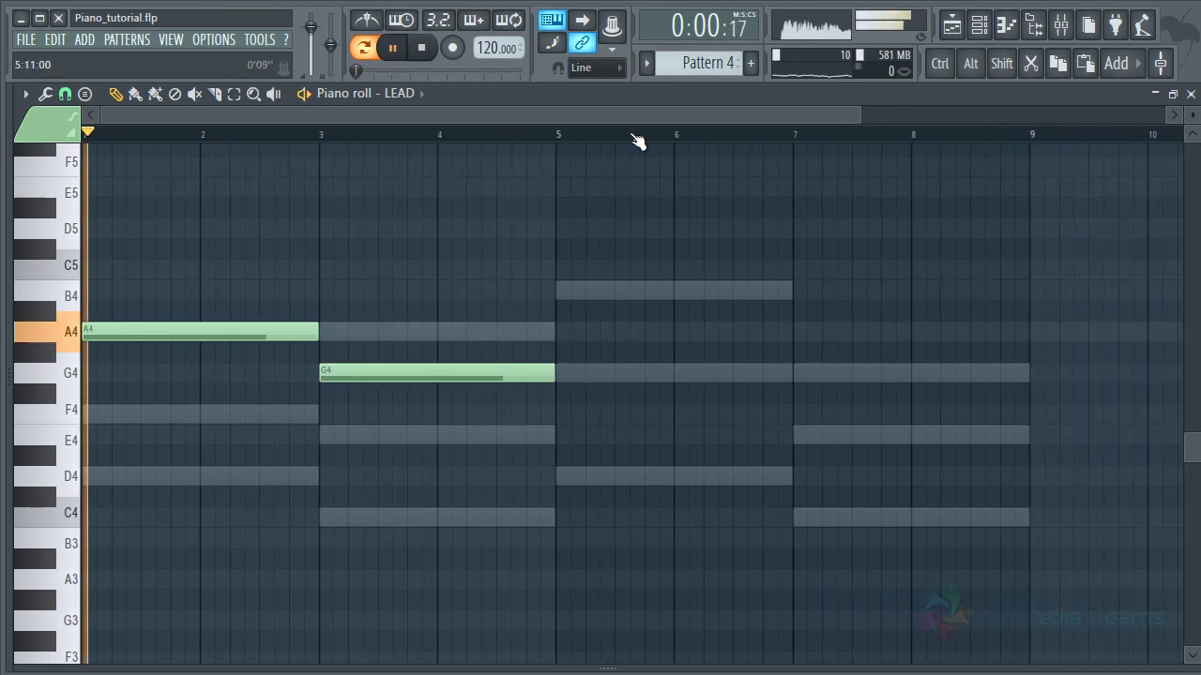
pyautogui.click(563, 291)
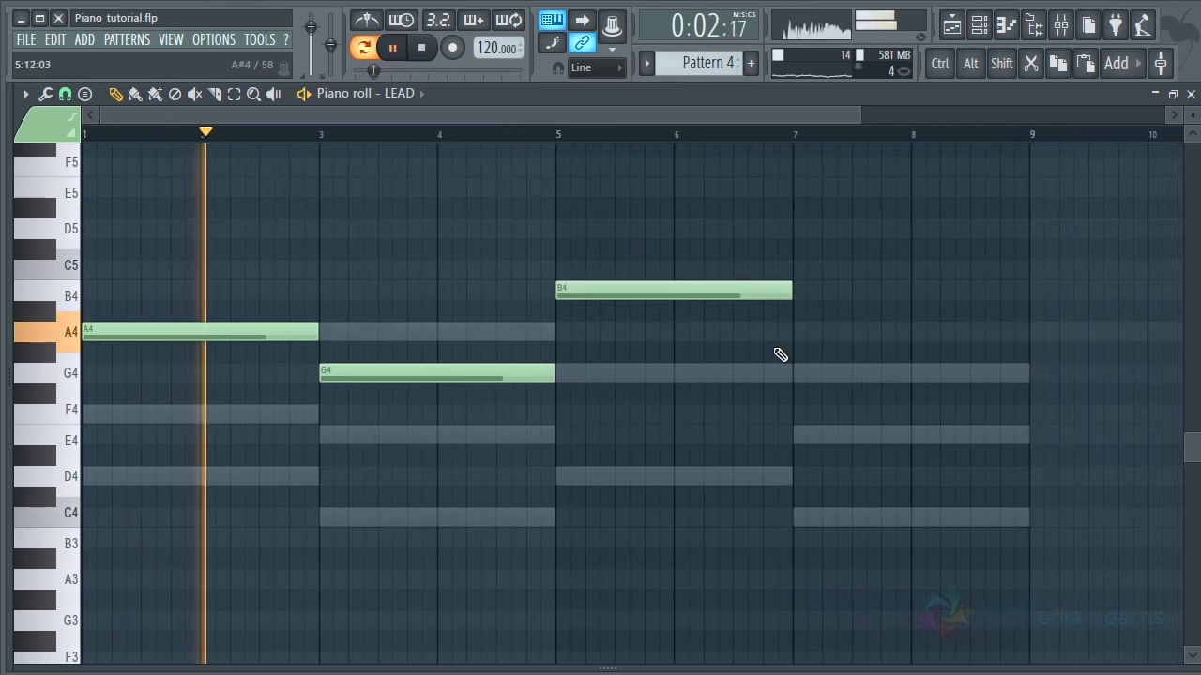
pyautogui.click(798, 375)
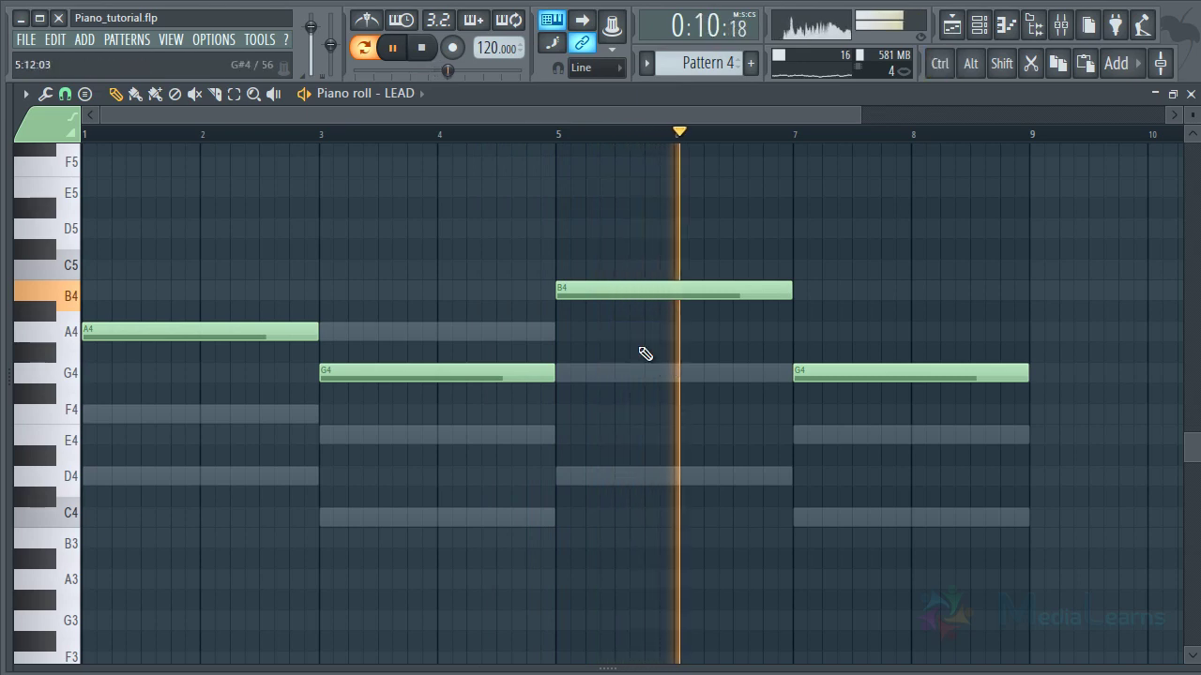
# Step: Lower the bar 7 note to E4 and play the ending from bar 6
pyautogui.moveTo(797, 371); pyautogui.dragTo(812, 435)
pyautogui.press('space')
pyautogui.click(693, 134)
pyautogui.scroll(-1, 691, 135)
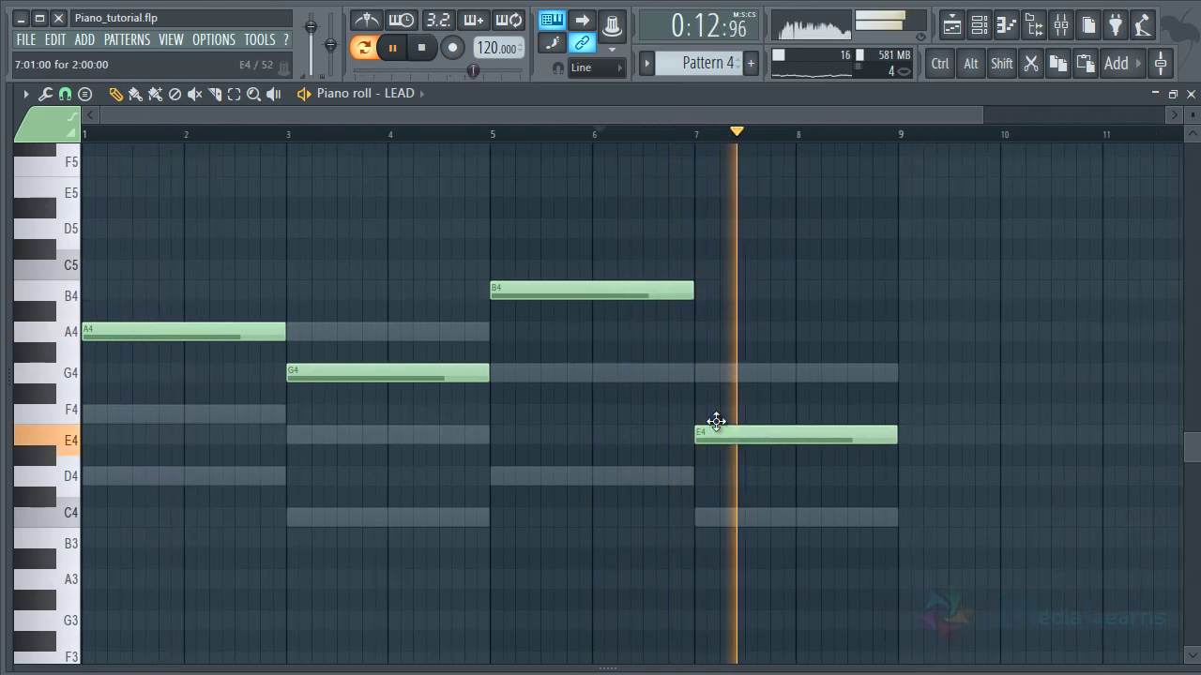
pyautogui.scroll(3, 691, 404)
pyautogui.press('space')
# Step: Raise all four LEAD notes by one octave, deselect them, and play the melody from the start
pyautogui.hotkey('ctrl', 'a')
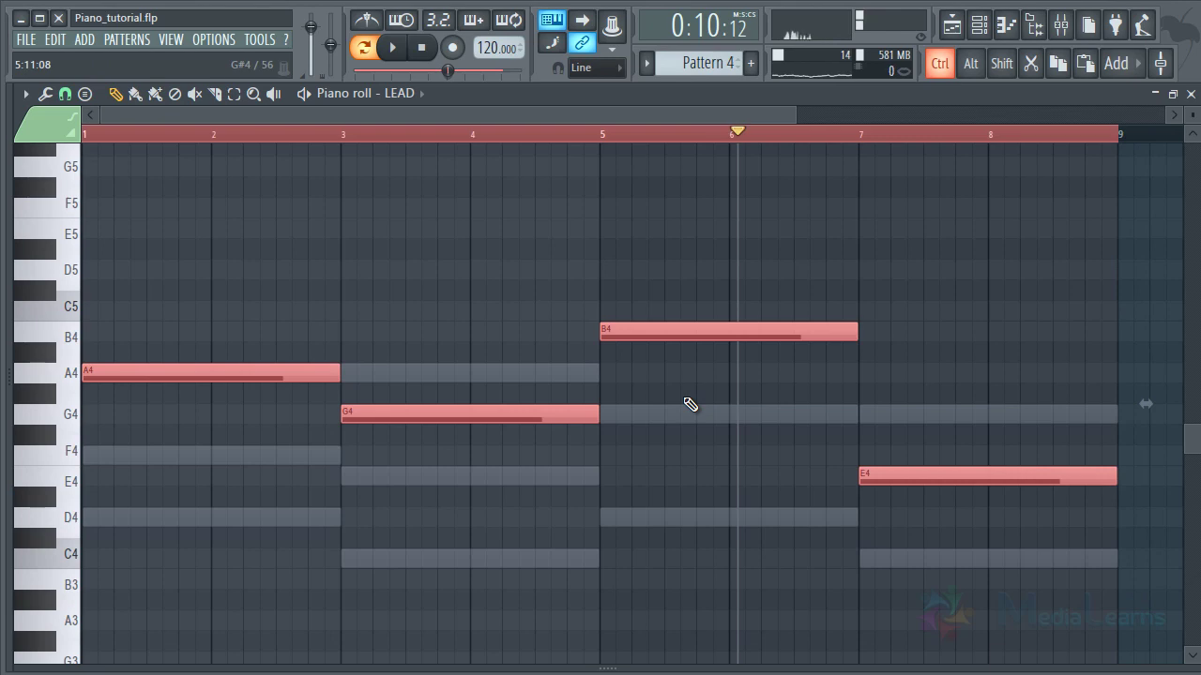
pyautogui.hotkey('ctrl', 'Up')
pyautogui.scroll(2, 684, 403)
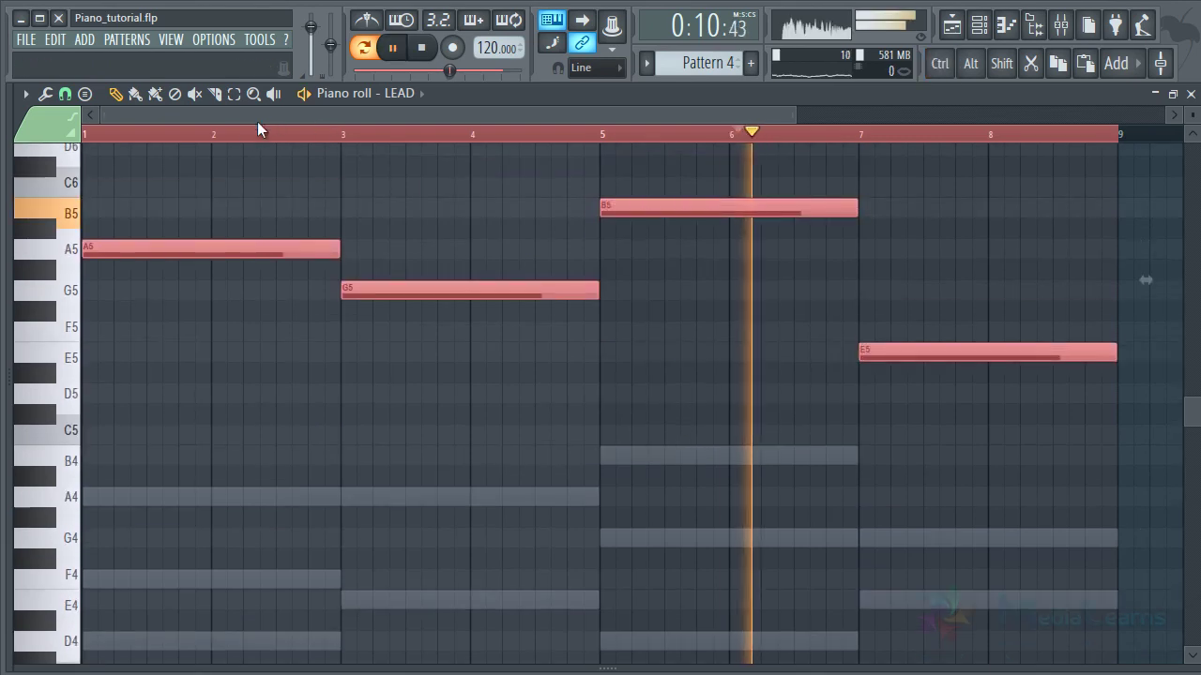
pyautogui.moveTo(4, 141); pyautogui.dragTo(3, 140)
pyautogui.hotkey('ctrl', 'd')
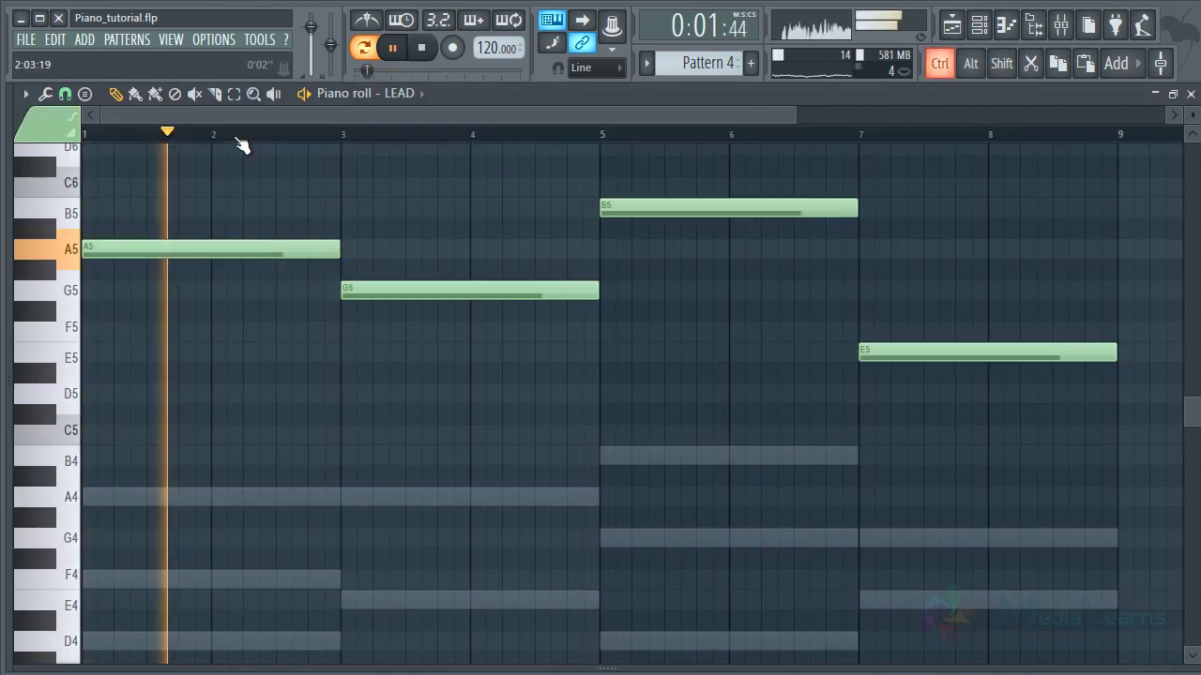
pyautogui.hotkey('ctrl', 's')
pyautogui.scroll(1, 236, 139)
pyautogui.moveTo(253, 118); pyautogui.dragTo(194, 133)
pyautogui.keyDown('ctrl'); pyautogui.rightClick(327, 221); pyautogui.keyUp('ctrl')
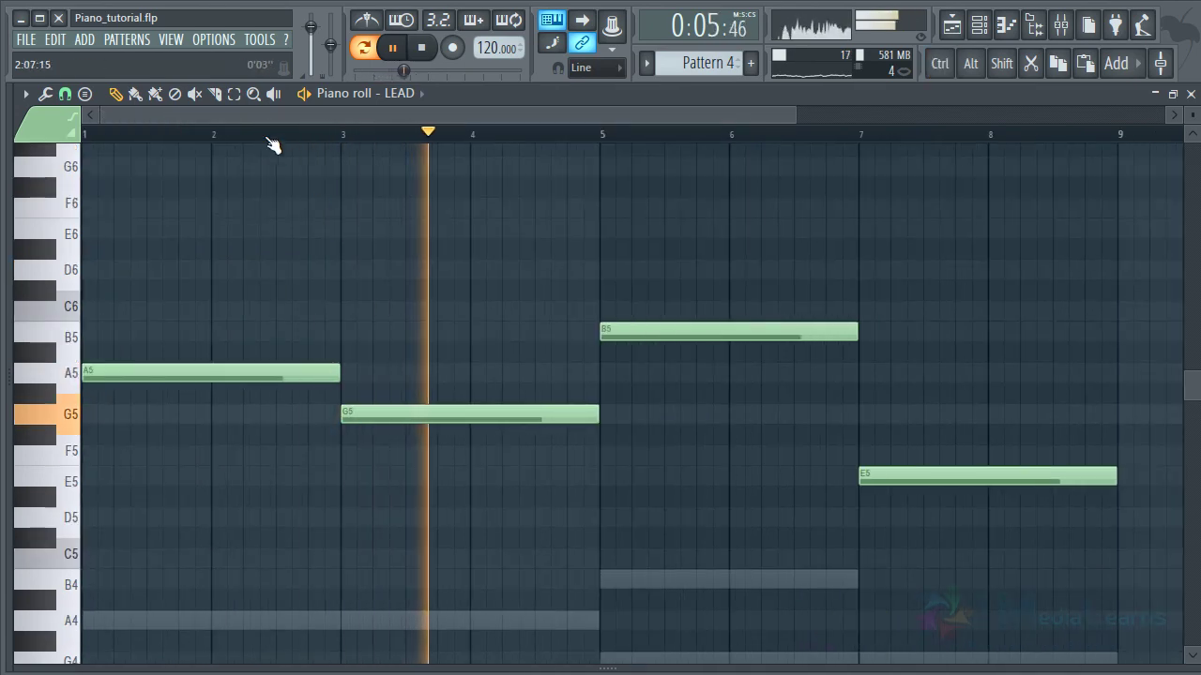
pyautogui.scroll(1, 268, 139)
pyautogui.press('space')
# Step: Shorten bar 1's A5 to one bar and add a G5 just over half a bar long at bar 2
pyautogui.moveTo(548, 123); pyautogui.dragTo(476, 270)
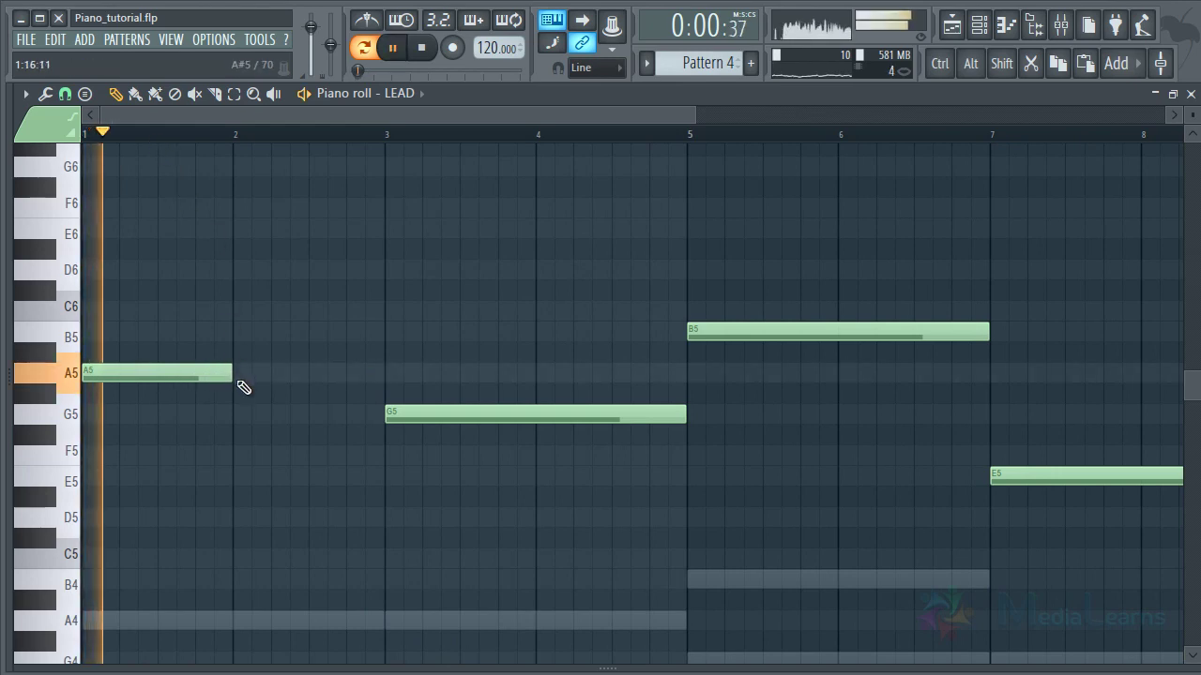
pyautogui.click(240, 336)
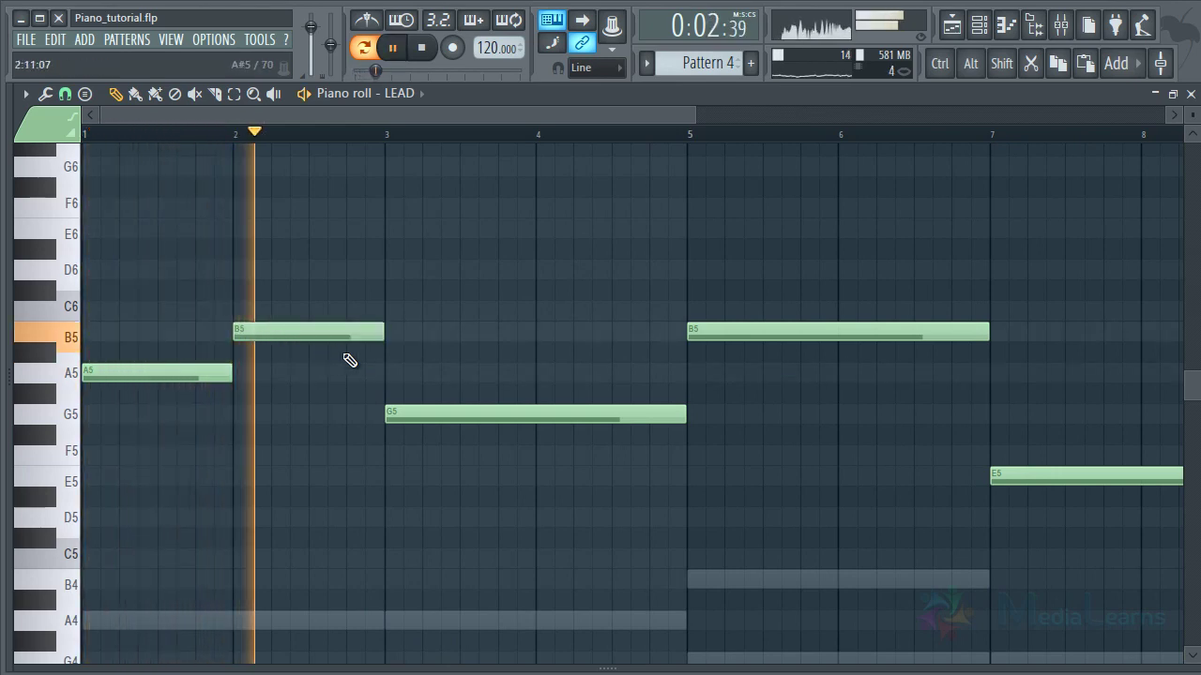
pyautogui.moveTo(381, 334); pyautogui.dragTo(313, 341)
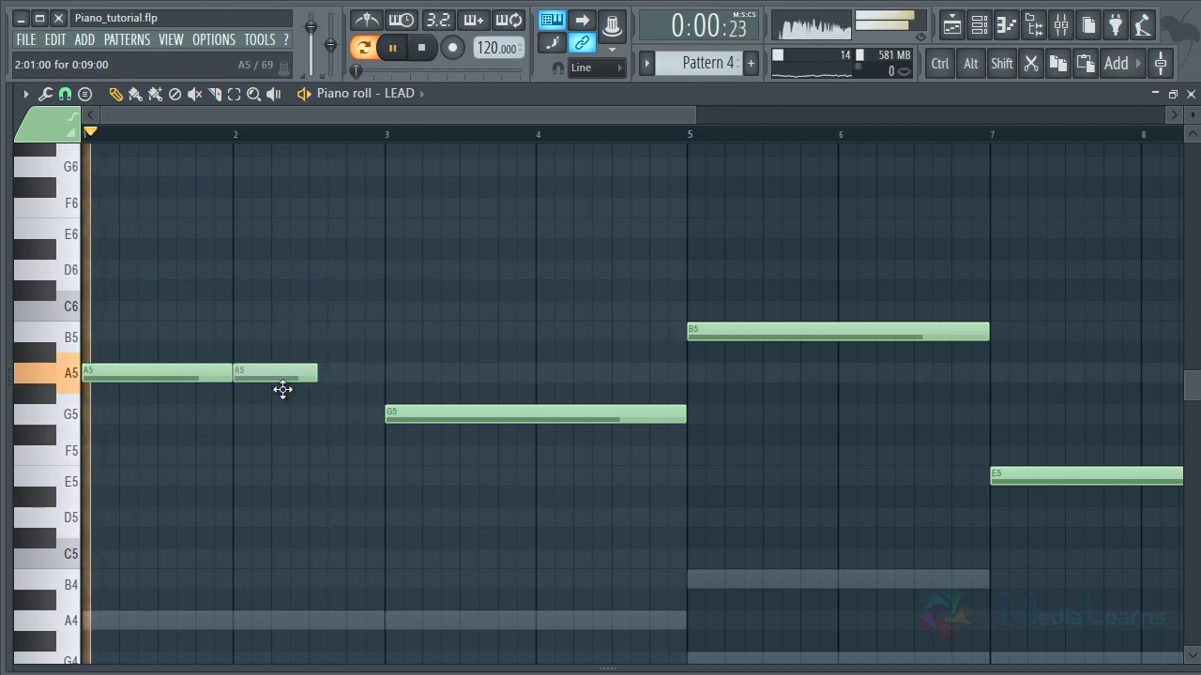
pyautogui.moveTo(283, 390); pyautogui.dragTo(284, 431)
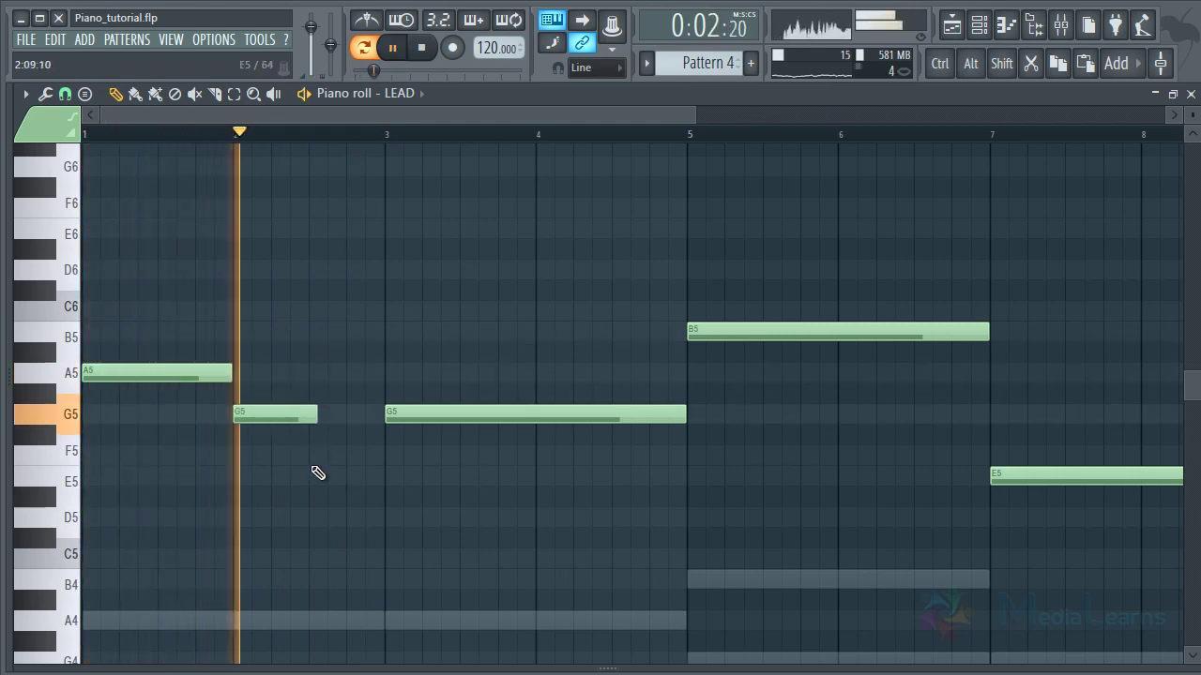
# Step: Add a half-bar F5 midway through bar 2, ending at bar 3, and trim the preceding G5 to meet it
pyautogui.click(314, 456)
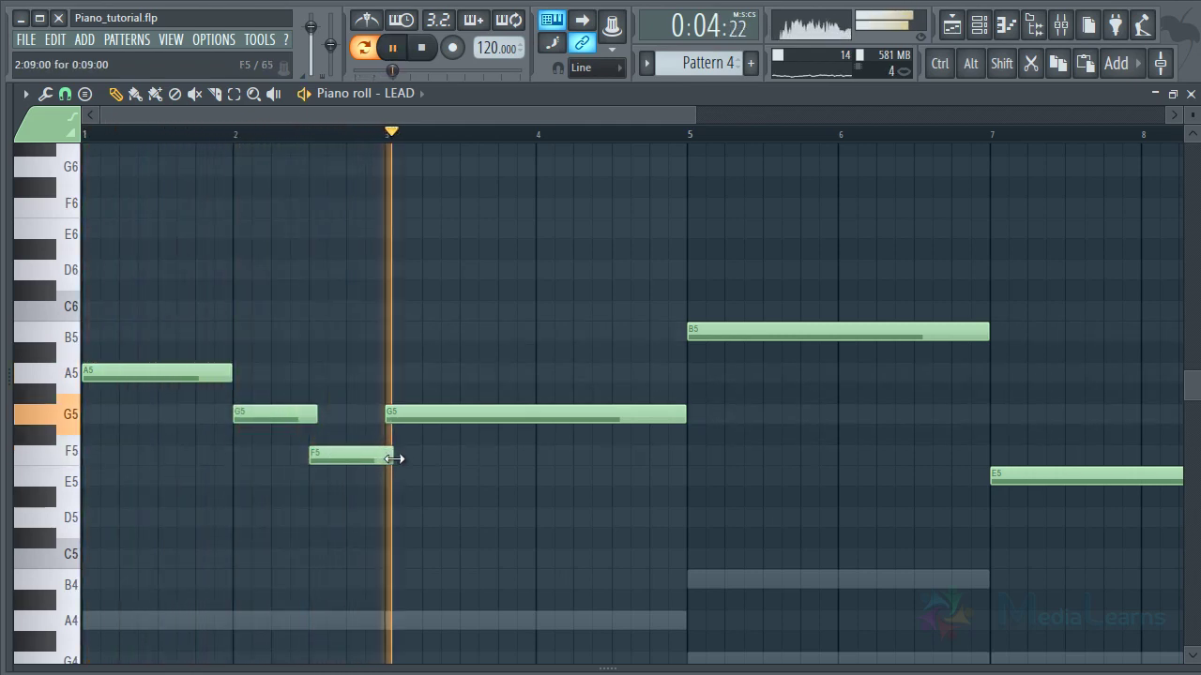
pyautogui.moveTo(390, 459); pyautogui.dragTo(381, 459)
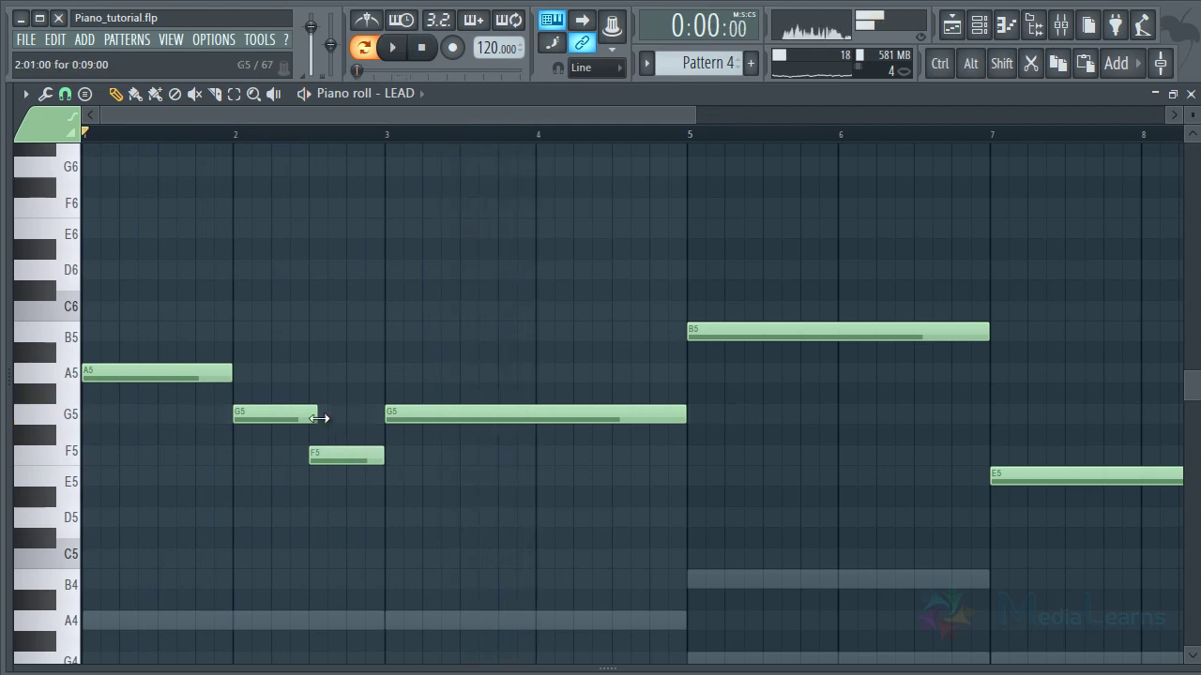
pyautogui.press('F7')
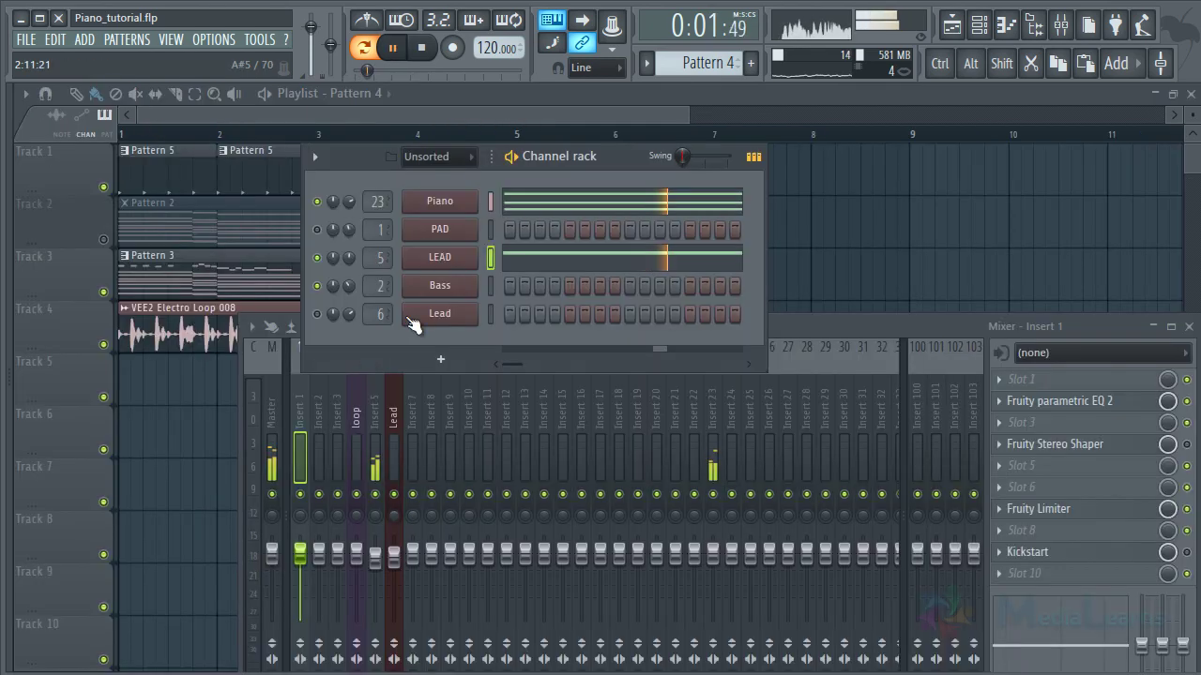
pyautogui.click(521, 271)
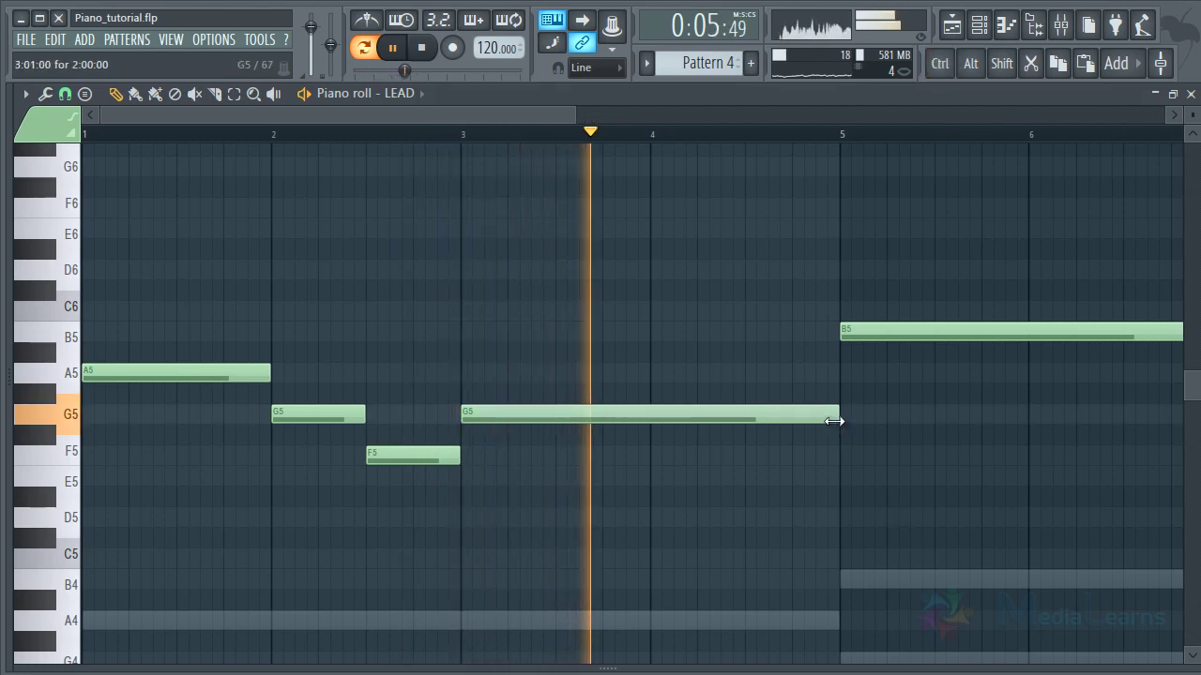
# Step: Shorten bar 3's G5 to one and a half bars, try C6 after it, and fill the gap with a half-bar A5
pyautogui.moveTo(834, 422); pyautogui.dragTo(750, 421)
pyautogui.click(772, 312)
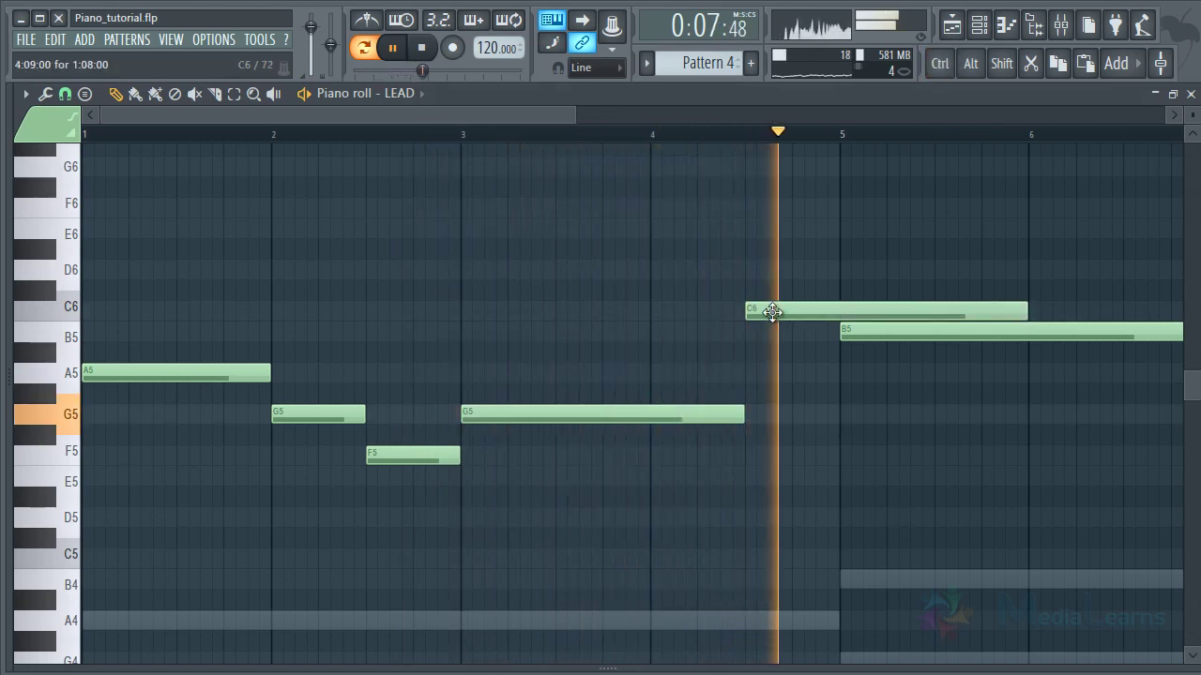
pyautogui.rightClick(901, 312)
pyautogui.click(750, 377)
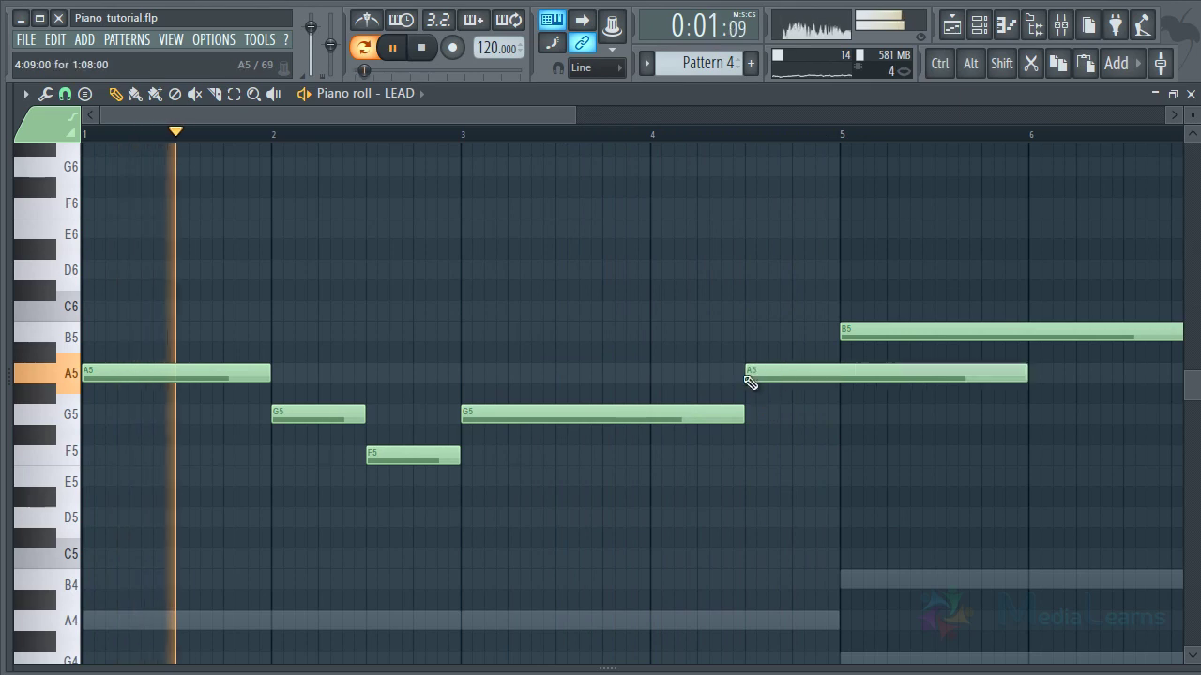
pyautogui.rightClick(751, 378)
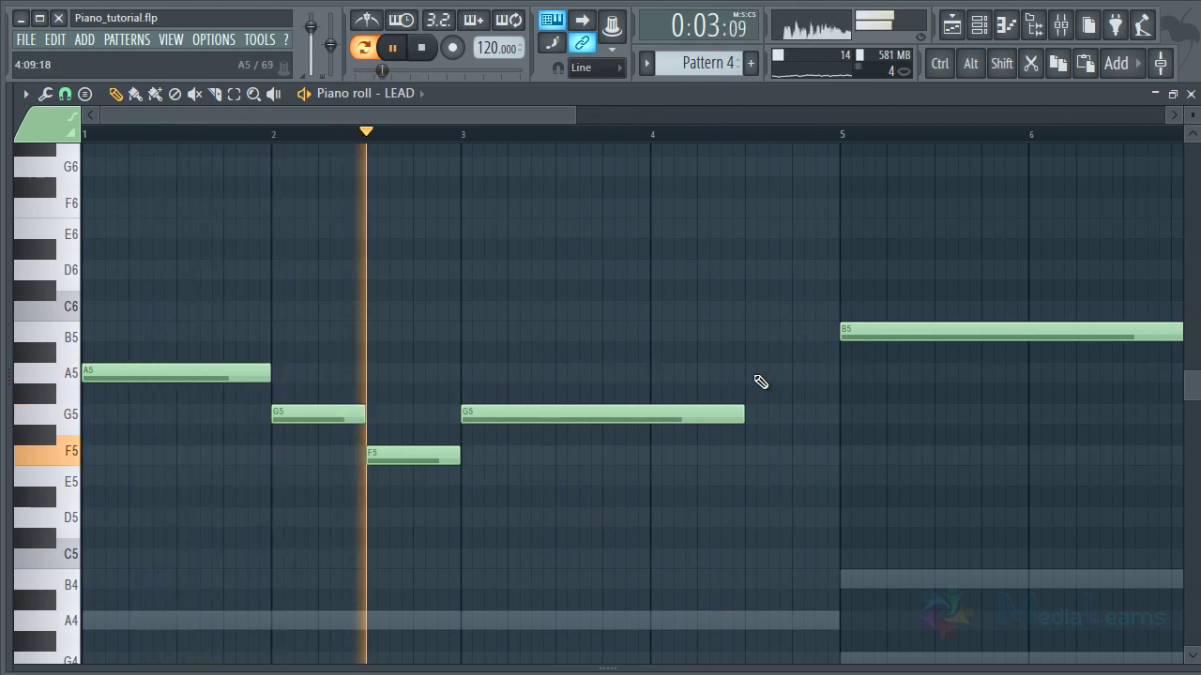
pyautogui.click(760, 378)
pyautogui.moveTo(787, 377); pyautogui.dragTo(775, 377)
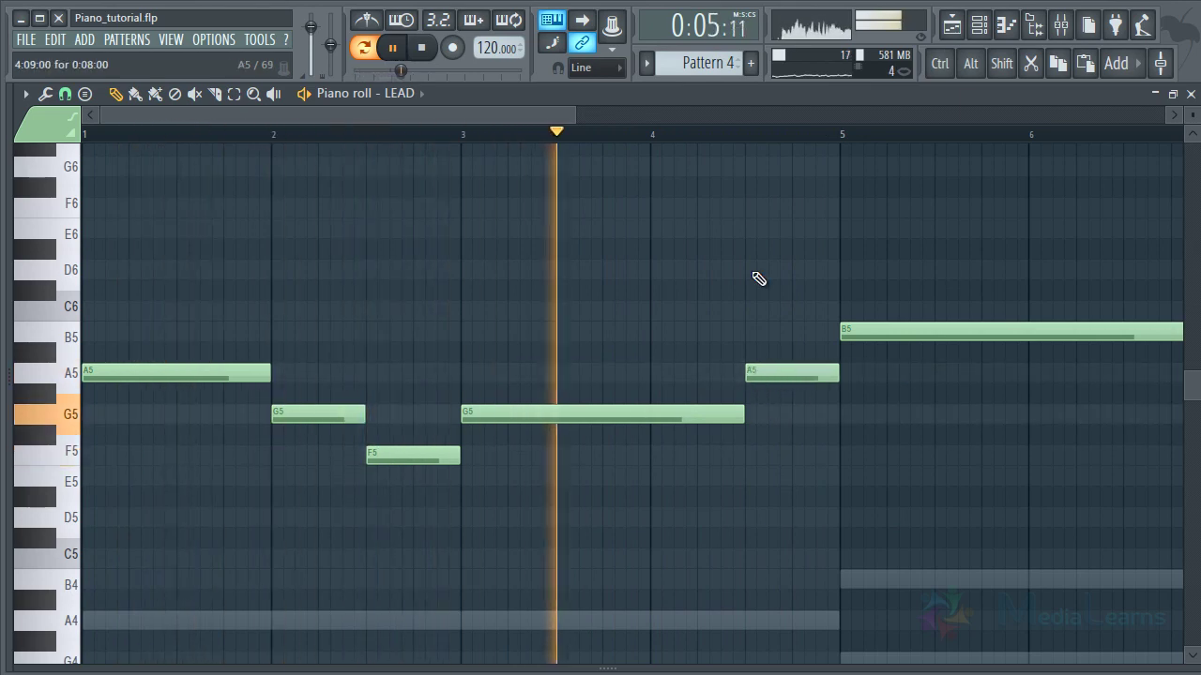
# Step: Raise the whole LEAD melody another octave, deselect the notes, and listen to it over the chords
pyautogui.scroll(-1, 742, 143)
pyautogui.press('space')
pyautogui.hotkey('ctrl', 'a')
pyautogui.hotkey('ctrl', 'Up')
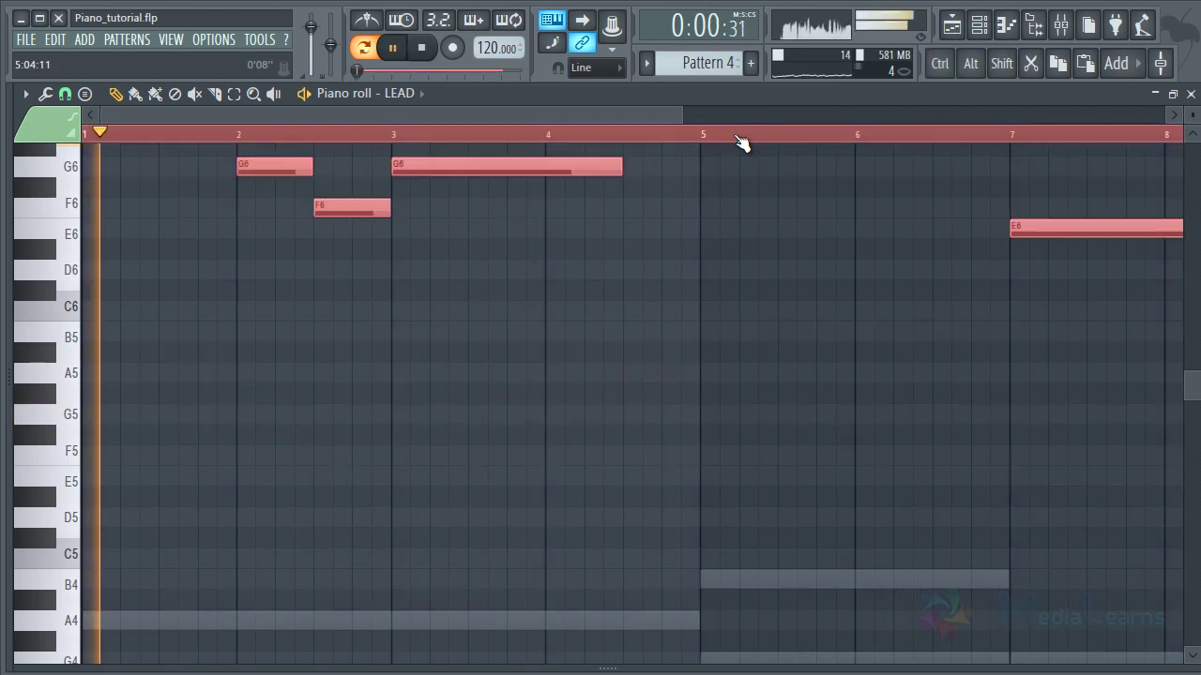
pyautogui.scroll(4, 716, 381)
pyautogui.scroll(-2, 717, 382)
pyautogui.hotkey('ctrl', 'd')
pyautogui.hotkey('ctrl', 's')
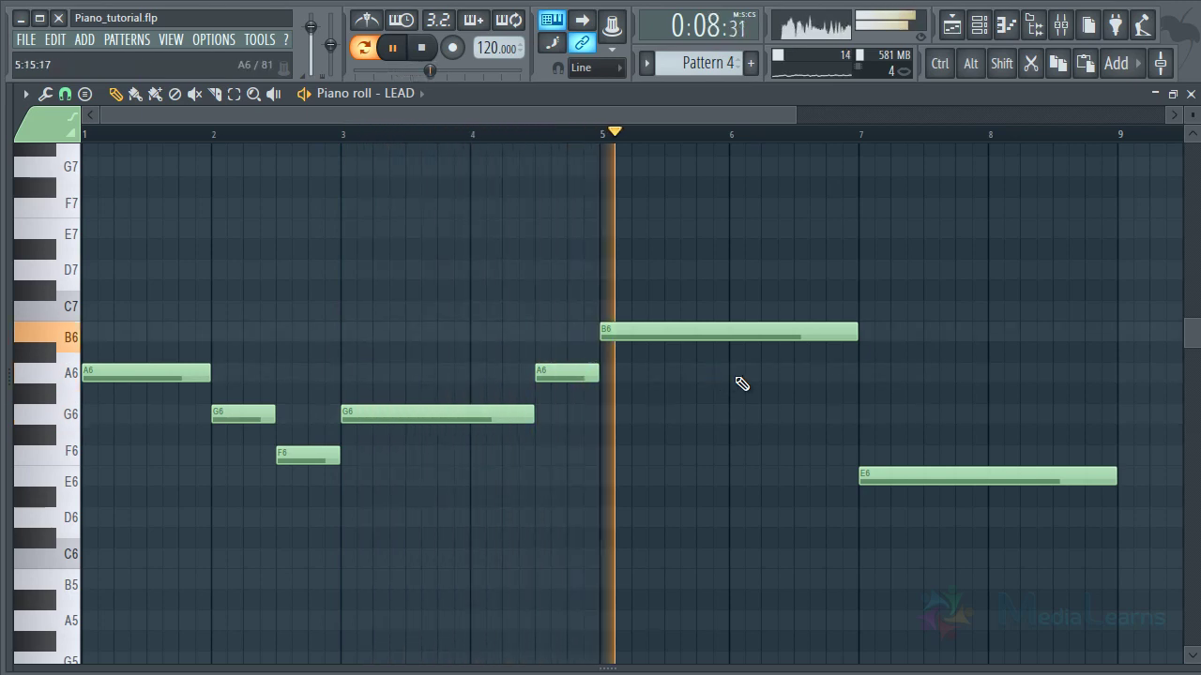
# Step: Shorten bar 5's B6 to one and a half bars, add a half-bar G6 before bar 7, and play the result
pyautogui.moveTo(858, 334); pyautogui.dragTo(796, 337)
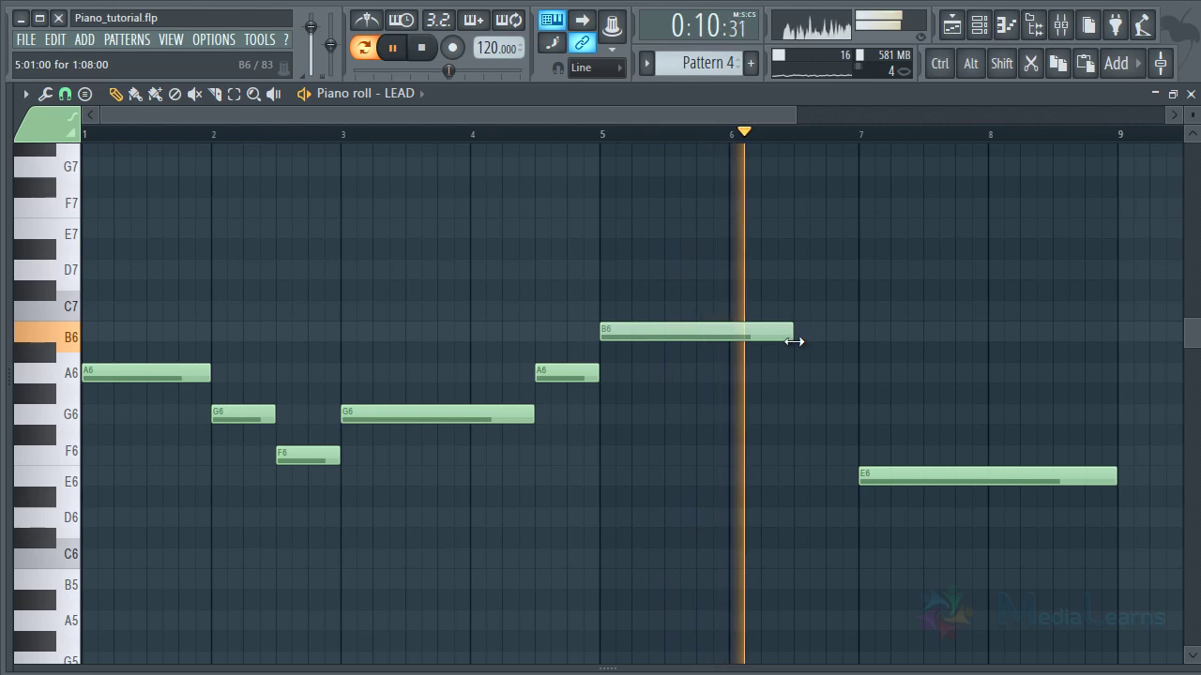
pyautogui.click(797, 413)
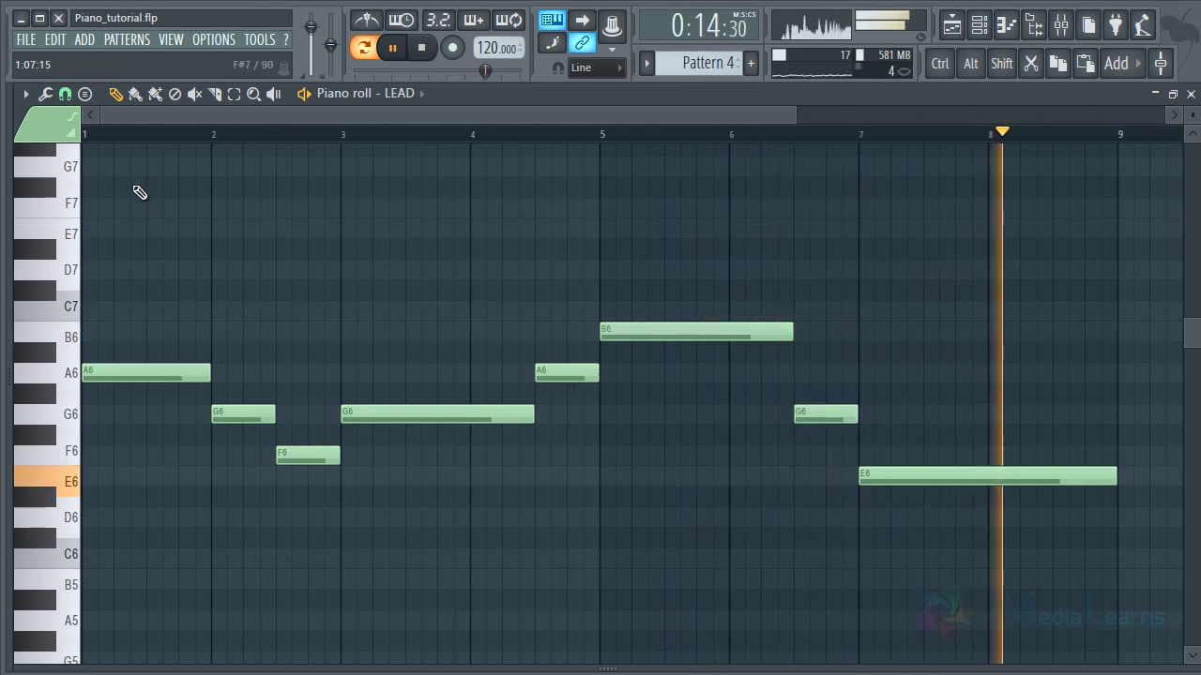
pyautogui.scroll(1, 163, 141)
pyautogui.scroll(3, 187, 136)
pyautogui.press('space')
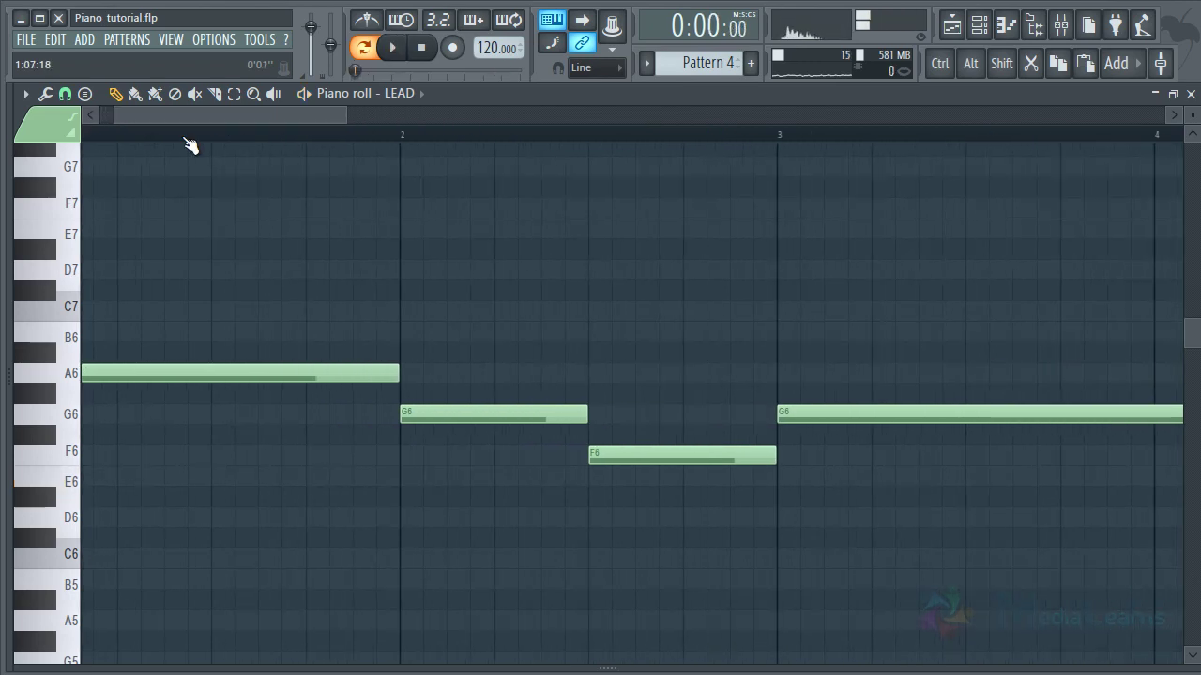
# Step: Shorten bar 1's A6 to three steps and add three-step C7 and B6 notes at steps 5 and 8 of bar 1
pyautogui.press('space')
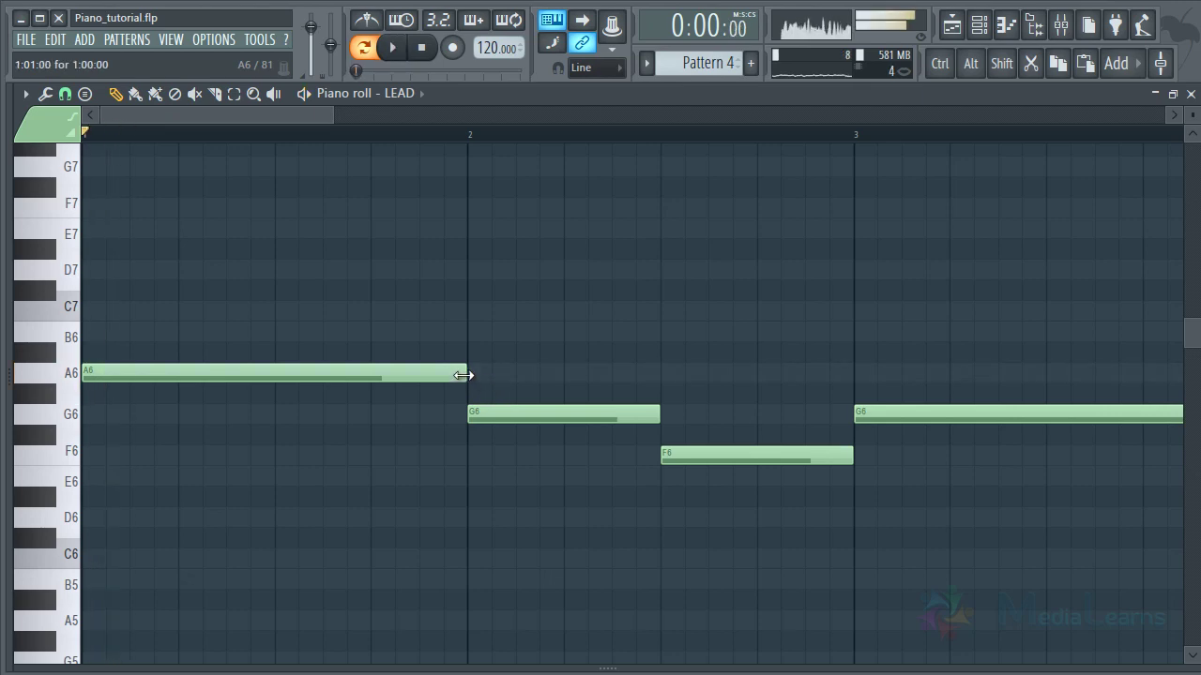
pyautogui.press('space')
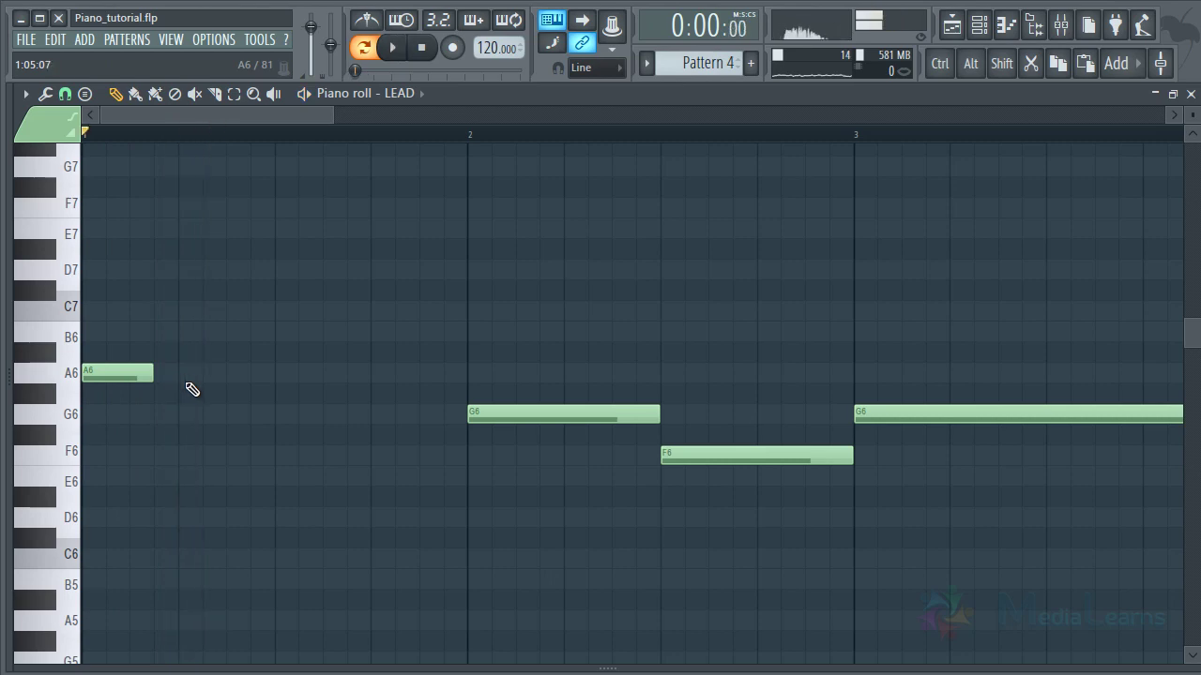
pyautogui.click(187, 416)
pyautogui.click(187, 311)
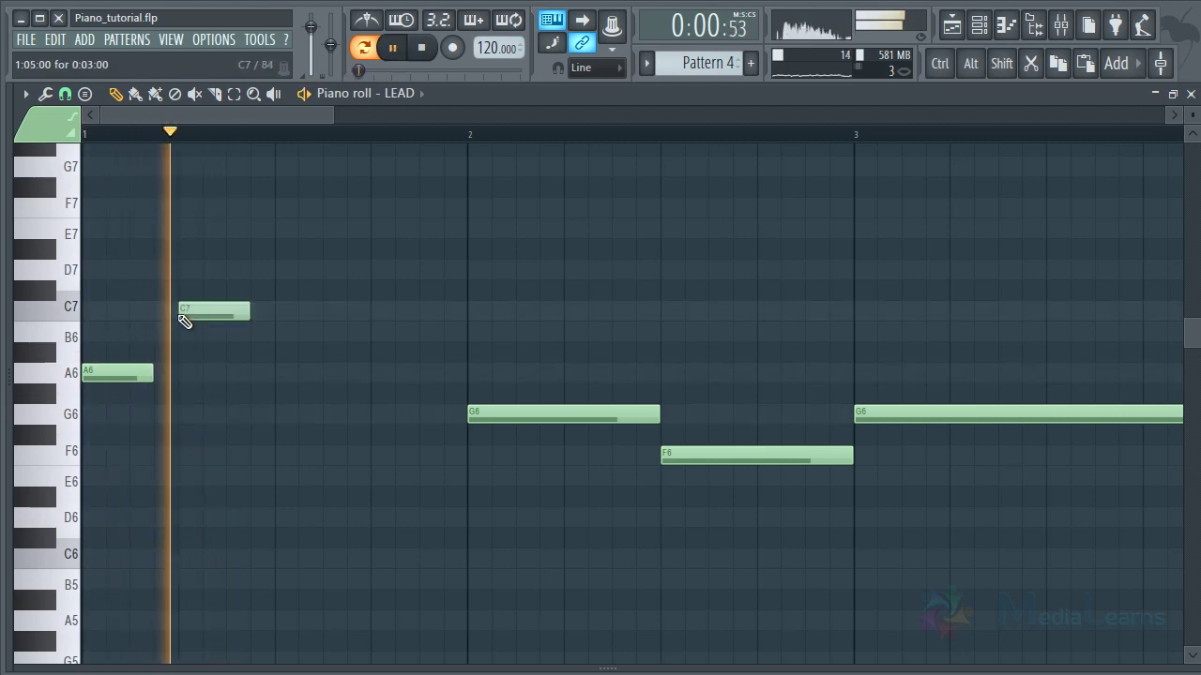
pyautogui.press('space')
pyautogui.click(259, 336)
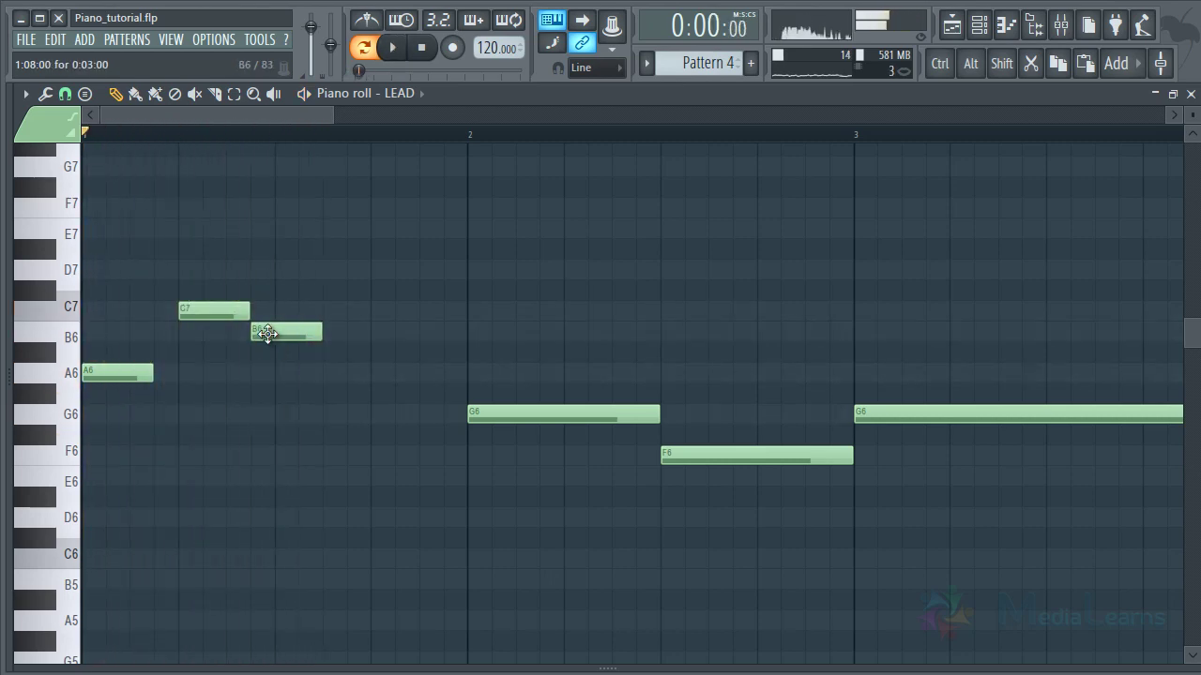
# Step: Replace bar 1's C7 and B6 notes with a two-step D7 at step 5 and a two-step C7 at step 7
pyautogui.moveTo(247, 318); pyautogui.dragTo(238, 343)
pyautogui.press('space')
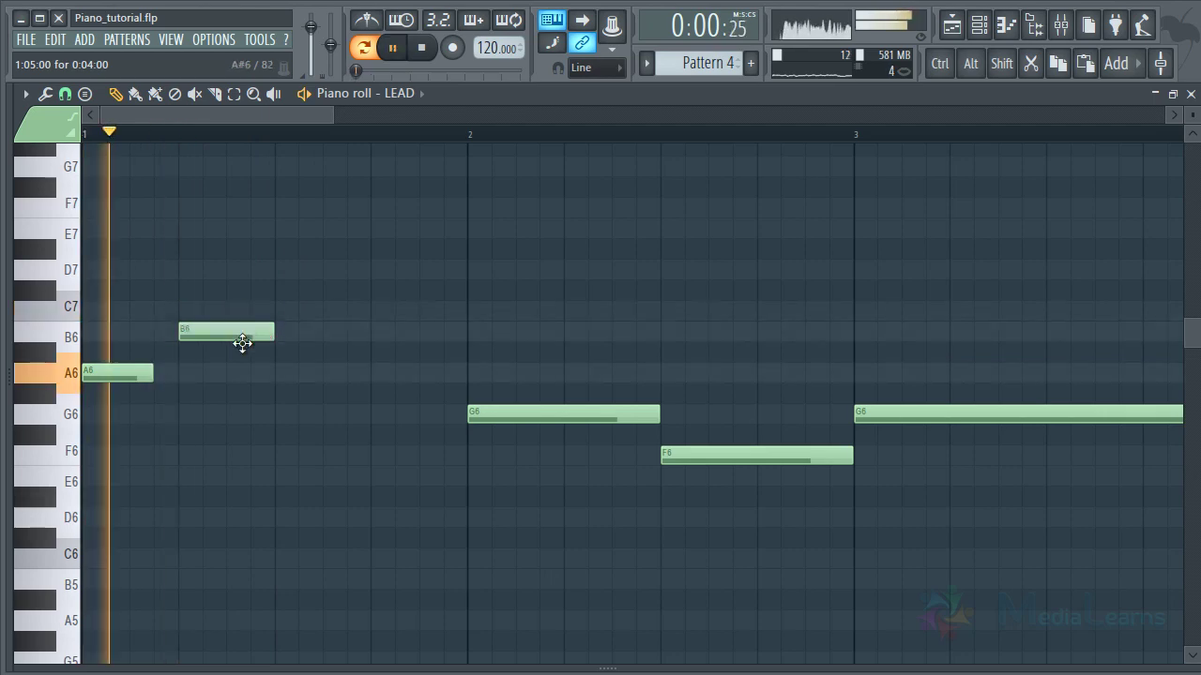
pyautogui.press('space')
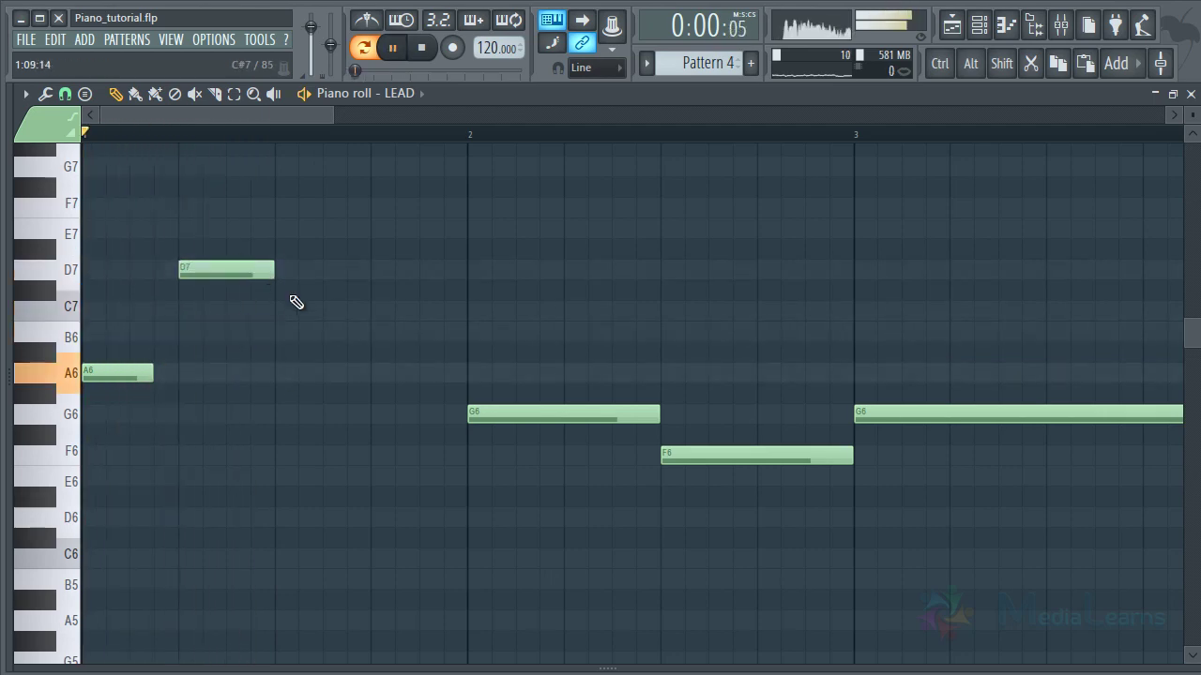
pyautogui.click(279, 312)
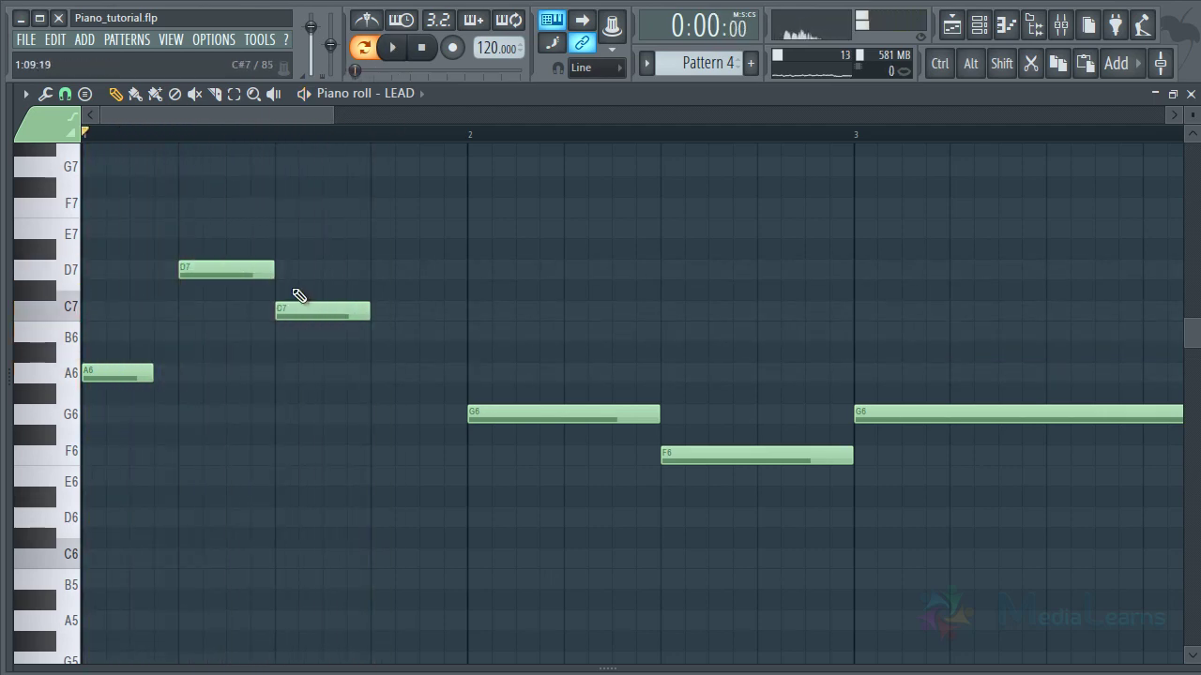
pyautogui.moveTo(272, 270); pyautogui.dragTo(226, 270)
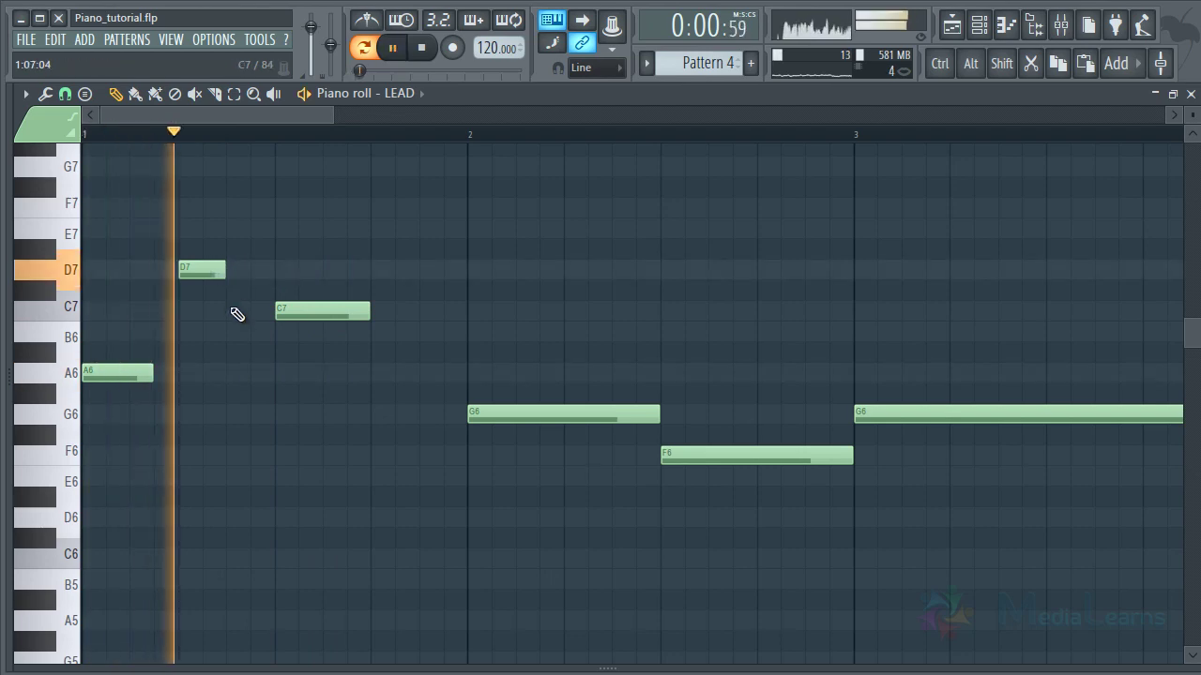
pyautogui.click(230, 314)
pyautogui.press('space')
# Step: Complete bar 1 with two-step A6, G6, A6 and F6 notes at steps 9, 11, 13 and 15
pyautogui.click(284, 331)
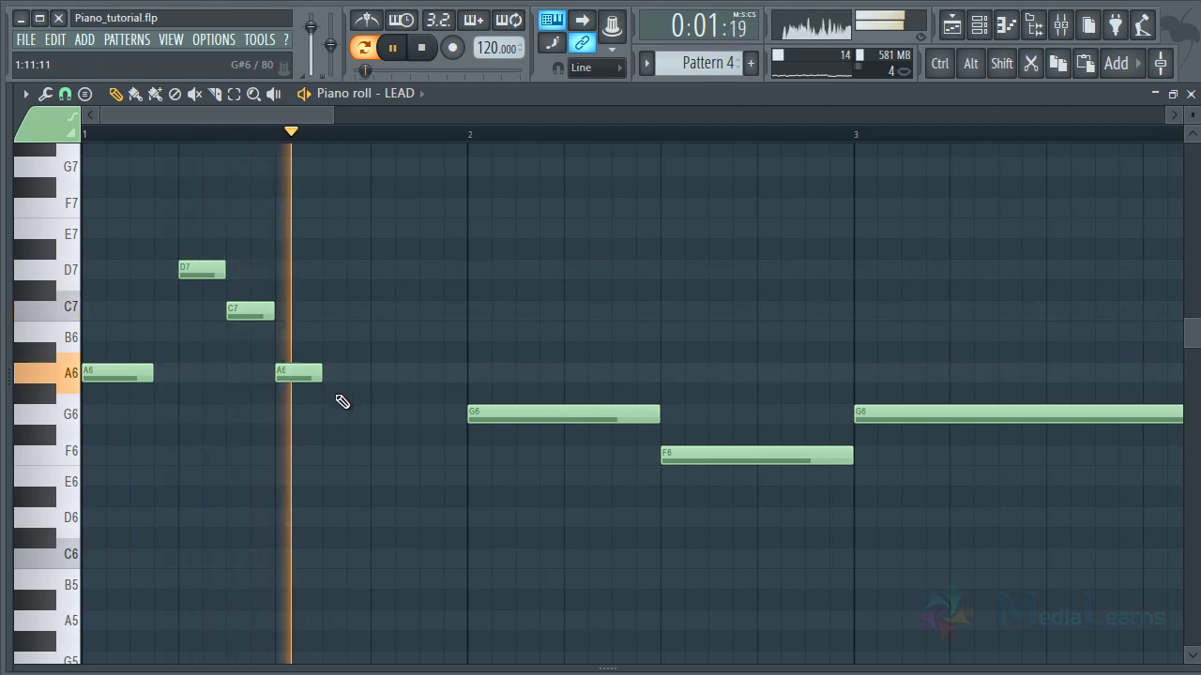
pyautogui.press('space')
pyautogui.click(380, 374)
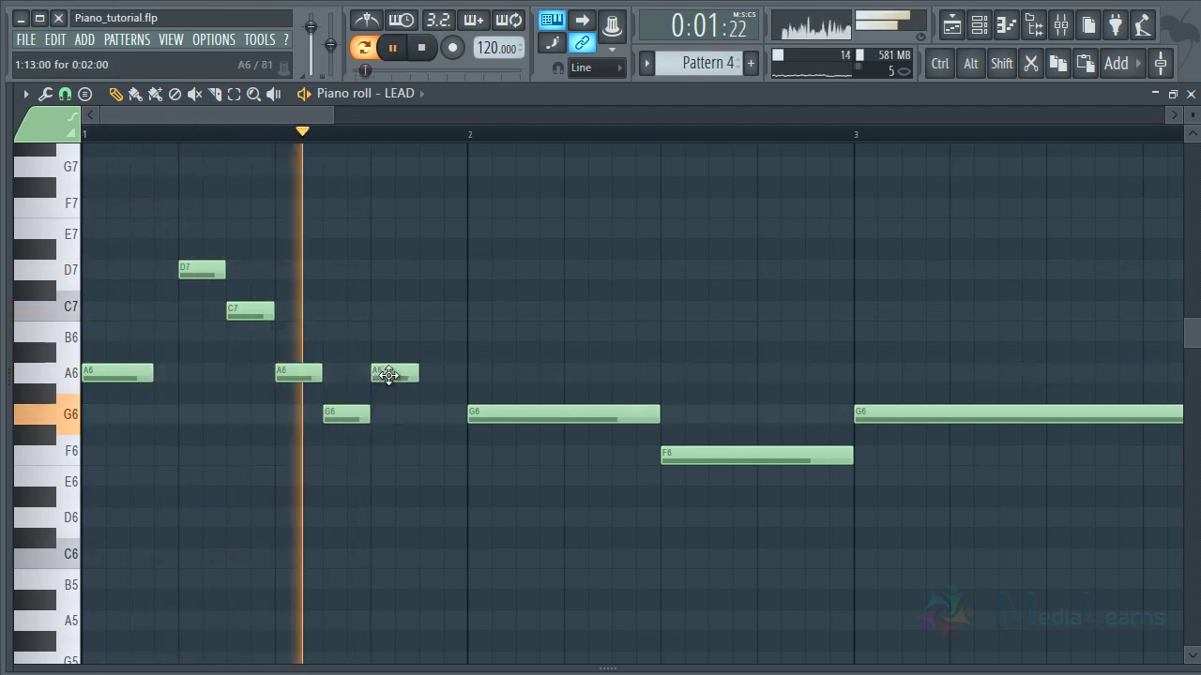
pyautogui.press('space')
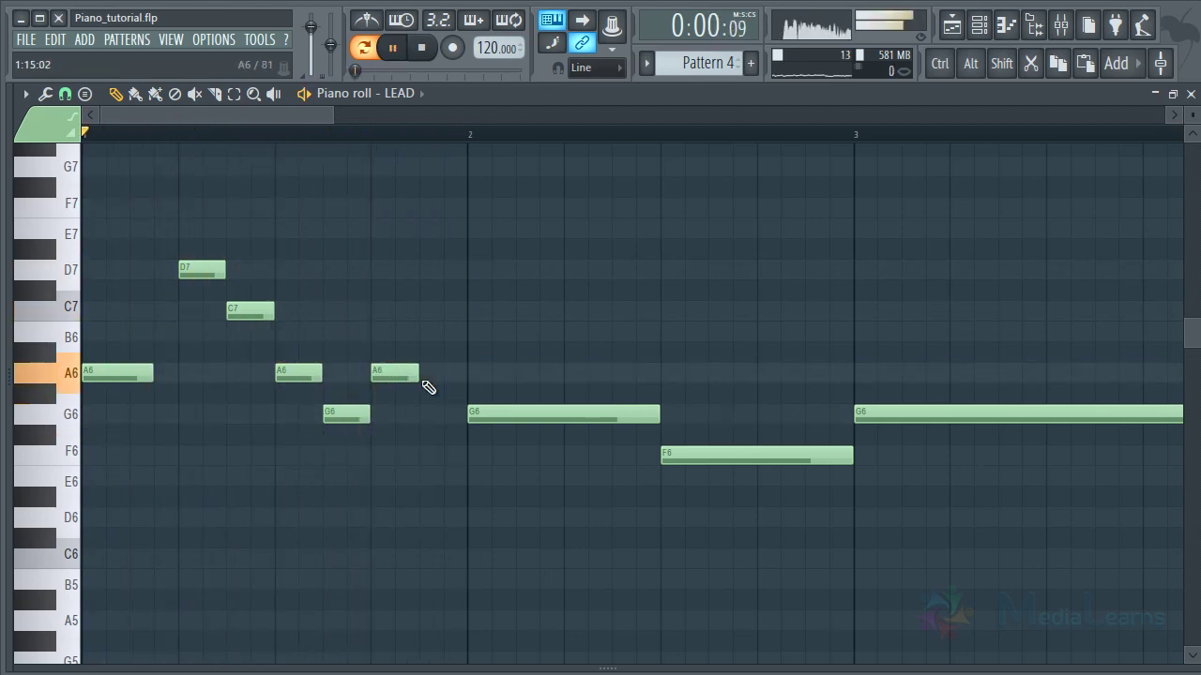
pyautogui.click(424, 456)
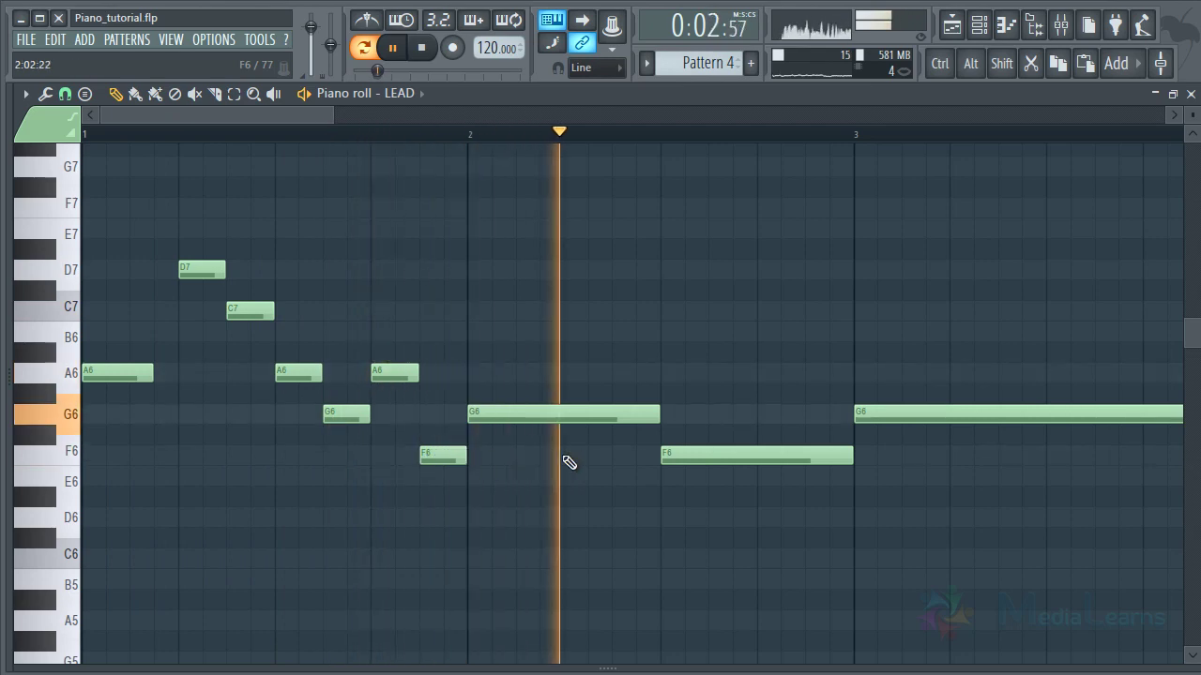
# Step: Shorten bar 2's G6 to four steps and add a four-step A6 right after it
pyautogui.press('space')
pyautogui.moveTo(573, 420); pyautogui.dragTo(563, 419)
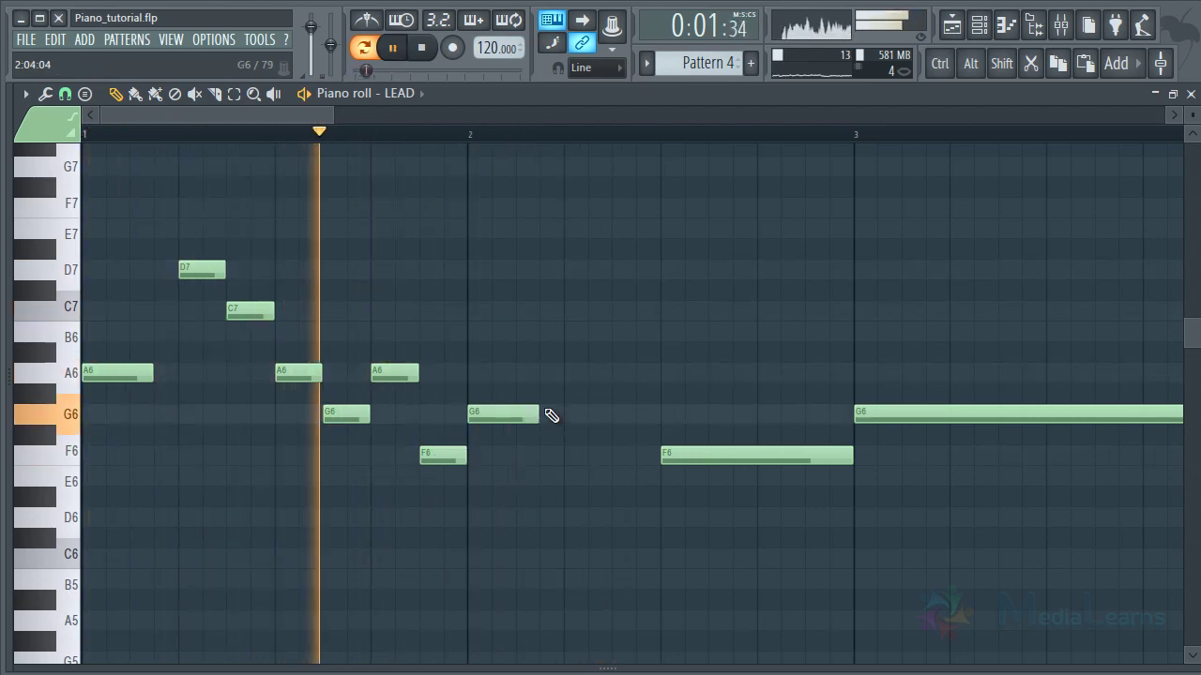
pyautogui.click(573, 374)
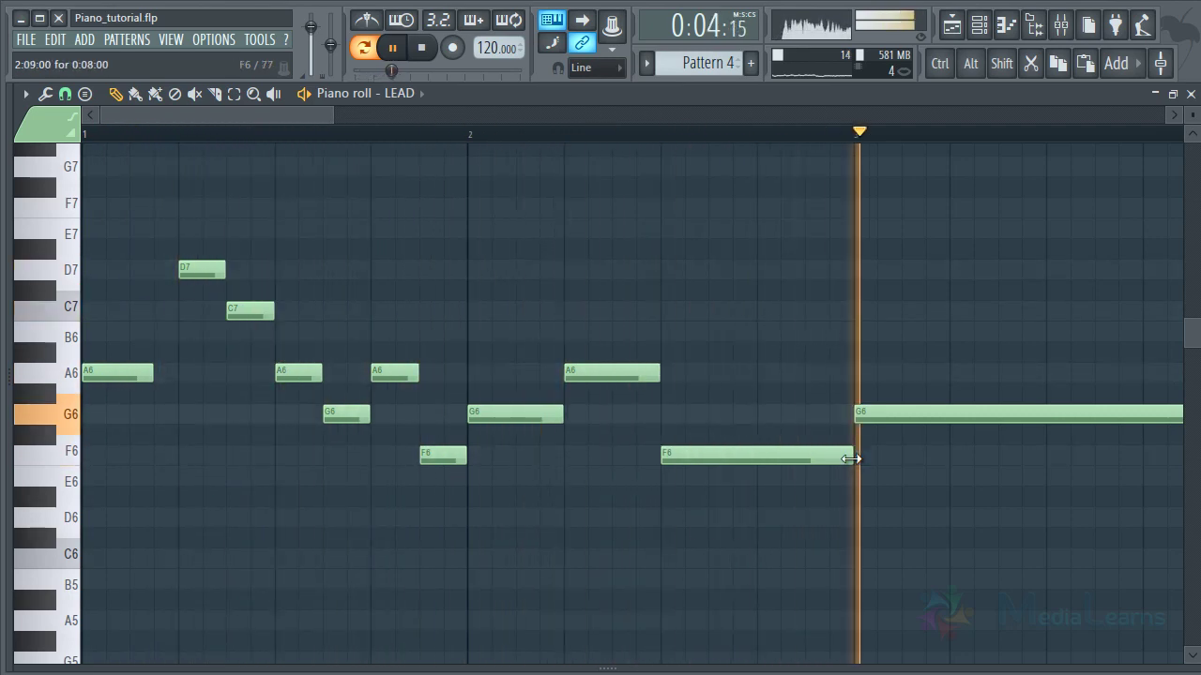
# Step: Play the melody over the chords and review how bars 1 and 2 lead into the following bars
pyautogui.scroll(-2, 468, 152)
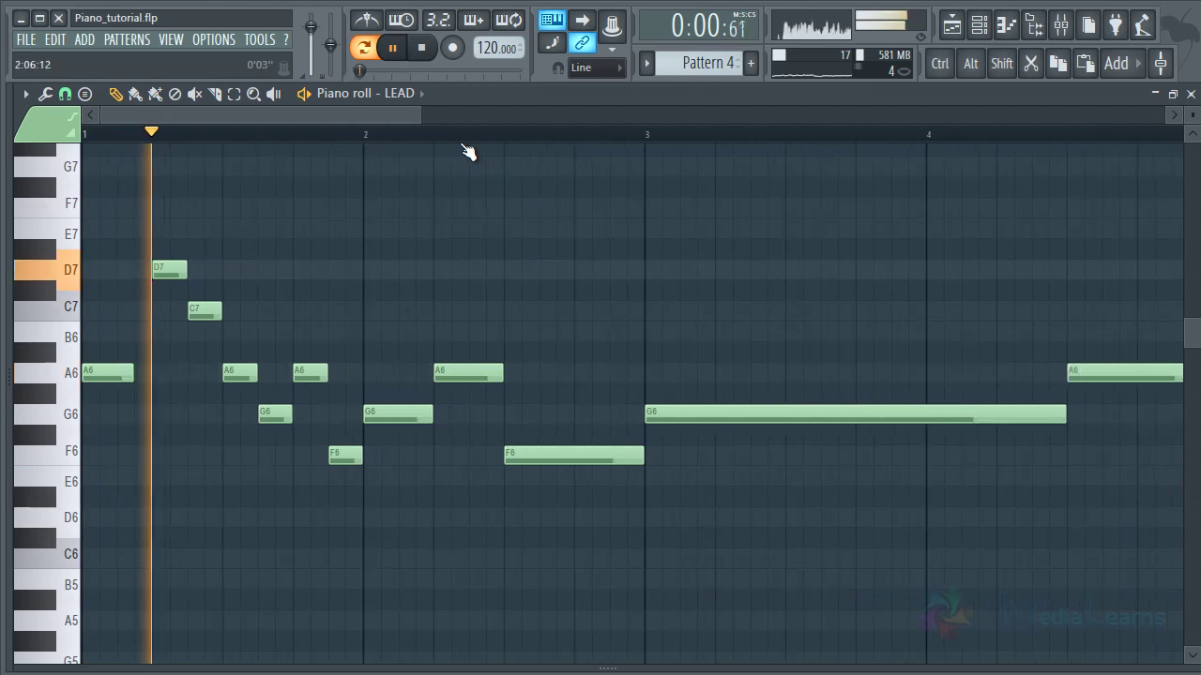
pyautogui.press('space')
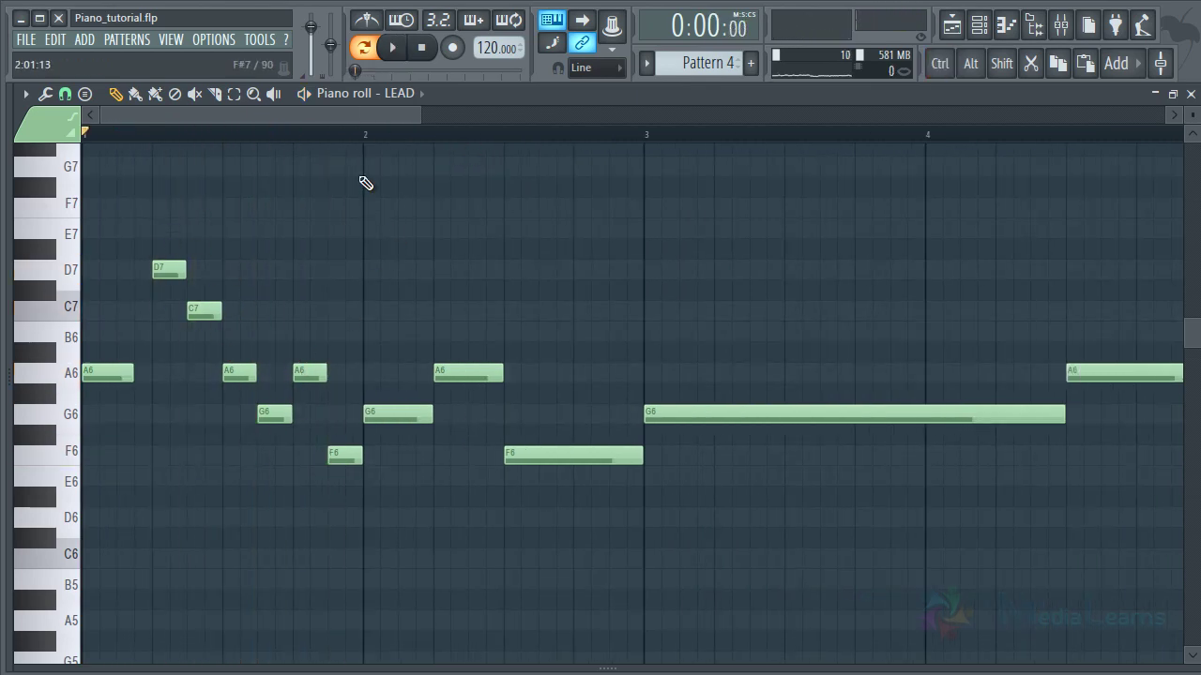
pyautogui.scroll(1, 366, 140)
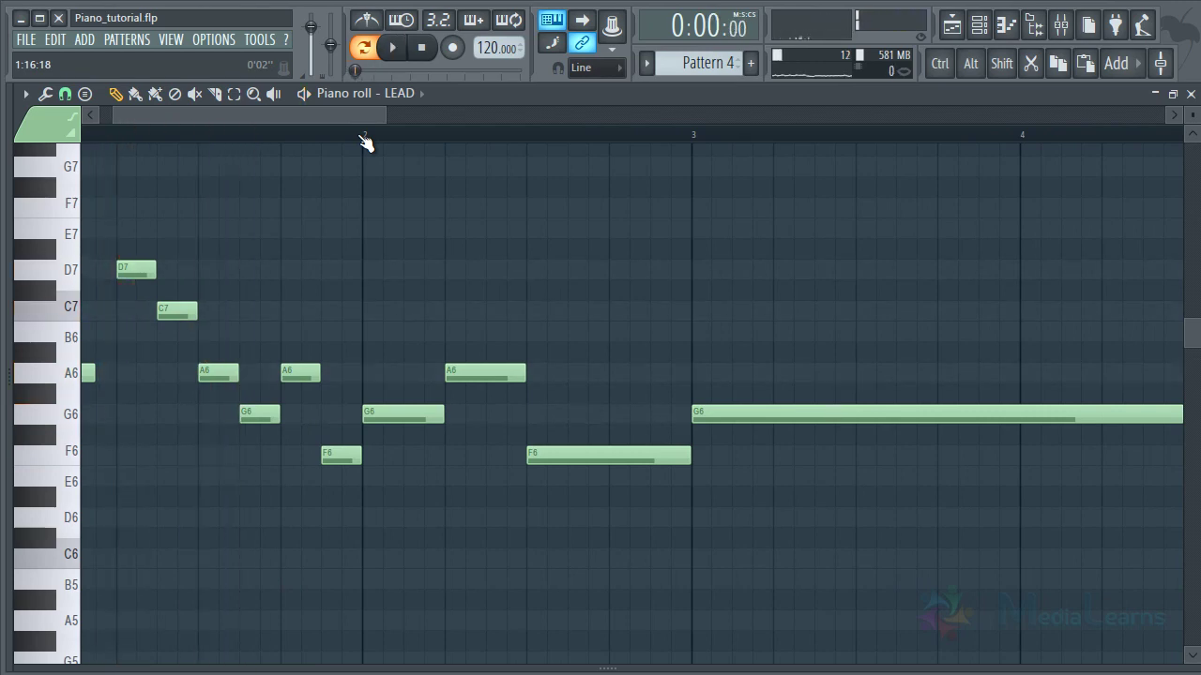
pyautogui.scroll(-3, 366, 141)
pyautogui.scroll(2, 368, 141)
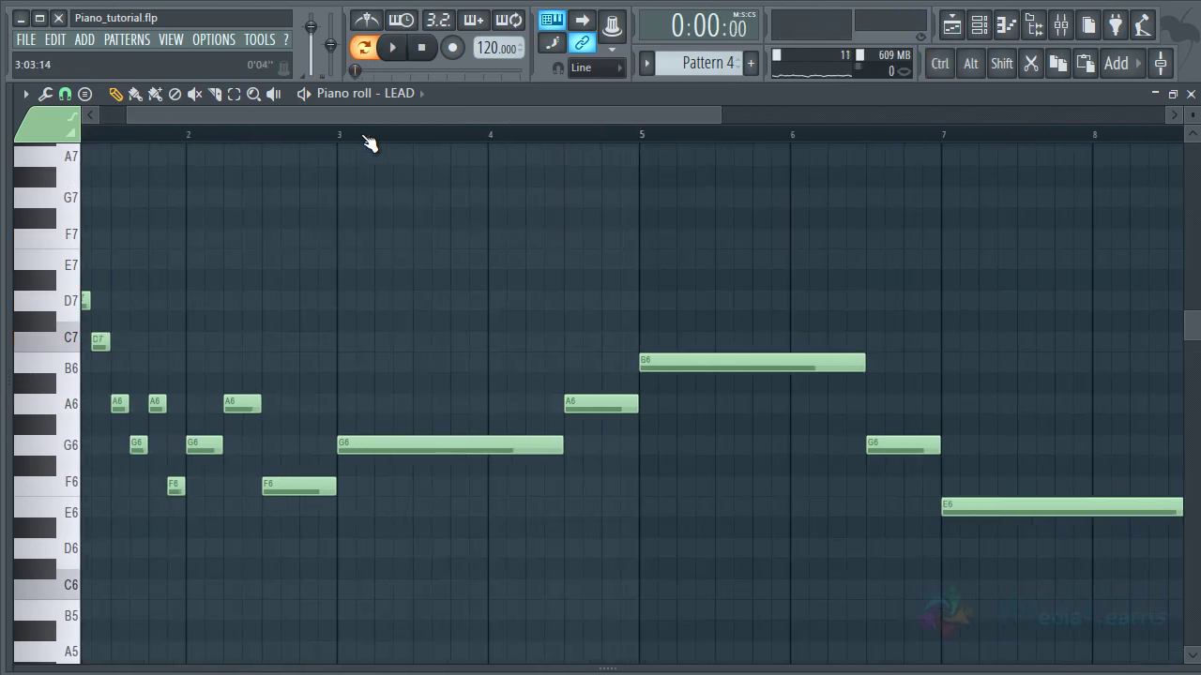
pyautogui.press('space')
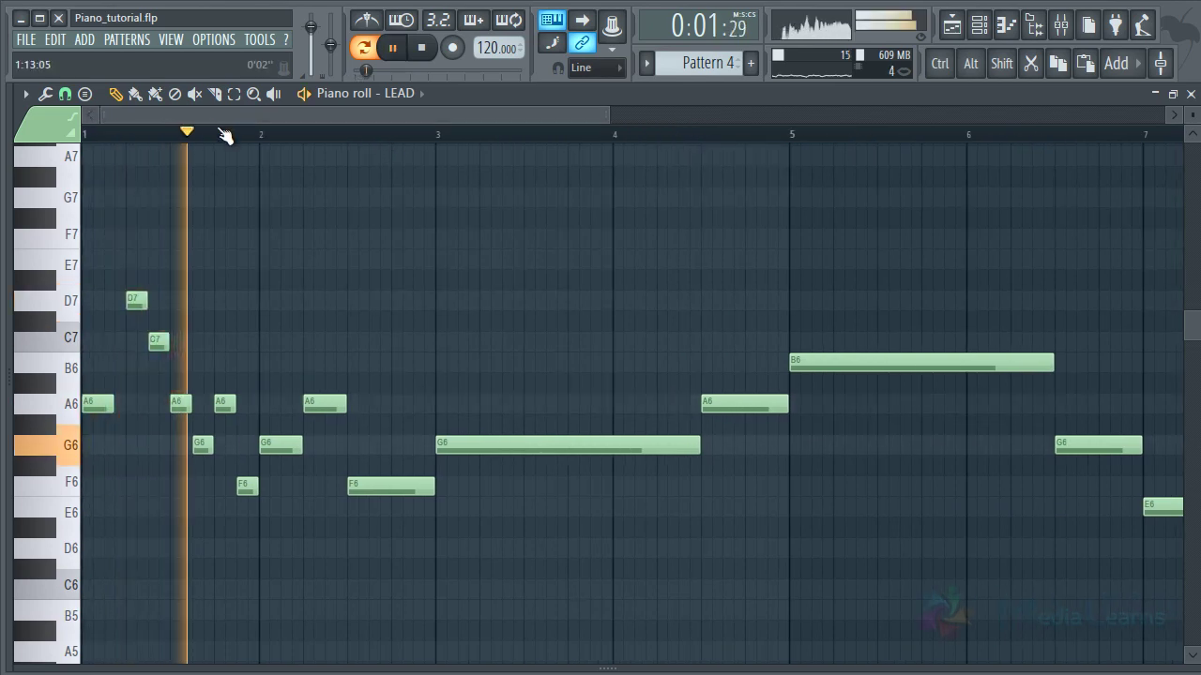
pyautogui.scroll(3, 233, 131)
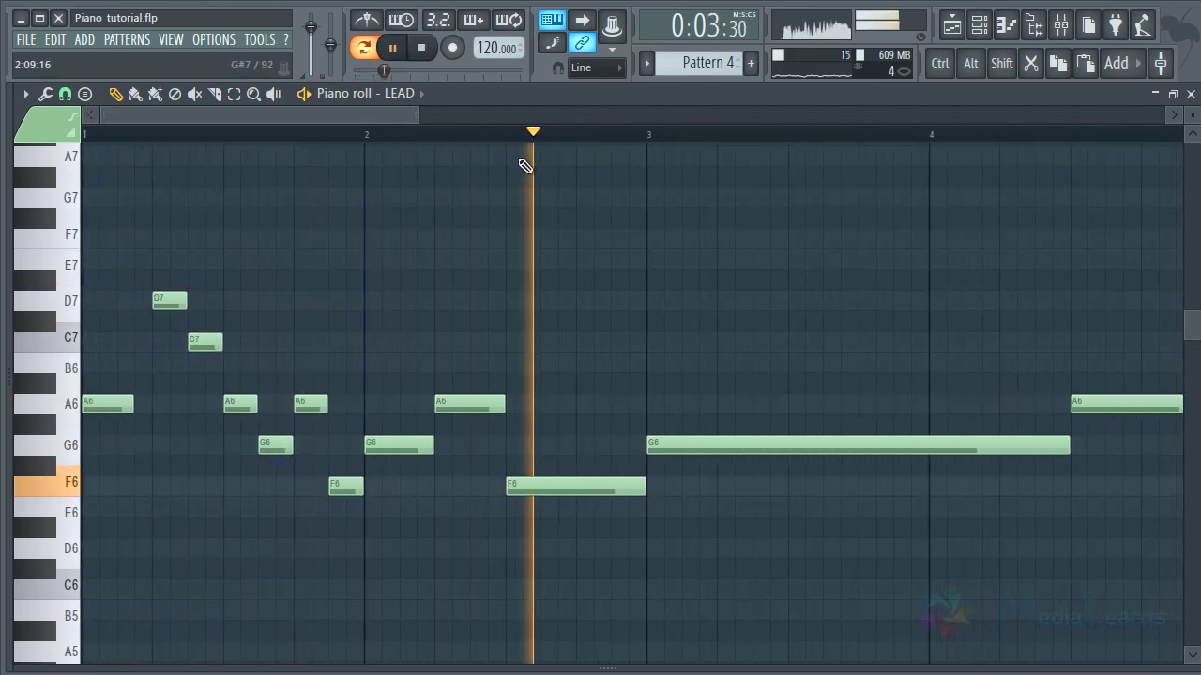
pyautogui.scroll(-2, 536, 134)
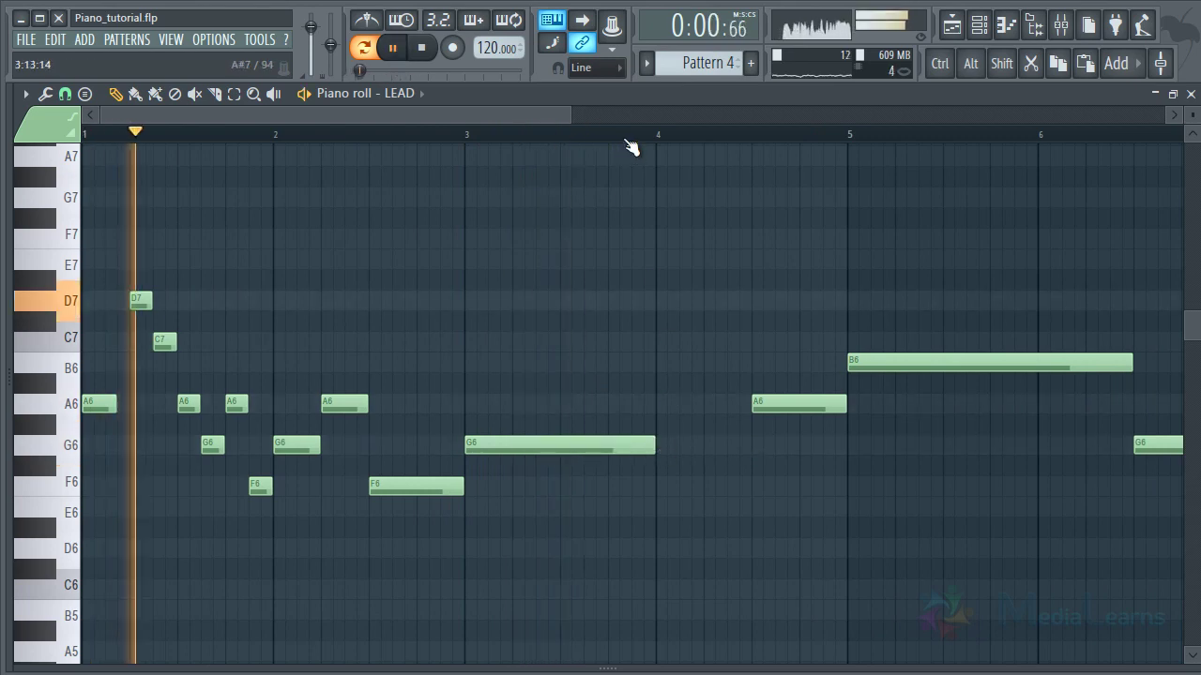
# Step: Shorten bar 3's G6 to one bar and try two-step A6, B6, A6 and G6 notes in bar 4's first half
pyautogui.scroll(3, 633, 145)
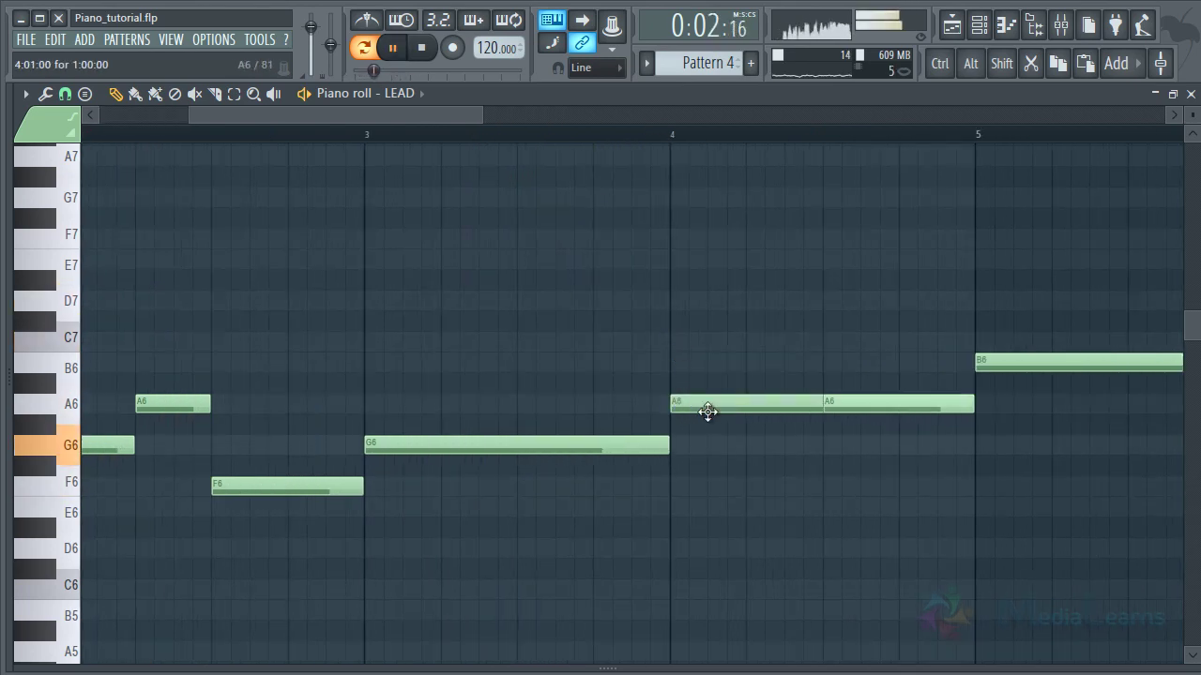
pyautogui.rightClick(758, 405)
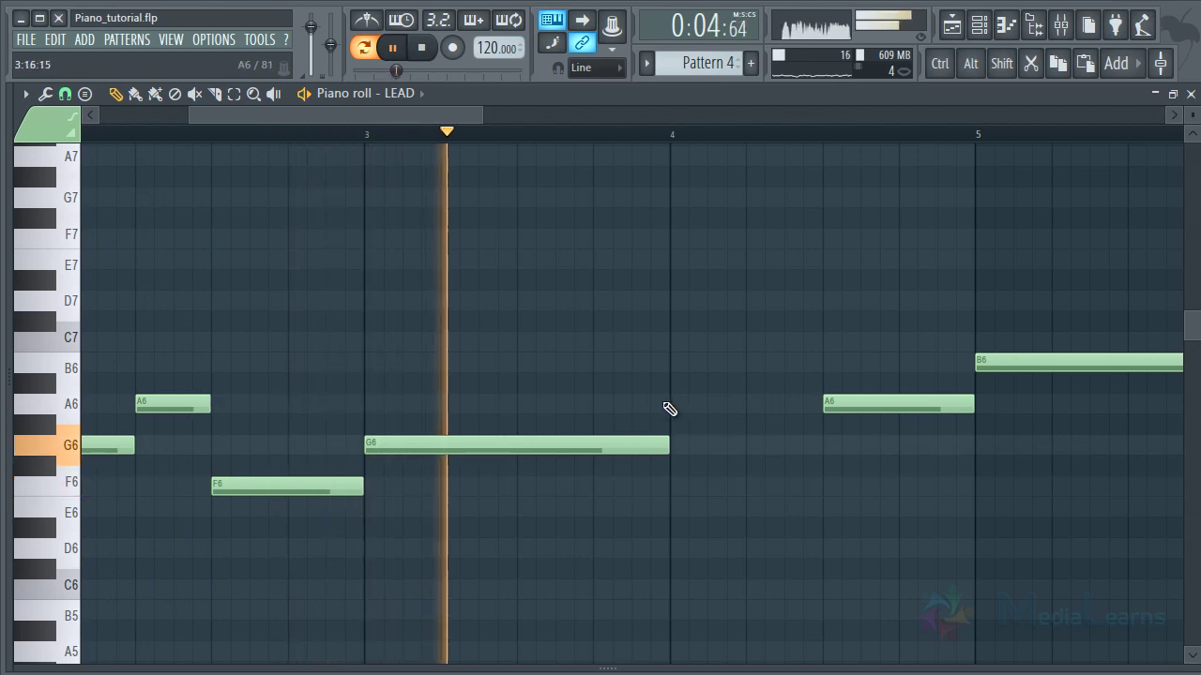
pyautogui.click(718, 403)
pyautogui.moveTo(747, 405); pyautogui.dragTo(712, 404)
pyautogui.press('space')
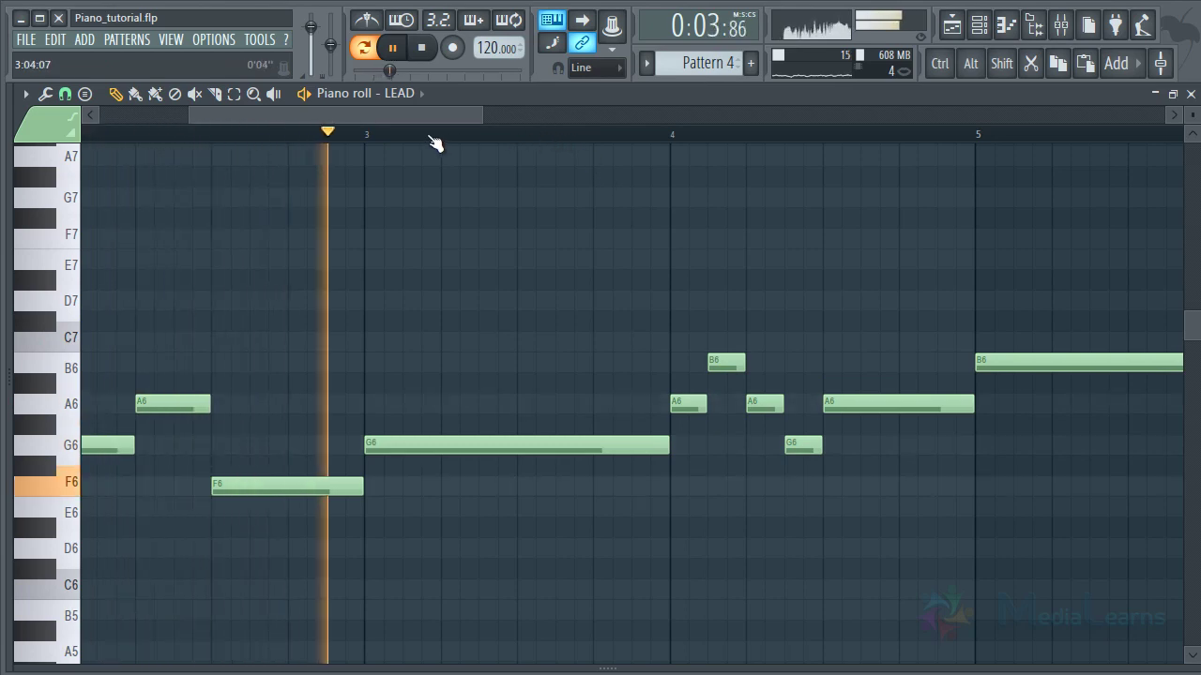
# Step: Reshape bars 3 and 4 as a twelve-step G6, a four-step A6 and an eight-step G6, and listen to the result
pyautogui.press('space')
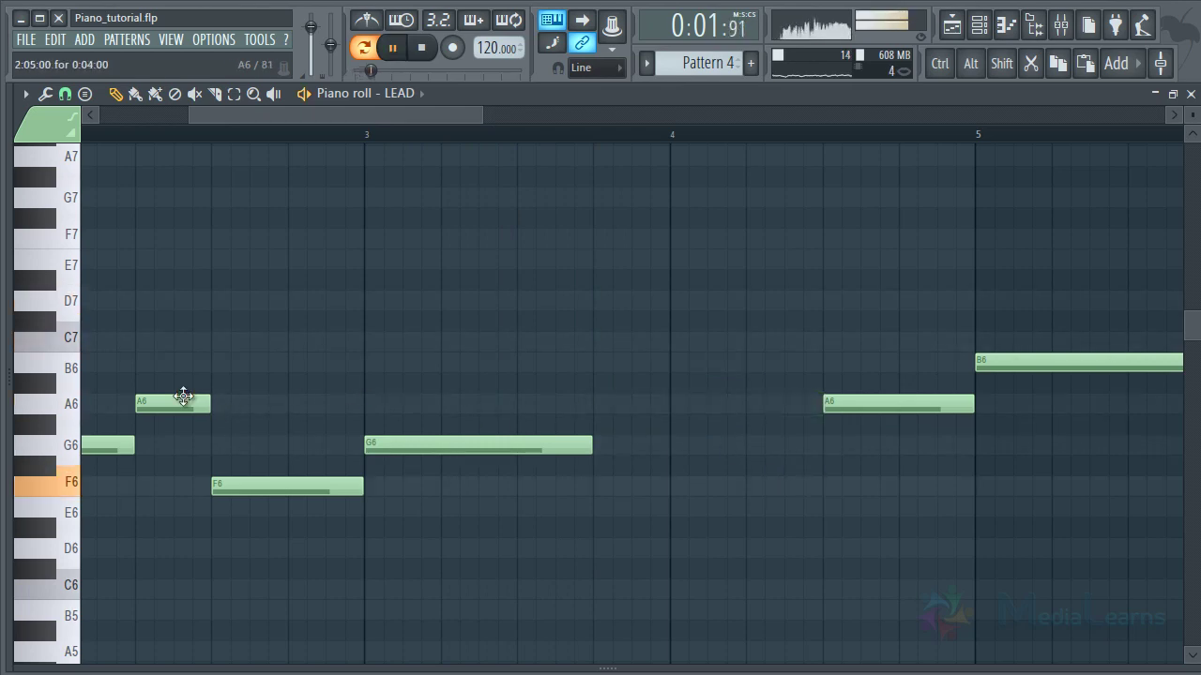
pyautogui.click(634, 405)
pyautogui.click(708, 446)
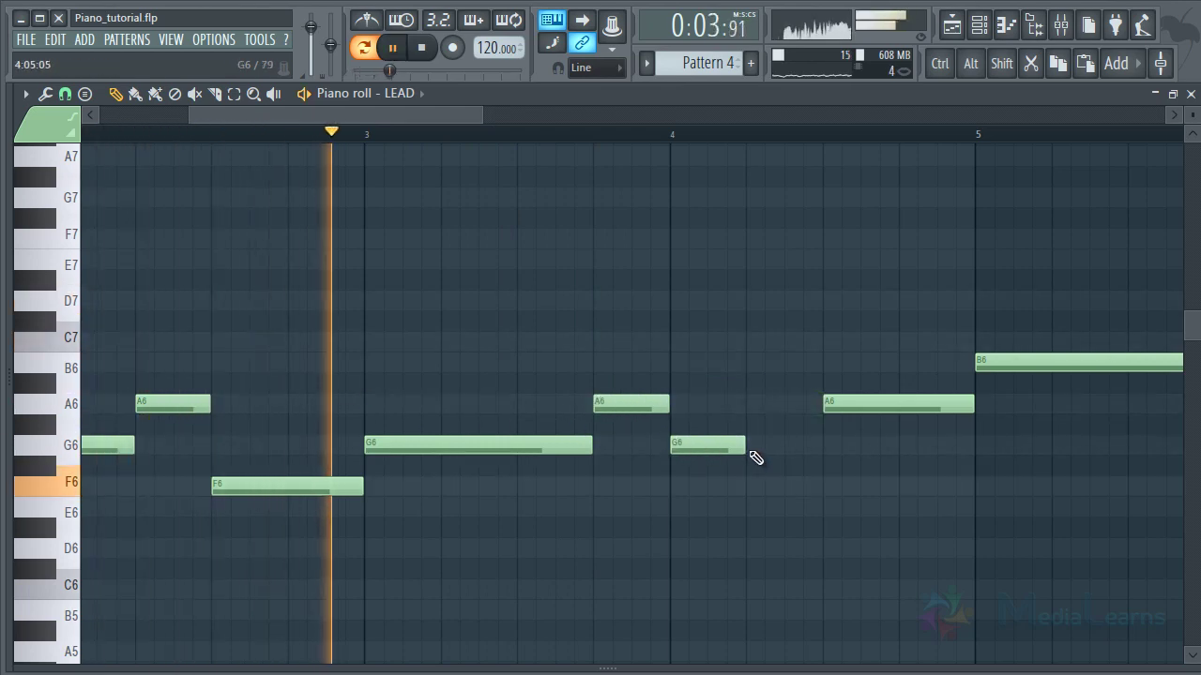
pyautogui.moveTo(747, 449); pyautogui.dragTo(821, 448)
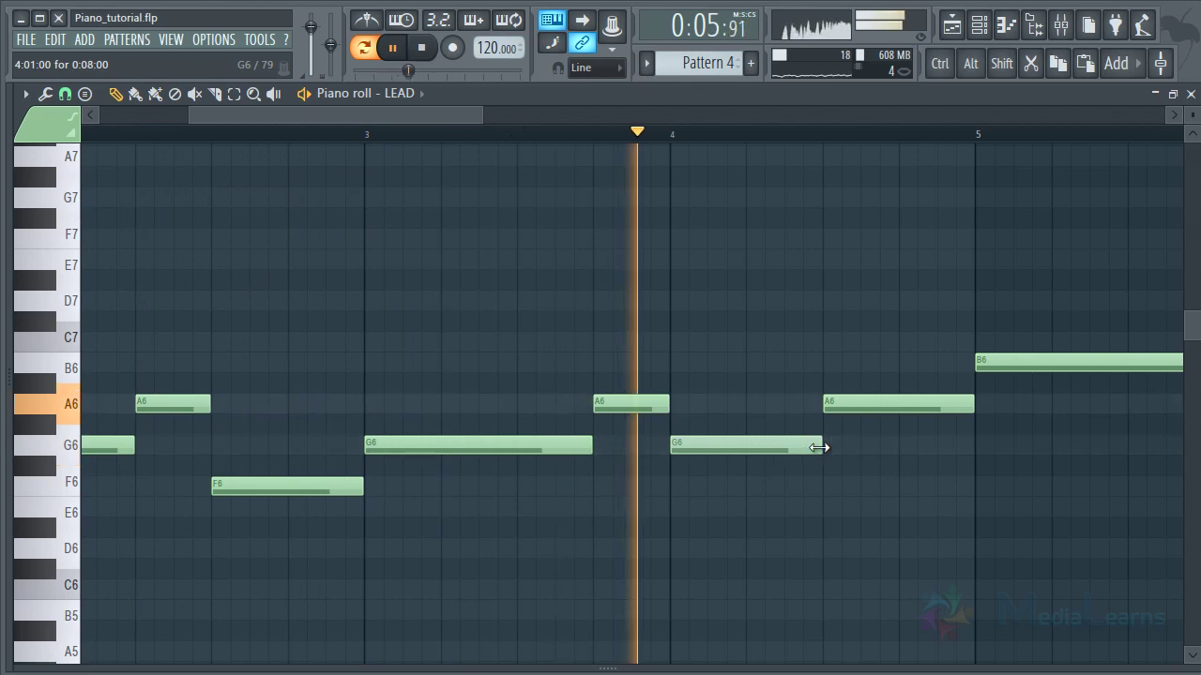
pyautogui.scroll(-4, 480, 140)
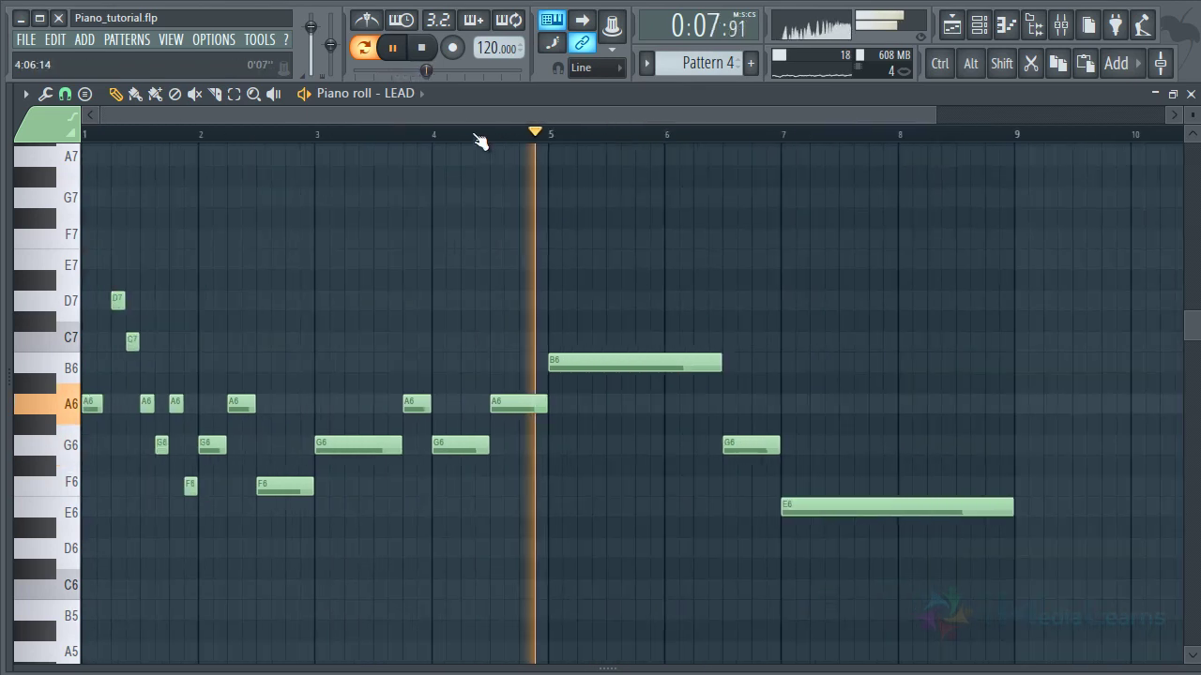
pyautogui.scroll(2, 480, 139)
pyautogui.press('space')
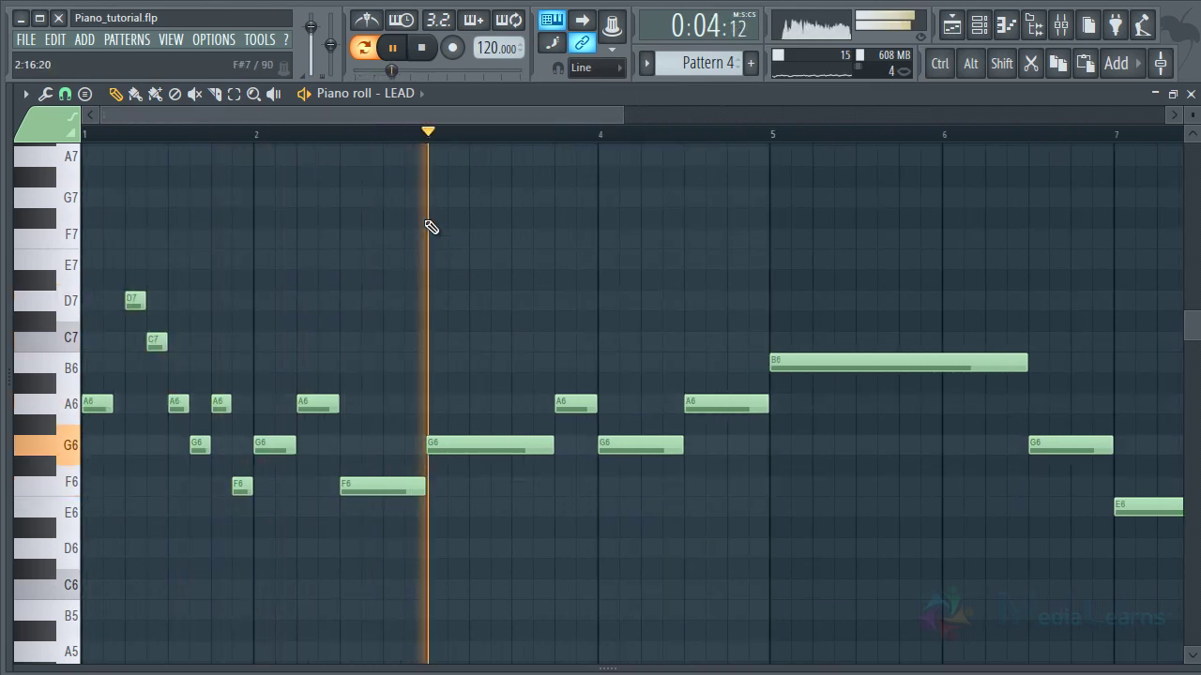
pyautogui.press('space')
pyautogui.press('space')
# Step: Shorten bar 2's F6 to six steps and fill the gap before bar 3 with a two-step E6
pyautogui.scroll(1, 361, 169)
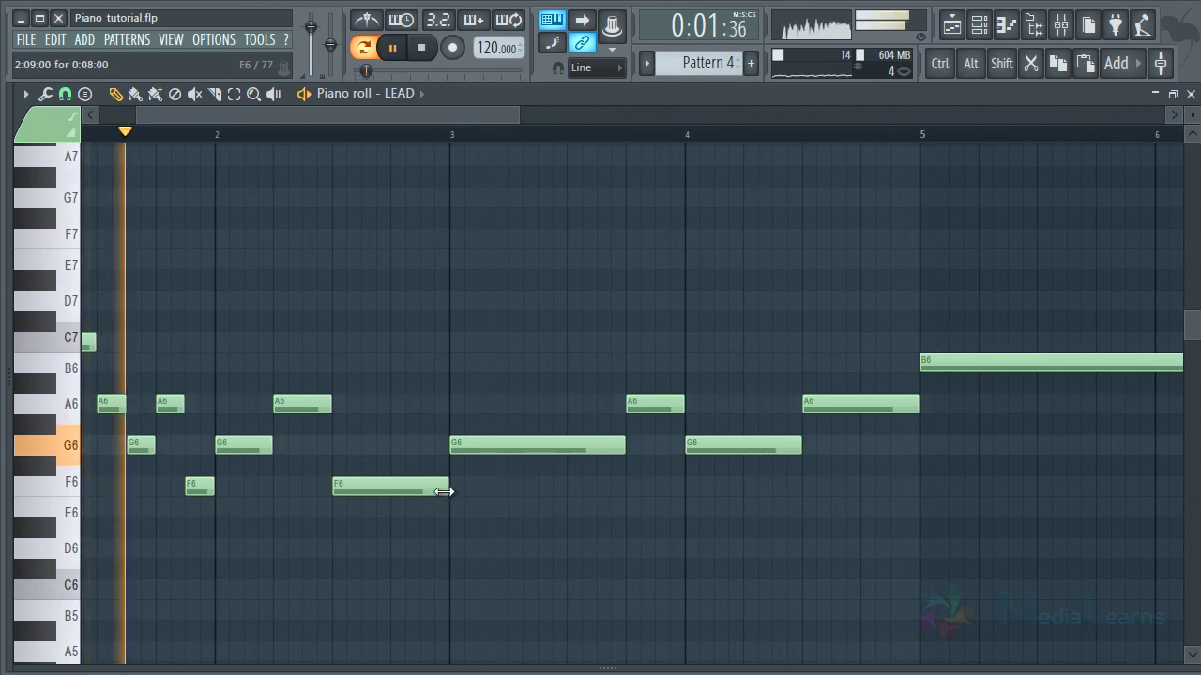
pyautogui.moveTo(445, 491); pyautogui.dragTo(421, 507)
pyautogui.click(420, 507)
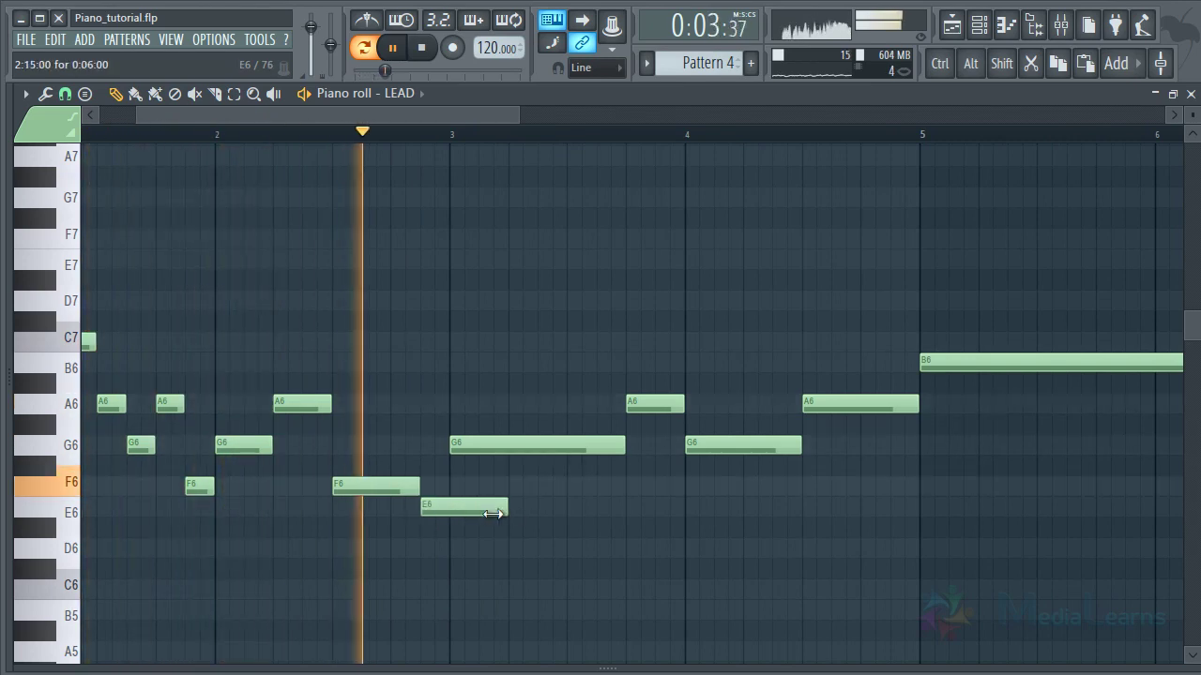
pyautogui.moveTo(505, 510); pyautogui.dragTo(463, 519)
pyautogui.press('space')
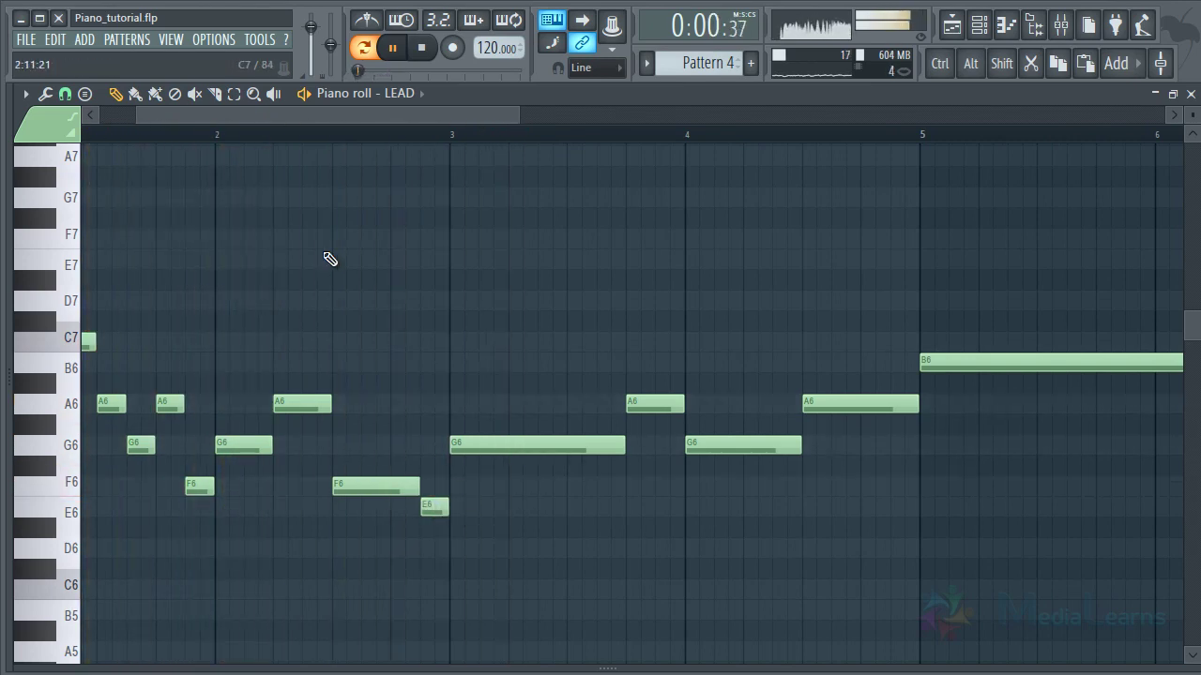
# Step: Listen to the edited melody from the start of bar 1 through the sustained notes in the later bars
pyautogui.scroll(3, 303, 140)
pyautogui.moveTo(224, 134); pyautogui.dragTo(39, 145)
pyautogui.press('space')
pyautogui.click(39, 136)
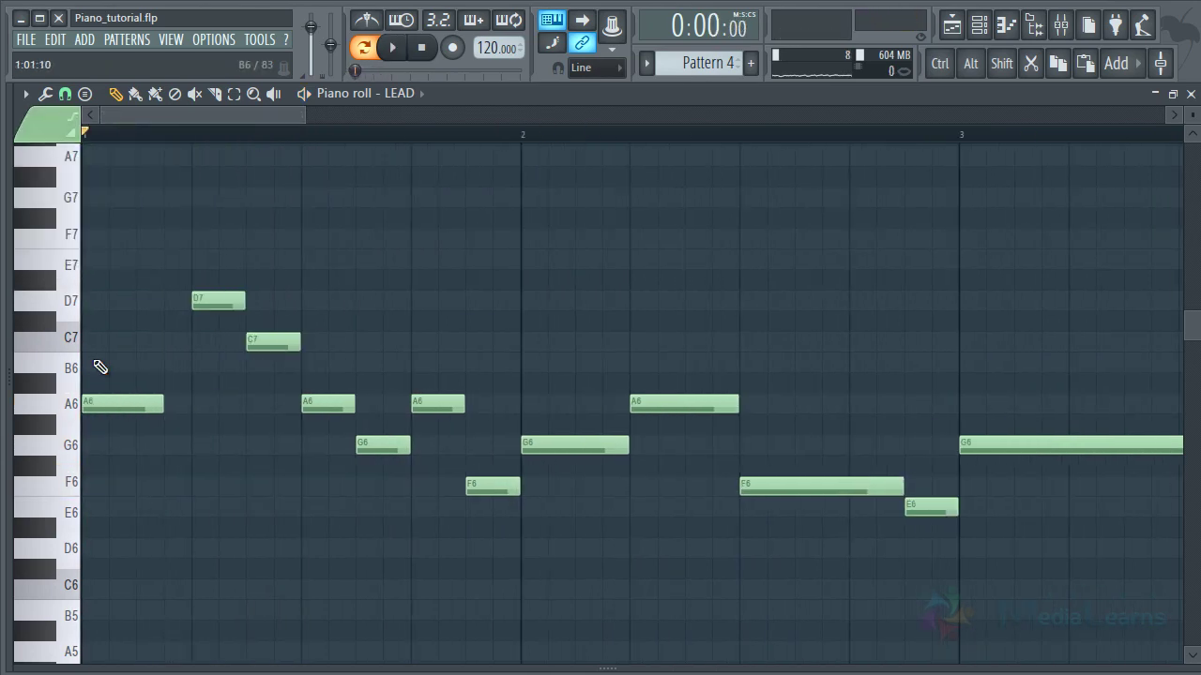
pyautogui.press('space')
pyautogui.scroll(-2, 335, 143)
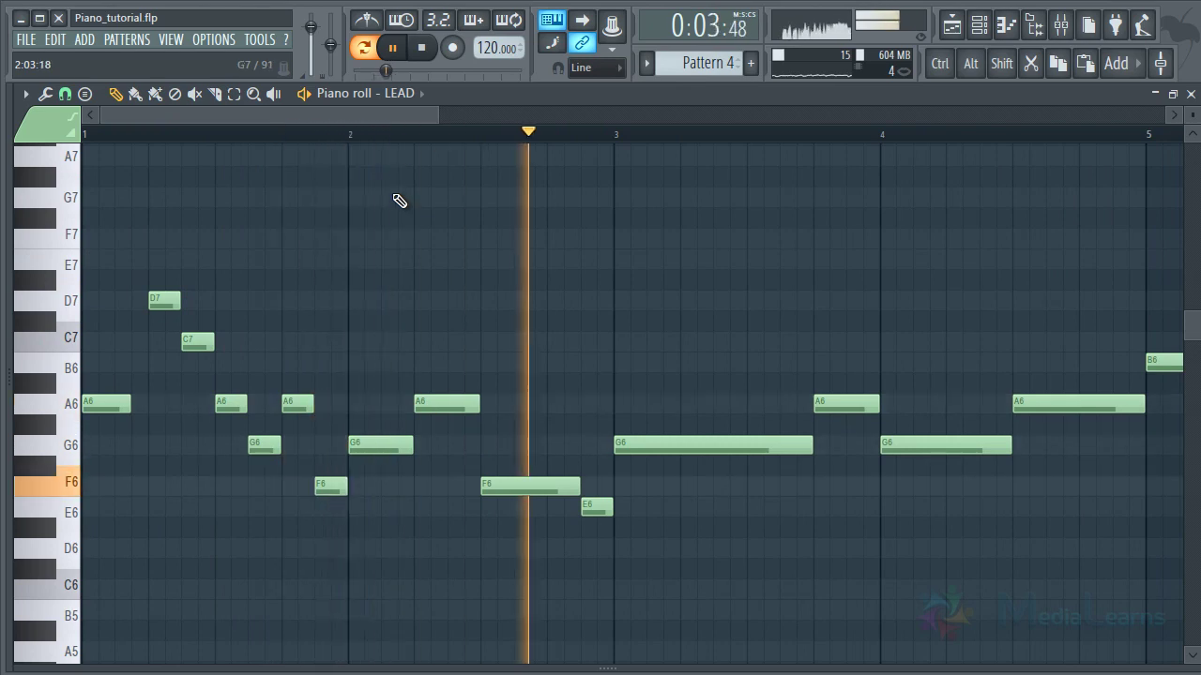
pyautogui.scroll(-4, 403, 148)
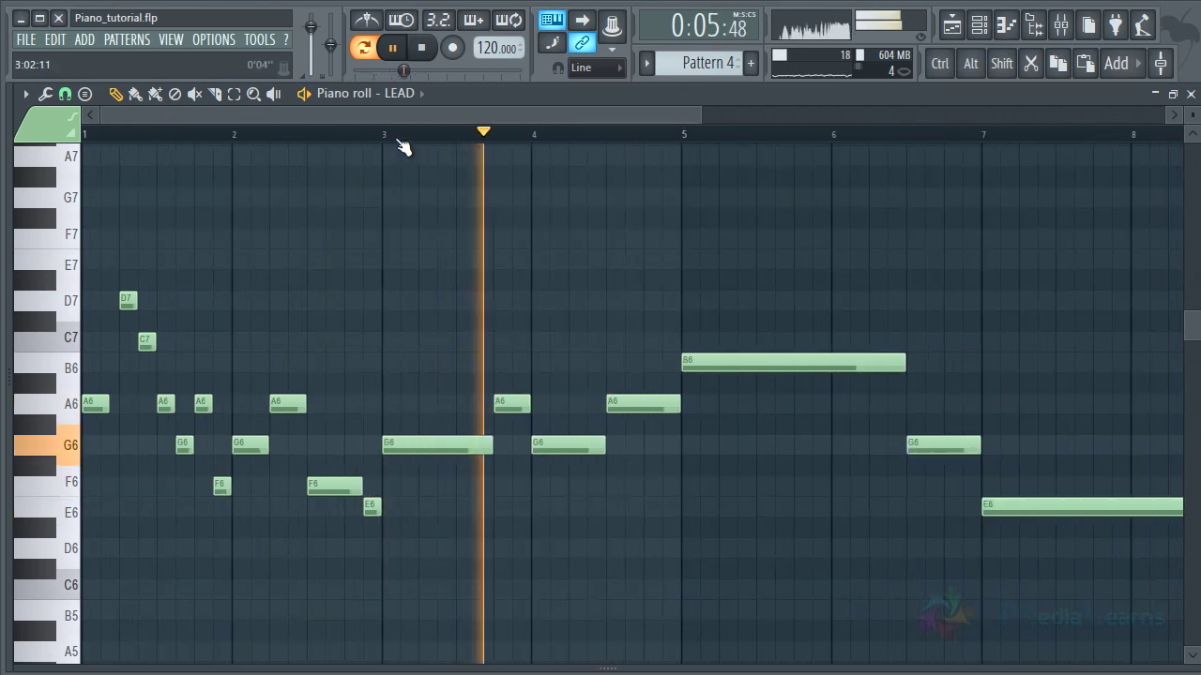
# Step: Set the playback start to bar 4 and delete the A6 in bar 4's second half and the long B6 in bar 5
pyautogui.click(537, 137)
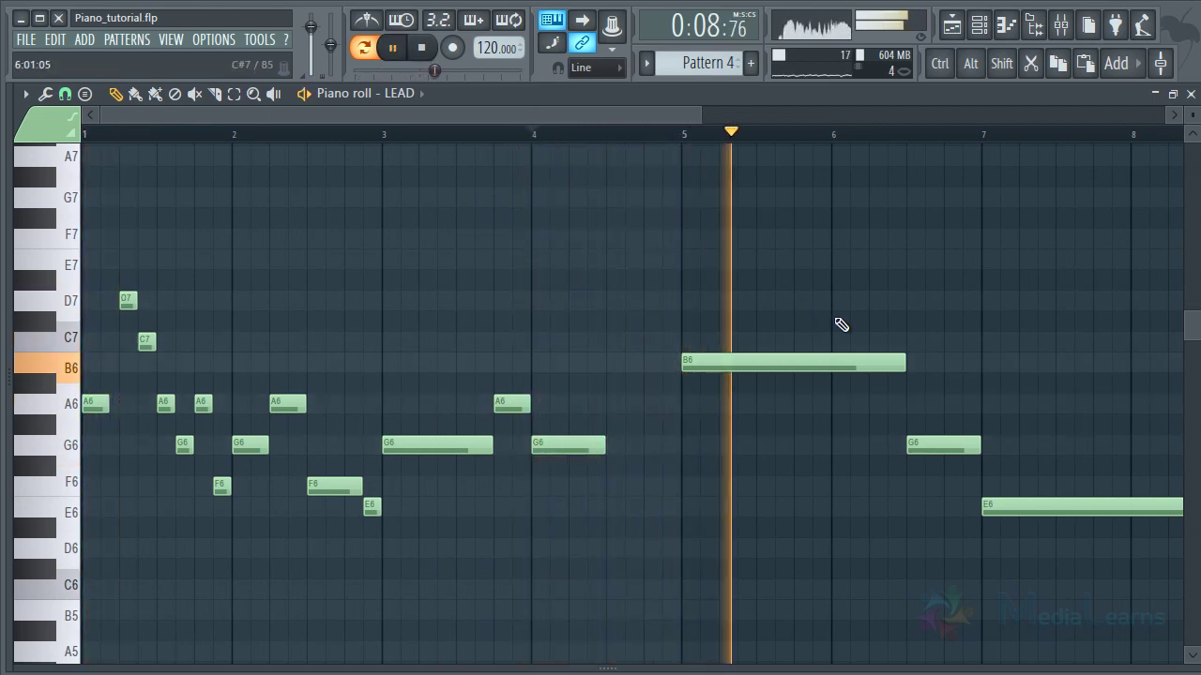
pyautogui.press('space')
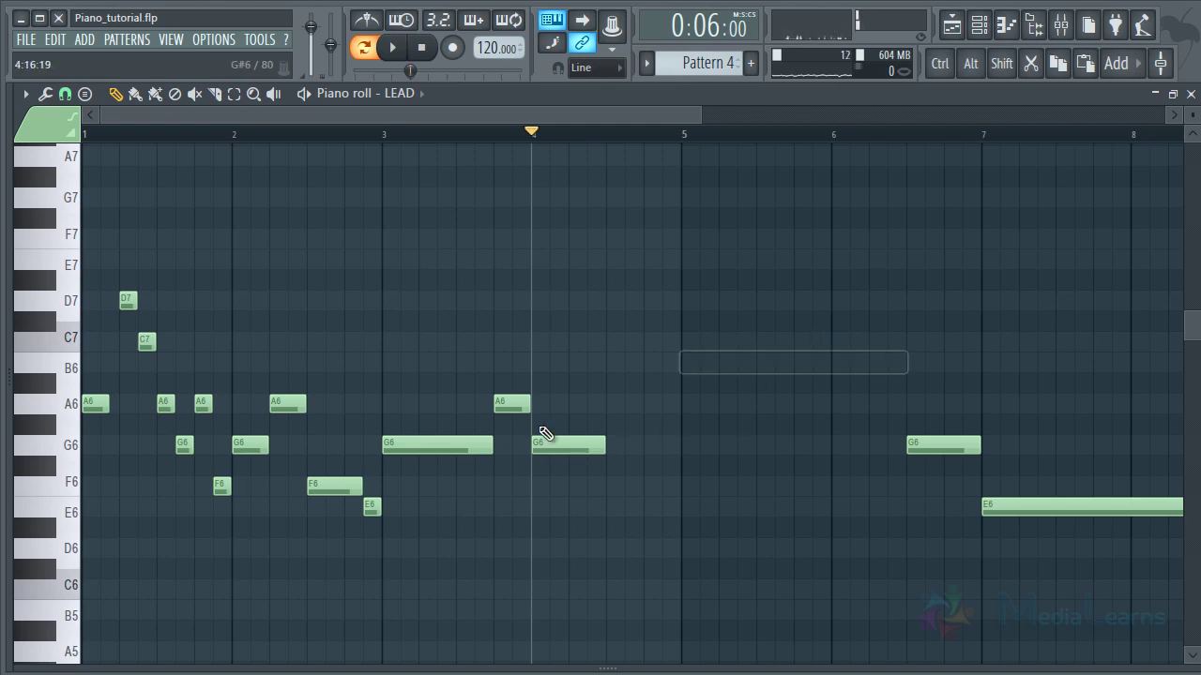
# Step: Copy the melody phrase from bars 1 and 2 to bar 5, raised two semitones to start on B6, and play it from bar 4
pyautogui.moveTo(341, 270); pyautogui.dragTo(83, 610)
pyautogui.moveTo(94, 404)
pyautogui.mouseDown()
pyautogui.moveTo(702, 319)
pyautogui.moveTo(691, 364)
pyautogui.mouseUp()
pyautogui.press('space')
pyautogui.click(857, 293)
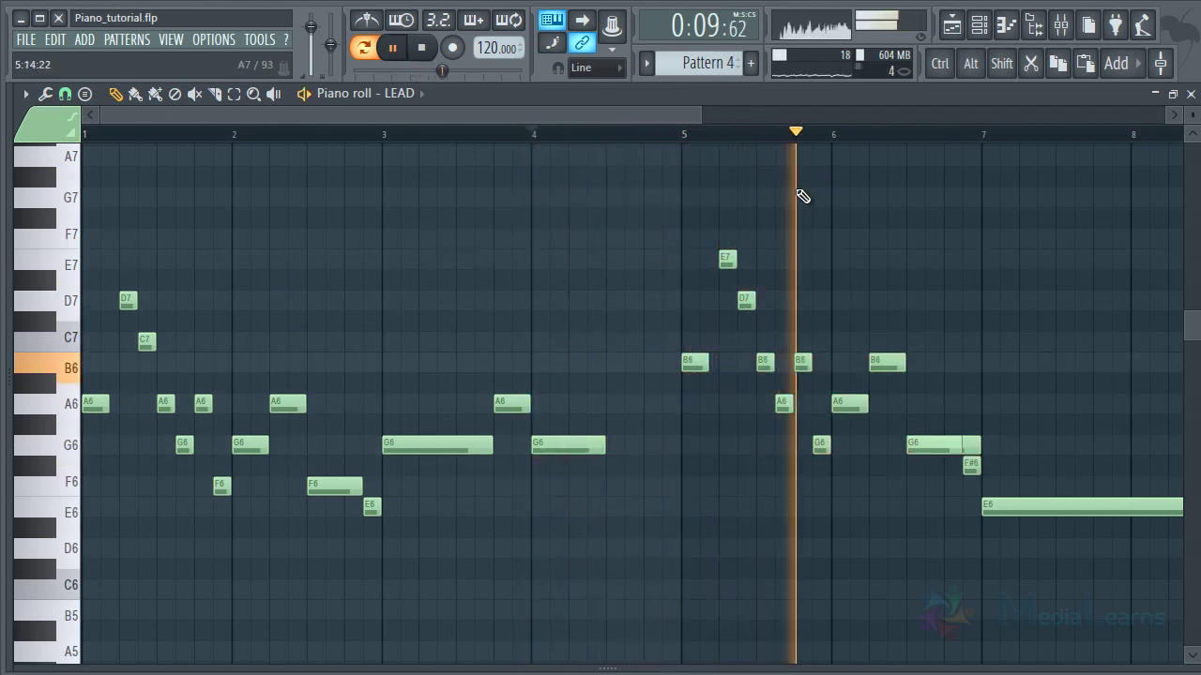
pyautogui.press('space')
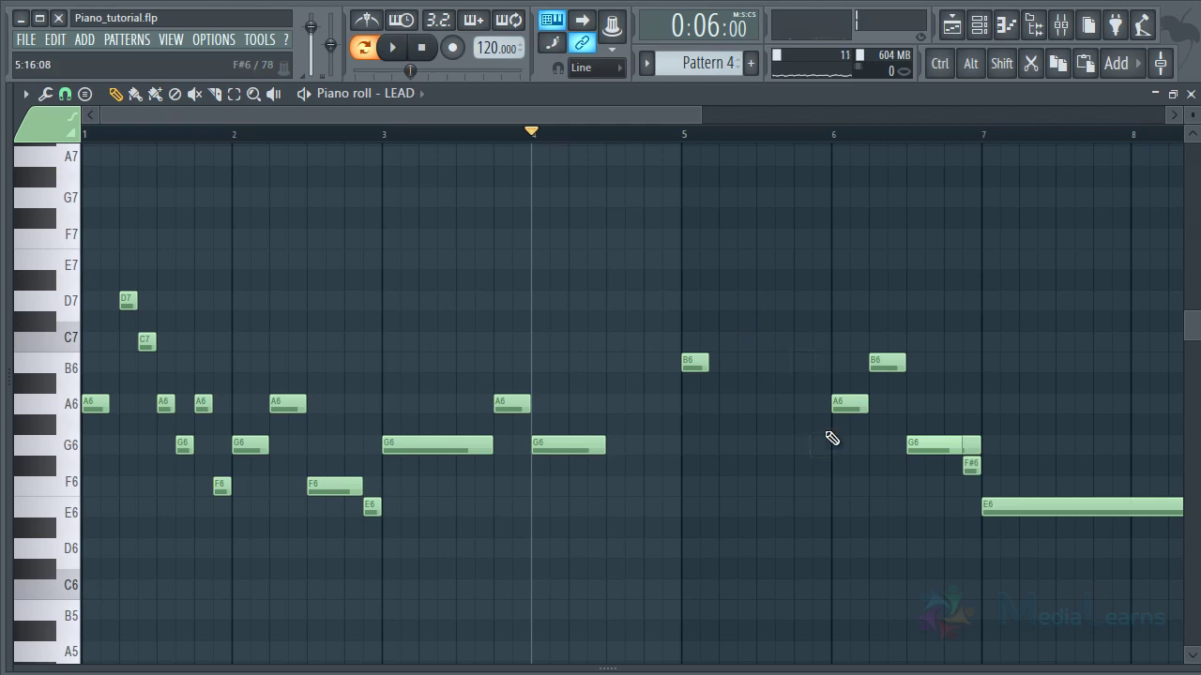
# Step: Add a two-step C7 and a two-step B6 on bar 5's second and third beats and play the phrase from bar 4
pyautogui.scroll(5, 867, 157)
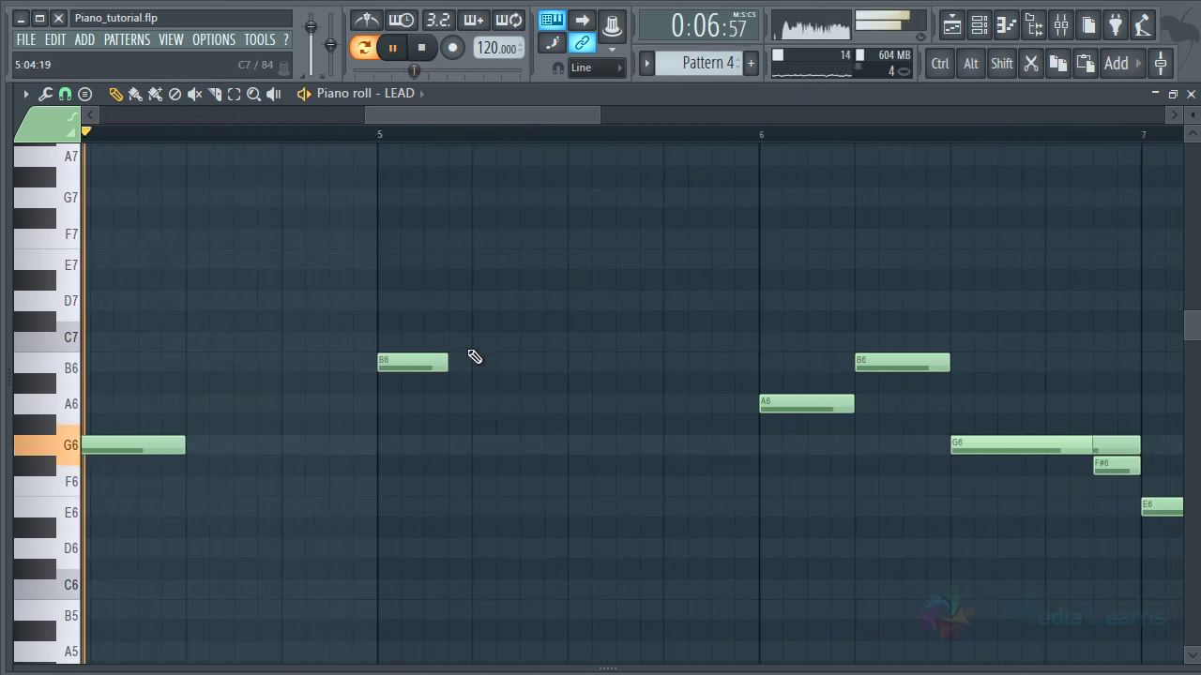
pyautogui.click(474, 342)
pyautogui.click(571, 363)
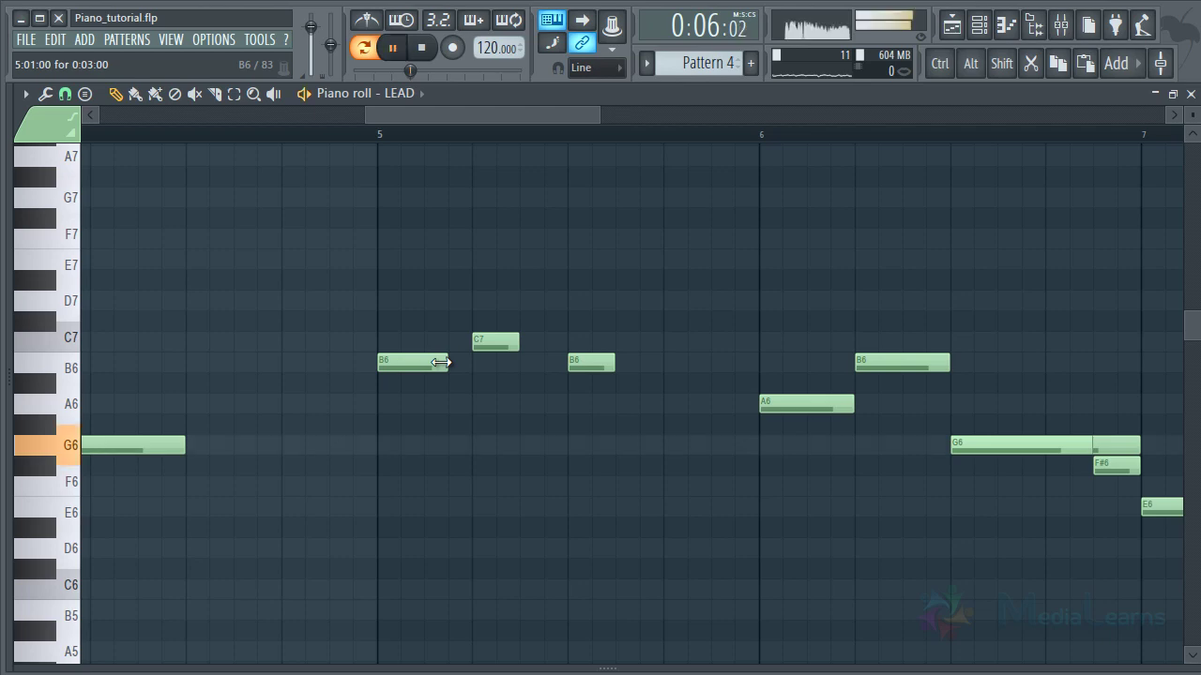
pyautogui.scroll(-4, 437, 140)
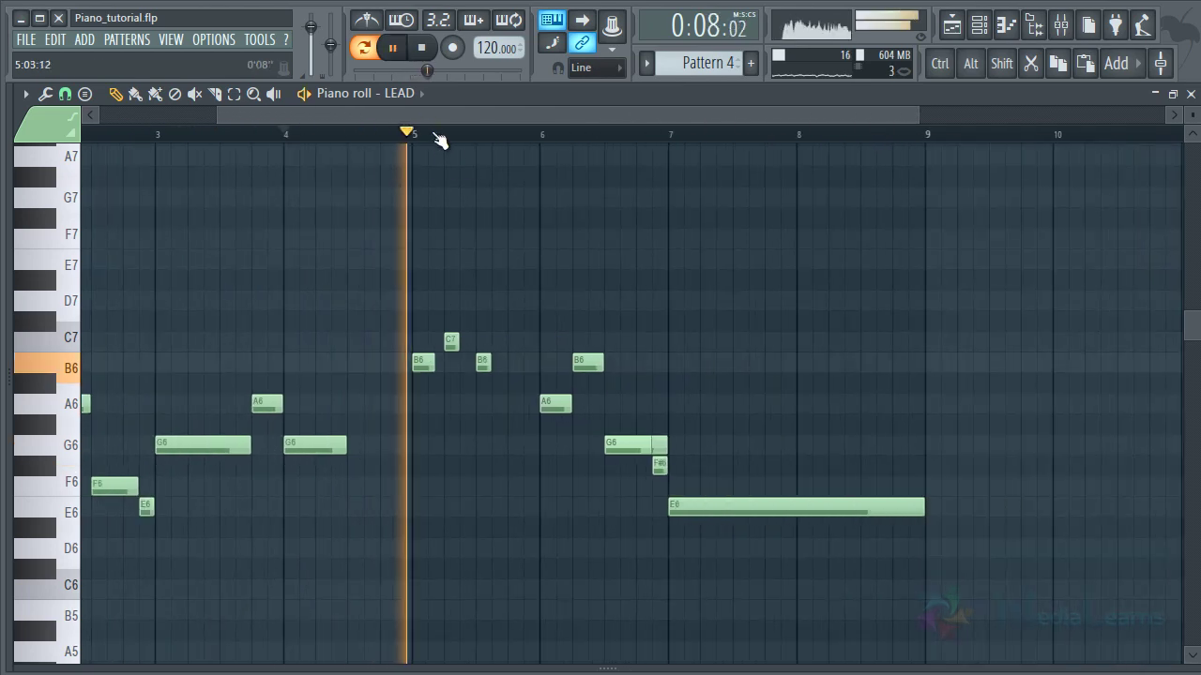
pyautogui.press('space')
pyautogui.scroll(4, 434, 140)
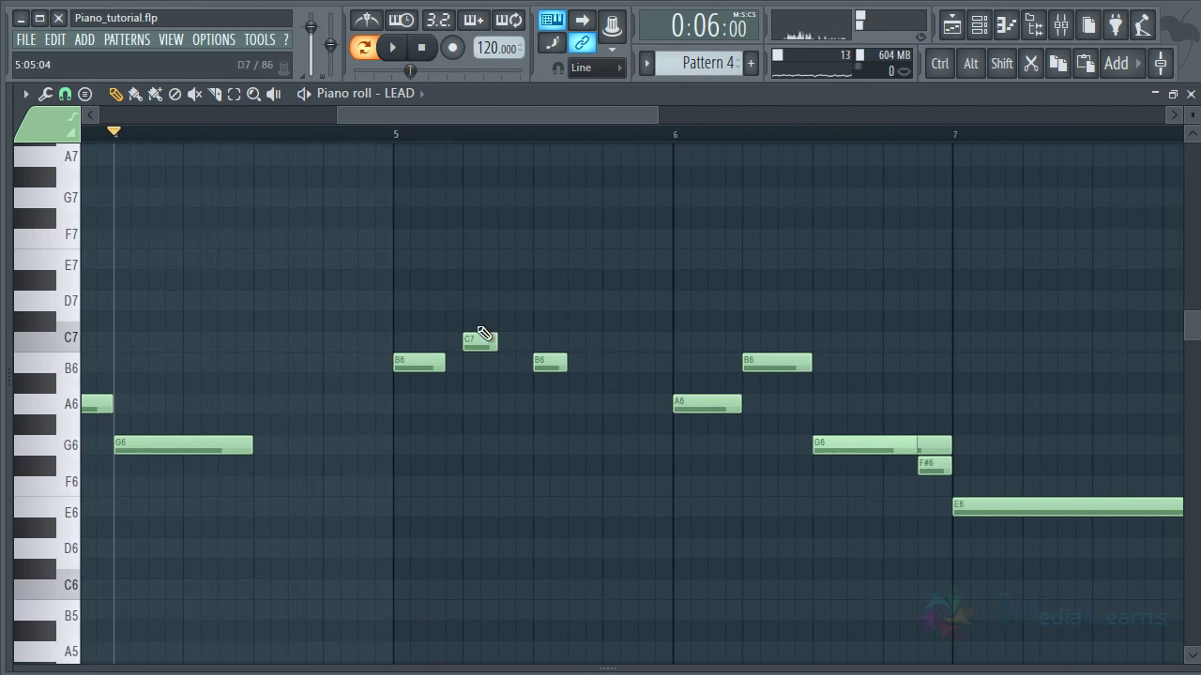
# Step: Rework bar 5's opening into a six-step B6, a two-step C7 and a four-step B6
pyautogui.moveTo(445, 364); pyautogui.dragTo(531, 364)
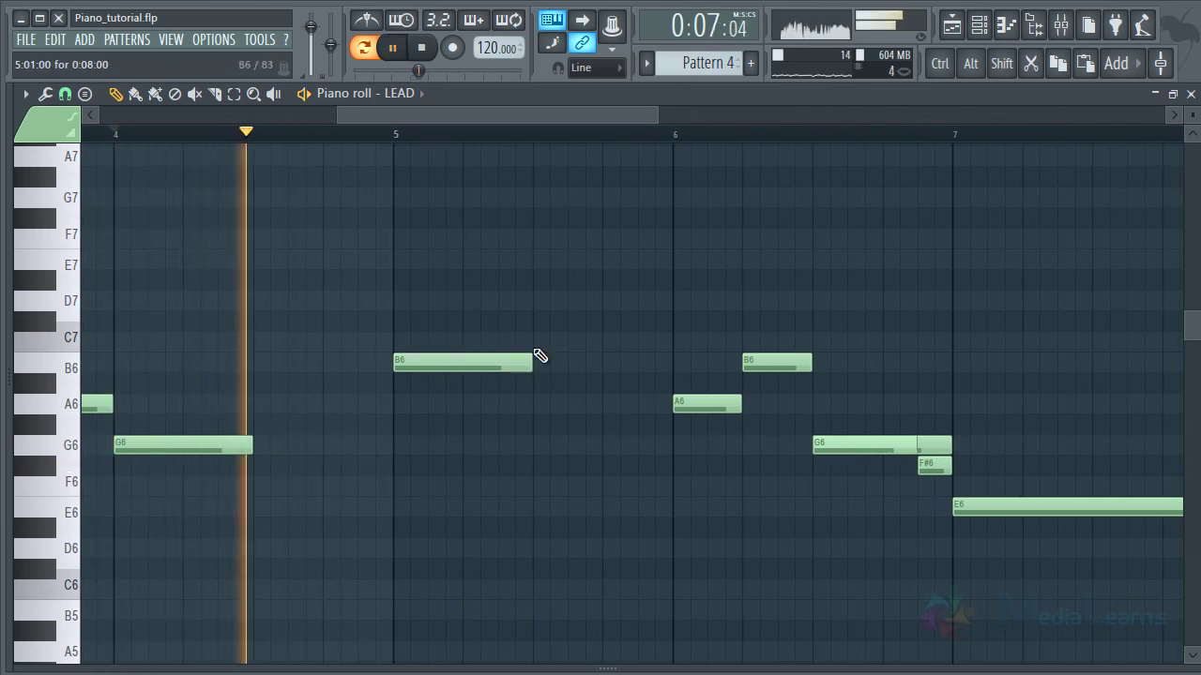
pyautogui.click(539, 343)
pyautogui.moveTo(671, 343); pyautogui.dragTo(601, 343)
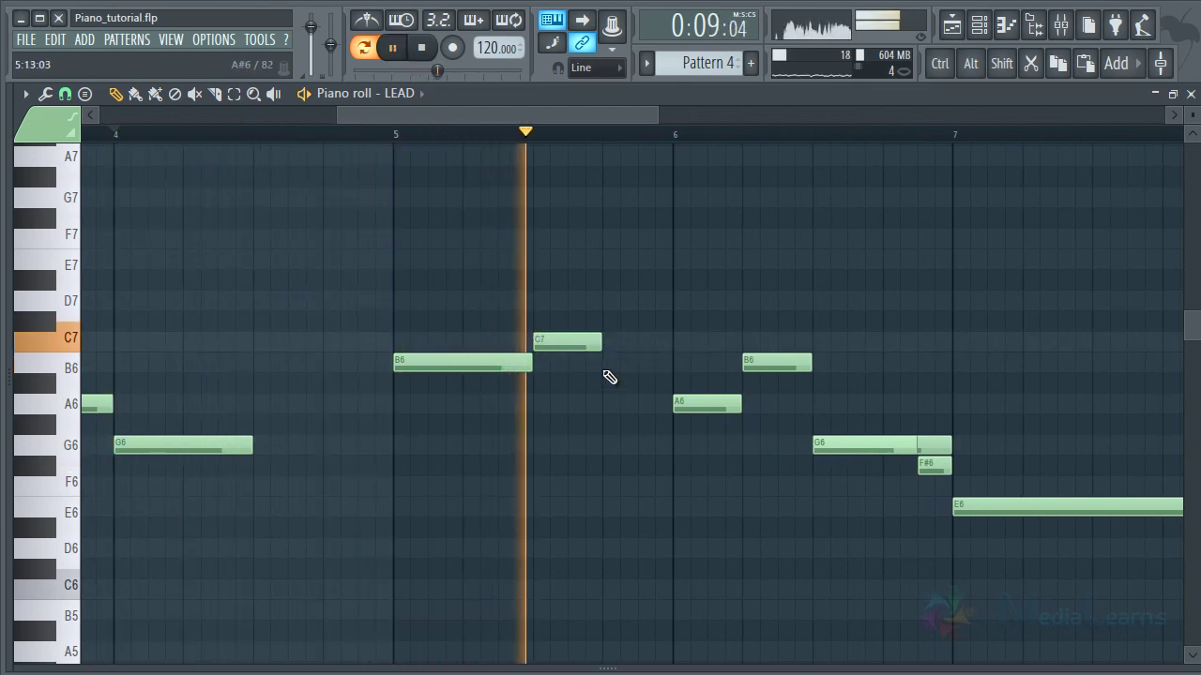
pyautogui.moveTo(533, 361); pyautogui.dragTo(497, 364)
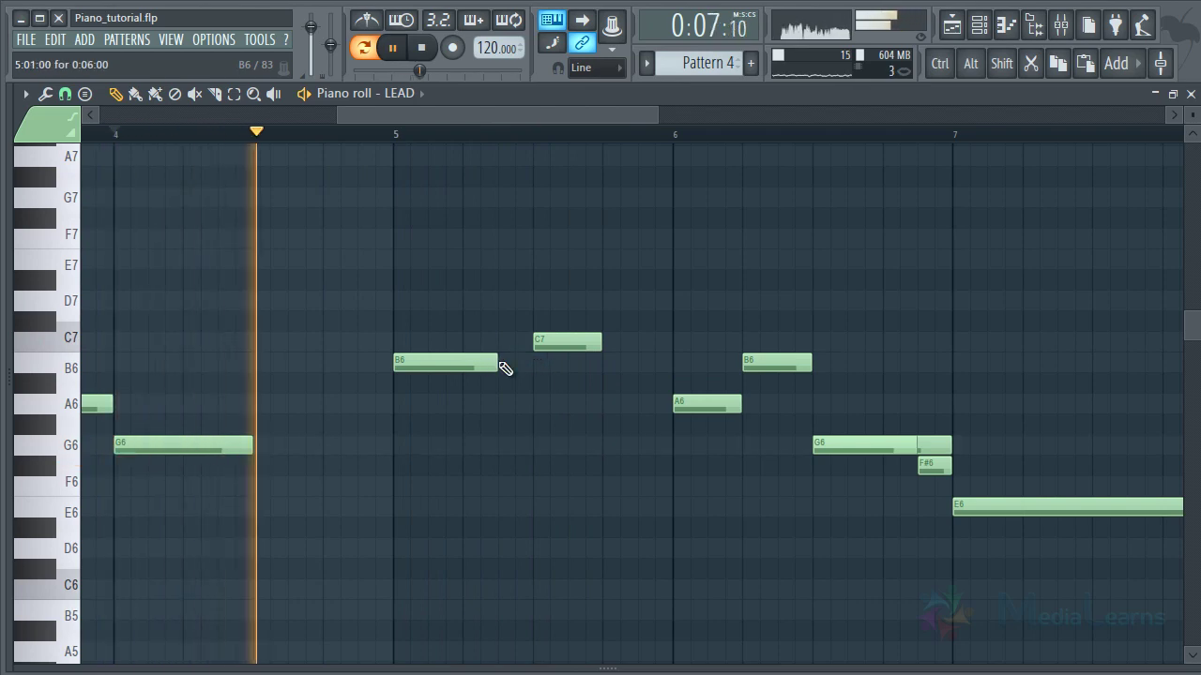
pyautogui.moveTo(585, 346)
pyautogui.mouseDown()
pyautogui.moveTo(514, 344)
pyautogui.moveTo(601, 364)
pyautogui.mouseUp()
pyautogui.click(539, 362)
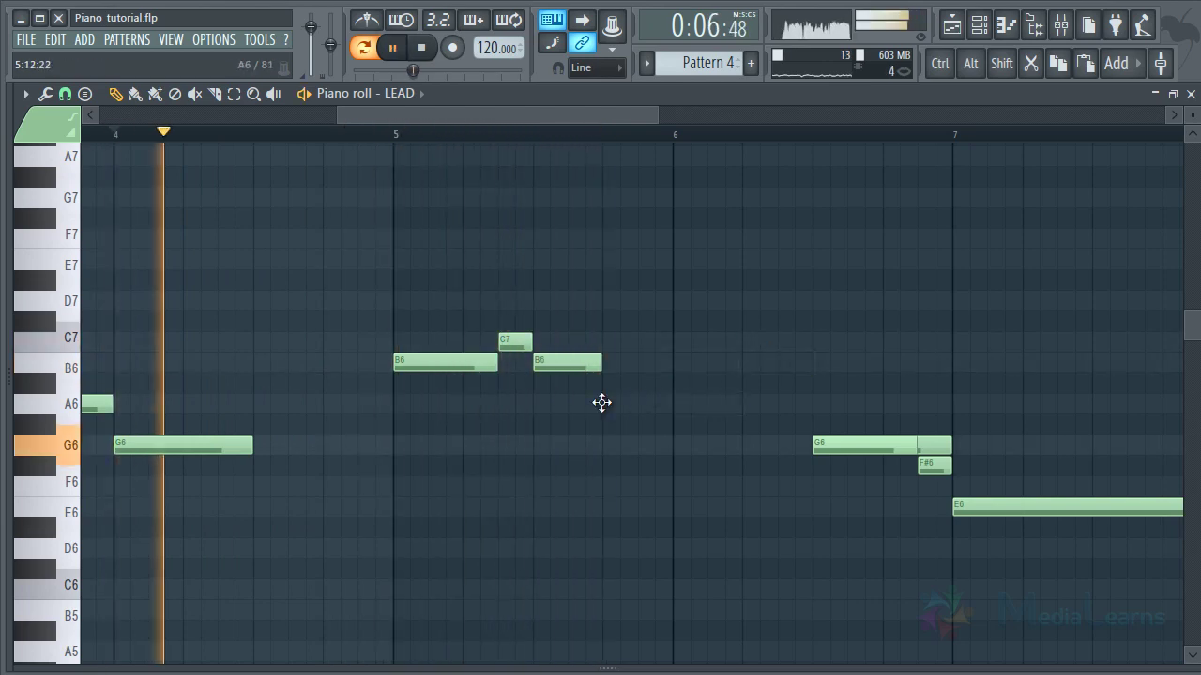
# Step: Finish bar 5 with two-step A6 and B6 notes and start bar 6 with a two-step G6
pyautogui.click(604, 405)
pyautogui.moveTo(672, 406); pyautogui.dragTo(637, 407)
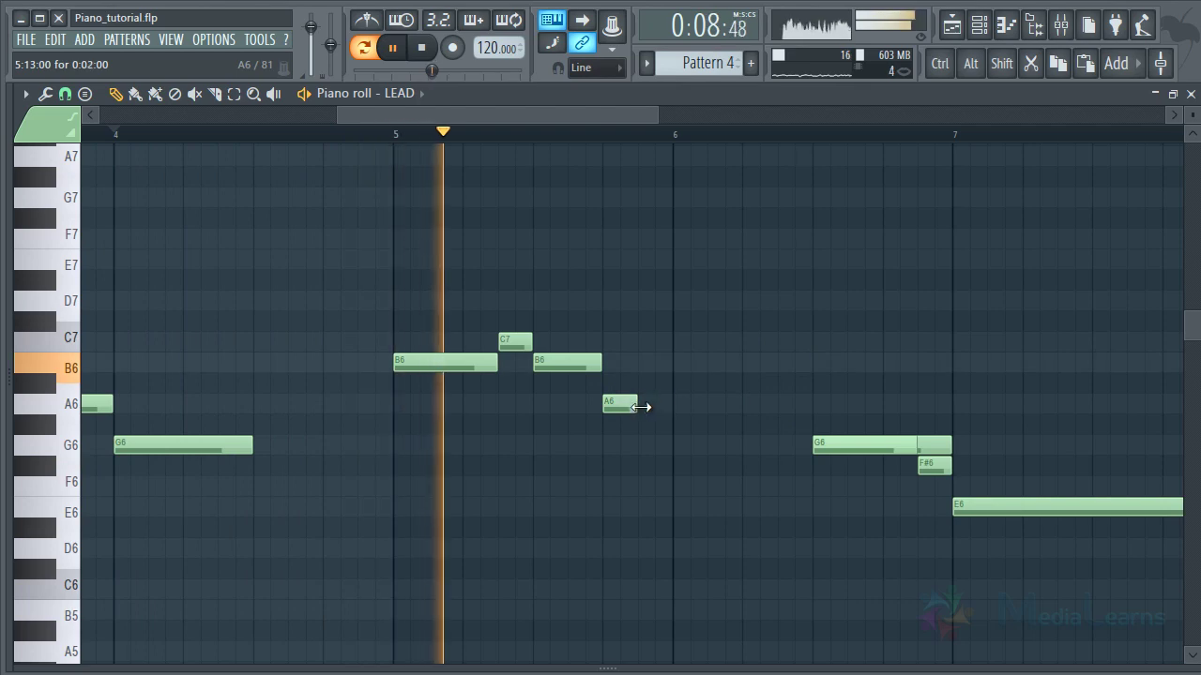
pyautogui.click(645, 363)
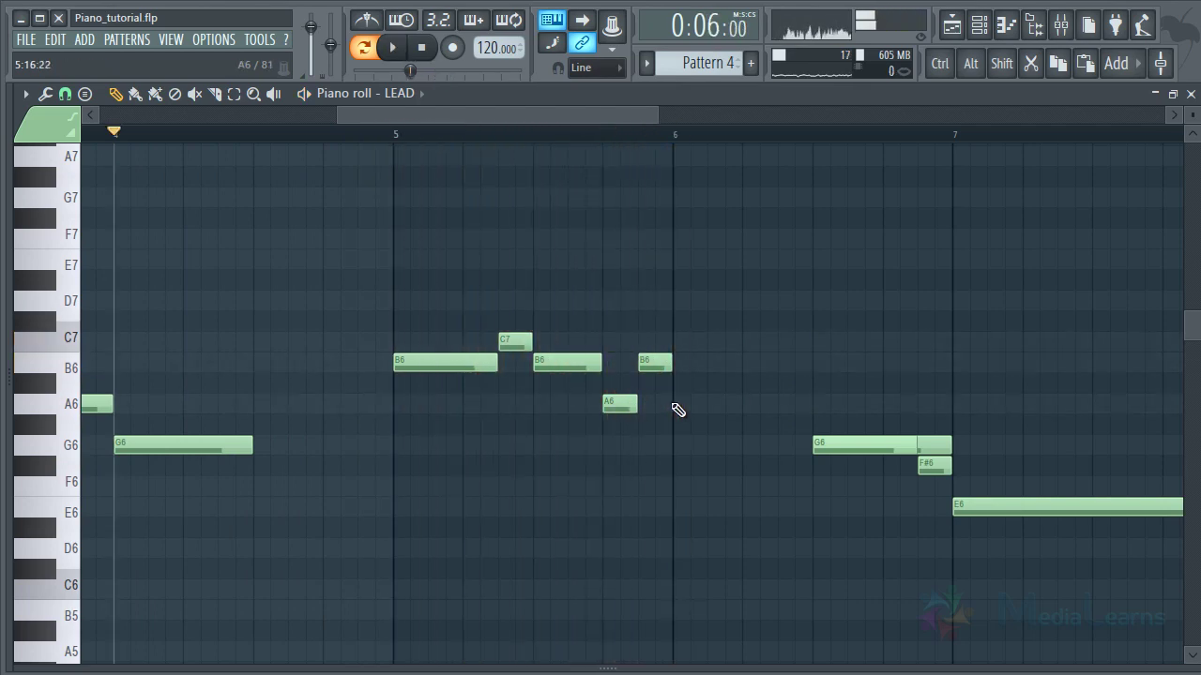
pyautogui.click(675, 443)
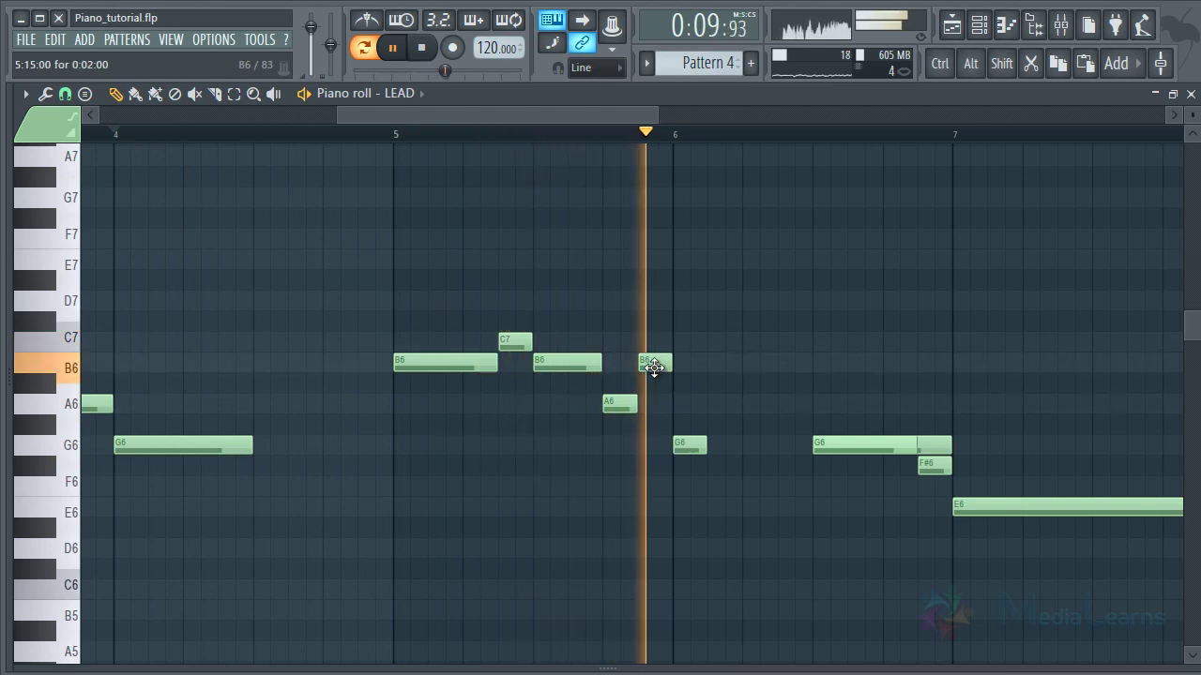
# Step: Try lowering bar 5's last B6 to F6, undo the move and play the phrase from bar 4
pyautogui.moveTo(643, 365); pyautogui.dragTo(643, 488)
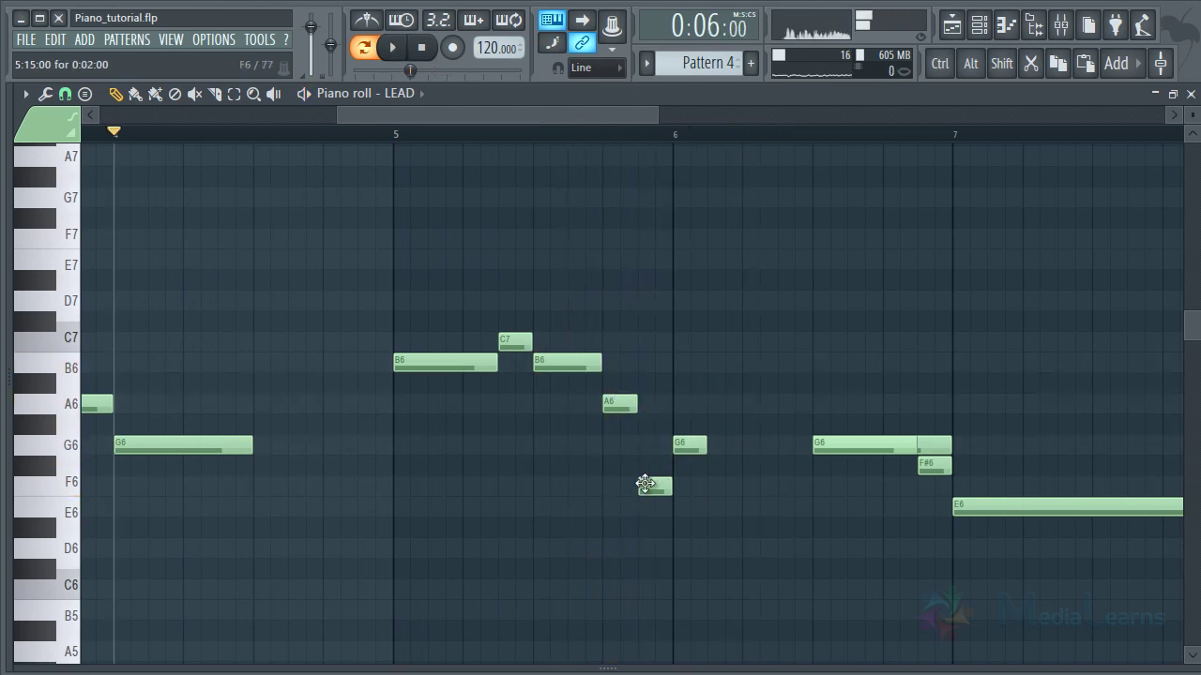
pyautogui.press('space')
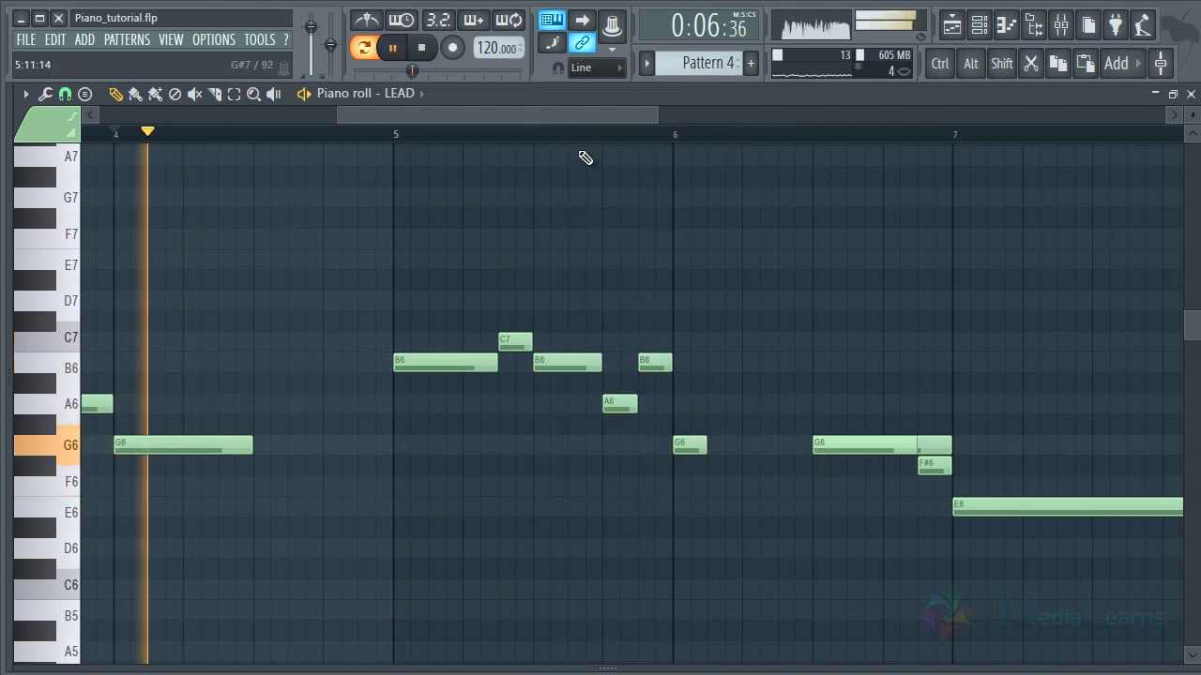
pyautogui.scroll(-4, 585, 156)
pyautogui.scroll(-2, 602, 161)
pyautogui.scroll(1, 606, 343)
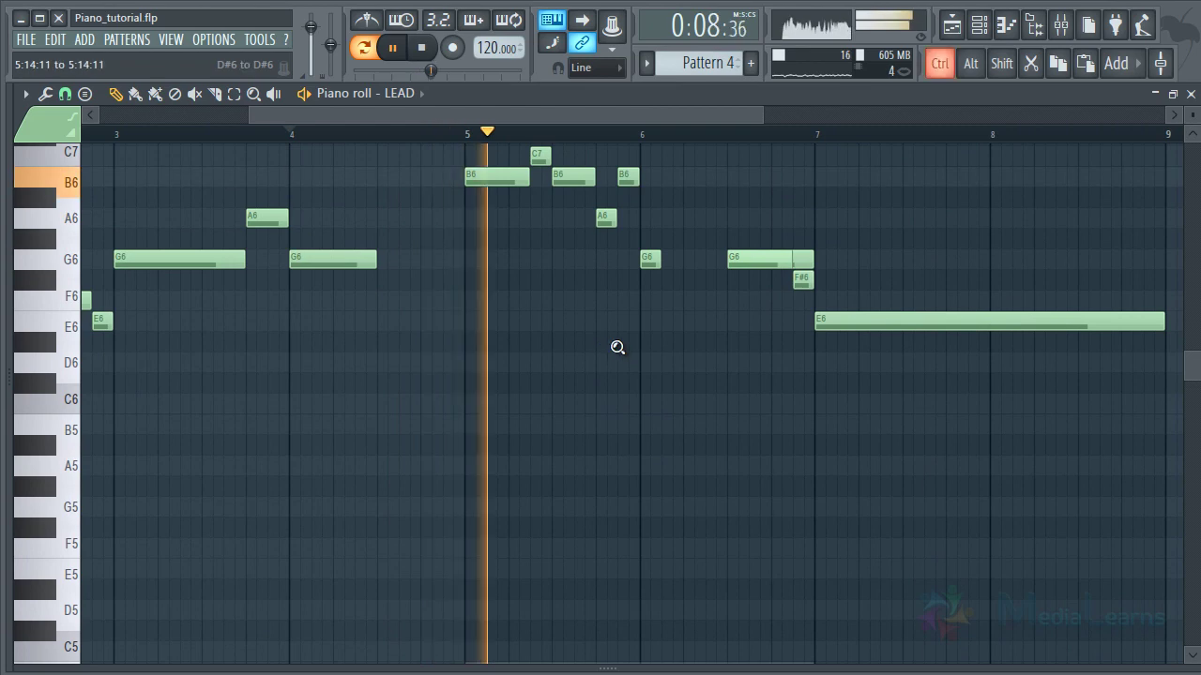
pyautogui.scroll(-2, 616, 348)
pyautogui.scroll(3, 621, 350)
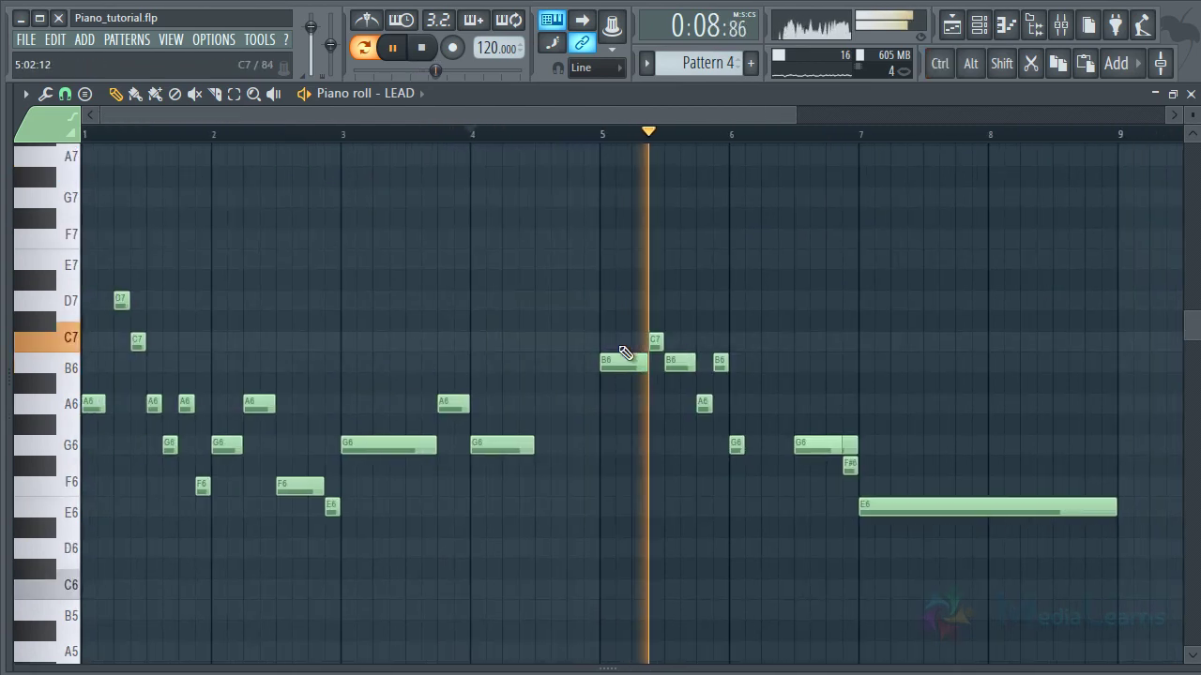
# Step: Delete bar 6's G6 and F#6 notes and start the bar with two-step C7, B6 and A6 notes in descending order
pyautogui.rightClick(735, 444)
pyautogui.press('space')
pyautogui.press('space')
pyautogui.rightClick(864, 449)
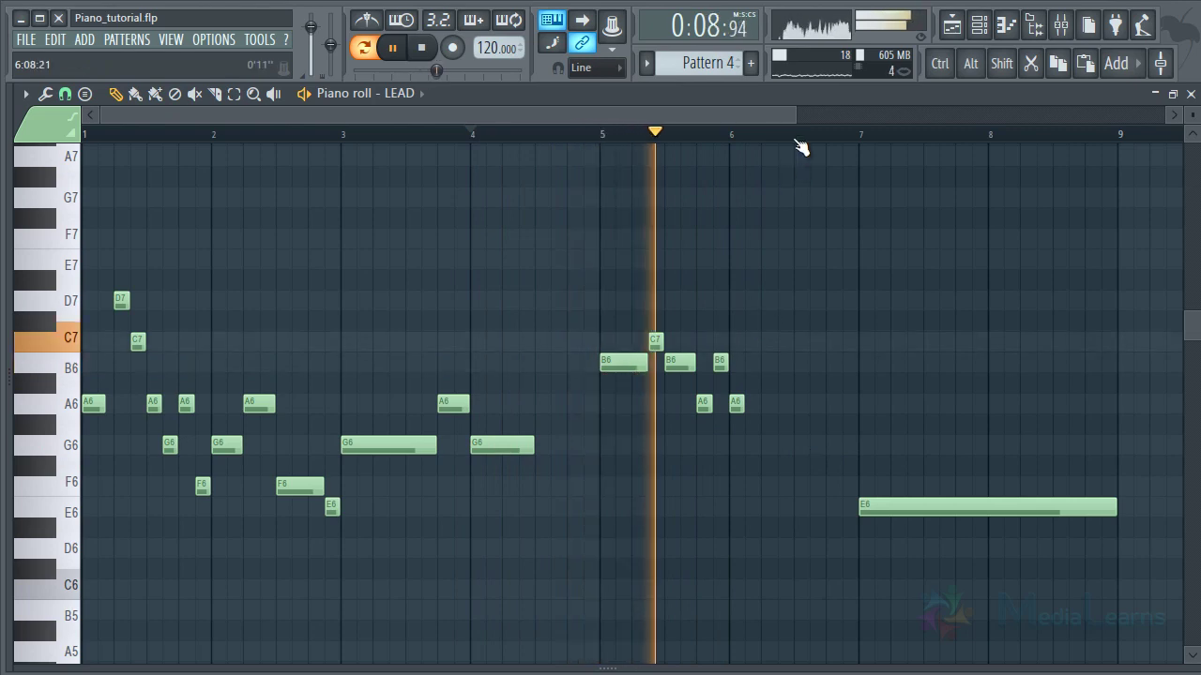
pyautogui.scroll(1, 796, 147)
pyautogui.scroll(2, 796, 148)
pyautogui.press('space')
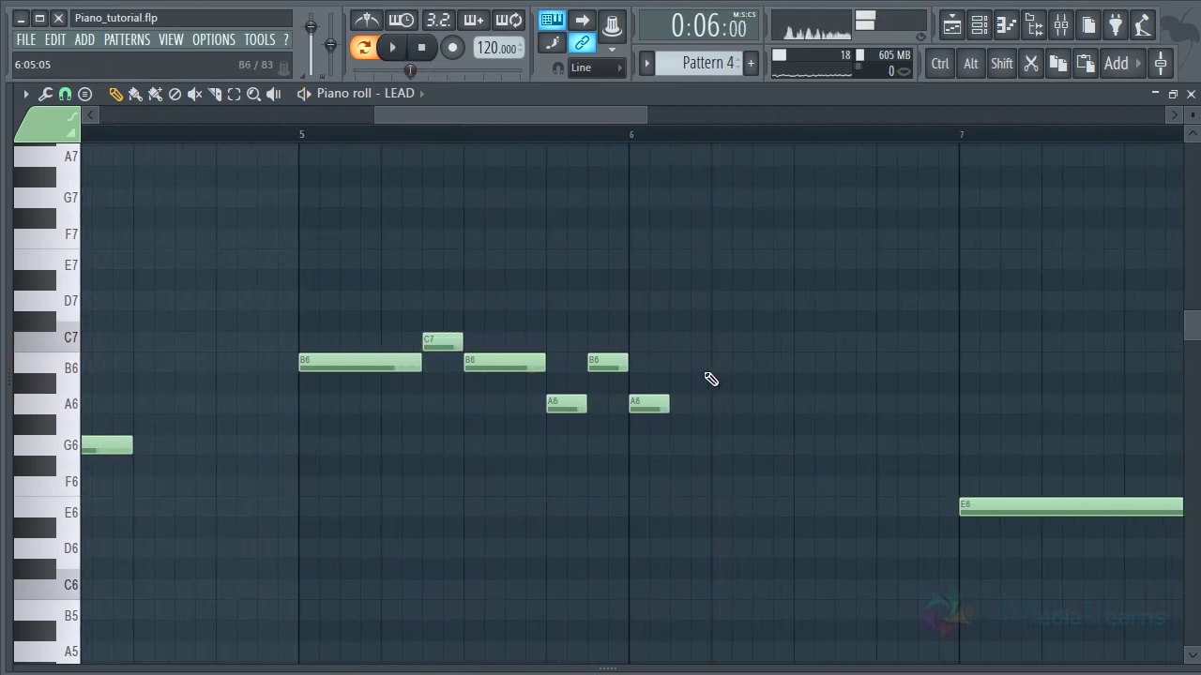
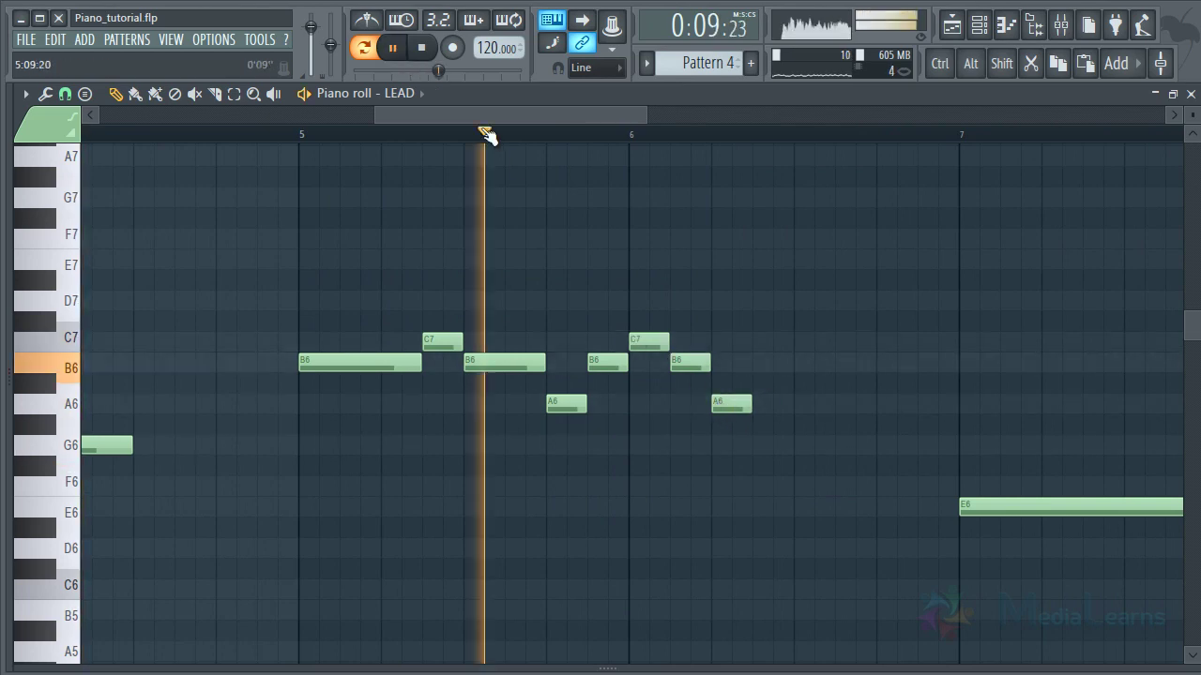
# Step: Listen to the phrase from the middle of bar 5 into bar 6
pyautogui.scroll(-1, 486, 134)
pyautogui.press('space')
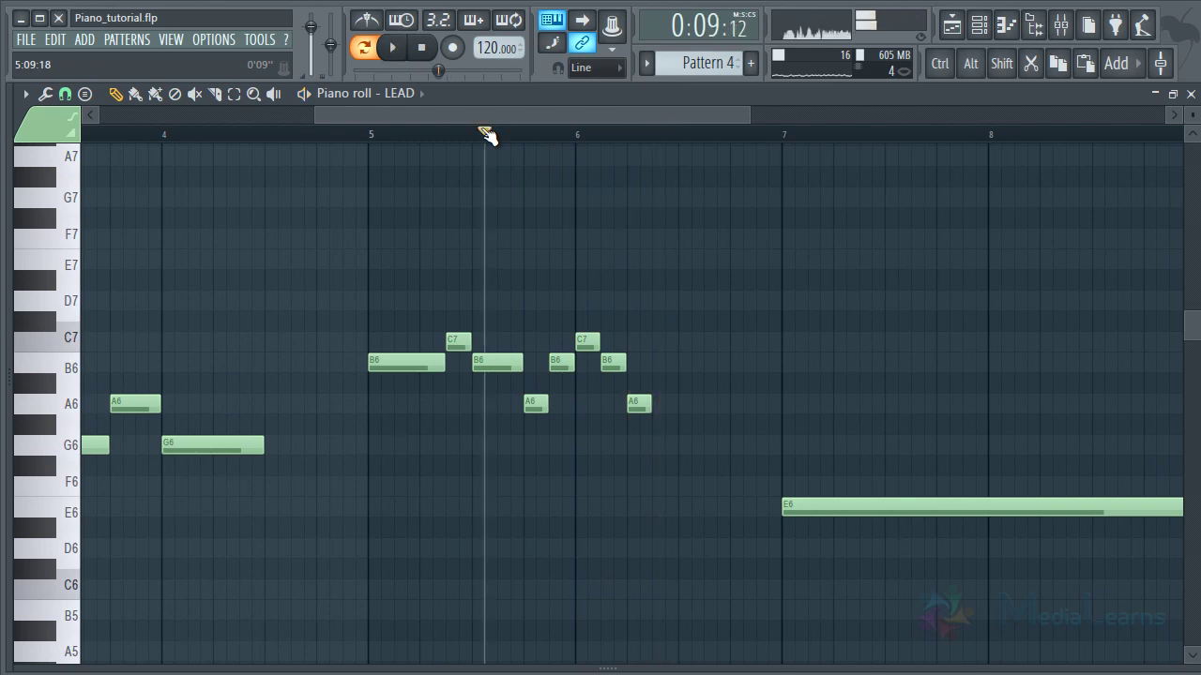
pyautogui.scroll(1, 490, 136)
pyautogui.press('space')
pyautogui.scroll(-1, 490, 136)
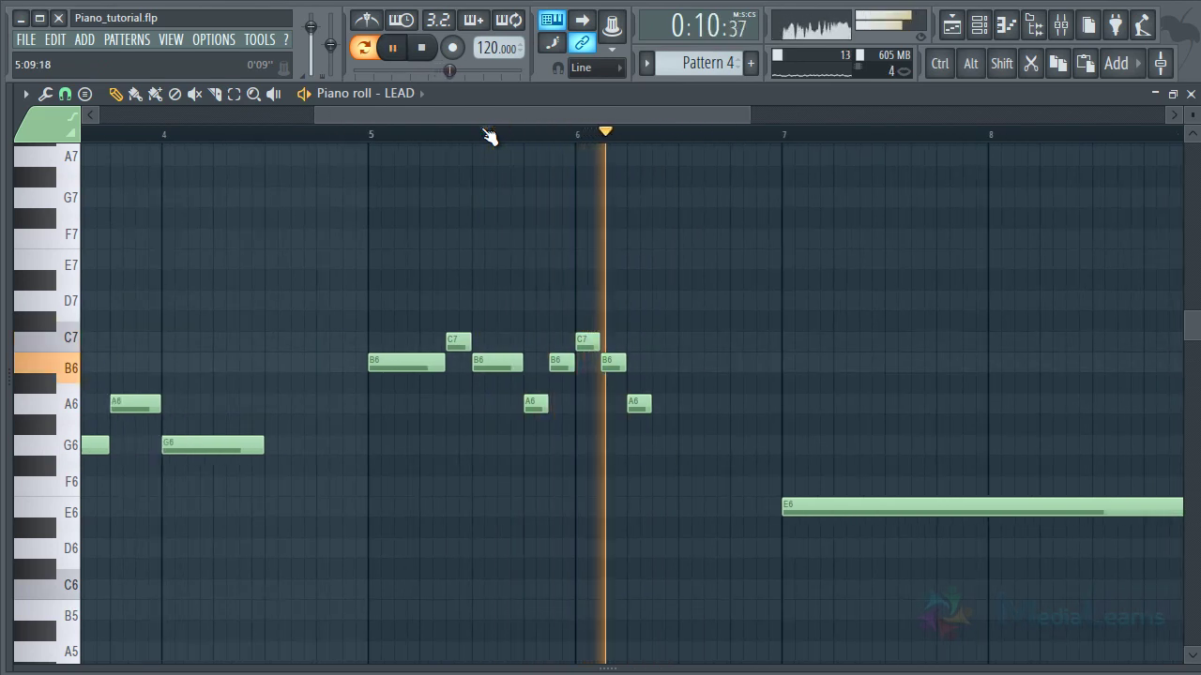
pyautogui.press('space')
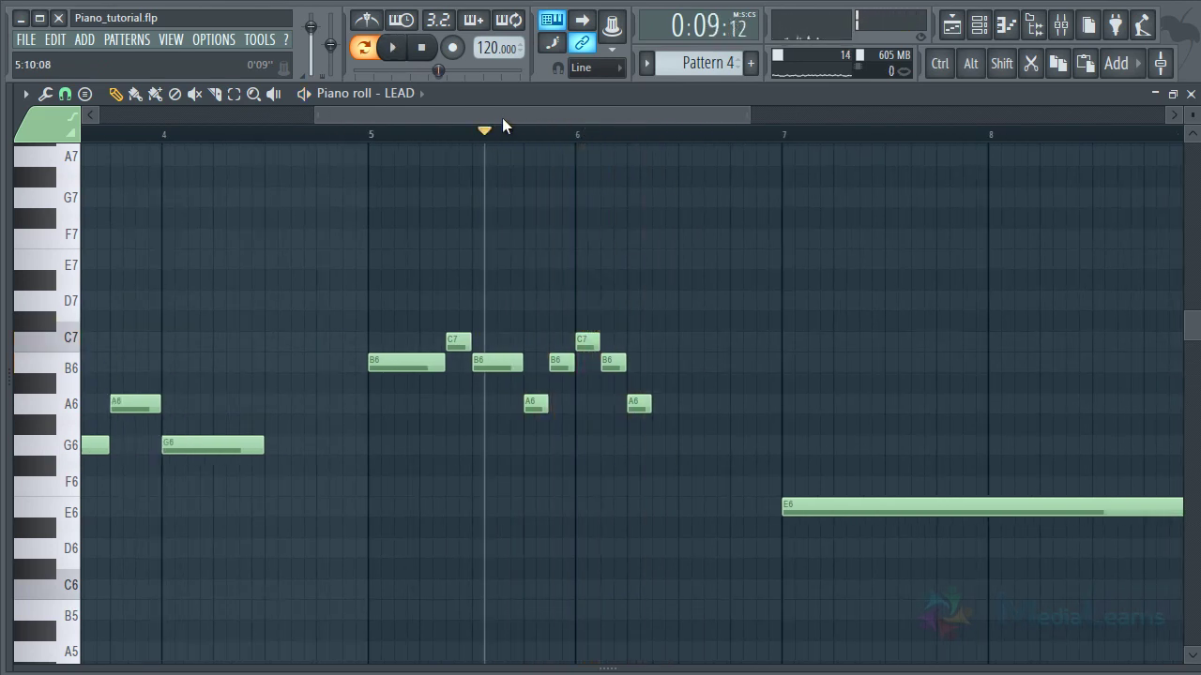
# Step: Play the melody from the start of bar 1 and check it against the ghosted Piano chords
pyautogui.moveTo(503, 119); pyautogui.dragTo(303, 151)
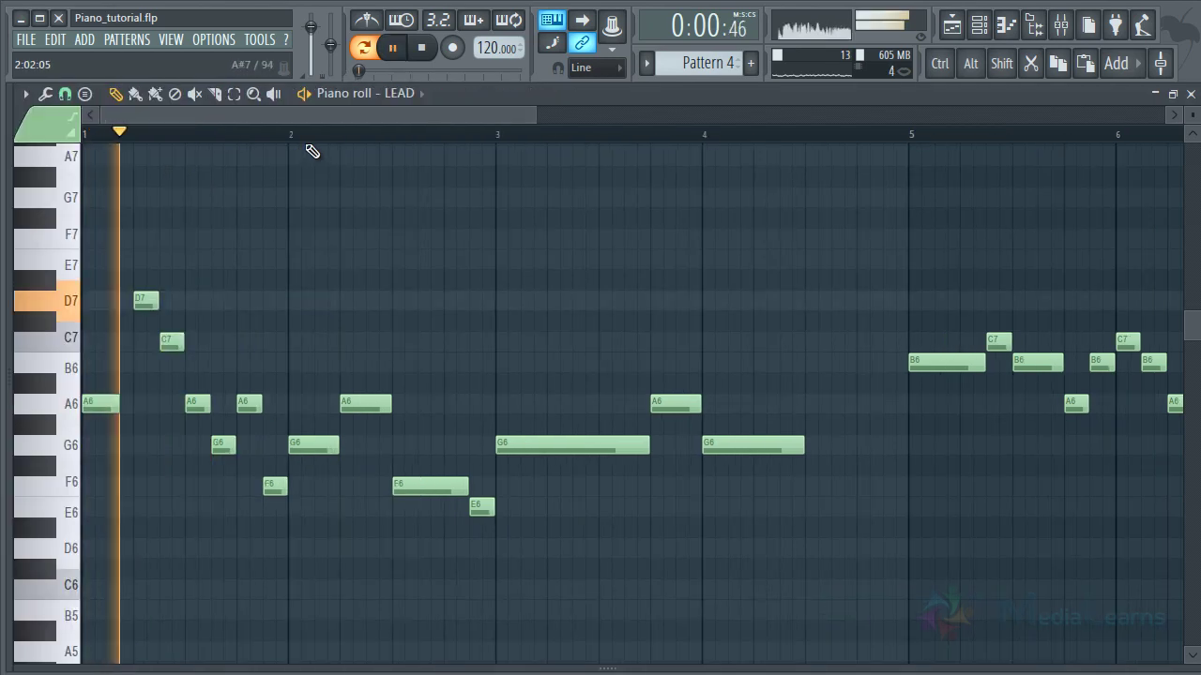
pyautogui.scroll(-5, 324, 146)
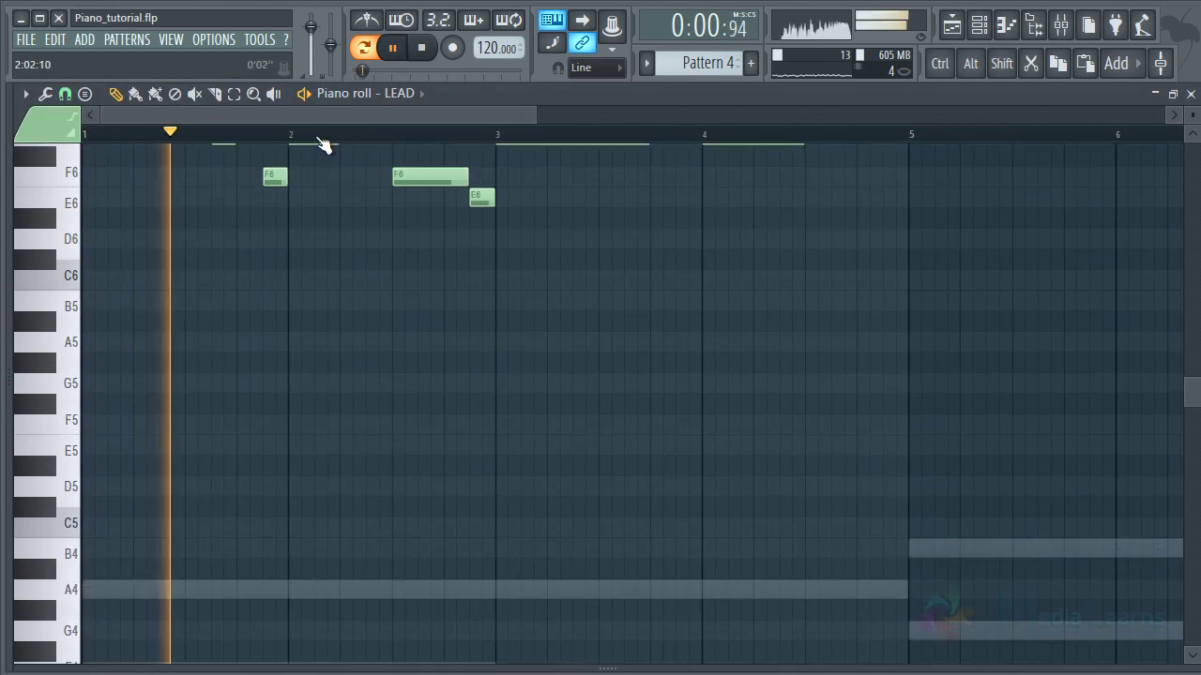
pyautogui.scroll(-2, 321, 139)
pyautogui.scroll(4, 398, 169)
pyautogui.scroll(-2, 380, 135)
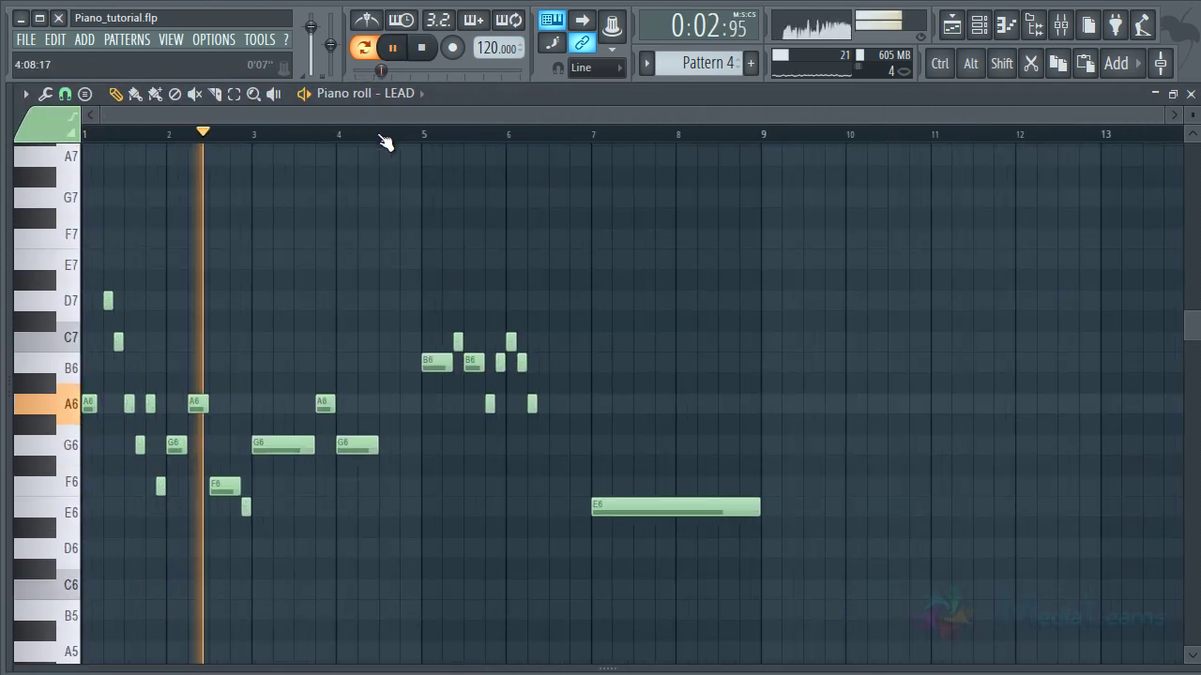
# Step: Delete all LEAD notes from bar 5 onward and stop playback
pyautogui.moveTo(888, 270); pyautogui.dragTo(440, 569)
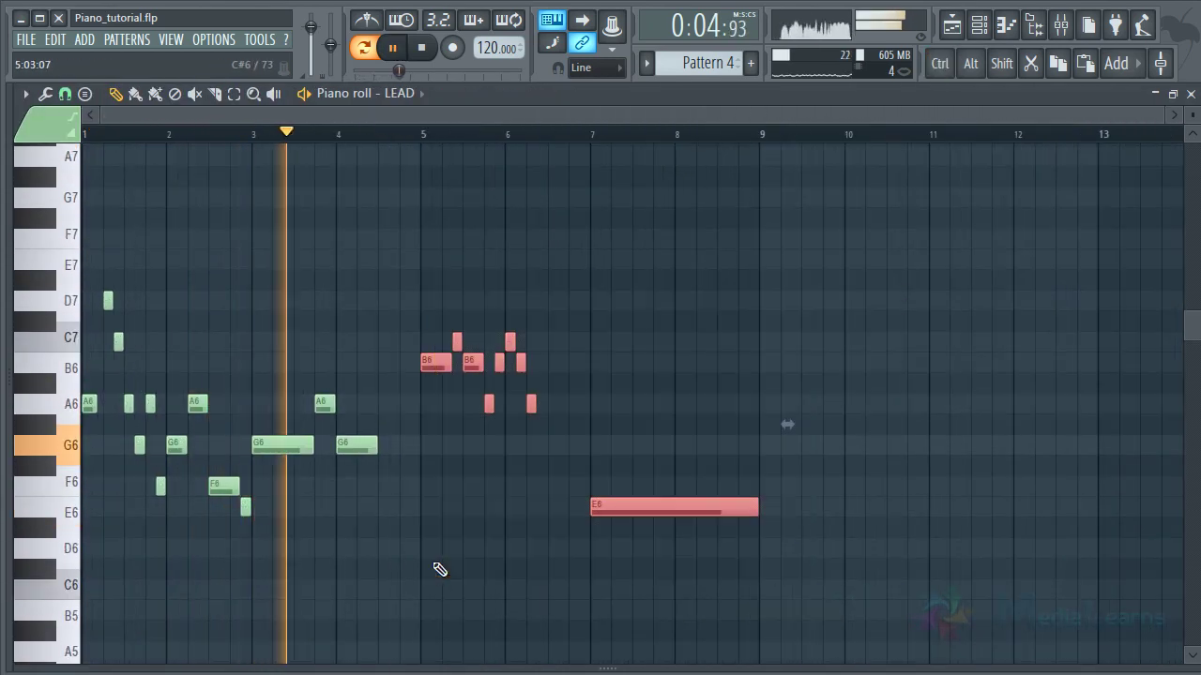
pyautogui.press('Delete')
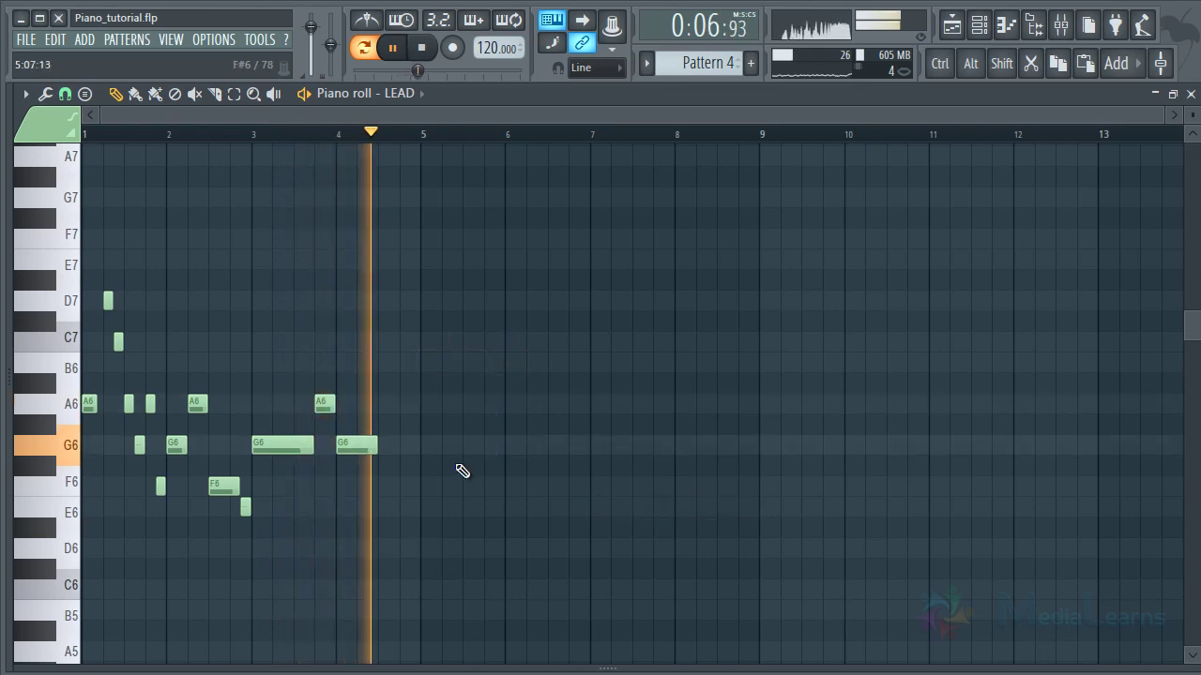
pyautogui.press('space')
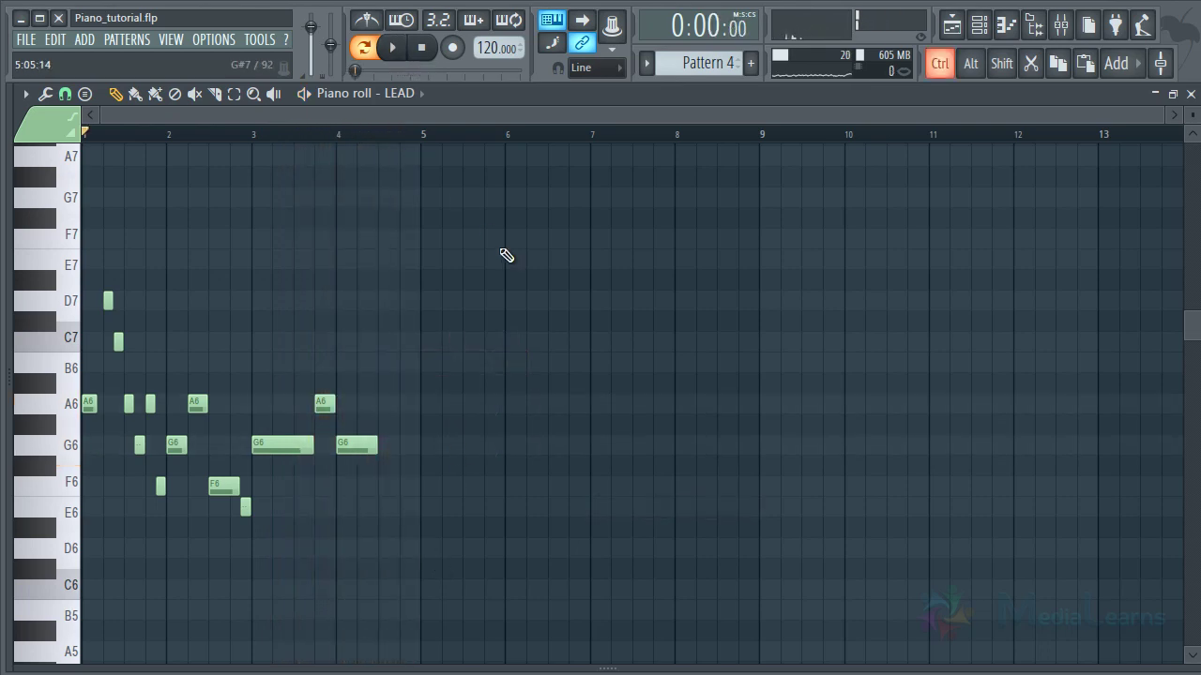
# Step: Compare the LEAD melody in bars 1 to 4 with the ghosted Piano chords below it and play it from bar 1
pyautogui.scroll(2, 444, 170)
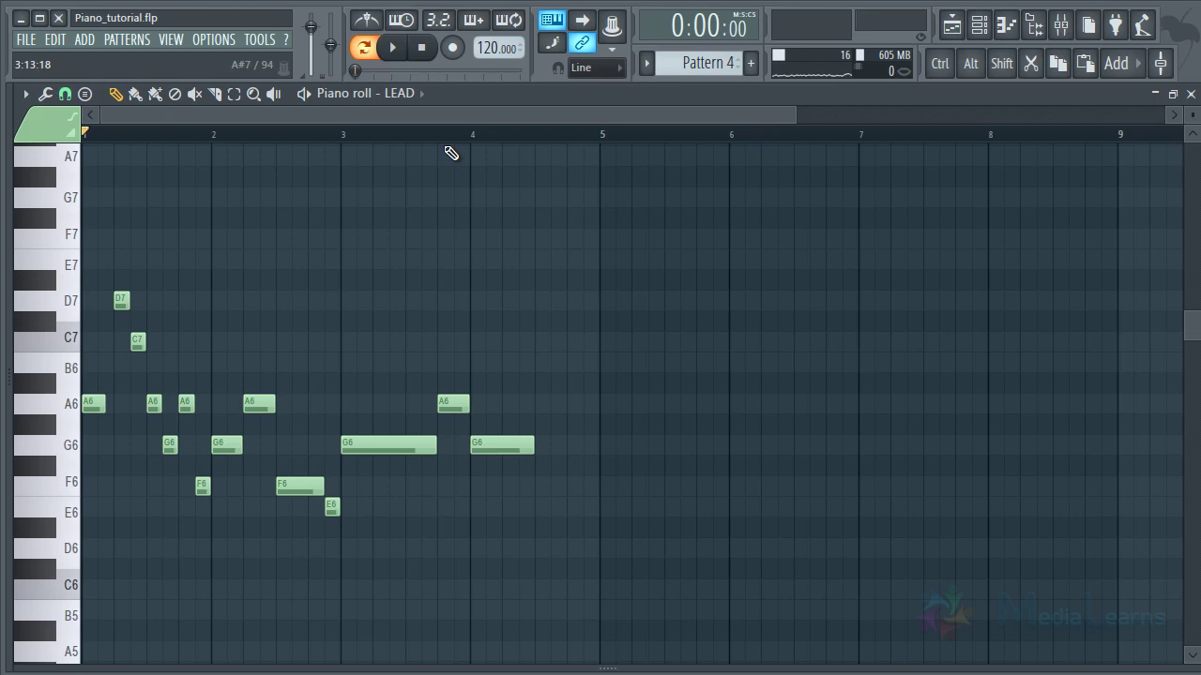
pyautogui.scroll(-2, 571, 235)
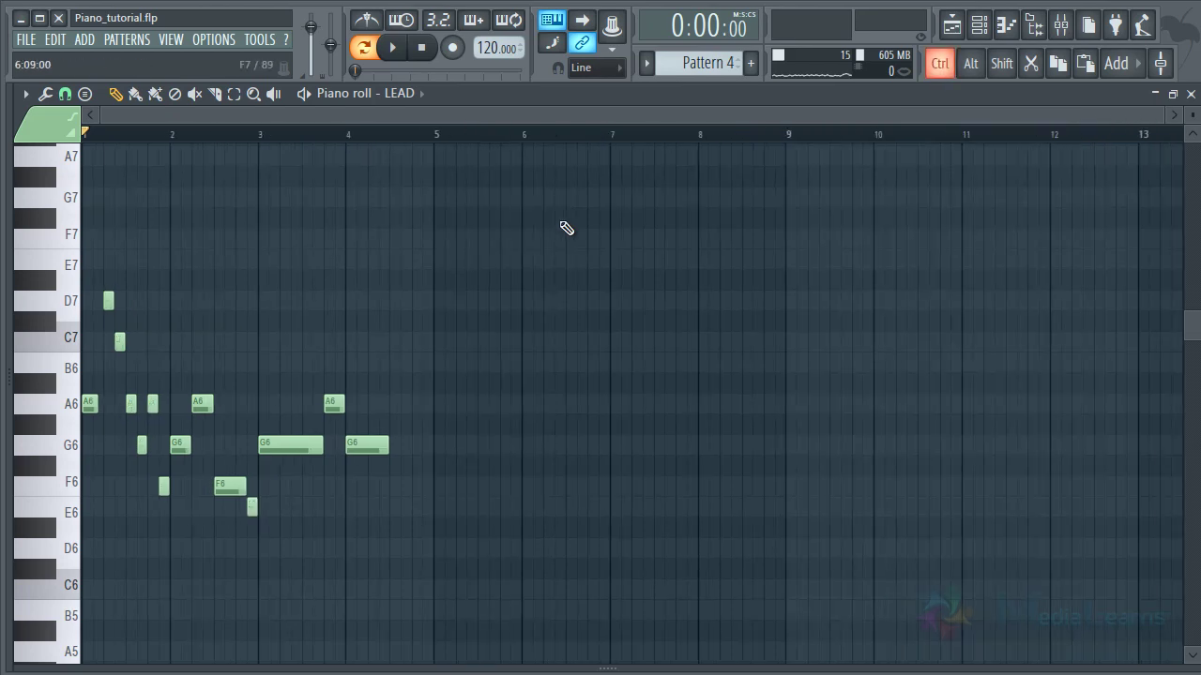
pyautogui.scroll(3, 460, 134)
pyautogui.moveTo(402, 112); pyautogui.dragTo(303, 153)
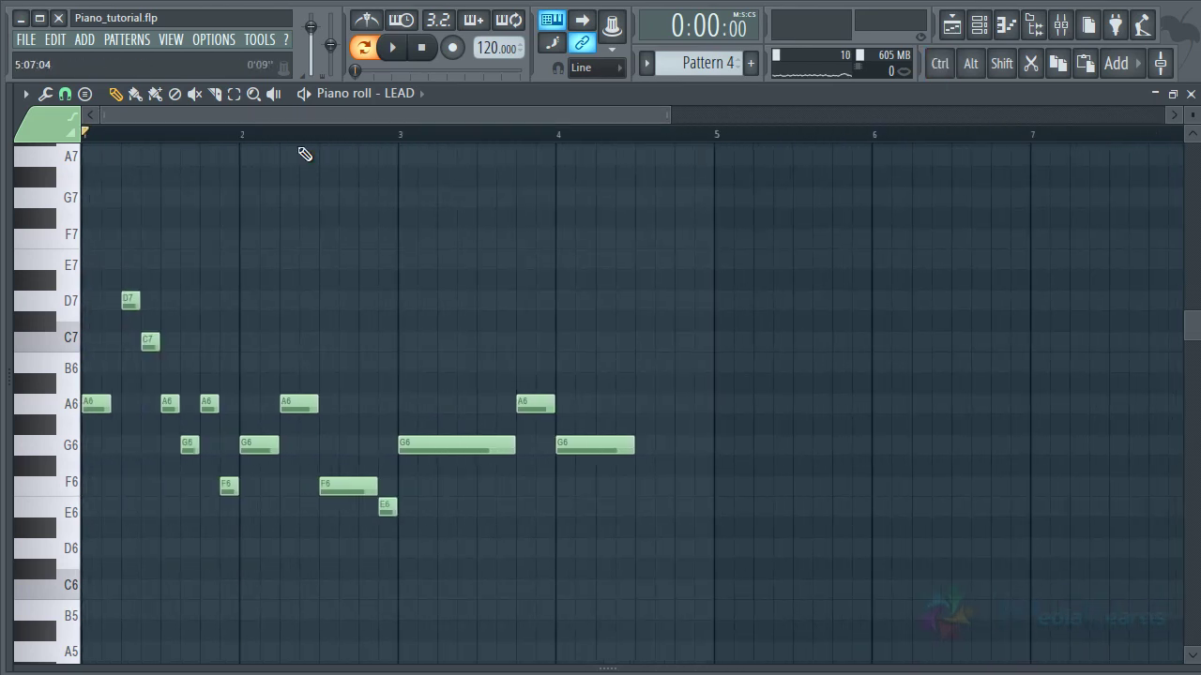
pyautogui.scroll(-6, 493, 340)
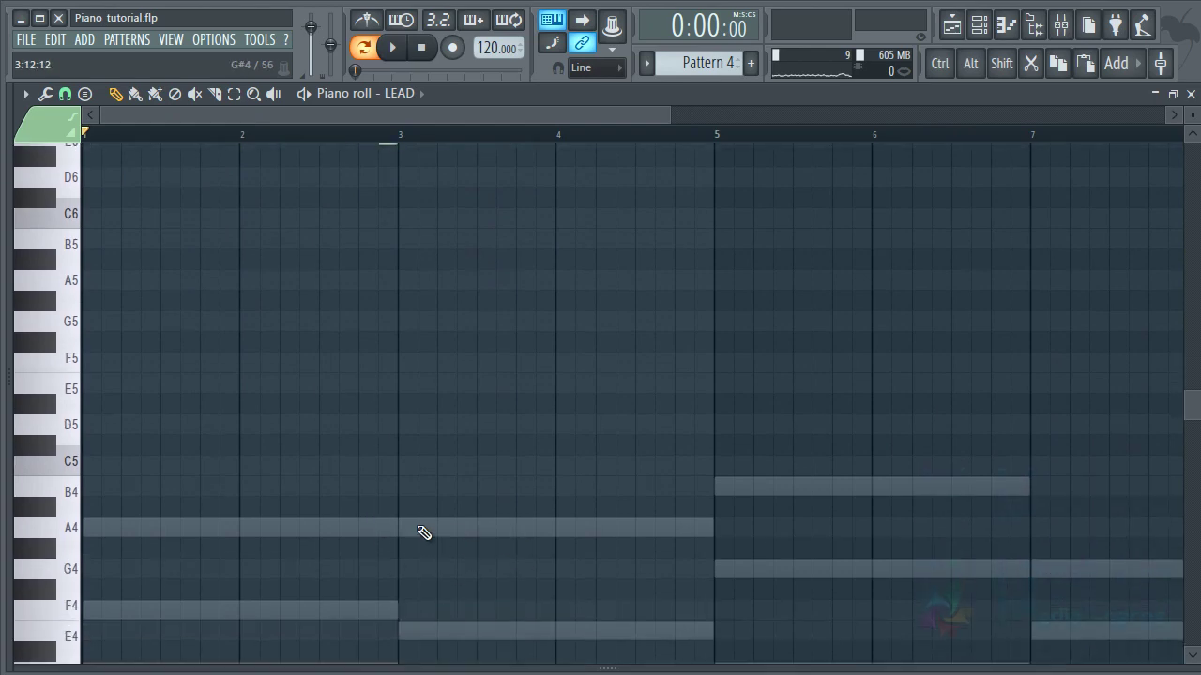
pyautogui.scroll(3, 569, 547)
pyautogui.scroll(2, 452, 409)
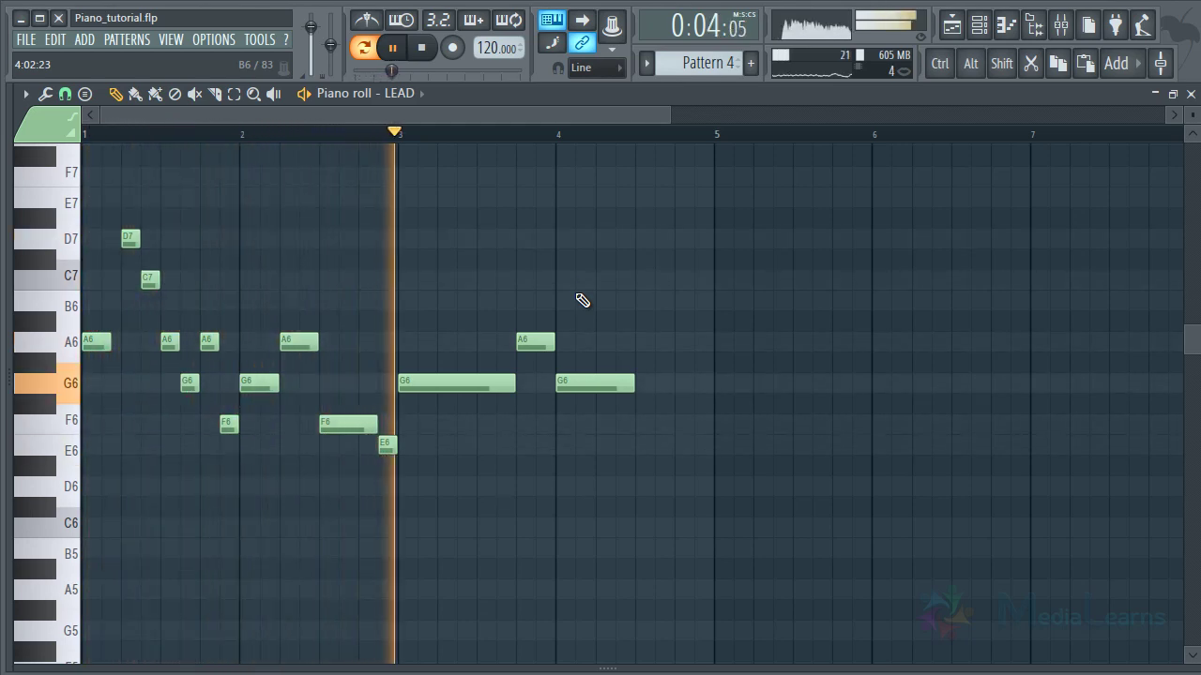
# Step: Delete all remaining melody notes from the LEAD channel and leave its piano roll
pyautogui.hotkey('ctrl', 'a')
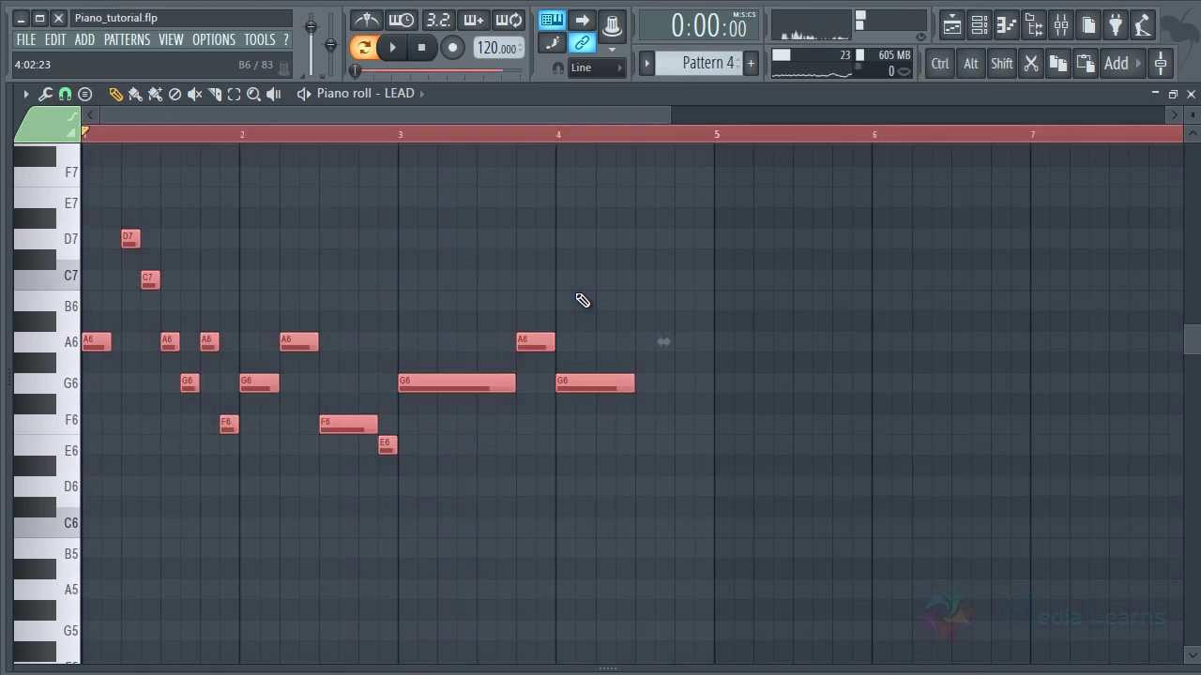
pyautogui.press('Delete')
pyautogui.press('F7')
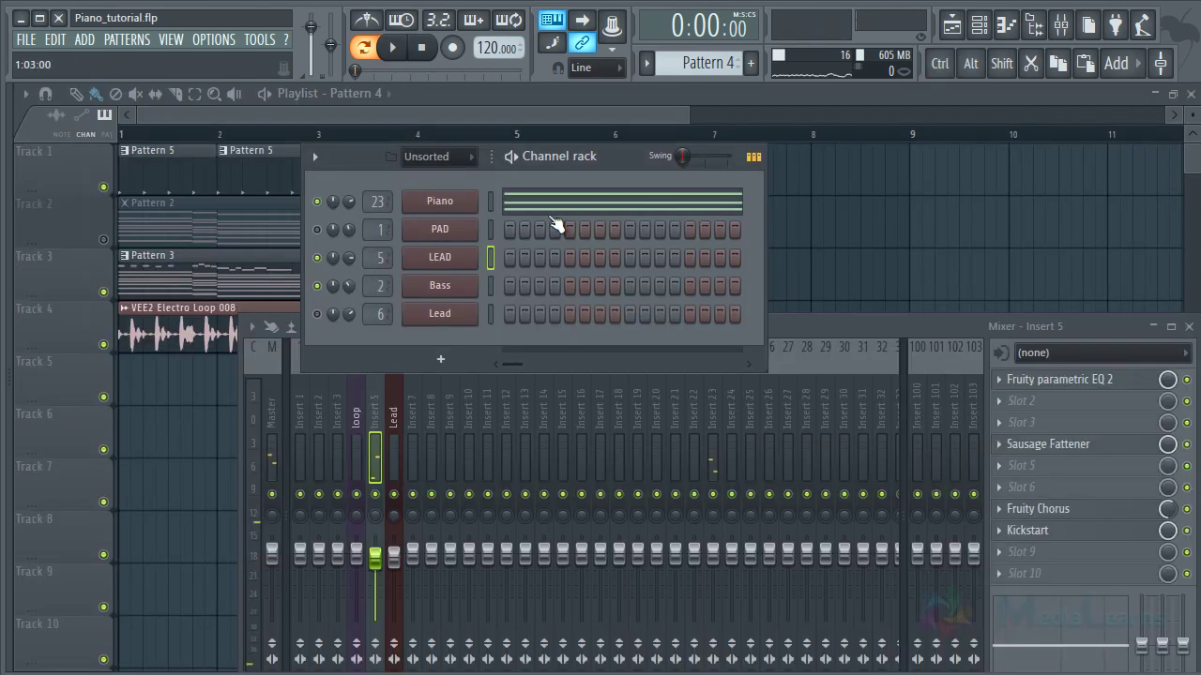
# Step: Open the Piano channel's notes in Pattern 4 and cut all four chords
pyautogui.click(554, 205)
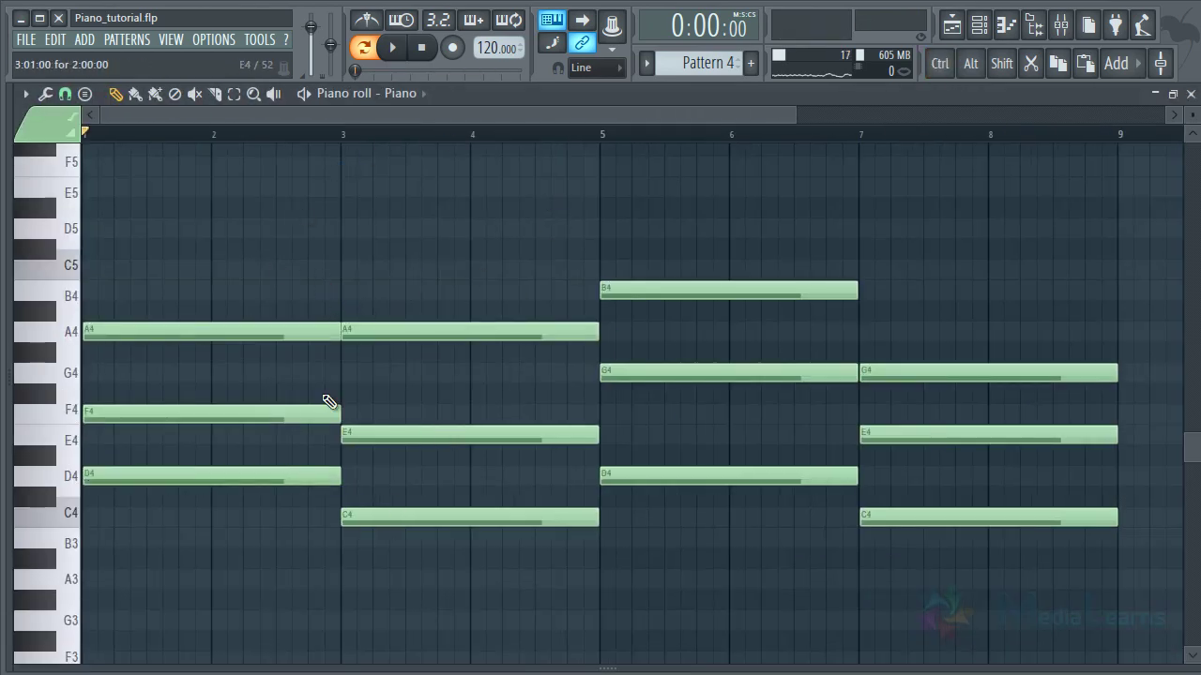
pyautogui.keyDown('alt'); pyautogui.moveTo(260, 290); pyautogui.dragTo(991, 360); pyautogui.keyUp('alt')
pyautogui.hotkey('ctrl', 'x')
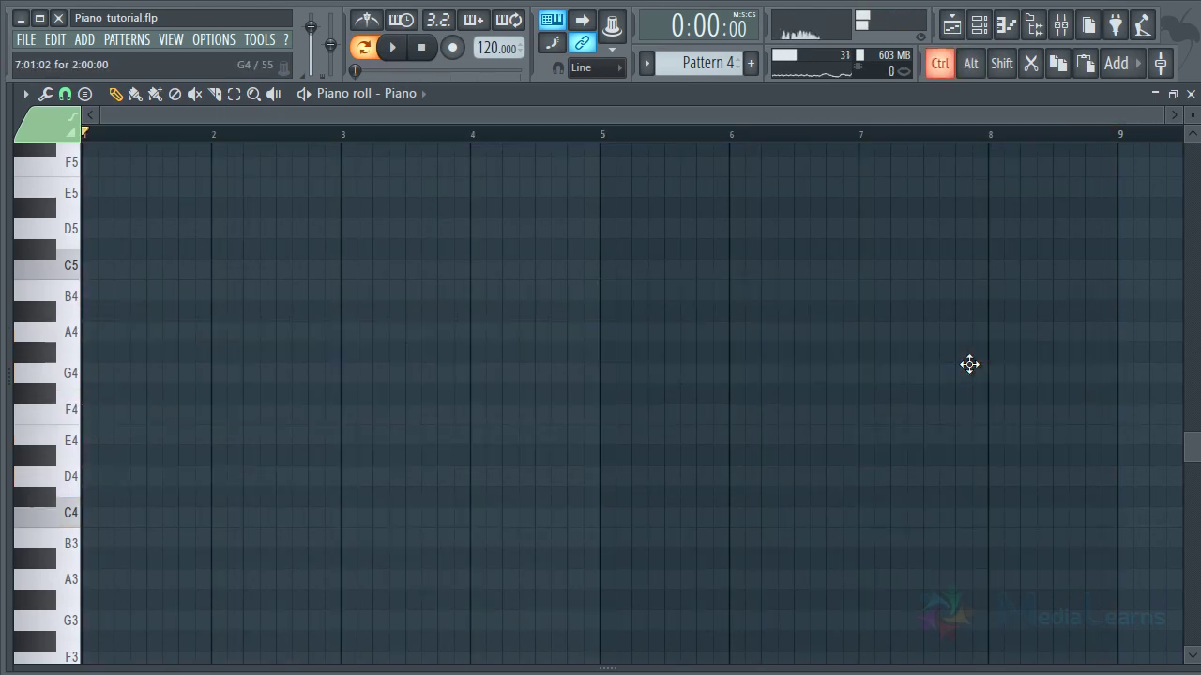
pyautogui.scroll(3, 255, 439)
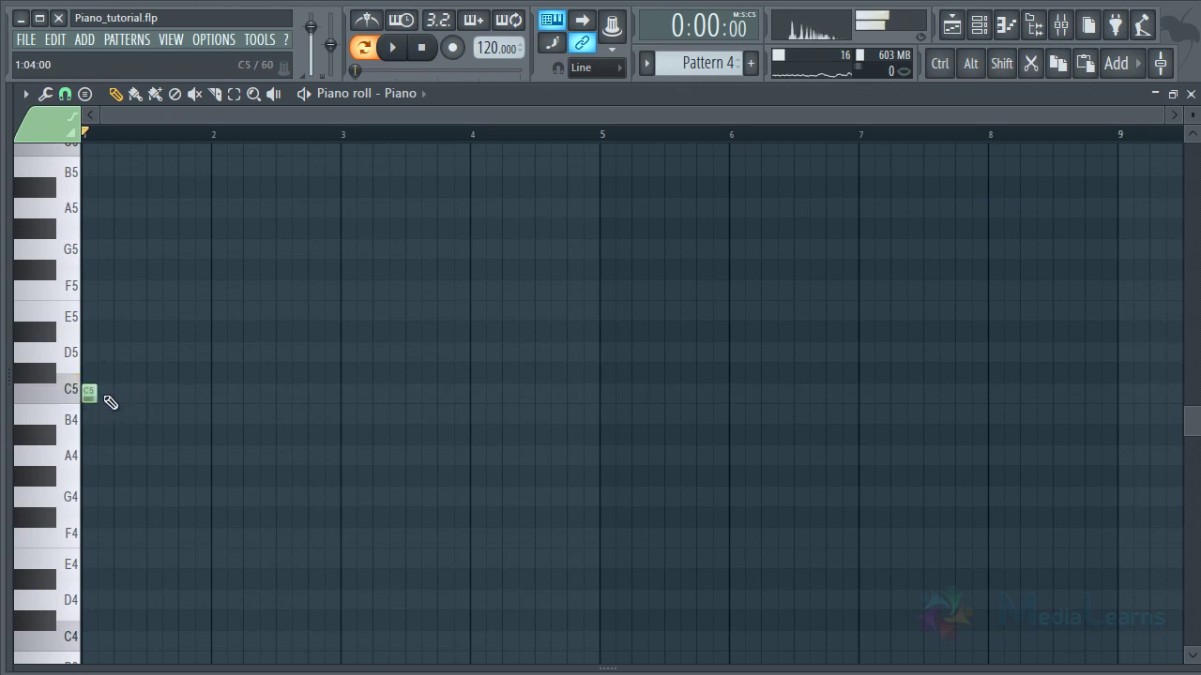
# Step: Build a C5, F5 and A5 chord at the start of bar 1 and shorten it to one beat
pyautogui.scroll(3, 150, 425)
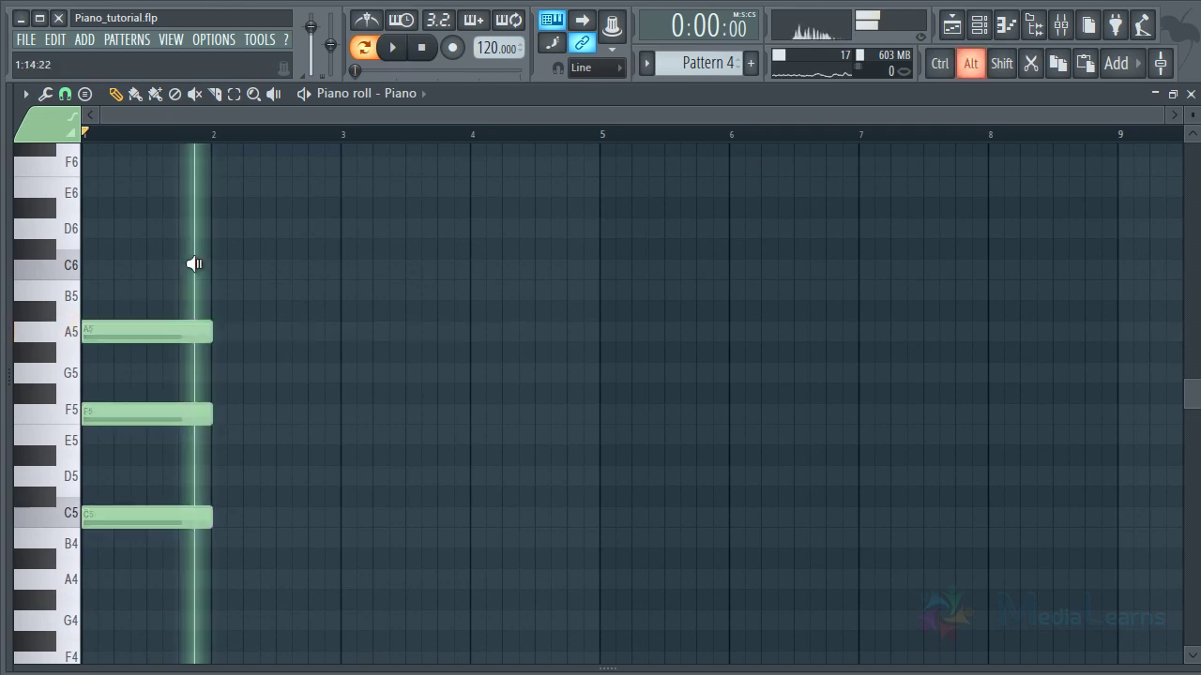
pyautogui.press('alt')
pyautogui.hotkey('ctrl', 'a')
pyautogui.moveTo(210, 332); pyautogui.dragTo(116, 332)
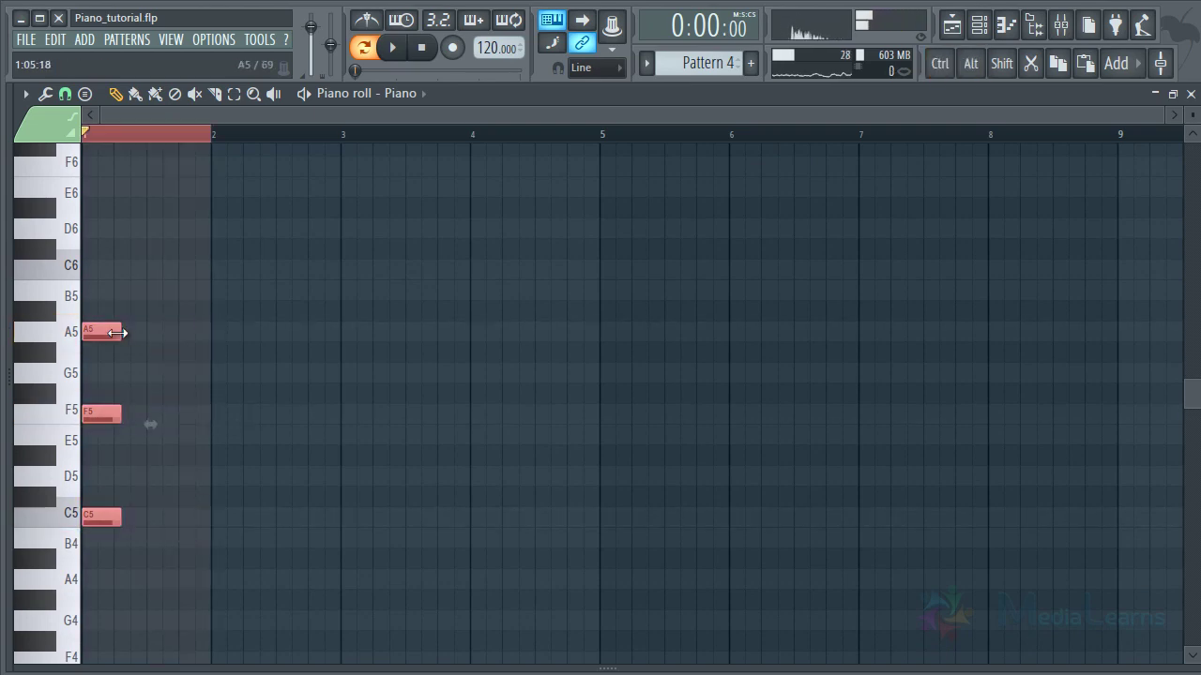
pyautogui.scroll(5, 103, 134)
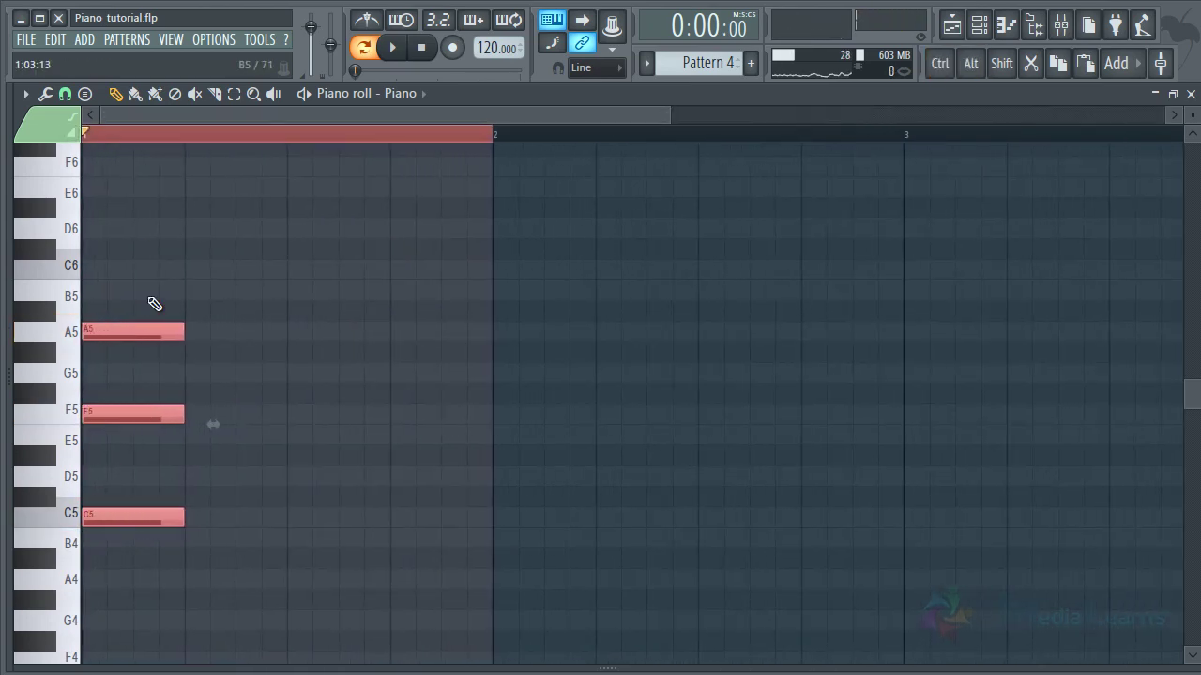
# Step: Fill bar 1 with eight consecutive half-beat chords of C5, F5 and A5
pyautogui.press('space')
pyautogui.moveTo(223, 335); pyautogui.dragTo(471, 335)
pyautogui.hotkey('ctrl', 'a')
pyautogui.hotkey('ctrl', 'd')
pyautogui.keyDown('ctrl'); pyautogui.rightClick(422, 283); pyautogui.keyUp('ctrl')
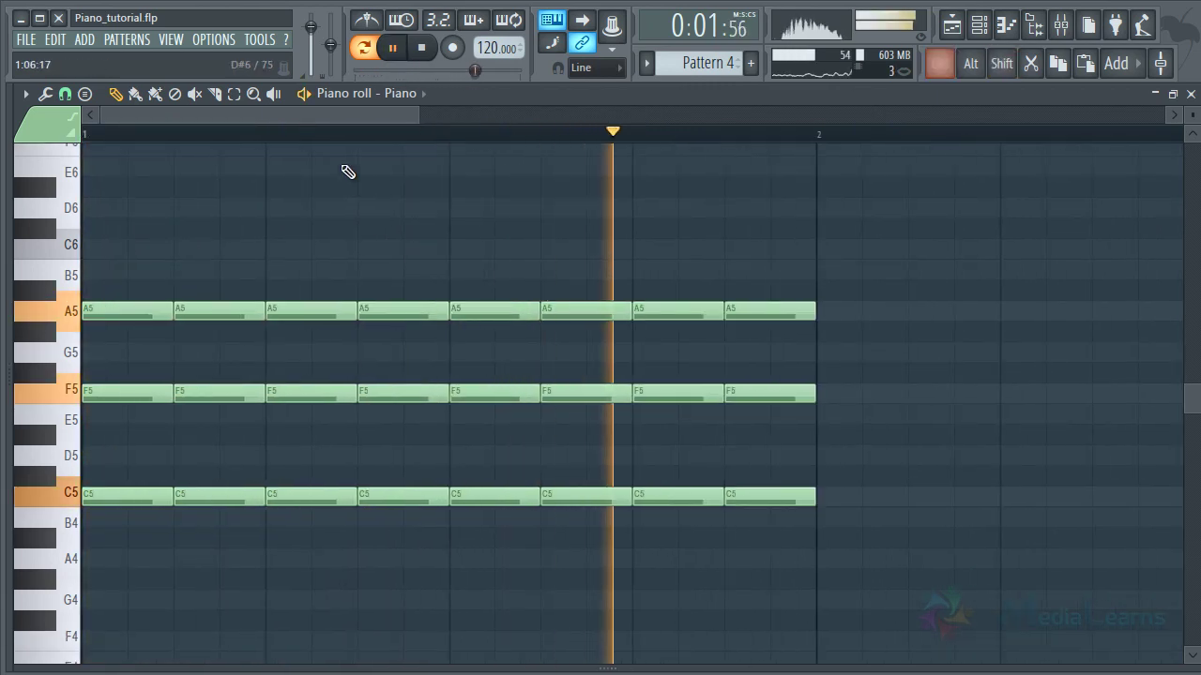
# Step: Copy the bar 1 chords into bar 2, transpose them down to A4, D5 and F#5, and play the pattern
pyautogui.scroll(-2, 345, 140)
pyautogui.scroll(-2, 348, 147)
pyautogui.press('space')
pyautogui.keyDown('ctrl'); pyautogui.moveTo(381, 241); pyautogui.dragTo(306, 574); pyautogui.keyUp('ctrl')
pyautogui.press('space')
pyautogui.press('space')
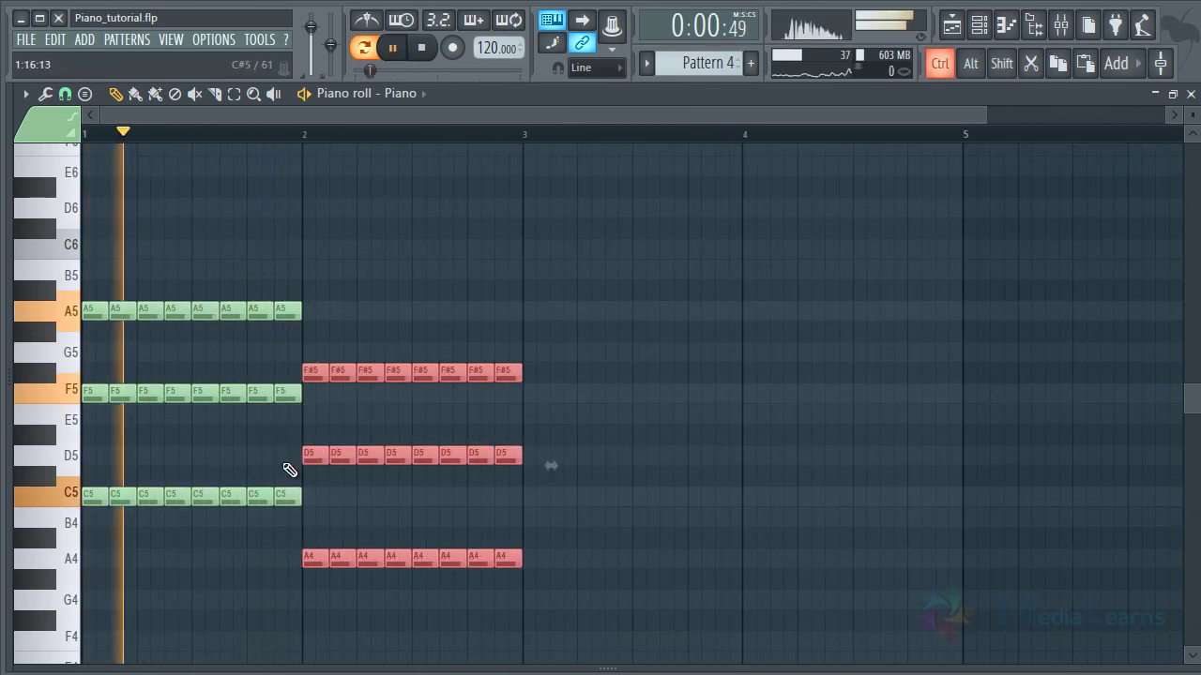
# Step: Raise the top row of notes in bar 2 to G5 and play the two bars
pyautogui.keyDown('ctrl'); pyautogui.moveTo(301, 346); pyautogui.dragTo(544, 374); pyautogui.keyUp('ctrl')
pyautogui.press('space')
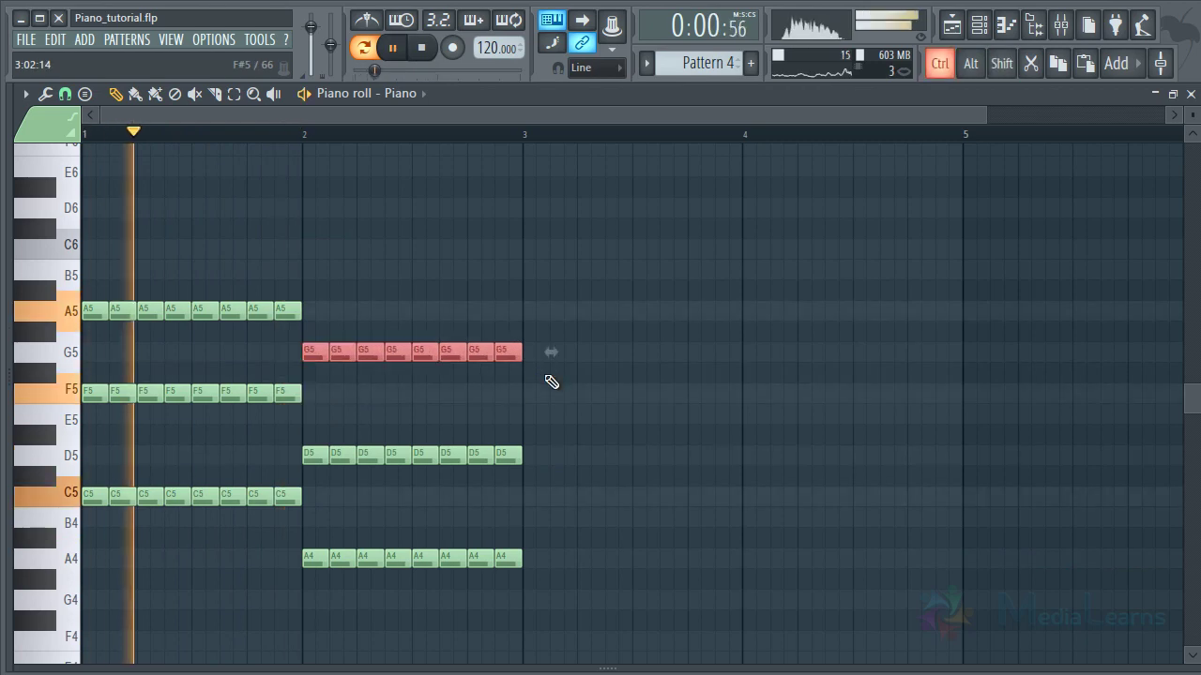
pyautogui.keyDown('ctrl'); pyautogui.click(603, 342); pyautogui.keyUp('ctrl')
pyautogui.keyDown('ctrl'); pyautogui.rightClick(563, 272); pyautogui.keyUp('ctrl')
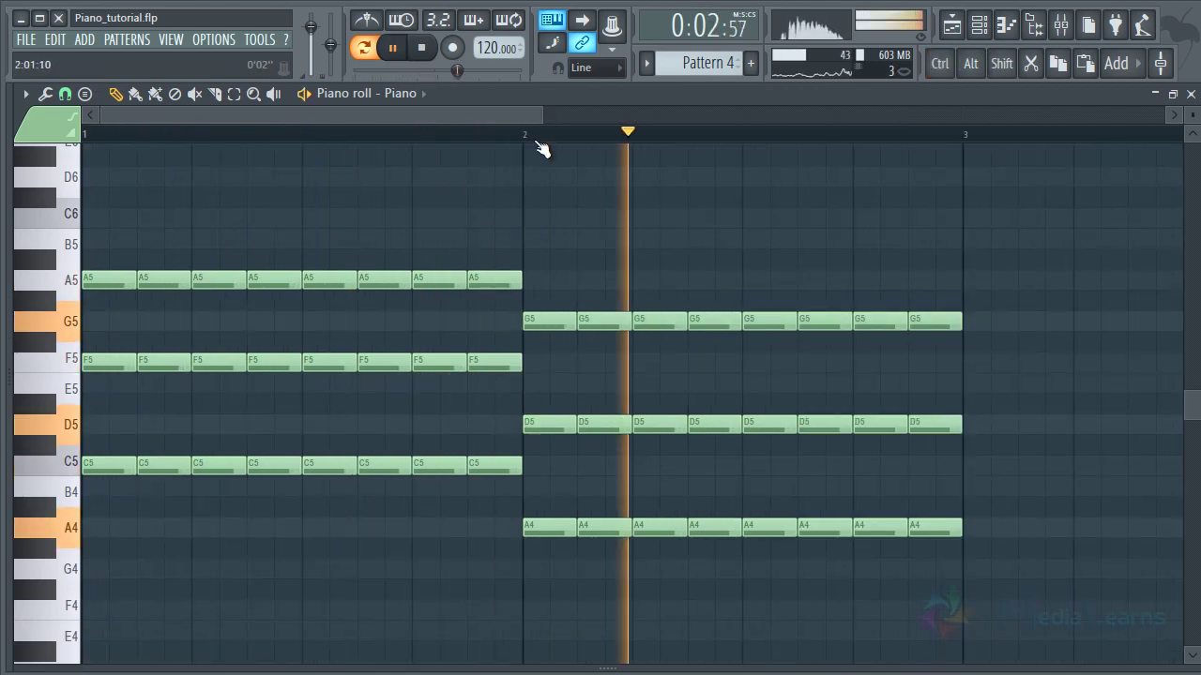
pyautogui.hscroll(3, 539, 120)
pyautogui.keyDown('ctrl'); pyautogui.scroll(-4, 529, 170); pyautogui.keyUp('ctrl')
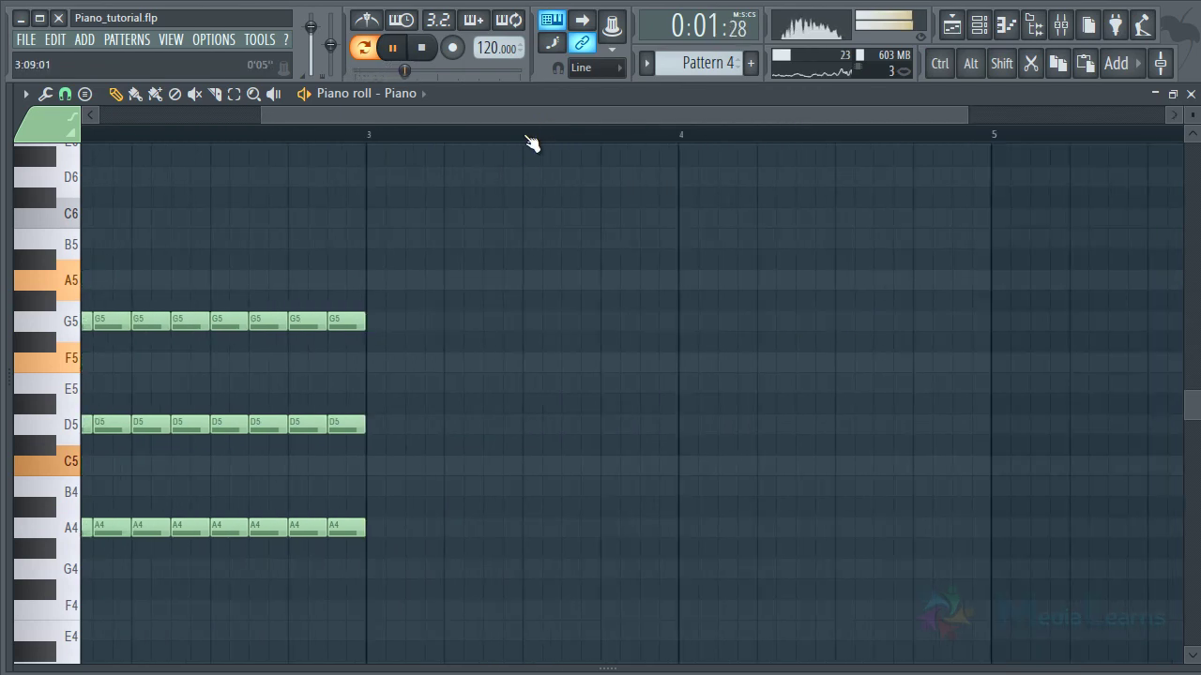
pyautogui.press('space')
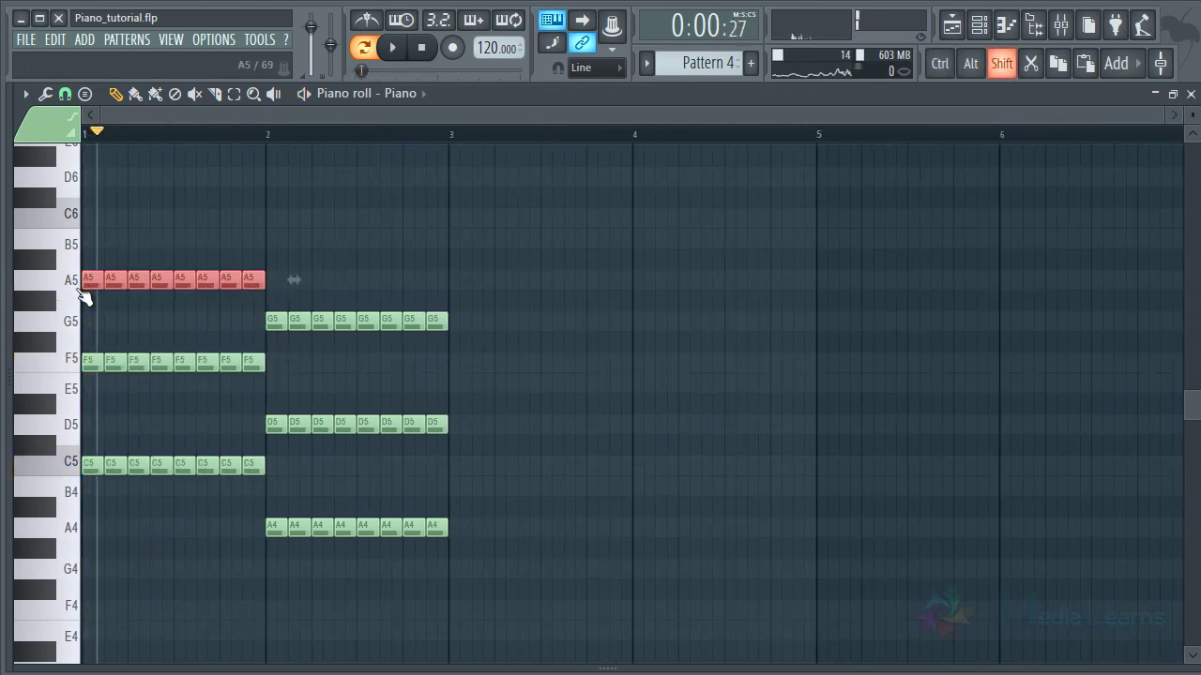
# Step: Raise the top row of notes in bar 1 to C6 and play it back
pyautogui.hotkey('shift', 'Up')
pyautogui.hotkey('shift', 'Up')
pyautogui.press('space')
pyautogui.press('space')
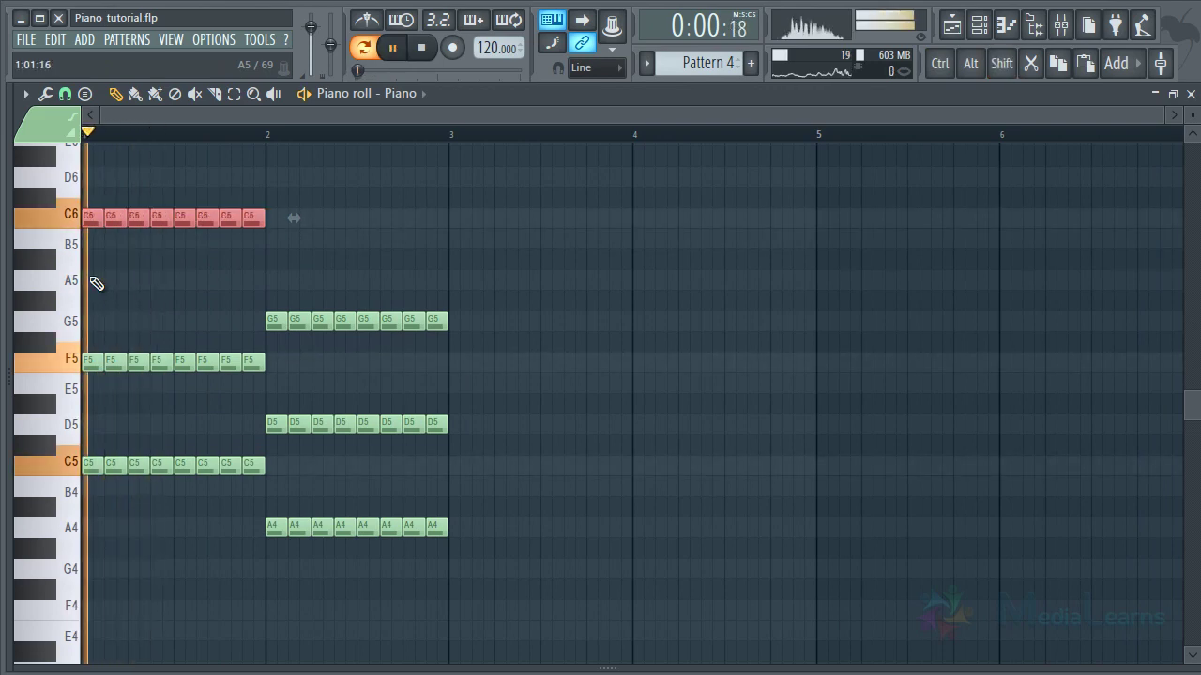
# Step: Raise the top row of notes in bar 2 to A5, play the pattern, and select that bar's A4 notes
pyautogui.keyDown('ctrl'); pyautogui.moveTo(251, 294); pyautogui.dragTo(526, 358); pyautogui.keyUp('ctrl')
pyautogui.hotkey('shift', 'Up')
pyautogui.press('space')
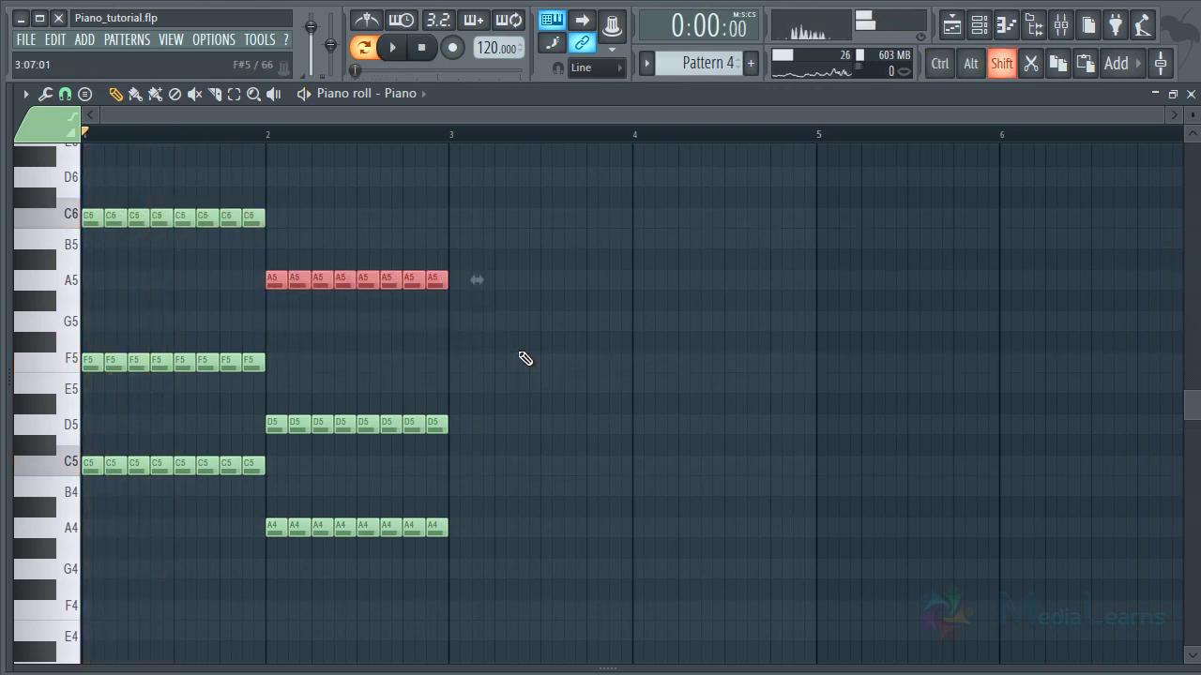
pyautogui.click(526, 359)
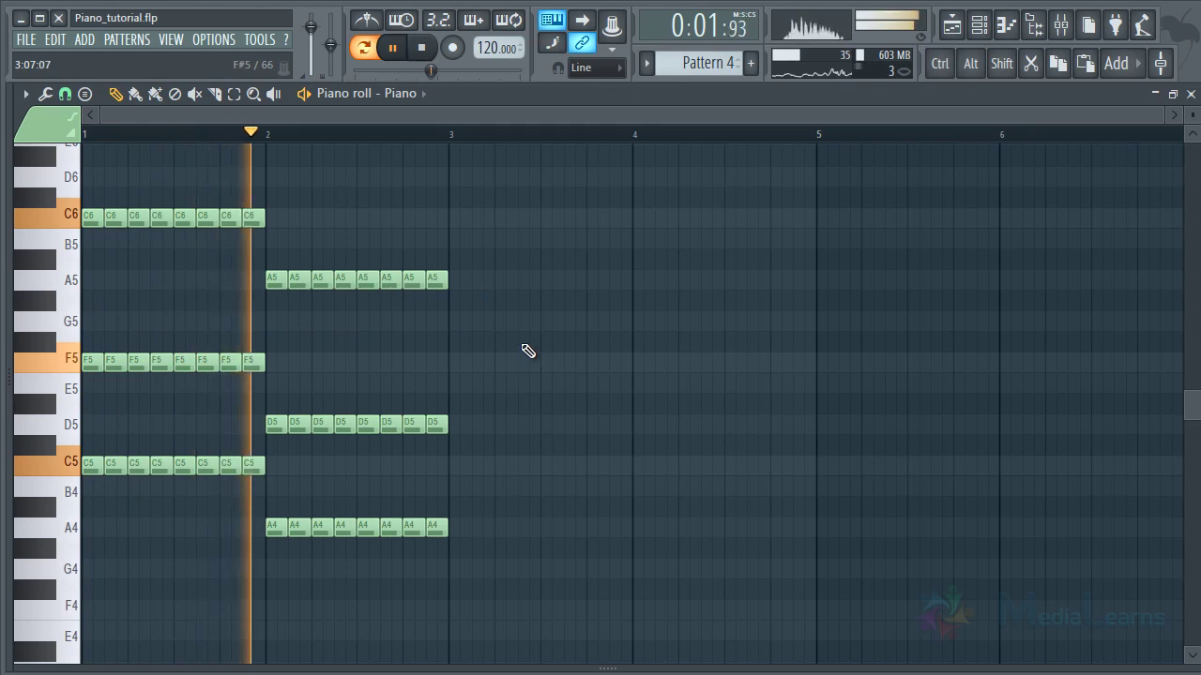
pyautogui.press('space')
pyautogui.keyDown('ctrl'); pyautogui.moveTo(486, 481); pyautogui.dragTo(267, 582); pyautogui.keyUp('ctrl')
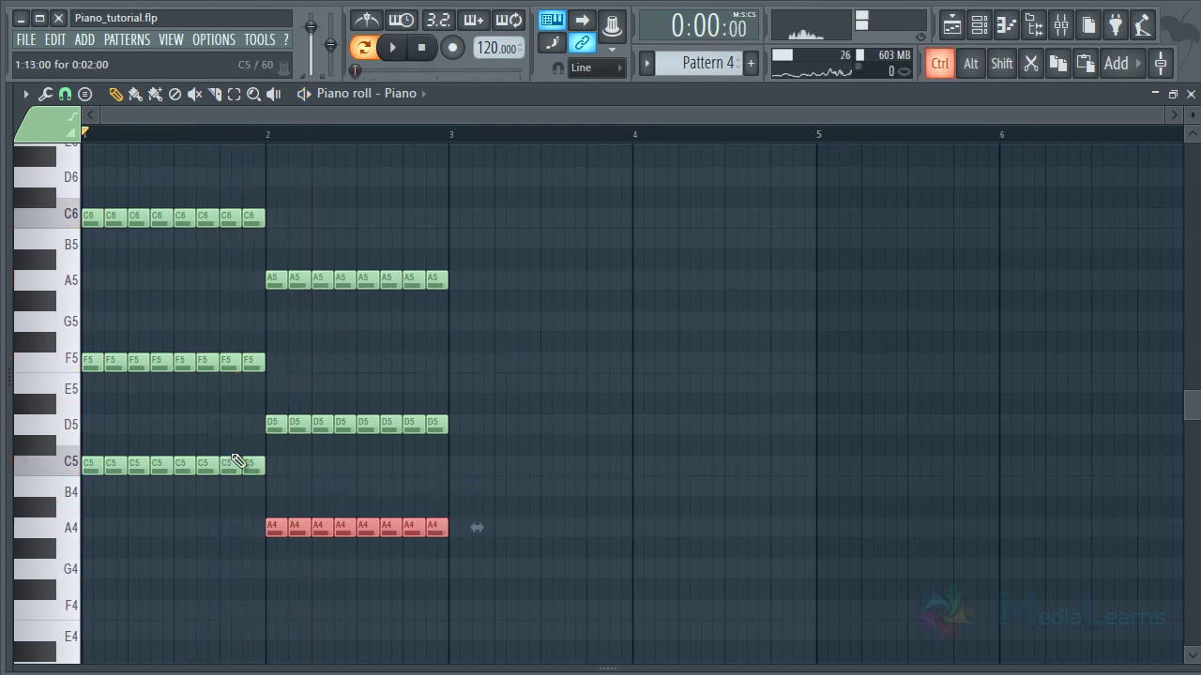
# Step: Load the PN Nexus Grandpiano Octaved preset in the Piano channel's Nexus instrument
pyautogui.press('F7')
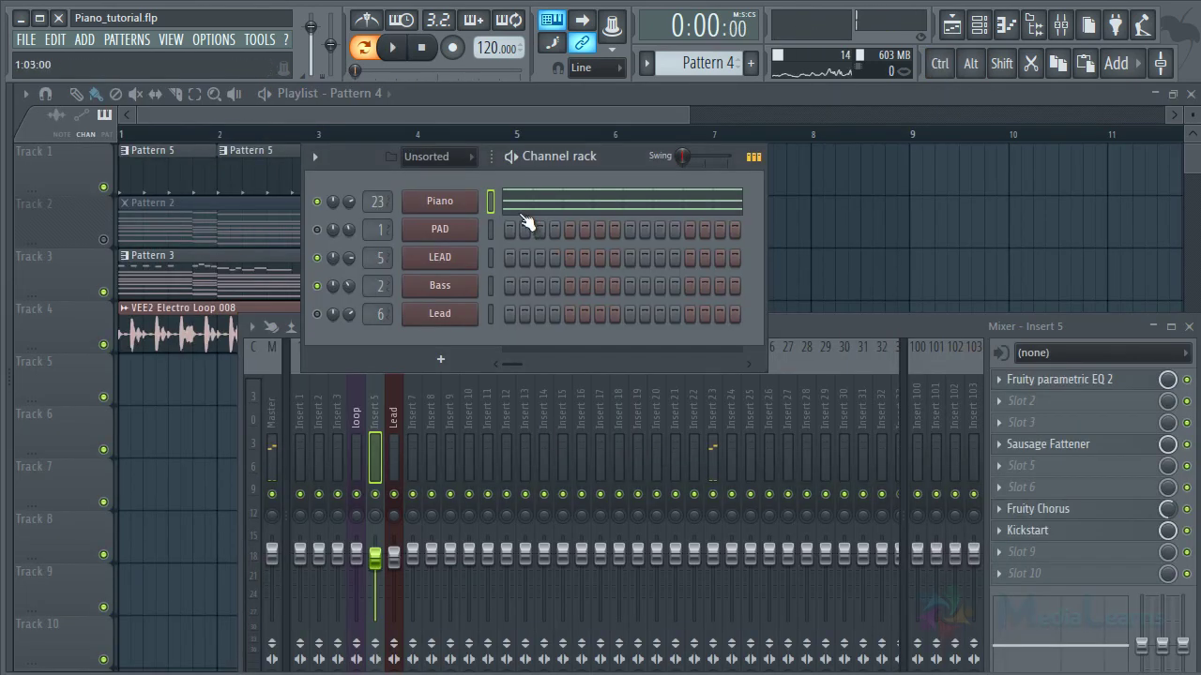
pyautogui.click(461, 206)
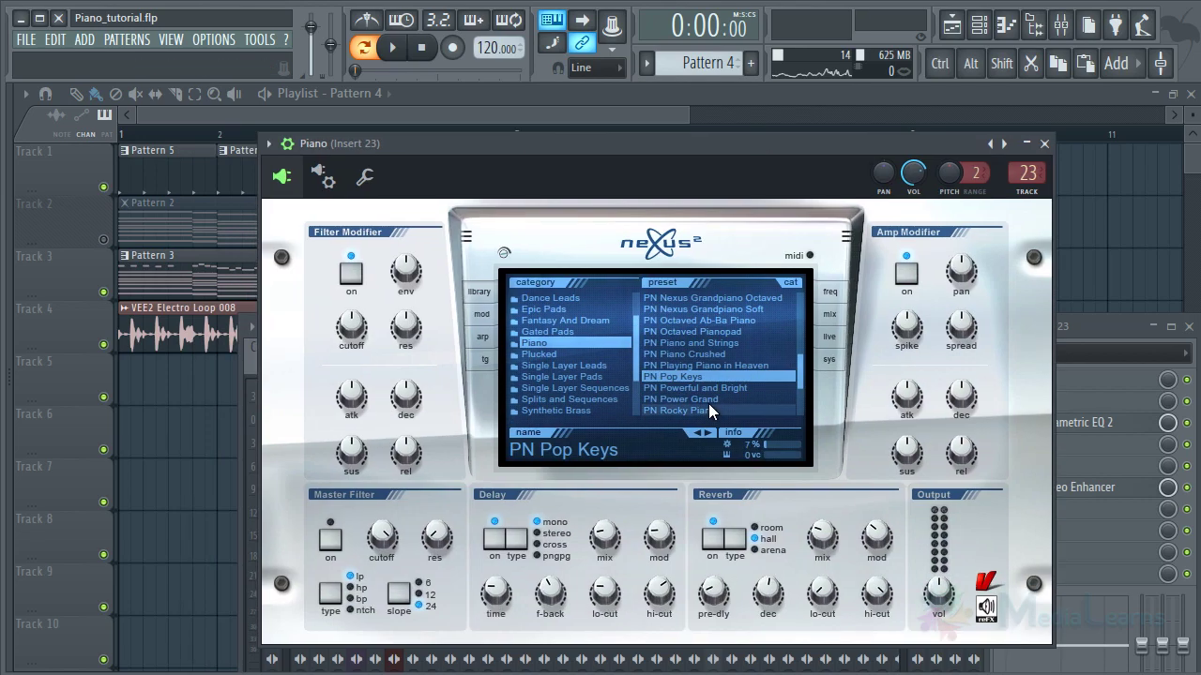
pyautogui.click(750, 401)
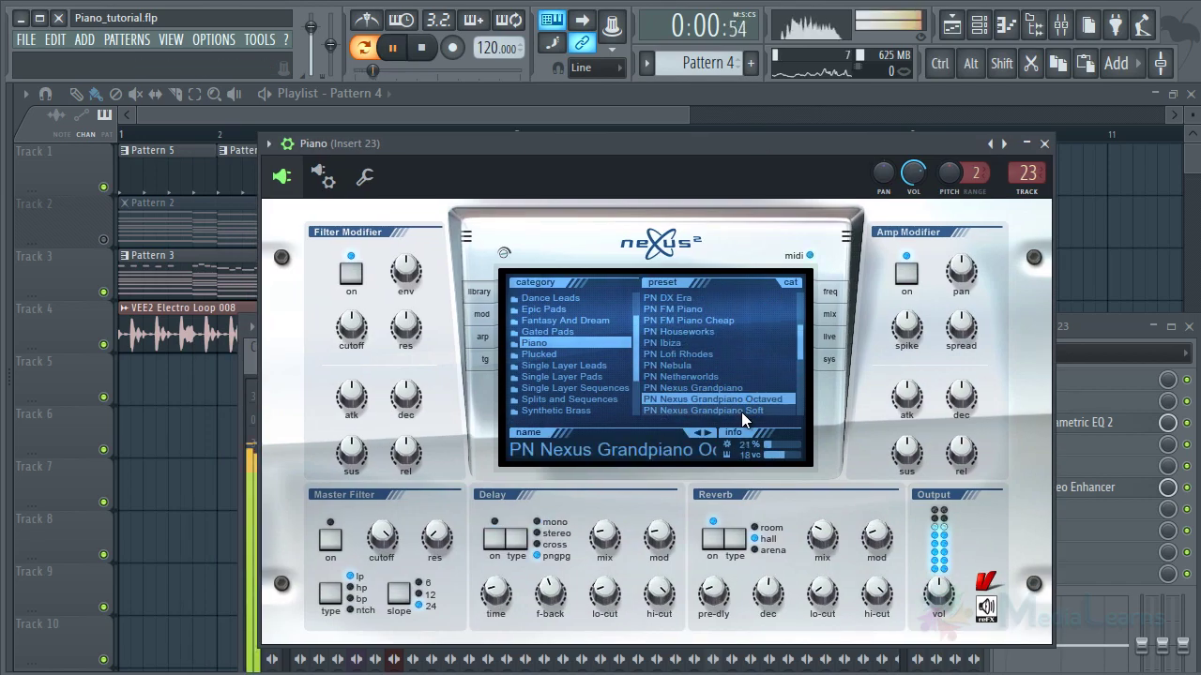
pyautogui.click(1045, 144)
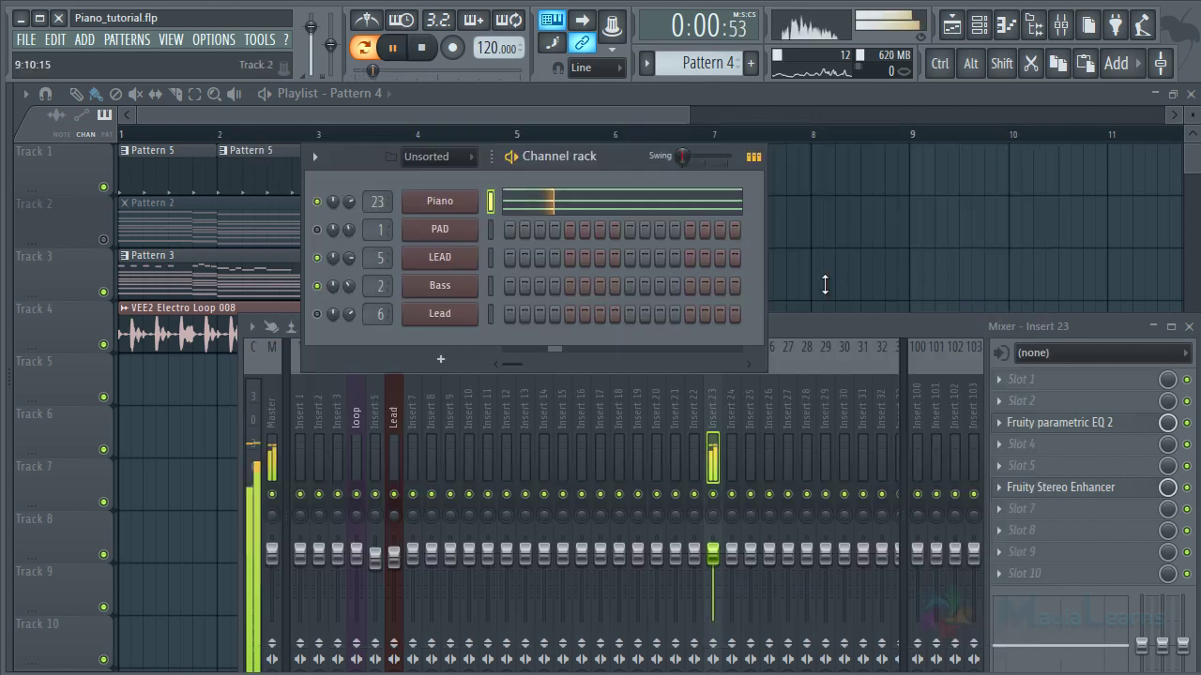
# Step: On mixer insert 23, bypass Fruity Stereo Enhancer and switch Fruity parametric EQ 2 to its flat preset, checking the sound with playback
pyautogui.click(396, 407)
pyautogui.click(724, 419)
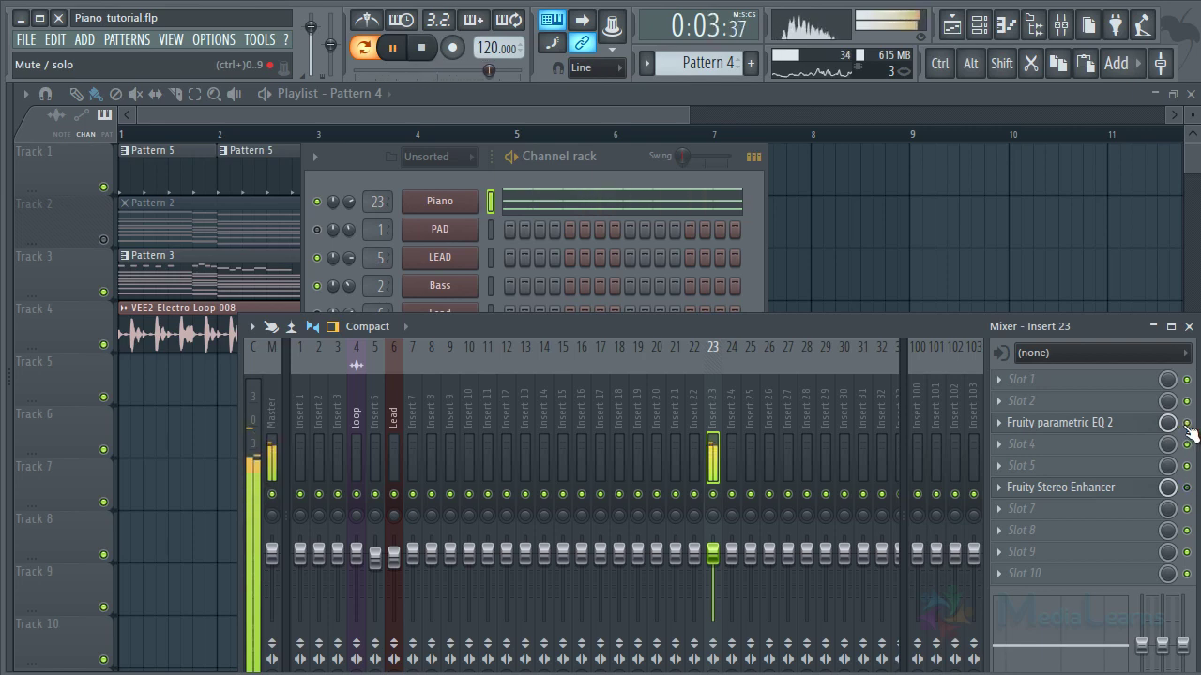
pyautogui.click(1136, 428)
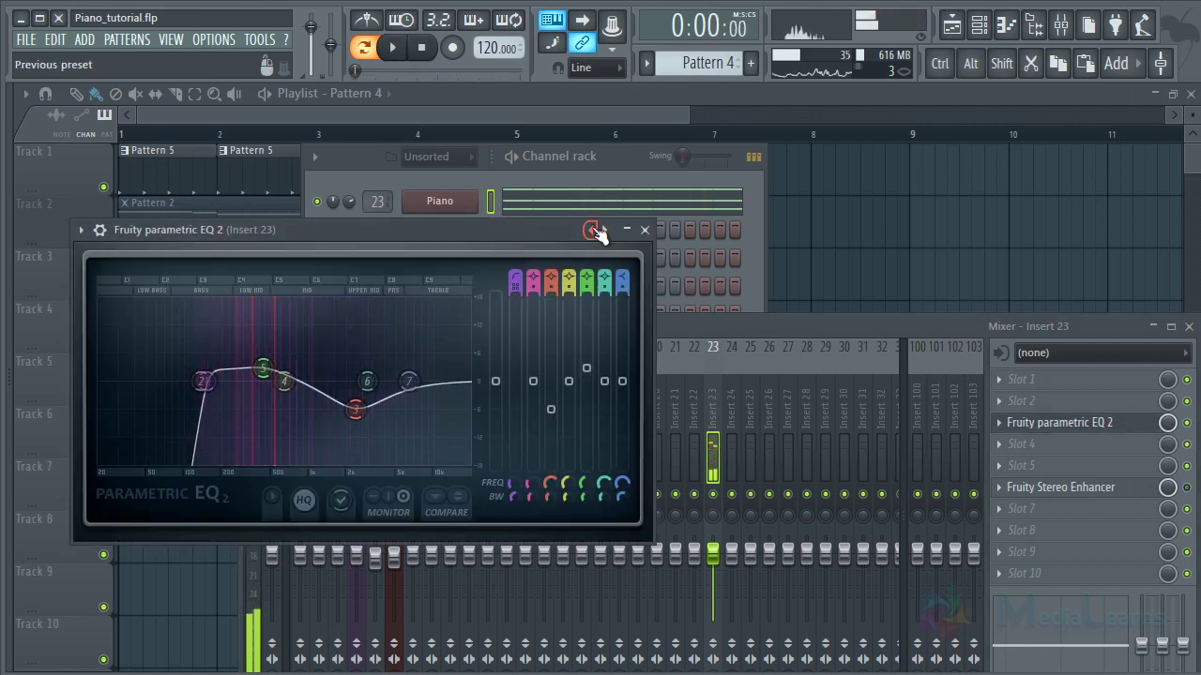
pyautogui.click(593, 230)
pyautogui.click(630, 258)
pyautogui.press('space')
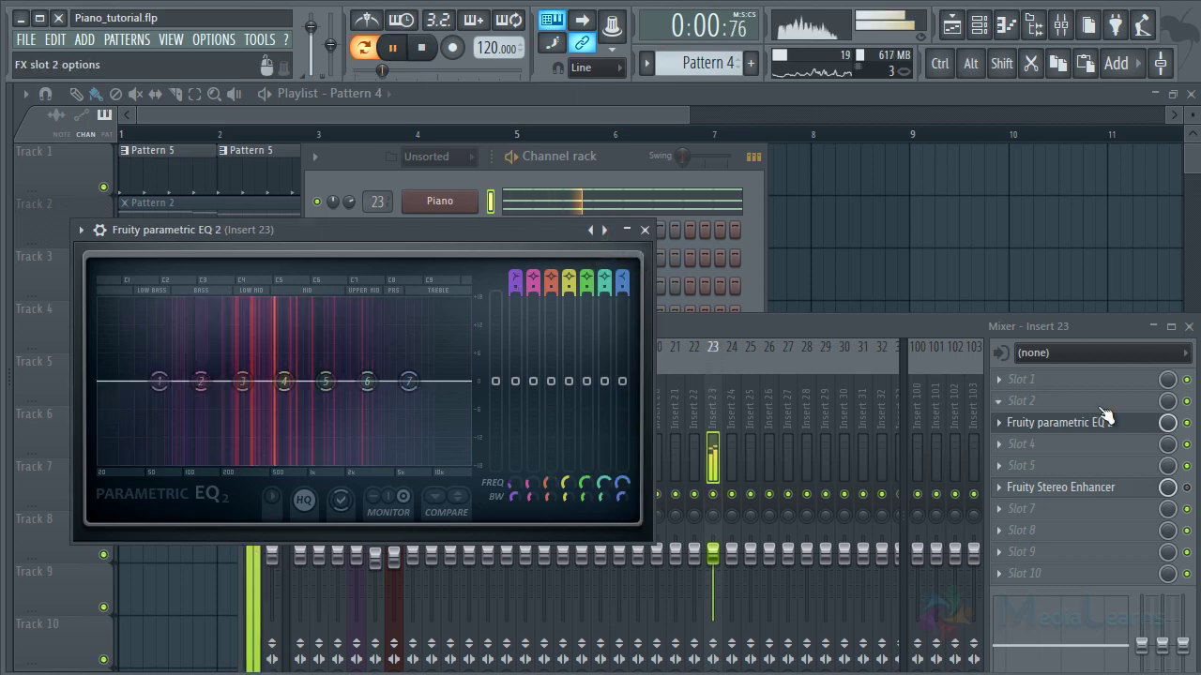
pyautogui.press('space')
# Step: Play the pattern in the piano roll and reload the PN Nexus Grandpiano Octaved preset in the Piano channel
pyautogui.click(578, 187)
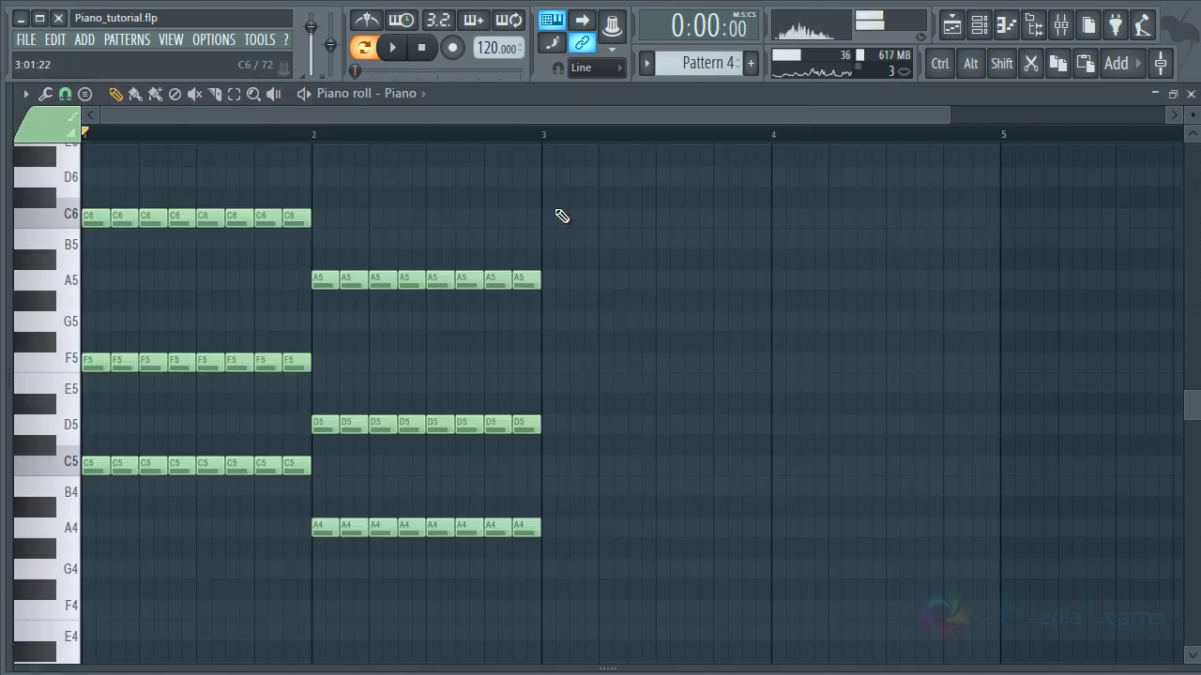
pyautogui.press('space')
pyautogui.scroll(-2, 506, 139)
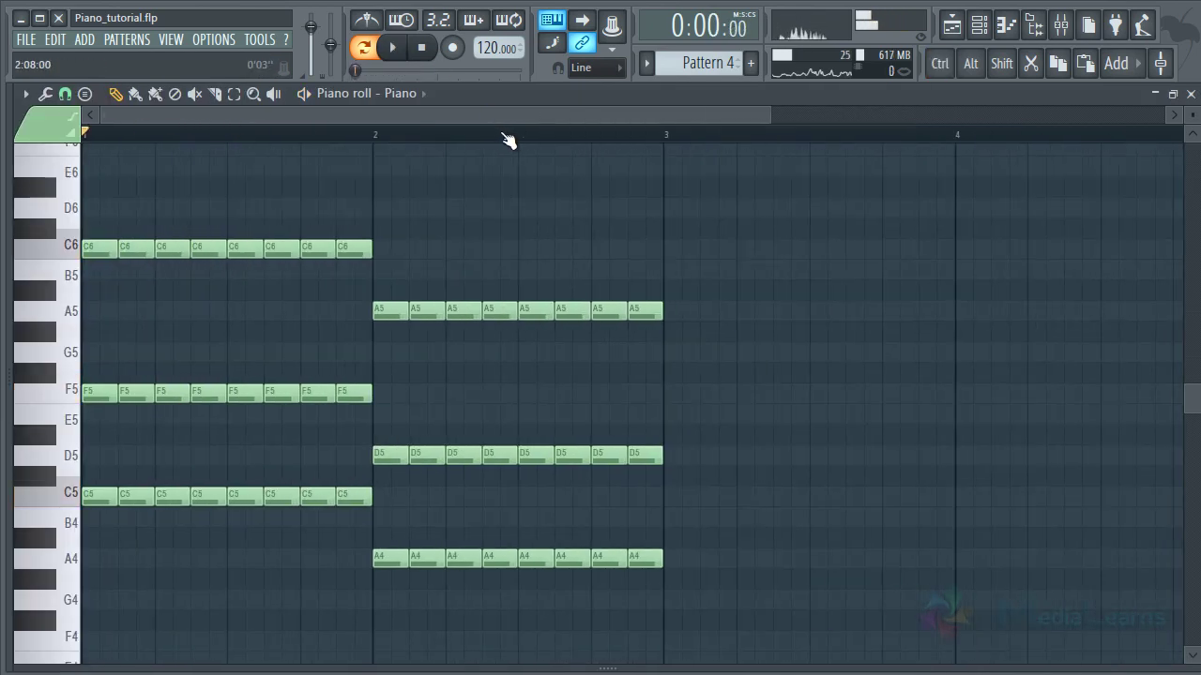
pyautogui.press('Escape')
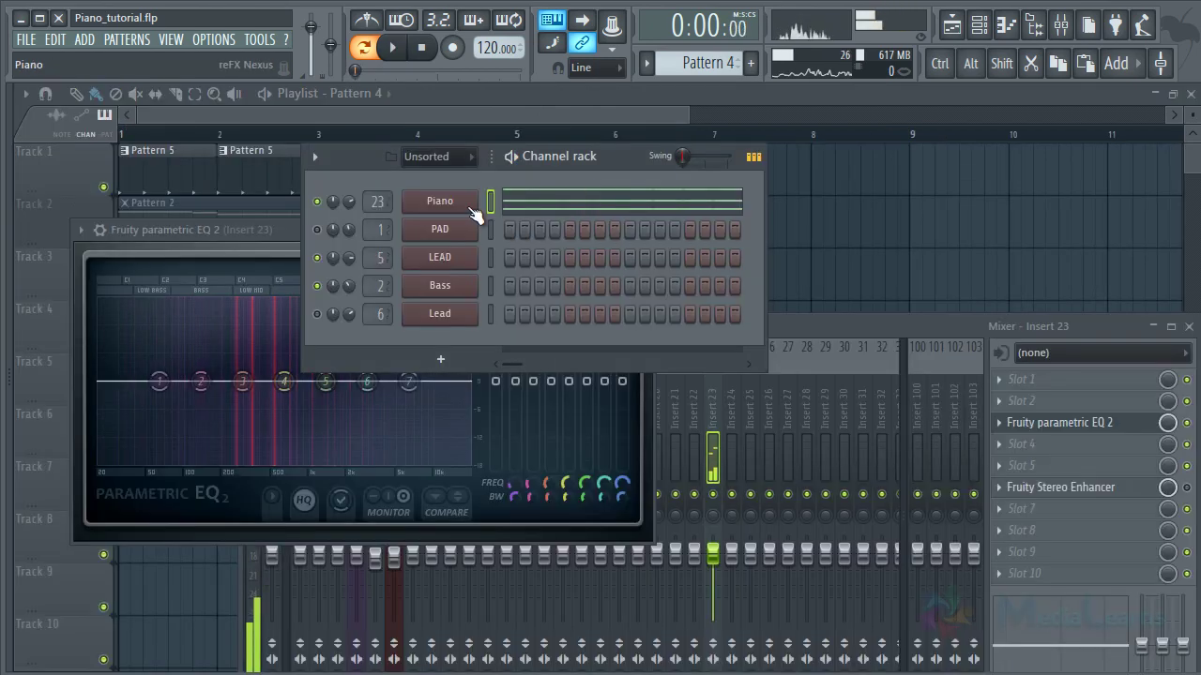
pyautogui.click(472, 209)
pyautogui.click(731, 344)
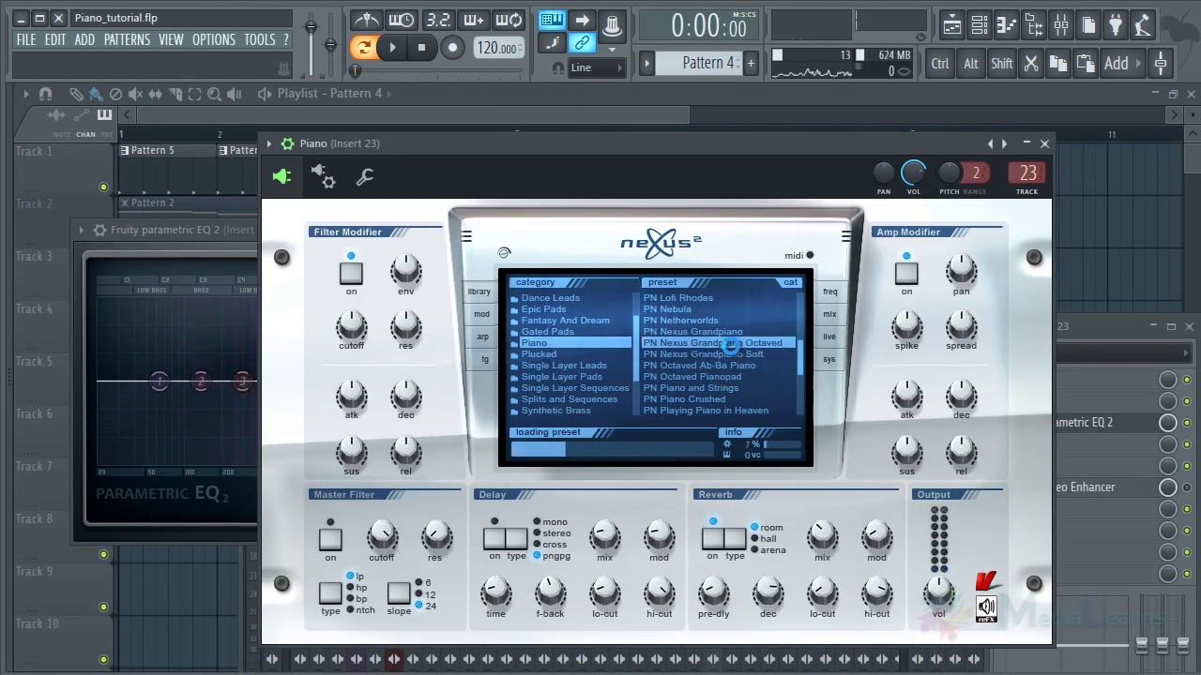
pyautogui.click(1044, 144)
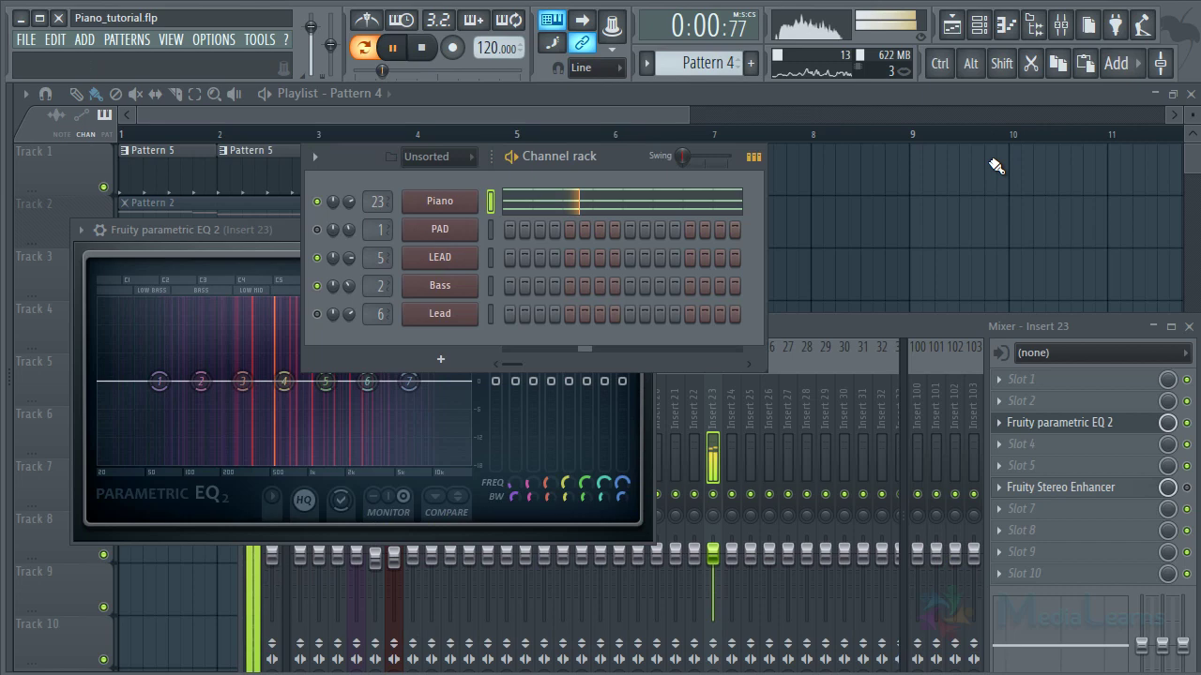
# Step: Extend the piano progression with D5, G5 and D6 chords in bar 3 and C5, F5 and C6 chords in bar 4
pyautogui.click(617, 209)
pyautogui.press('space')
pyautogui.scroll(1, 617, 210)
pyautogui.press('space')
pyautogui.scroll(-4, 463, 137)
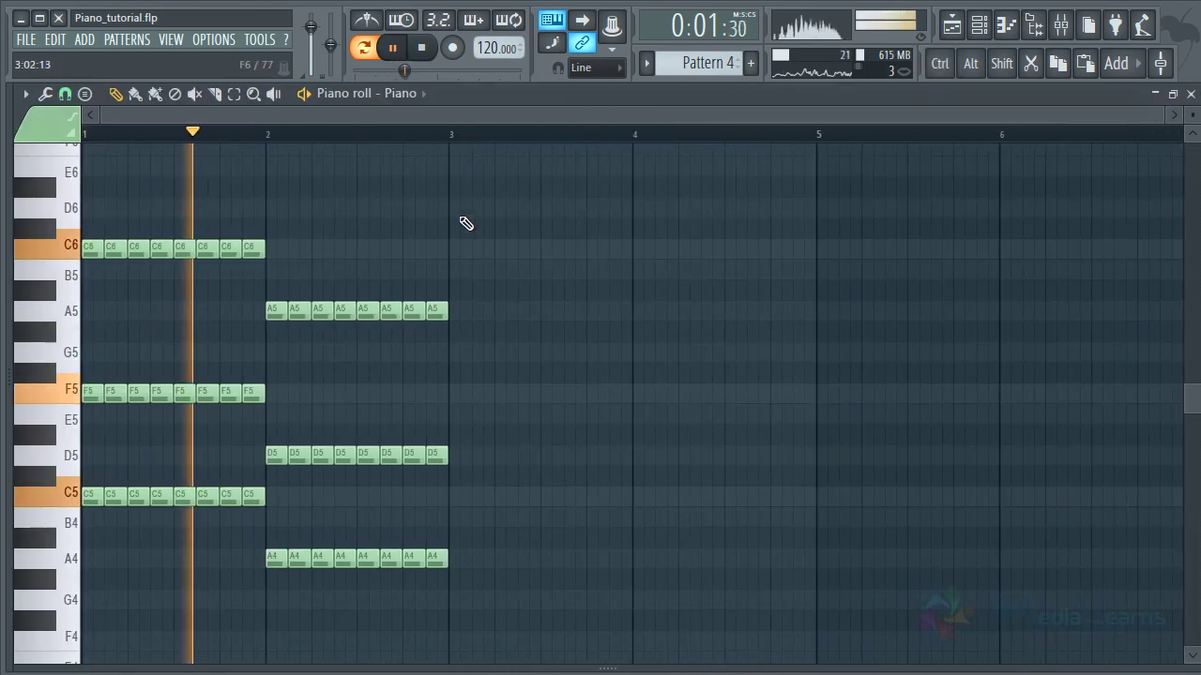
pyautogui.moveTo(515, 264); pyautogui.dragTo(456, 448)
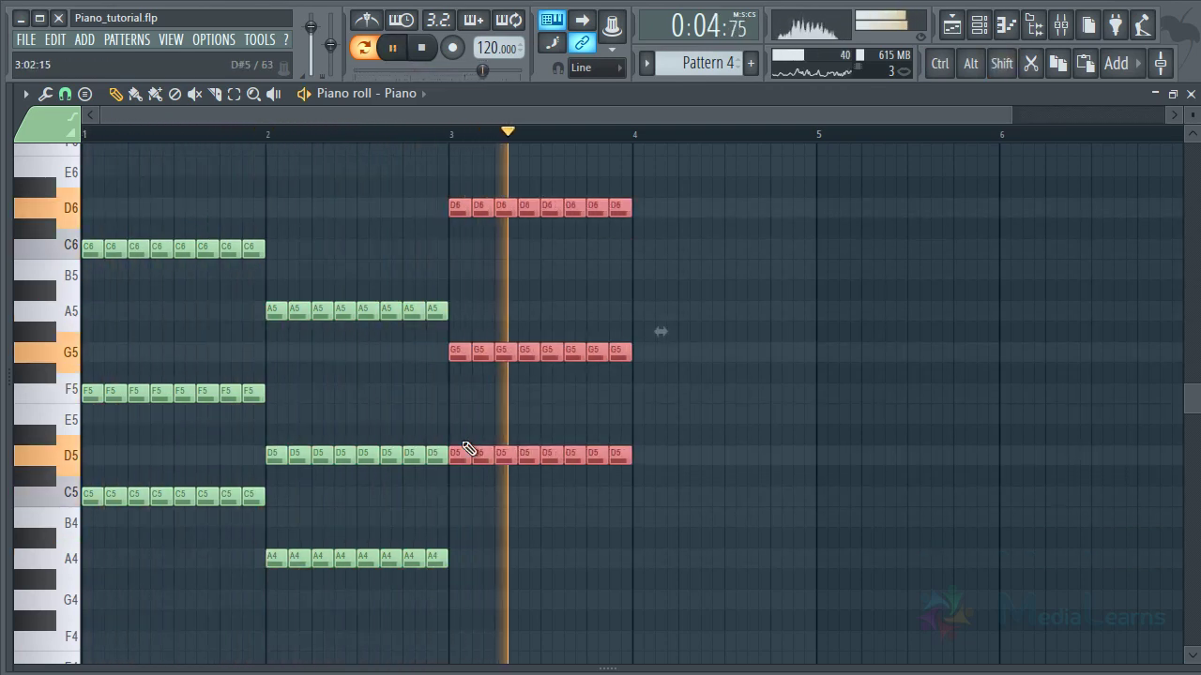
pyautogui.moveTo(467, 449); pyautogui.dragTo(638, 504)
pyautogui.press('space')
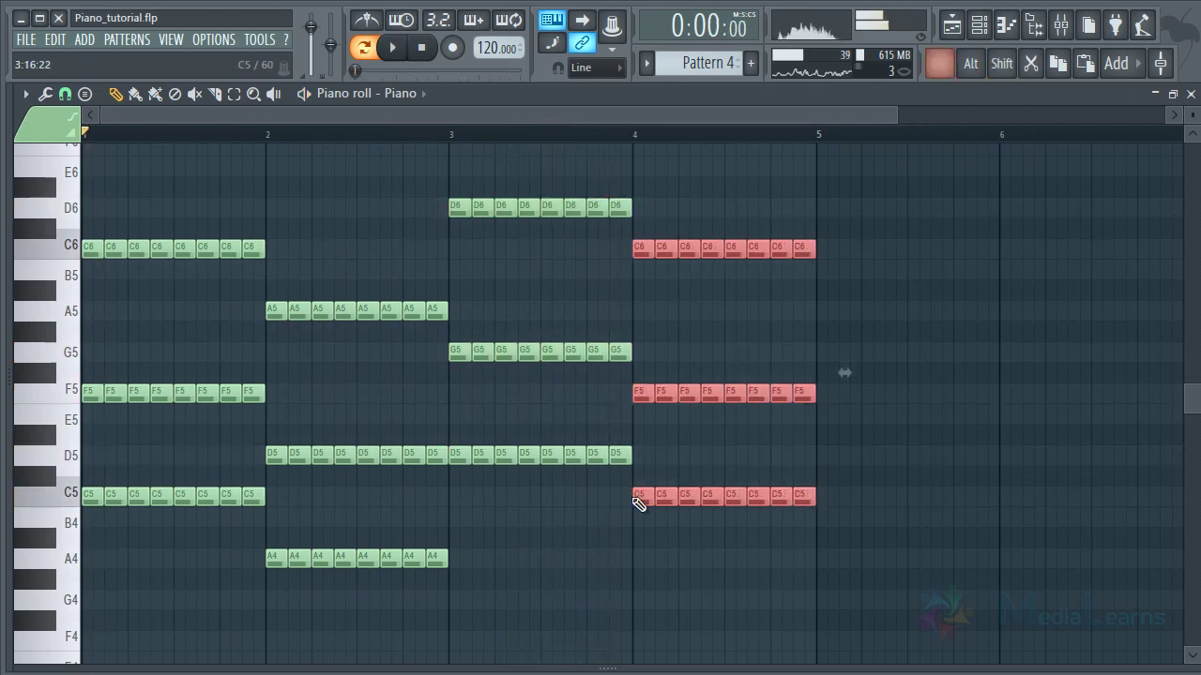
# Step: Cut all the notes from the piano pattern
pyautogui.hotkey('ctrl', 'a')
pyautogui.hotkey('ctrl', 'x')
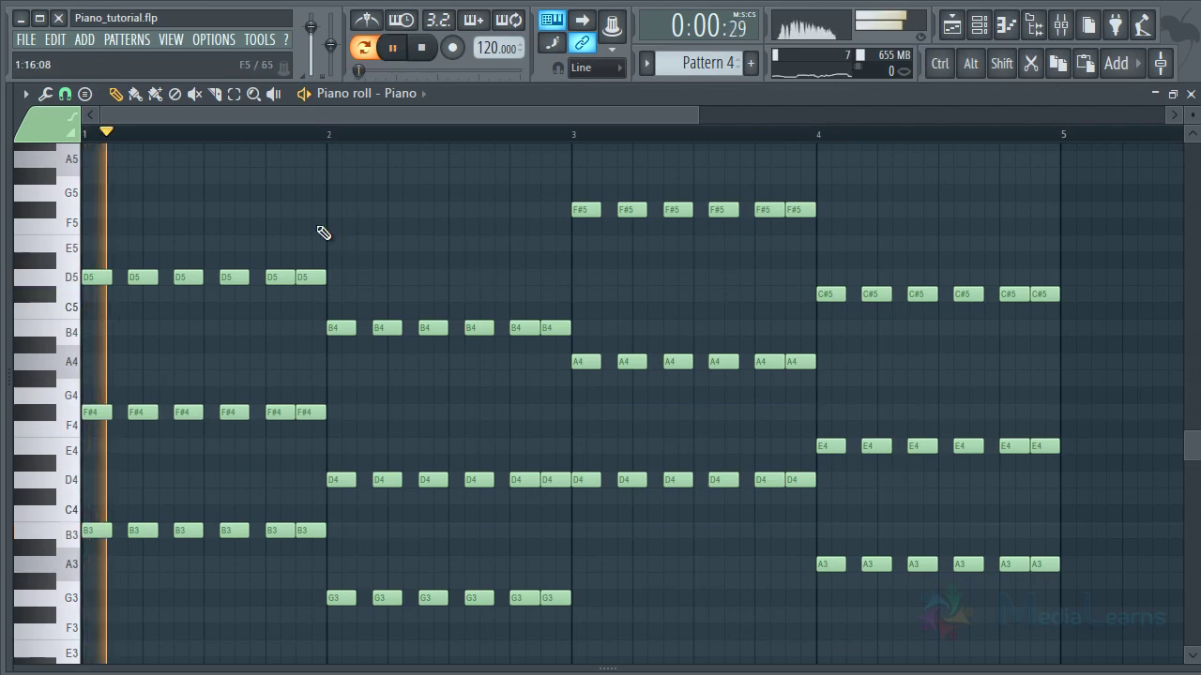
# Step: Lower the D5, B4, F#5 and C#5 notes across bars 1 to 4 by one octave, leaving the A4 notes out of the selection
pyautogui.scroll(-2, 344, 139)
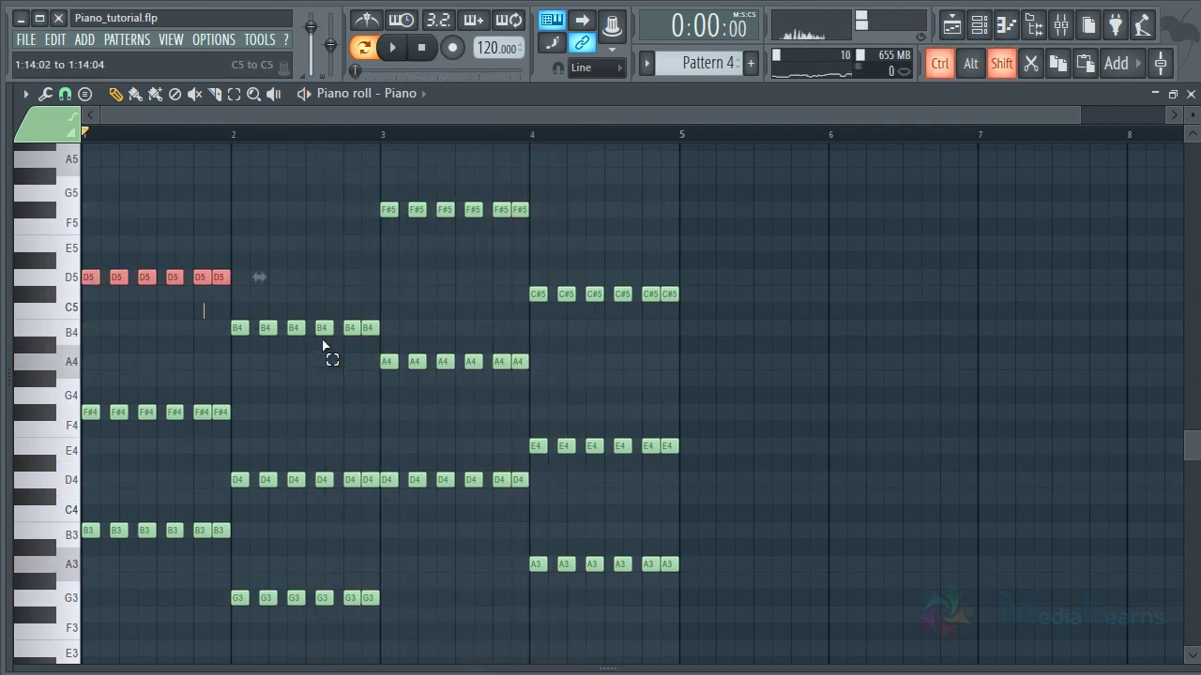
pyautogui.moveTo(323, 347); pyautogui.dragTo(457, 379)
pyautogui.moveTo(786, 241); pyautogui.dragTo(405, 401)
pyautogui.moveTo(374, 159); pyautogui.dragTo(629, 276)
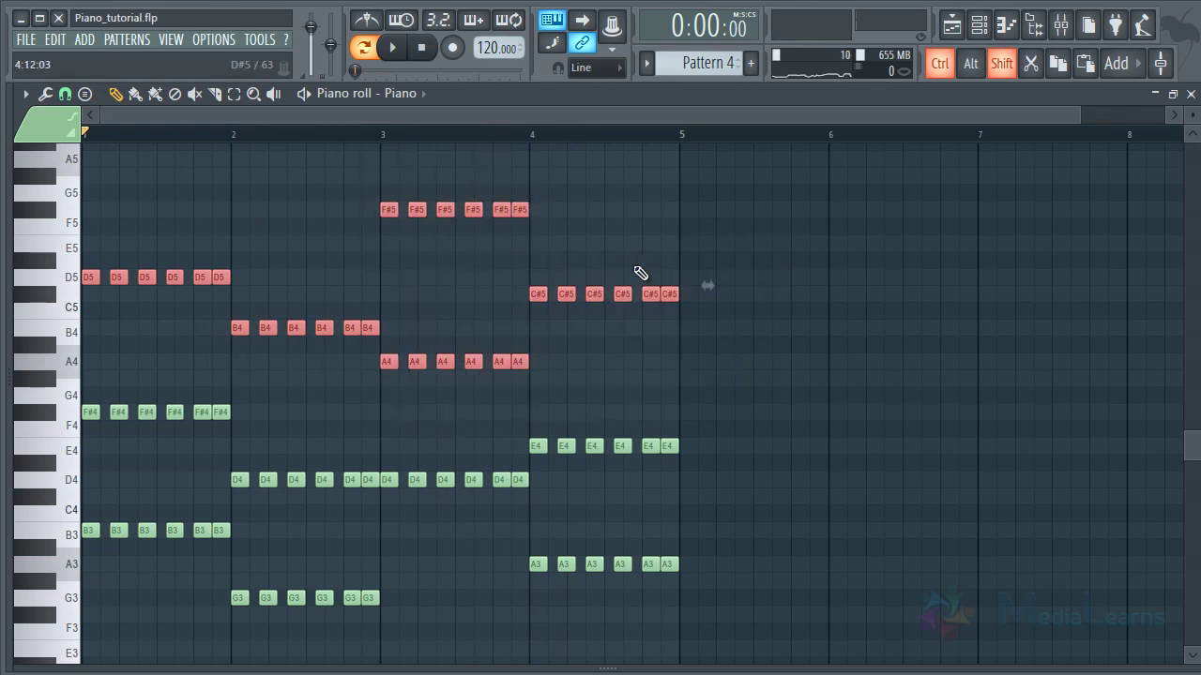
pyautogui.scroll(-3, 635, 391)
pyautogui.scroll(7, 635, 391)
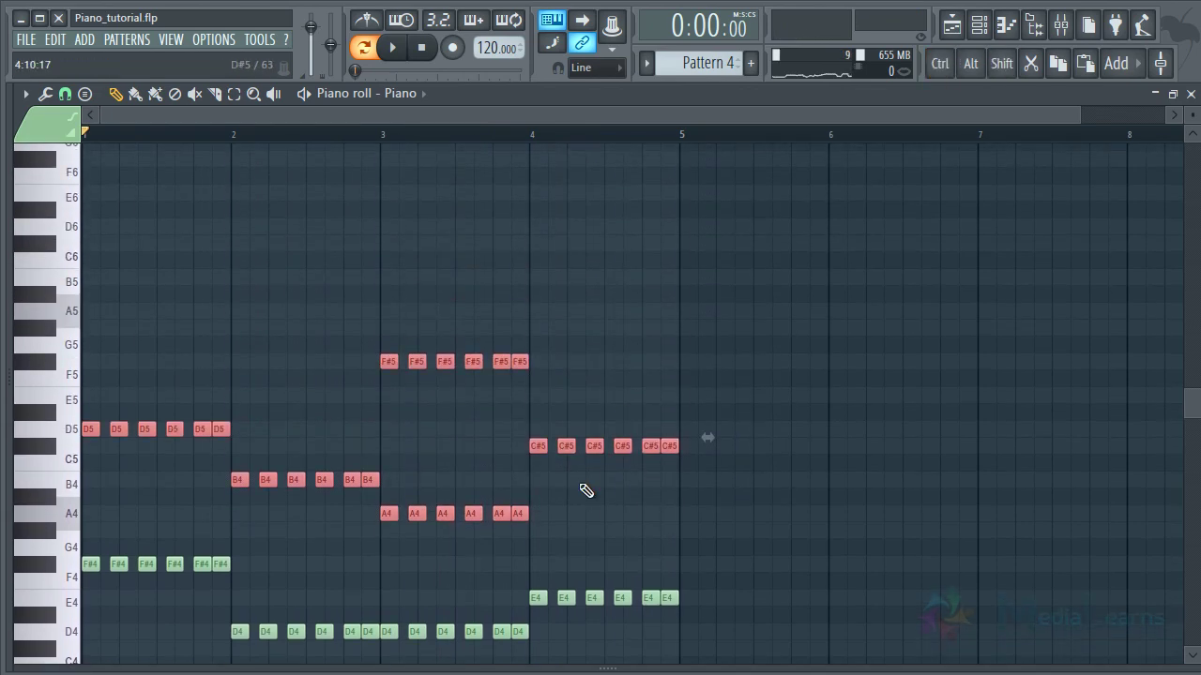
pyautogui.scroll(-4, 578, 487)
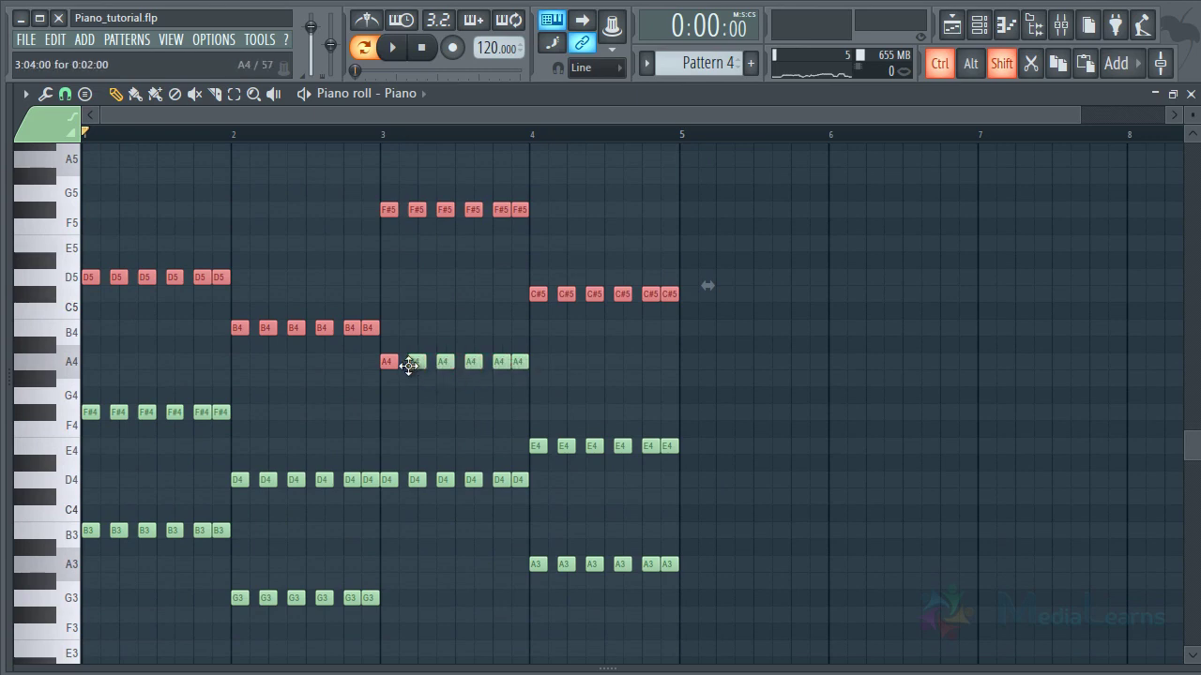
pyautogui.hotkey('ctrl', 'Down')
pyautogui.scroll(-3, 434, 314)
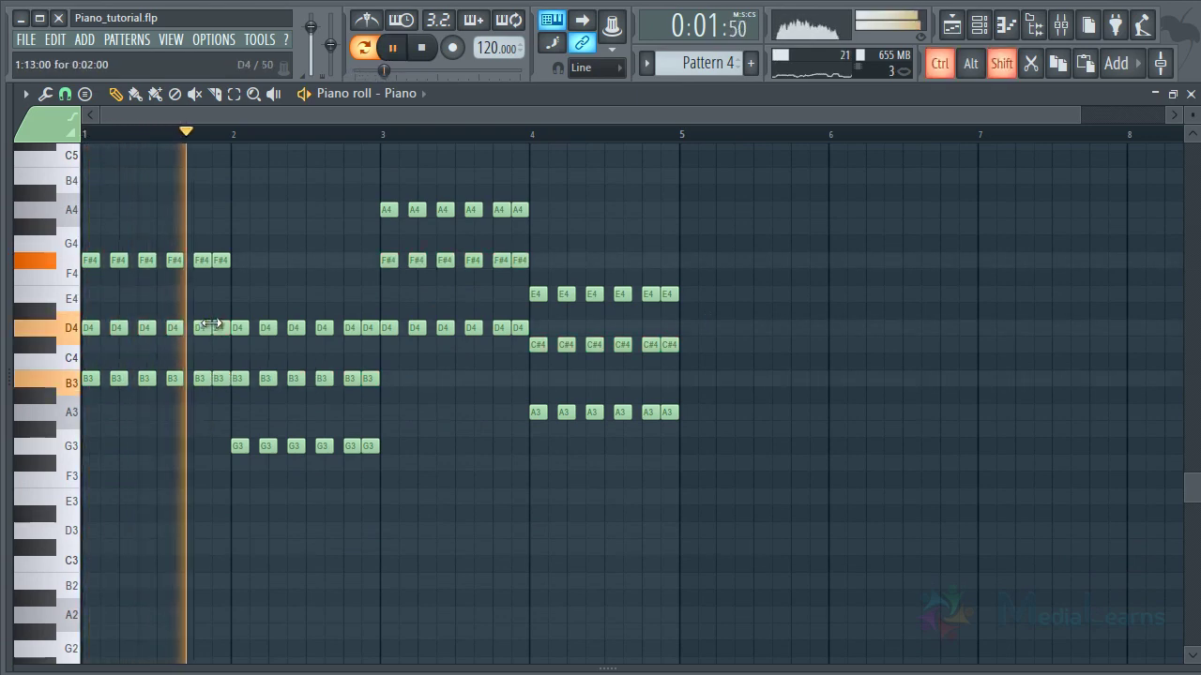
# Step: Raise the middle chord notes by one octave across all four bars: D4, B3, F#4 and C#4 in bars 1 to 4 respectively
pyautogui.moveTo(211, 321); pyautogui.dragTo(84, 351)
pyautogui.keyDown('ctrl'); pyautogui.keyDown('shift'); pyautogui.click(220, 329); pyautogui.keyUp('shift'); pyautogui.keyUp('ctrl')
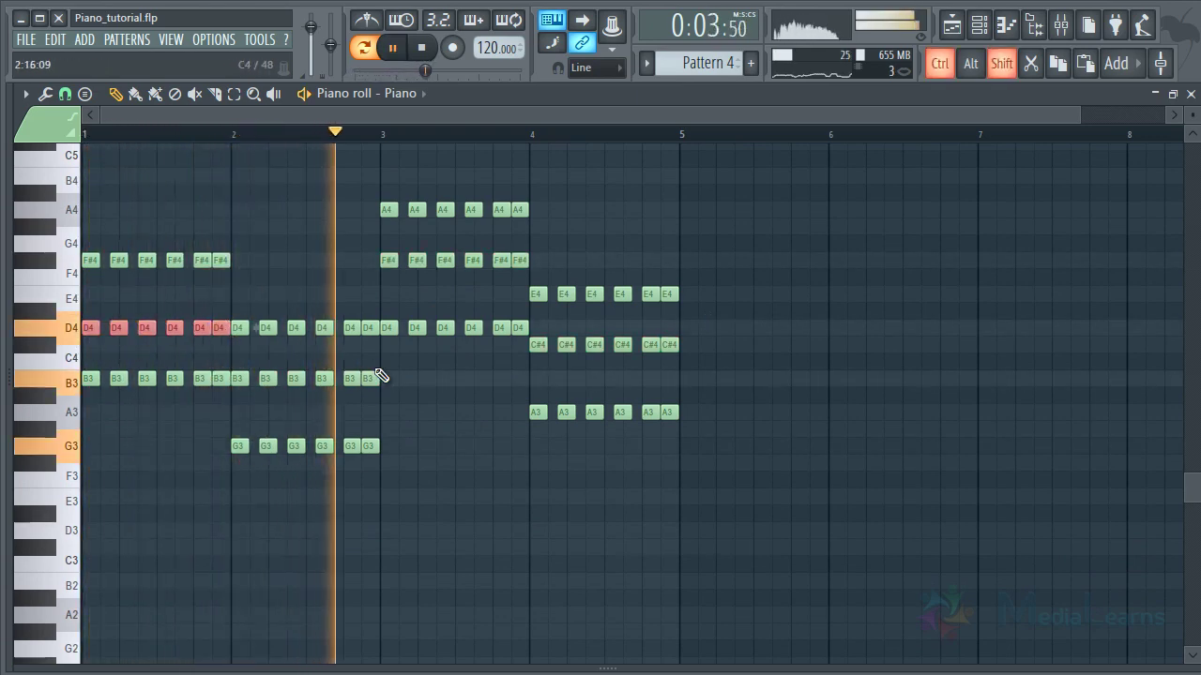
pyautogui.moveTo(375, 354); pyautogui.dragTo(242, 418)
pyautogui.moveTo(344, 252); pyautogui.dragTo(534, 284)
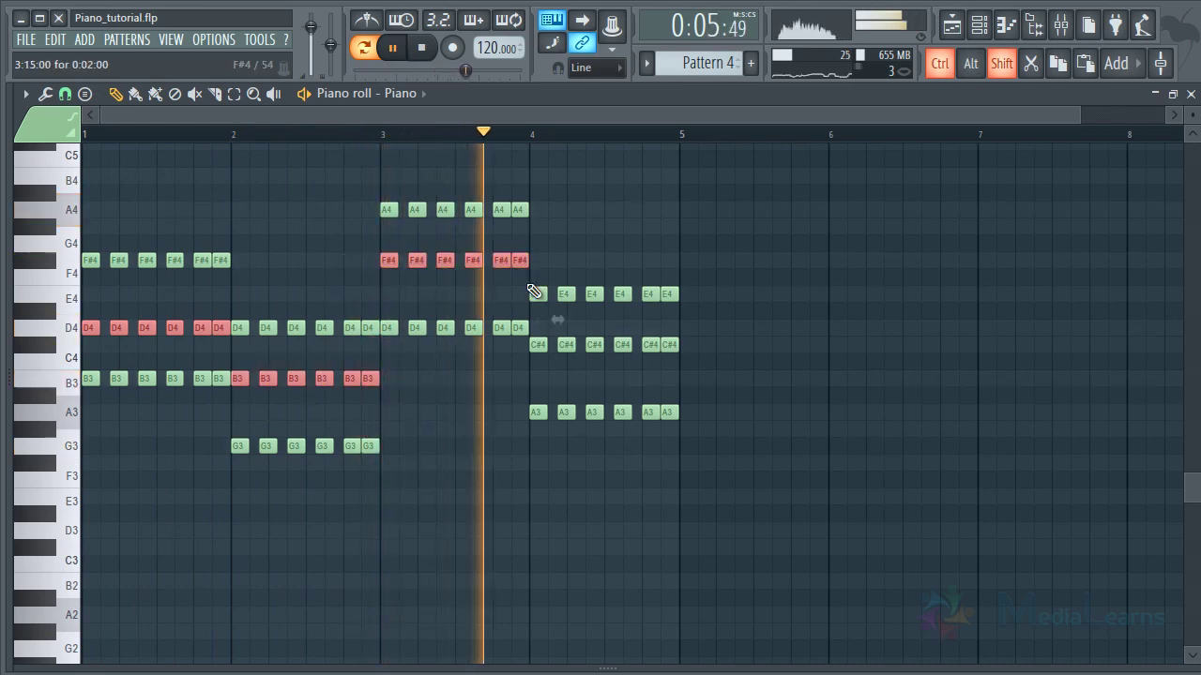
pyautogui.moveTo(546, 337); pyautogui.dragTo(710, 362)
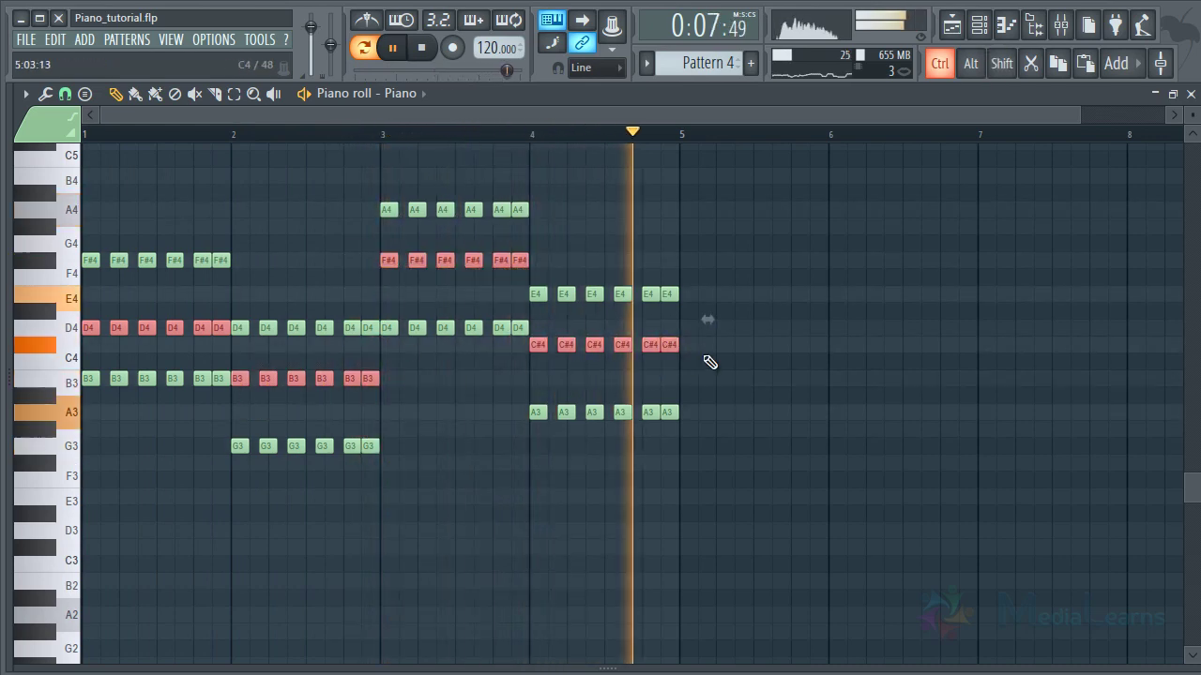
pyautogui.hotkey('ctrl', 'Up')
pyautogui.scroll(3, 705, 373)
pyautogui.scroll(4, 741, 385)
pyautogui.hotkey('ctrl', 'd')
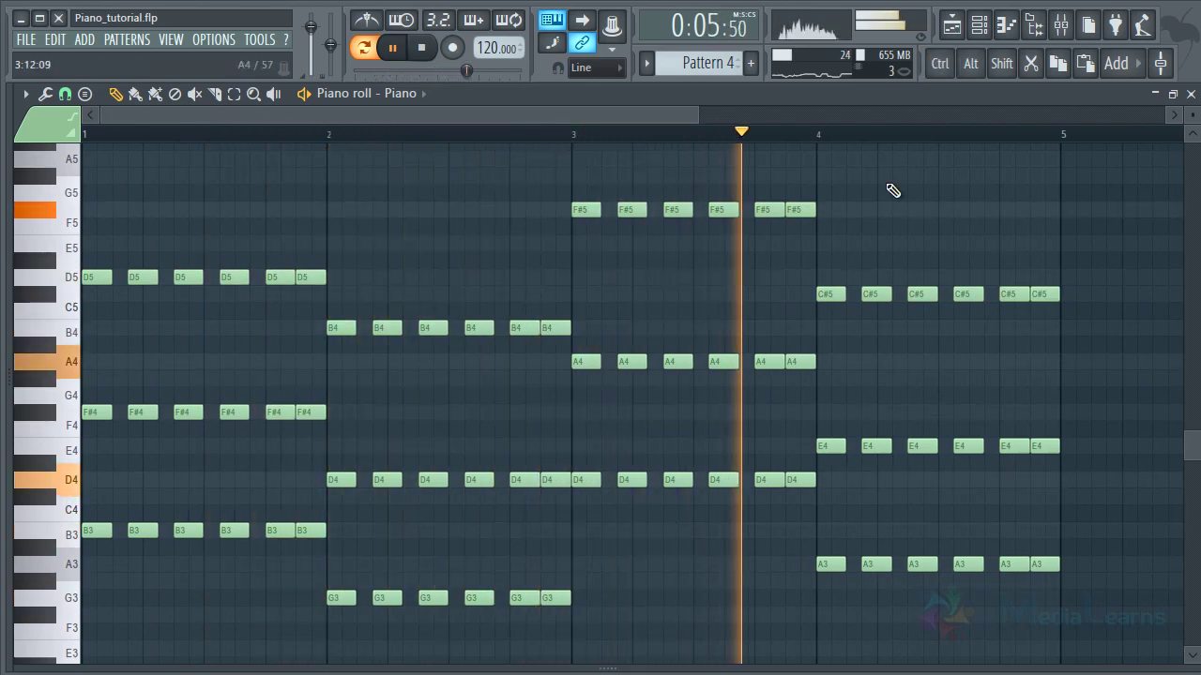
# Step: Set the Kickstart effect on mixer Insert 23 to a 72% mix
pyautogui.click(1060, 25)
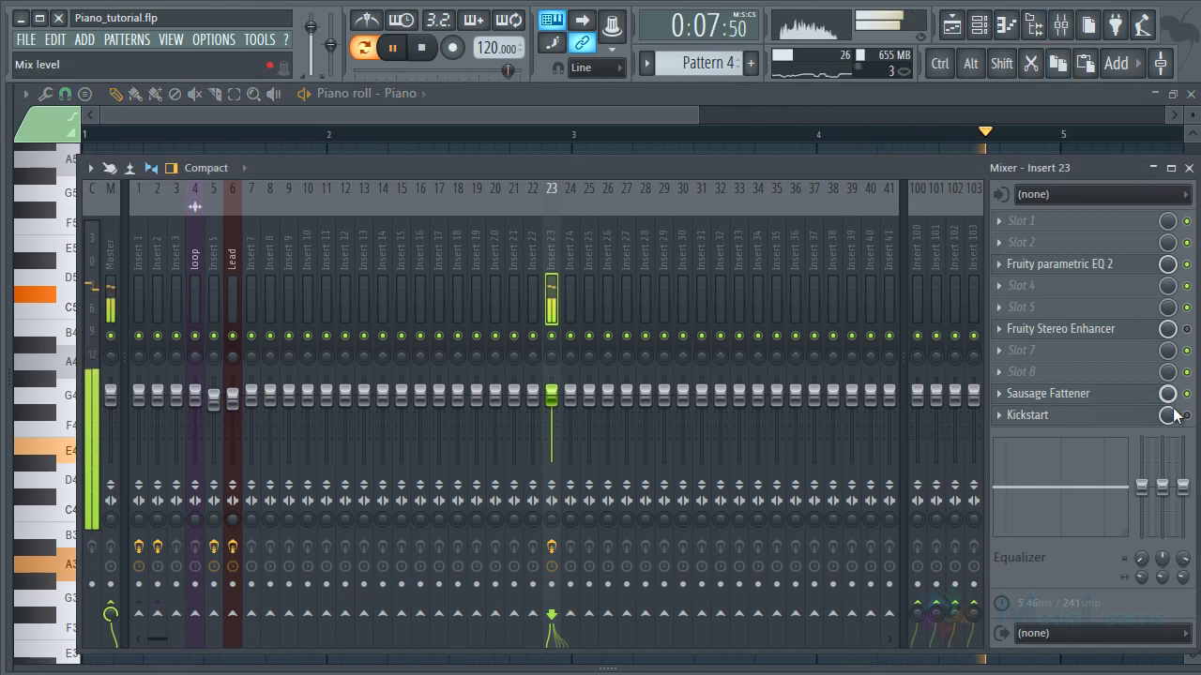
pyautogui.click(1122, 415)
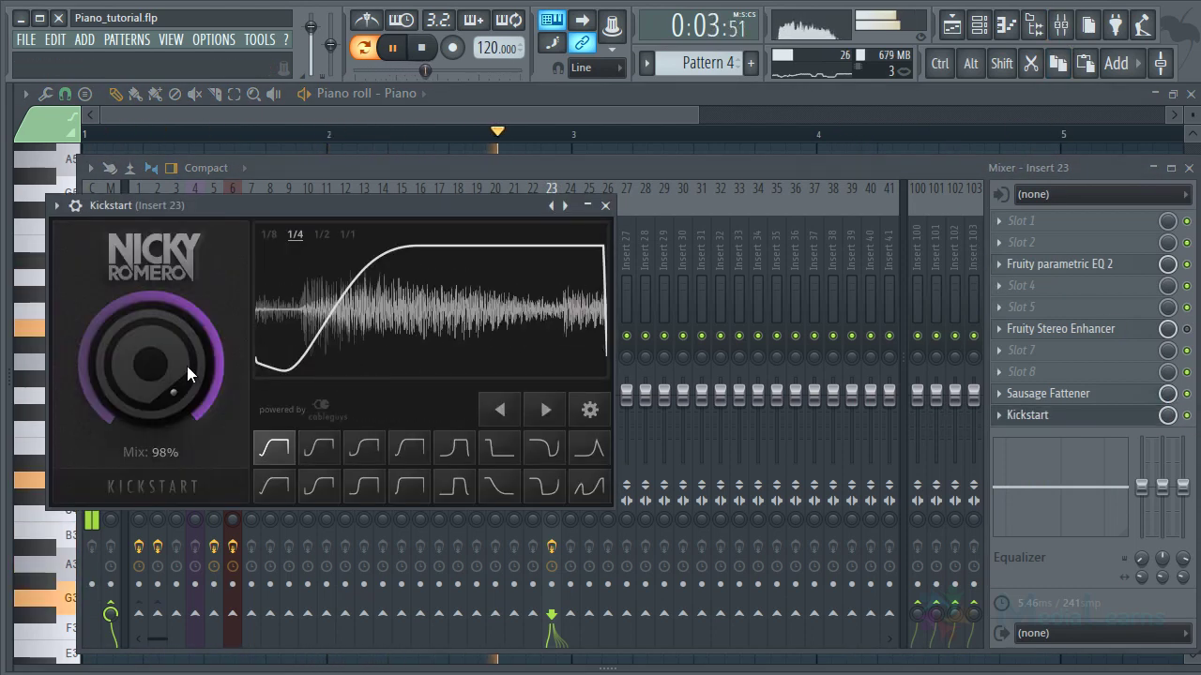
pyautogui.moveTo(187, 366)
pyautogui.mouseDown()
pyautogui.moveTo(189, 412)
pyautogui.moveTo(187, 344)
pyautogui.mouseUp()
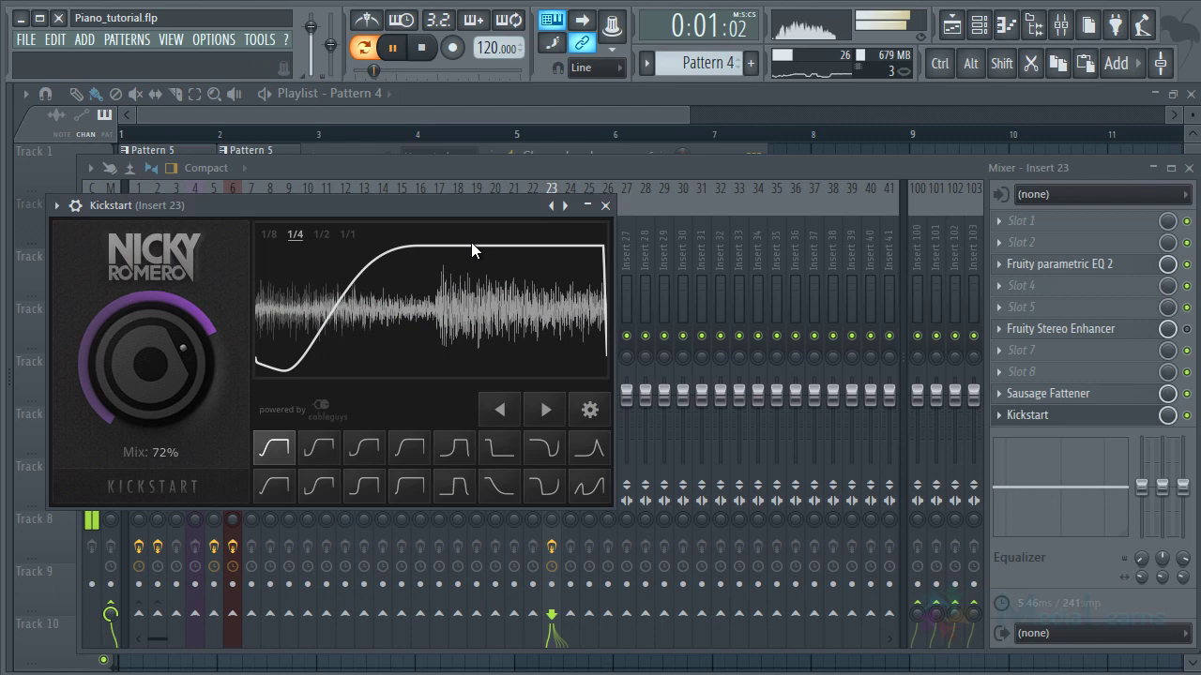
pyautogui.click(605, 206)
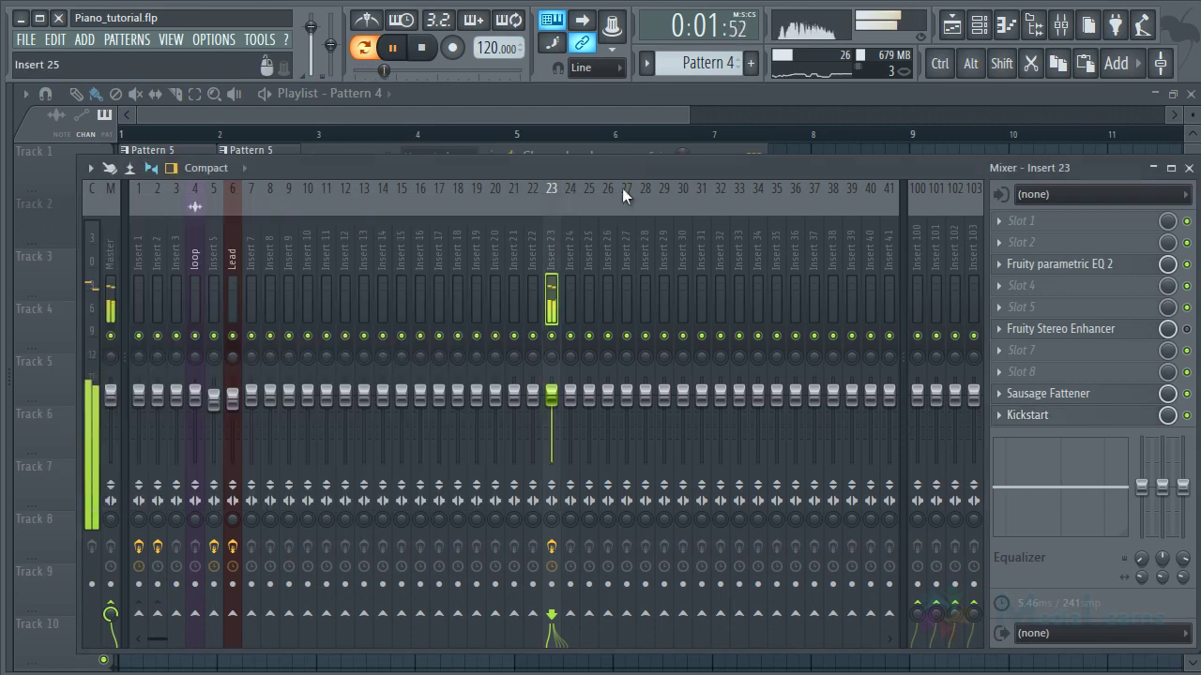
# Step: Open the LEAD channel of Pattern 4 in the piano roll
pyautogui.click(981, 28)
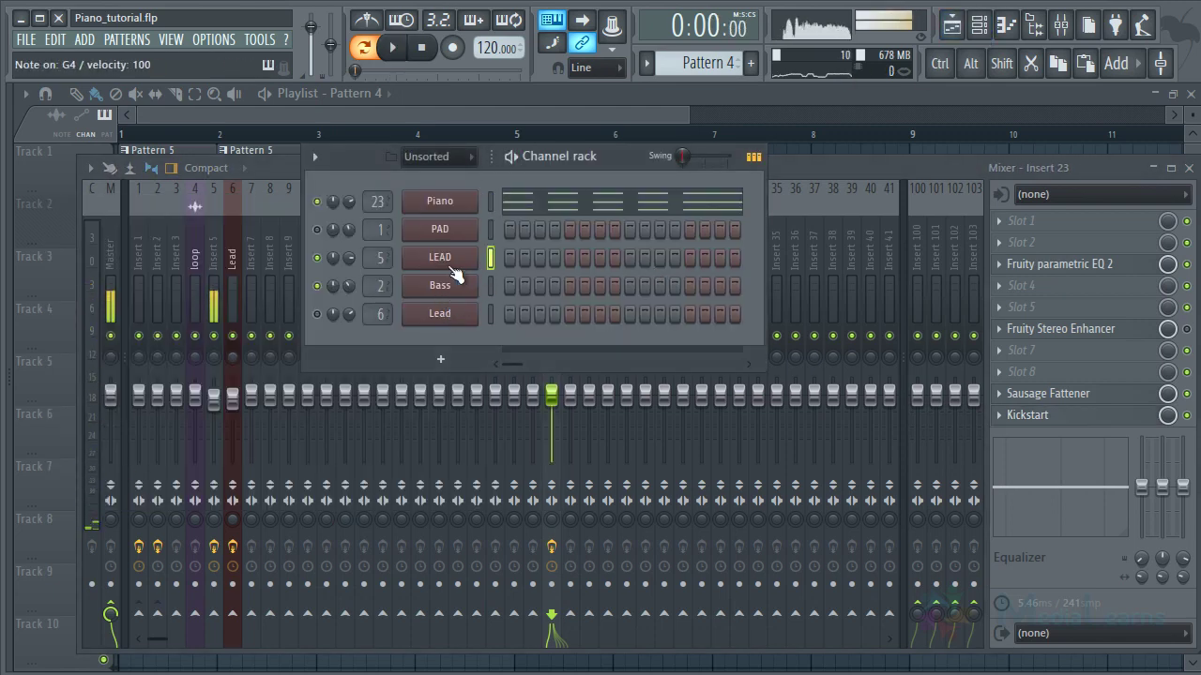
pyautogui.rightClick(458, 263)
pyautogui.click(506, 263)
pyautogui.press('space')
pyautogui.scroll(-2, 235, 375)
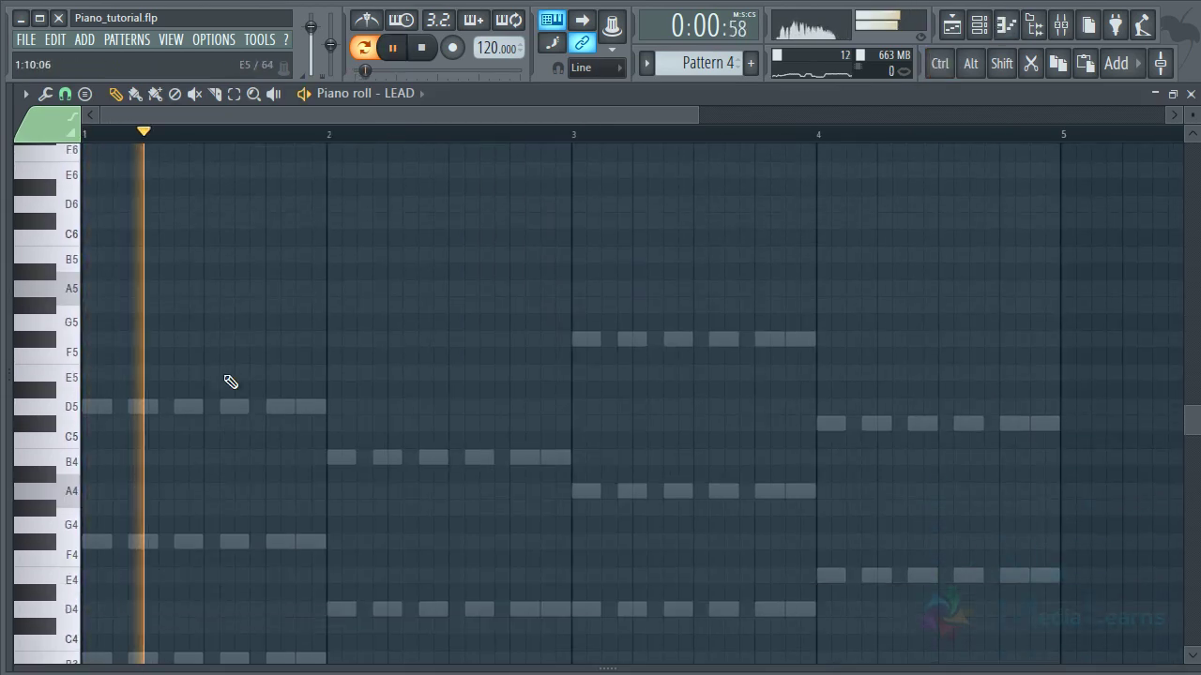
pyautogui.press('space')
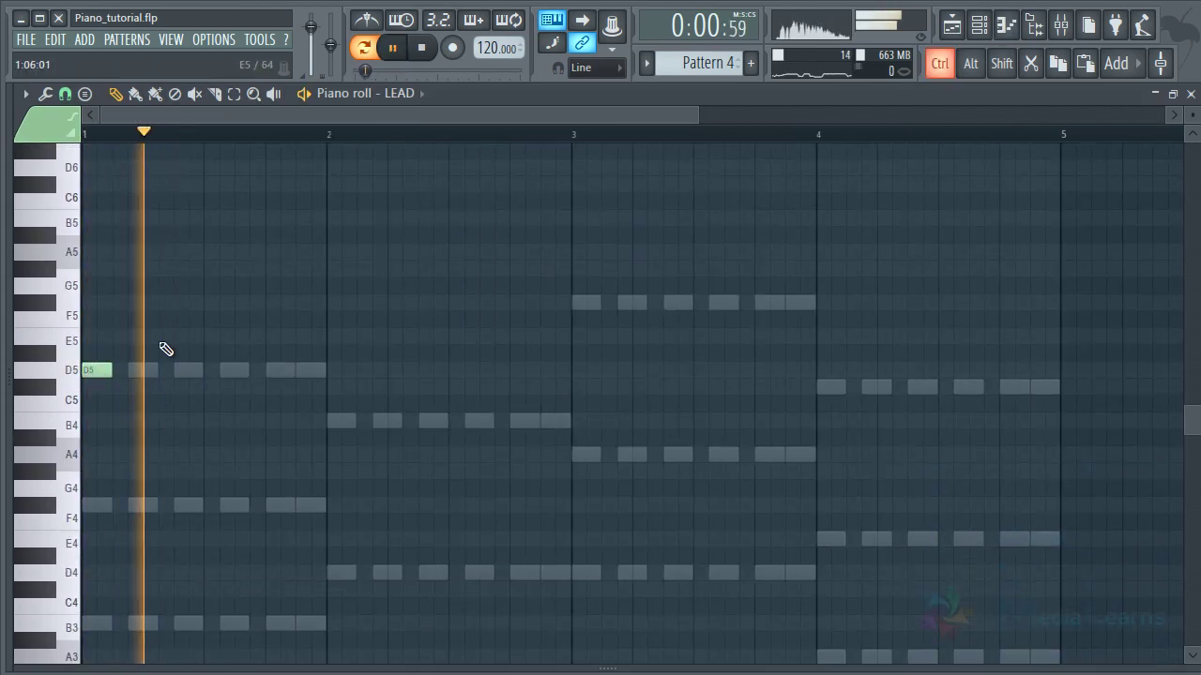
# Step: Transpose the LEAD note at the start of bar 1 up to D6 and clear the selection
pyautogui.moveTo(162, 348); pyautogui.dragTo(106, 390)
pyautogui.hotkey('ctrl', 'space')
pyautogui.press('space')
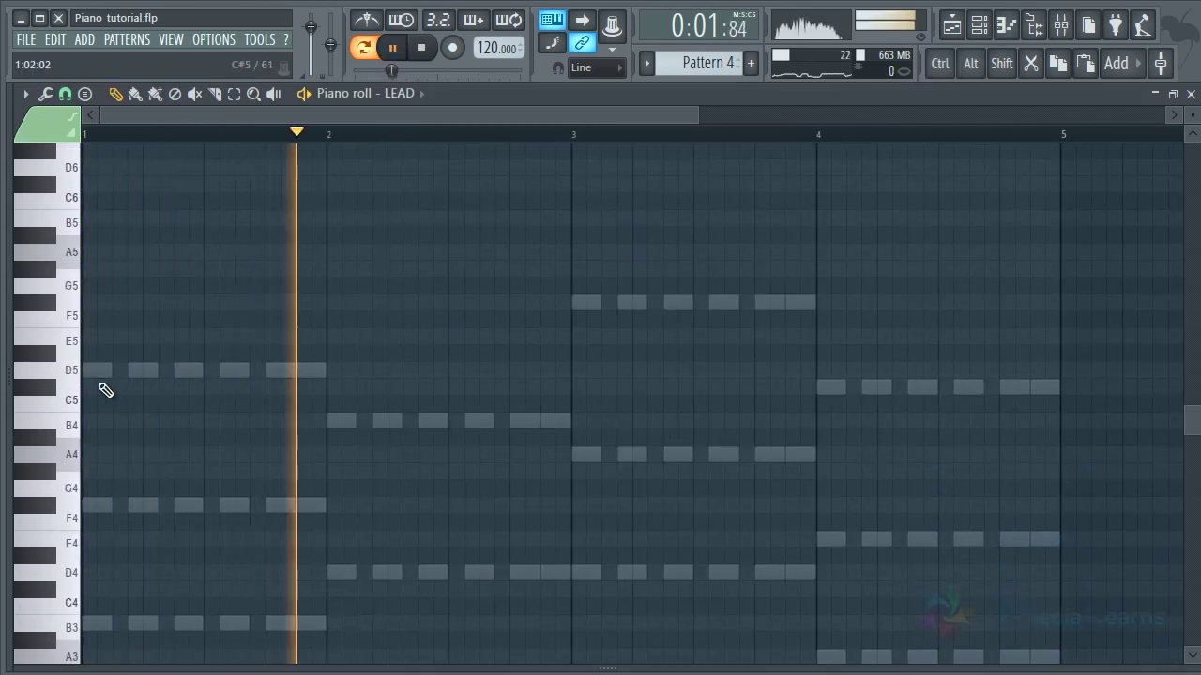
pyautogui.scroll(6, 179, 402)
pyautogui.press('space')
pyautogui.scroll(5, 184, 404)
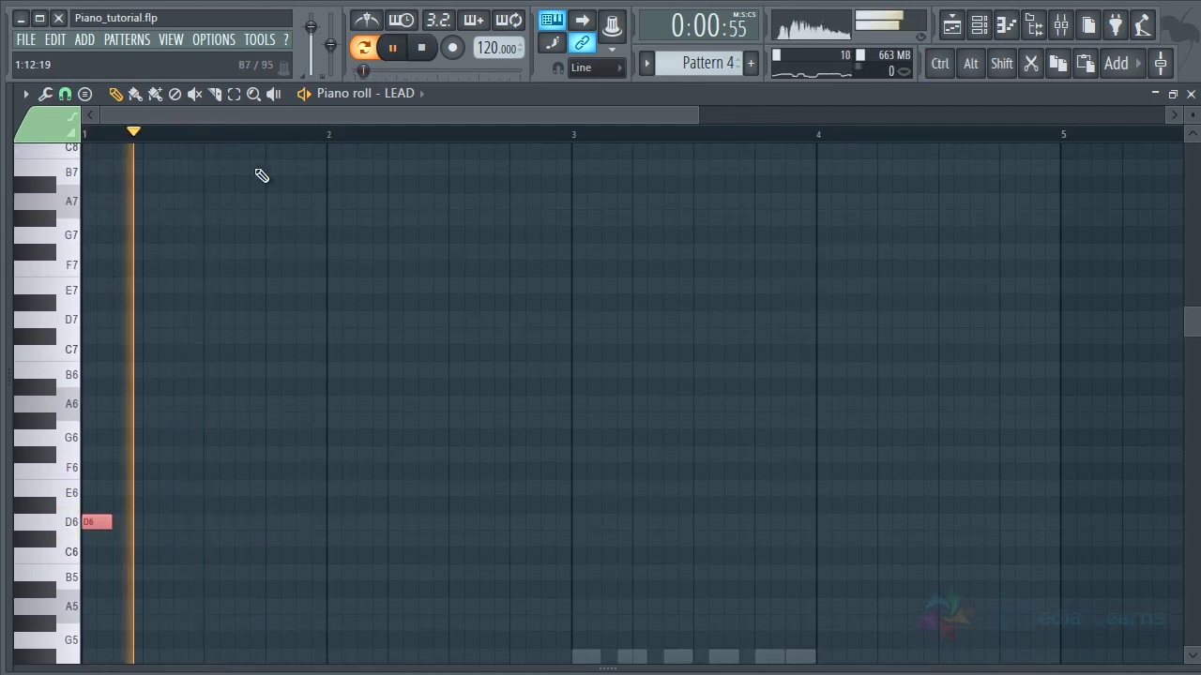
pyautogui.scroll(4, 258, 139)
pyautogui.moveTo(247, 250); pyautogui.dragTo(638, 154)
pyautogui.hotkey('ctrl', 'd')
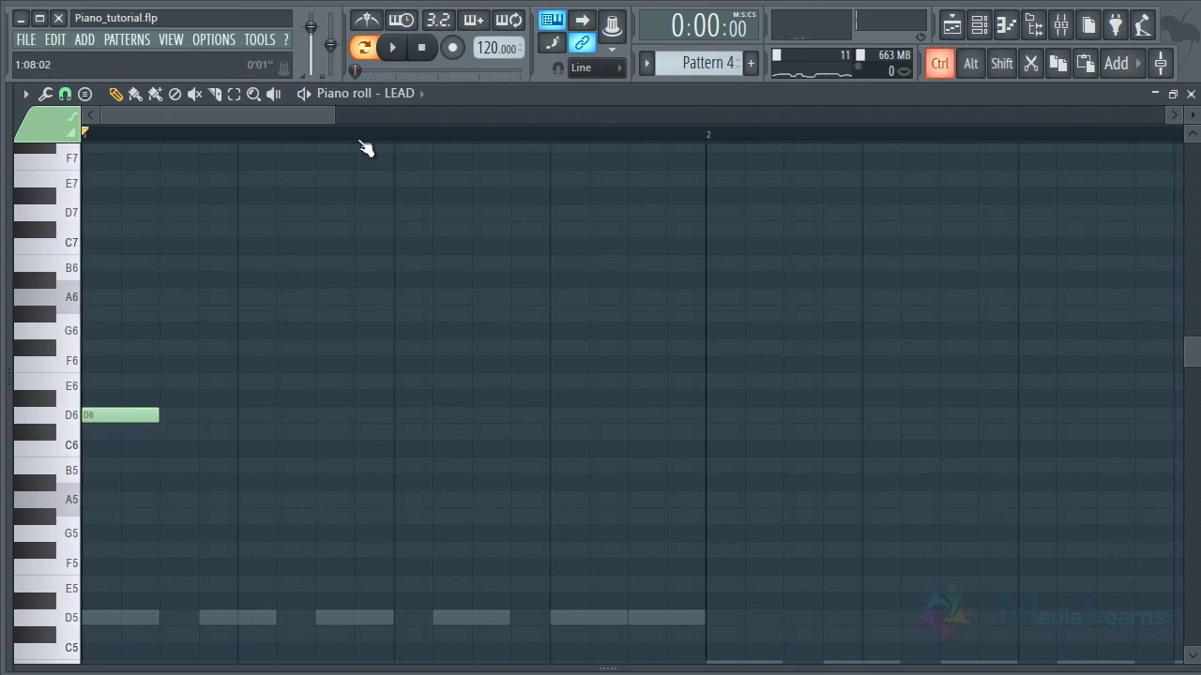
# Step: Add four more D6 notes in bar 1 following the rhythm of the ghosted piano chords
pyautogui.scroll(-1, 367, 146)
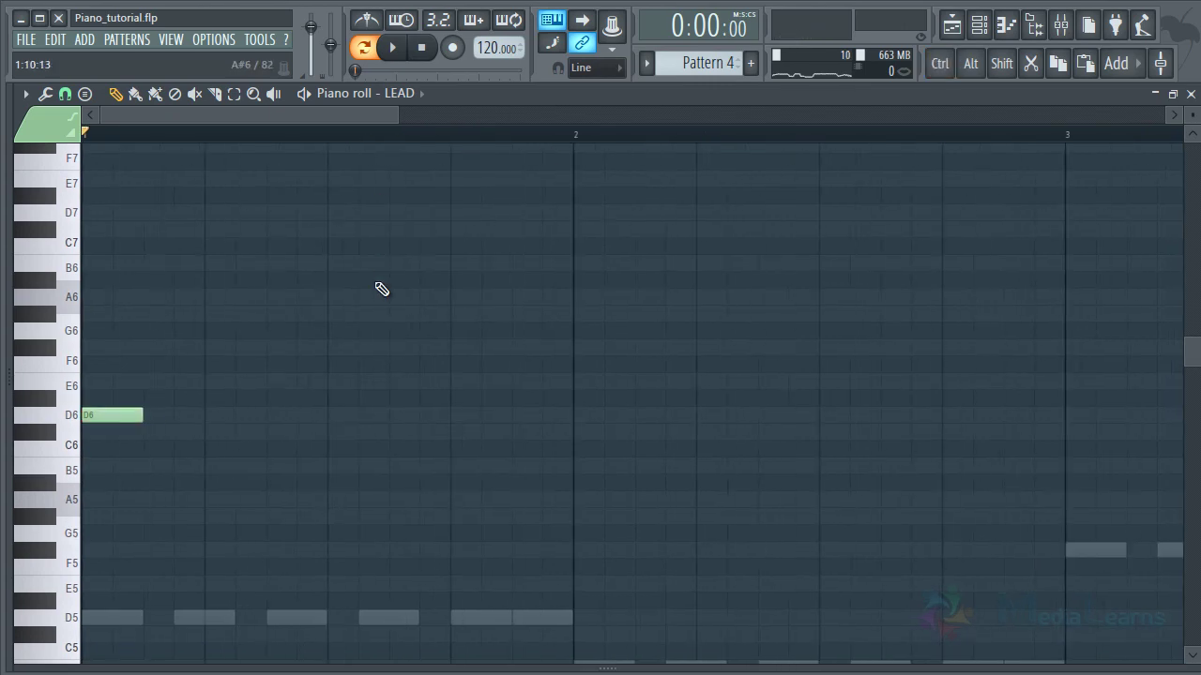
pyautogui.scroll(-3, 363, 281)
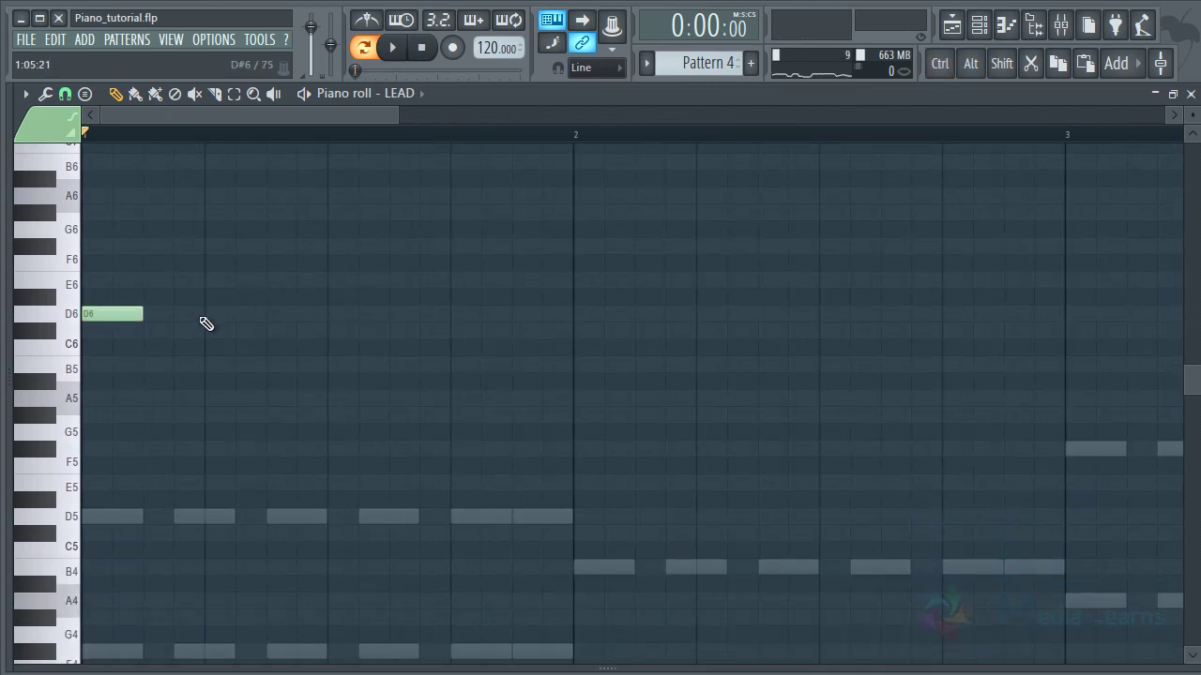
pyautogui.press('space')
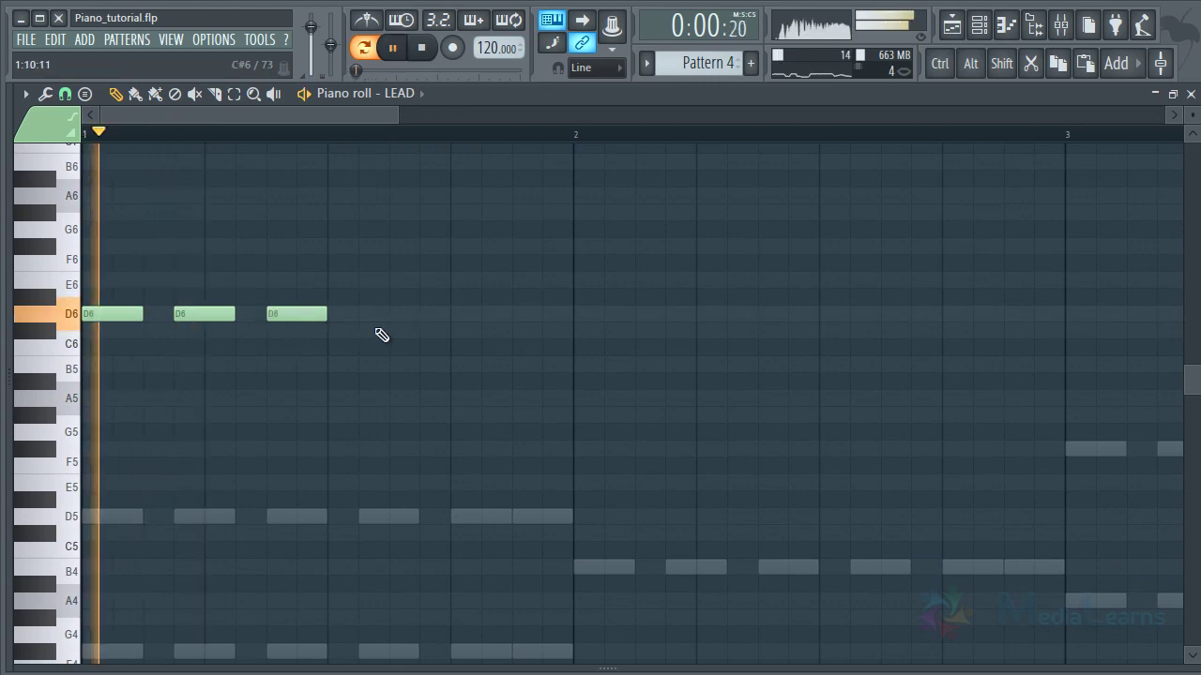
pyautogui.click(387, 315)
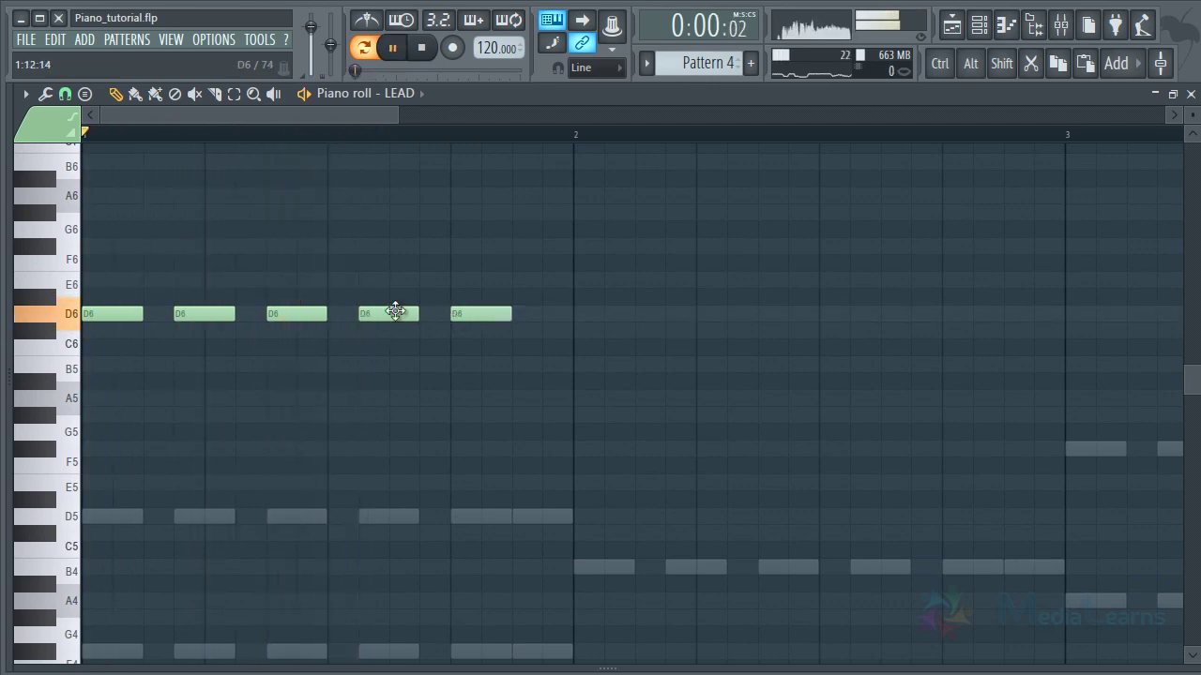
pyautogui.press('space')
pyautogui.scroll(2, 160, 143)
pyautogui.moveTo(110, 117); pyautogui.dragTo(100, 118)
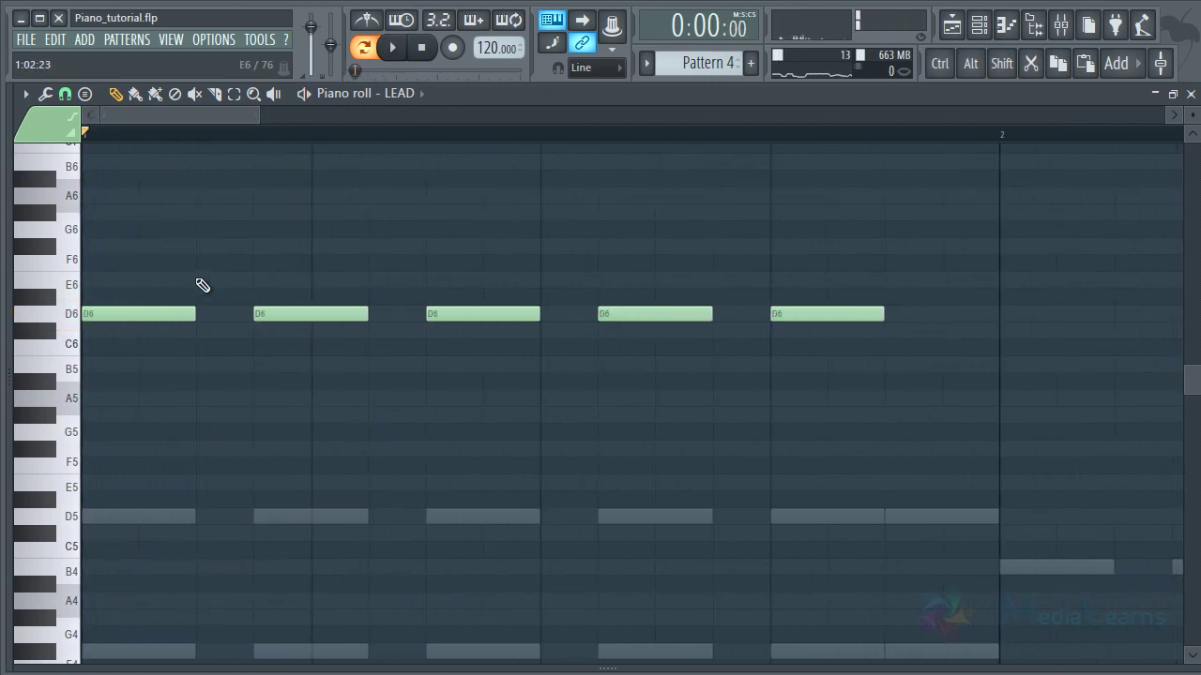
# Step: Shorten the first three D6 notes in bar 1 to one step each while auditioning the pattern
pyautogui.moveTo(194, 313); pyautogui.dragTo(139, 314)
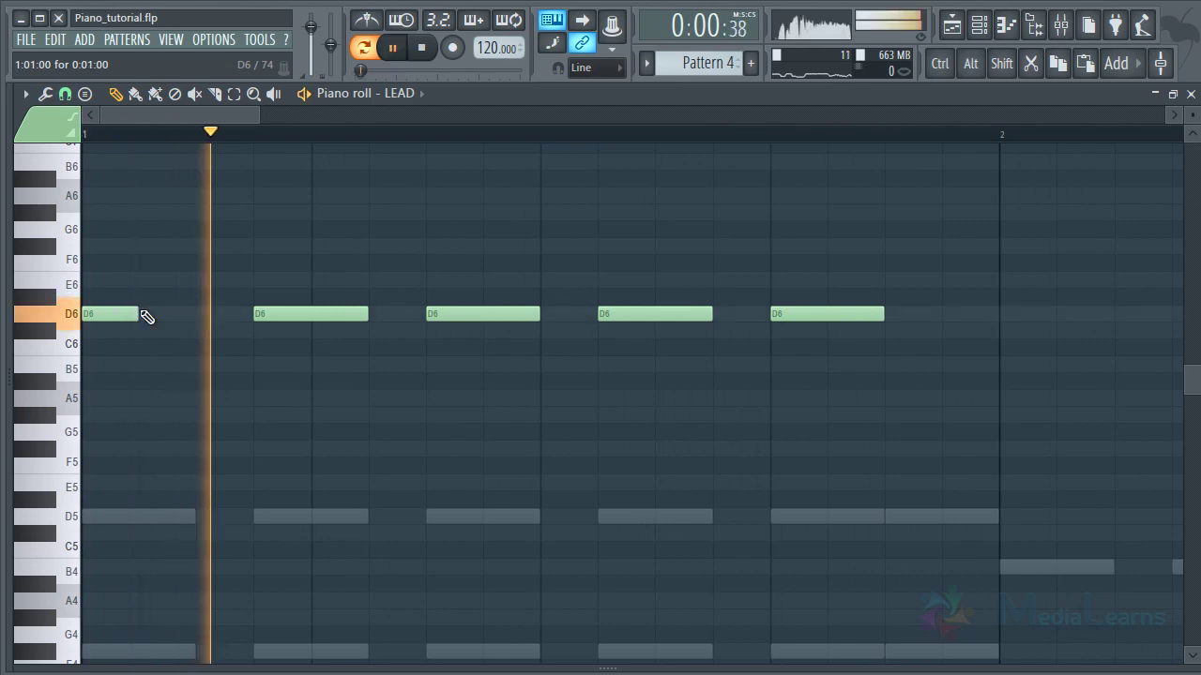
pyautogui.click(201, 315)
pyautogui.press('space')
pyautogui.press('space')
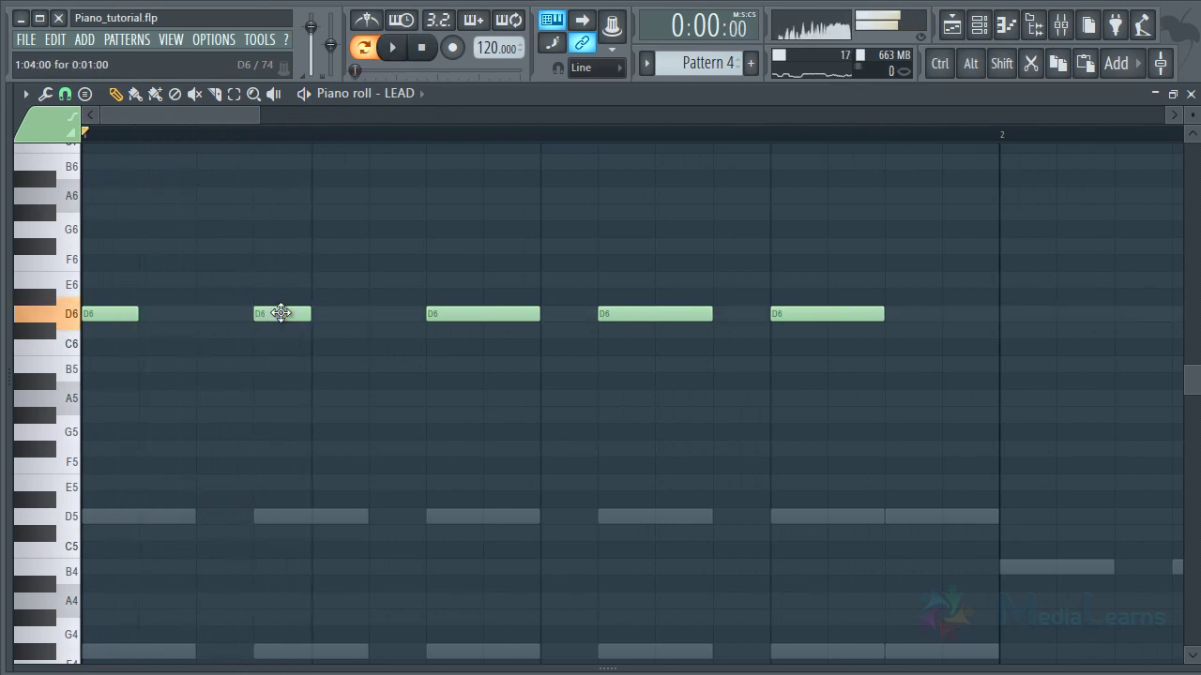
pyautogui.press('space')
pyautogui.click(427, 314)
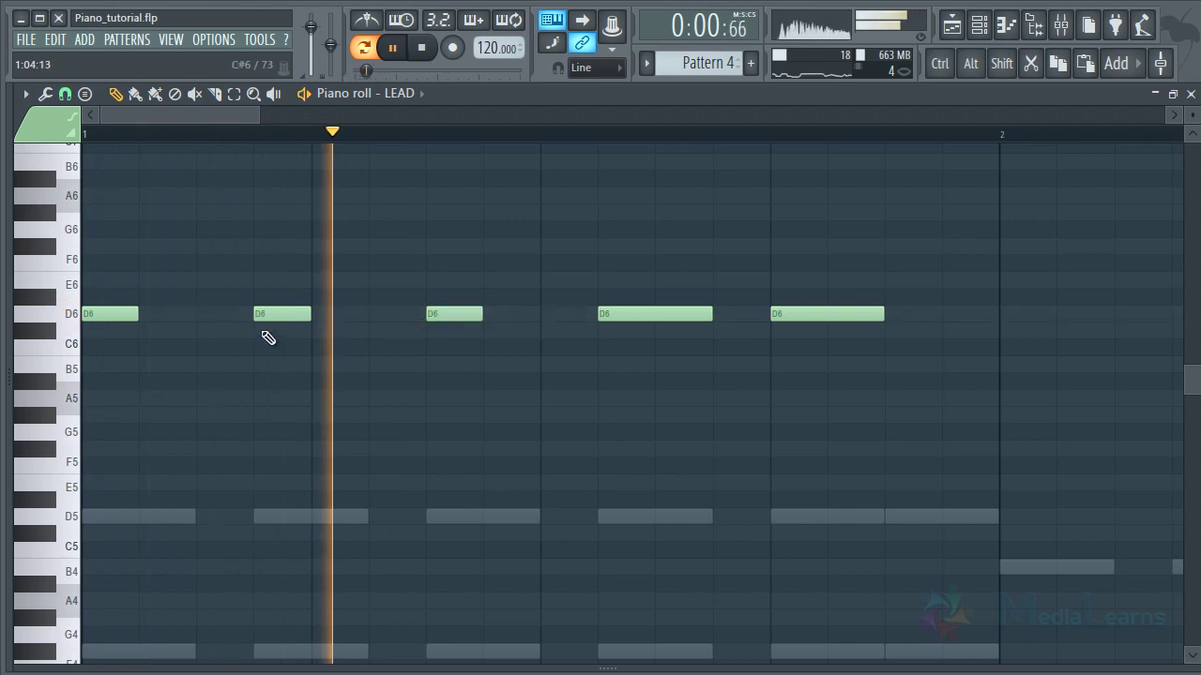
pyautogui.click(206, 282)
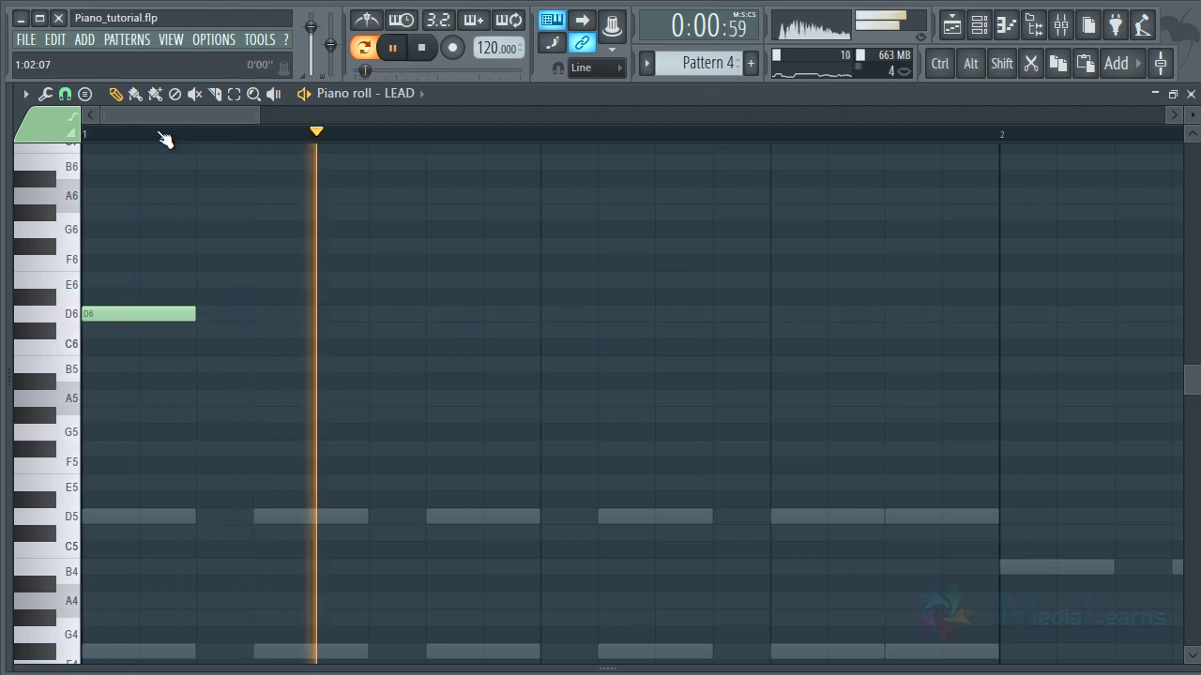
# Step: Build the bar 1 lead melody from D6, E6, D6 and C#6 notes, each one beat long
pyautogui.scroll(-3, 164, 137)
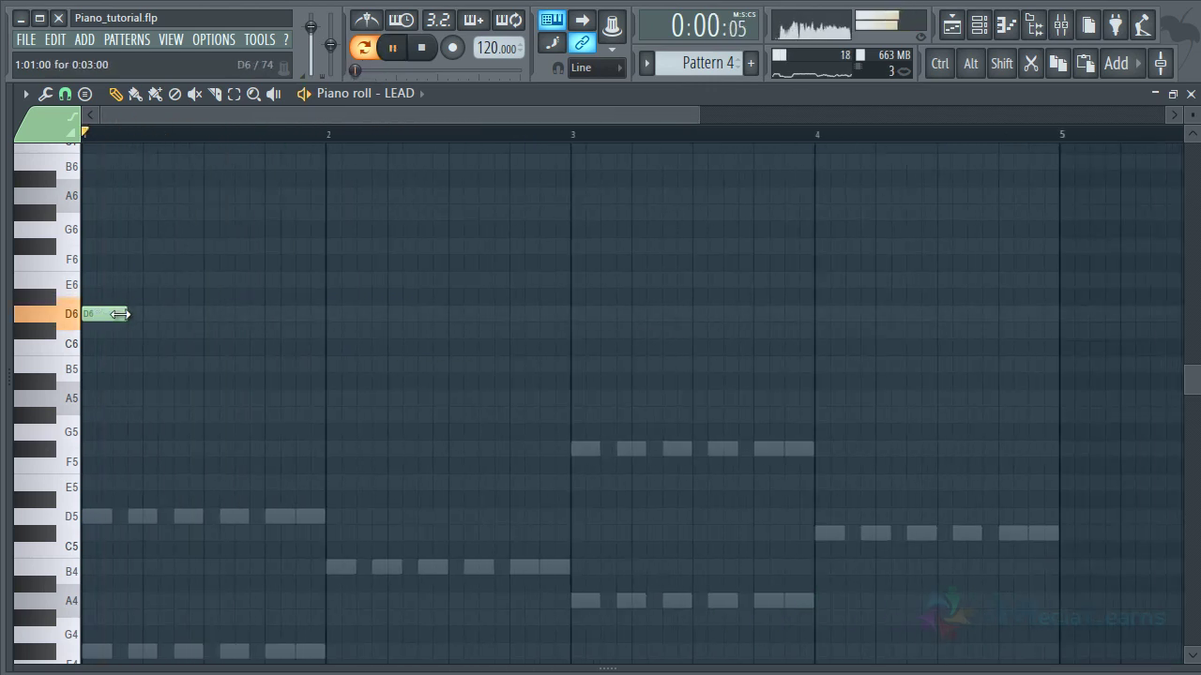
pyautogui.click(152, 330)
pyautogui.press('space')
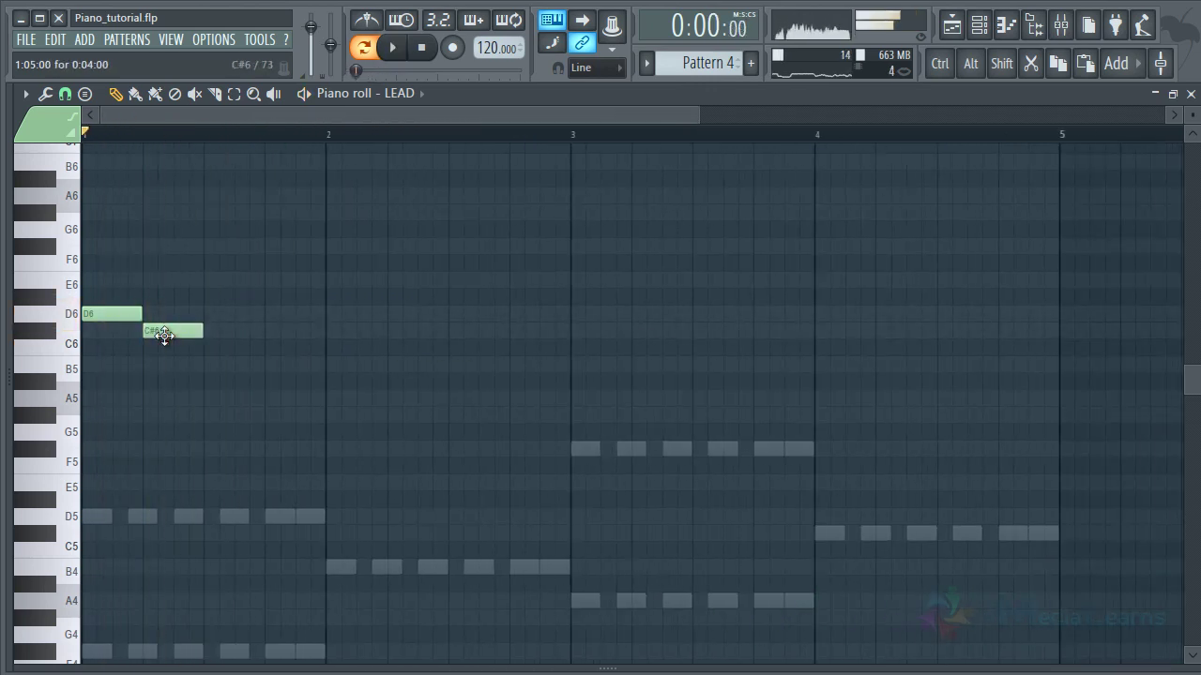
pyautogui.press('space')
pyautogui.click(147, 280)
pyautogui.press('space')
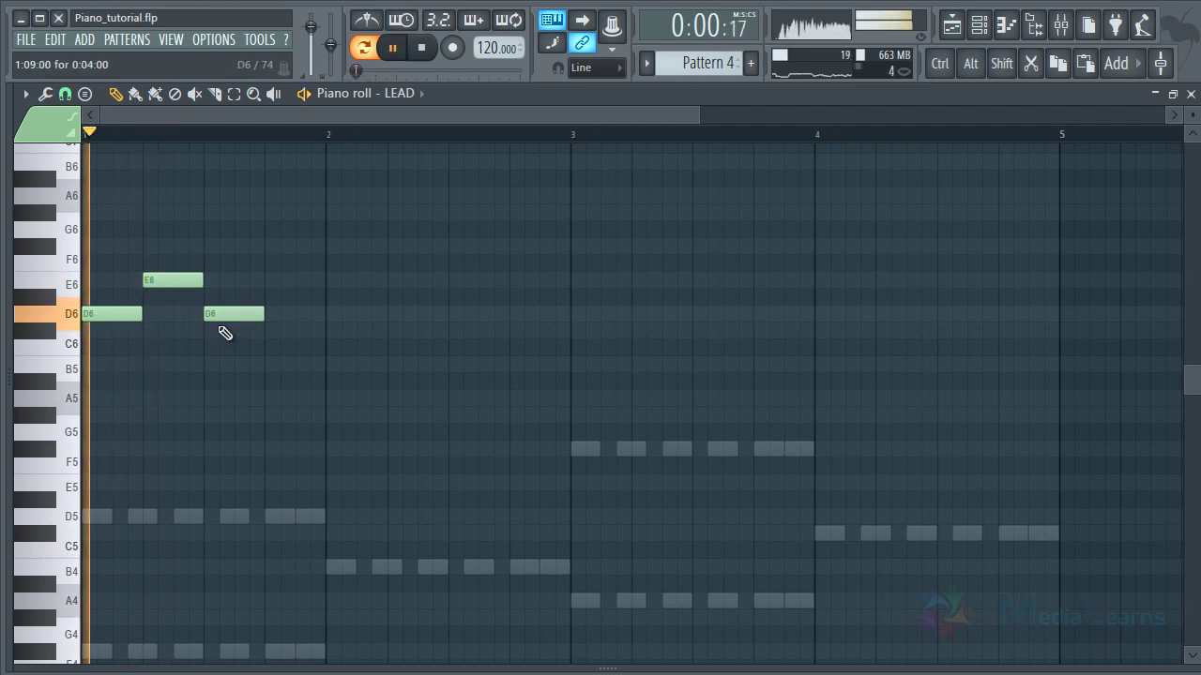
pyautogui.click(277, 330)
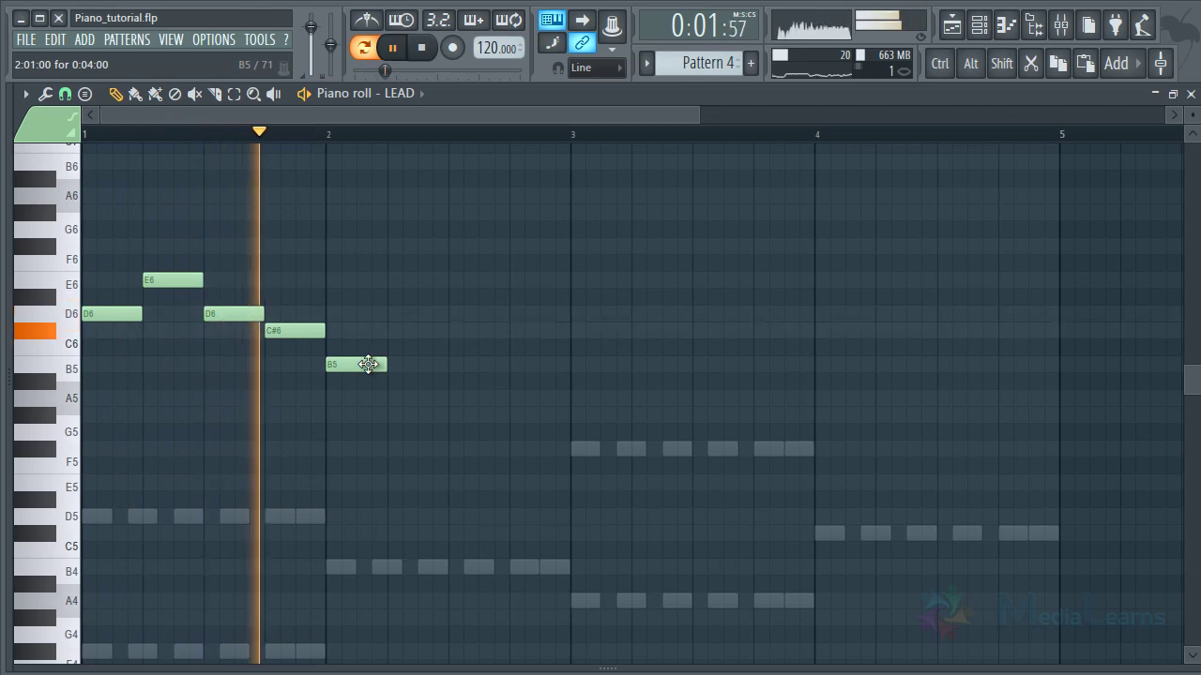
# Step: Fill bar 2 of the lead melody with a B5 and an A5, each two beats long, and play it back
pyautogui.click(367, 364)
pyautogui.press('space')
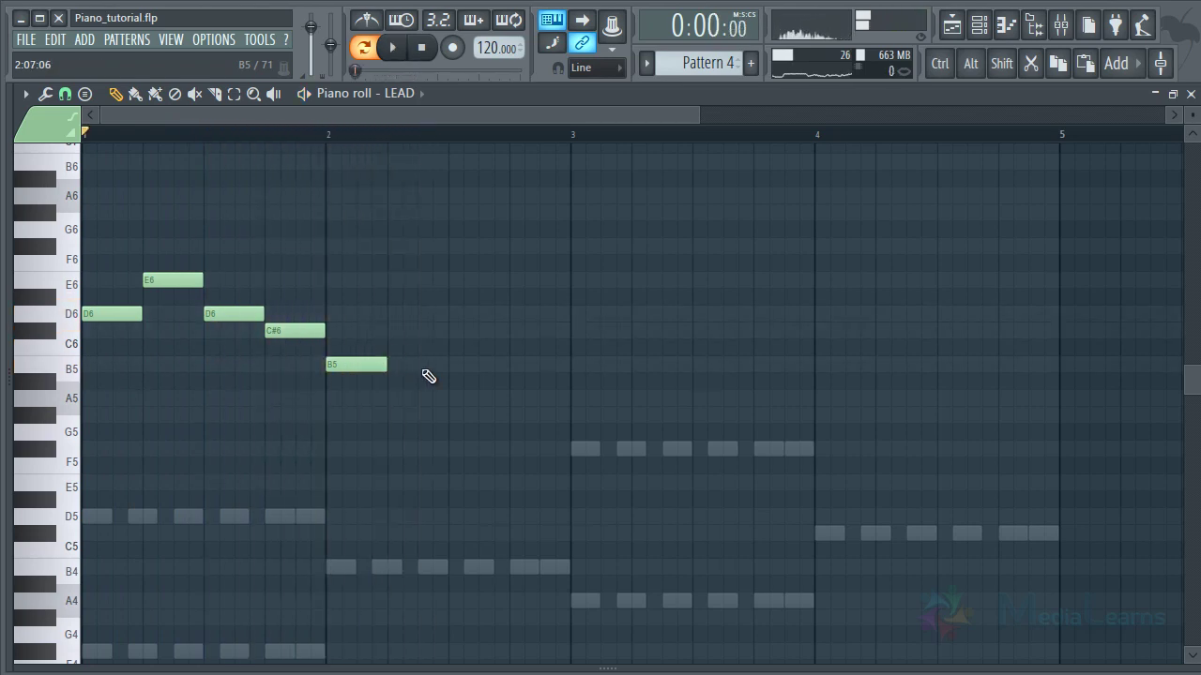
pyautogui.moveTo(389, 365); pyautogui.dragTo(452, 365)
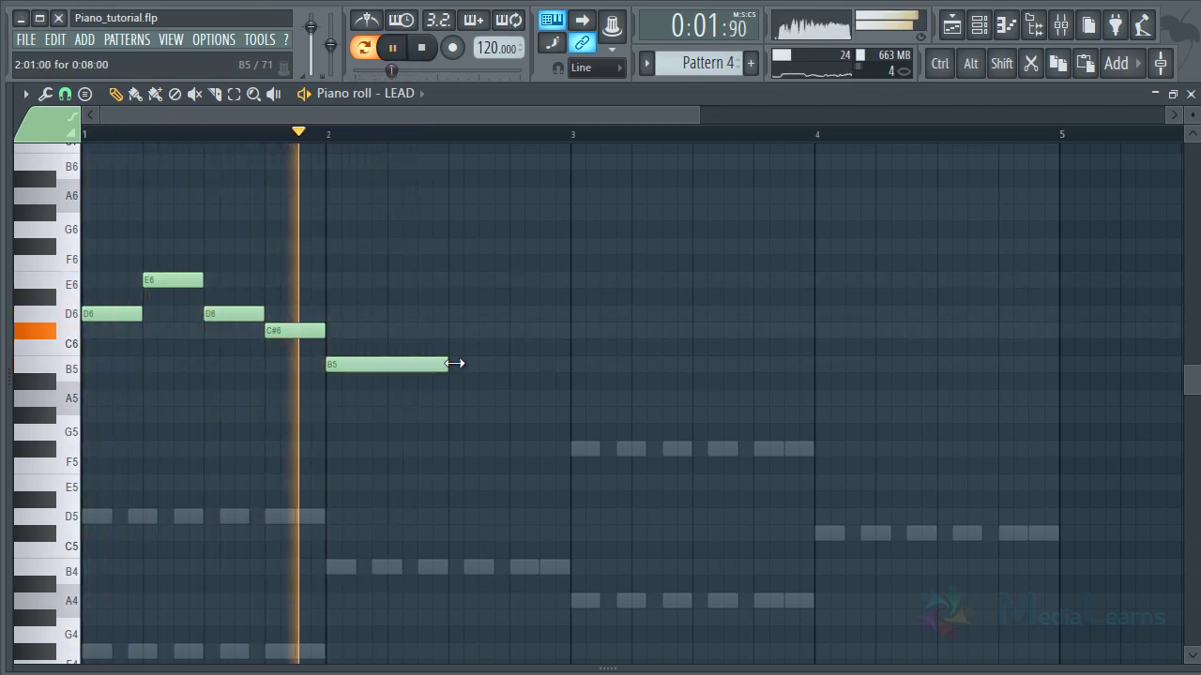
pyautogui.click(452, 398)
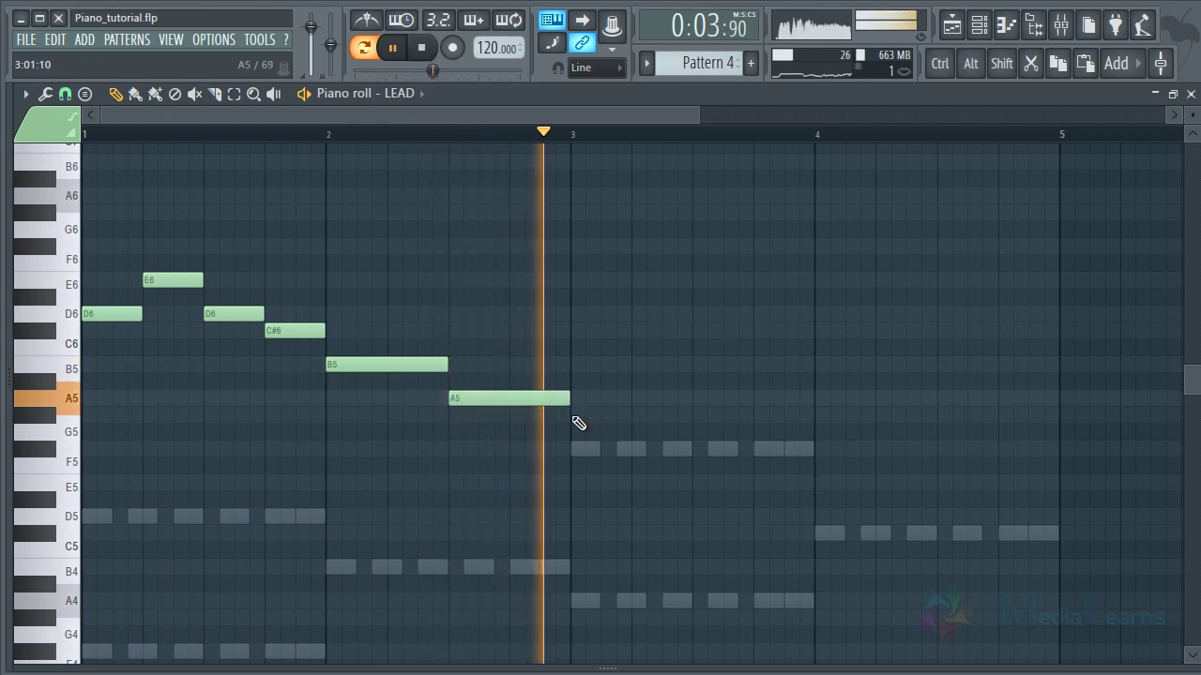
pyautogui.press('space')
pyautogui.press('space')
# Step: Try D6, E6 and D#6 as melody notes near the start of bar 3
pyautogui.click(575, 314)
pyautogui.click(576, 282)
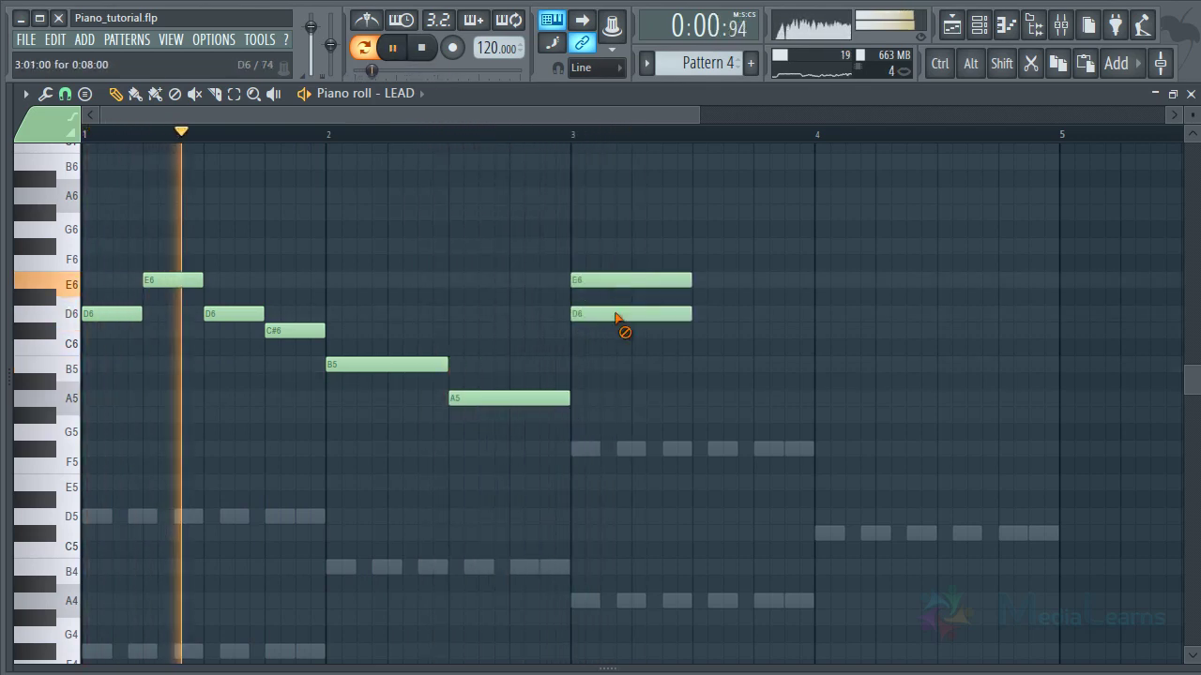
pyautogui.rightClick(616, 317)
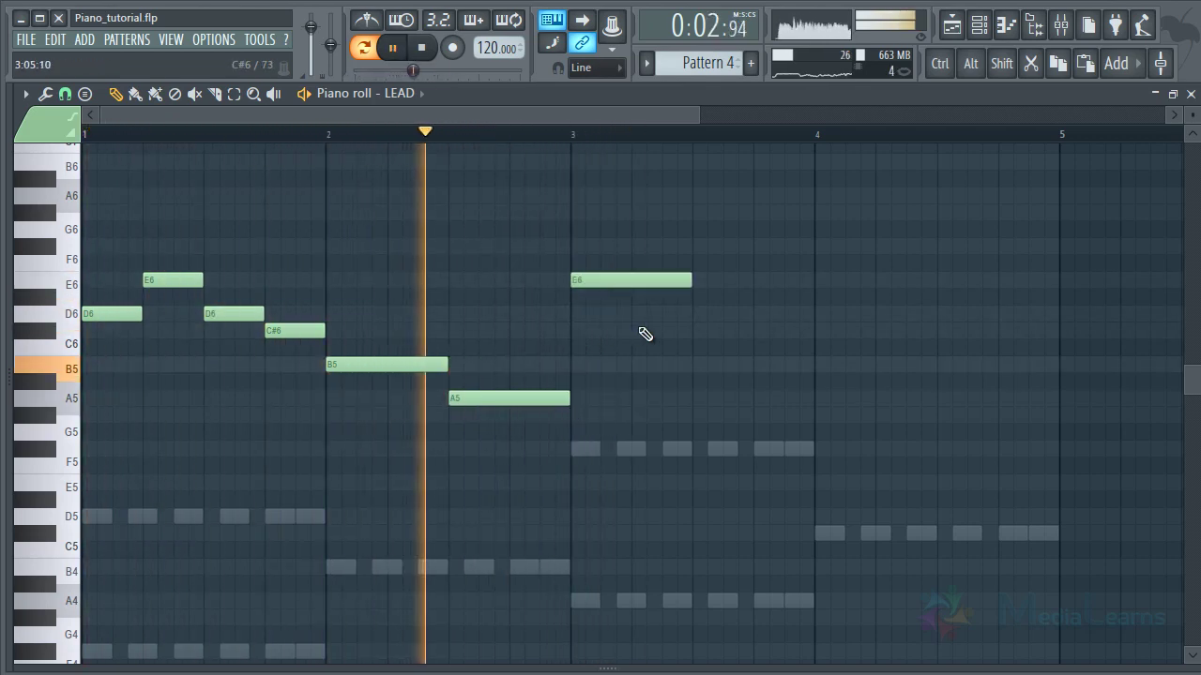
pyautogui.press('space')
pyautogui.click(619, 296)
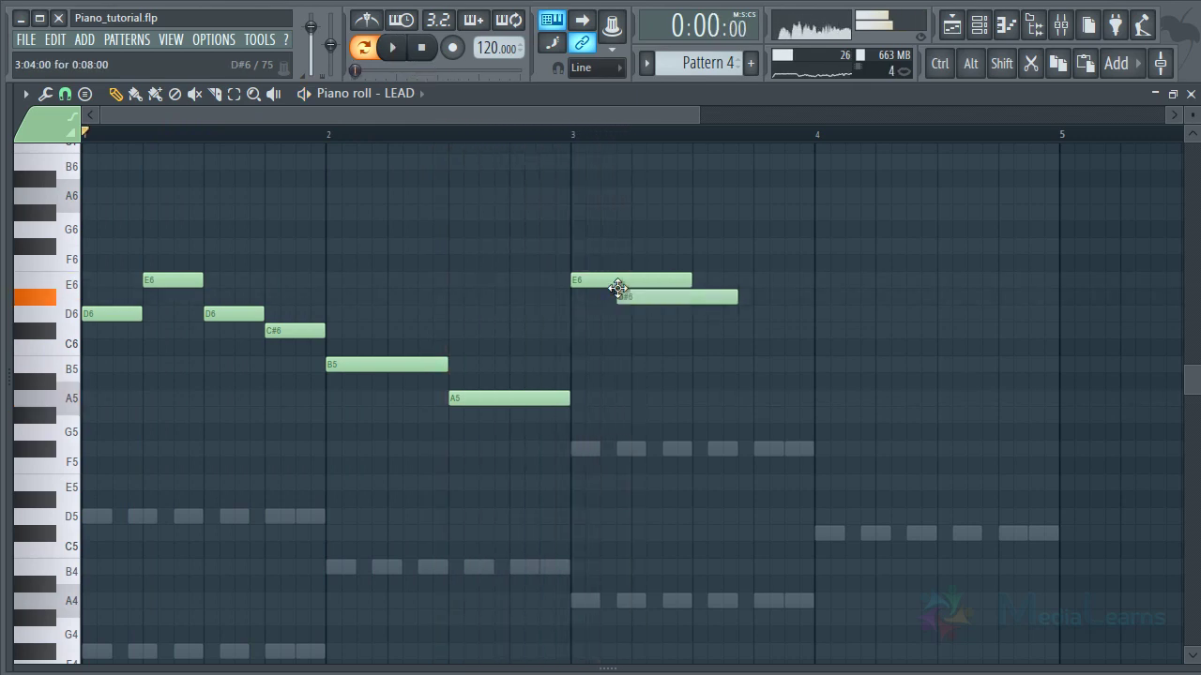
# Step: Start bar 3 of the lead melody with an F#6 and lengthen it to three beats
pyautogui.moveTo(576, 249)
pyautogui.mouseDown()
pyautogui.moveTo(606, 248)
pyautogui.moveTo(588, 248)
pyautogui.mouseUp()
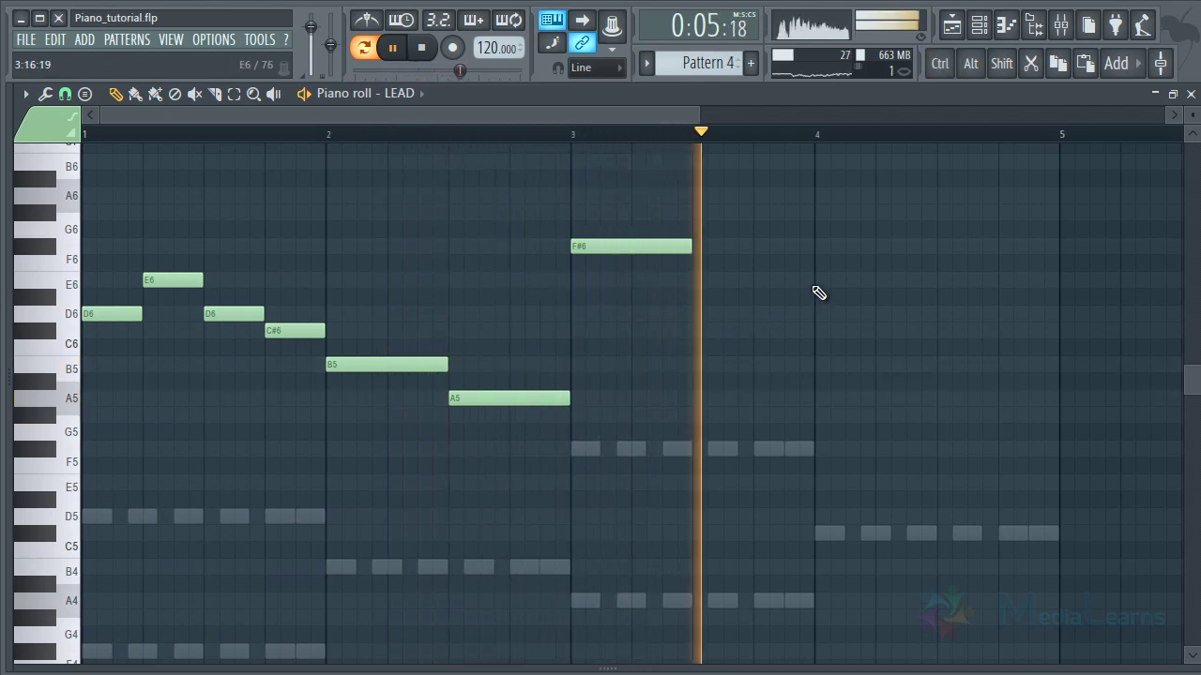
pyautogui.press('space')
pyautogui.moveTo(691, 247); pyautogui.dragTo(753, 247)
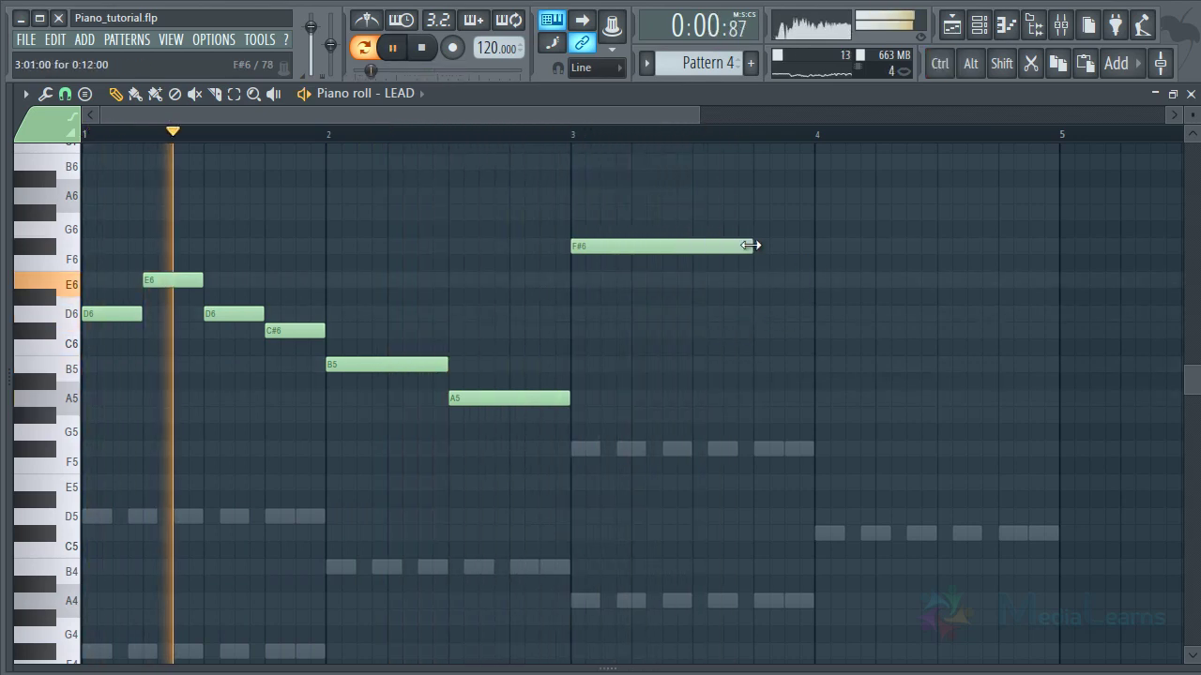
# Step: End bar 3 of the lead melody with a one-beat A6 and start bar 4 with an E6
pyautogui.click(758, 212)
pyautogui.moveTo(933, 212); pyautogui.dragTo(785, 196)
pyautogui.click(816, 212)
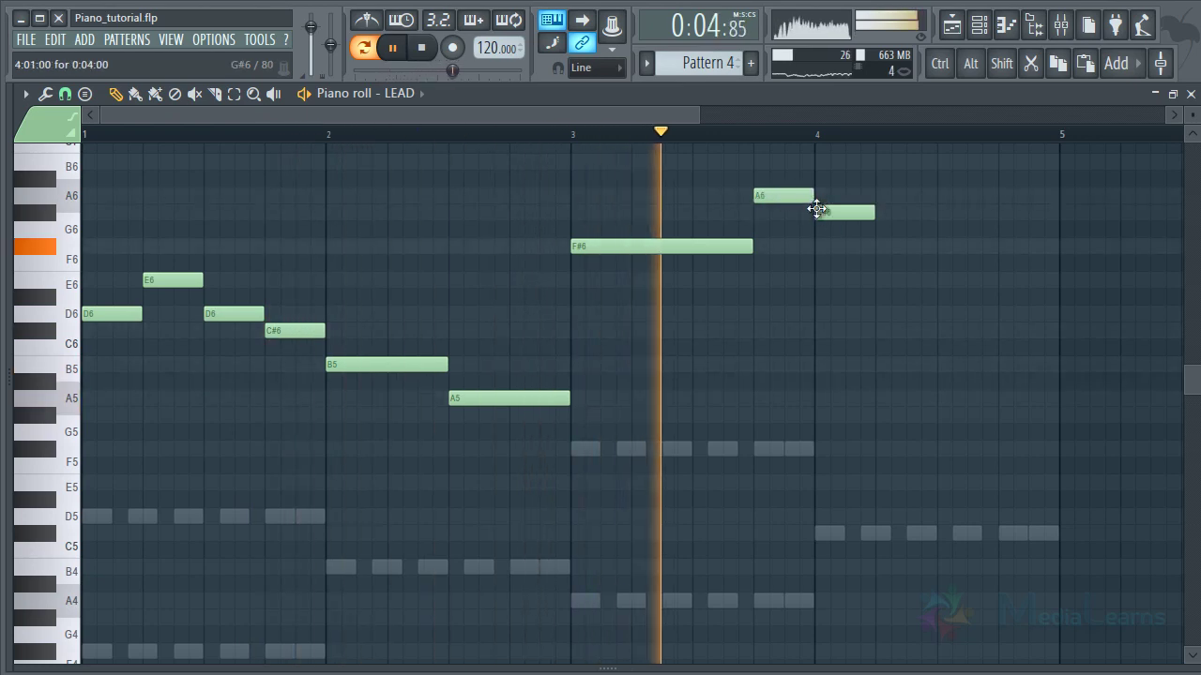
pyautogui.scroll(-2, 769, 147)
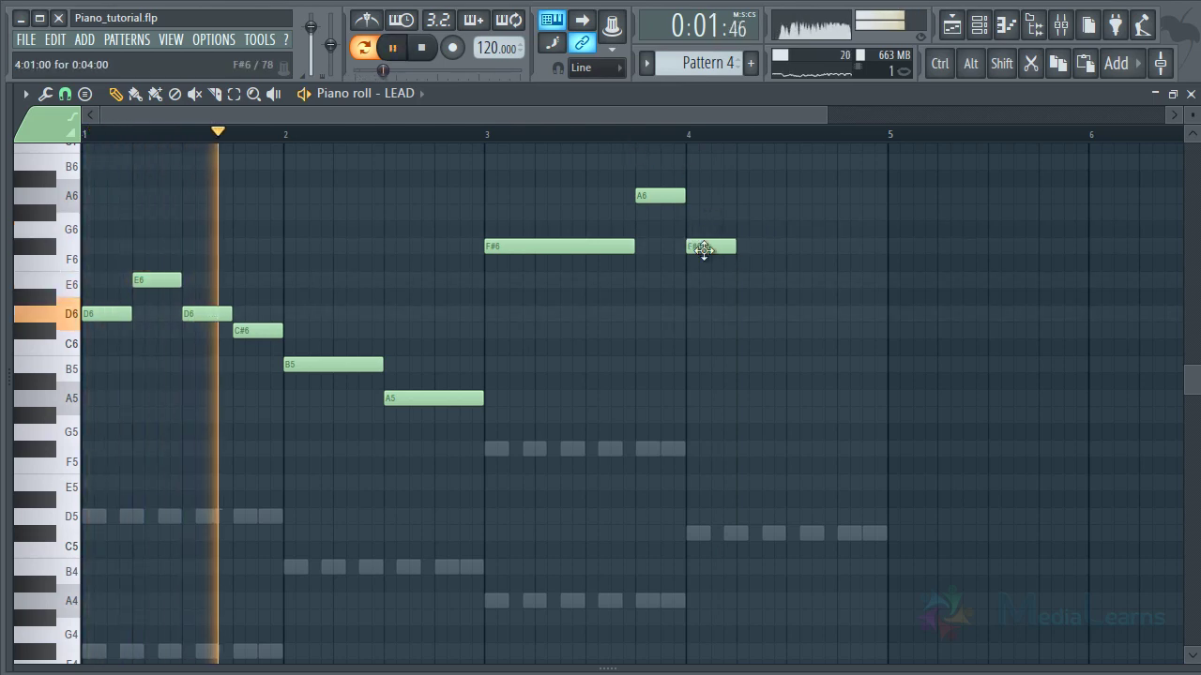
pyautogui.moveTo(703, 248); pyautogui.dragTo(702, 282)
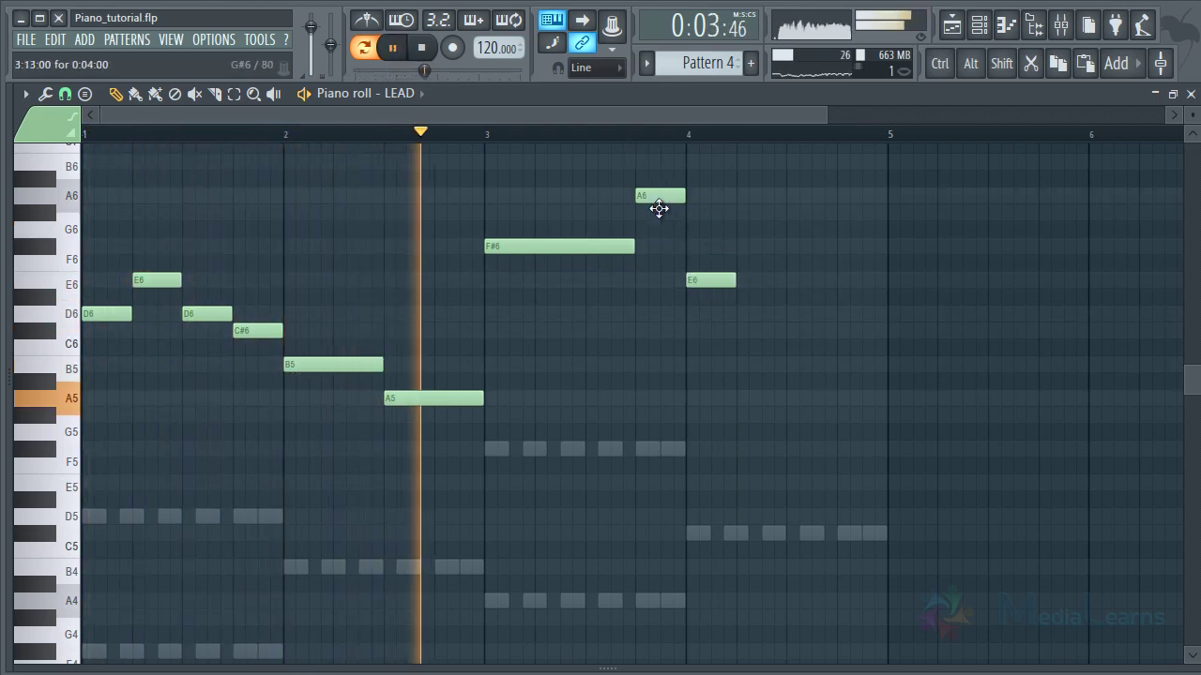
pyautogui.press('ctrl')
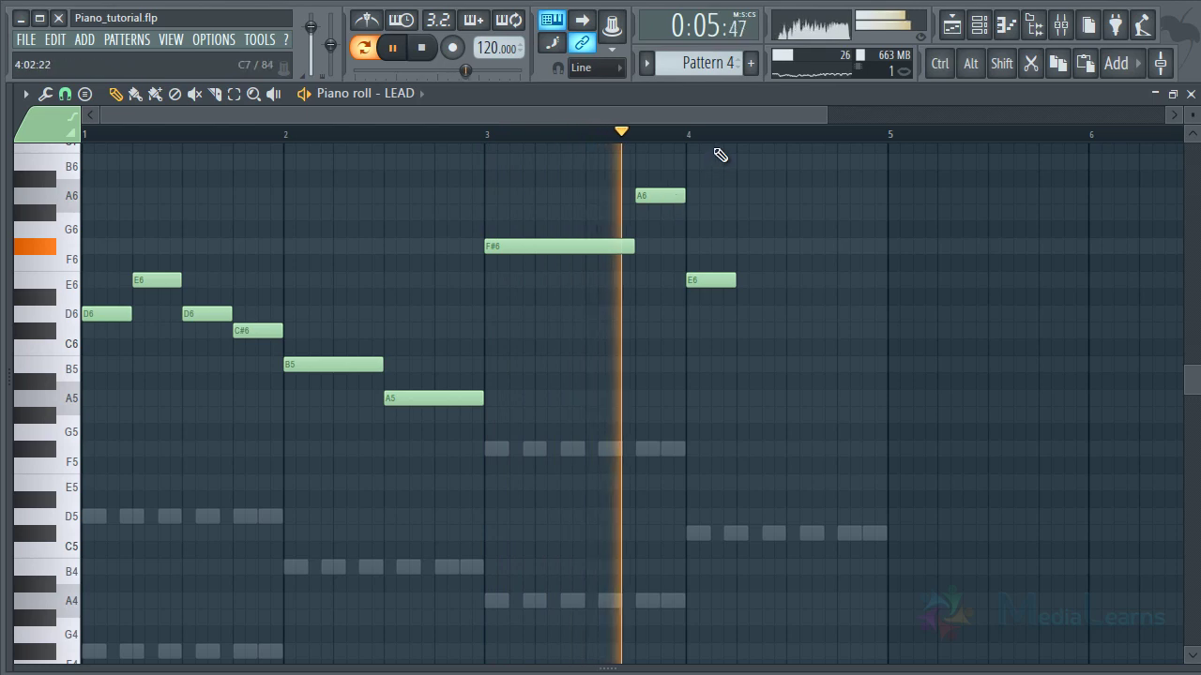
# Step: Lengthen the E6 to three beats, end bar 4 with a one-beat D6, and save the project
pyautogui.scroll(2, 736, 150)
pyautogui.press('space')
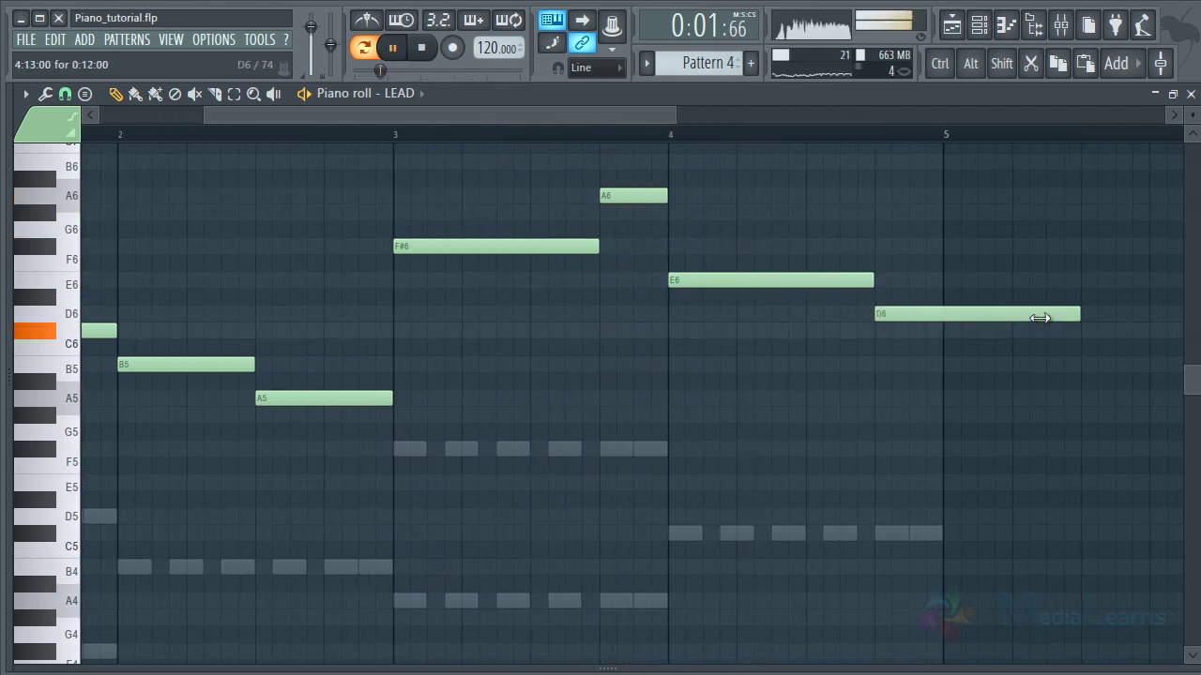
pyautogui.moveTo(1040, 318); pyautogui.dragTo(951, 313)
pyautogui.moveTo(512, 120); pyautogui.dragTo(286, 115)
pyautogui.hotkey('ctrl', 's')
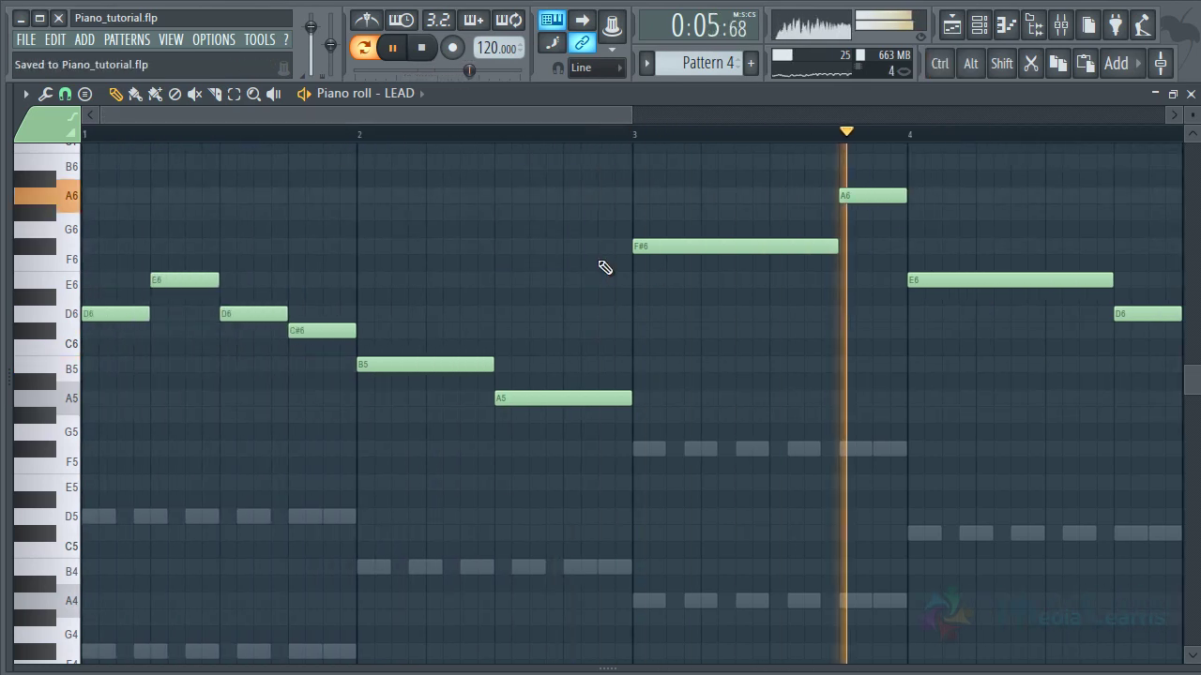
pyautogui.scroll(-2, 697, 142)
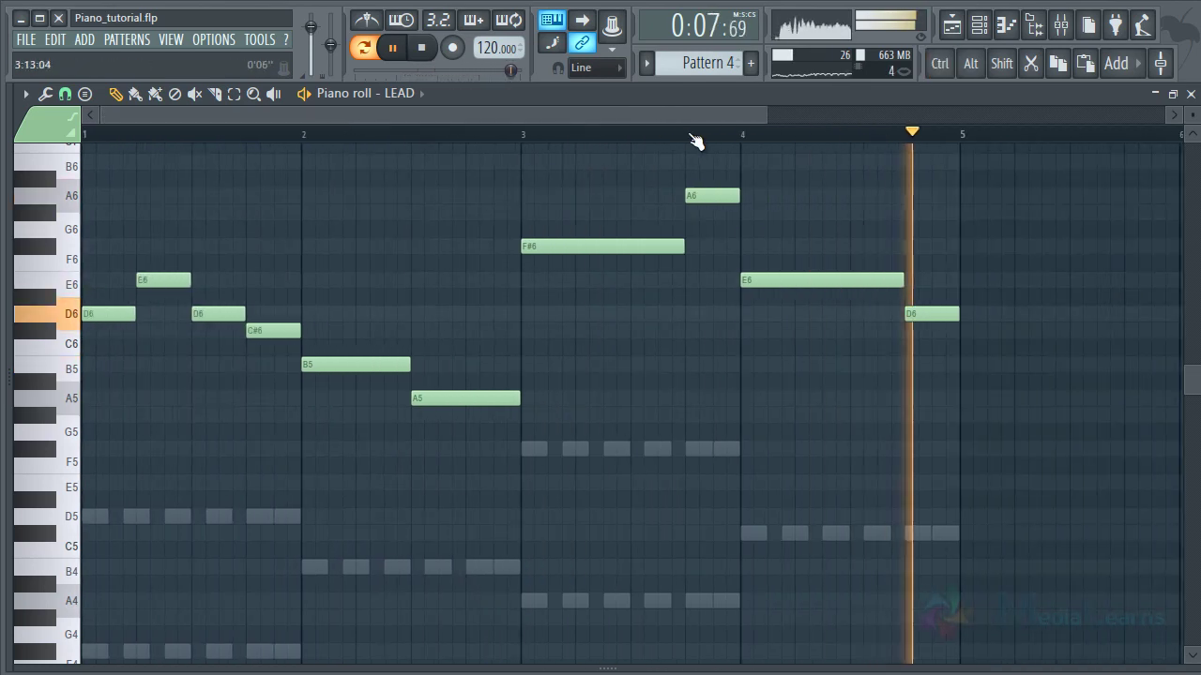
# Step: Shorten the opening D6 of bar 1 to half a beat and insert a half-beat F#6 after it
pyautogui.scroll(2, 696, 141)
pyautogui.press('space')
pyautogui.moveTo(273, 119); pyautogui.dragTo(162, 123)
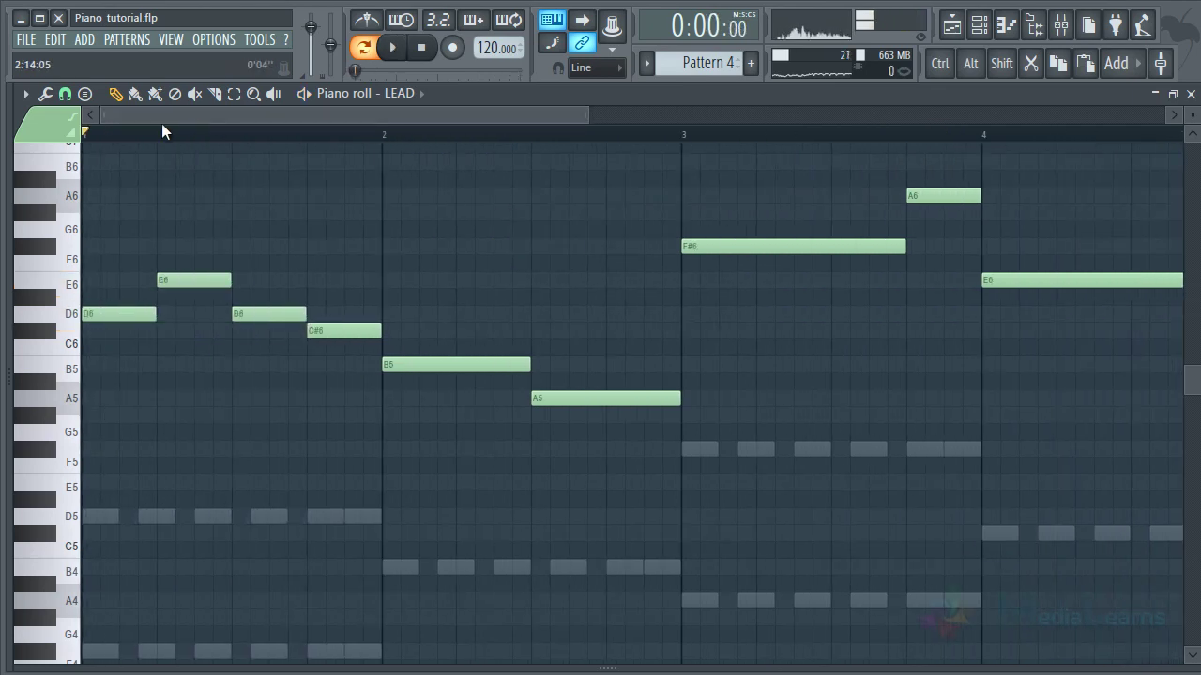
pyautogui.scroll(3, 161, 123)
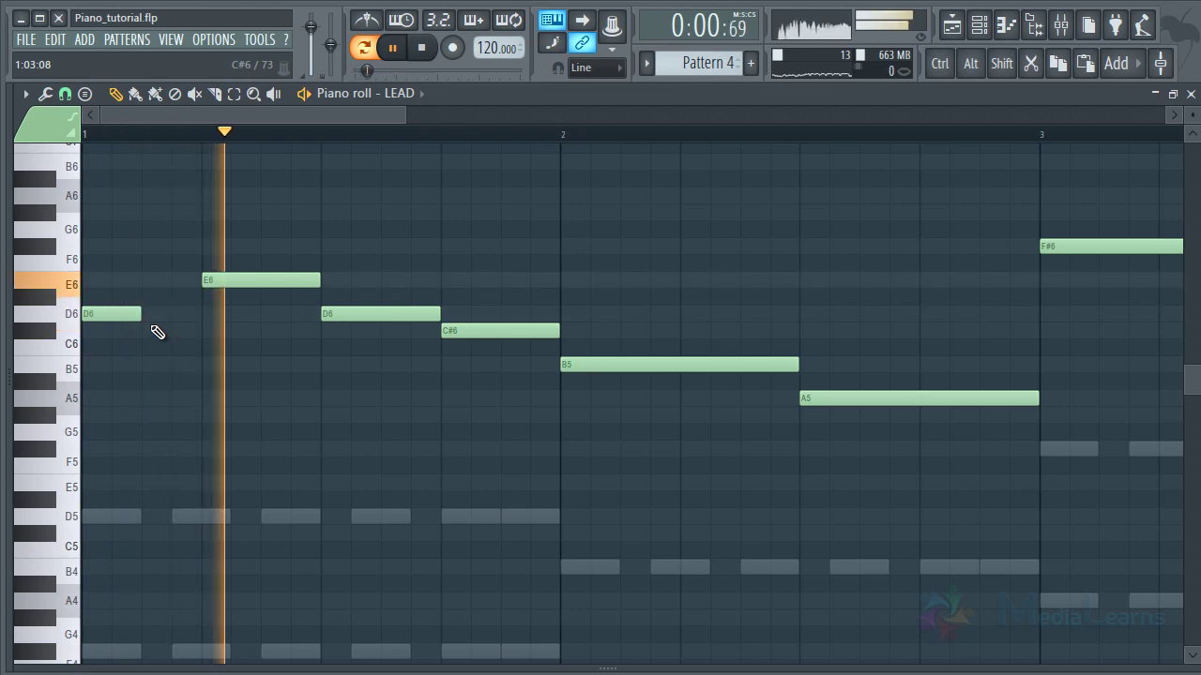
pyautogui.press('space')
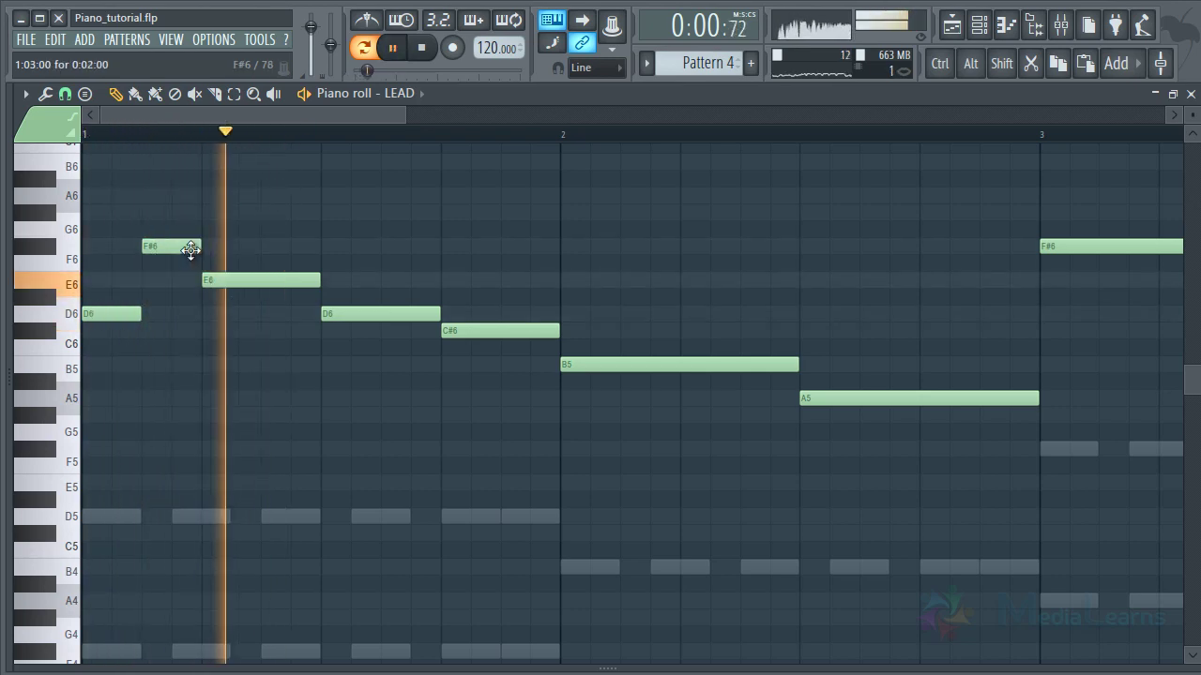
pyautogui.moveTo(172, 247); pyautogui.dragTo(188, 212)
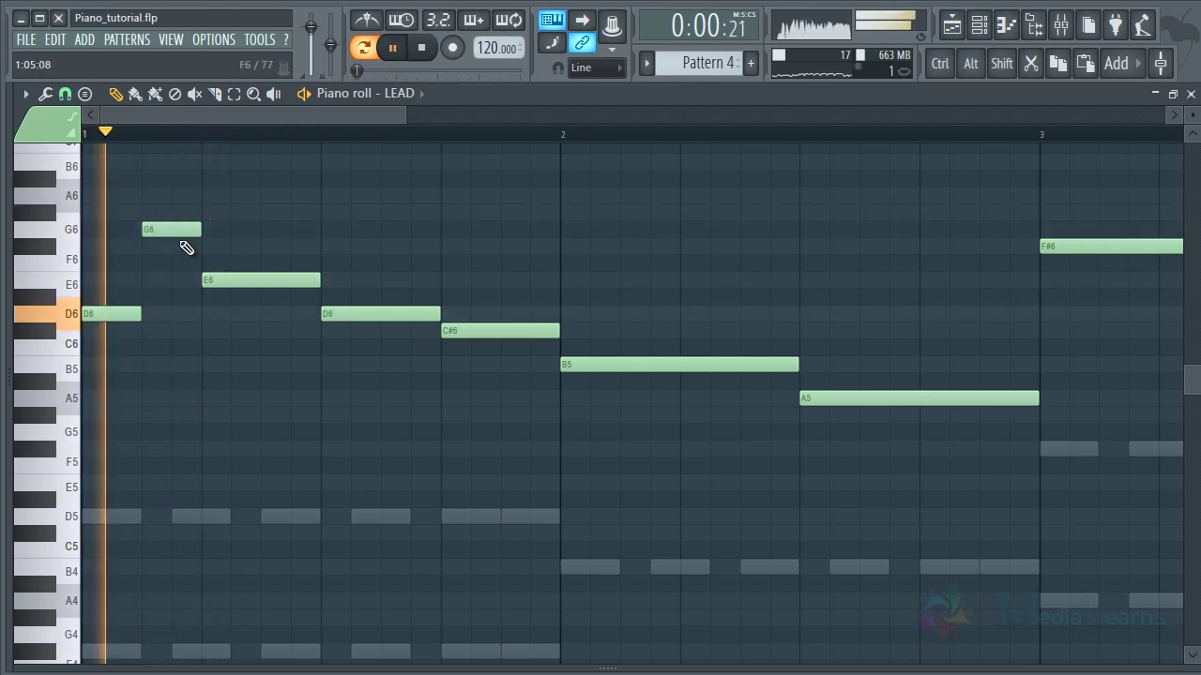
pyautogui.press('space')
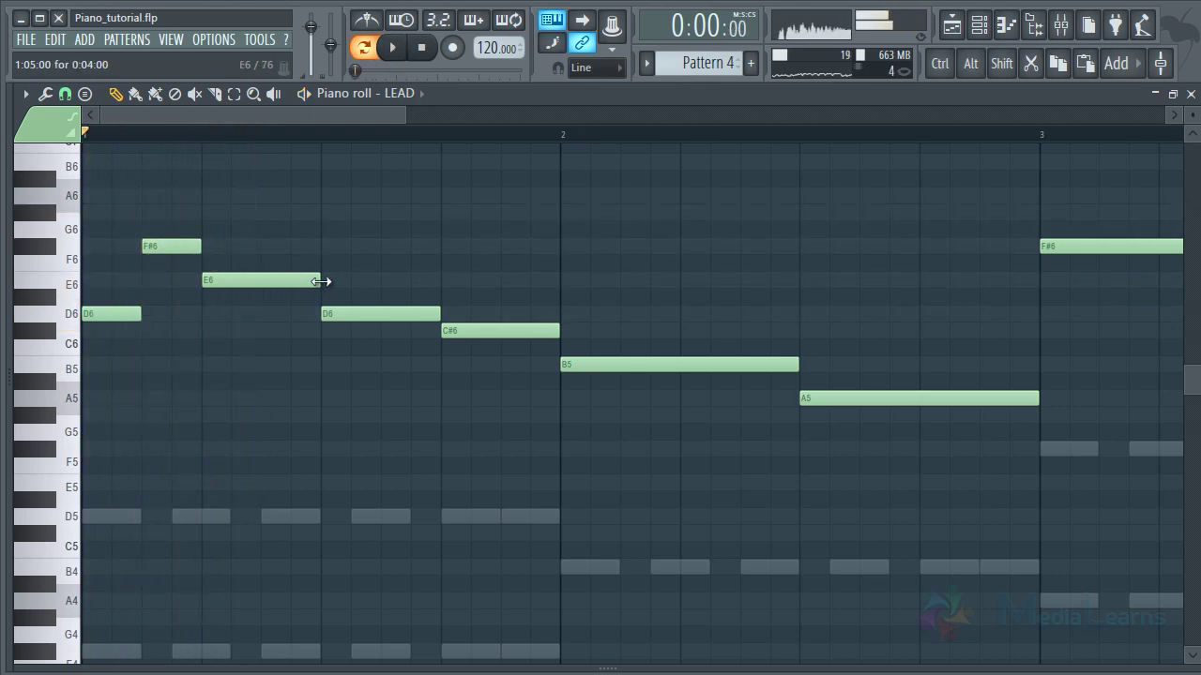
# Step: Shorten the E6 in bar 1 to half a beat and add a half-beat C#6 after it
pyautogui.press('space')
pyautogui.click(264, 330)
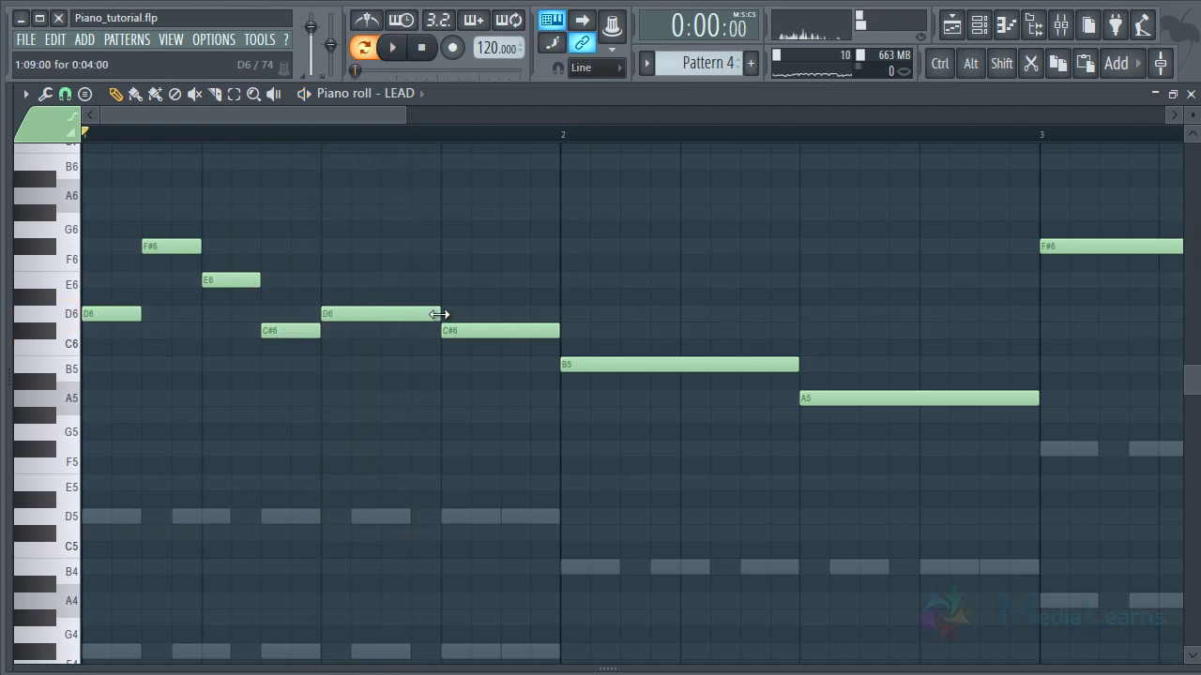
pyautogui.press('space')
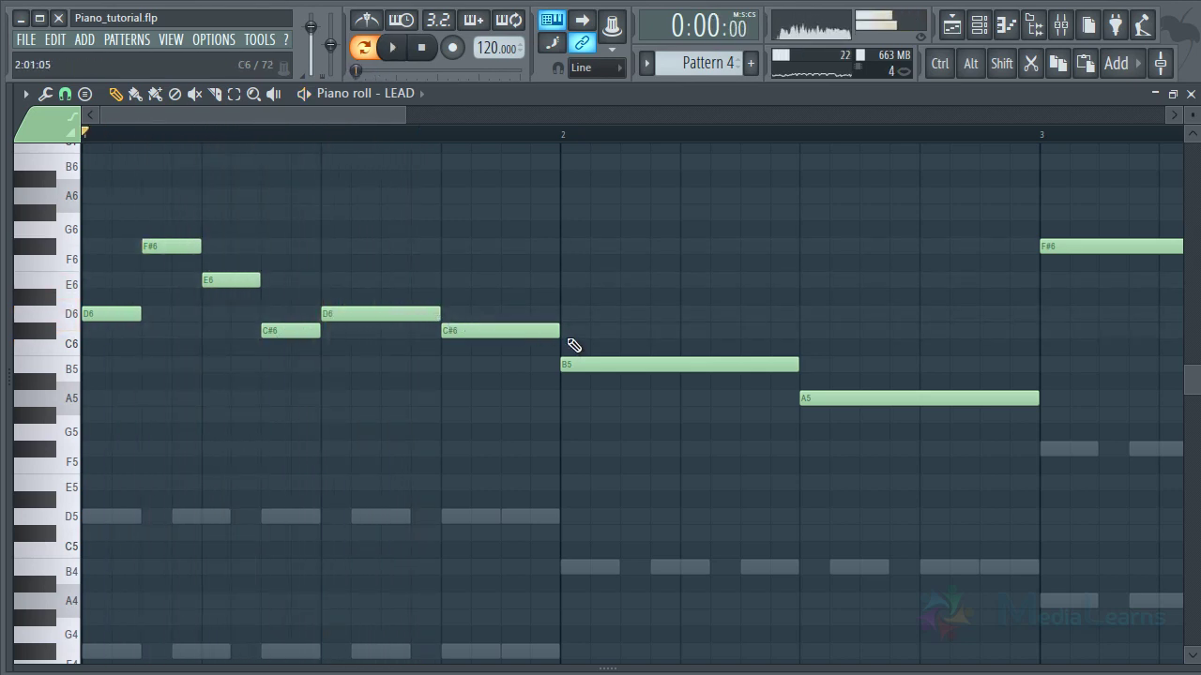
# Step: Rework the last beat of bar 1 into a half-beat C#6 followed by quarter-beat B5 and A5 notes
pyautogui.moveTo(560, 333); pyautogui.dragTo(504, 332)
pyautogui.click(539, 365)
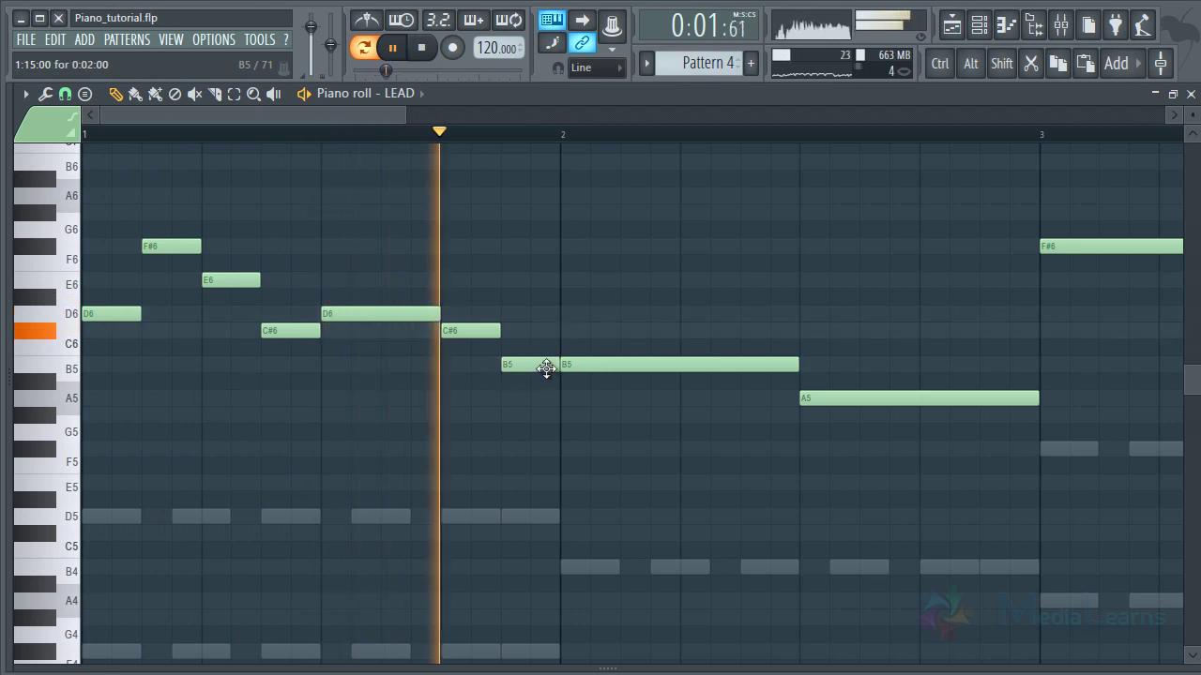
pyautogui.press('space')
pyautogui.moveTo(557, 400); pyautogui.dragTo(504, 367)
pyautogui.click(544, 398)
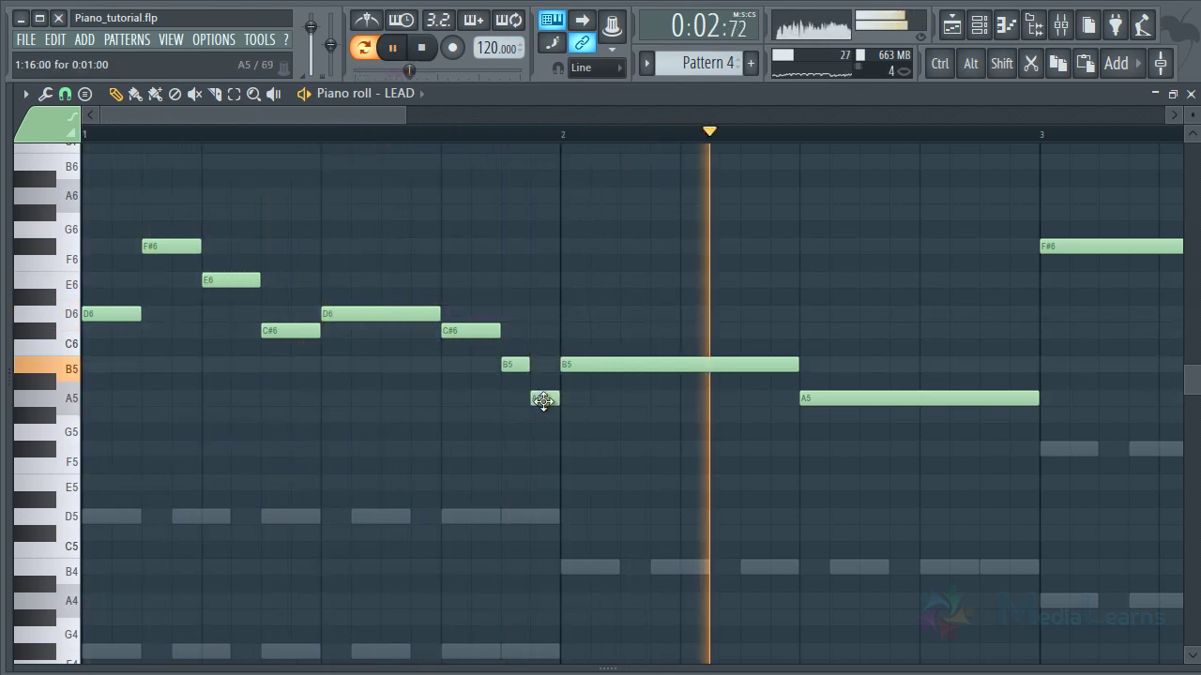
pyautogui.moveTo(543, 402)
pyautogui.mouseDown()
pyautogui.moveTo(539, 330)
pyautogui.moveTo(539, 414)
pyautogui.mouseUp()
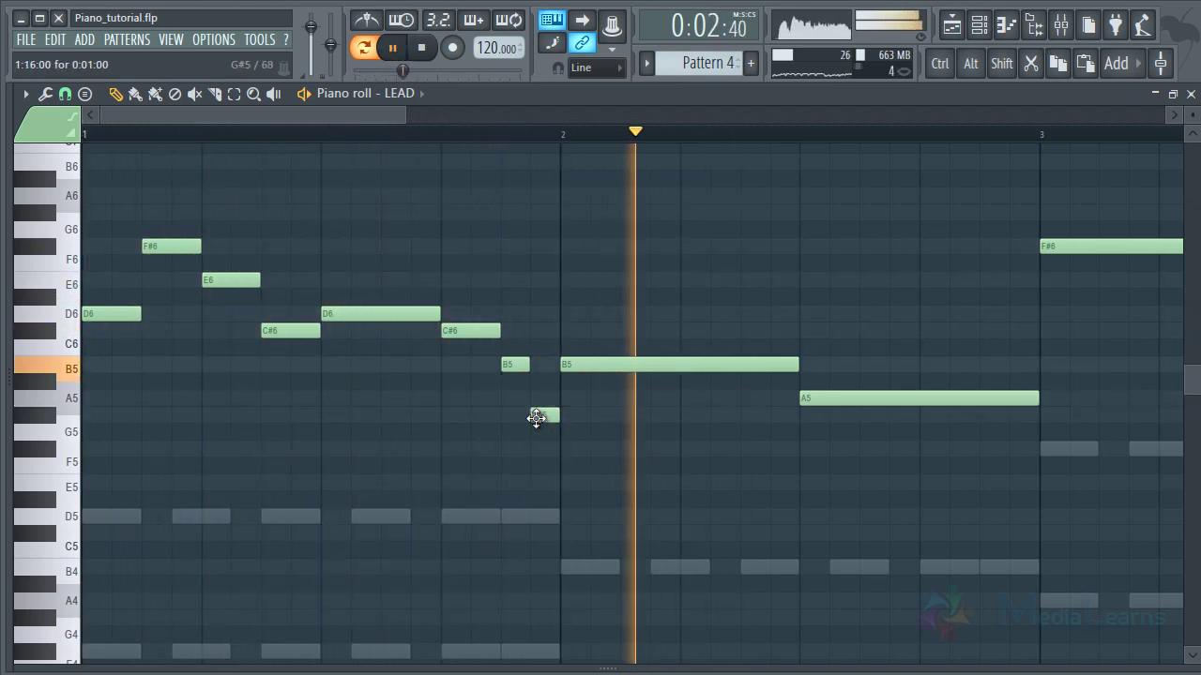
# Step: Try the whole lead melody one octave higher and bring it back down an octave
pyautogui.hotkey('ctrl', 'a')
pyautogui.hotkey('ctrl', 'Up')
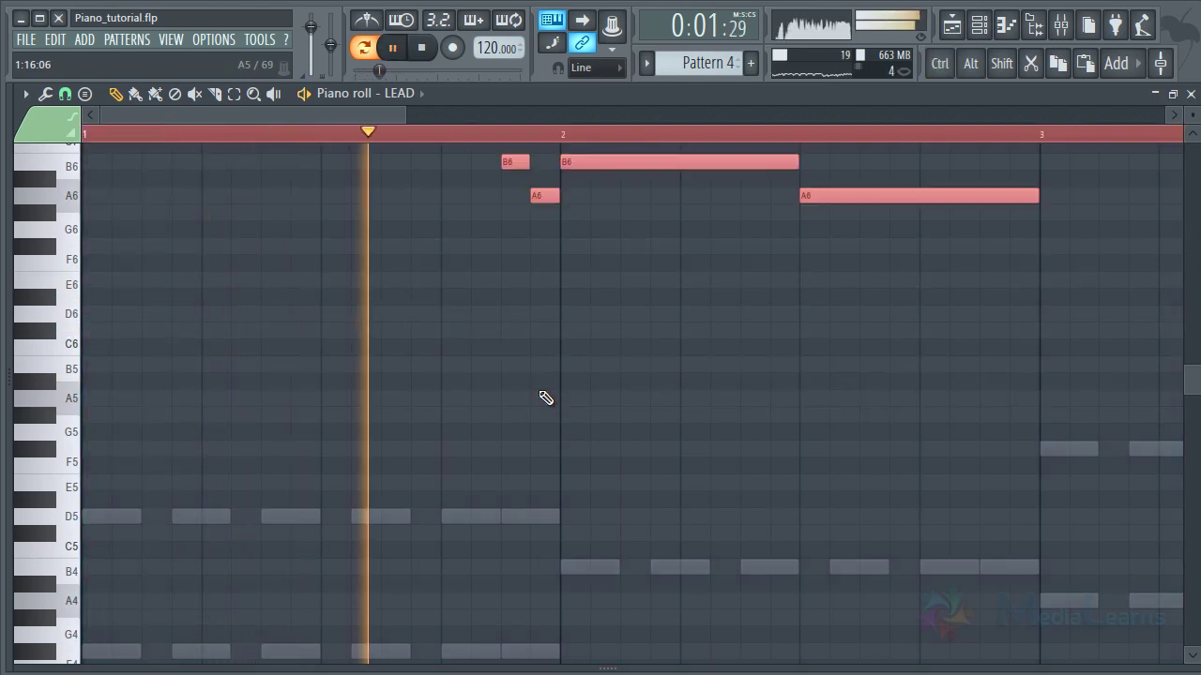
pyautogui.scroll(3, 544, 397)
pyautogui.hotkey('ctrl', 'Down')
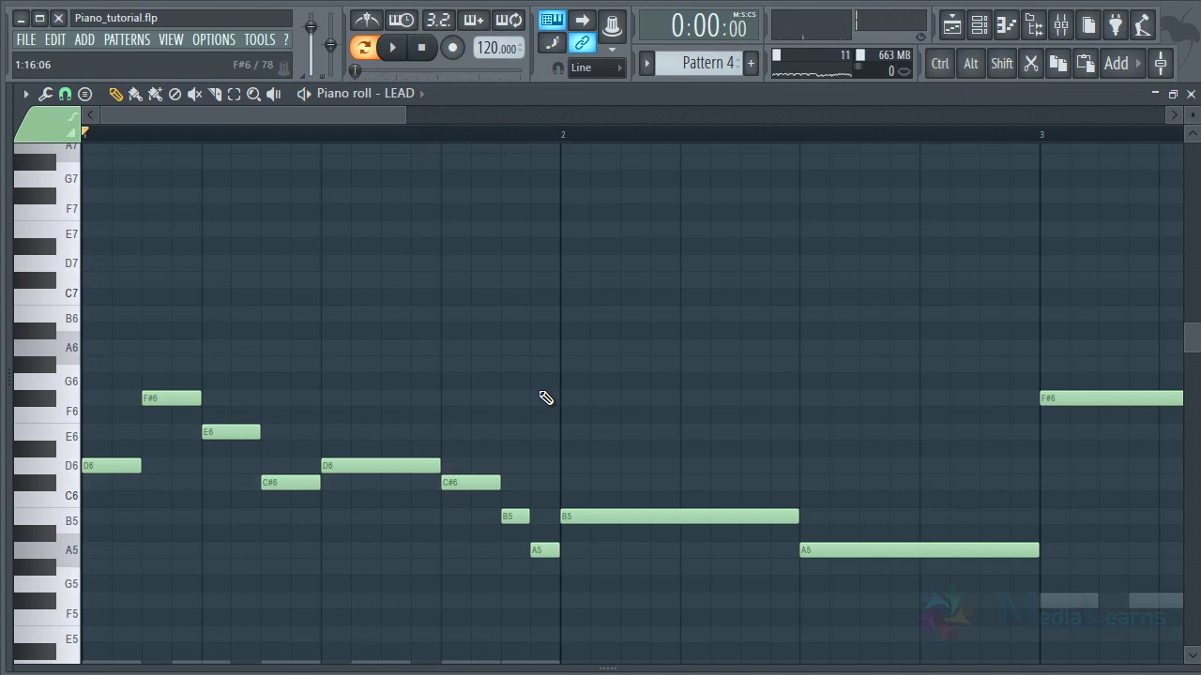
pyautogui.keyDown('ctrl'); pyautogui.rightClick(546, 398); pyautogui.keyUp('ctrl')
# Step: Play back the melody and try a one-beat B5 followed by a one-beat A5 at the start of bar 2
pyautogui.press('space')
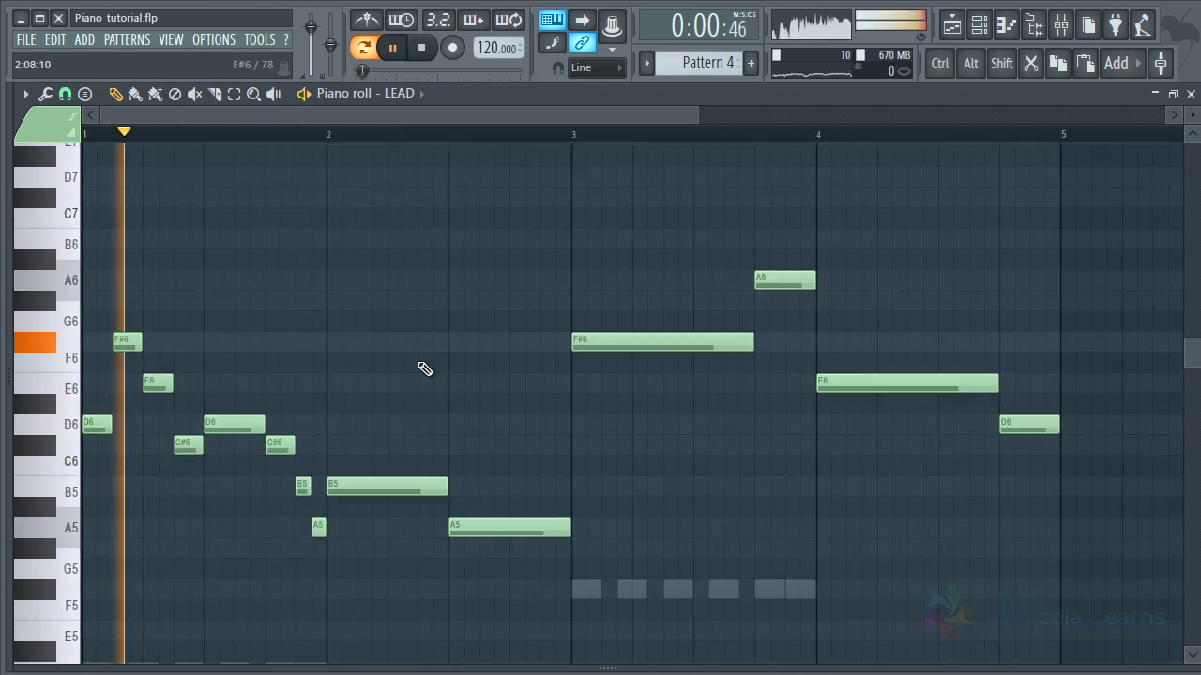
pyautogui.scroll(2, 321, 148)
pyautogui.scroll(-5, 310, 141)
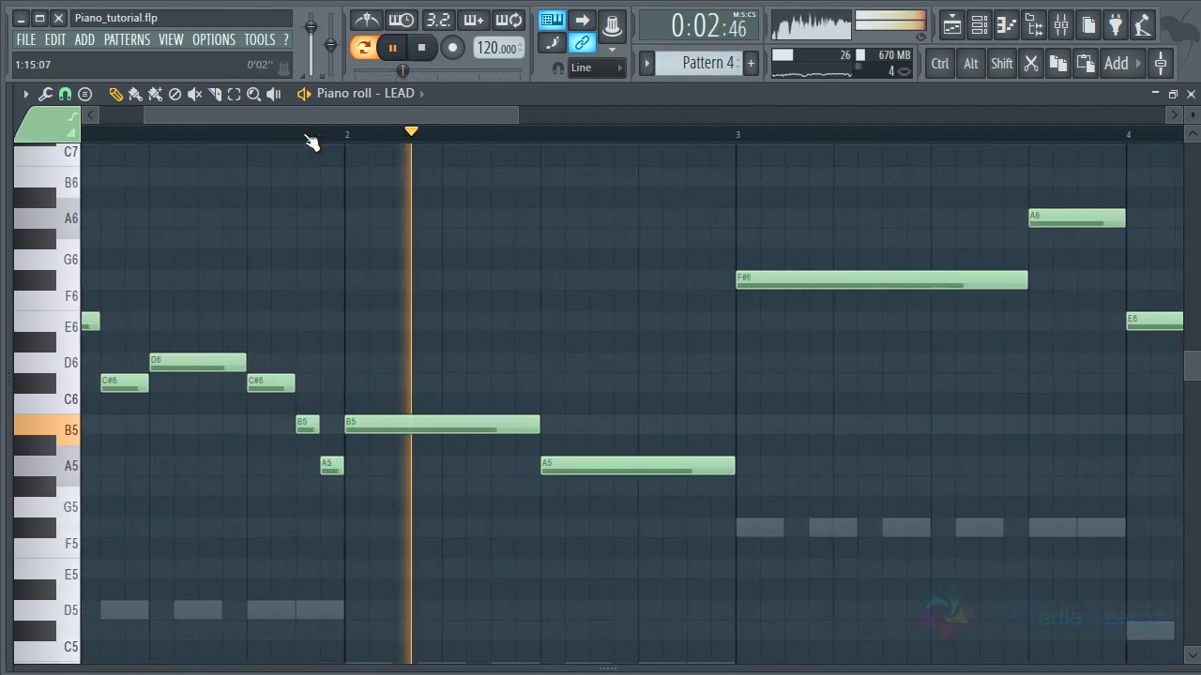
pyautogui.press('space')
pyautogui.moveTo(453, 425); pyautogui.dragTo(389, 424)
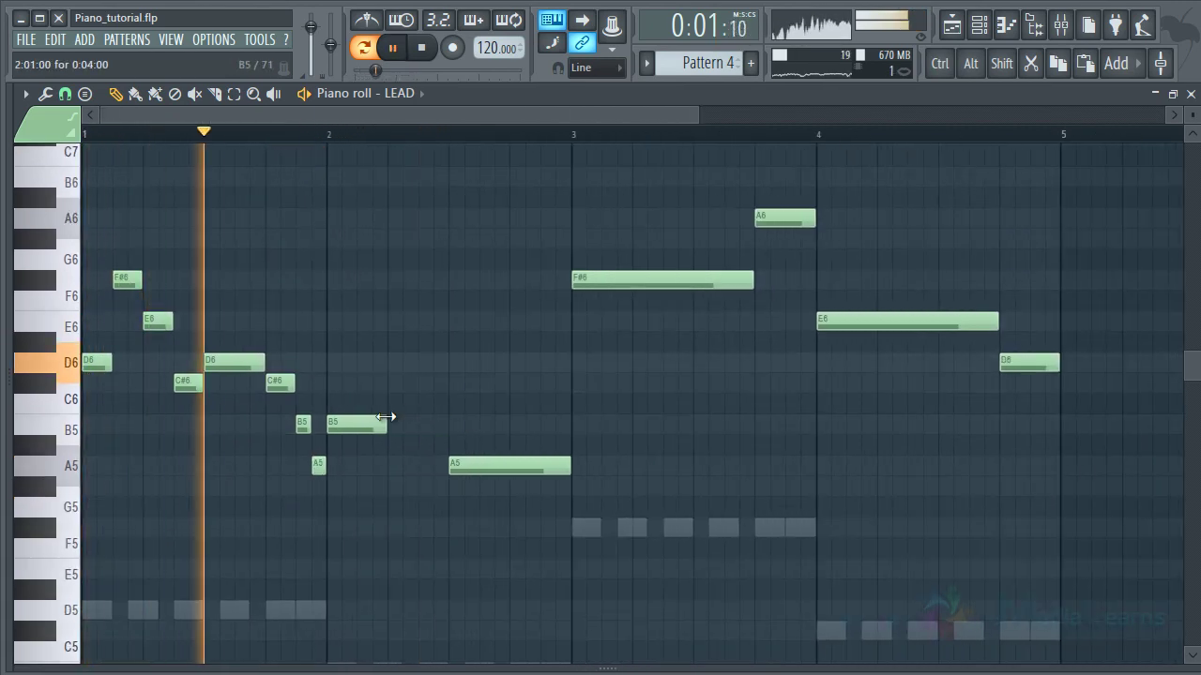
pyautogui.click(388, 462)
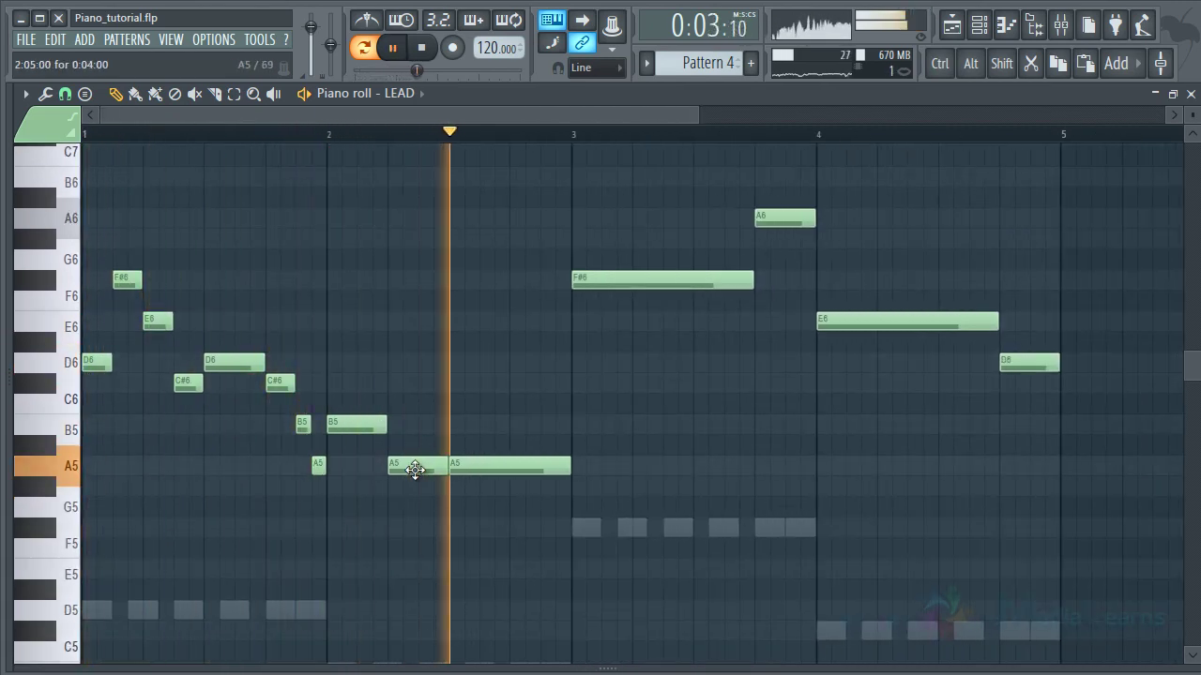
# Step: Try the first B5 of bar 2 at one and a half beats, followed by a half-beat C#6 instead of the added A5
pyautogui.moveTo(385, 424); pyautogui.dragTo(415, 426)
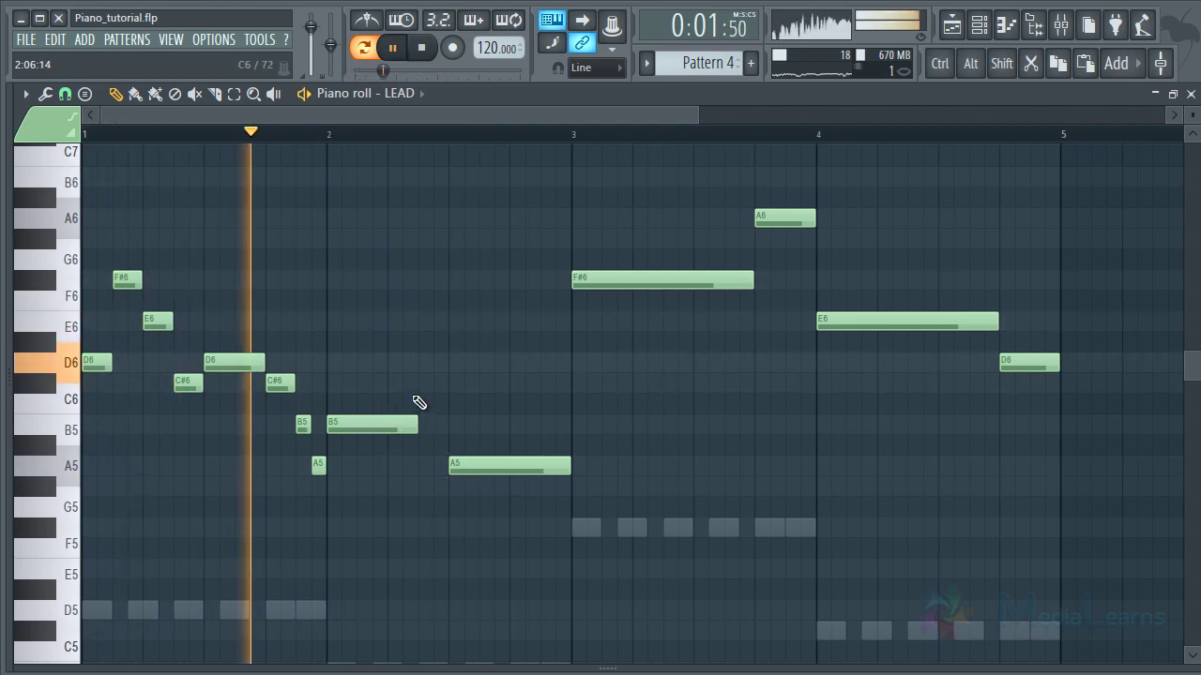
pyautogui.click(424, 384)
pyautogui.moveTo(510, 381); pyautogui.dragTo(451, 383)
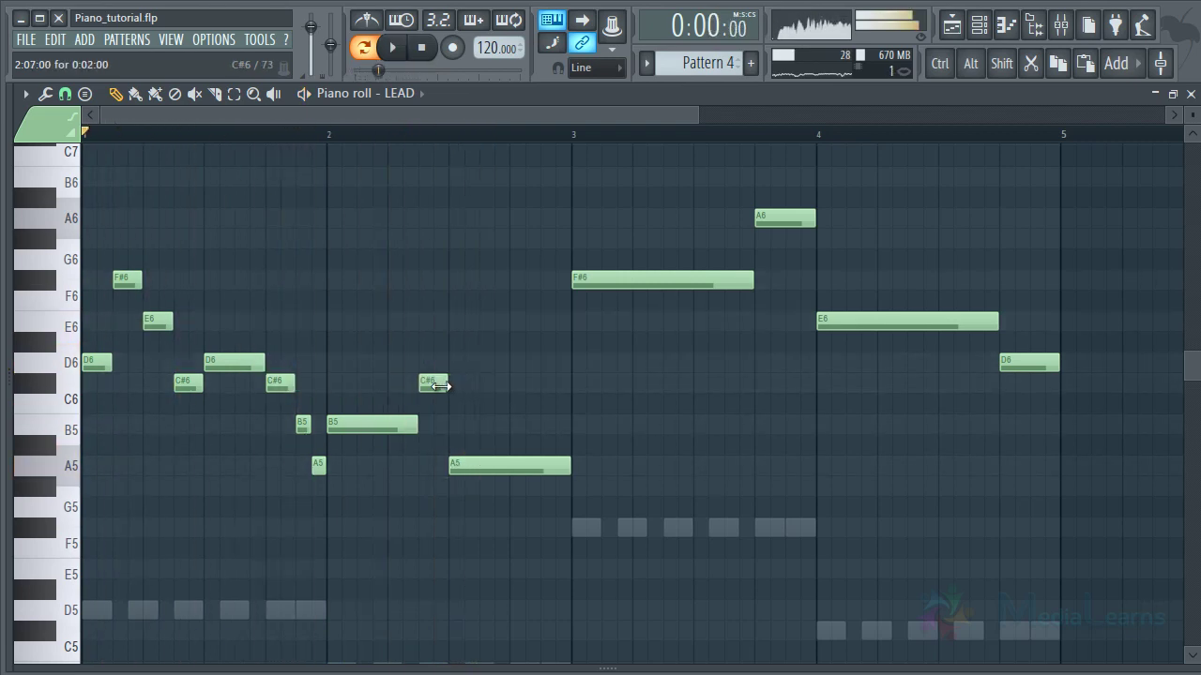
# Step: Set the first B5 of bar 2 to two beats and follow it with half-beat C#6 and A5 notes
pyautogui.keyDown('ctrl'); pyautogui.scroll(2, 495, 356); pyautogui.keyUp('ctrl')
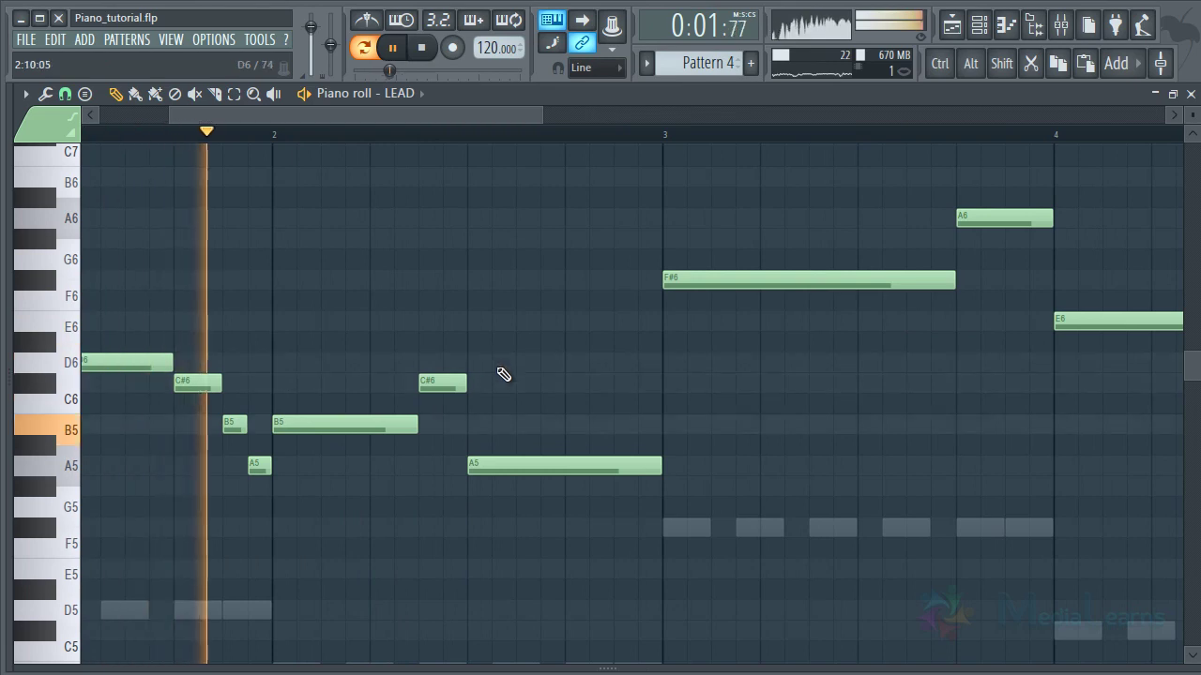
pyautogui.scroll(-1, 498, 357)
pyautogui.scroll(-2, 498, 357)
pyautogui.press('space')
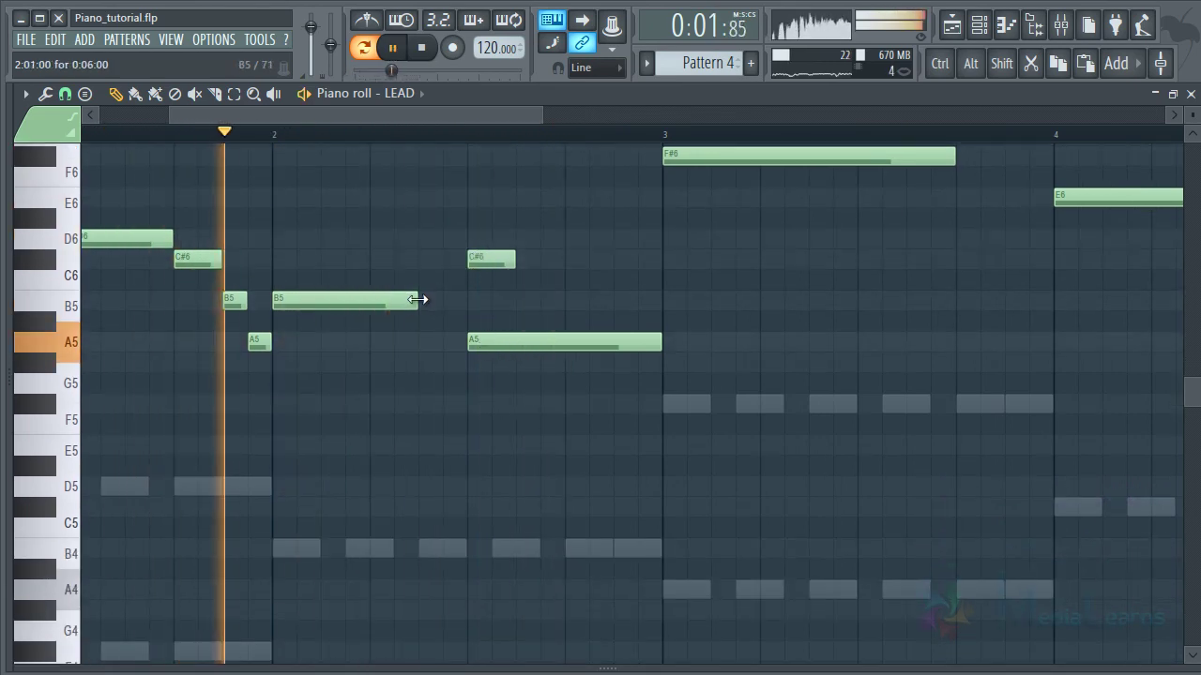
pyautogui.moveTo(421, 300); pyautogui.dragTo(466, 300)
pyautogui.press('space')
pyautogui.moveTo(569, 341)
pyautogui.mouseDown()
pyautogui.moveTo(591, 339)
pyautogui.moveTo(568, 349)
pyautogui.mouseUp()
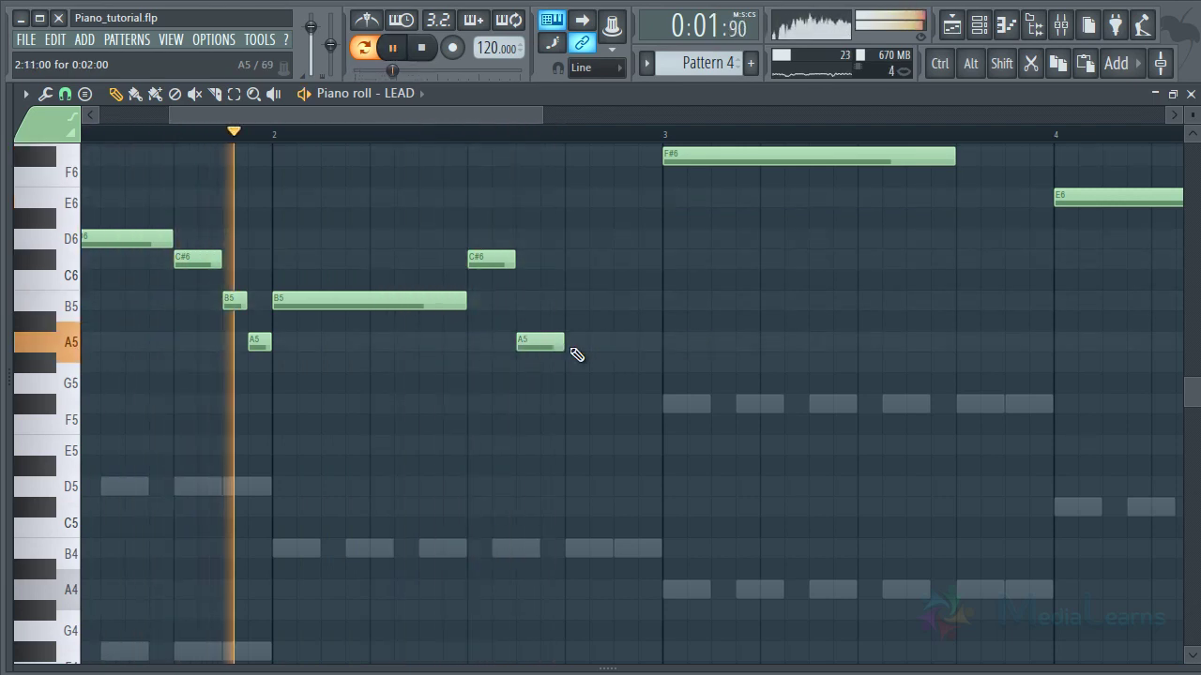
# Step: Fill the last beat of bar 2 with half-beat B5 and A5 notes and save the project
pyautogui.click(591, 361)
pyautogui.click(617, 339)
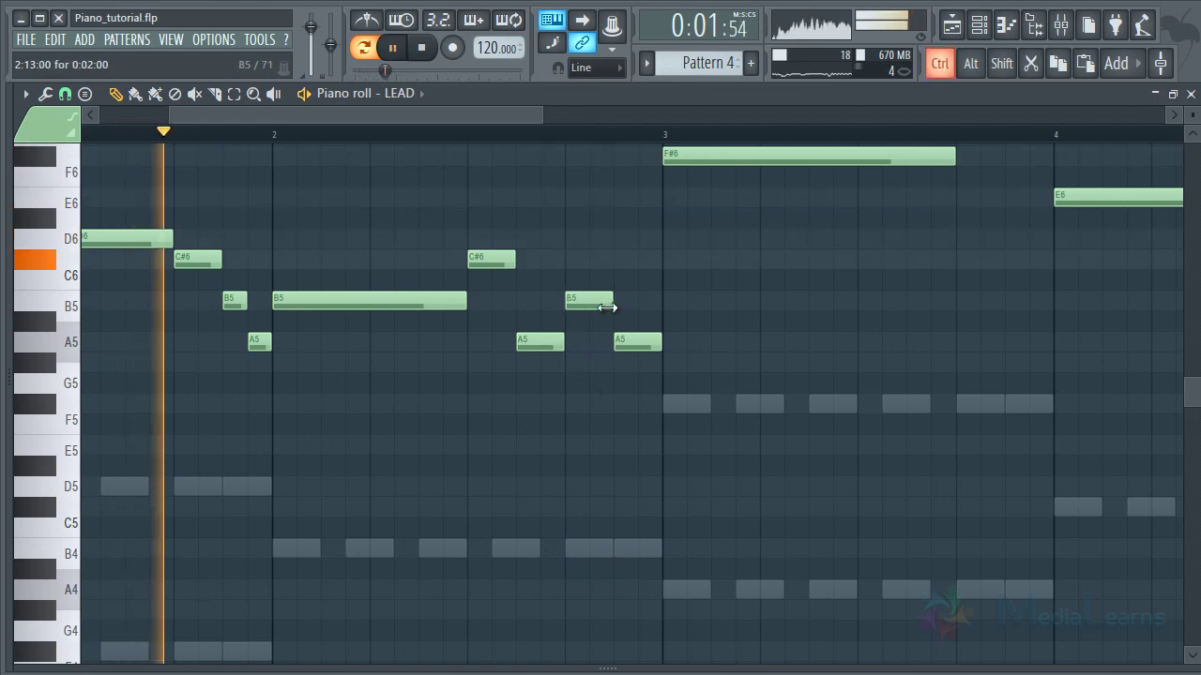
pyautogui.hotkey('ctrl', 's')
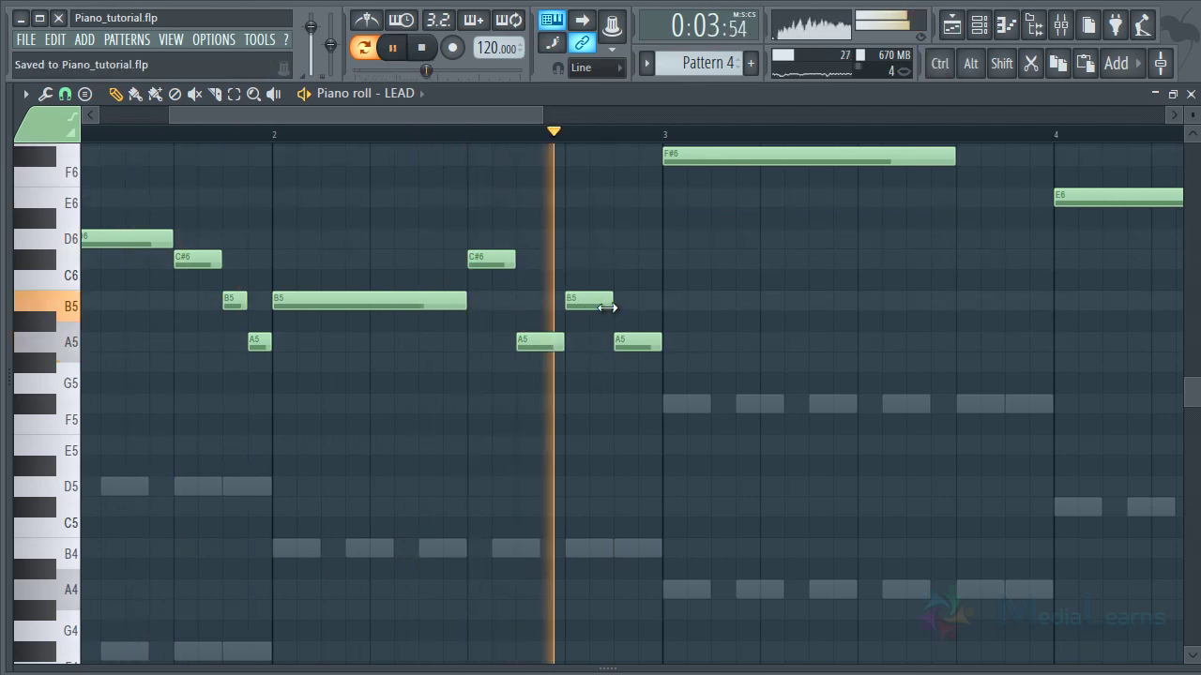
# Step: Remove the C#6 on beat 3 of bar 2, raise the following A5 to D6 and the bar's last A5 to C#6
pyautogui.press('space')
pyautogui.scroll(-4, 492, 174)
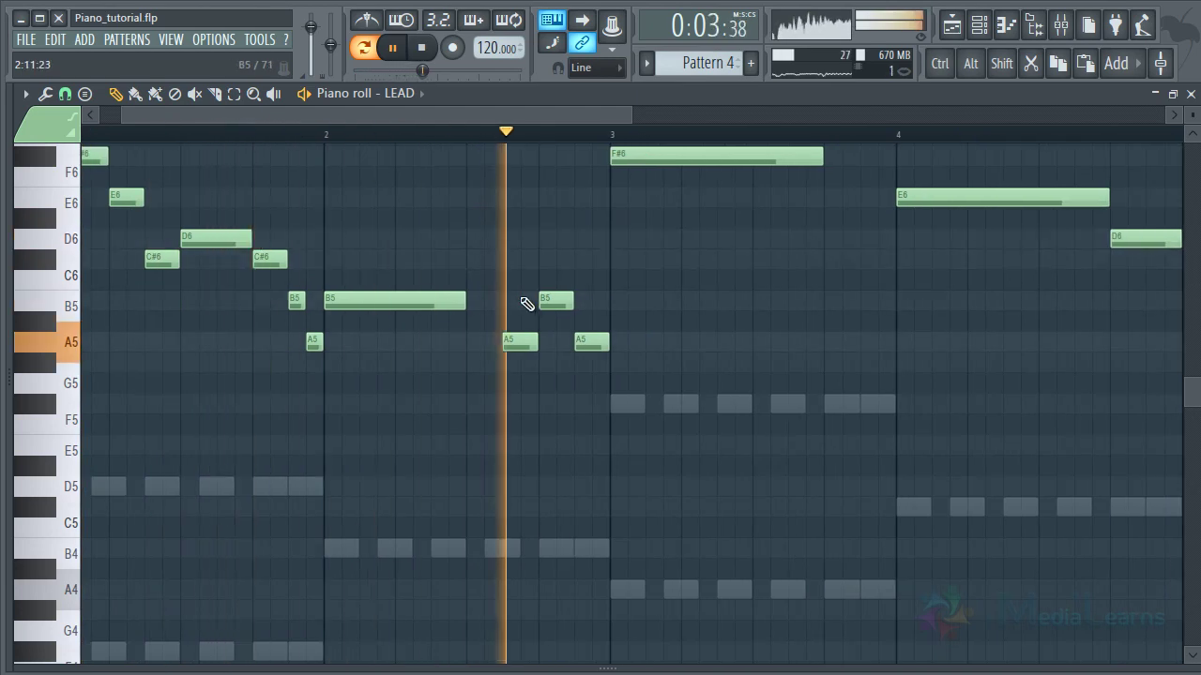
pyautogui.press('space')
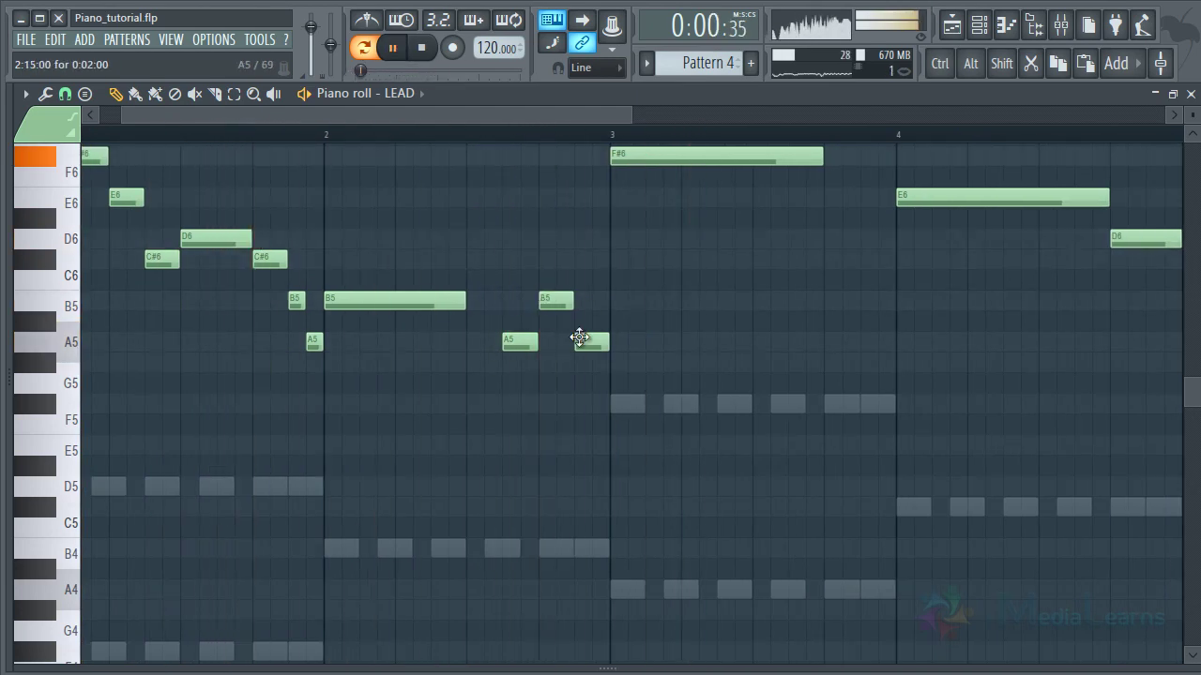
pyautogui.moveTo(579, 337); pyautogui.dragTo(576, 257)
pyautogui.moveTo(509, 341); pyautogui.dragTo(509, 237)
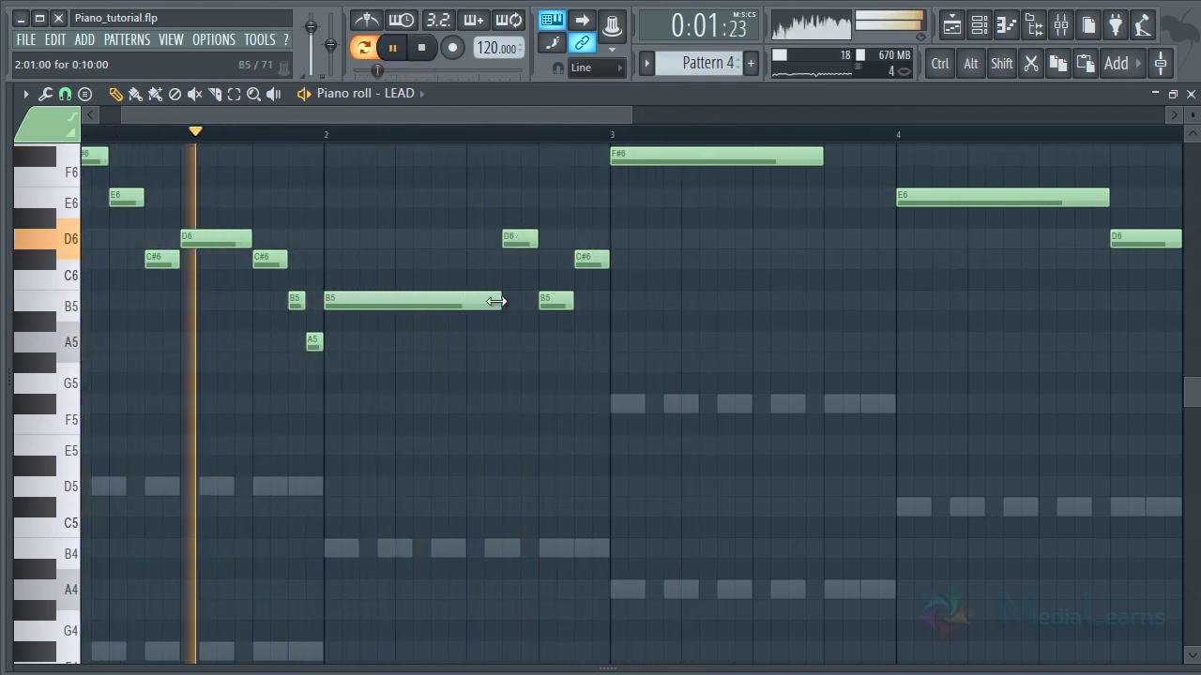
# Step: Set the long B5 in bar 2 to two beats, follow it with half-beat A5 and G#5 notes replacing the D6, and save
pyautogui.moveTo(495, 302); pyautogui.dragTo(466, 301)
pyautogui.click(475, 344)
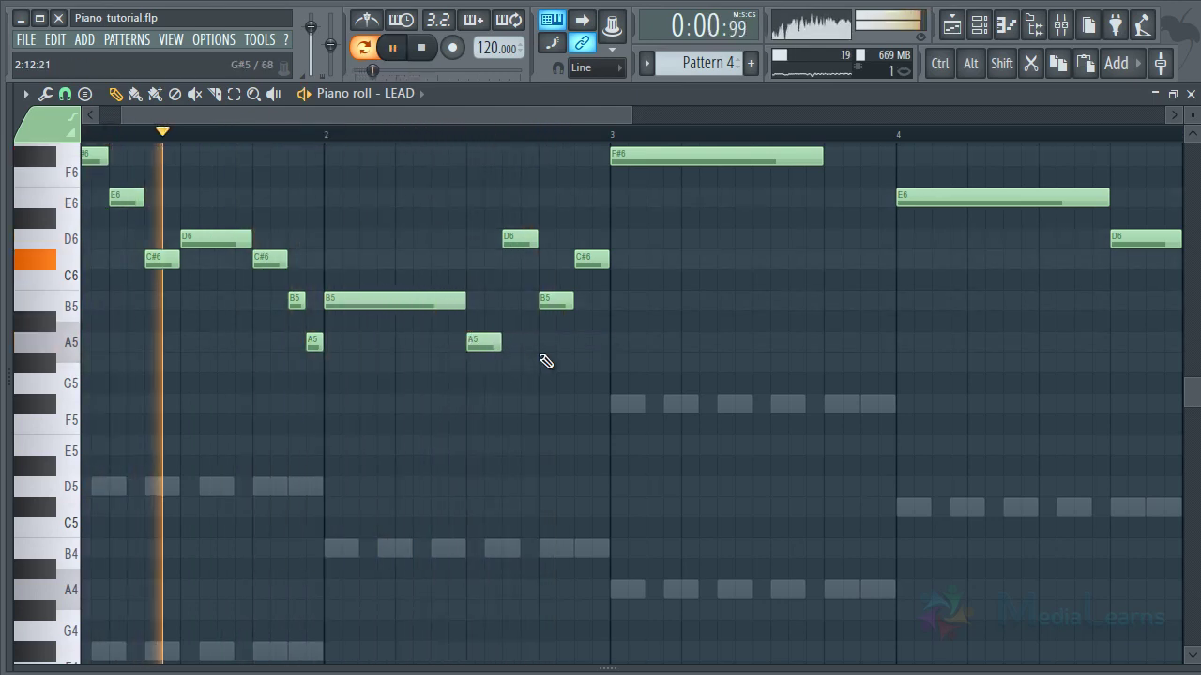
pyautogui.hotkey('ctrl', 's')
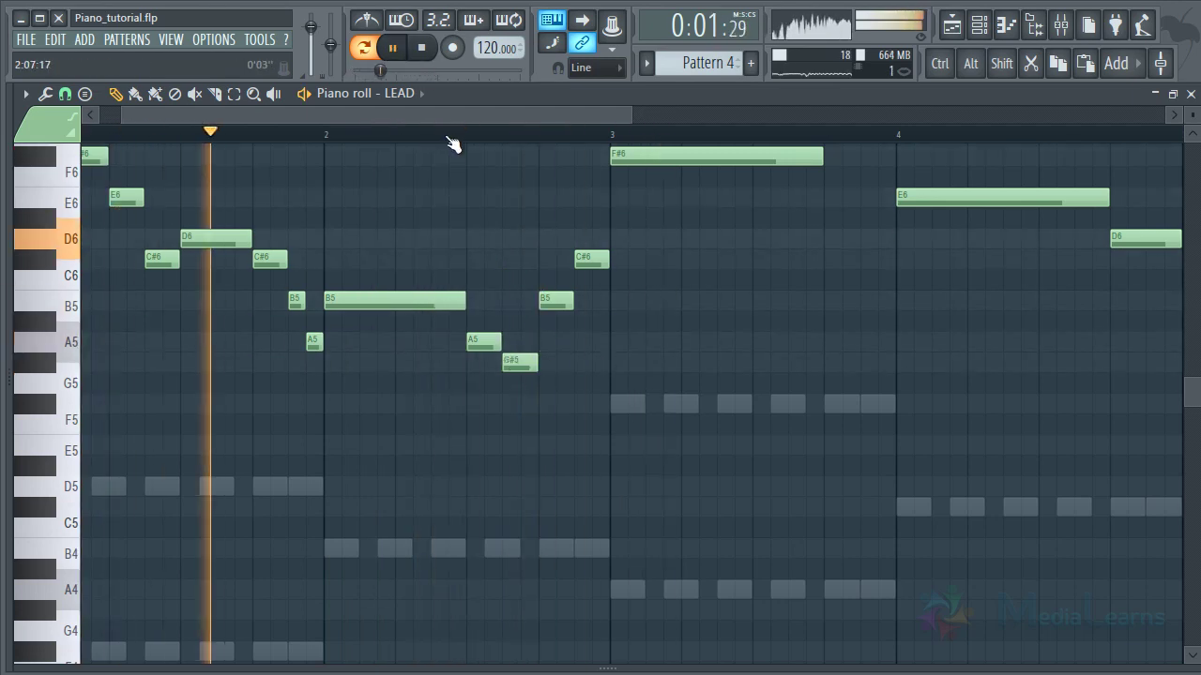
# Step: Clear all the short notes that follow the long B5 in bar 2, up to the start of bar 3
pyautogui.scroll(-2, 455, 143)
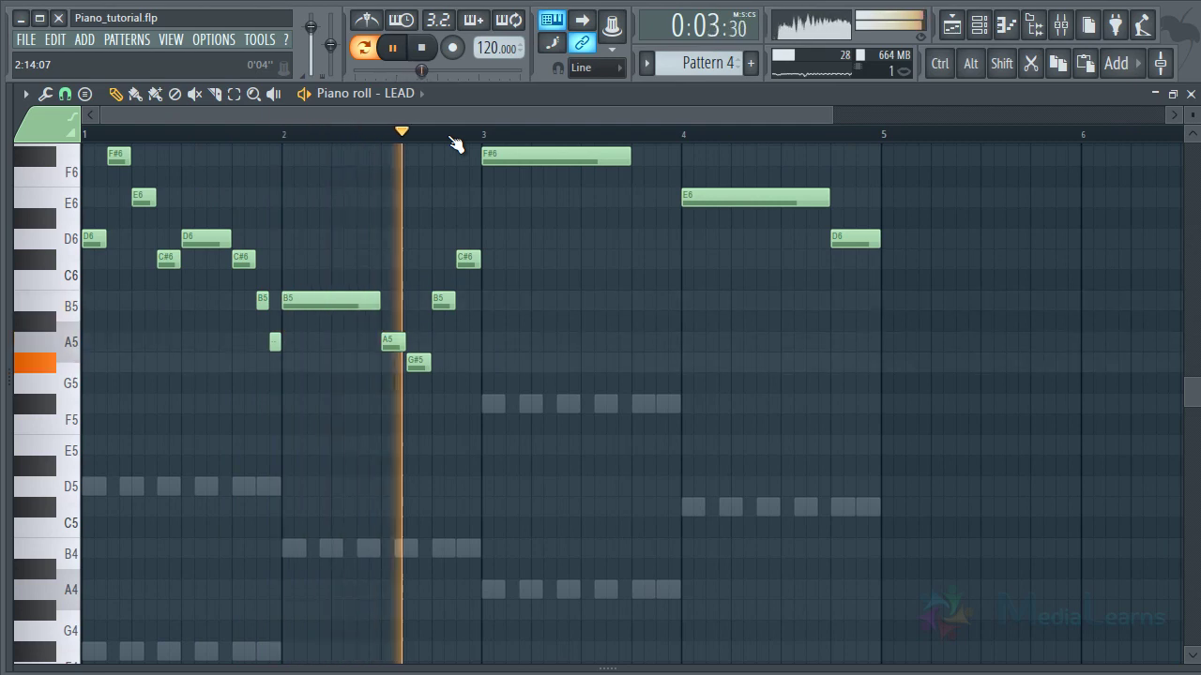
pyautogui.scroll(2, 456, 142)
pyautogui.press('space')
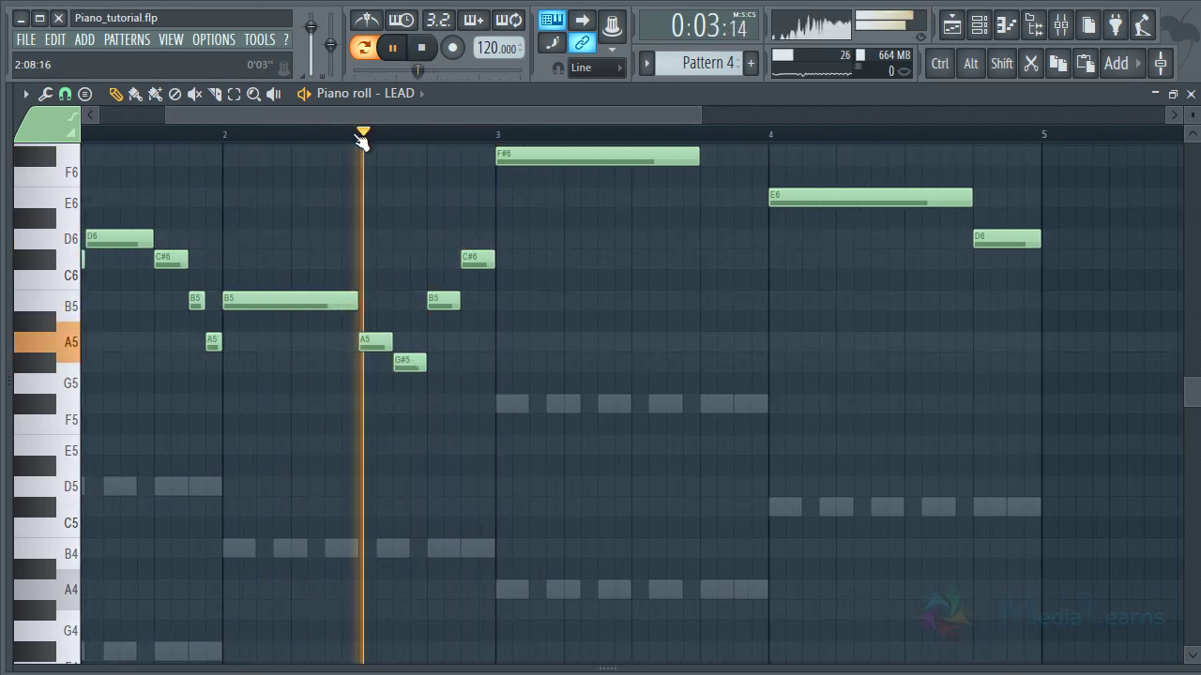
pyautogui.press('space')
pyautogui.press('space')
pyautogui.press('space')
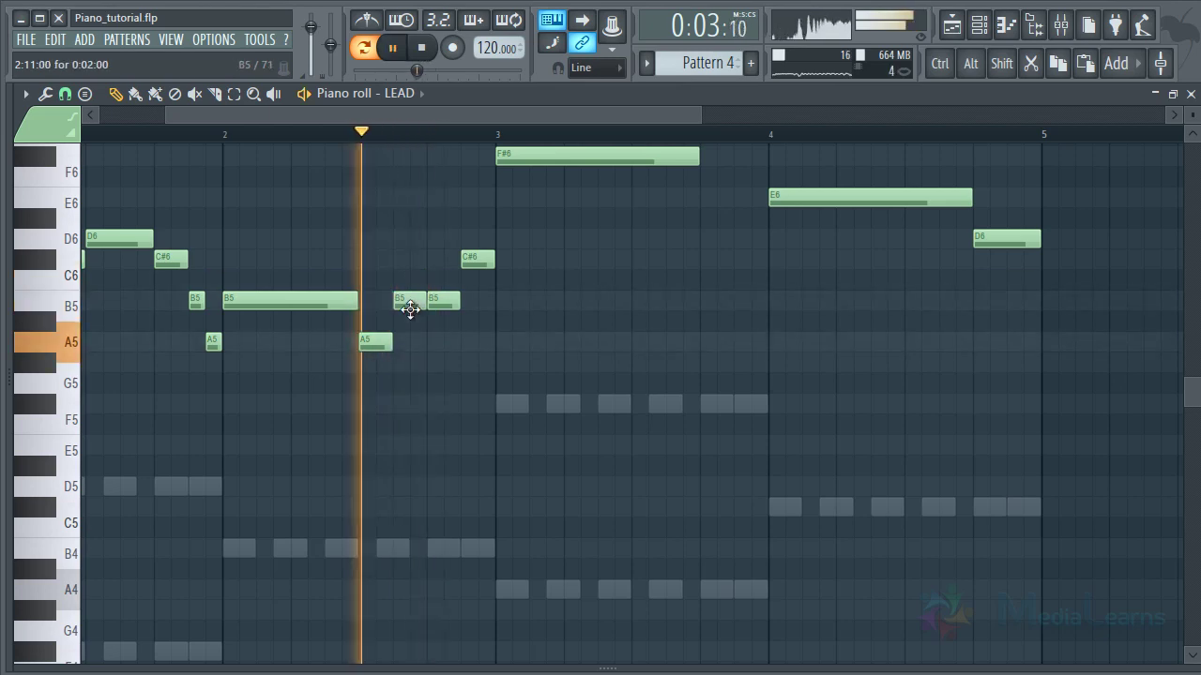
pyautogui.rightClick(439, 303)
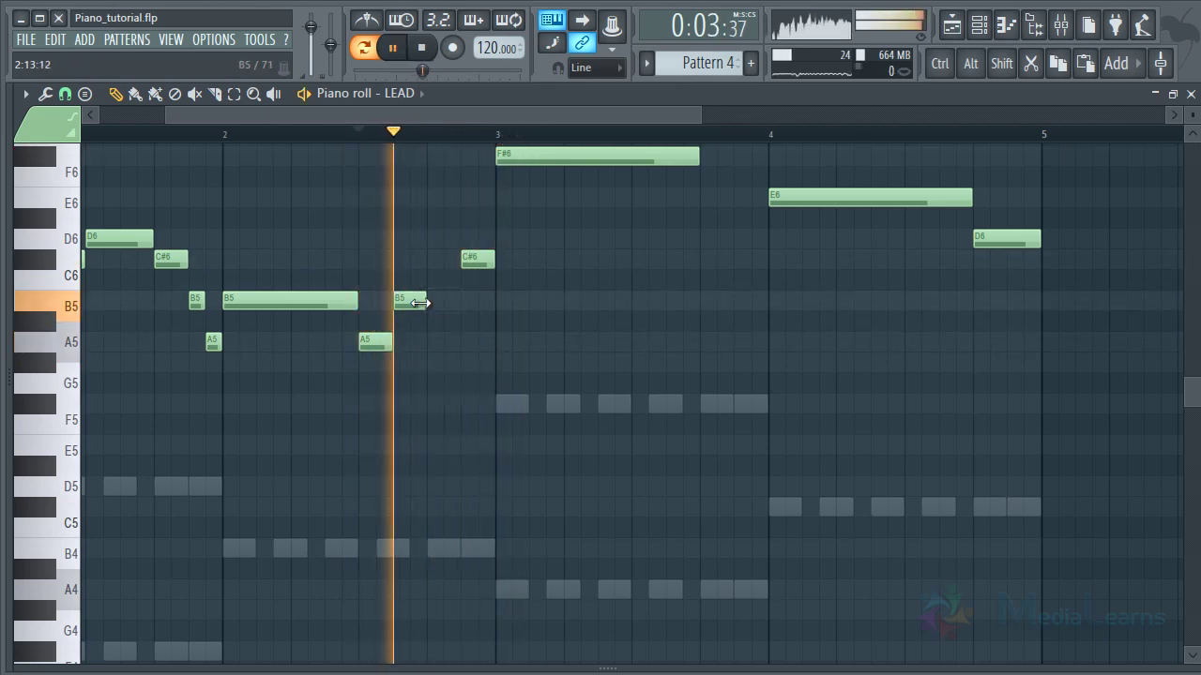
pyautogui.rightClick(410, 301)
pyautogui.rightClick(368, 343)
# Step: Add rising half-beat C#6, D6 and E6 notes after the long B5 in bar 2 and play back from bar 2
pyautogui.press('space')
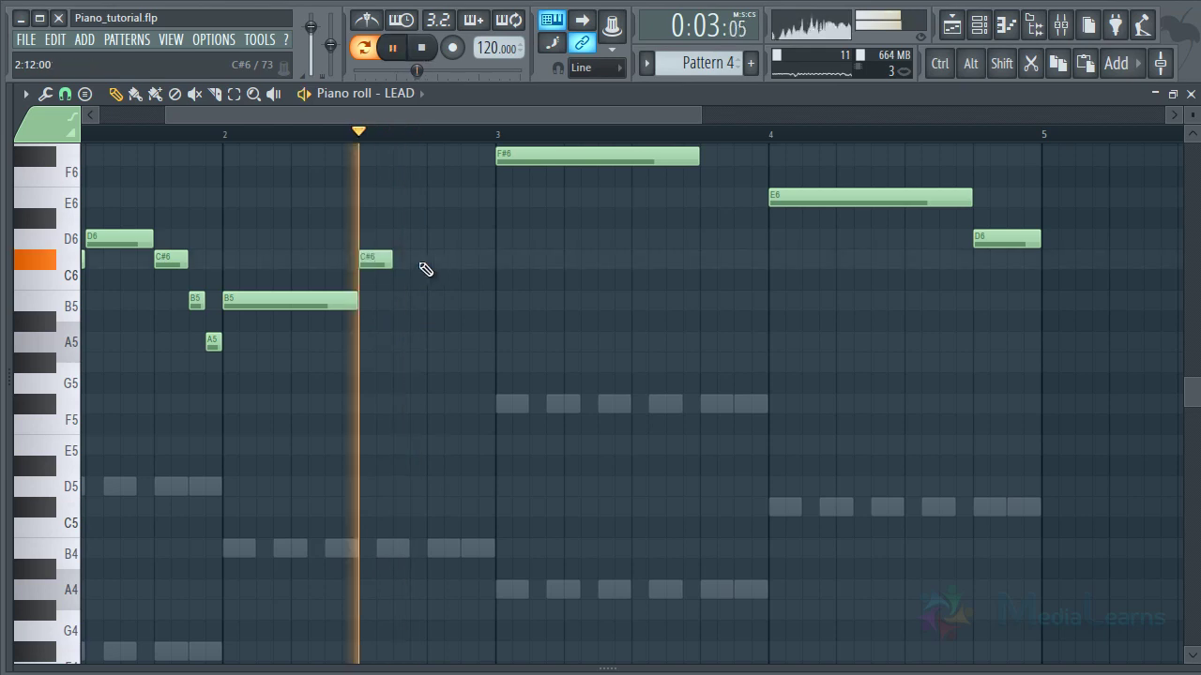
pyautogui.press('space')
pyautogui.click(432, 197)
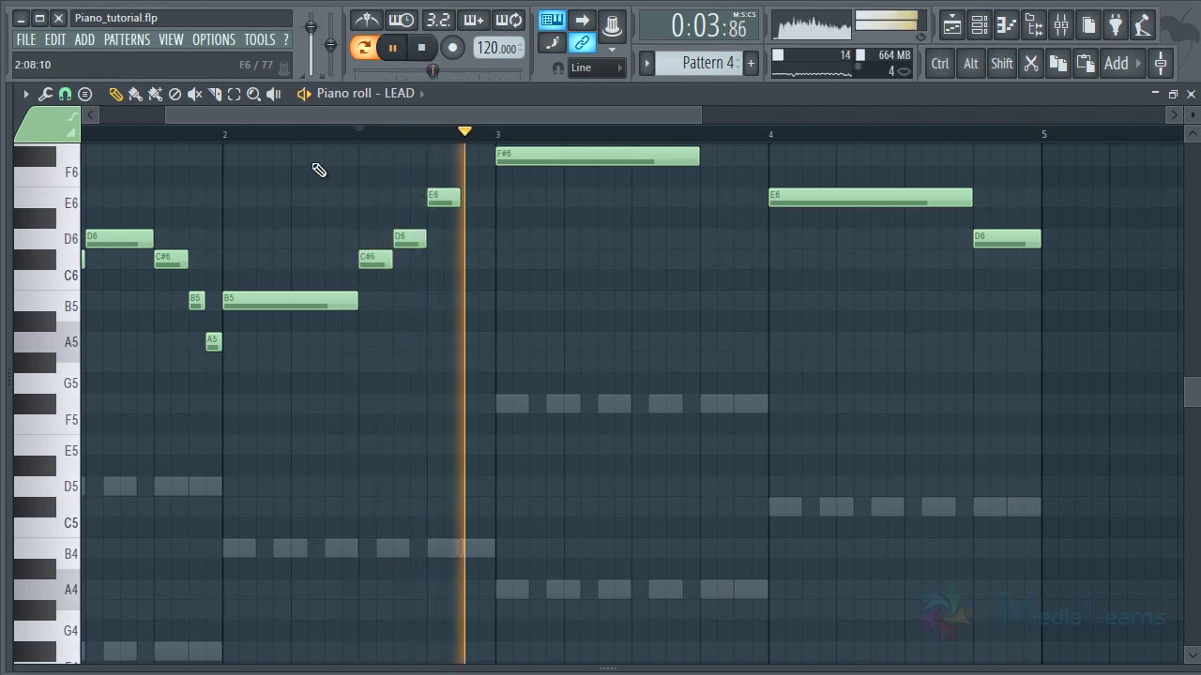
pyautogui.press('space')
pyautogui.click(225, 137)
pyautogui.press('space')
pyautogui.scroll(-1, 226, 139)
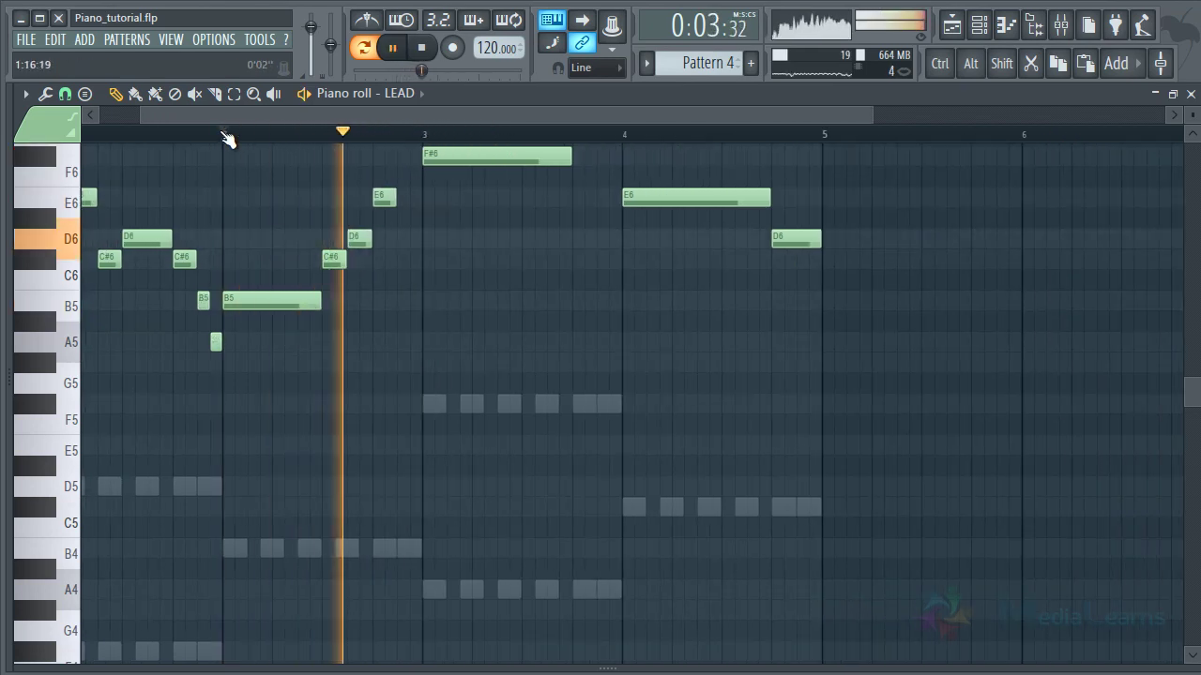
pyautogui.scroll(1, 228, 139)
pyautogui.scroll(-1, 228, 140)
pyautogui.scroll(2, 324, 282)
pyautogui.press('space')
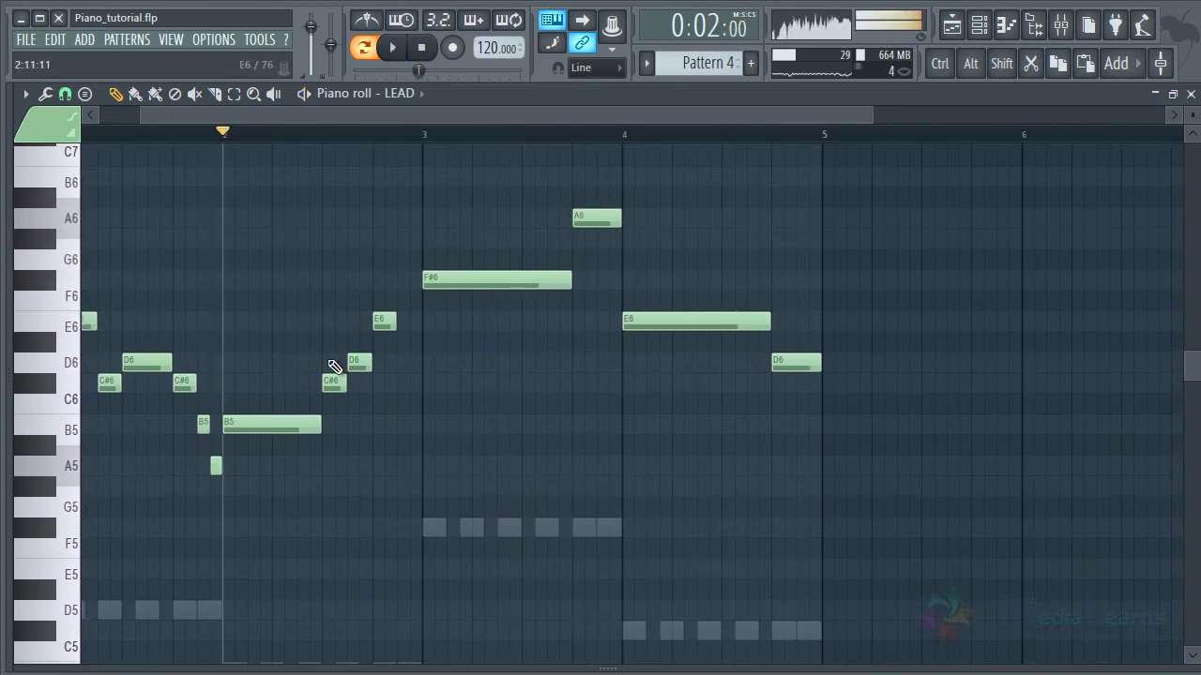
# Step: Remove the C#6 on beat 3 of bar 2, end the bar with a half-beat D6, and save the project
pyautogui.press('space')
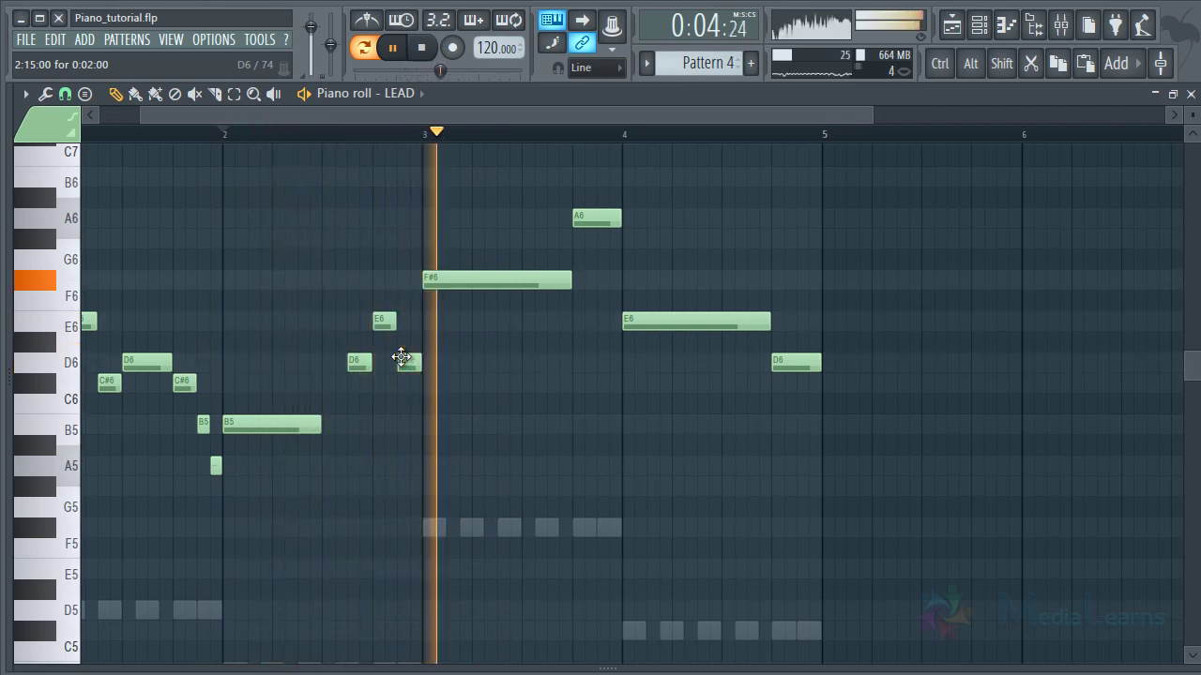
pyautogui.moveTo(456, 114); pyautogui.dragTo(379, 113)
pyautogui.hotkey('ctrl', 's')
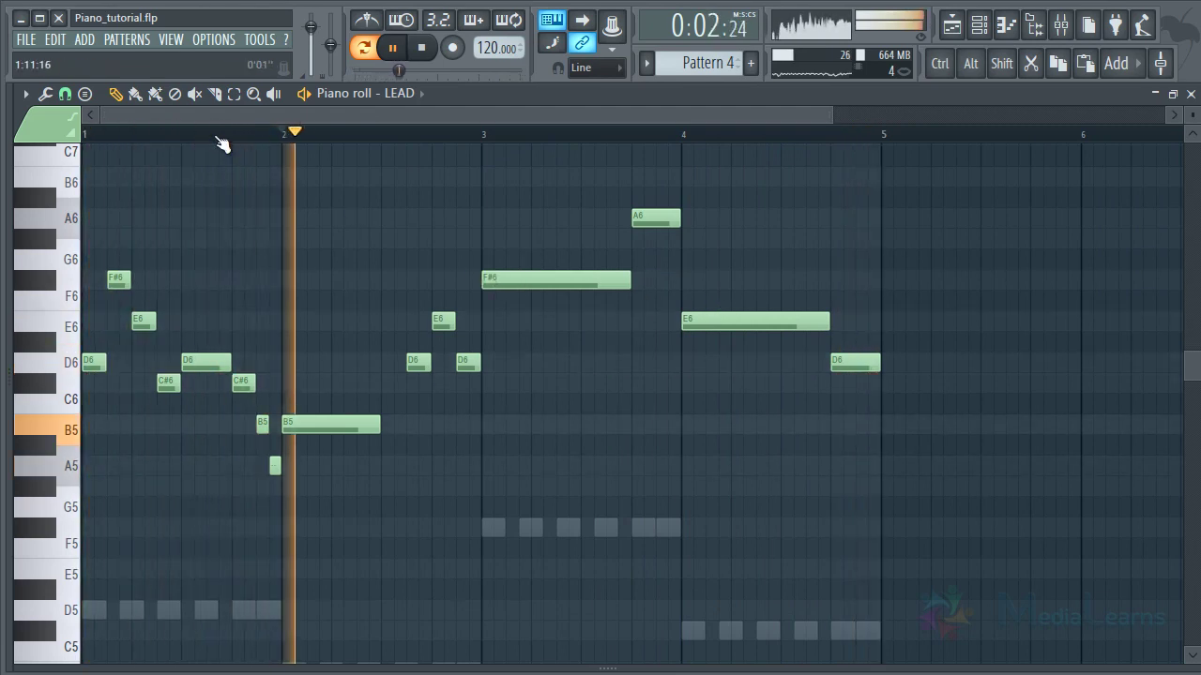
# Step: Try splitting the half-beat C#6 in the first half of bar 1 into quarter-beat C#6 and B5 notes
pyautogui.scroll(3, 223, 141)
pyautogui.press('space')
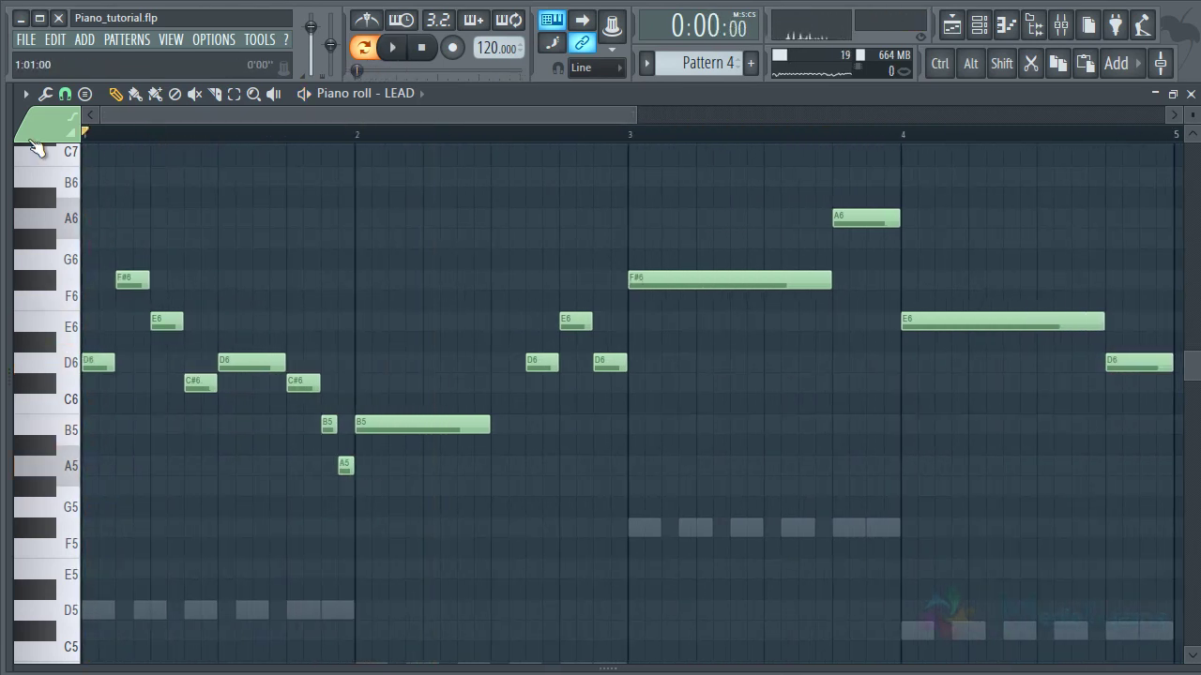
pyautogui.press('space')
pyautogui.scroll(5, 187, 150)
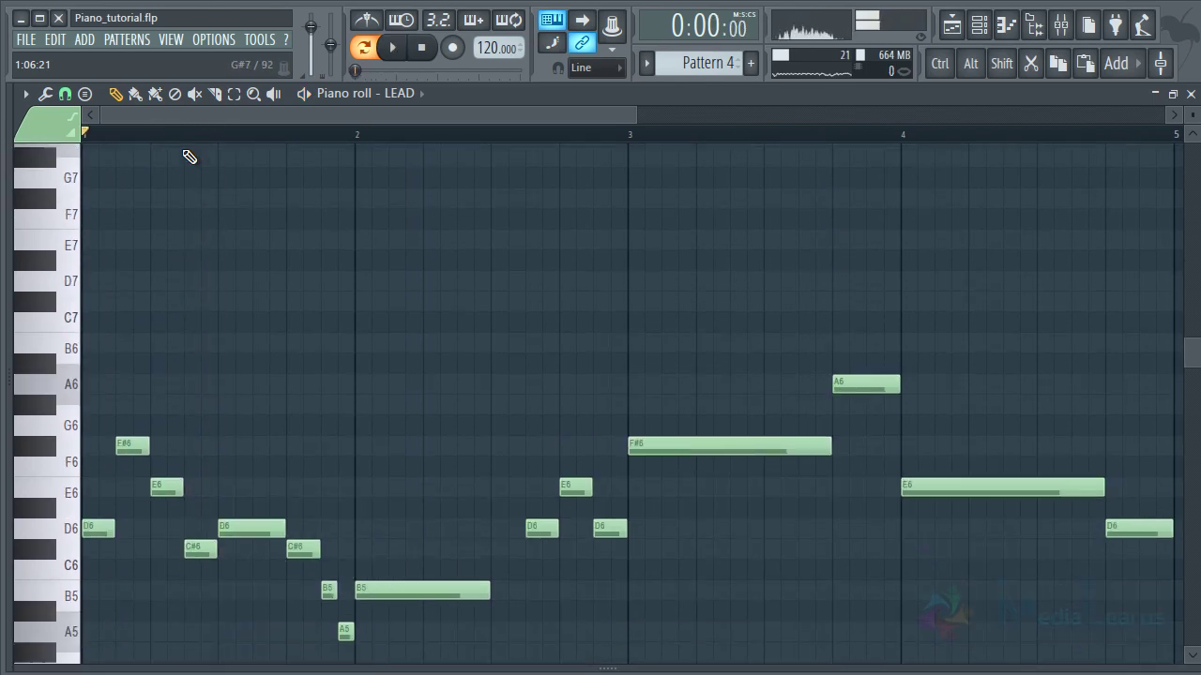
pyautogui.scroll(-3, 187, 153)
pyautogui.scroll(1, 184, 137)
pyautogui.scroll(2, 183, 138)
pyautogui.press('space')
pyautogui.scroll(-1, 182, 134)
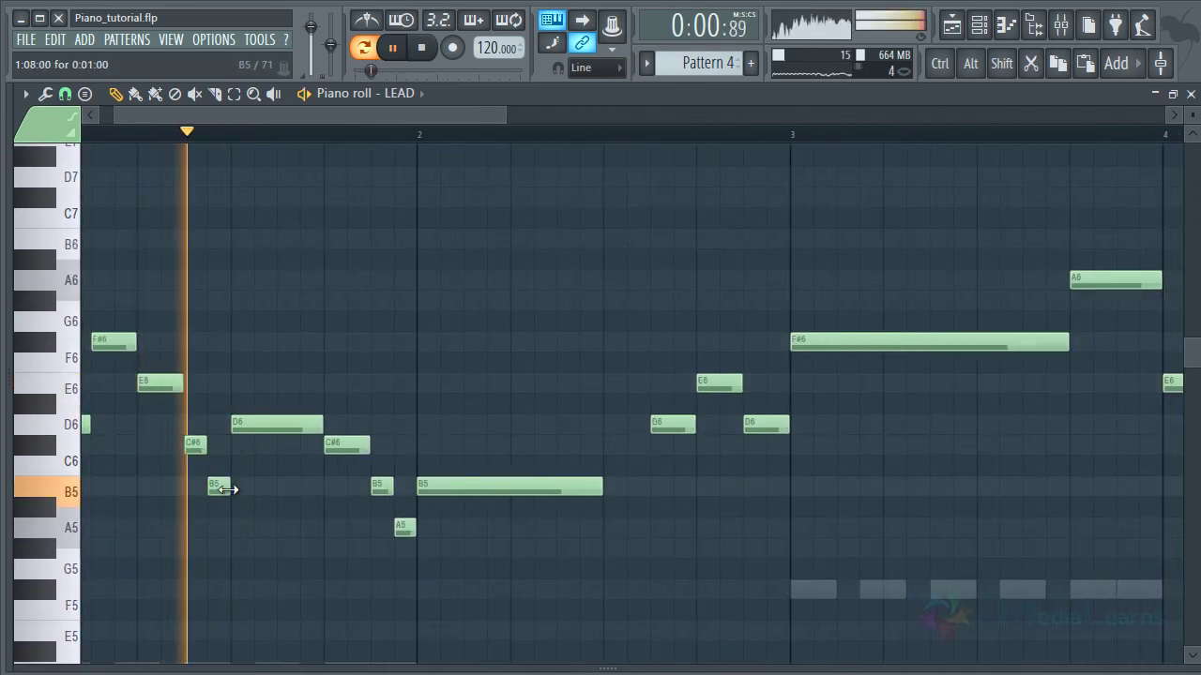
pyautogui.press('space')
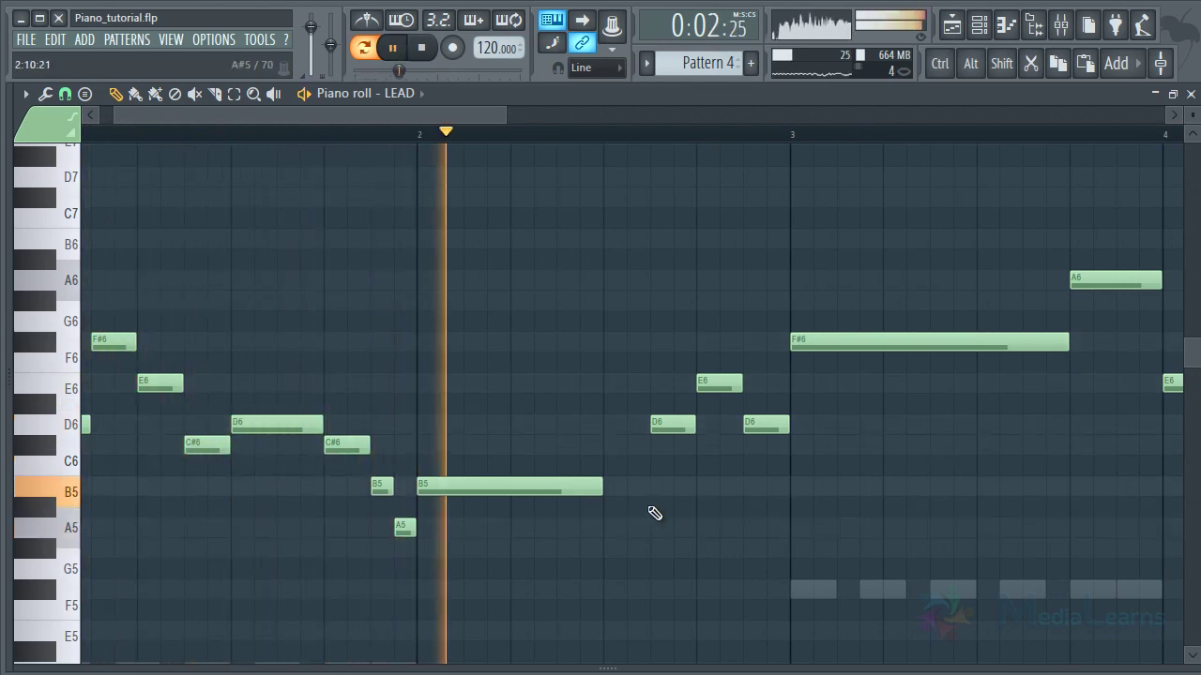
# Step: Shorten the long B5 in bar 2 to one and a half beats and follow it with quarter-beat A5 and B5 notes
pyautogui.press('space')
pyautogui.moveTo(598, 486); pyautogui.dragTo(556, 486)
pyautogui.click(565, 528)
pyautogui.moveTo(692, 527); pyautogui.dragTo(579, 527)
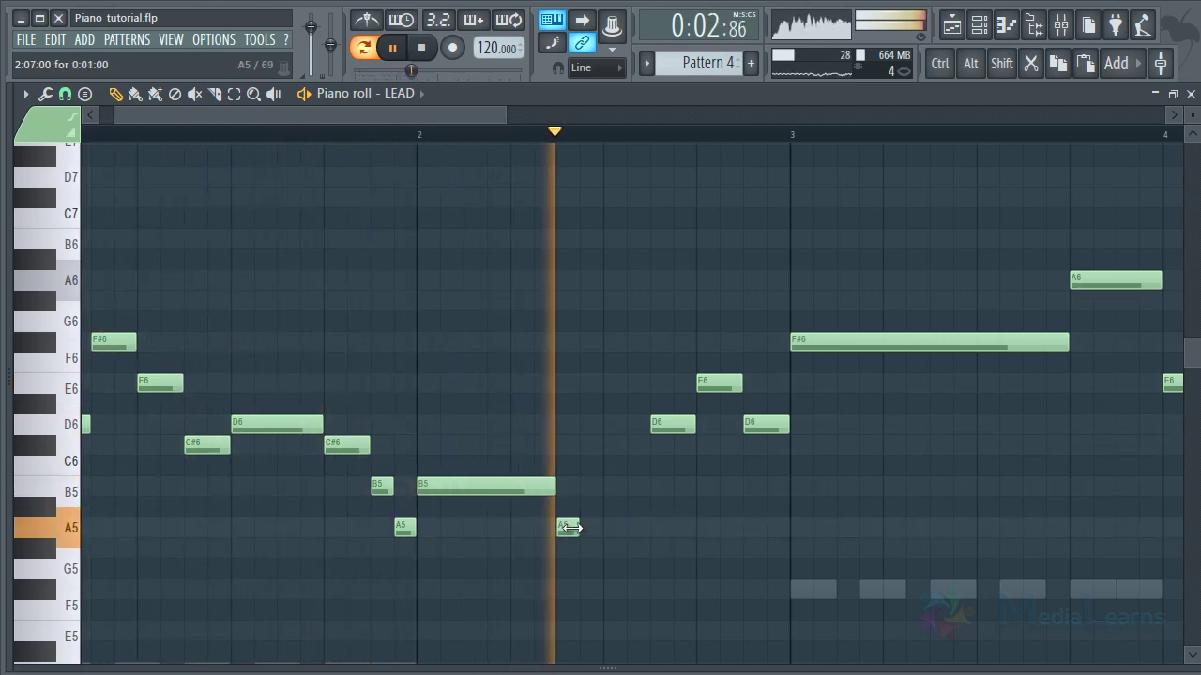
pyautogui.press('space')
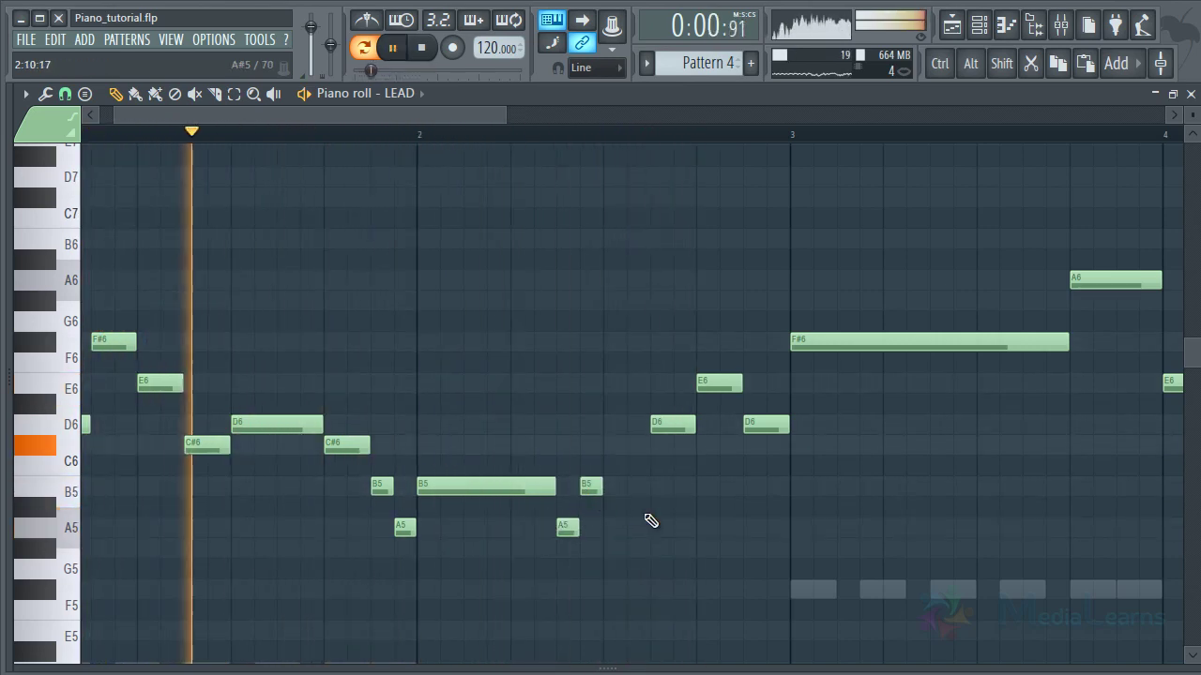
# Step: Add a one-beat A5 on beat 3 of bar 2 in place of the D6, and lower the following E6 to C#6
pyautogui.click(610, 528)
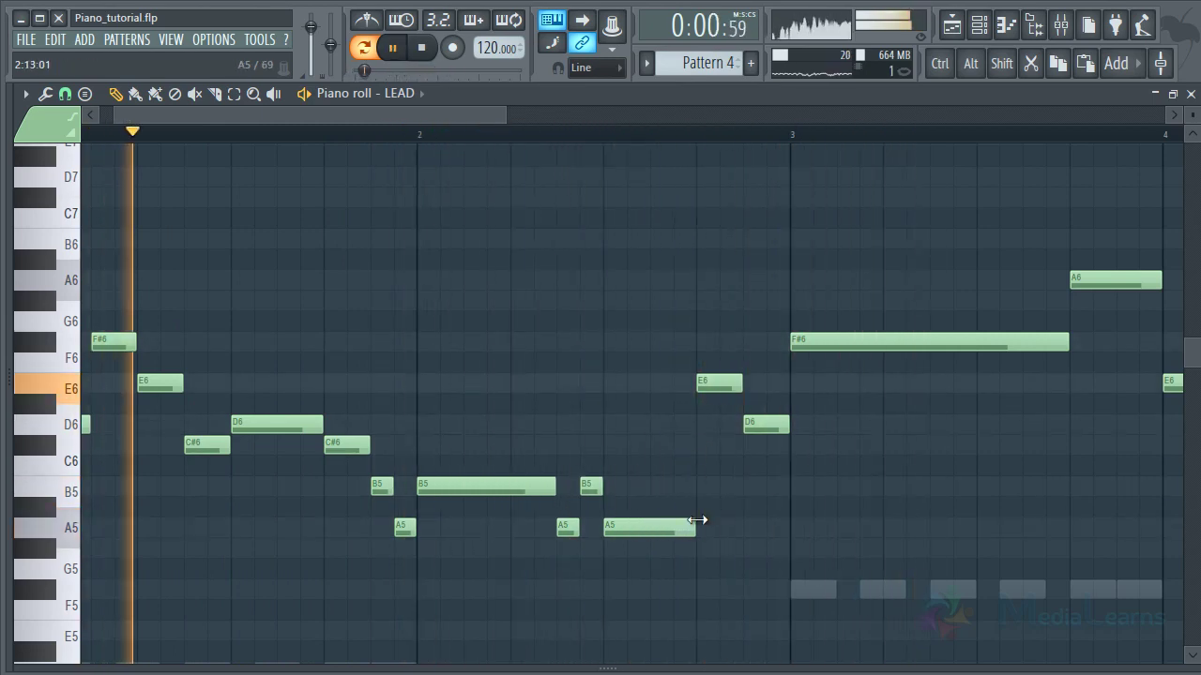
pyautogui.moveTo(719, 385); pyautogui.dragTo(717, 448)
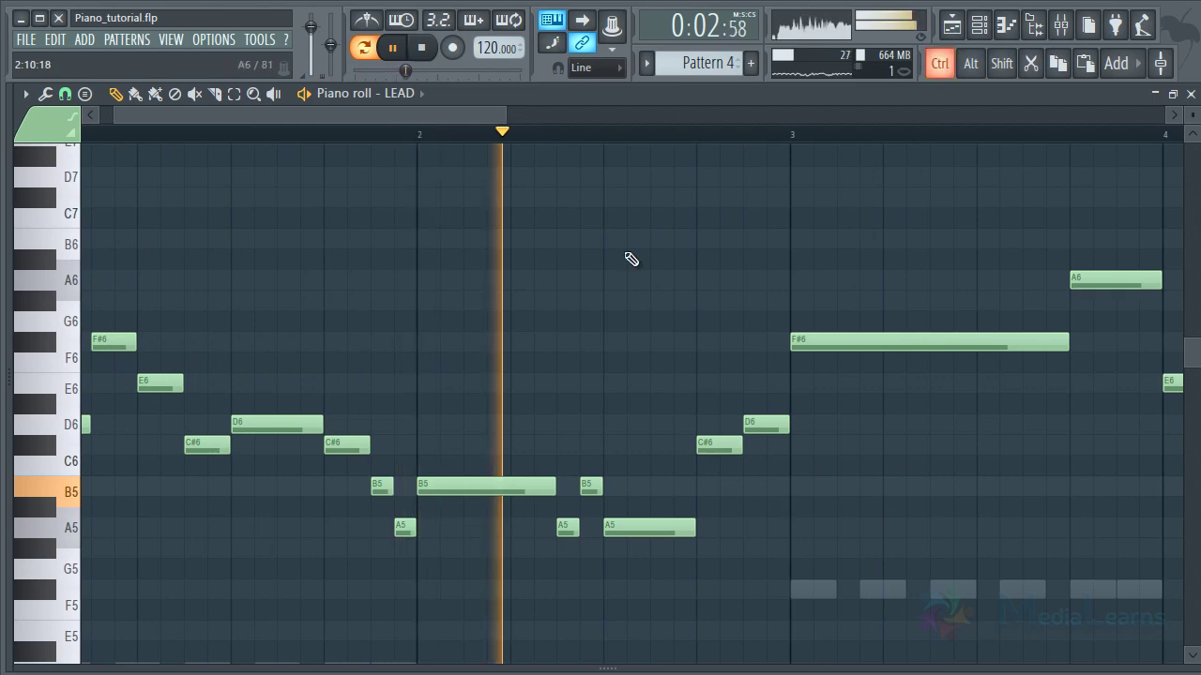
pyautogui.scroll(-2, 627, 139)
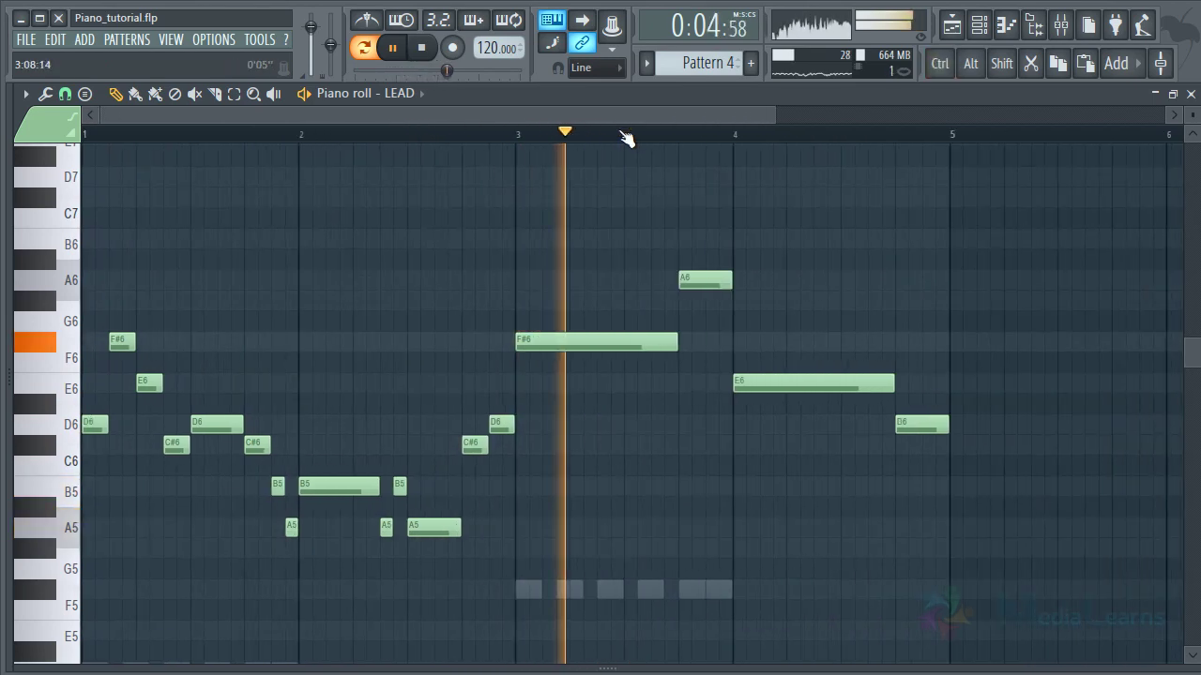
pyautogui.scroll(-3, 616, 188)
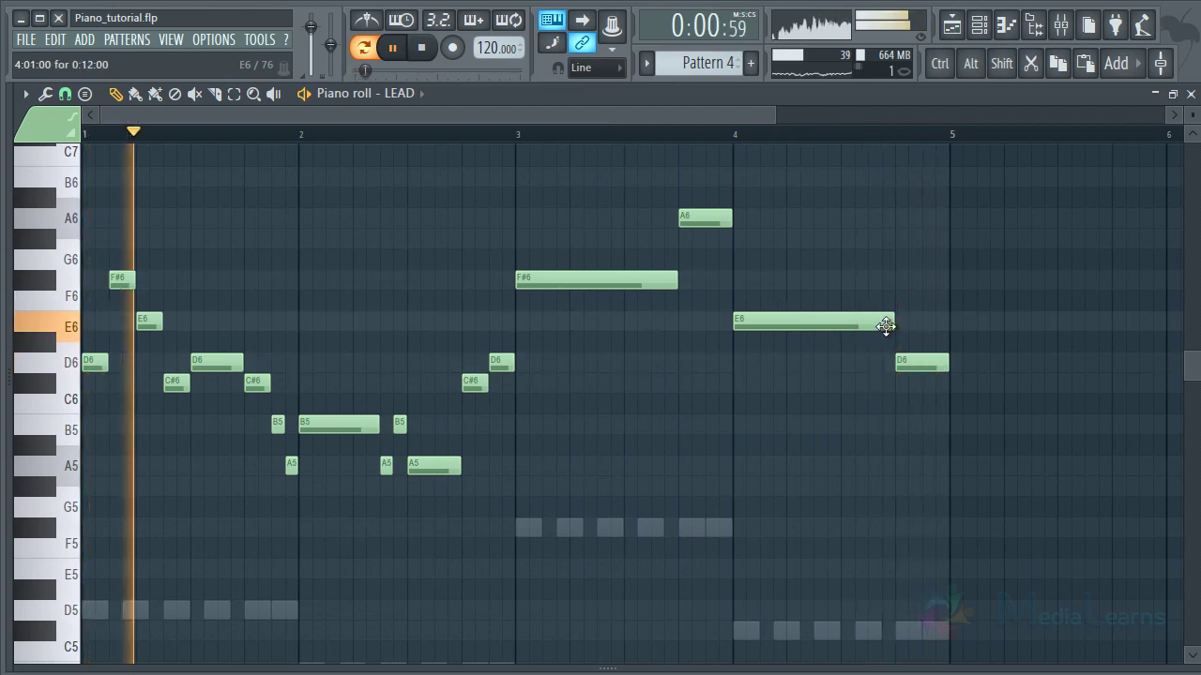
# Step: Shorten bar 4's E6 to two and a half beats, insert quarter-beat D6 and E6 notes before the final D6, and play bar 4
pyautogui.moveTo(893, 325); pyautogui.dragTo(870, 326)
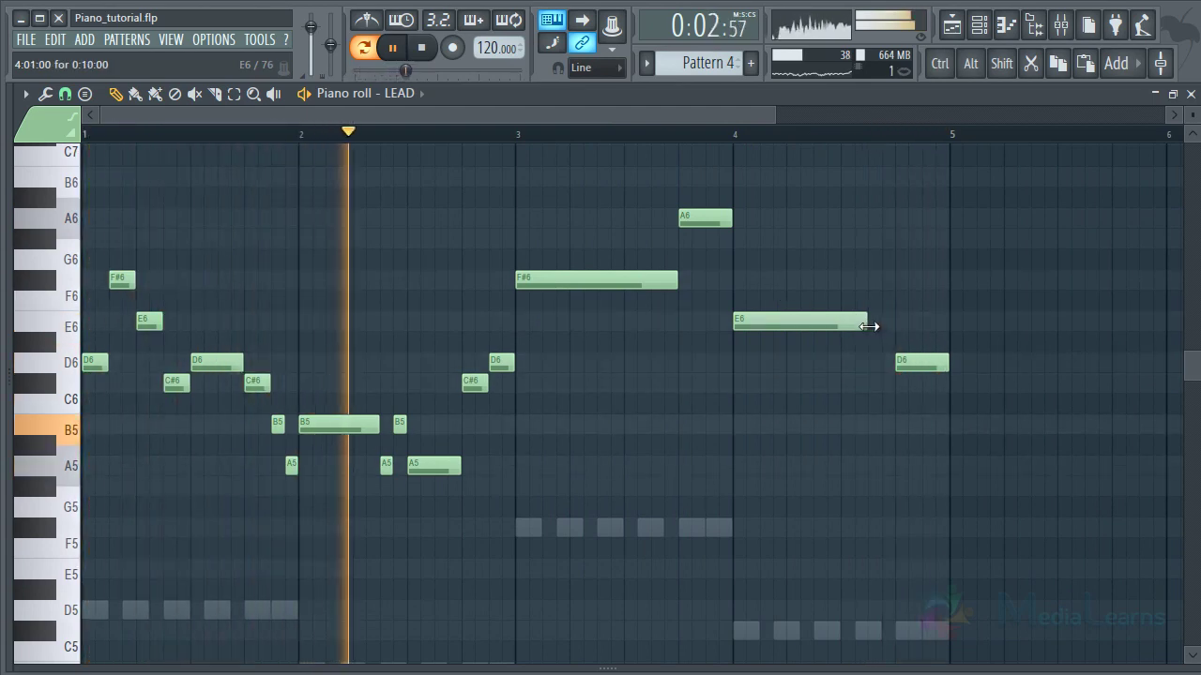
pyautogui.click(870, 364)
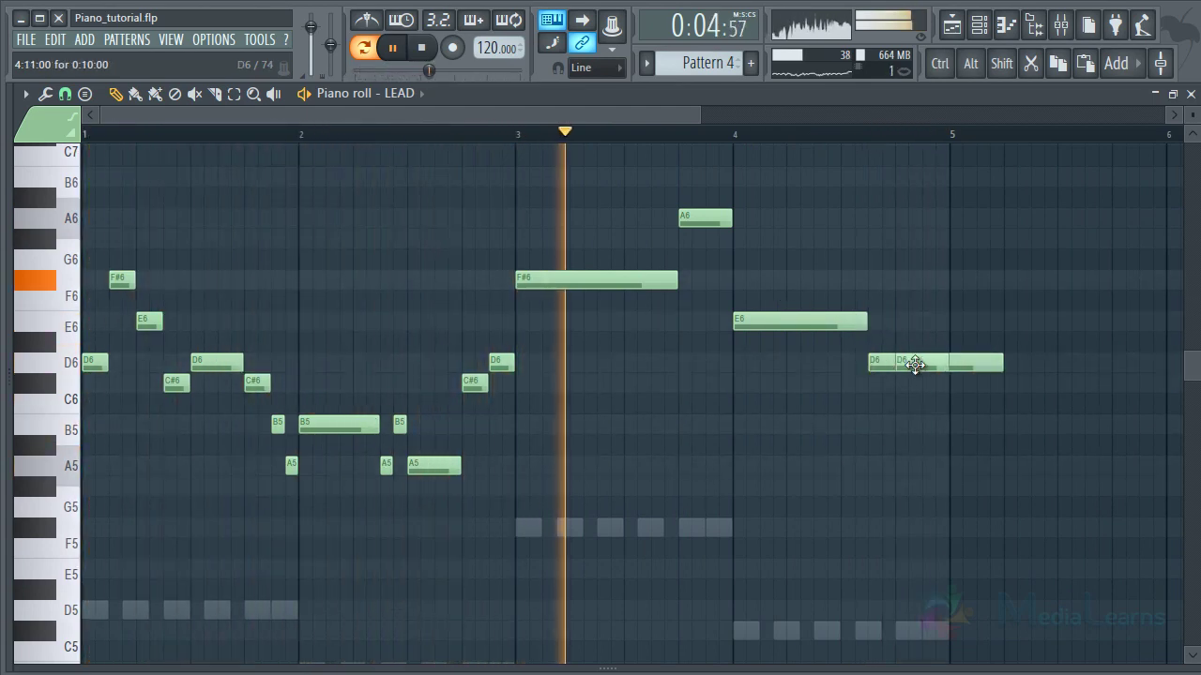
pyautogui.rightClick(914, 365)
pyautogui.press('space')
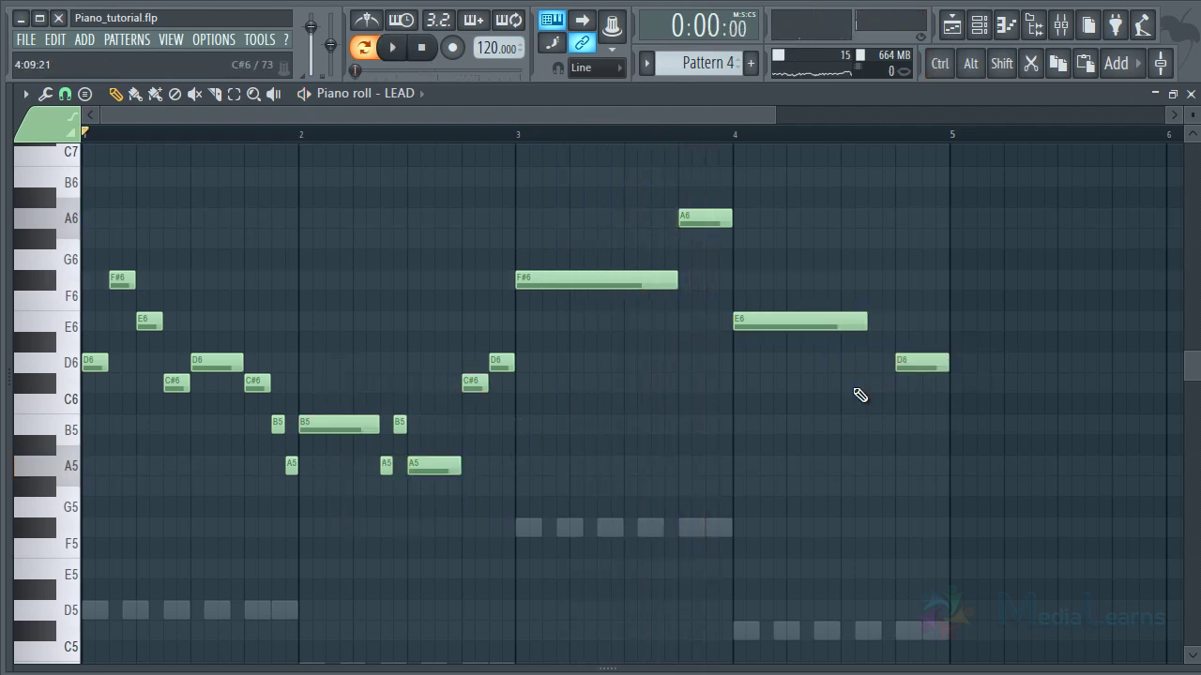
pyautogui.click(886, 321)
pyautogui.press('space')
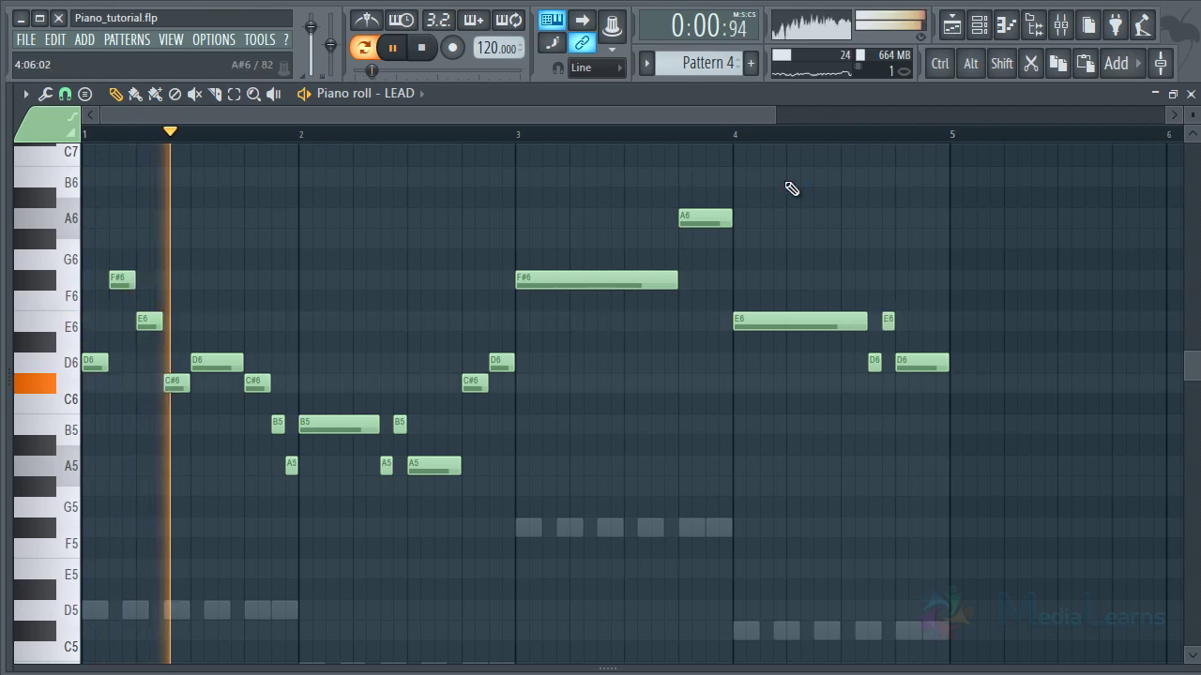
pyautogui.click(735, 134)
pyautogui.scroll(-1, 739, 137)
pyautogui.scroll(2, 740, 137)
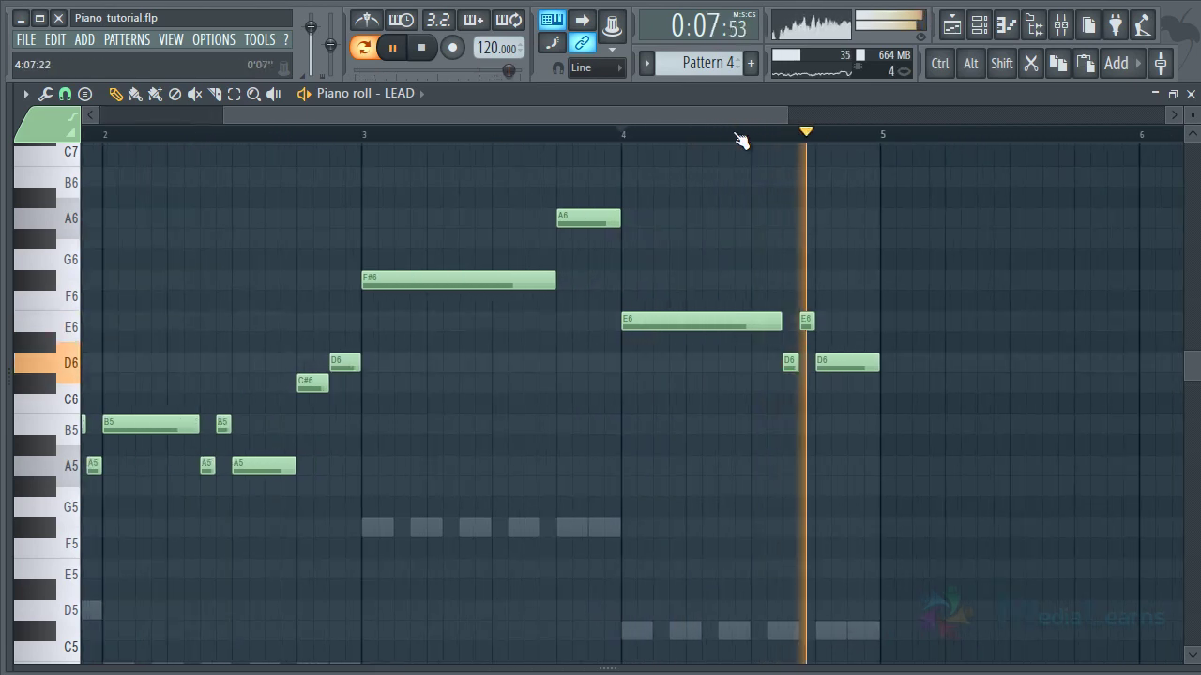
pyautogui.scroll(-2, 741, 138)
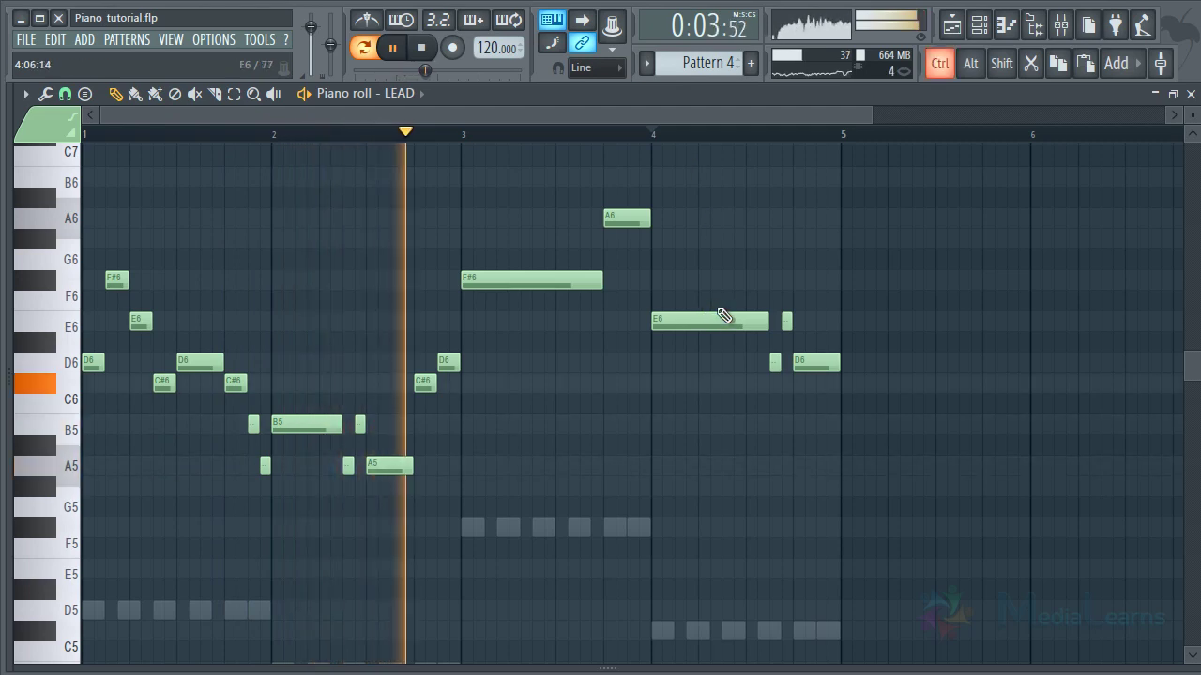
# Step: Shorten bar 4's long E6 to one and a half beats and move the D6, E6, D6 group one beat earlier
pyautogui.moveTo(717, 291); pyautogui.dragTo(799, 394)
pyautogui.keyDown('ctrl'); pyautogui.click(738, 368); pyautogui.keyUp('ctrl')
pyautogui.press('space')
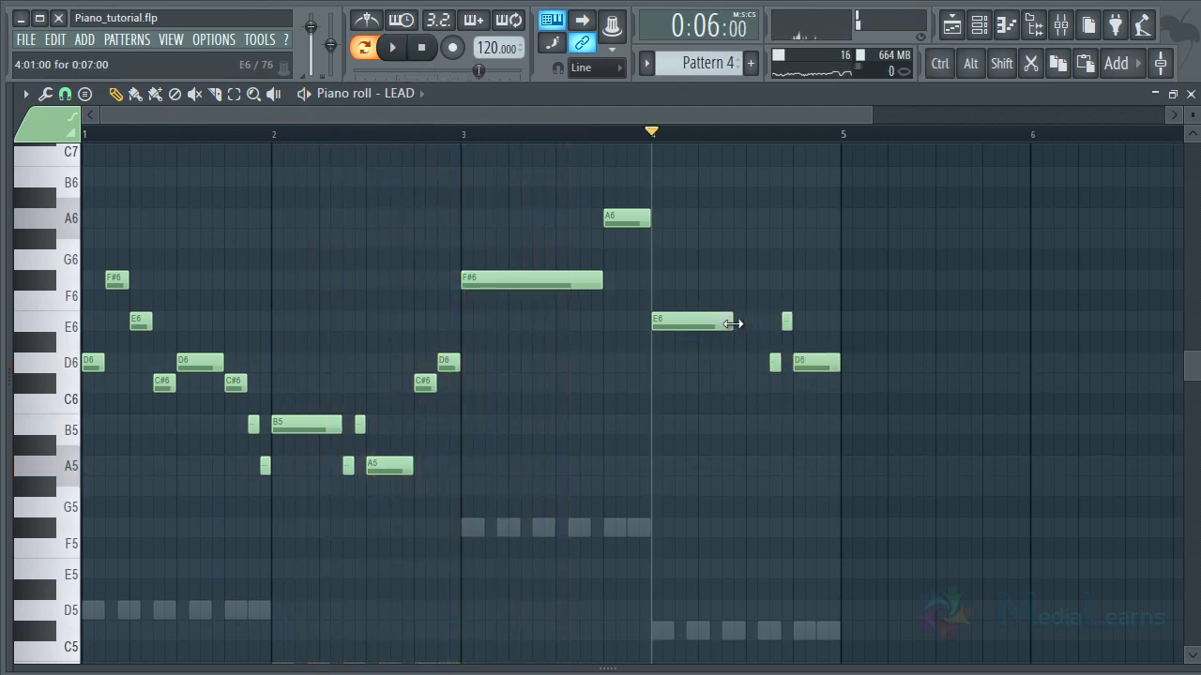
pyautogui.press('space')
pyautogui.moveTo(809, 367); pyautogui.dragTo(759, 363)
pyautogui.keyDown('ctrl'); pyautogui.click(812, 392); pyautogui.keyUp('ctrl')
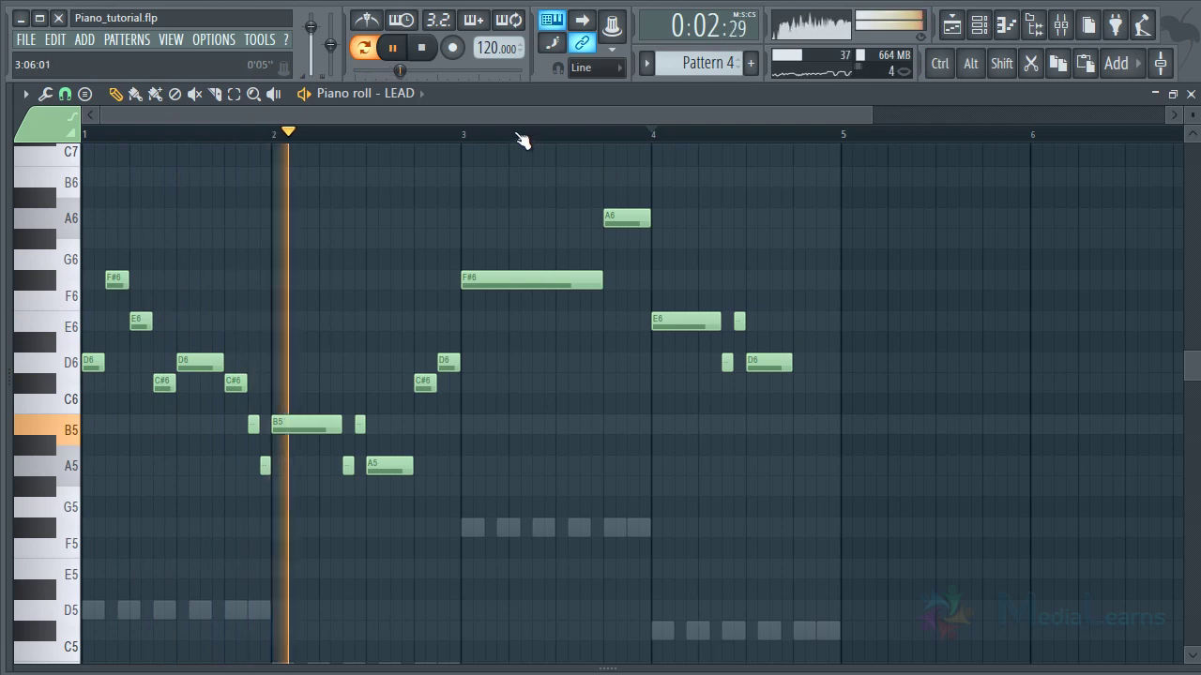
# Step: Play the melody through from bar 1 and save the project
pyautogui.click(103, 140)
pyautogui.press('space')
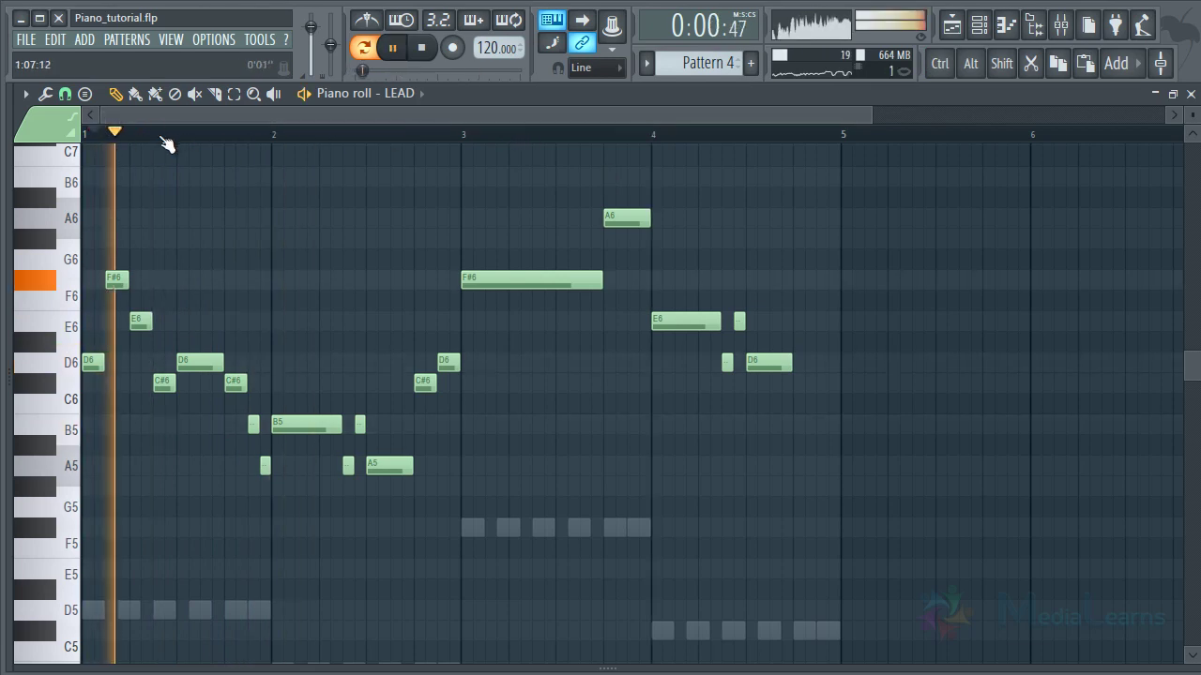
pyautogui.scroll(1, 165, 144)
pyautogui.scroll(-1, 165, 144)
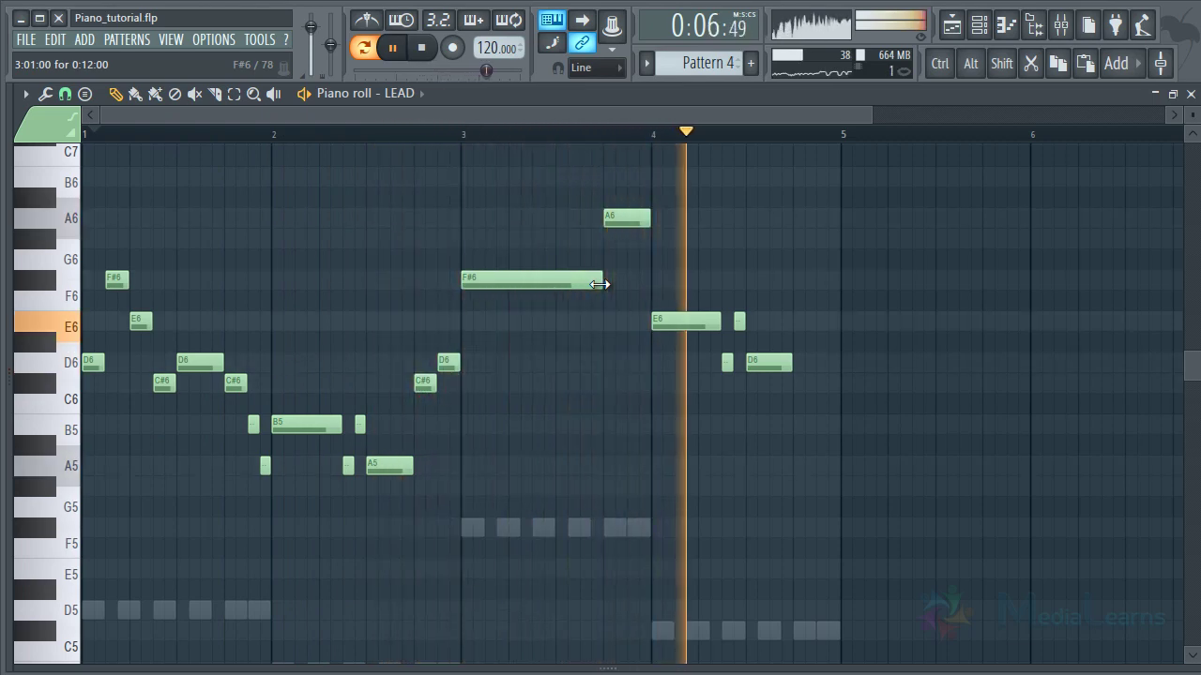
pyautogui.hotkey('ctrl', 's')
pyautogui.press('space')
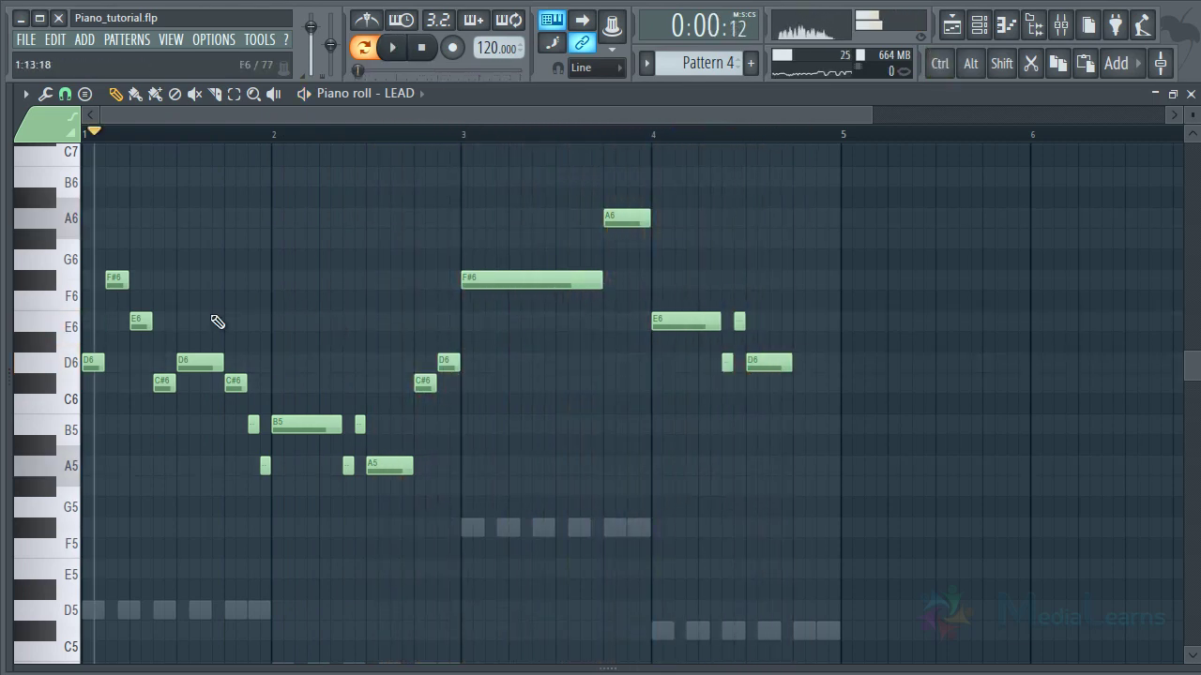
# Step: Play bar 4 and move its closing D6, E6, D6 group half a beat later
pyautogui.moveTo(83, 208); pyautogui.dragTo(263, 439)
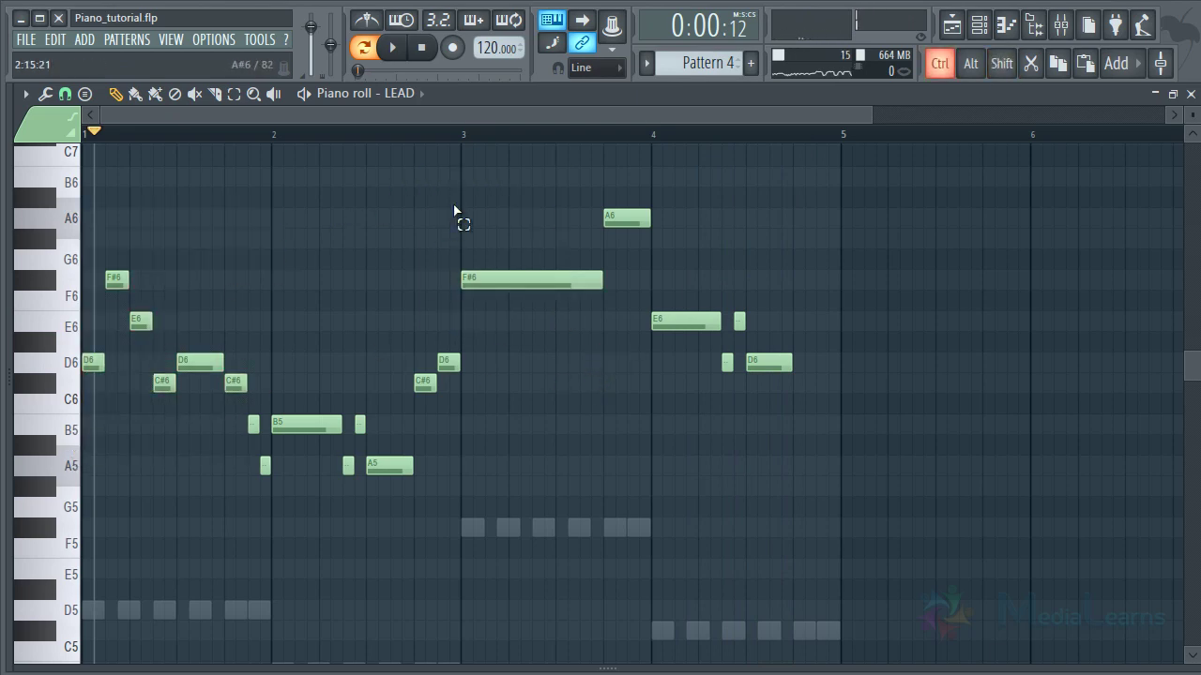
pyautogui.click(671, 133)
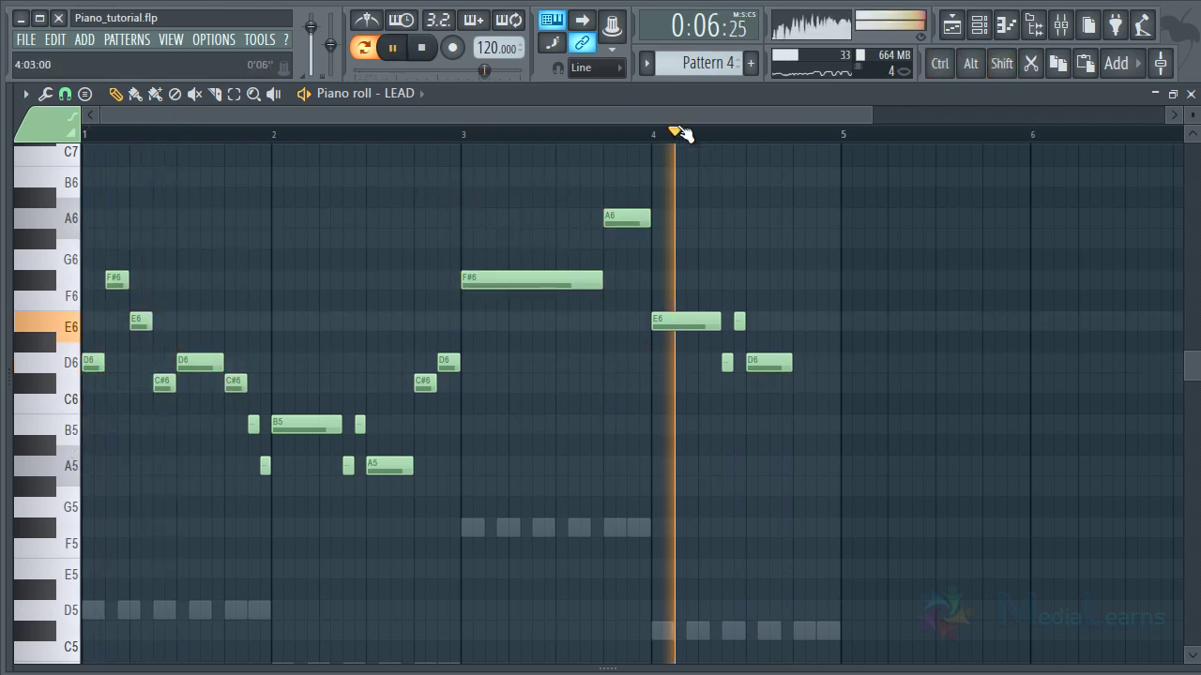
pyautogui.scroll(2, 694, 134)
pyautogui.press('space')
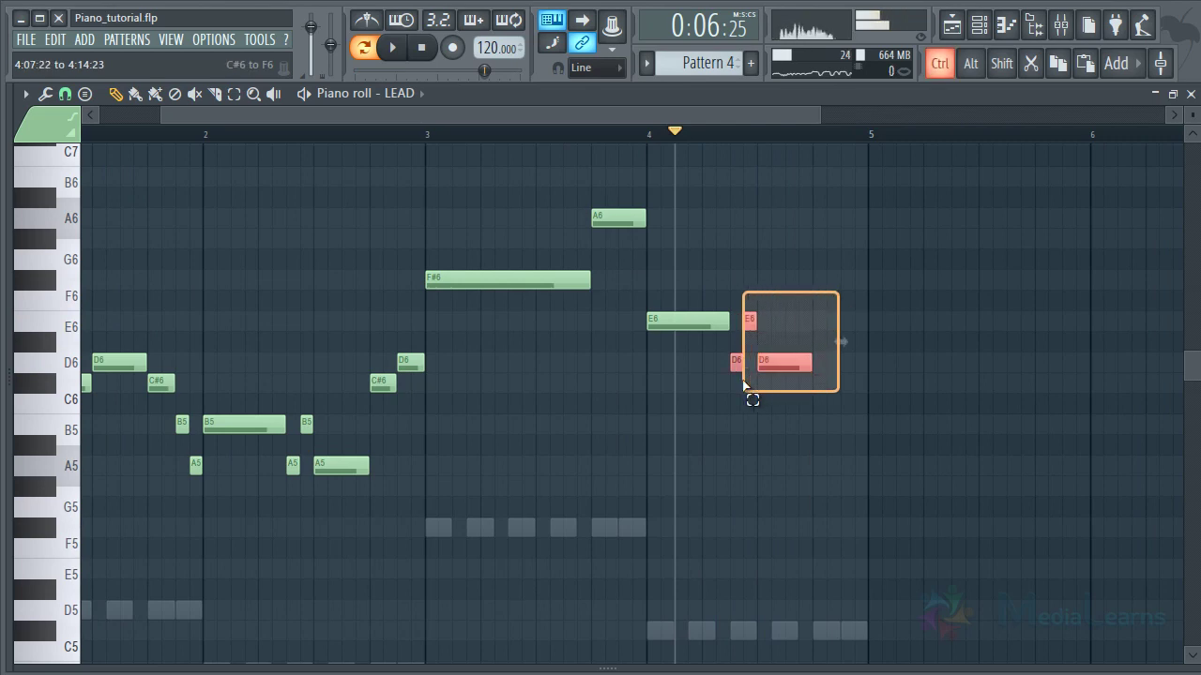
pyautogui.keyDown('ctrl'); pyautogui.click(826, 422); pyautogui.keyUp('ctrl')
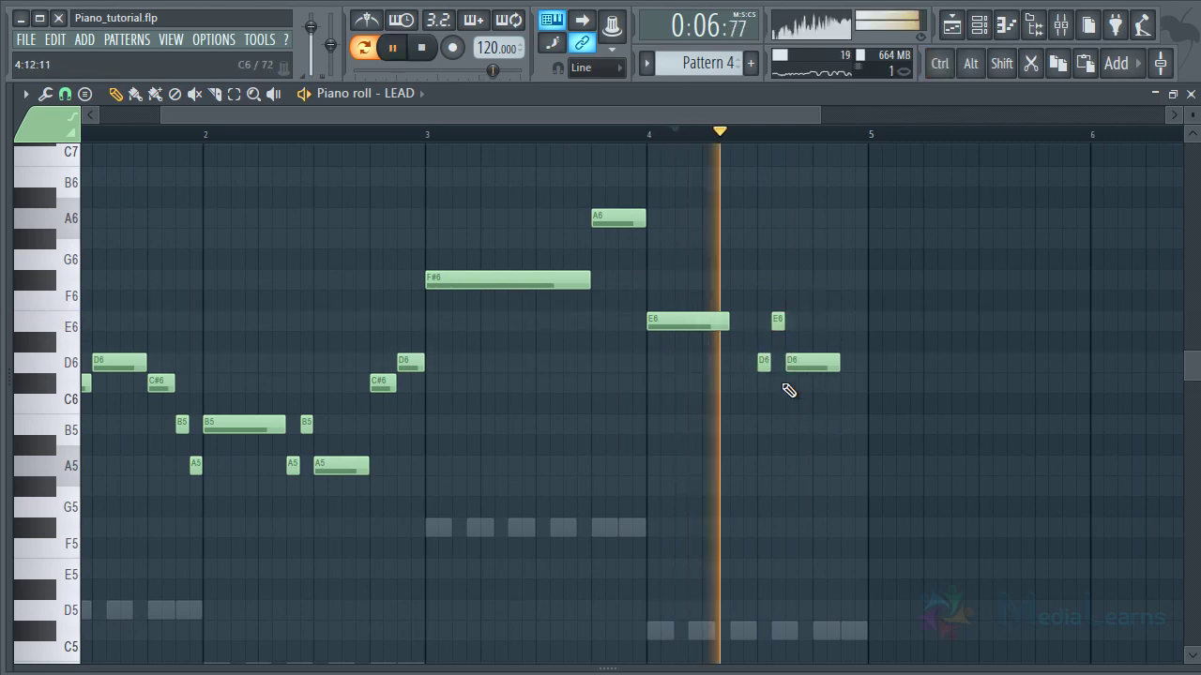
# Step: Delete bar 4's quarter-beat D6 and E6, and make a two-beat E6 lead directly into the closing D6
pyautogui.press('space')
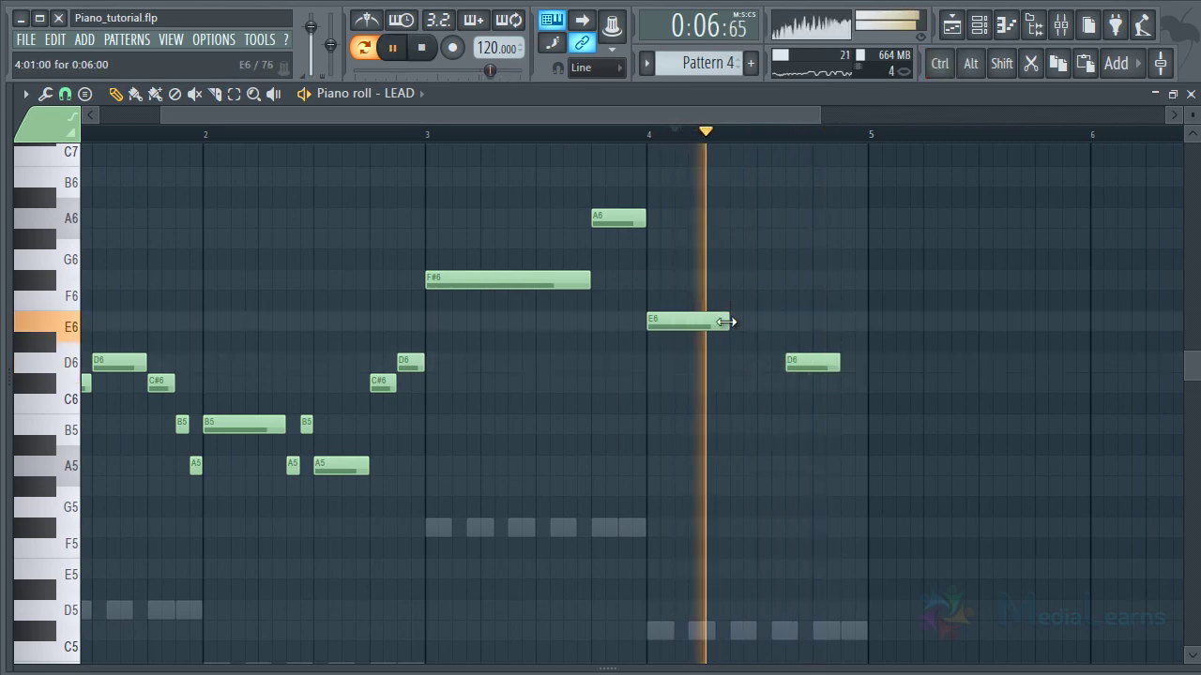
pyautogui.moveTo(729, 322); pyautogui.dragTo(756, 321)
pyautogui.moveTo(816, 364)
pyautogui.mouseDown()
pyautogui.moveTo(788, 368)
pyautogui.moveTo(838, 361)
pyautogui.mouseUp()
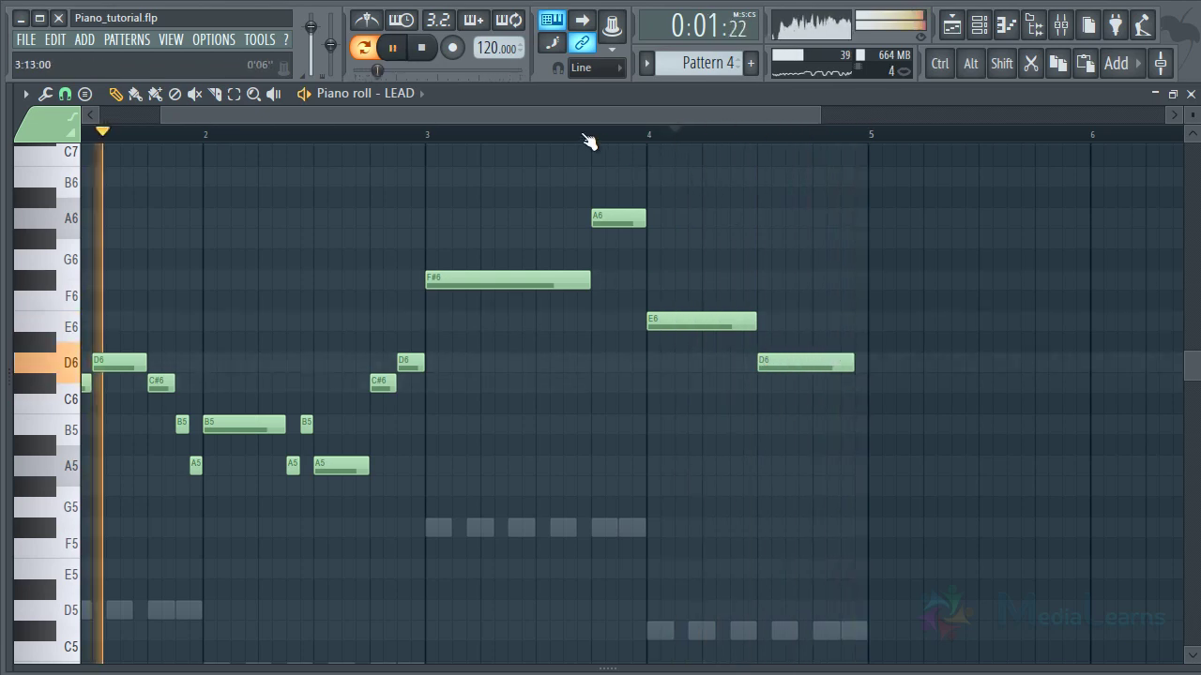
pyautogui.moveTo(589, 141); pyautogui.dragTo(588, 138)
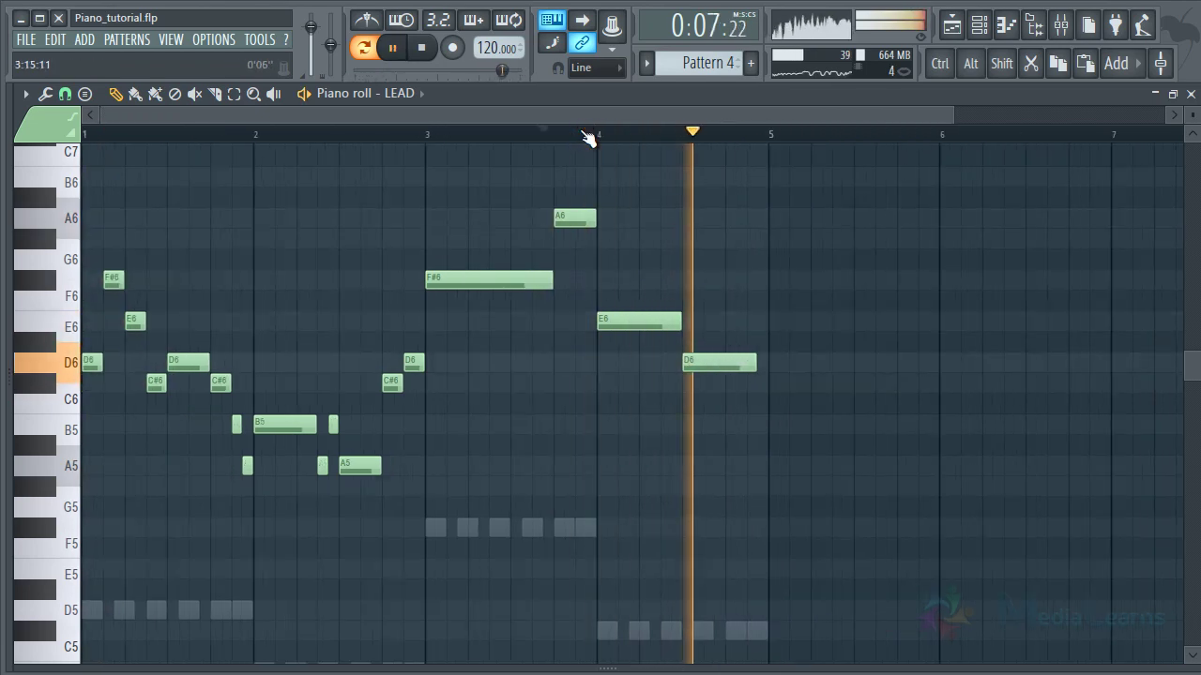
# Step: Shorten bar 4's closing D6 to one beat, add a one-beat C#6 after it, and play the melody
pyautogui.press('space')
pyautogui.moveTo(756, 363); pyautogui.dragTo(728, 363)
pyautogui.click(729, 385)
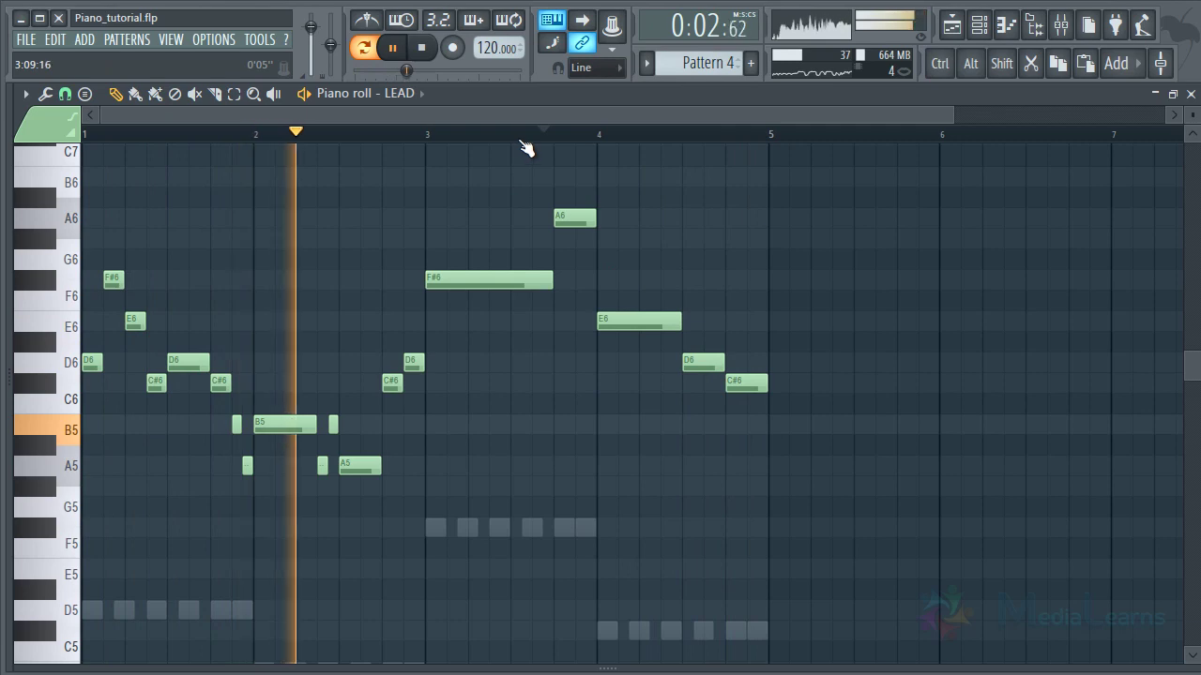
pyautogui.scroll(2, 521, 141)
pyautogui.moveTo(500, 111); pyautogui.dragTo(313, 109)
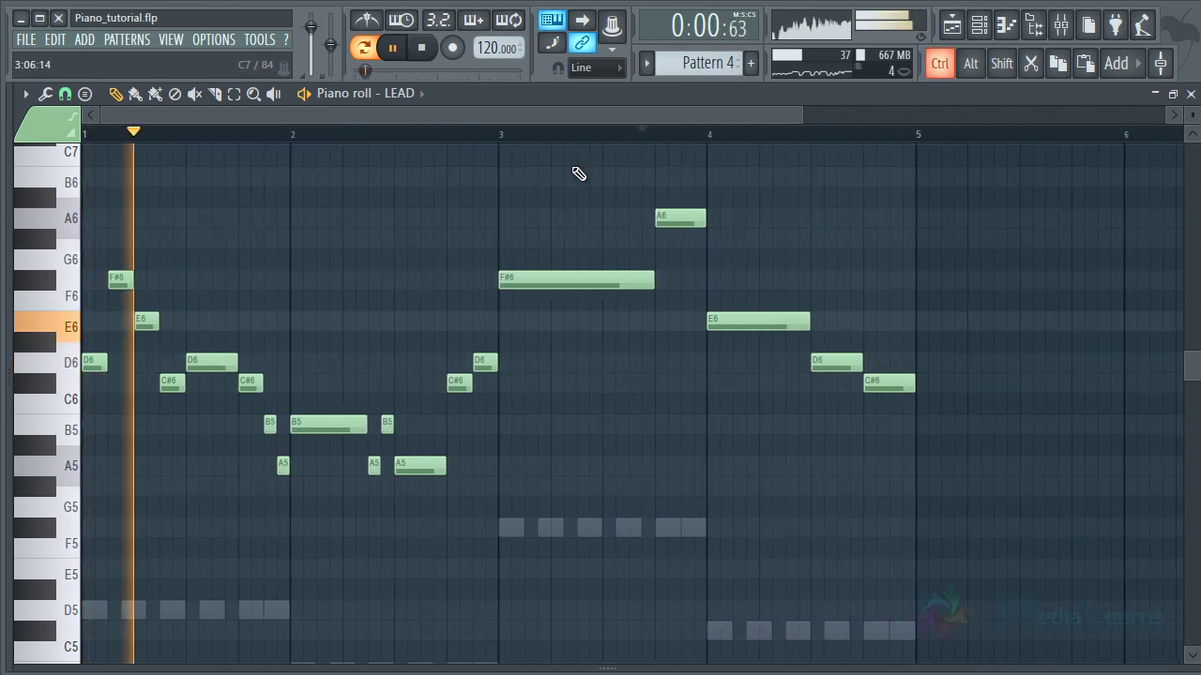
pyautogui.scroll(-1, 563, 145)
pyautogui.scroll(-3, 560, 142)
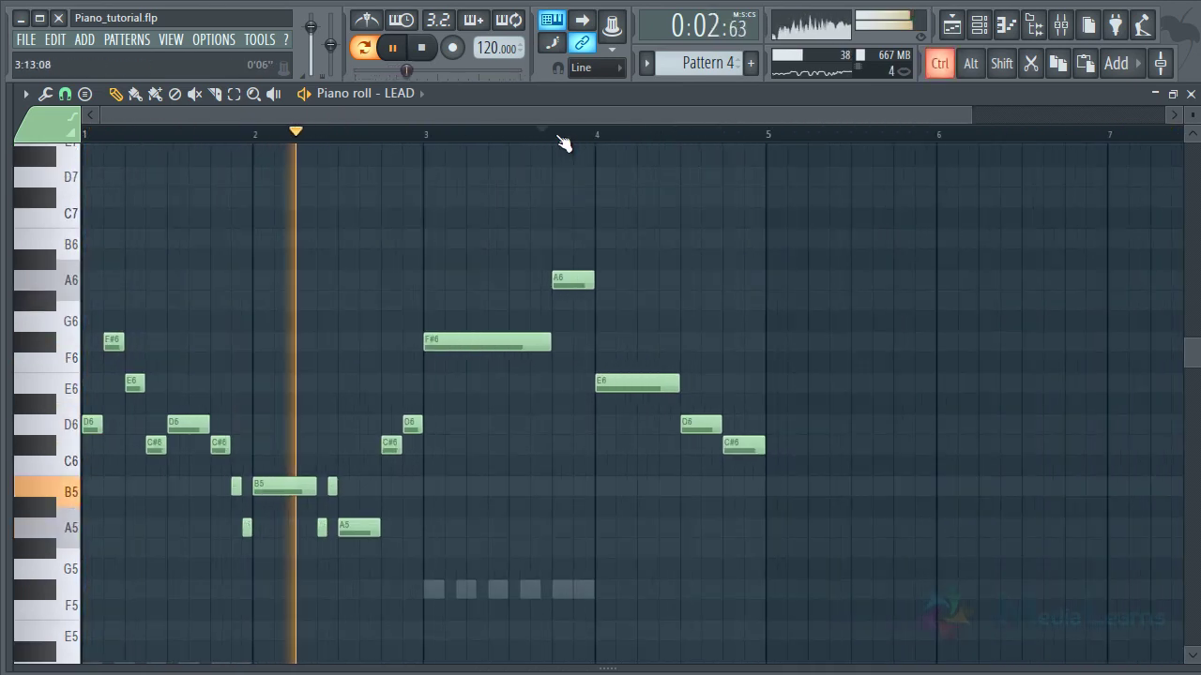
# Step: Duplicate the whole four-bar Piano chord progression into bars 5 to 8
pyautogui.press('F7')
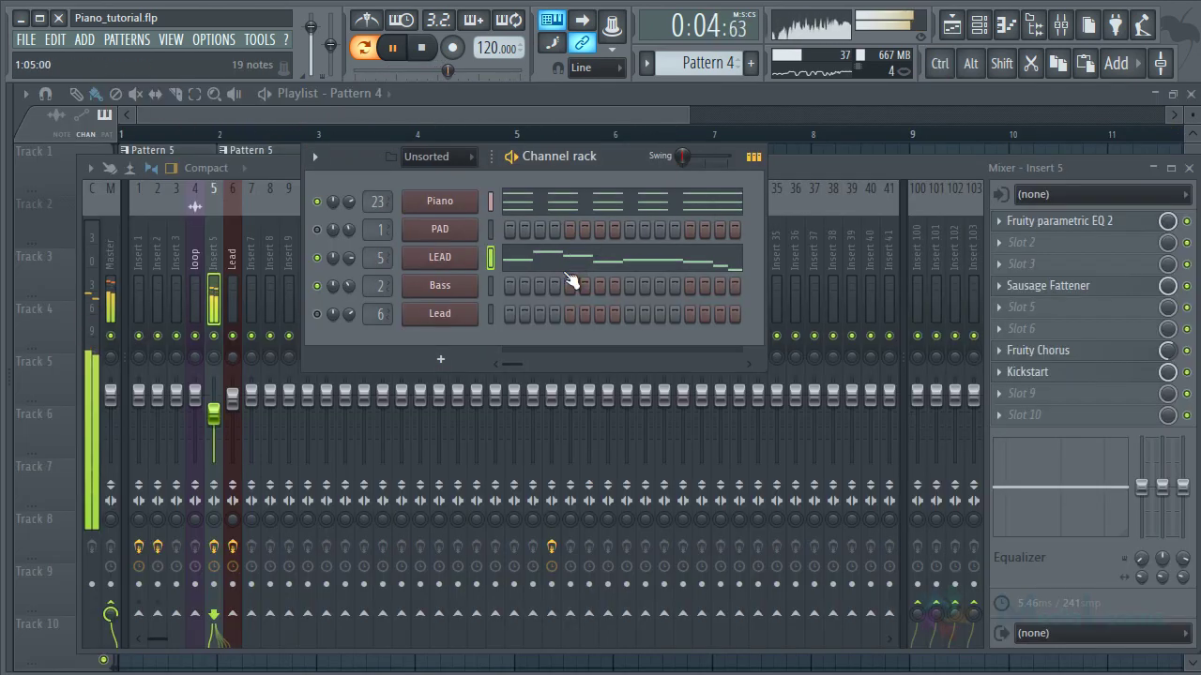
pyautogui.click(558, 214)
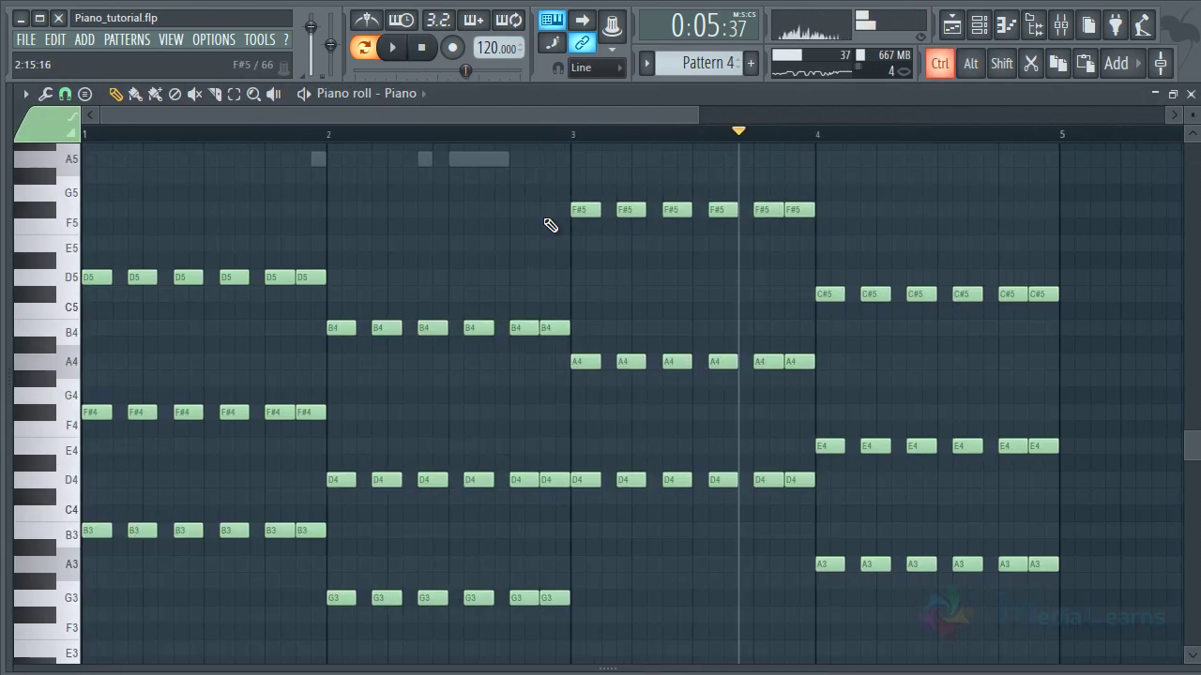
pyautogui.hotkey('ctrl', 'a')
pyautogui.moveTo(362, 291); pyautogui.dragTo(1080, 275)
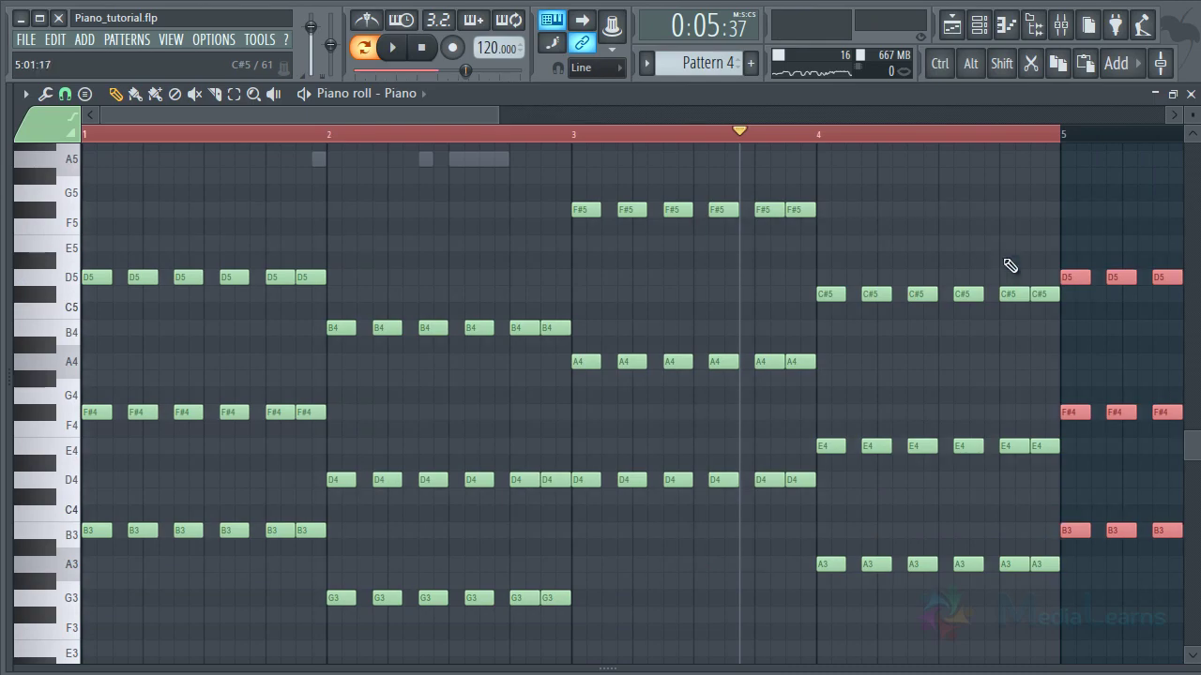
pyautogui.scroll(-3, 1004, 263)
# Step: Duplicate the whole four-bar LEAD melody into bars 5 to 8
pyautogui.press('F7')
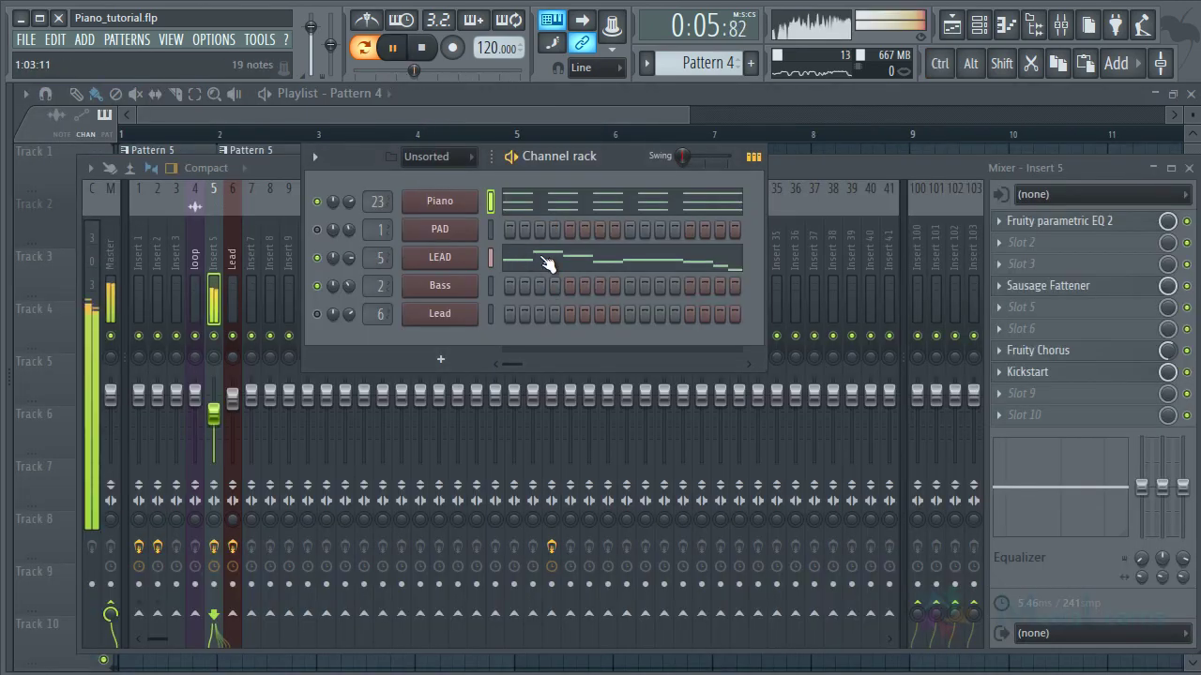
pyautogui.click(549, 264)
pyautogui.hotkey('ctrl', 'a')
pyautogui.moveTo(85, 423); pyautogui.dragTo(611, 429)
pyautogui.press('space')
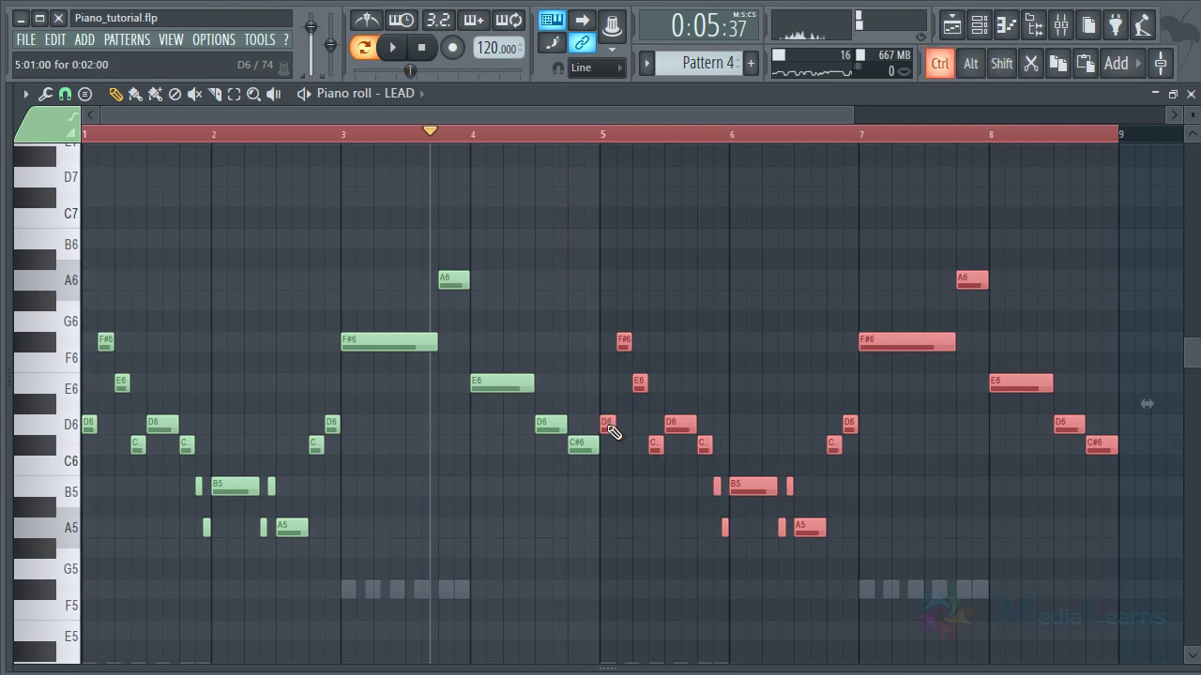
# Step: Raise the copied LEAD melody in bars 5 to 8 by one octave, play it, and try F#7 in bar 8
pyautogui.hotkey('ctrl', 'Up')
pyautogui.press('space')
pyautogui.keyDown('ctrl'); pyautogui.rightClick(710, 481); pyautogui.keyUp('ctrl')
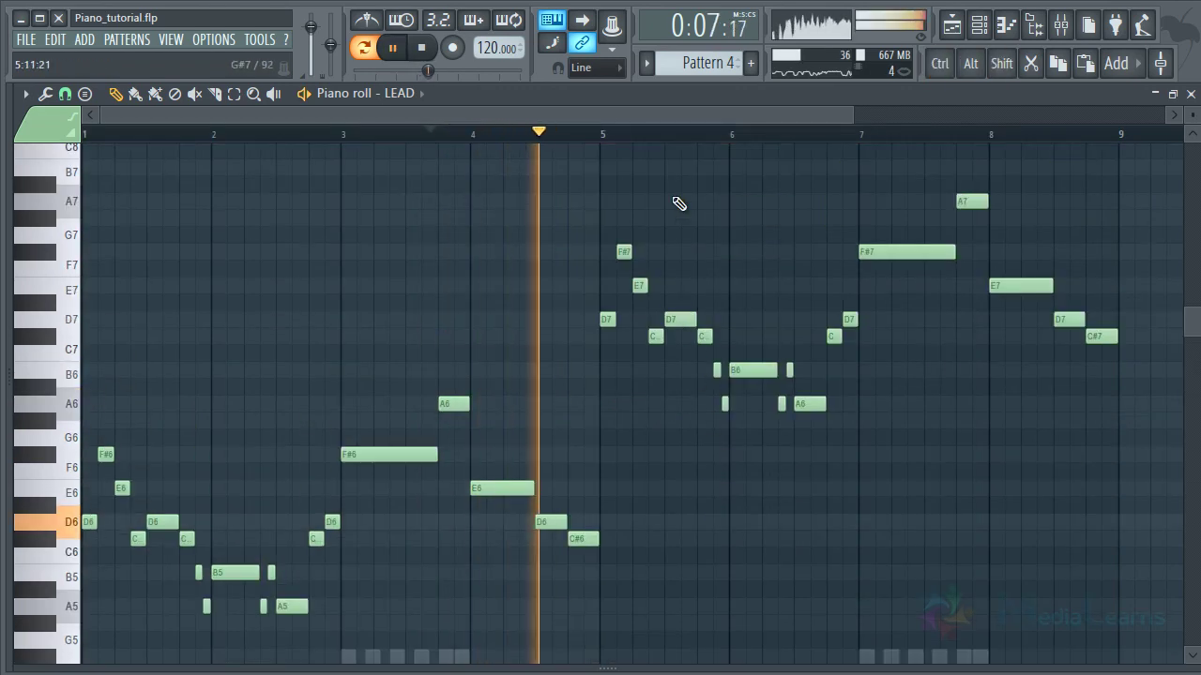
pyautogui.scroll(-2, 664, 141)
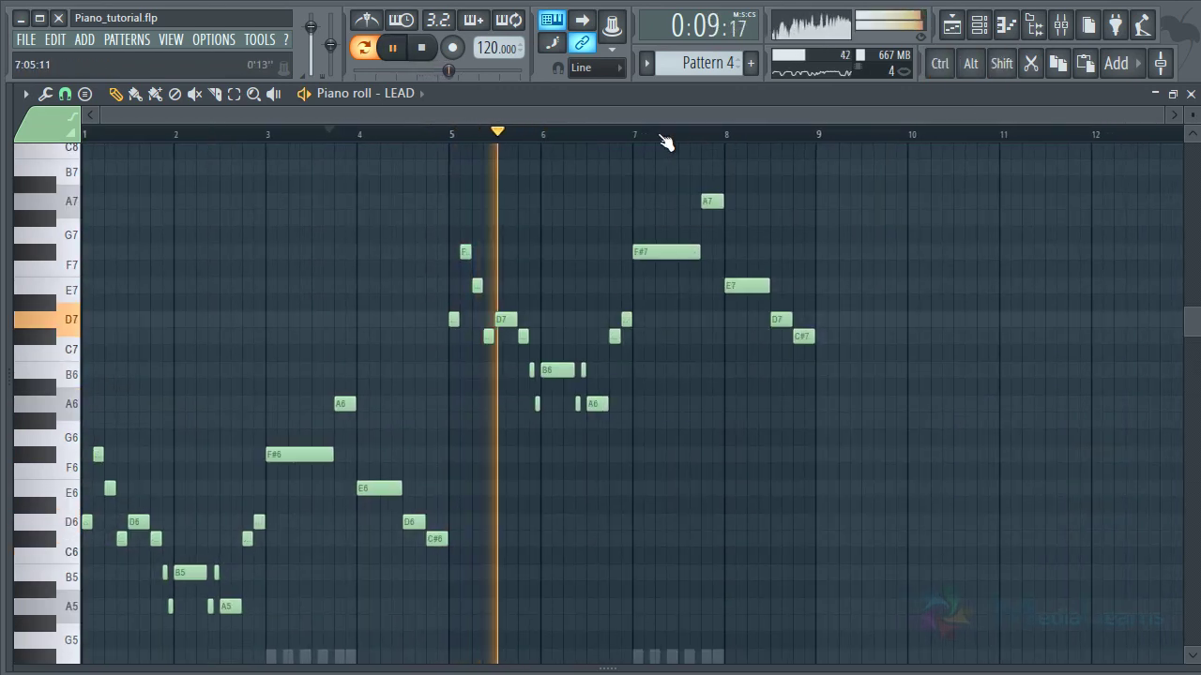
pyautogui.scroll(-2, 652, 282)
pyautogui.scroll(2, 633, 375)
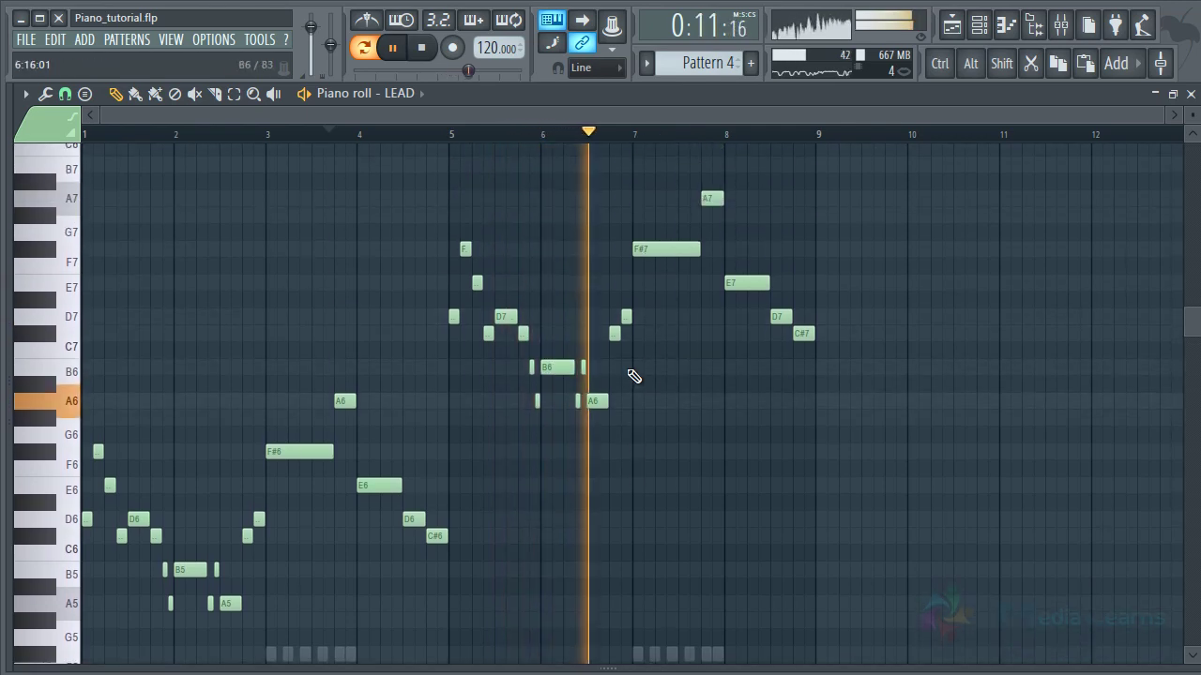
pyautogui.scroll(-1, 635, 376)
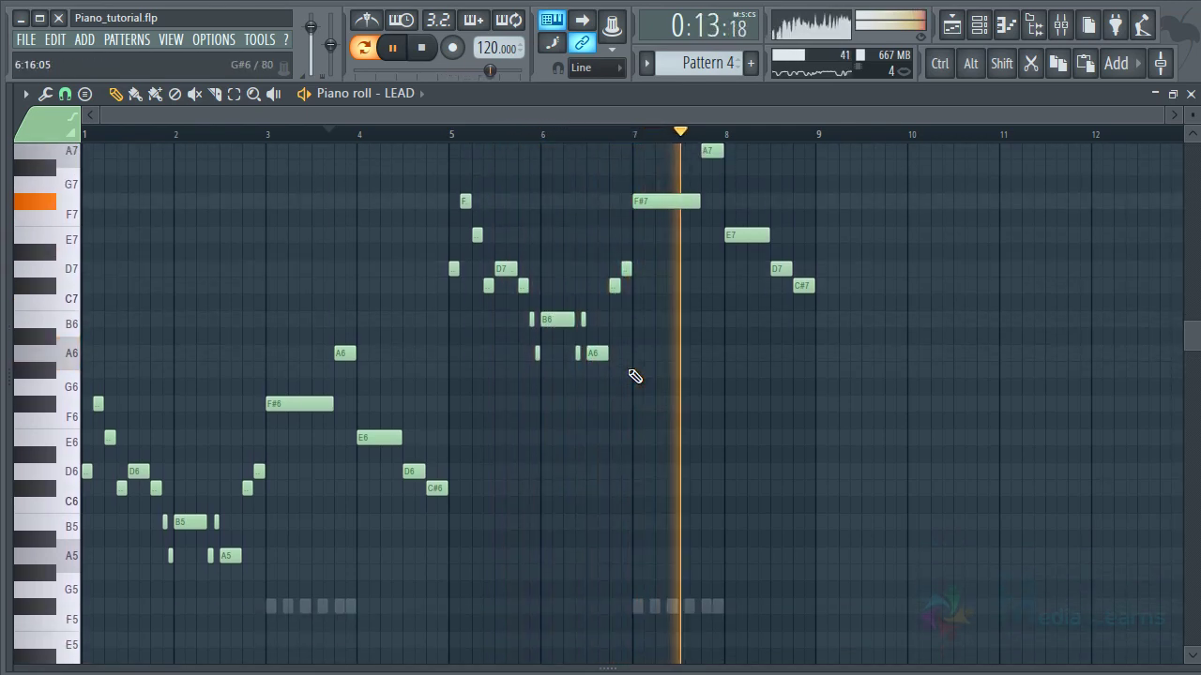
pyautogui.scroll(1, 657, 380)
pyautogui.press('space')
pyautogui.scroll(3, 816, 141)
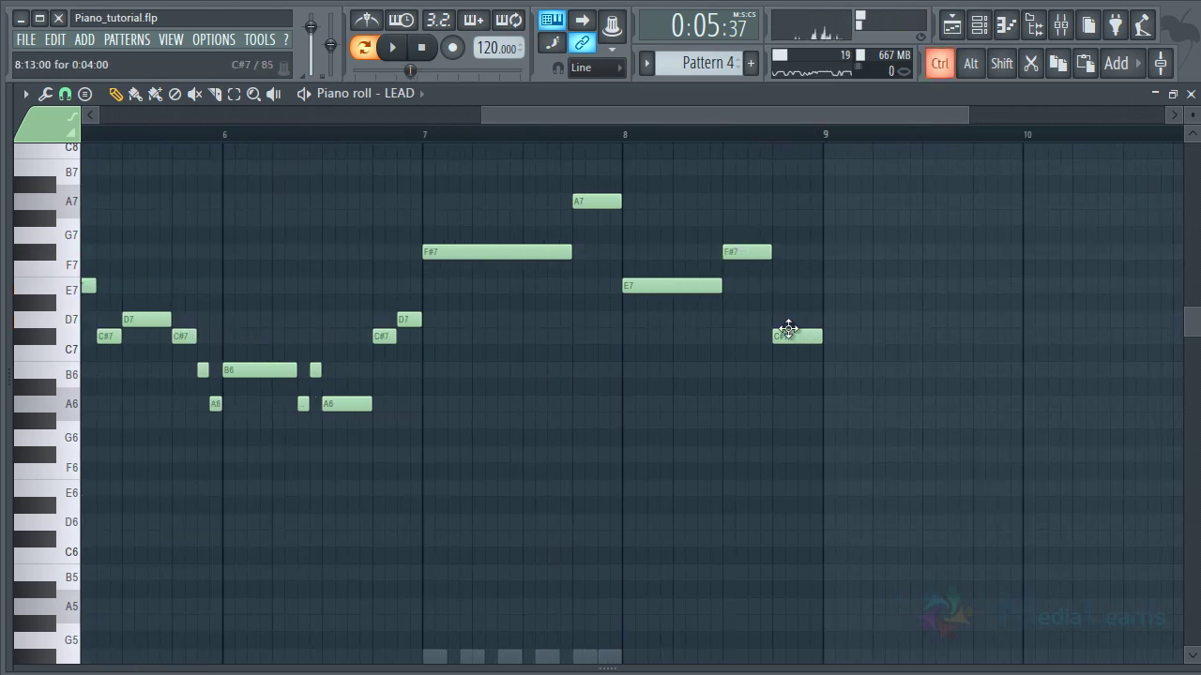
# Step: Return the LEAD notes in bars 5 to 8 to their original octave and pitches, and play the melody
pyautogui.scroll(-2, 934, 256)
pyautogui.moveTo(1148, 178); pyautogui.dragTo(615, 449)
pyautogui.hotkey('ctrl', 'Down')
pyautogui.press('space')
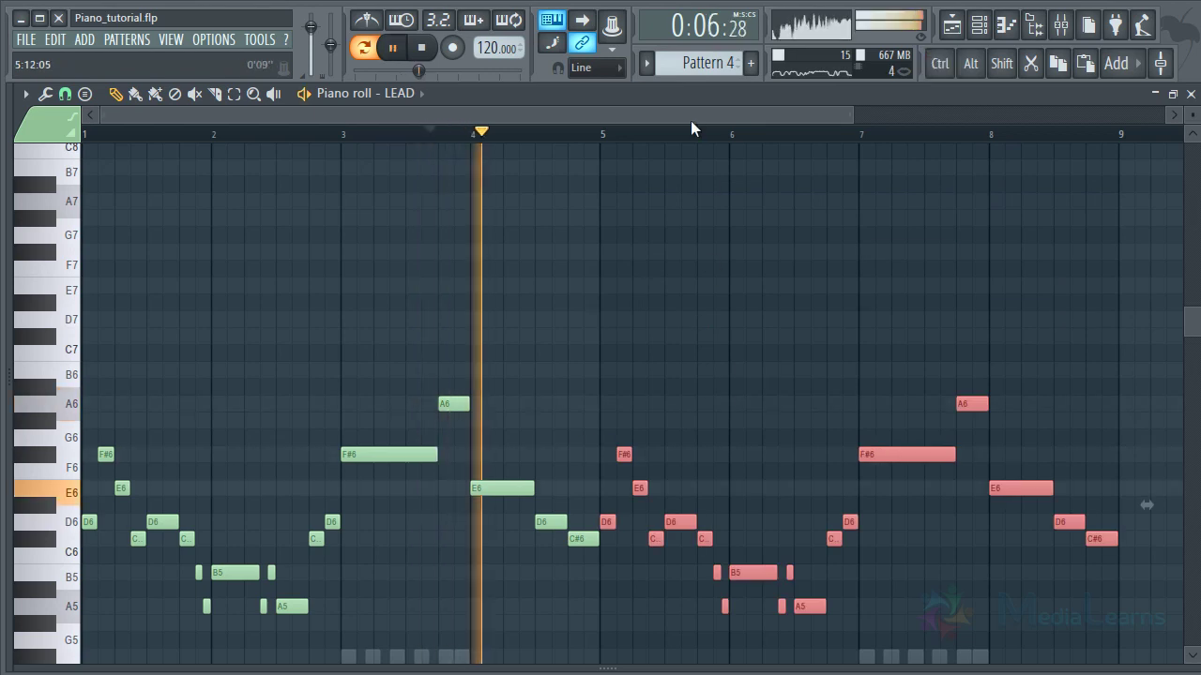
pyautogui.hotkey('ctrl', 'd')
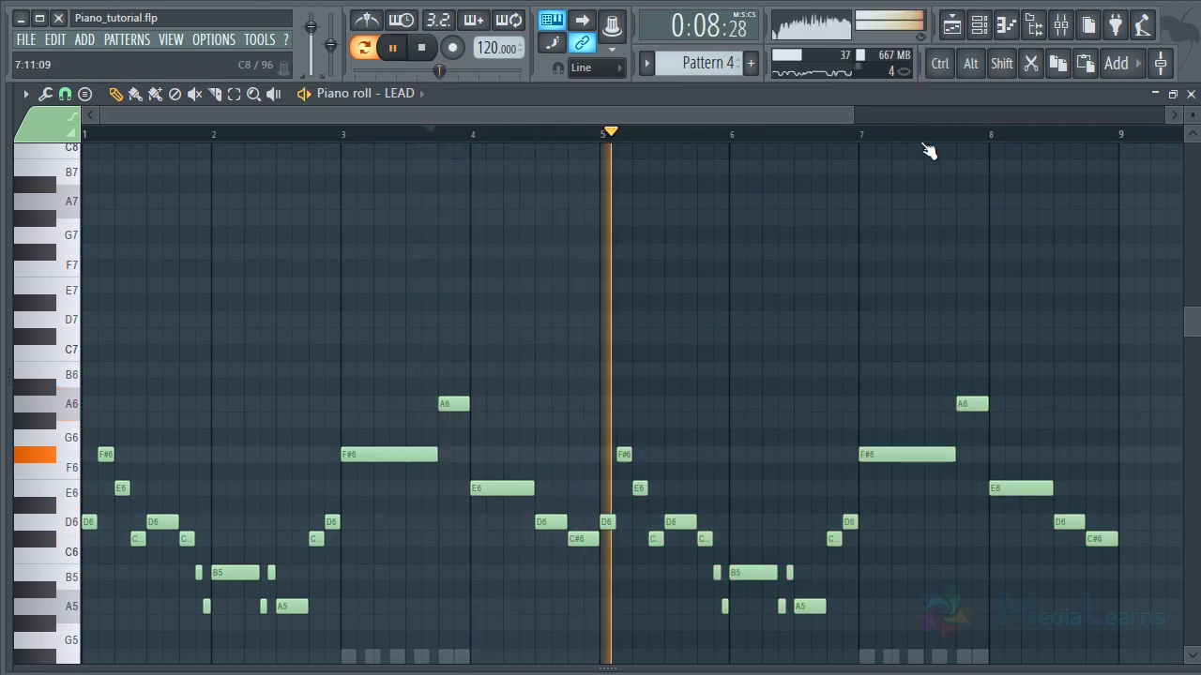
# Step: Play the melody from bar 7 and change bar 8's three notes to B6, C#7 and B6
pyautogui.click(859, 136)
pyautogui.scroll(2, 979, 258)
pyautogui.moveTo(977, 259); pyautogui.dragTo(616, 208)
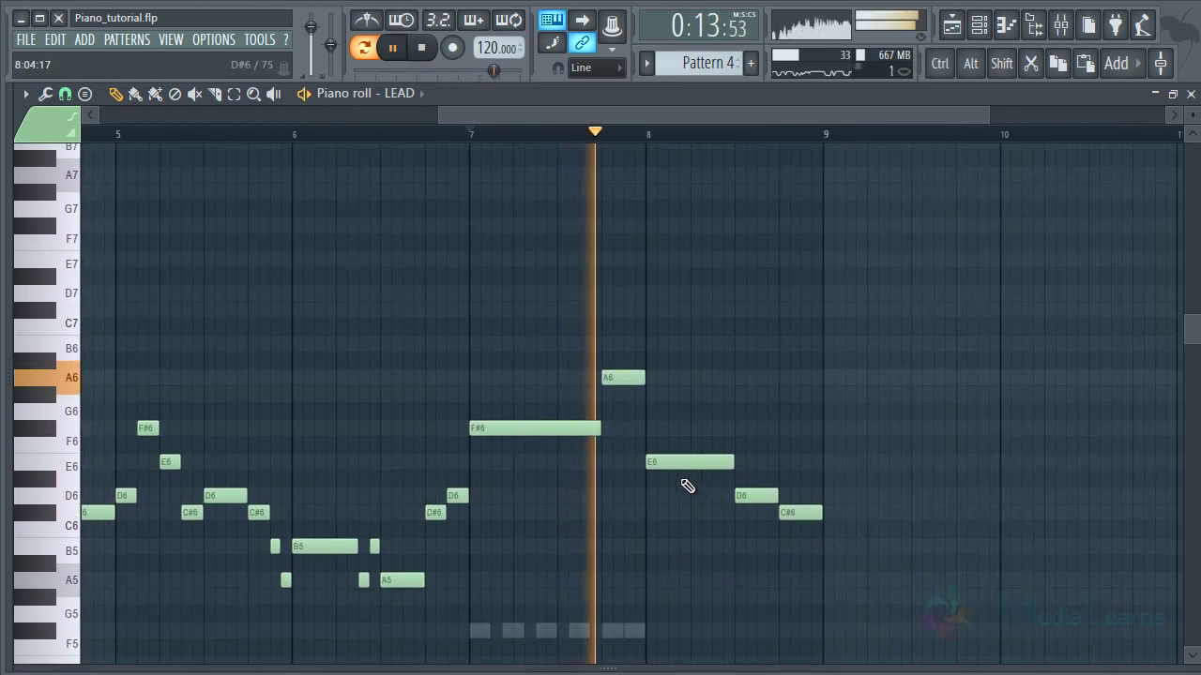
pyautogui.press('space')
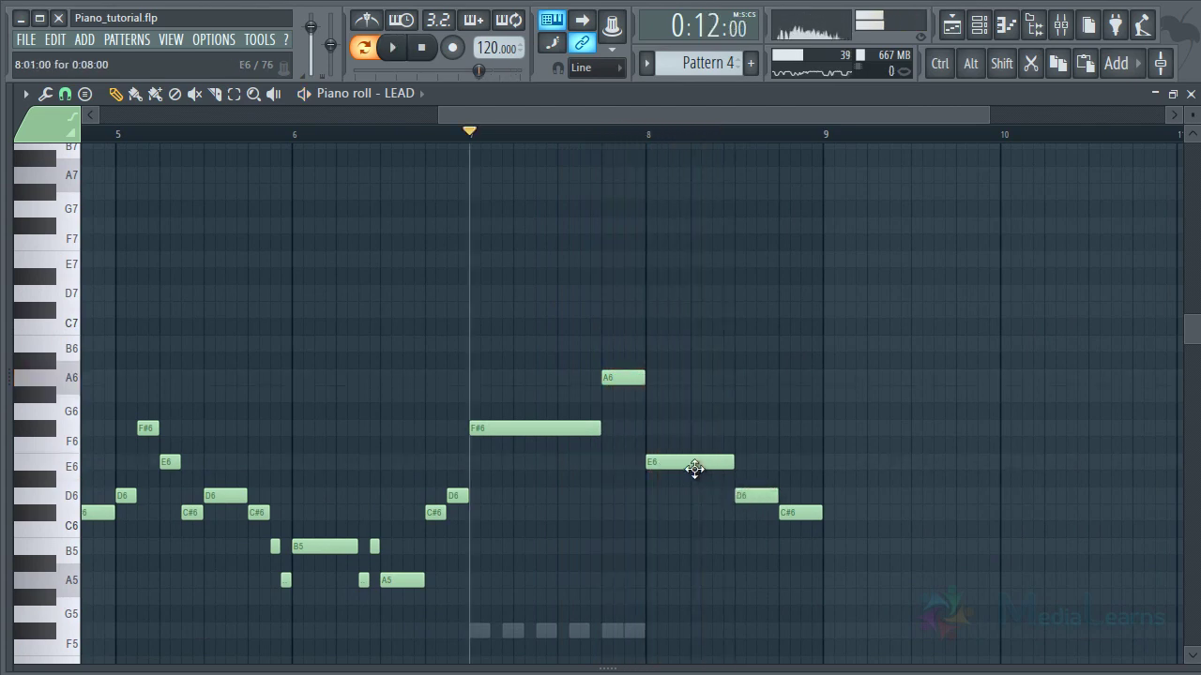
pyautogui.press('space')
pyautogui.moveTo(694, 469); pyautogui.dragTo(690, 344)
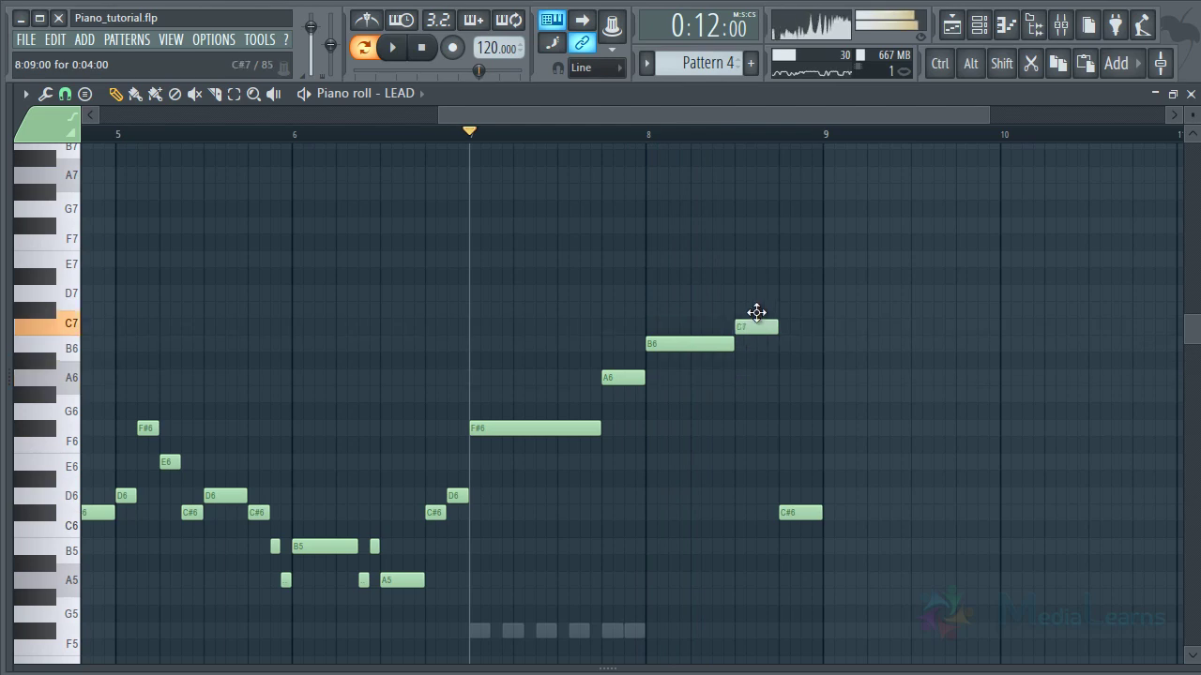
pyautogui.moveTo(804, 512); pyautogui.dragTo(809, 344)
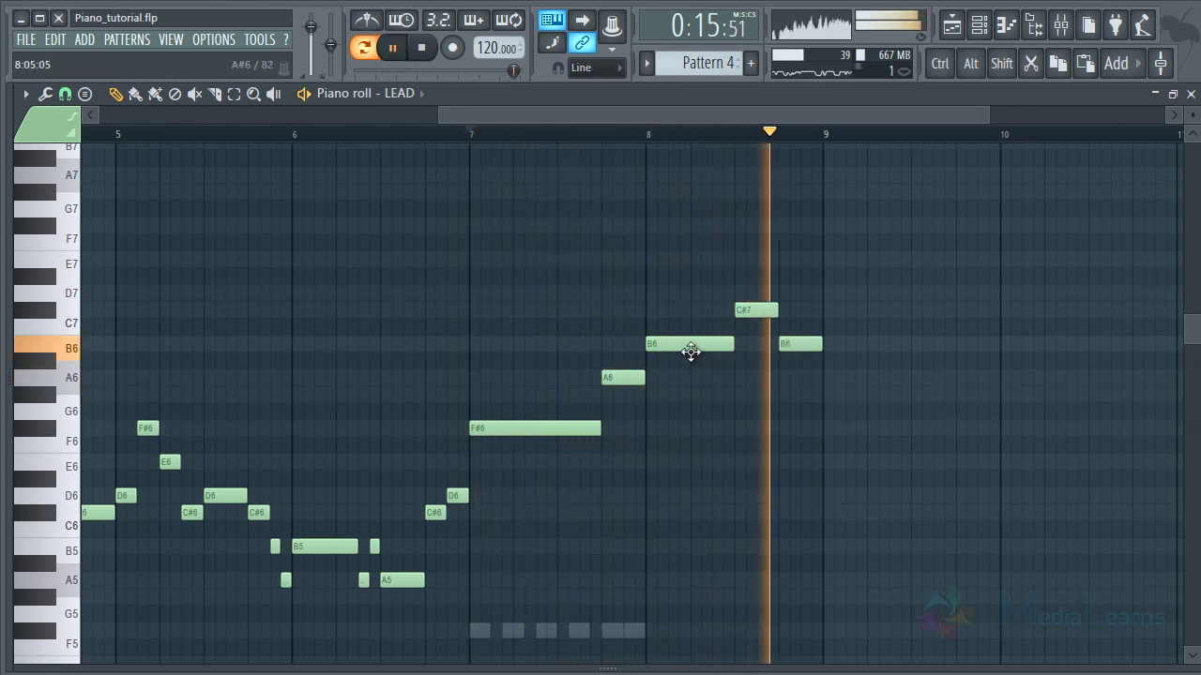
# Step: Raise bar 8's last LEAD note to D7 and play the ending from bar 7
pyautogui.press('space')
pyautogui.moveTo(791, 338); pyautogui.dragTo(796, 288)
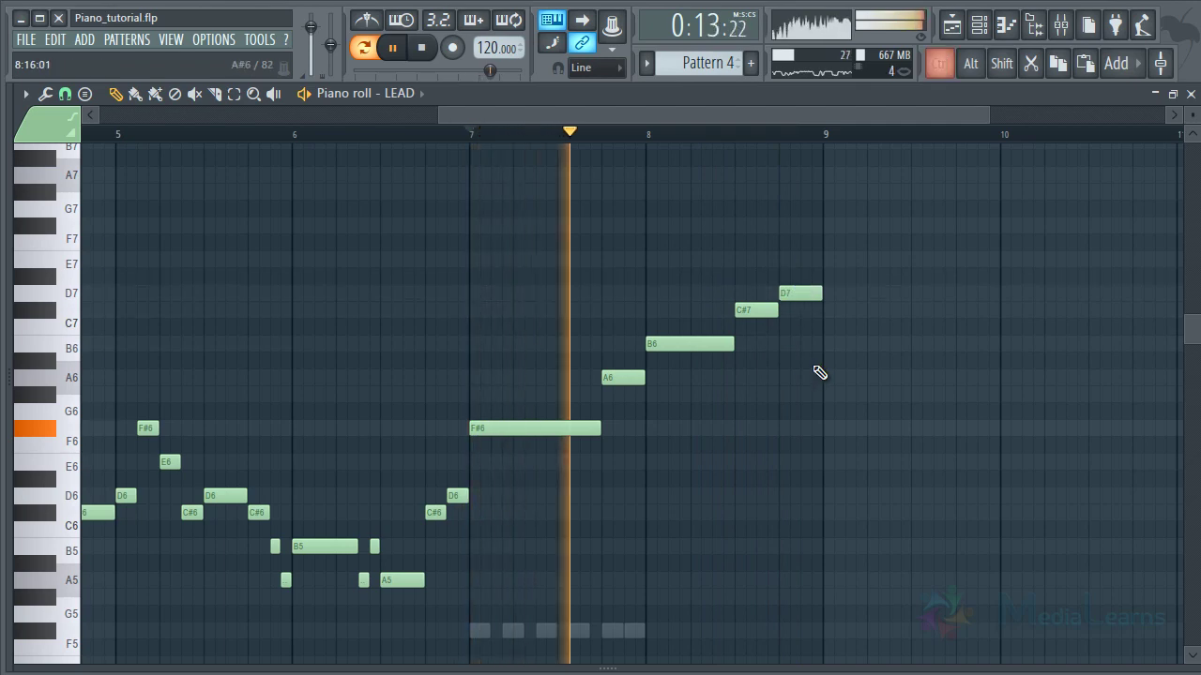
pyautogui.scroll(-3, 831, 370)
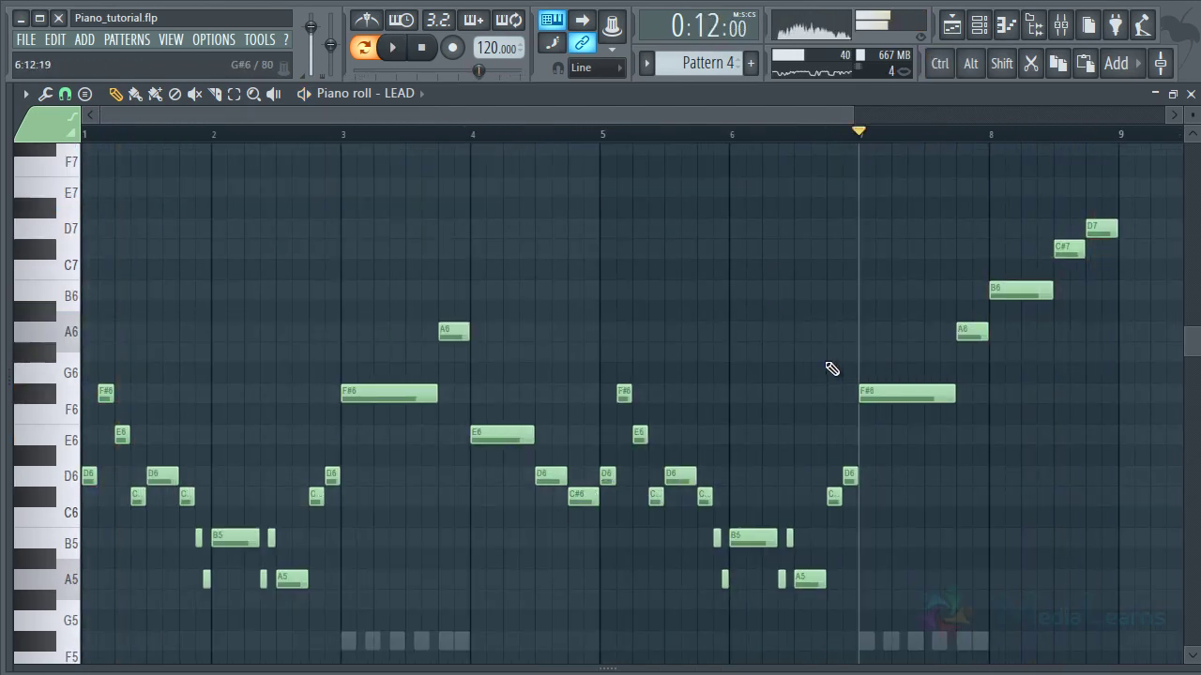
# Step: Raise the Piano chords in bar 8 by four semitones to C#4, G#4 and F5, and play them
pyautogui.press('Escape')
pyautogui.click(637, 216)
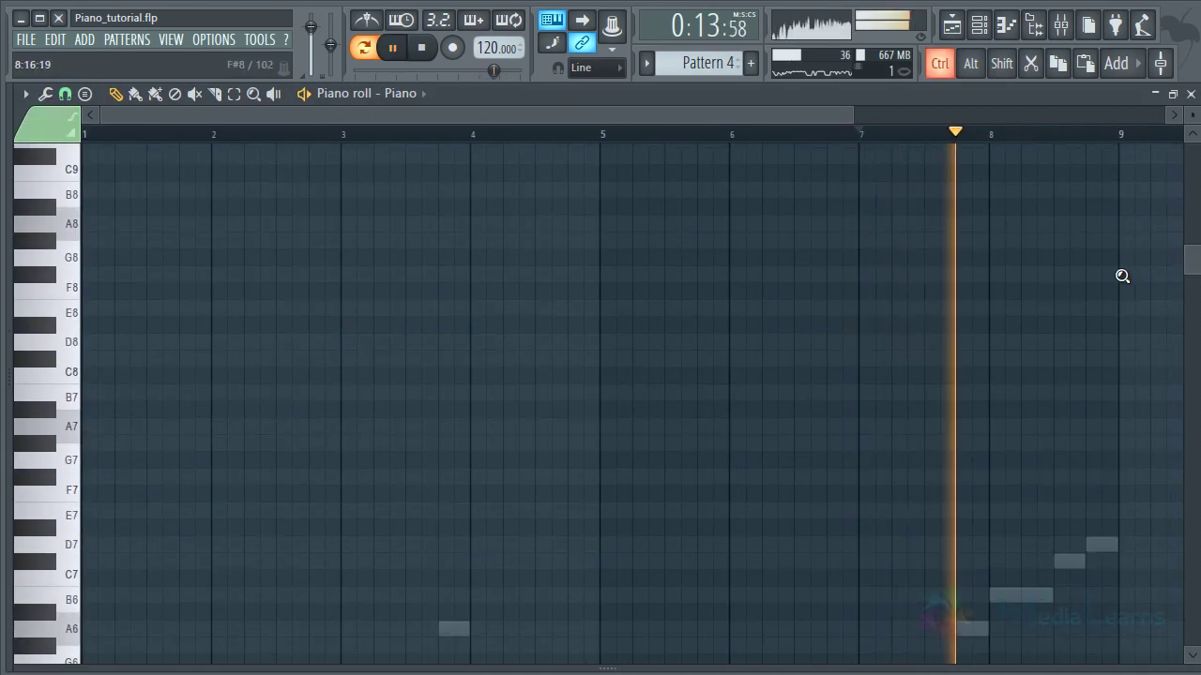
pyautogui.press('space')
pyautogui.moveTo(1147, 221); pyautogui.dragTo(992, 489)
pyautogui.press('space')
pyautogui.press('space')
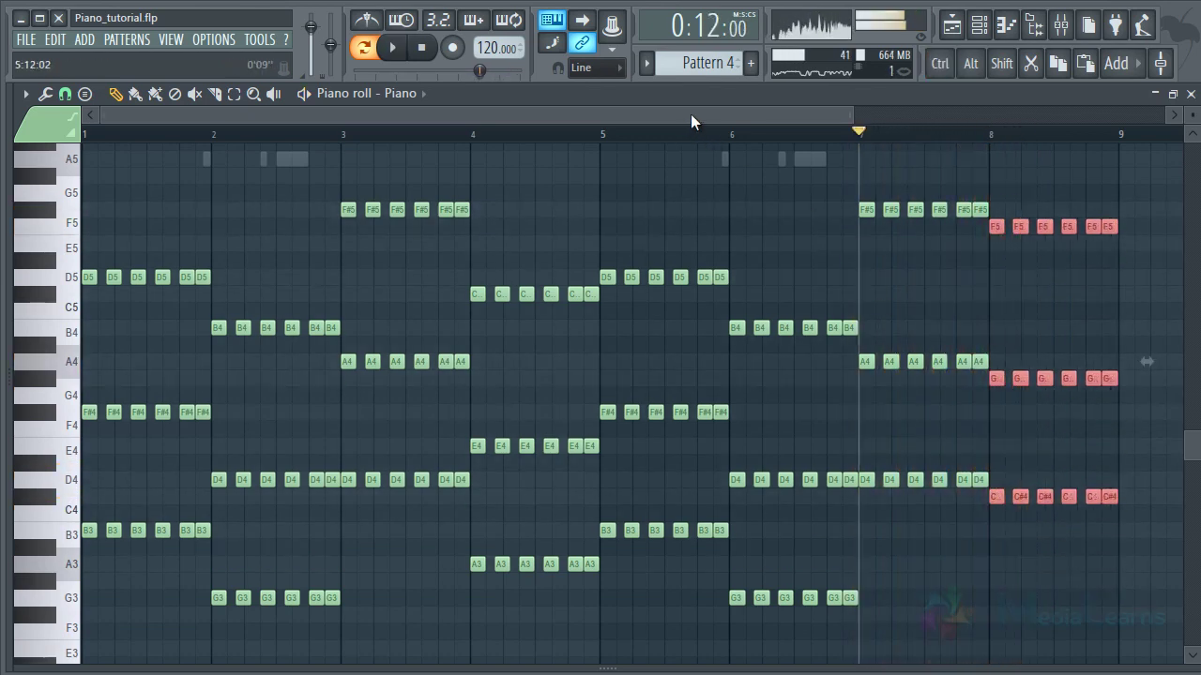
pyautogui.hscroll(3, 690, 114)
# Step: Mute the LEAD channel and play the Piano chords alone from bar 7
pyautogui.press('Escape')
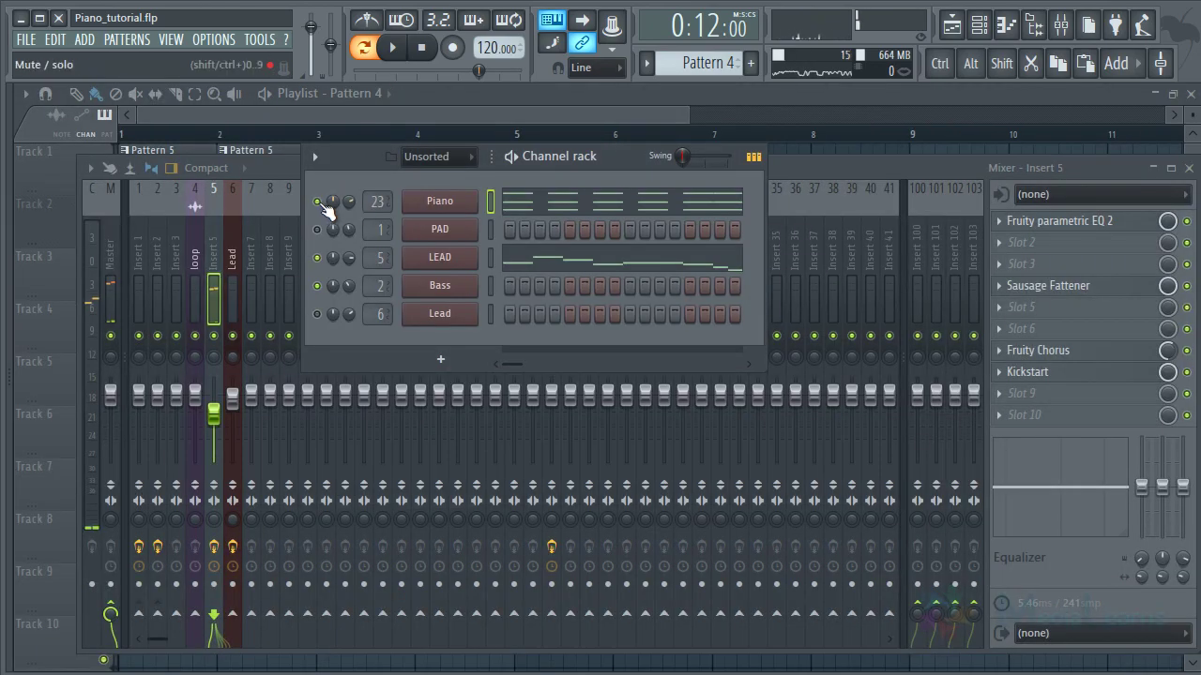
pyautogui.click(649, 206)
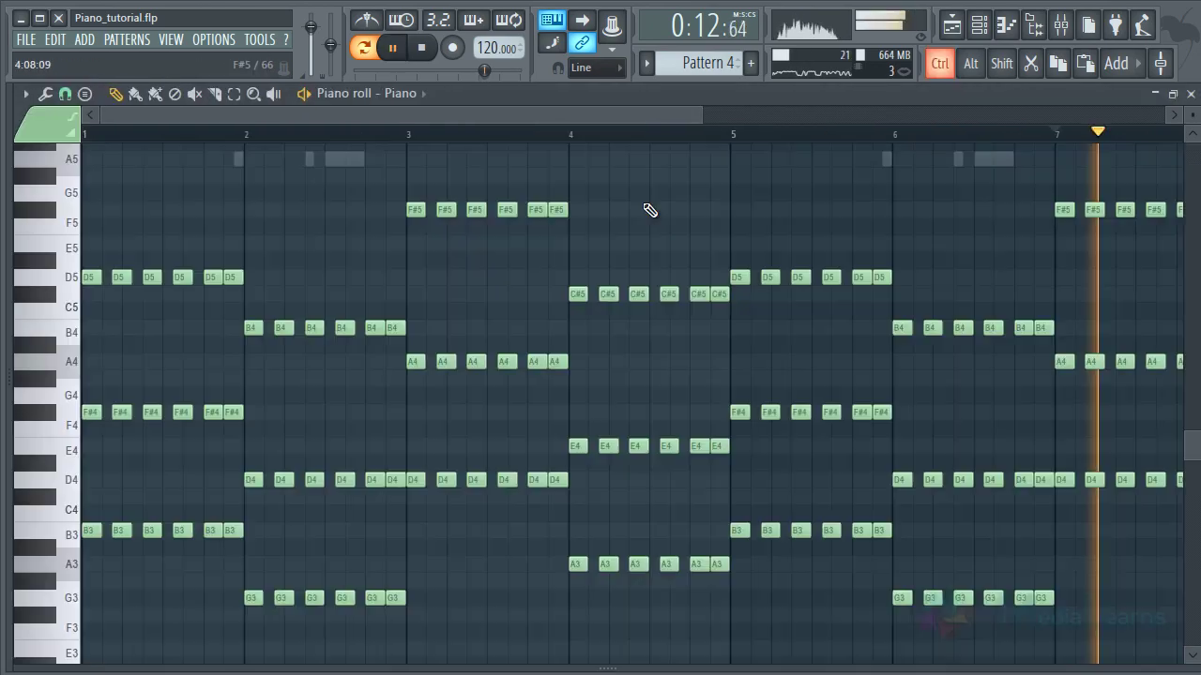
pyautogui.scroll(4, 863, 147)
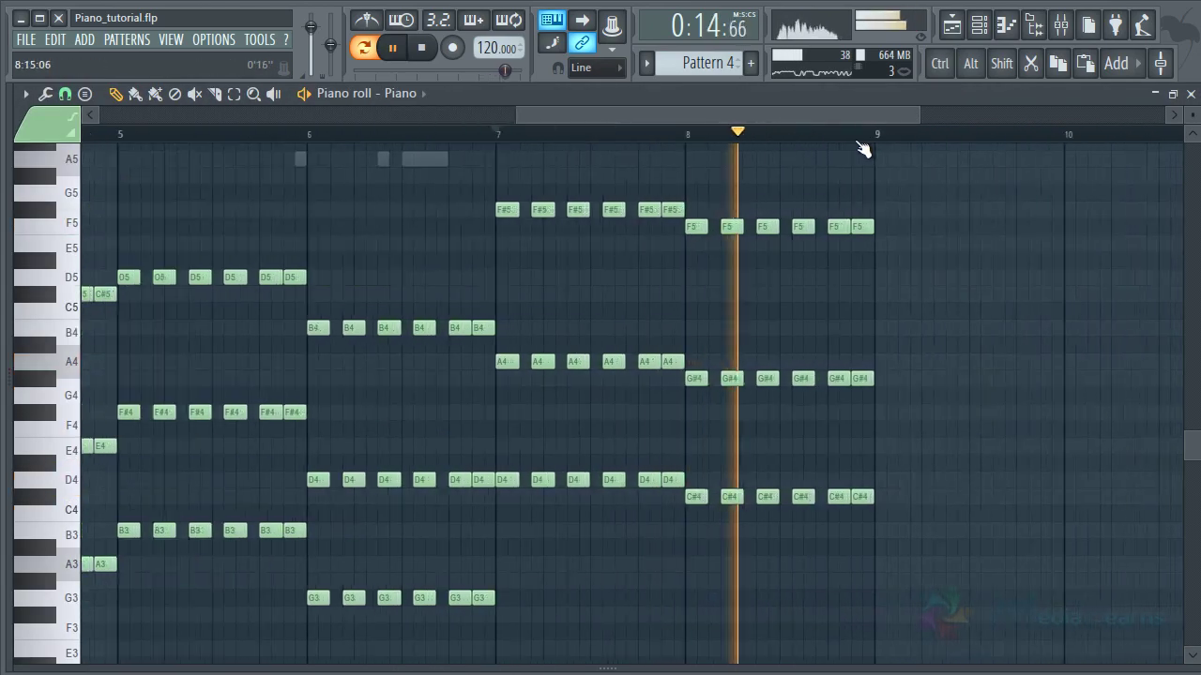
# Step: Raise the Piano chords in bar 8 to E4, B4 and G#5, and play the progression
pyautogui.press('space')
pyautogui.moveTo(948, 188); pyautogui.dragTo(571, 443)
pyautogui.press('space')
pyautogui.scroll(1, 670, 514)
pyautogui.rightClick(700, 448)
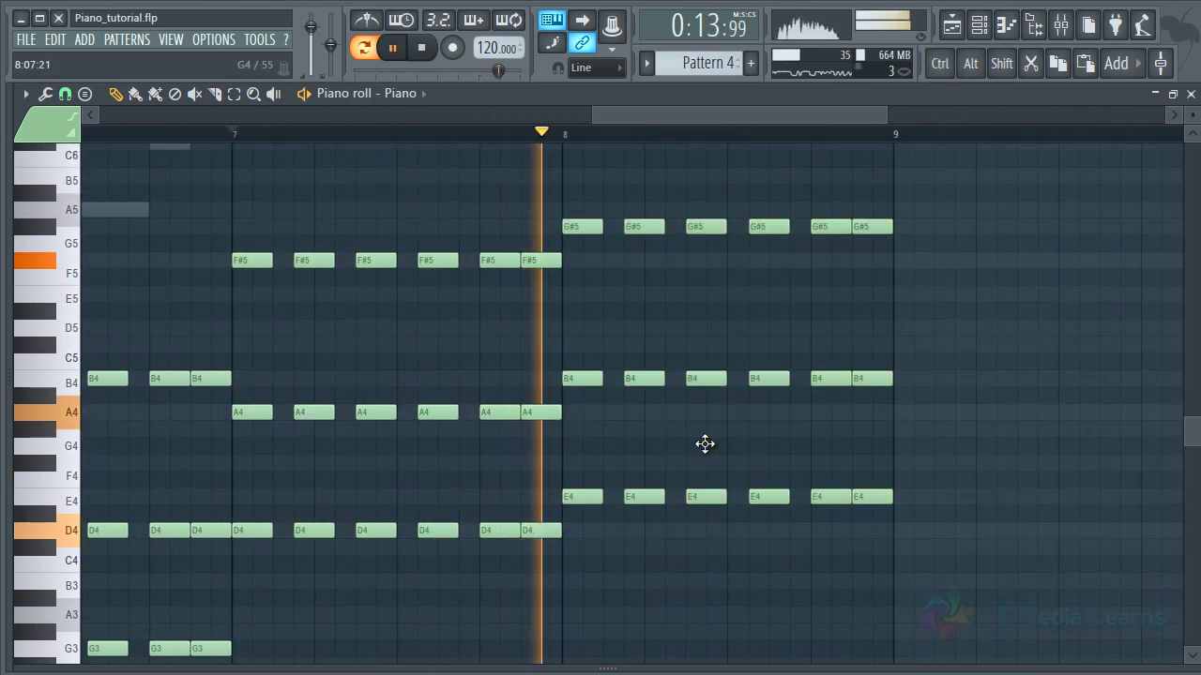
pyautogui.scroll(2, 697, 437)
pyautogui.scroll(-3, 703, 425)
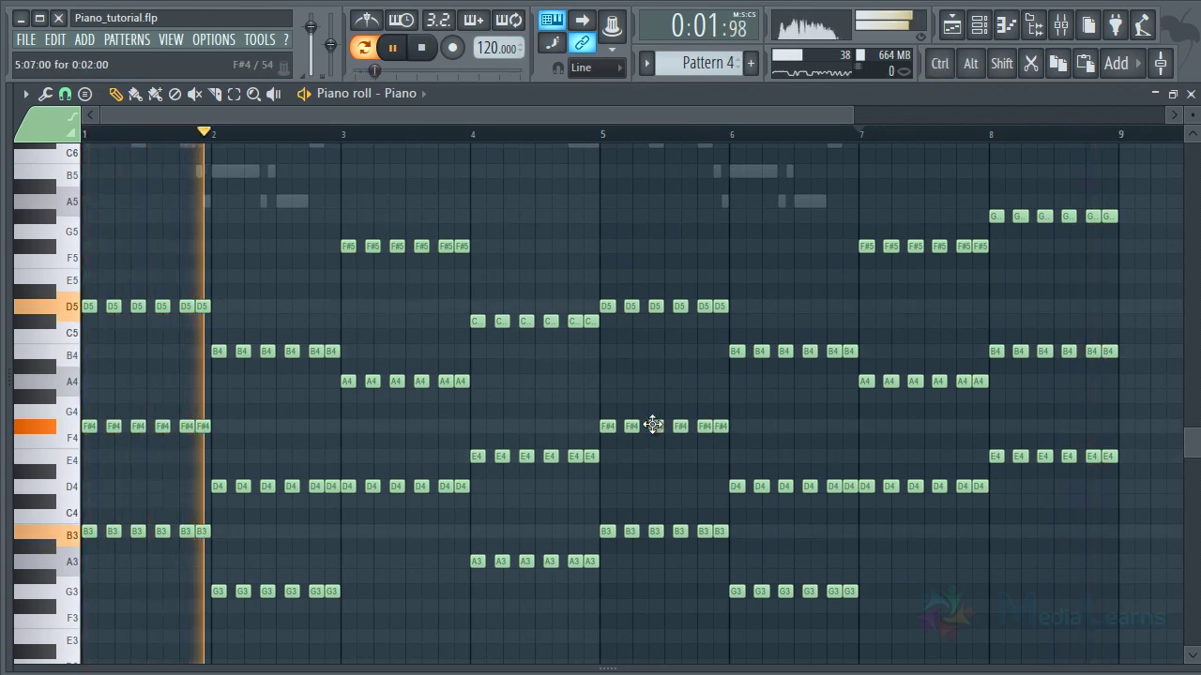
# Step: Unmute the LEAD channel and play its melody together with the full eight-bar Piano progression
pyautogui.press('F7')
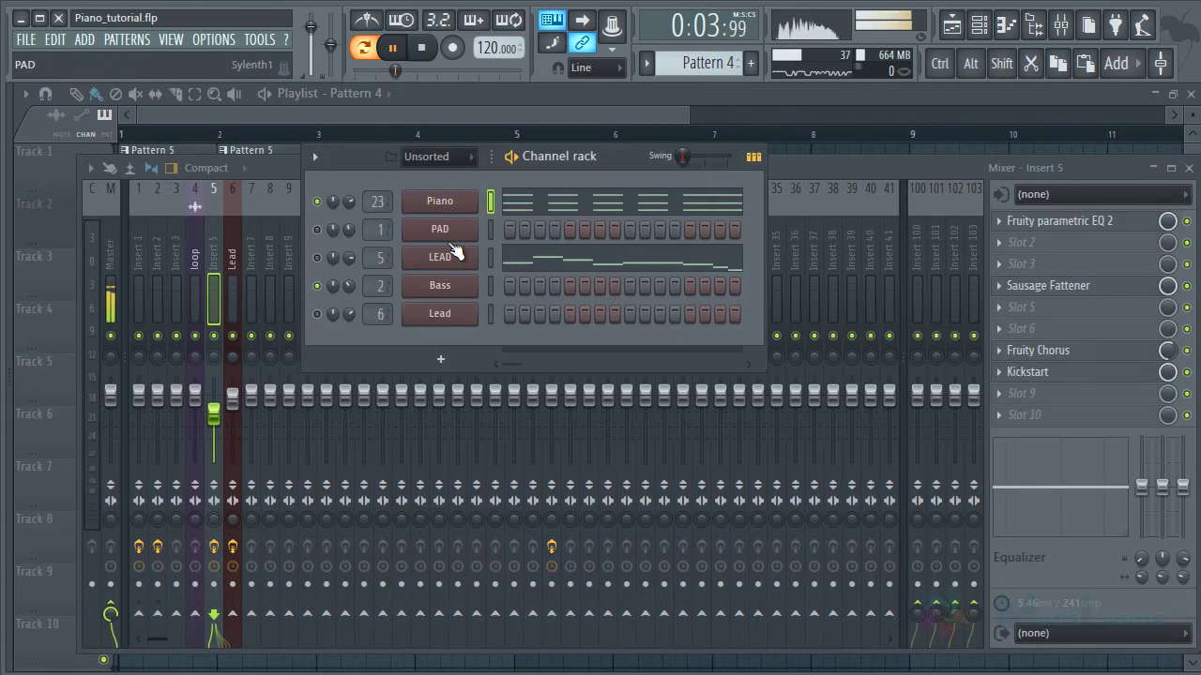
pyautogui.click(537, 257)
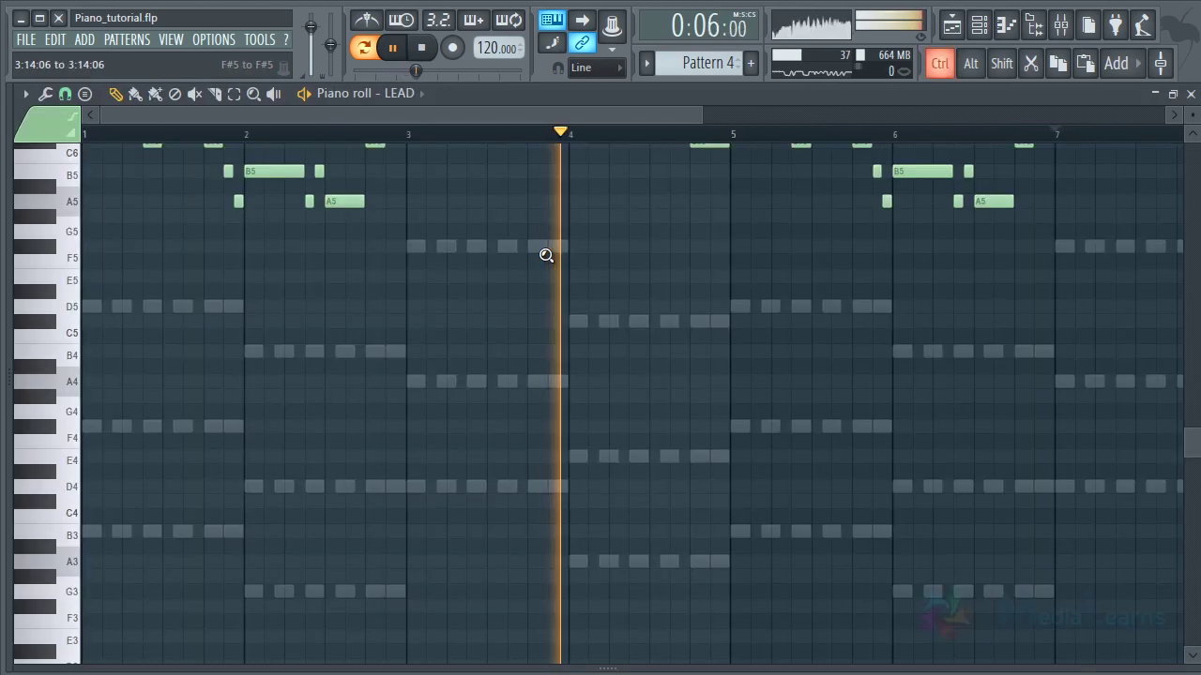
pyautogui.keyDown('ctrl'); pyautogui.rightClick(545, 253); pyautogui.keyUp('ctrl')
pyautogui.keyDown('ctrl'); pyautogui.rightClick(558, 202); pyautogui.keyUp('ctrl')
pyautogui.scroll(-4, 557, 146)
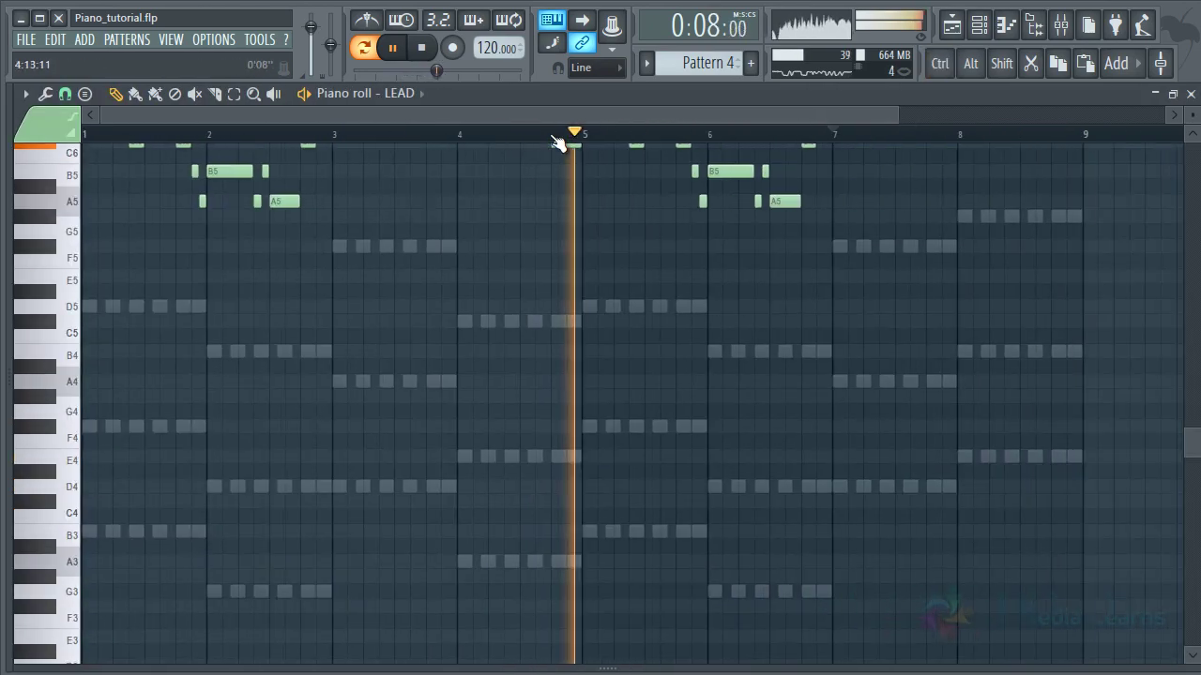
pyautogui.scroll(3, 762, 293)
pyautogui.scroll(-2, 764, 296)
pyautogui.press('F7')
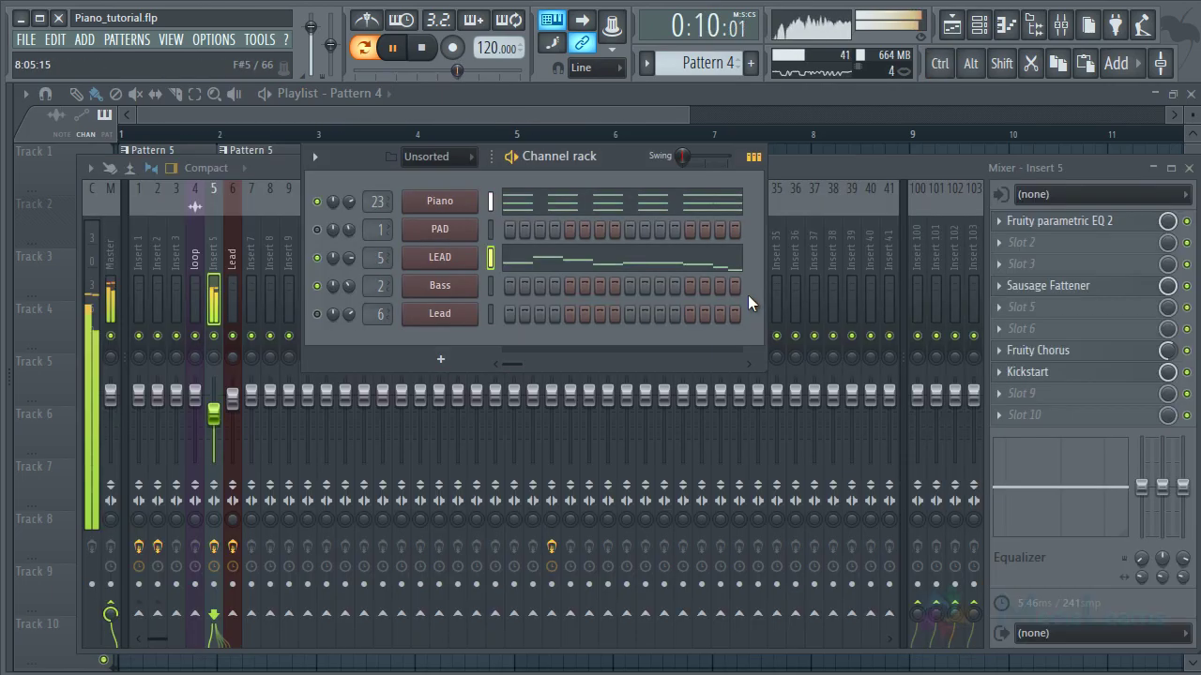
# Step: Place Pattern 4 on Track 5 from bar 1 and duplicate the Pattern 5 and VEE2 Electro Loop 008 clips to fill eight bars
pyautogui.click(401, 109)
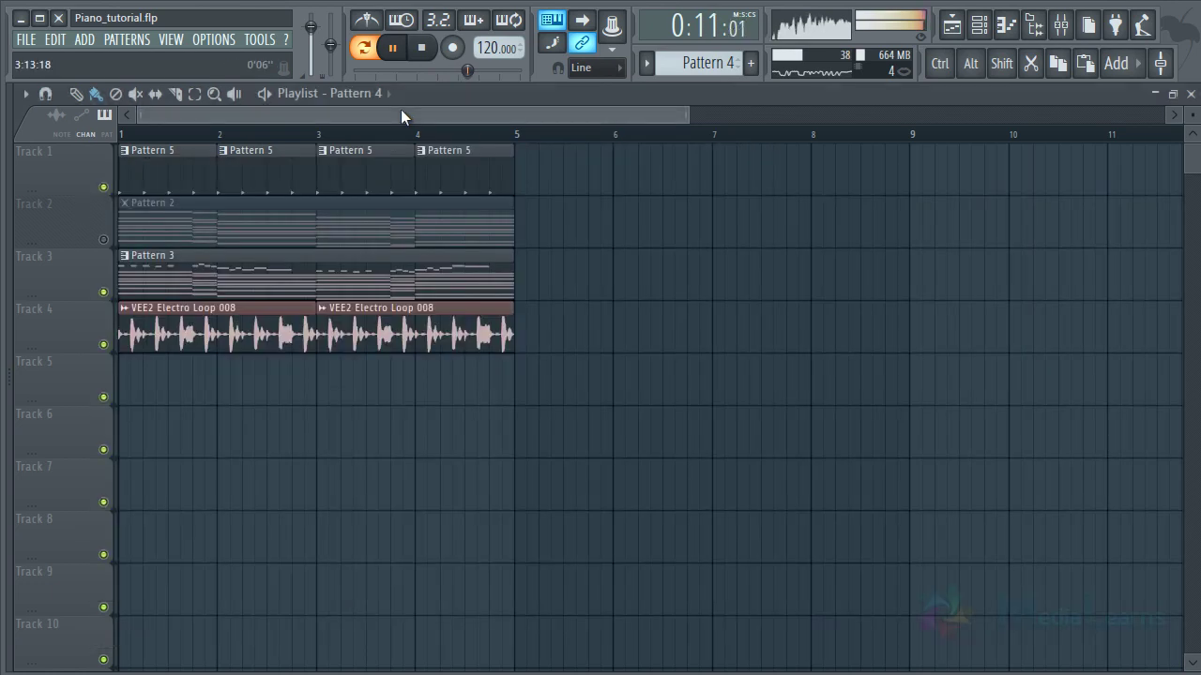
pyautogui.click(136, 383)
pyautogui.moveTo(563, 292); pyautogui.dragTo(412, 324)
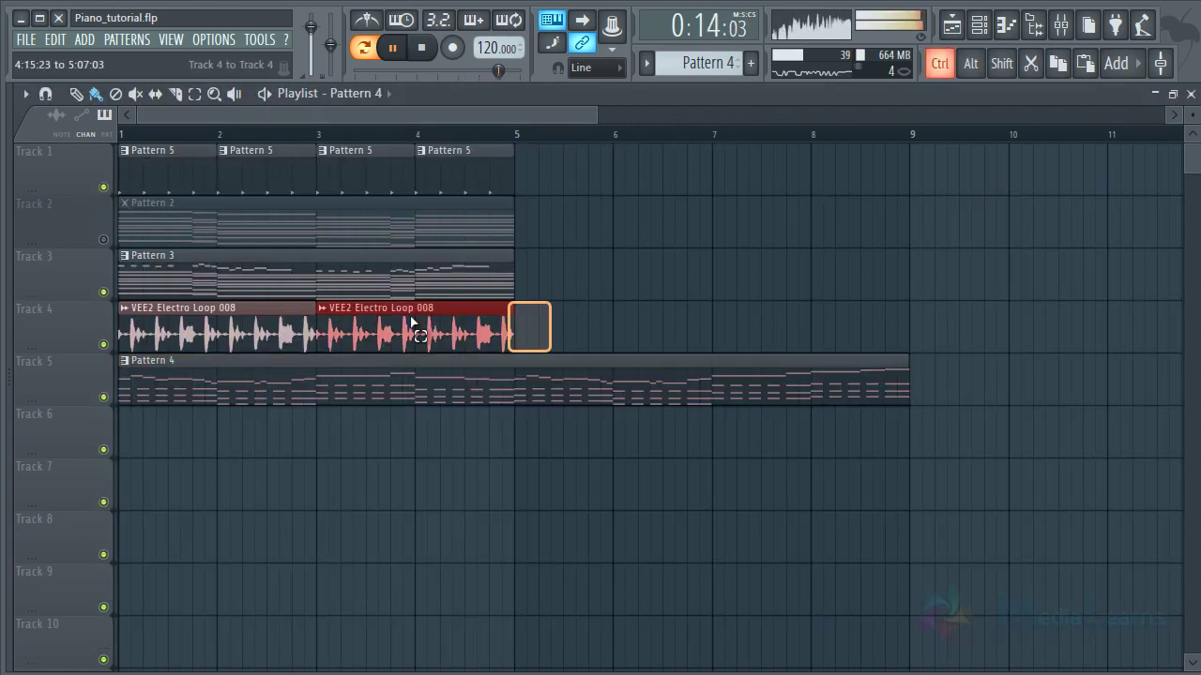
pyautogui.moveTo(563, 184); pyautogui.dragTo(172, 193)
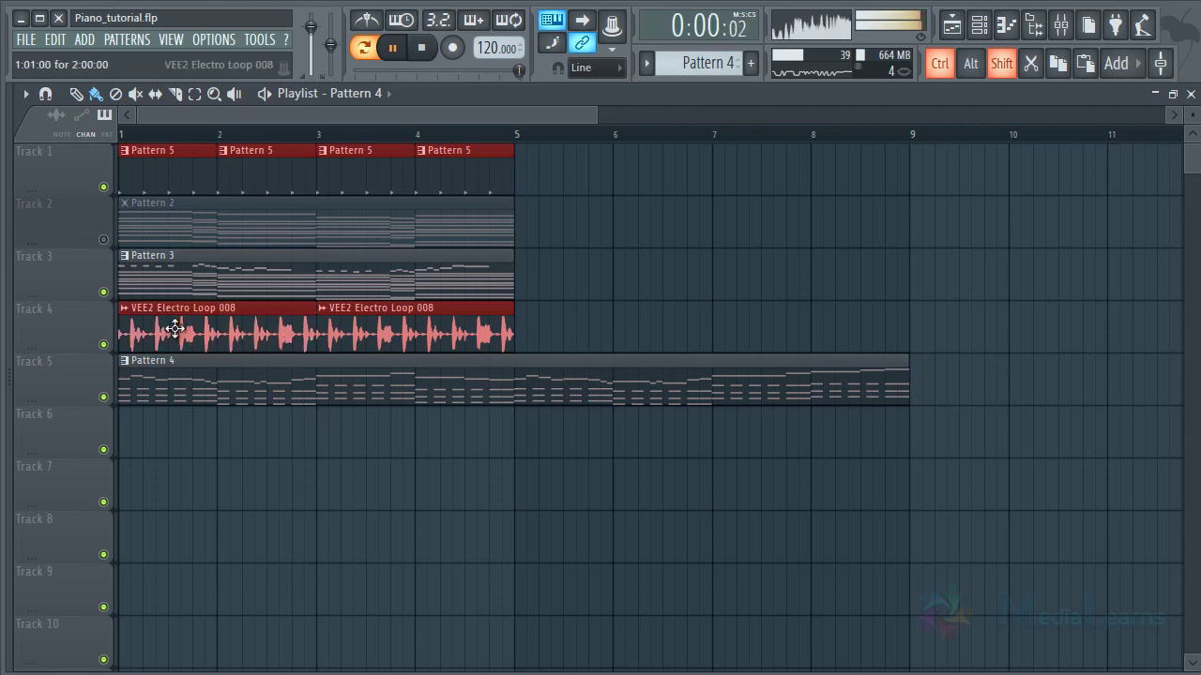
pyautogui.moveTo(174, 328); pyautogui.dragTo(613, 328)
# Step: Delete the Pattern 2 and Pattern 3 clips from the playlist and play the arrangement in song mode
pyautogui.rightClick(478, 259)
pyautogui.rightClick(292, 241)
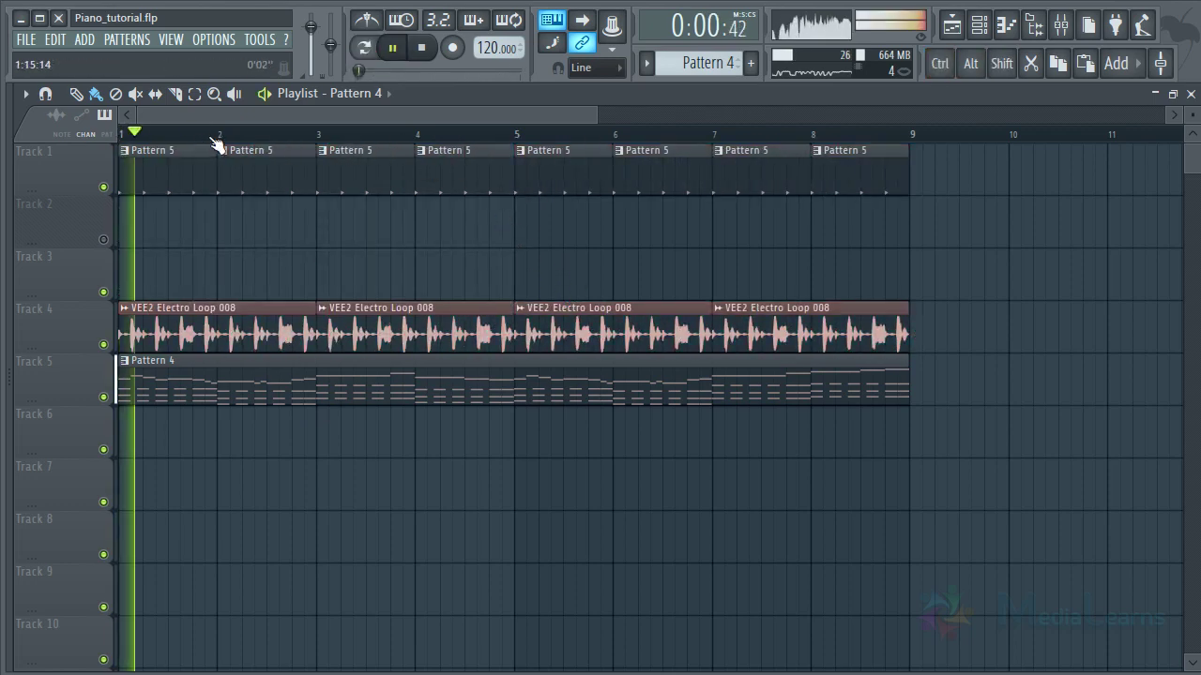
pyautogui.scroll(-2, 216, 143)
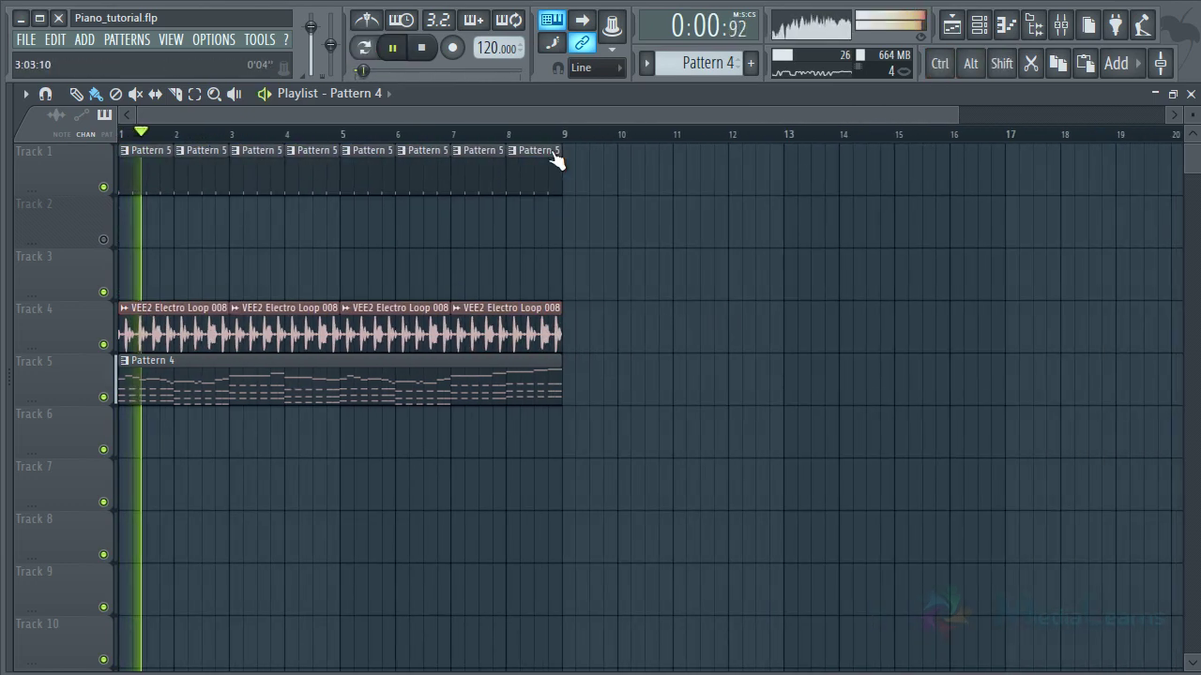
# Step: Play the arrangement from the start and examine the LEAD melody against the Piano chords
pyautogui.click(980, 27)
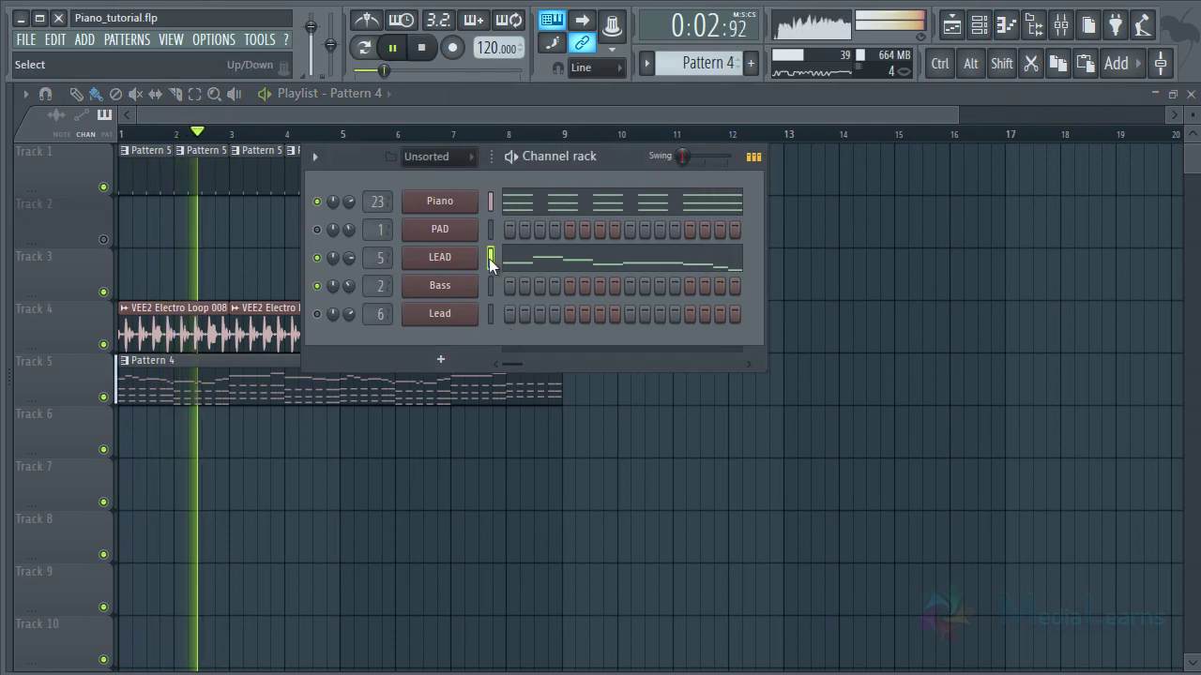
pyautogui.click(542, 210)
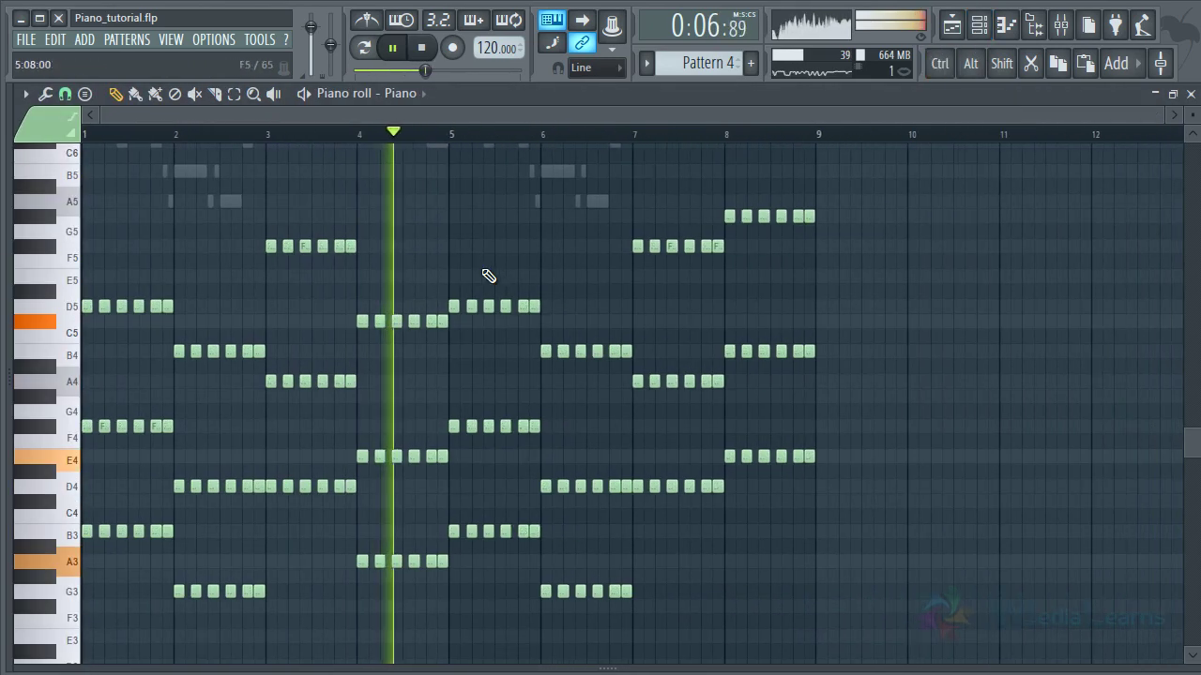
pyautogui.scroll(2, 485, 273)
pyautogui.press('space')
pyautogui.rightClick(438, 189)
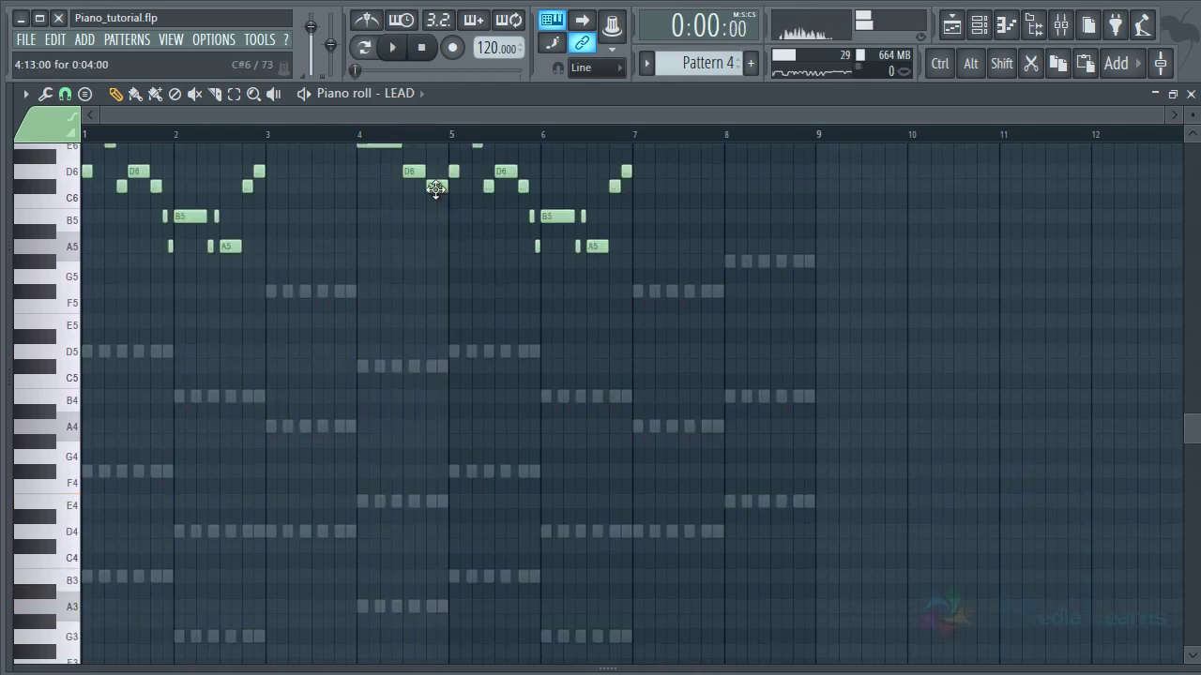
pyautogui.press('space')
pyautogui.scroll(2, 414, 150)
pyautogui.scroll(2, 469, 268)
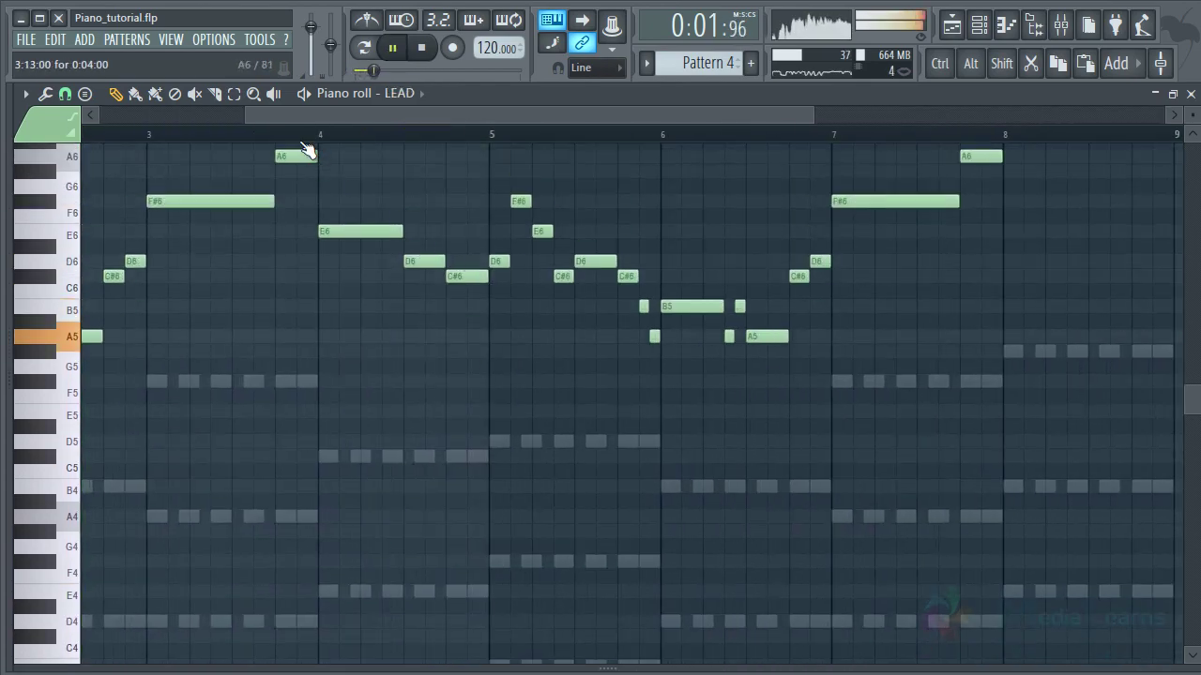
pyautogui.click(294, 131)
pyautogui.scroll(-2, 294, 134)
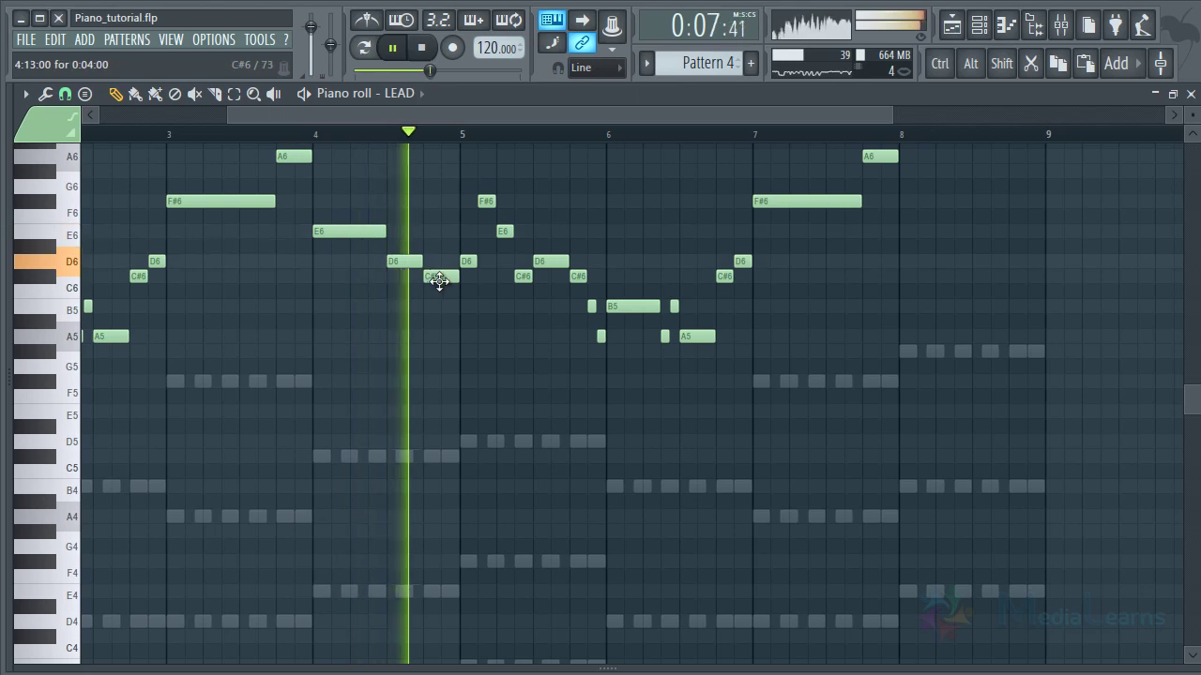
# Step: Save the project and follow the LEAD melody through its ending in bar 8
pyautogui.hotkey('ctrl', 's')
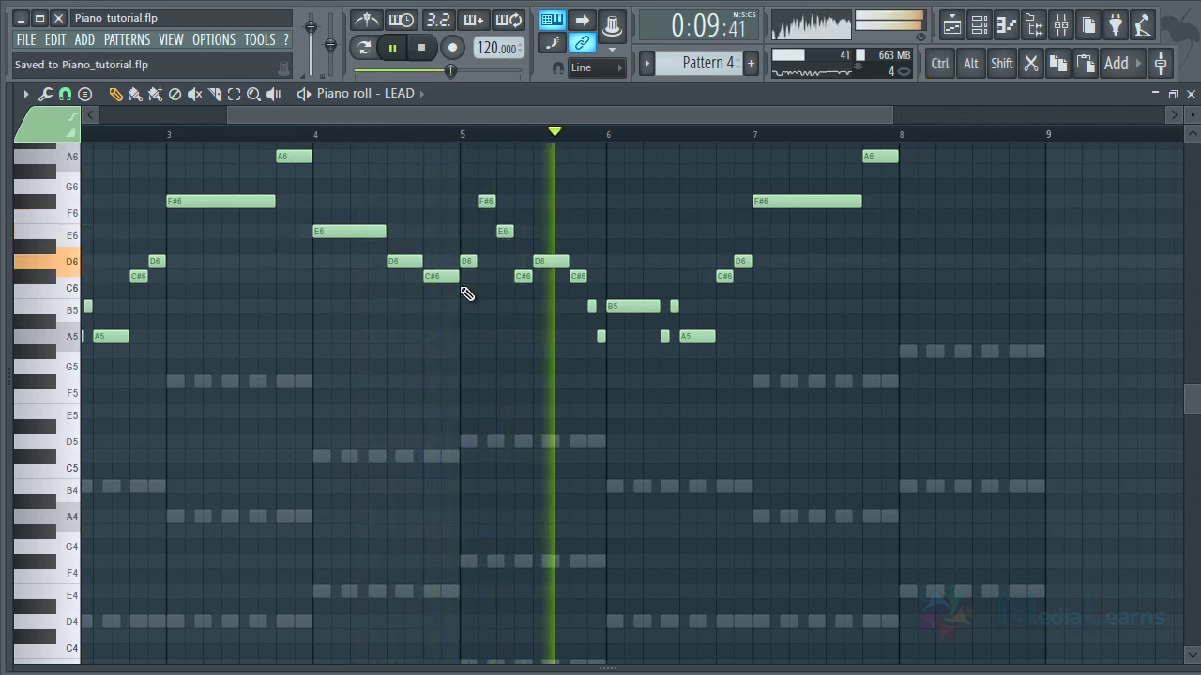
pyautogui.scroll(-2, 723, 349)
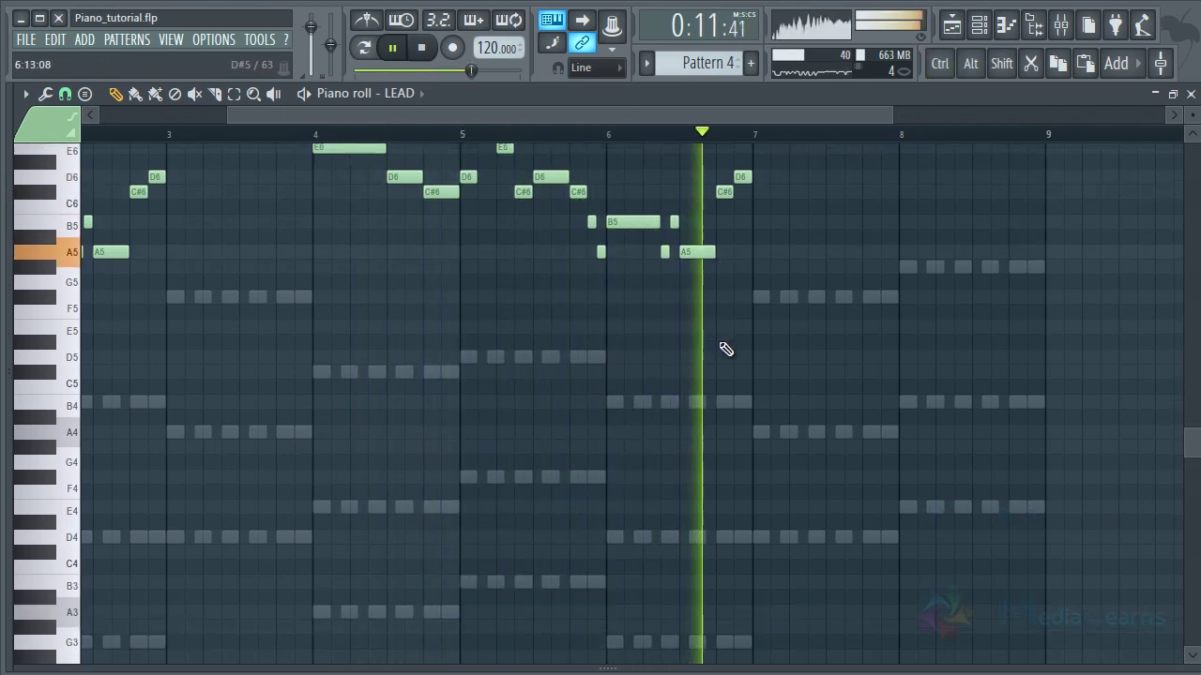
pyautogui.scroll(4, 725, 349)
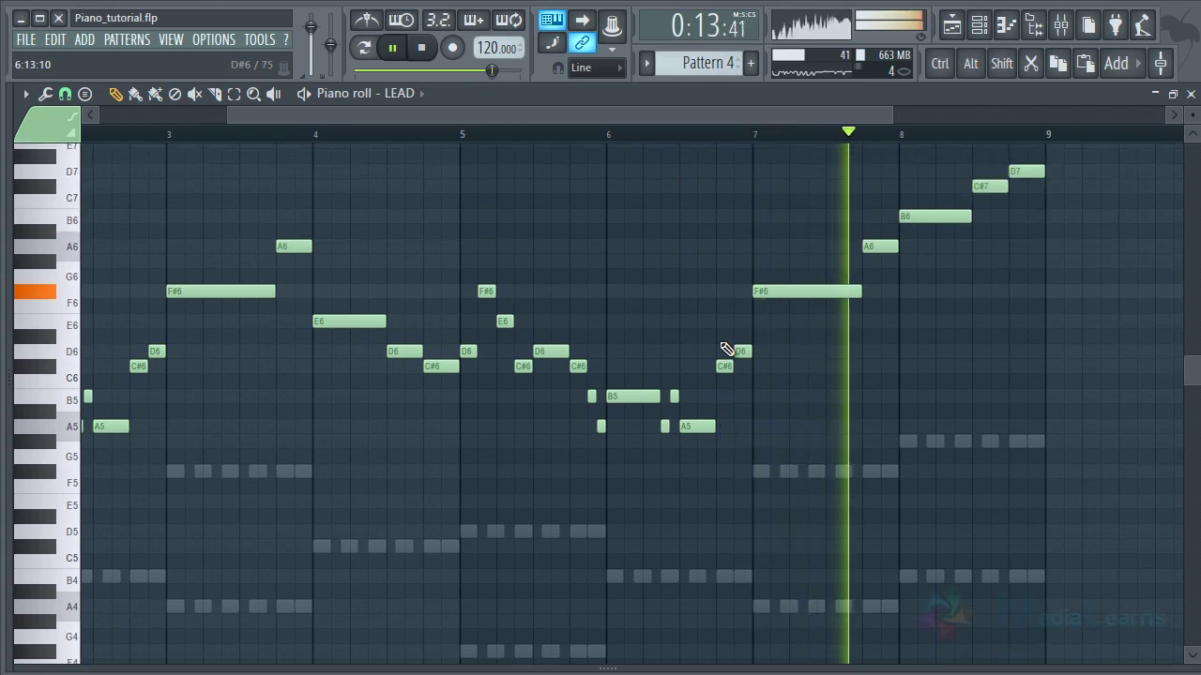
pyautogui.scroll(-2, 727, 349)
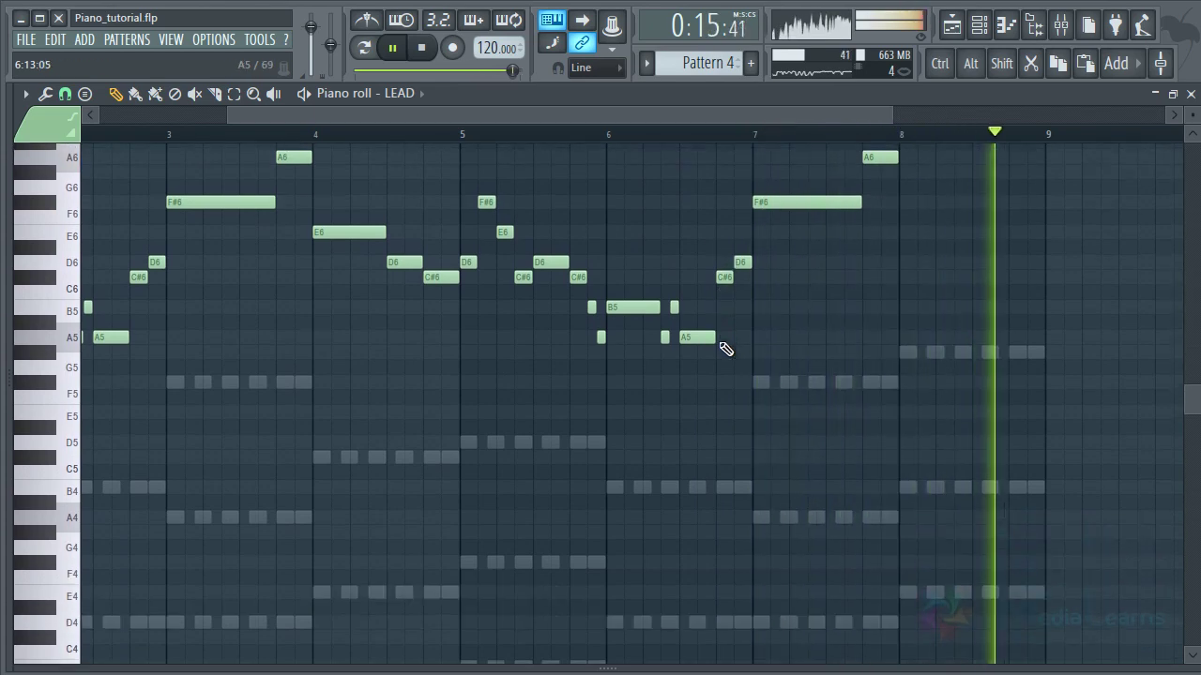
# Step: Try the top G#5 notes of the bar 8 Piano chord two octaves lower at G#3, and restore their original pitch
pyautogui.doubleClick(906, 353)
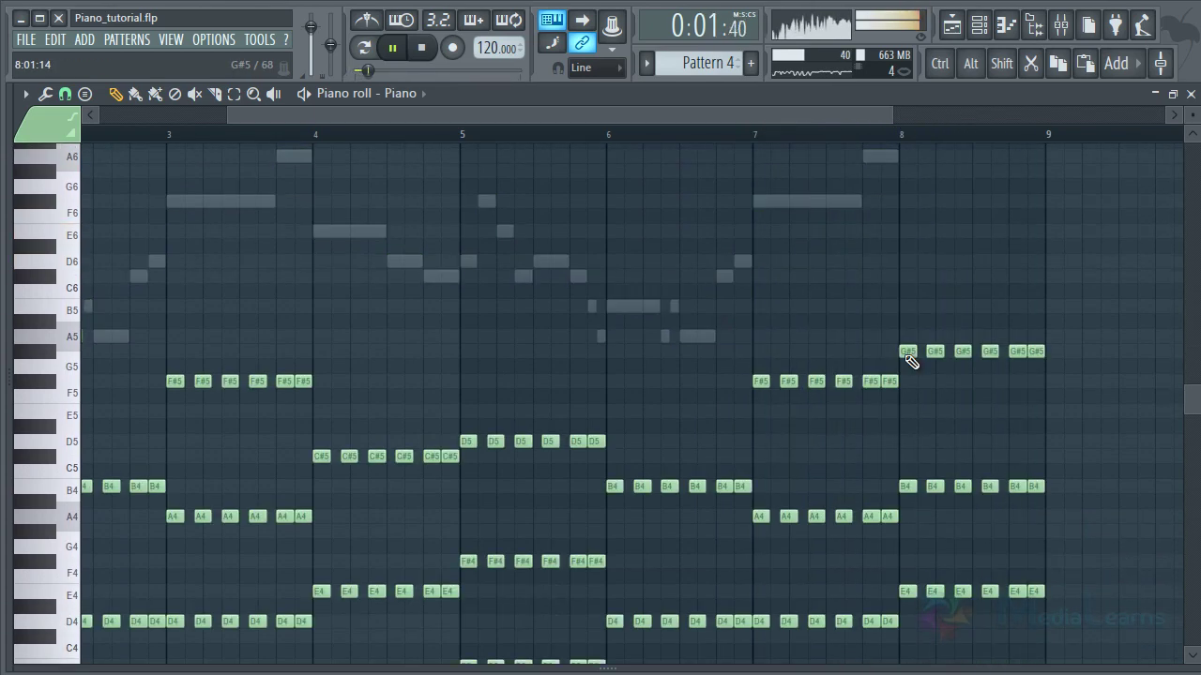
pyautogui.scroll(-2, 903, 140)
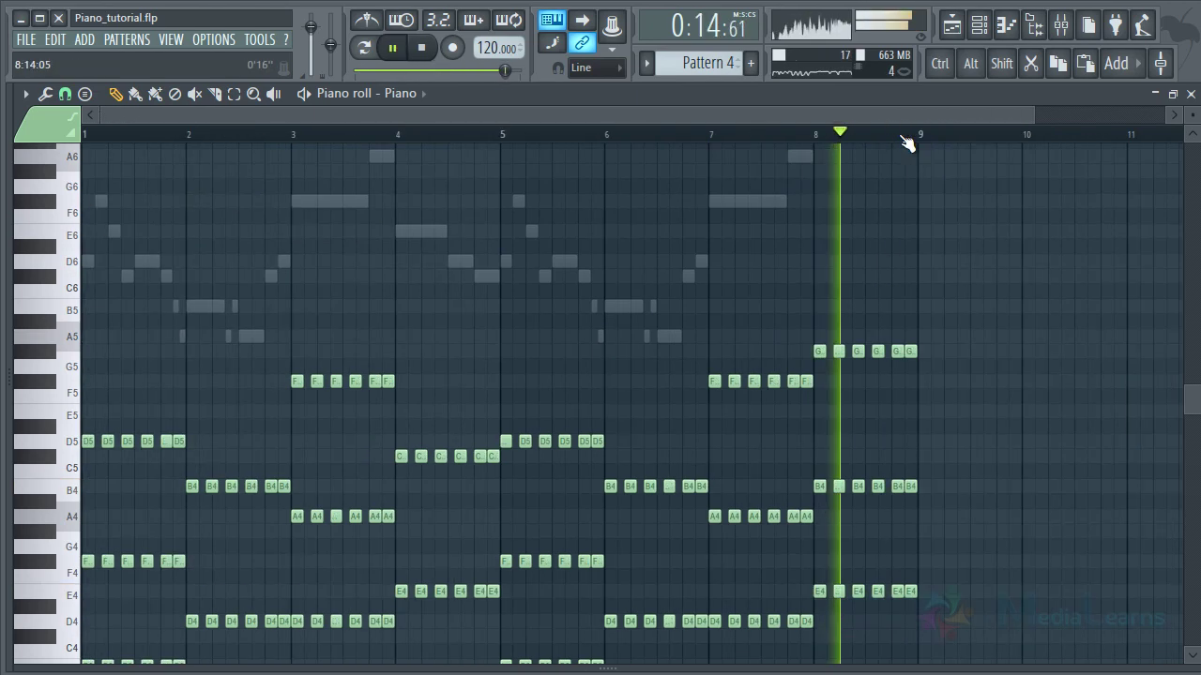
pyautogui.press('space')
pyautogui.scroll(-3, 953, 359)
pyautogui.moveTo(974, 199); pyautogui.dragTo(824, 490)
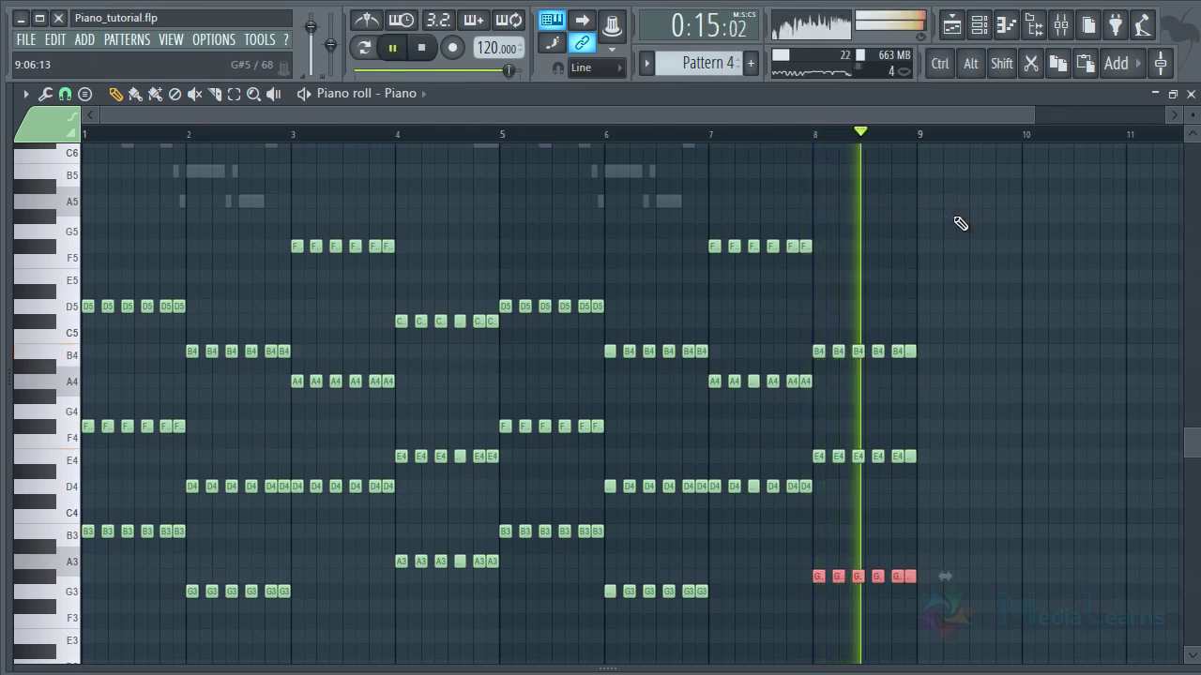
pyautogui.hotkey('ctrl', 'Up')
pyautogui.hotkey('ctrl', 'Up')
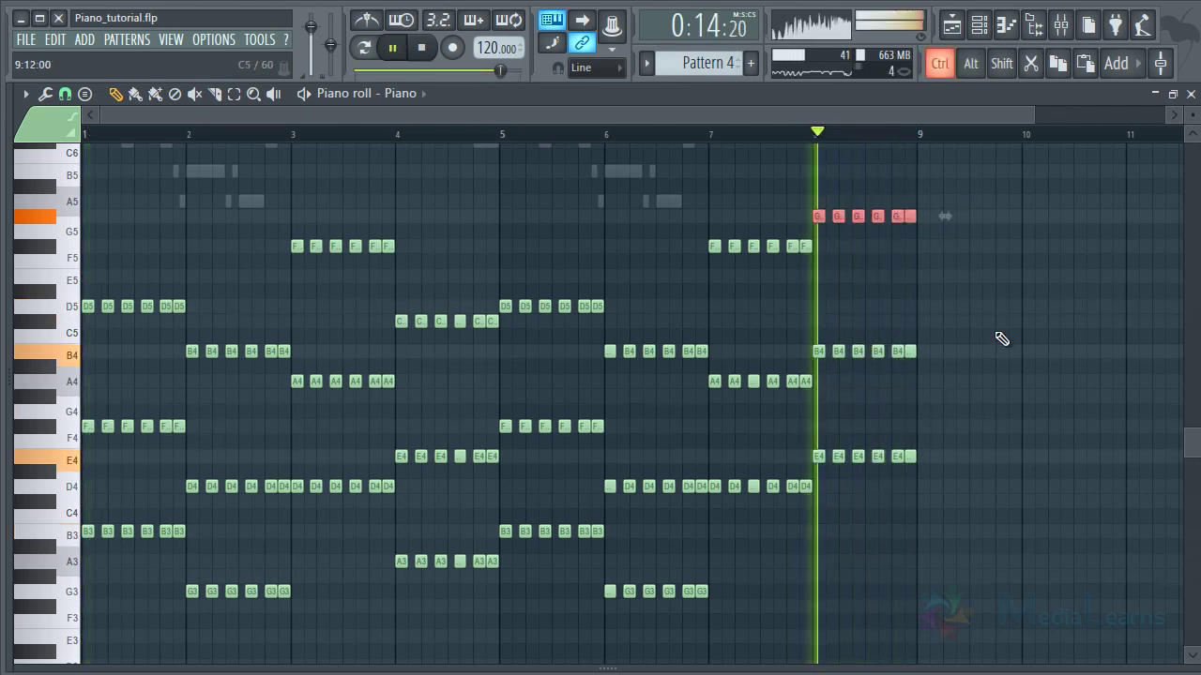
pyautogui.moveTo(969, 180); pyautogui.dragTo(816, 464)
pyautogui.press('space')
pyautogui.press('space')
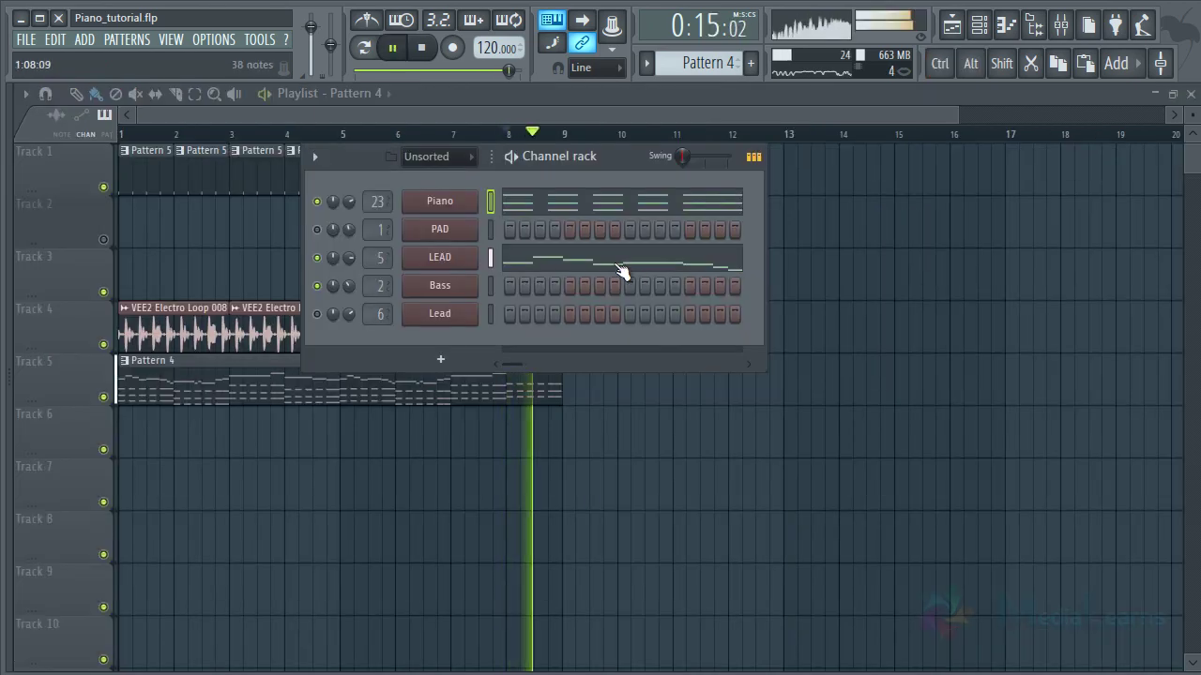
# Step: Shorten the Pattern 4 clip on Track 5 to four bars, ending at the start of bar 5
pyautogui.press('F6')
pyautogui.moveTo(573, 381); pyautogui.dragTo(340, 380)
pyautogui.press('F6')
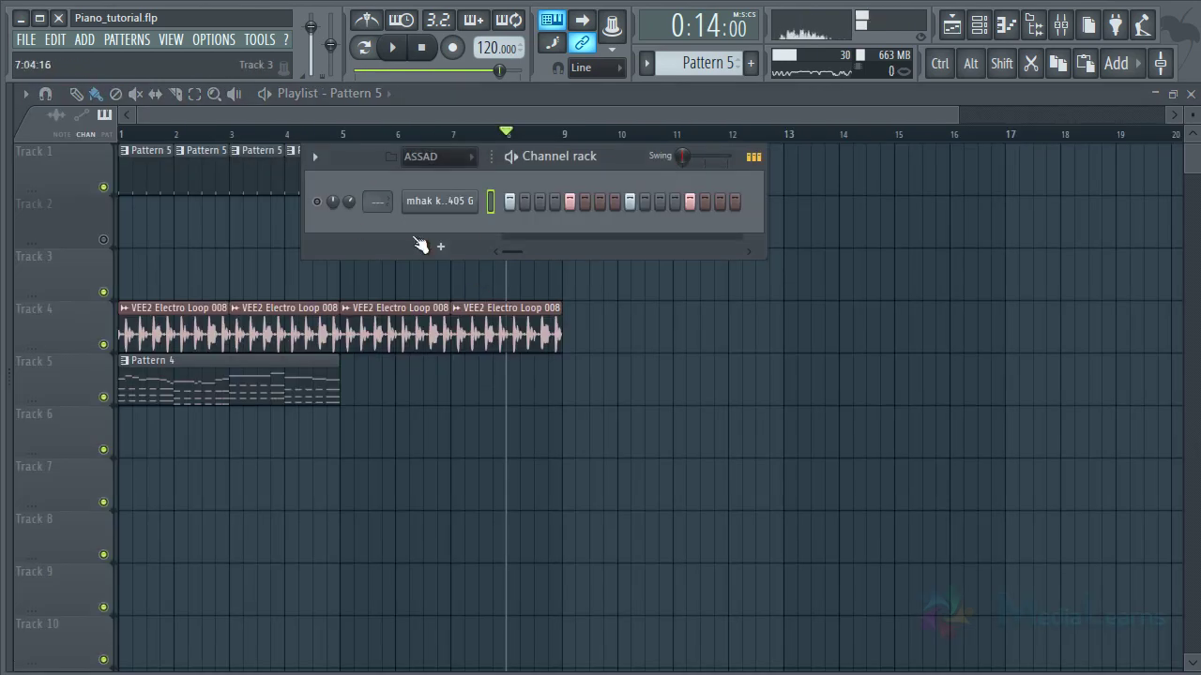
# Step: Solo the Pattern 5 drum channel, listen to it, and turn solo off so all channels are unmuted
pyautogui.rightClick(318, 202)
pyautogui.click(339, 213)
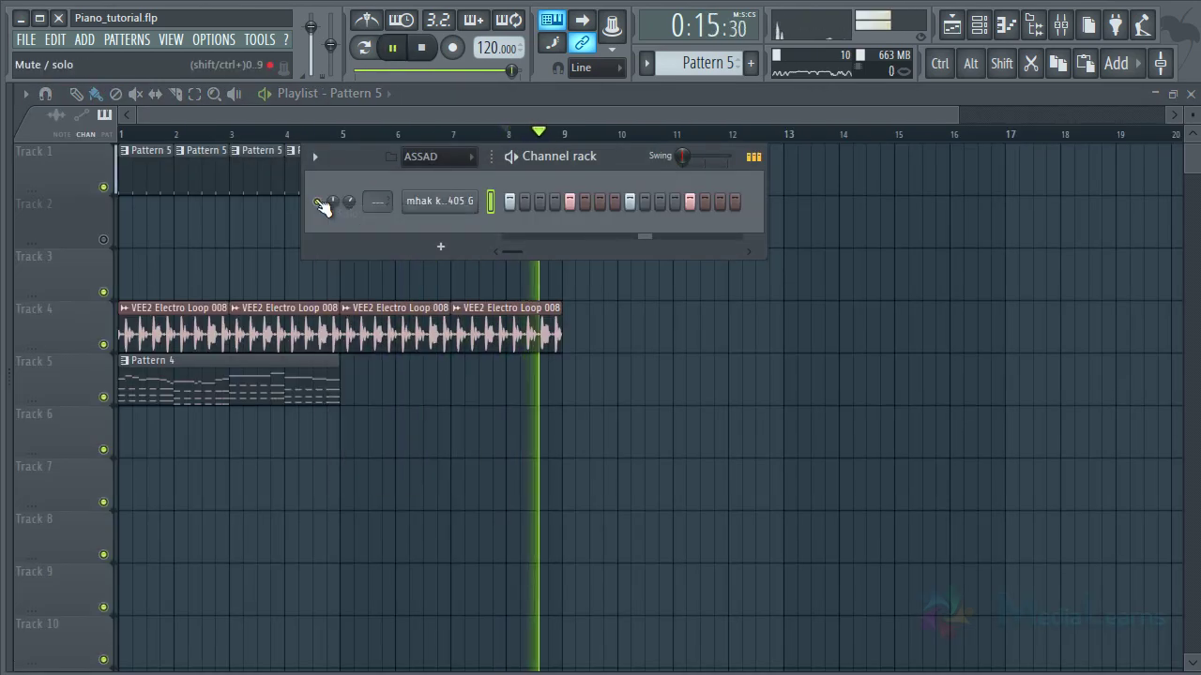
pyautogui.rightClick(318, 201)
pyautogui.click(339, 212)
pyautogui.press('space')
pyautogui.press('F6')
# Step: Save the project and delete the Piano chords in bars 5 to 8 of Pattern 4
pyautogui.doubleClick(317, 372)
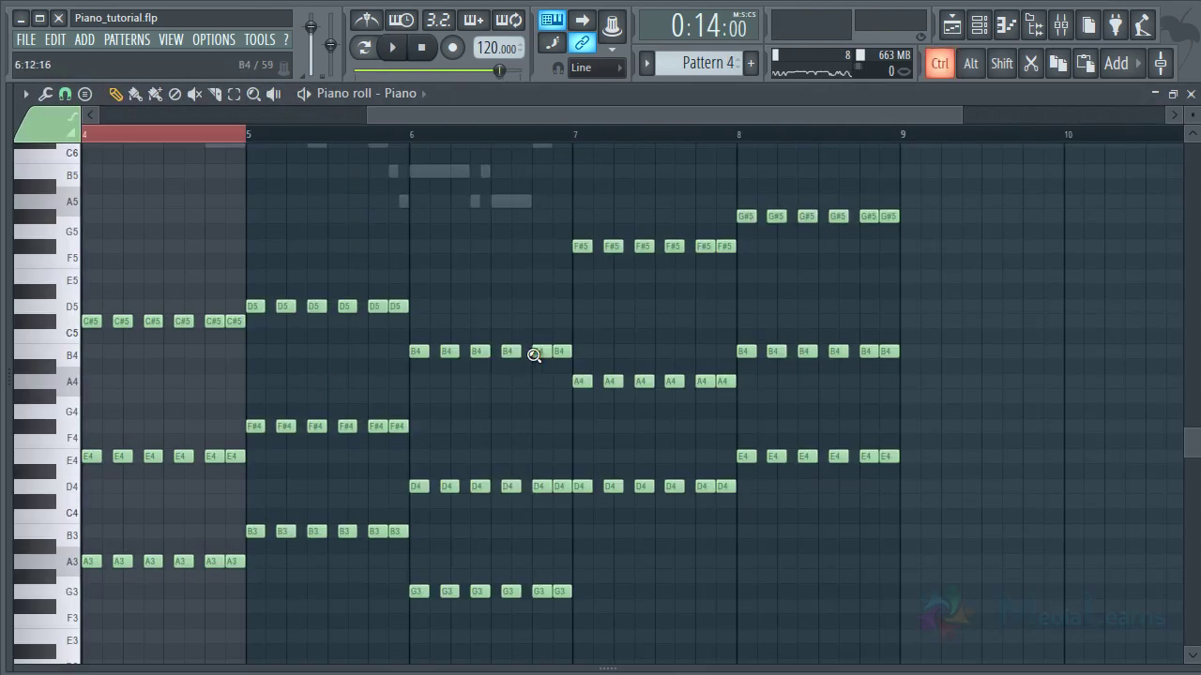
pyautogui.keyDown('ctrl'); pyautogui.rightClick(536, 353); pyautogui.keyUp('ctrl')
pyautogui.hotkey('ctrl', 's')
pyautogui.press('F7')
pyautogui.click(516, 212)
pyautogui.keyDown('ctrl'); pyautogui.rightClick(543, 223); pyautogui.keyUp('ctrl')
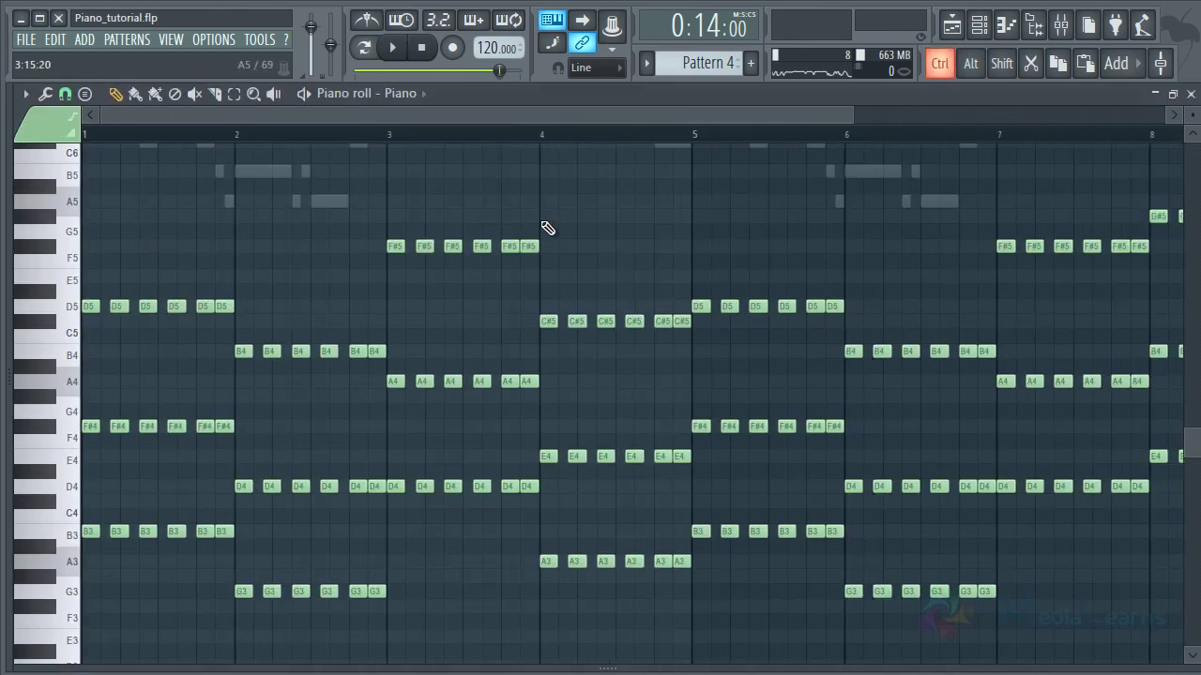
pyautogui.moveTo(1117, 166); pyautogui.dragTo(612, 612)
# Step: Delete the LEAD melody notes after bar 4 so the lead matches the four-bar Piano part
pyautogui.press('F7')
pyautogui.click(600, 264)
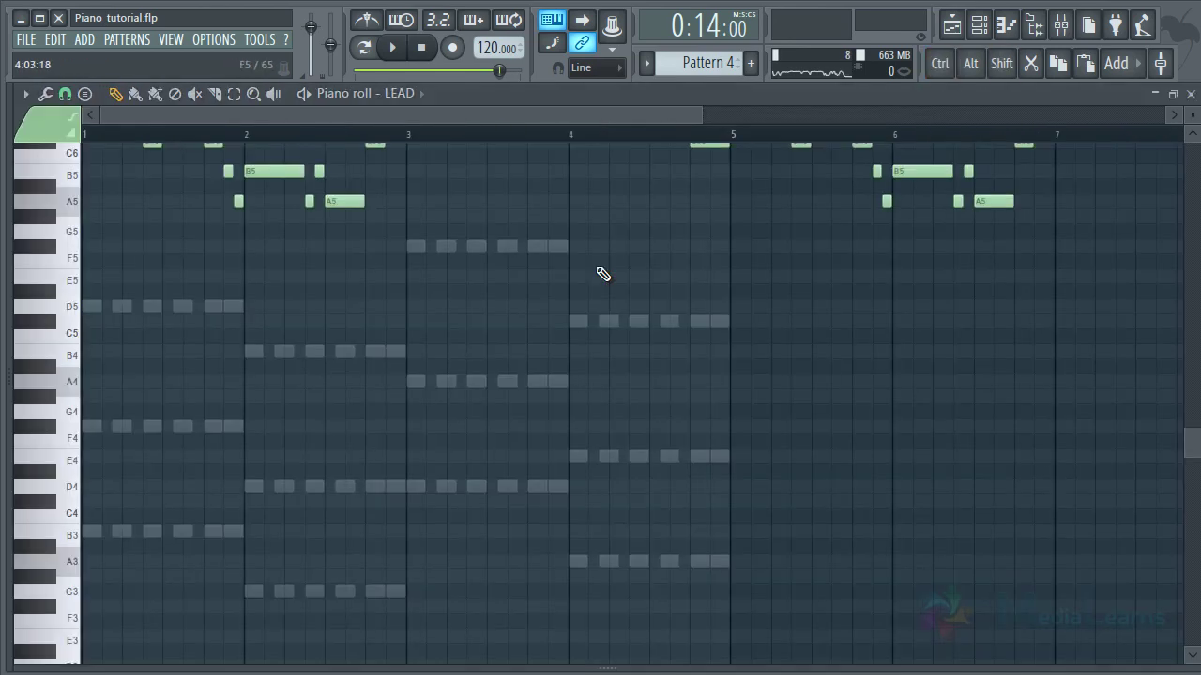
pyautogui.keyDown('ctrl'); pyautogui.rightClick(873, 438); pyautogui.keyUp('ctrl')
pyautogui.moveTo(1170, 192); pyautogui.dragTo(613, 632)
pyautogui.press('F7')
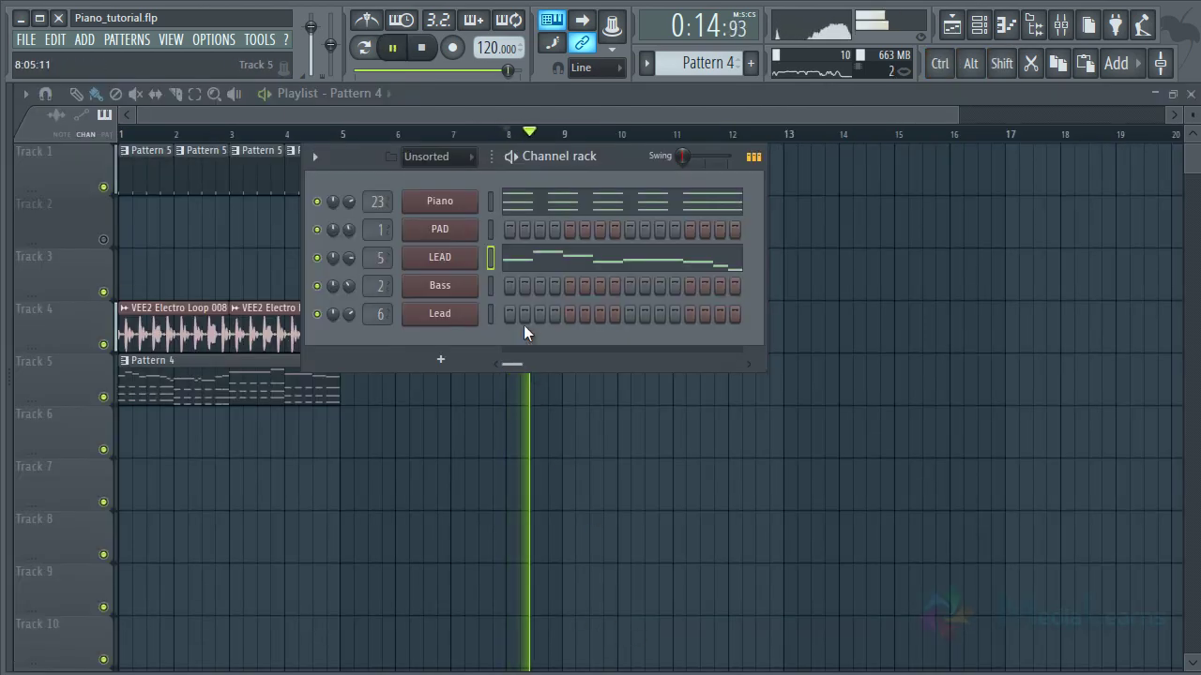
# Step: Copy the four-bar Piano chords into the Bass channel and solo the Bass
pyautogui.click(489, 201)
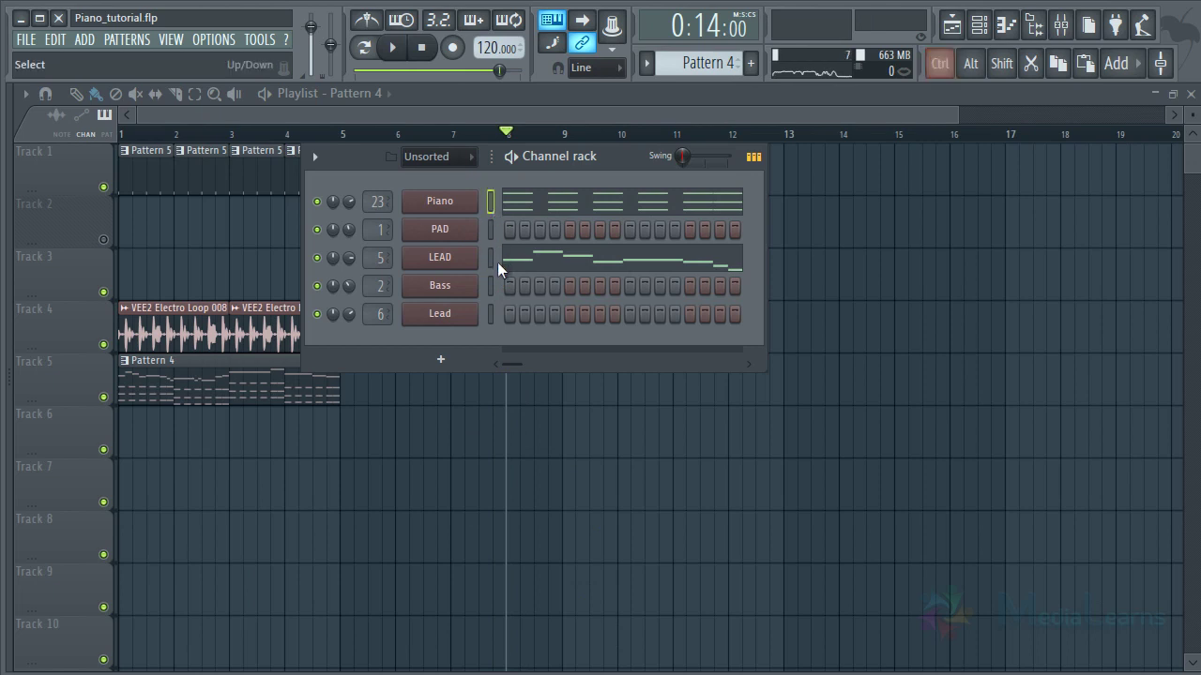
pyautogui.rightClick(318, 286)
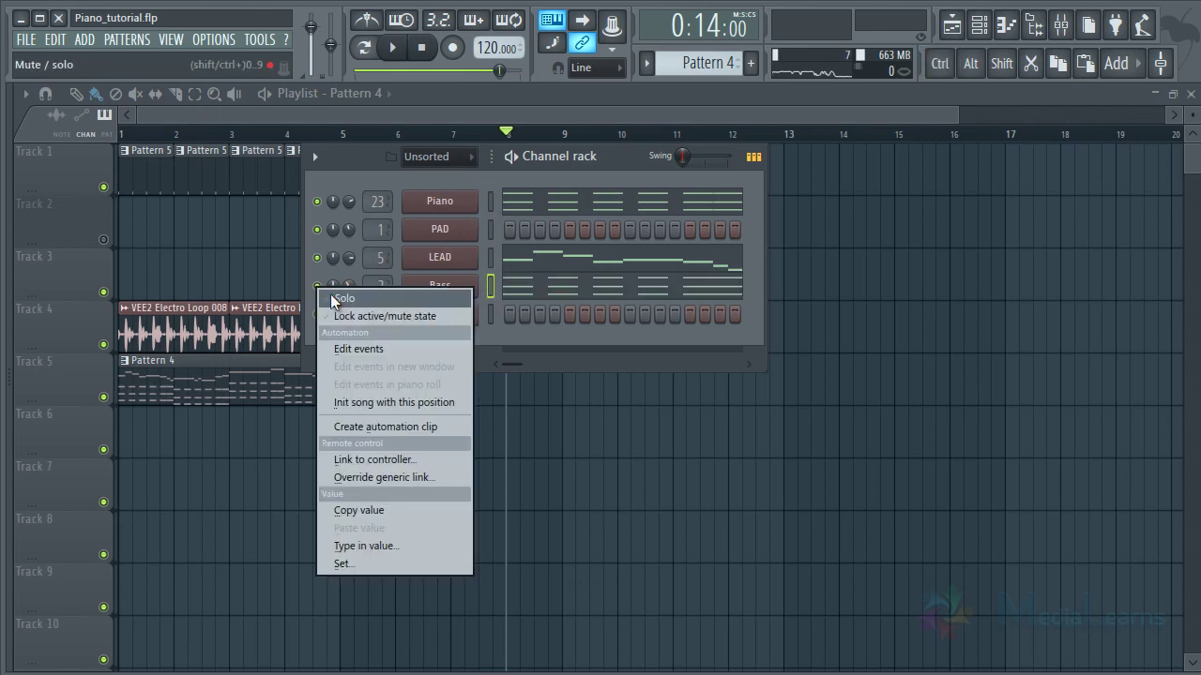
pyautogui.click(331, 294)
pyautogui.press('space')
pyautogui.click(530, 289)
pyautogui.press('space')
pyautogui.press('F7')
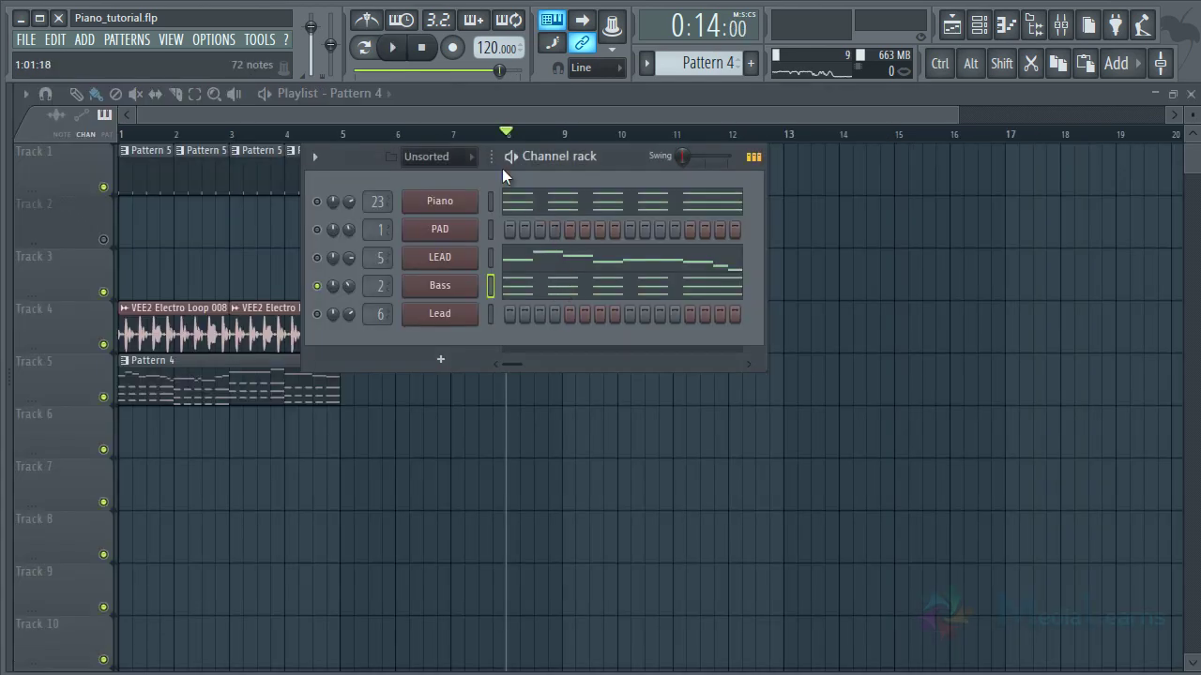
# Step: Reduce the Bass chords to their lowest notes, B3, G3, D4 and A3, and play the bass line in pattern mode
pyautogui.click(532, 278)
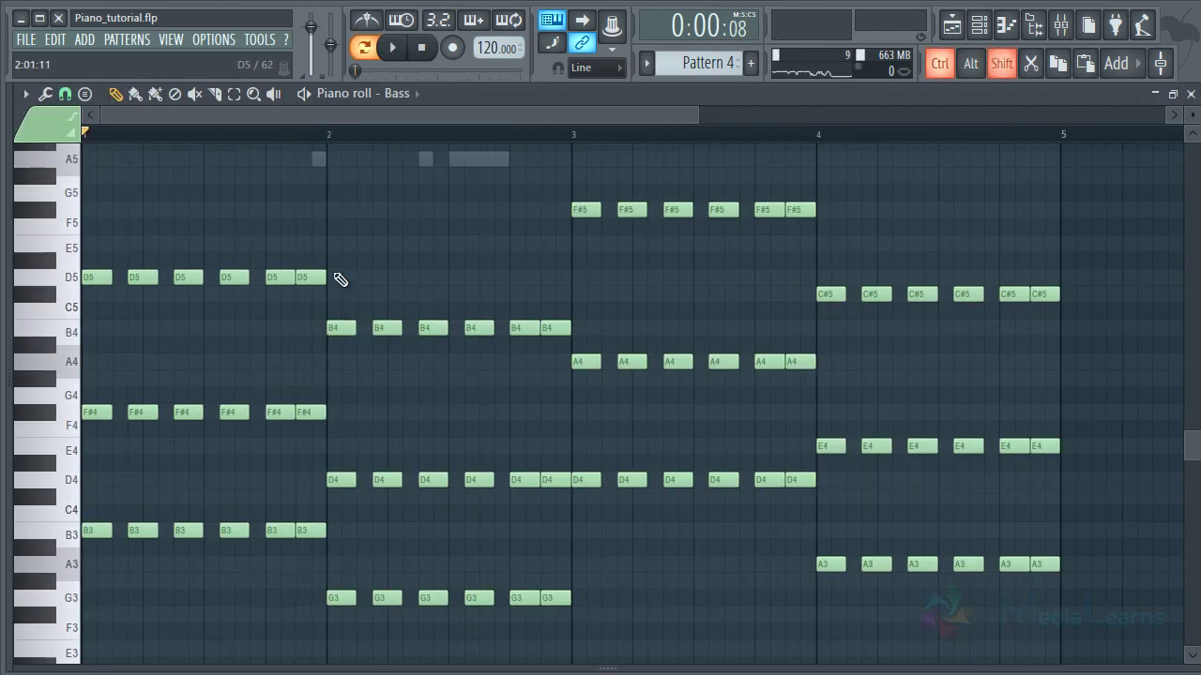
pyautogui.moveTo(330, 255); pyautogui.dragTo(88, 447)
pyautogui.moveTo(326, 288); pyautogui.dragTo(554, 510)
pyautogui.moveTo(530, 169); pyautogui.dragTo(902, 404)
pyautogui.moveTo(1123, 253); pyautogui.dragTo(812, 468)
pyautogui.hotkey('alt', 'm')
pyautogui.press('space')
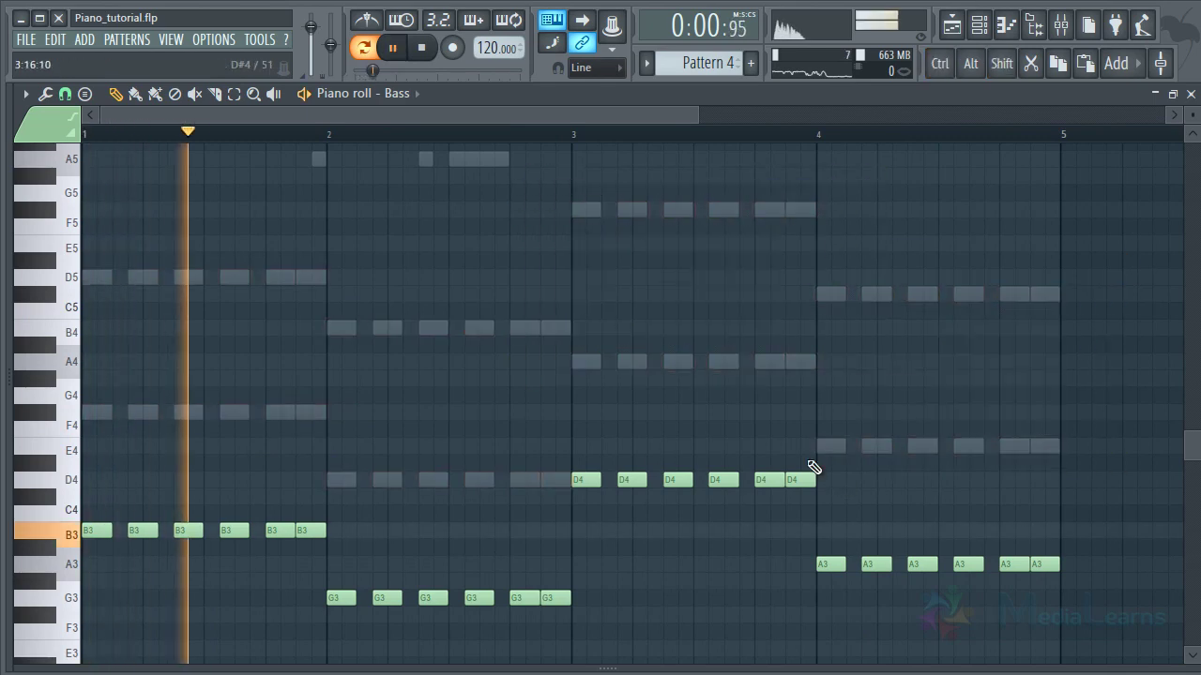
# Step: Save the project and adjust the Bass channel's volume to about 59% while the bass line plays
pyautogui.scroll(1, 545, 367)
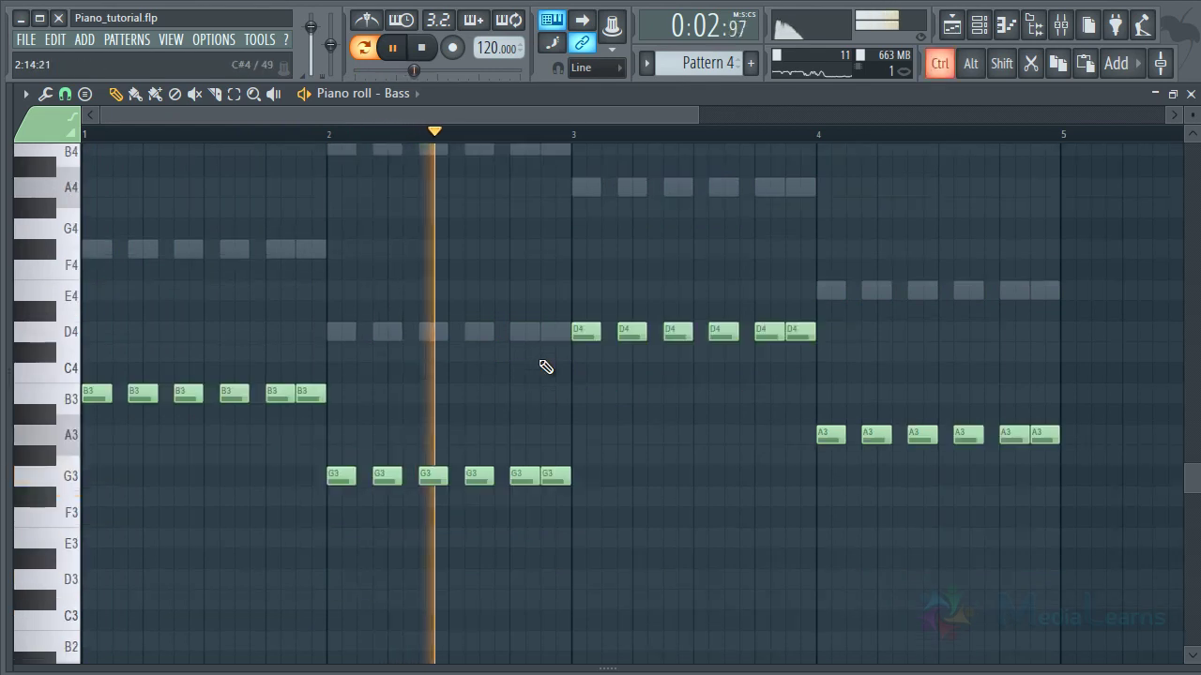
pyautogui.hotkey('ctrl', 's')
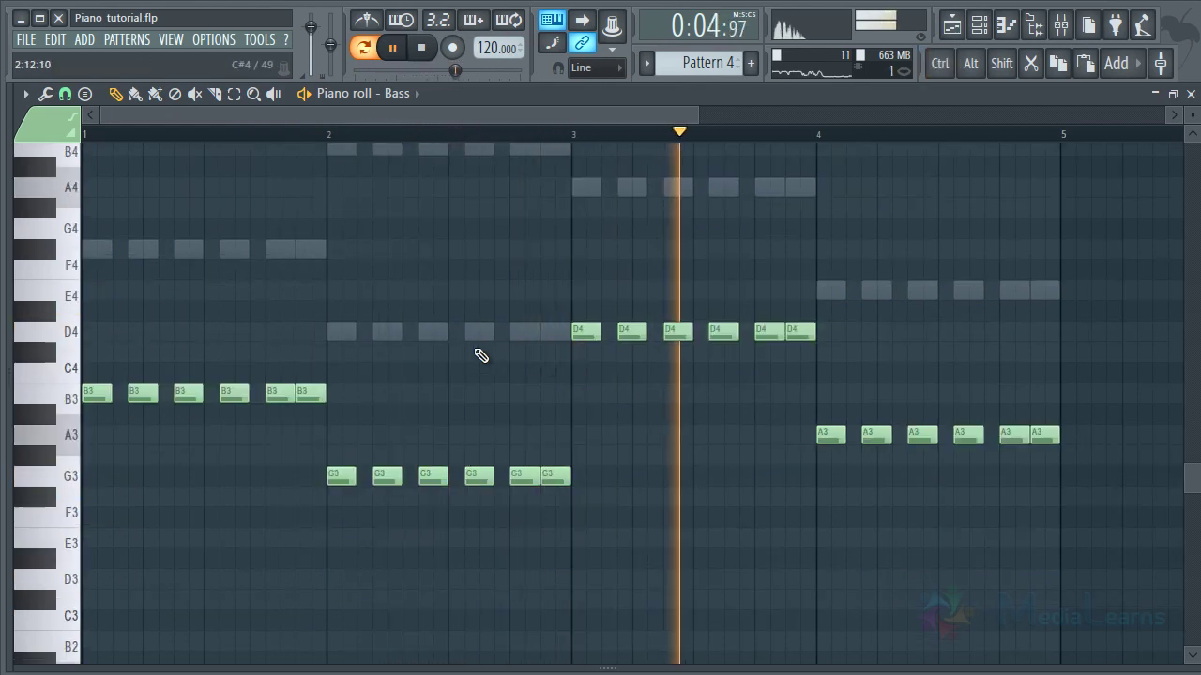
pyautogui.press('Escape')
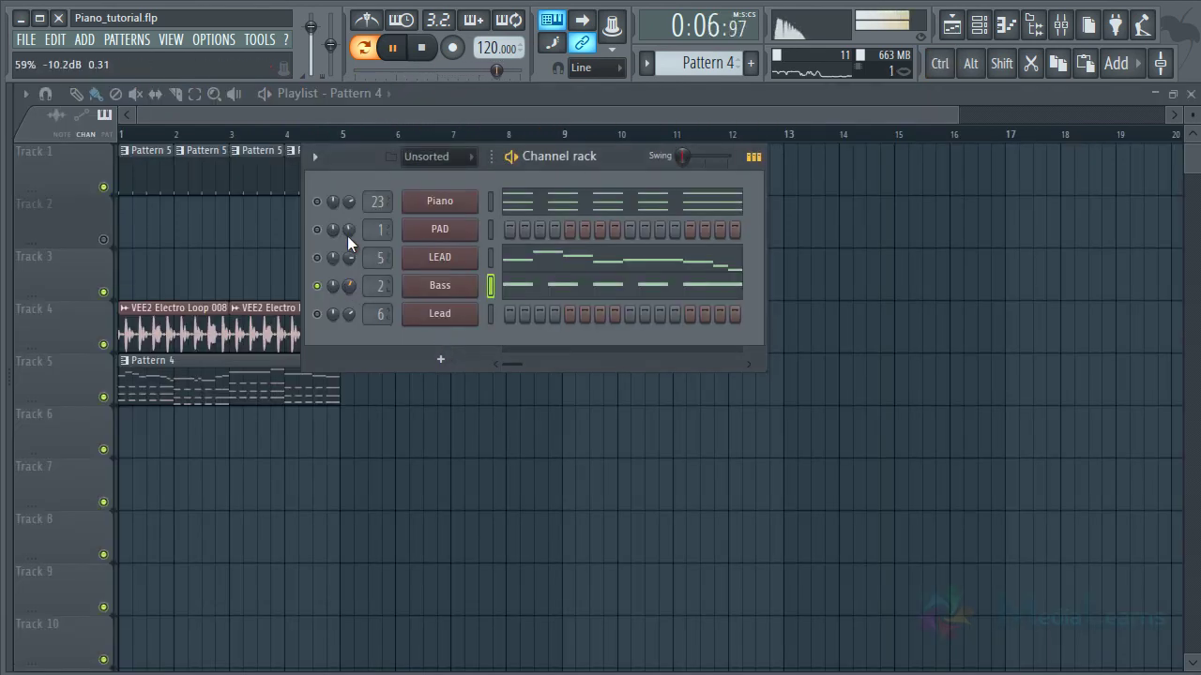
pyautogui.press('space')
# Step: Toggle solo on the LEAD channel to unmute all channels, and play the arrangement in song mode from bar 1
pyautogui.rightClick(321, 261)
pyautogui.click(326, 266)
pyautogui.rightClick(322, 262)
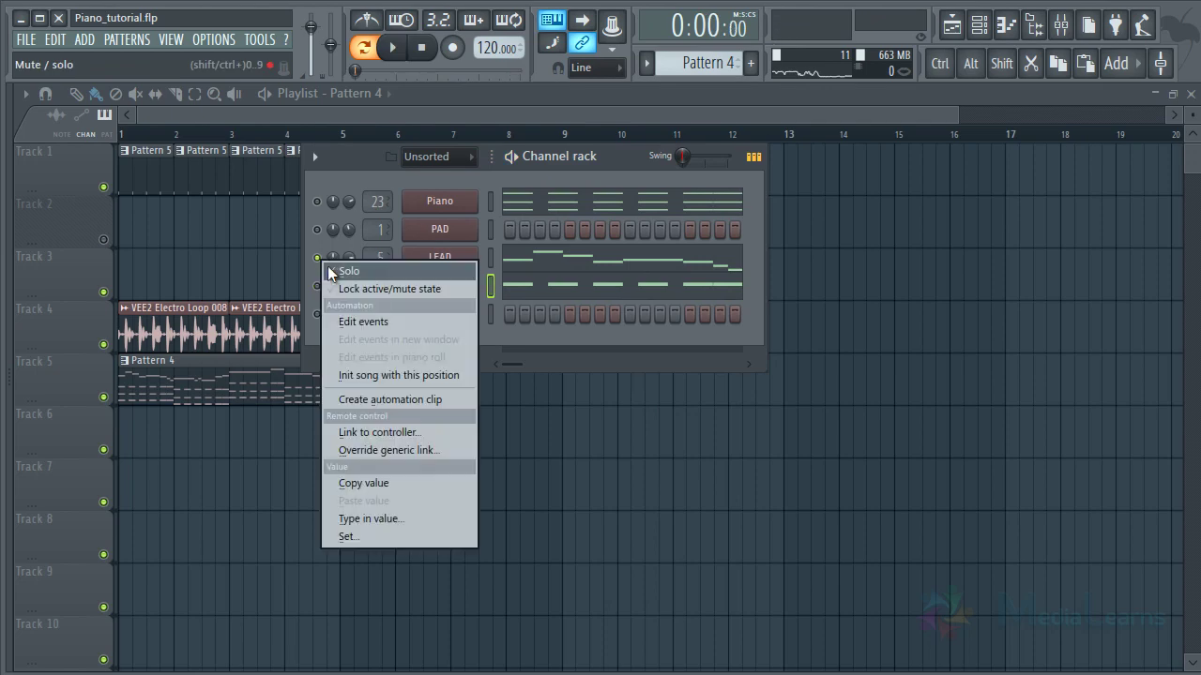
pyautogui.click(326, 266)
pyautogui.press('space')
pyautogui.press('space')
pyautogui.click(128, 136)
pyautogui.press('space')
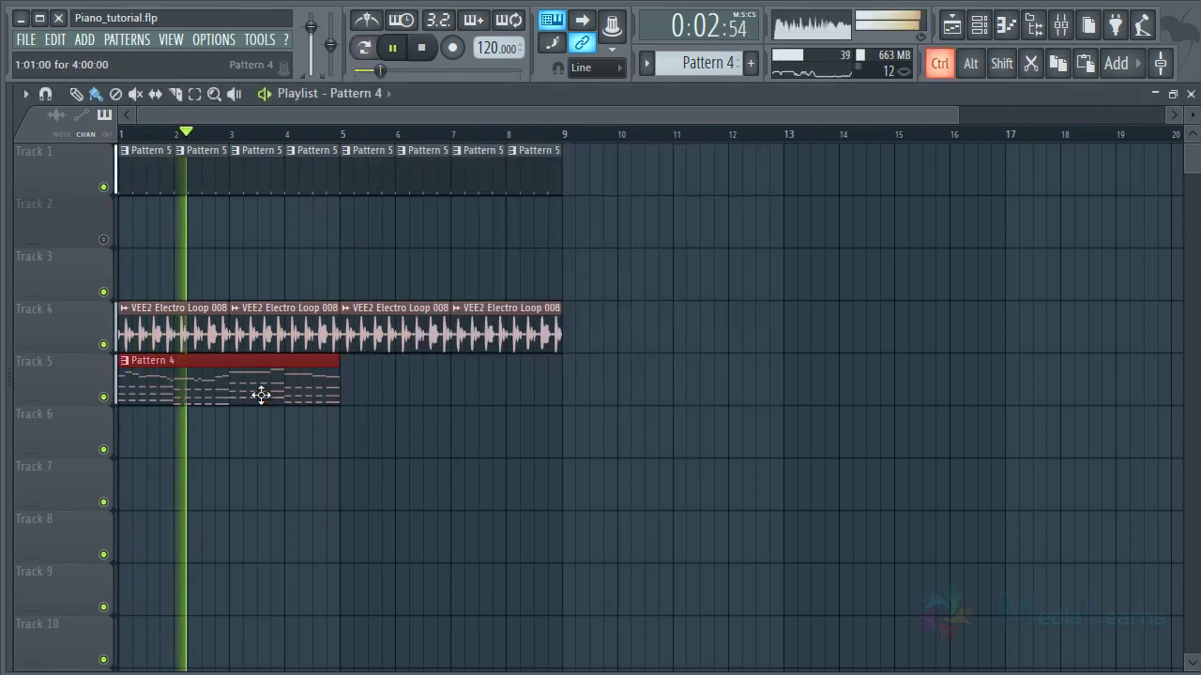
# Step: Duplicate the four-bar Pattern 4 clip on Track 5 to bar 5 and save the project
pyautogui.moveTo(260, 394); pyautogui.dragTo(485, 394)
pyautogui.keyDown('ctrl'); pyautogui.click(531, 496); pyautogui.keyUp('ctrl')
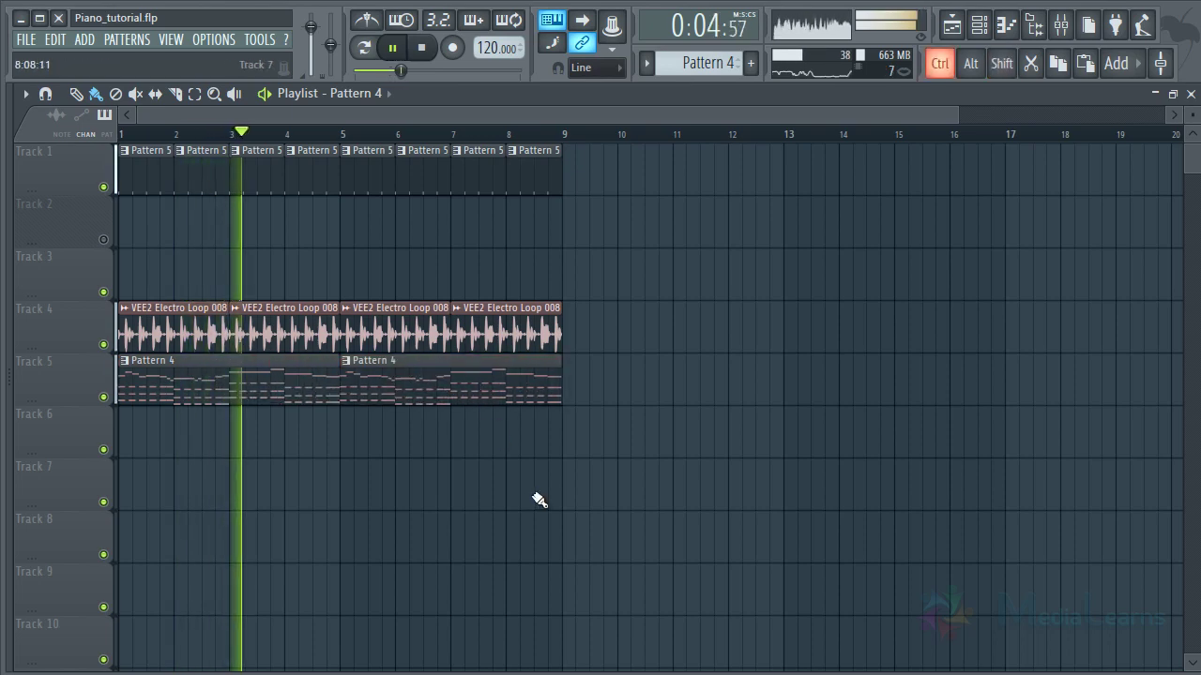
pyautogui.hotkey('ctrl', 's')
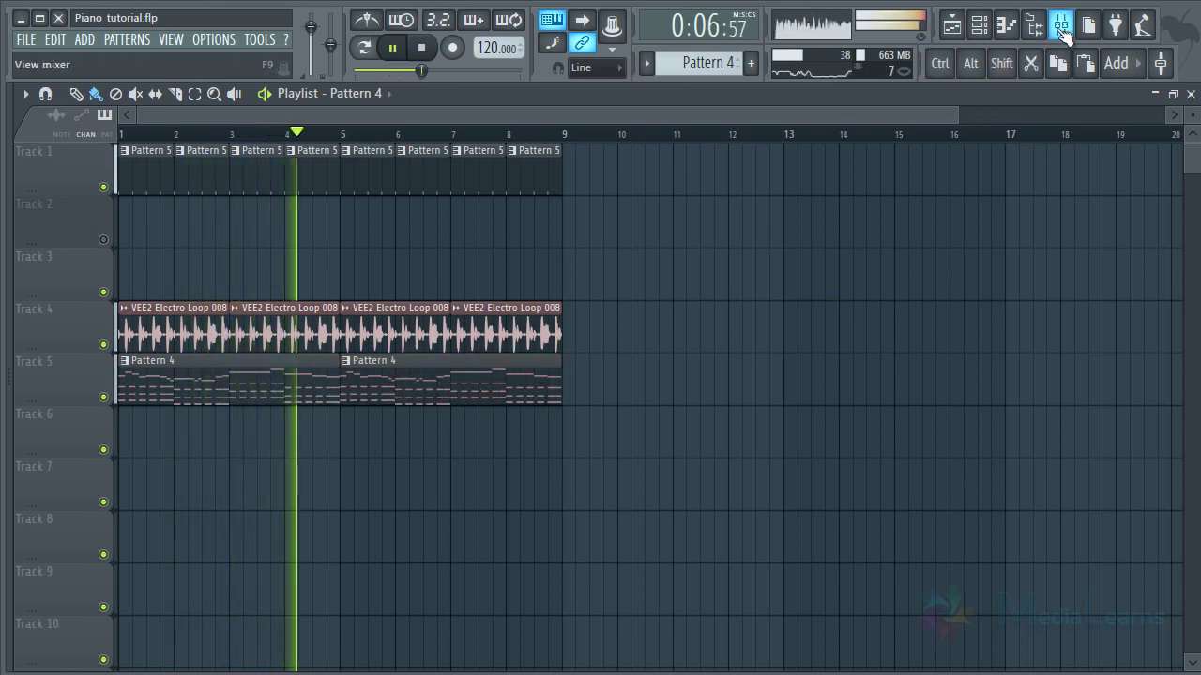
# Step: Switch the Kickstart effect on mixer Insert 5 to the second curve in its lower preset row and set its mix to 88%
pyautogui.press('F9')
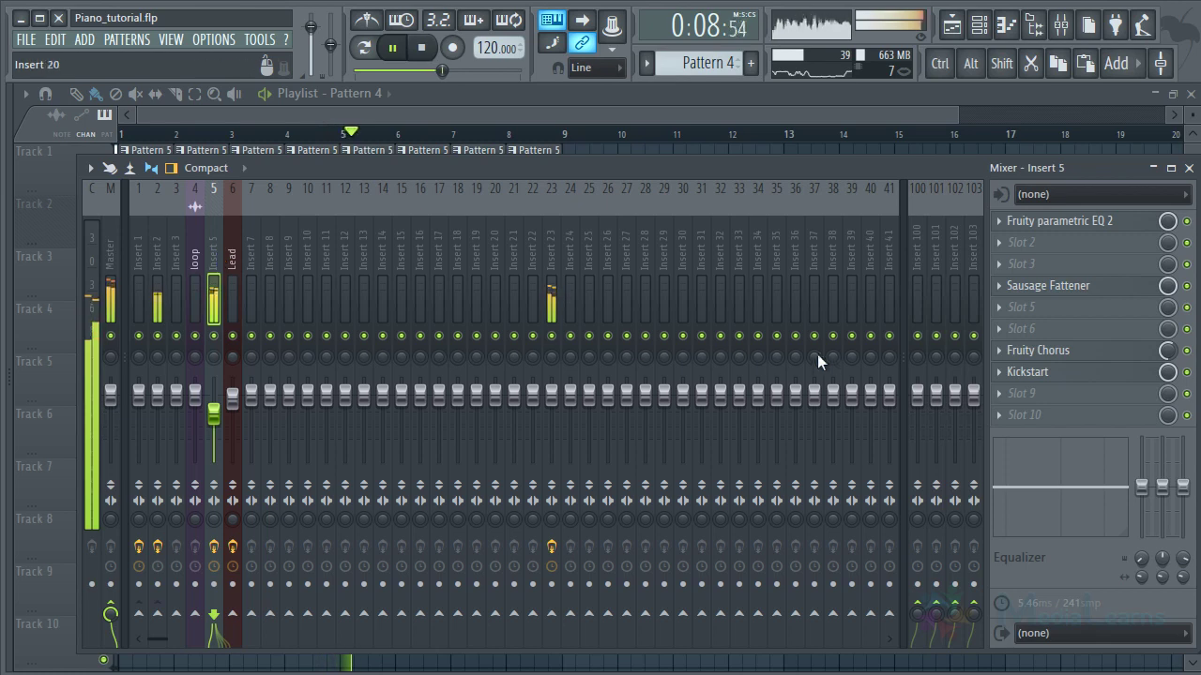
pyautogui.click(1077, 374)
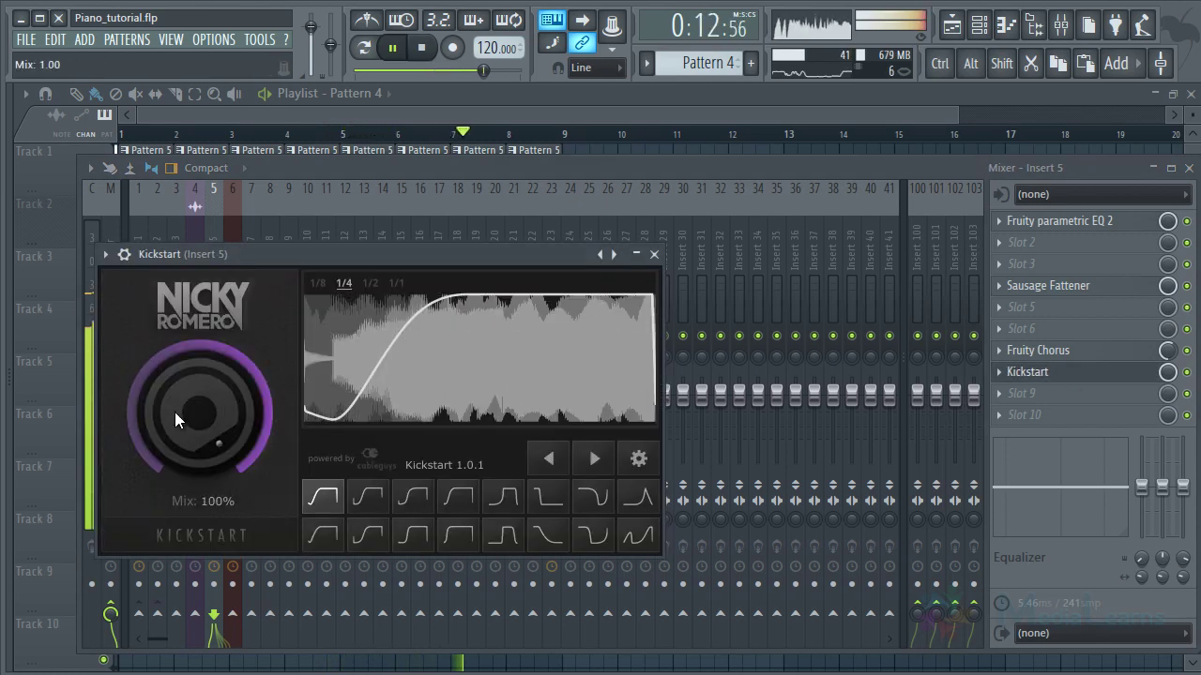
pyautogui.click(365, 533)
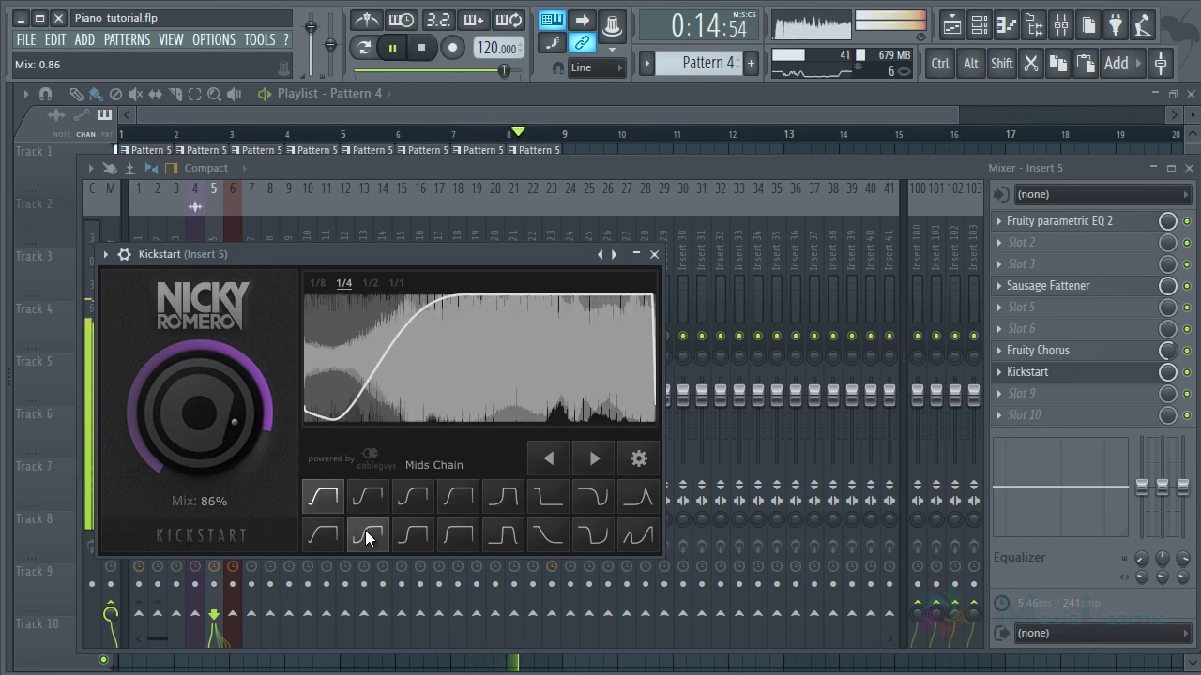
pyautogui.moveTo(208, 441); pyautogui.dragTo(207, 424)
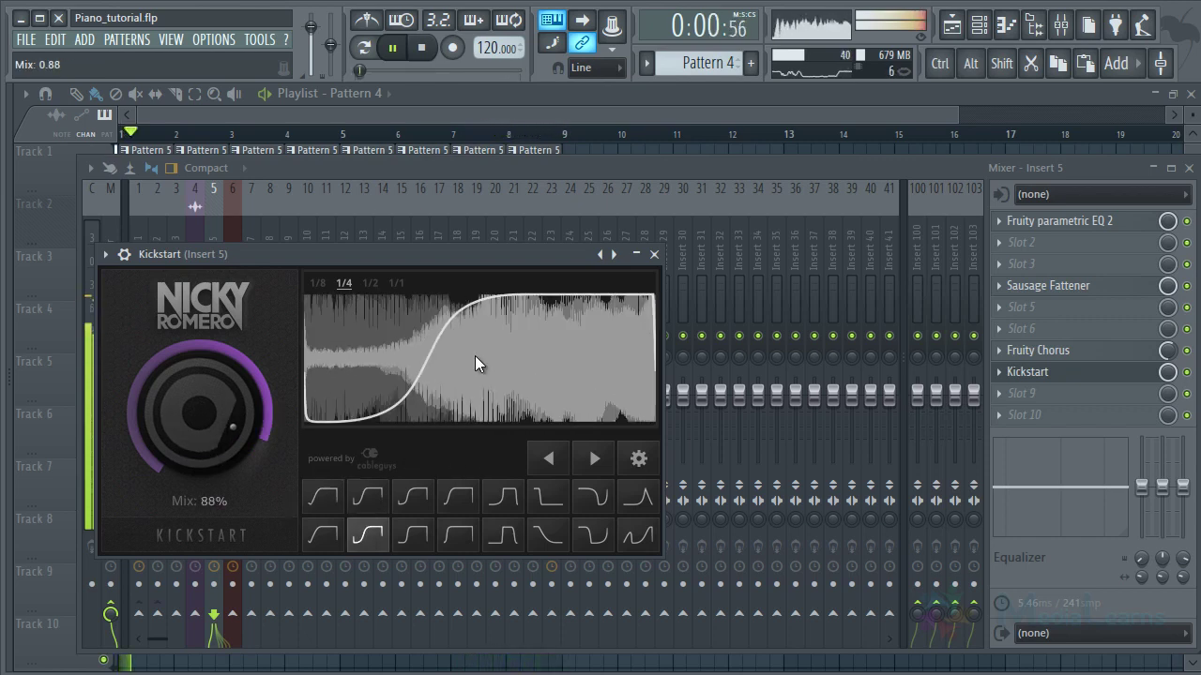
pyautogui.click(654, 255)
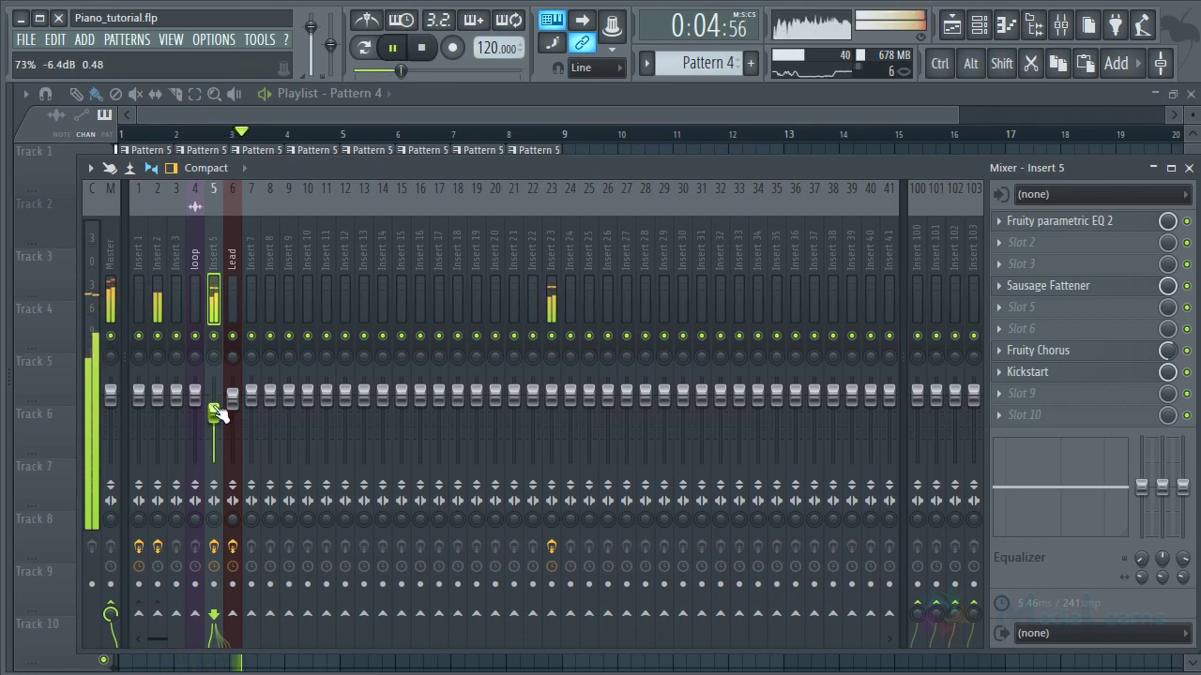
pyautogui.press('F9')
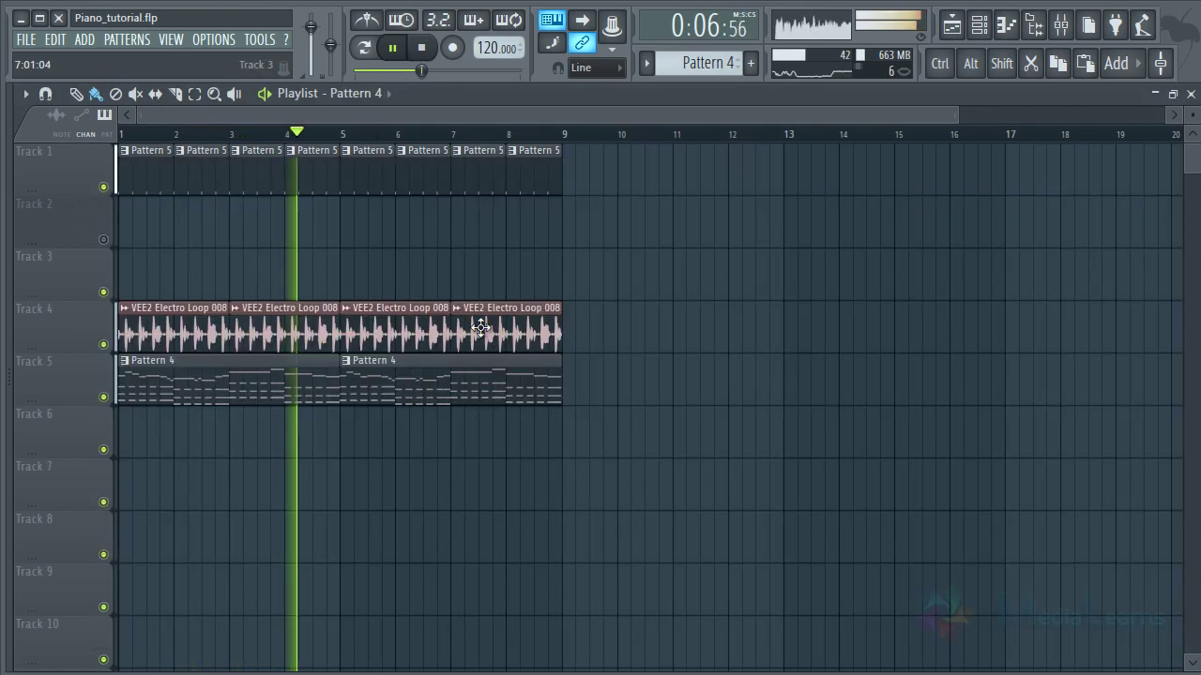
# Step: Load Fruity Chorus into effect slot 5 of mixer Insert 5, replacing the mistakenly chosen Fruity Flangus
pyautogui.press('F6')
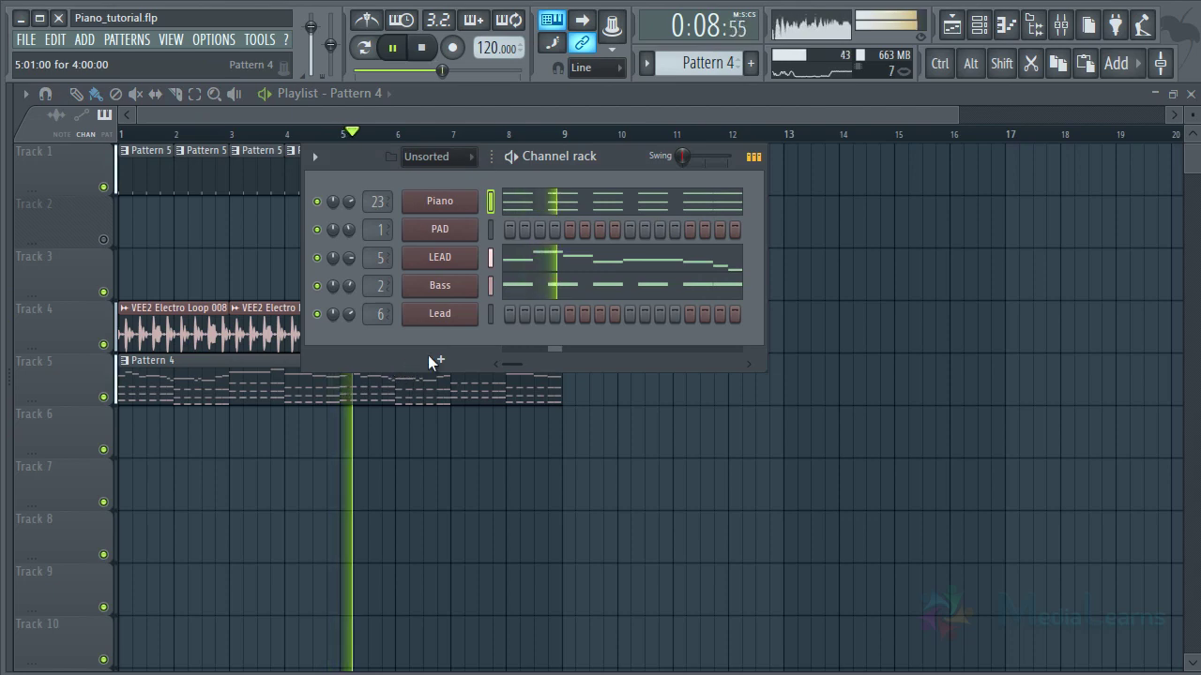
pyautogui.click(1052, 32)
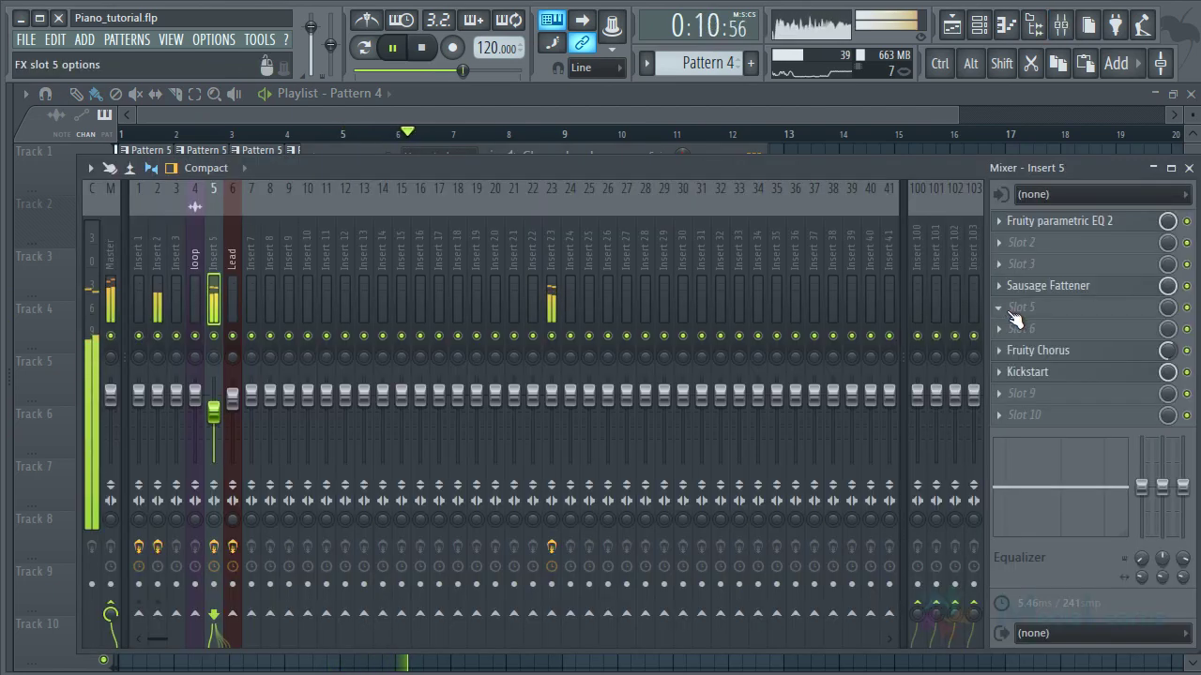
pyautogui.click(1007, 309)
pyautogui.click(1040, 131)
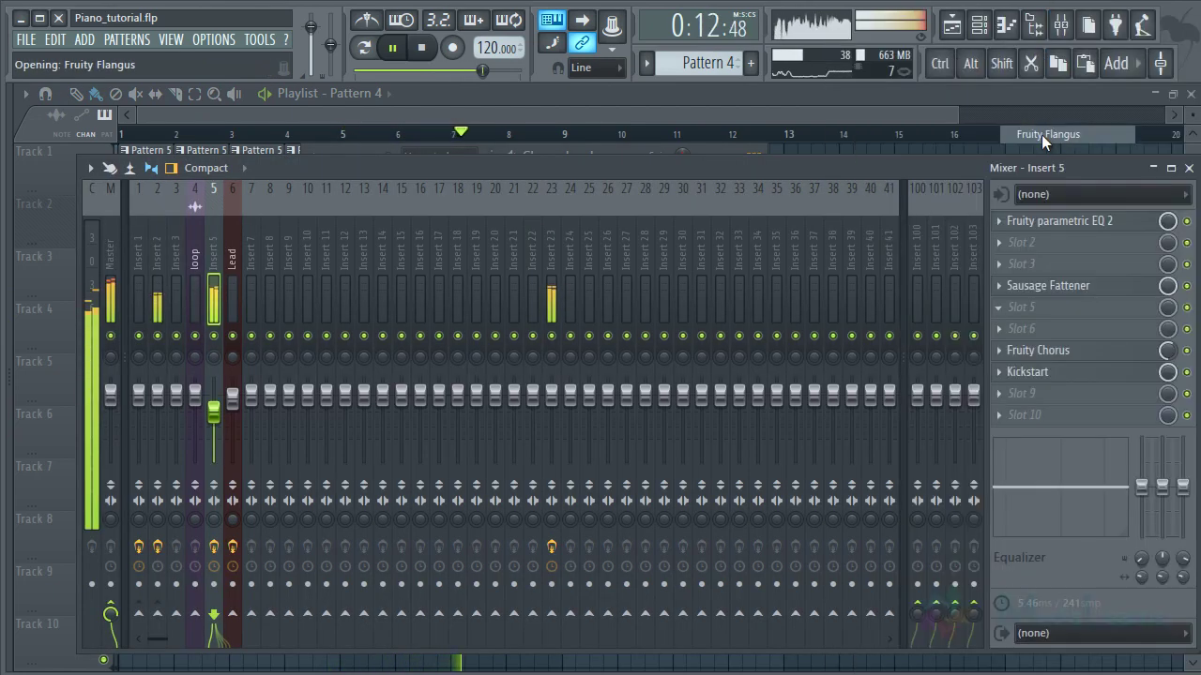
pyautogui.click(1010, 307)
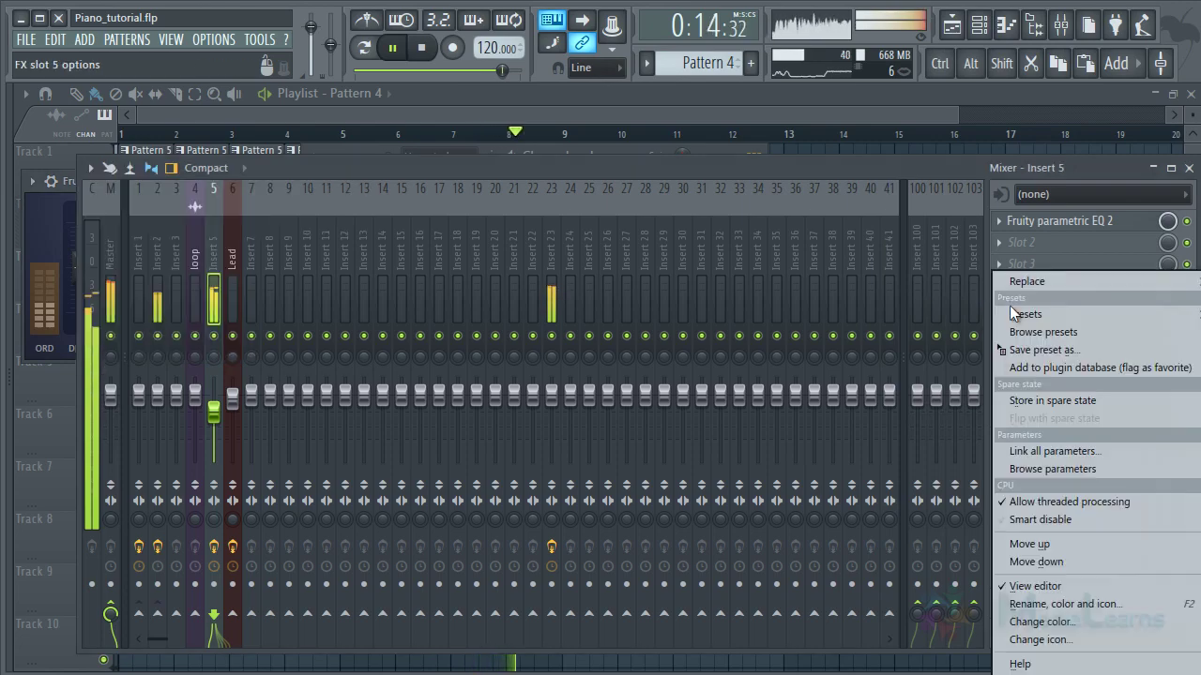
pyautogui.click(1032, 280)
pyautogui.click(1066, 101)
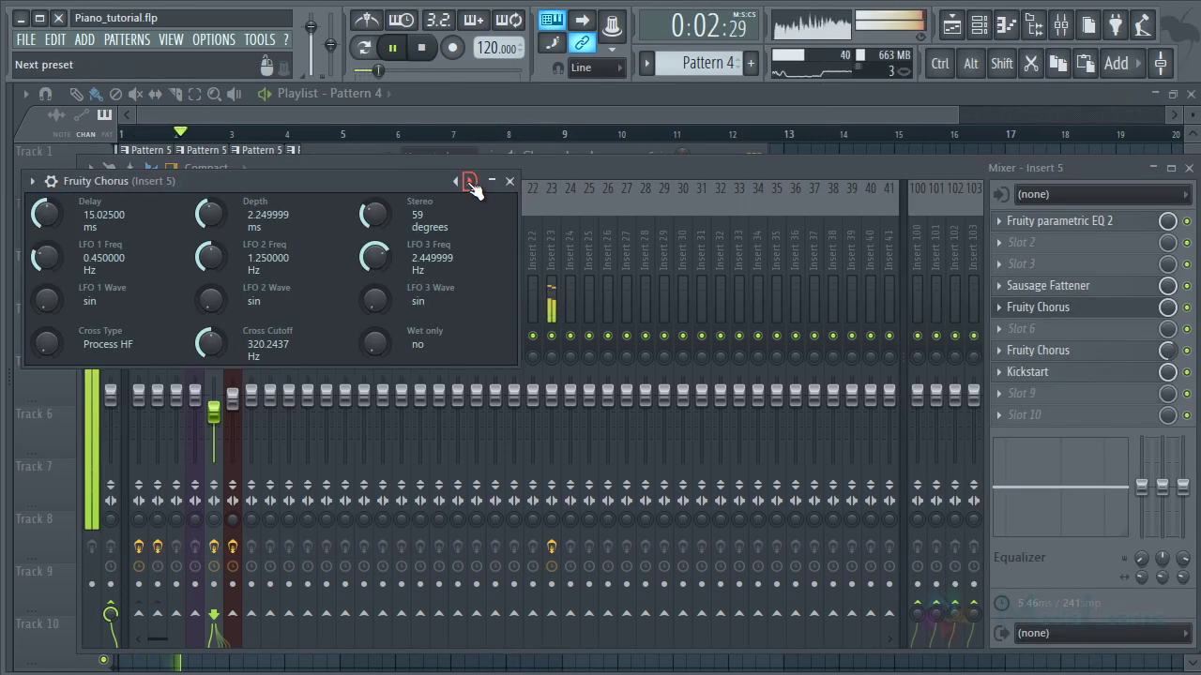
pyautogui.click(511, 181)
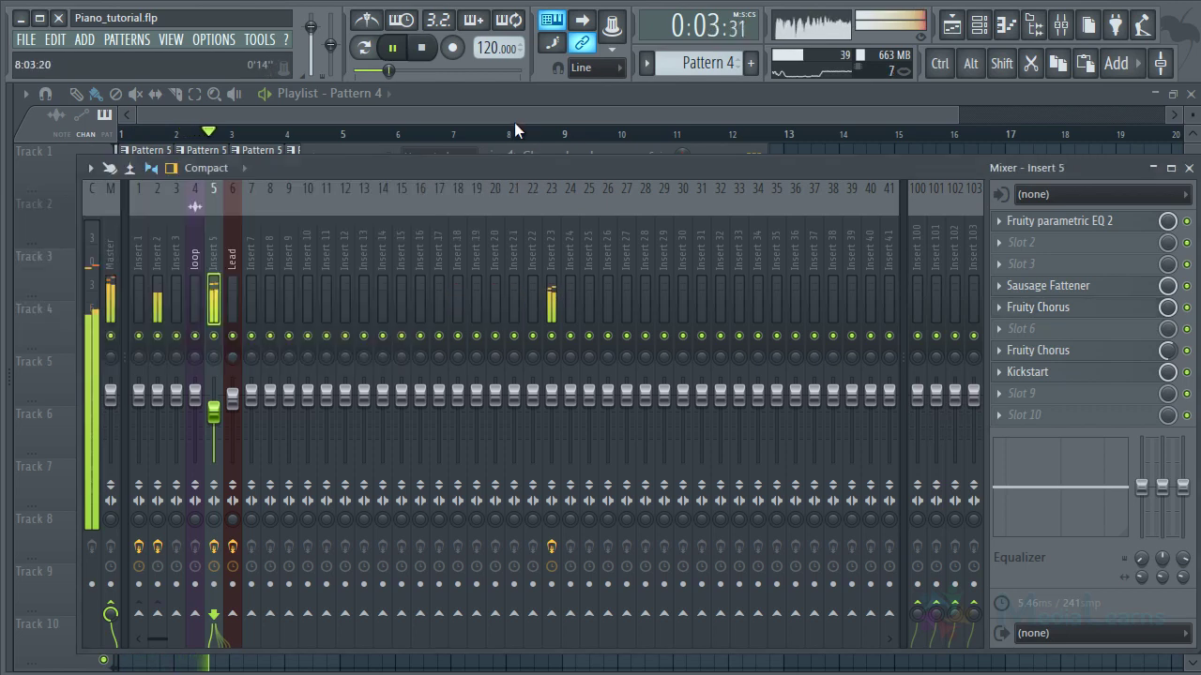
# Step: Set the slot 5 chorus to about 2.95 ms depth, 11.51 ms delay, LFO frequencies 0.65, 2.02 and 2.26 Hz, and 72 degrees stereo
pyautogui.click(1039, 308)
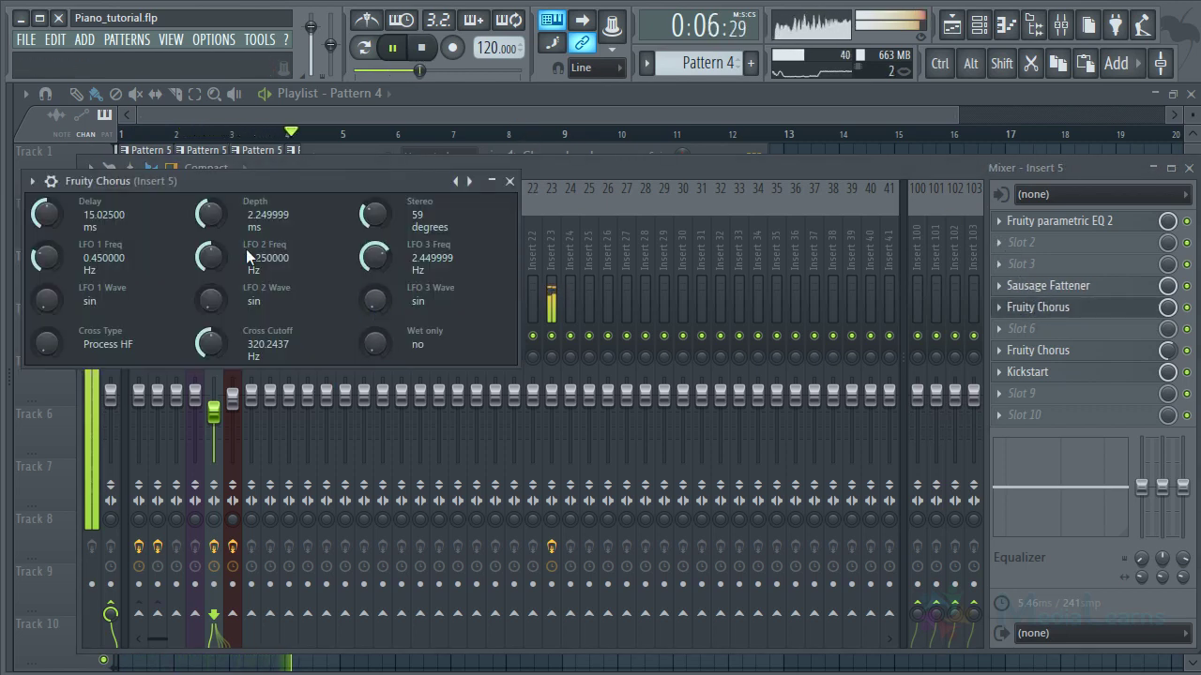
pyautogui.moveTo(209, 164); pyautogui.dragTo(209, 158)
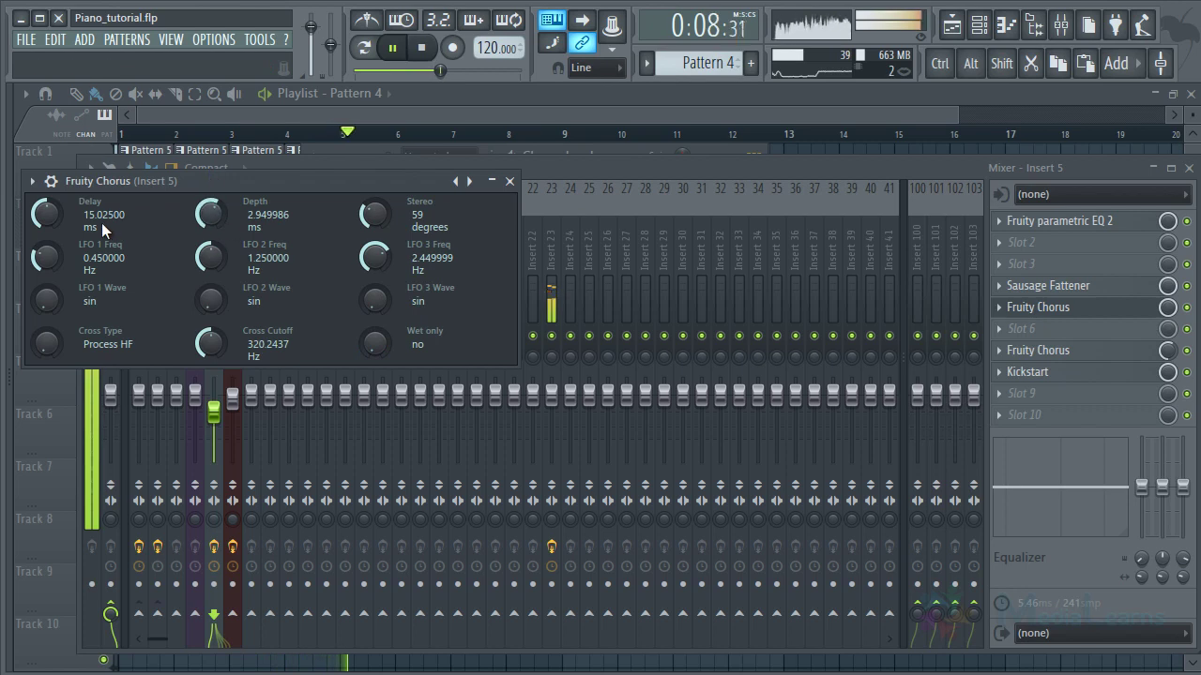
pyautogui.moveTo(45, 215)
pyautogui.mouseDown()
pyautogui.moveTo(60, 257)
pyautogui.moveTo(47, 234)
pyautogui.mouseUp()
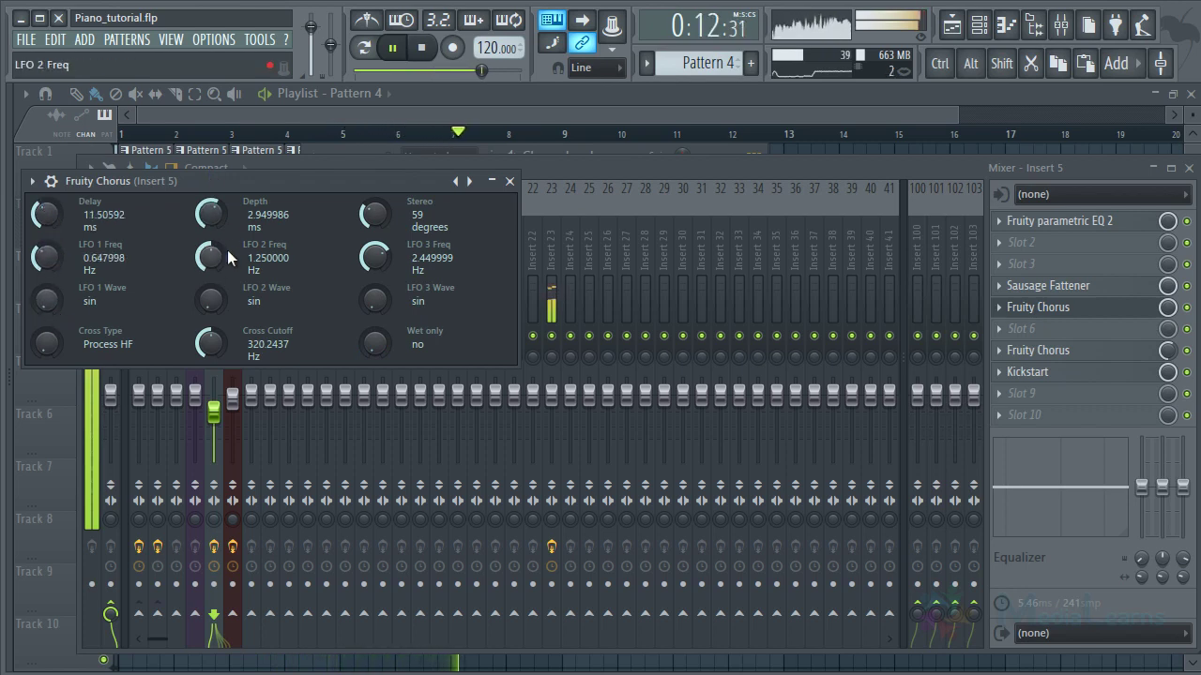
pyautogui.moveTo(218, 252); pyautogui.dragTo(217, 229)
pyautogui.moveTo(381, 258); pyautogui.dragTo(381, 265)
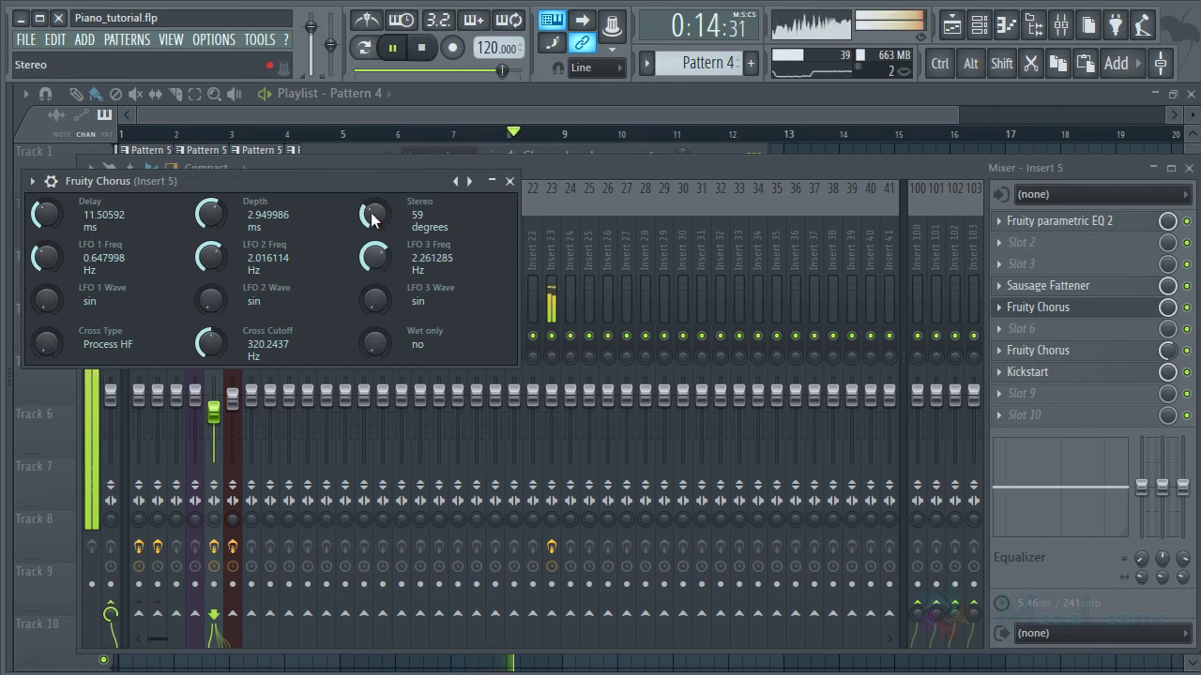
pyautogui.moveTo(366, 210); pyautogui.dragTo(365, 285)
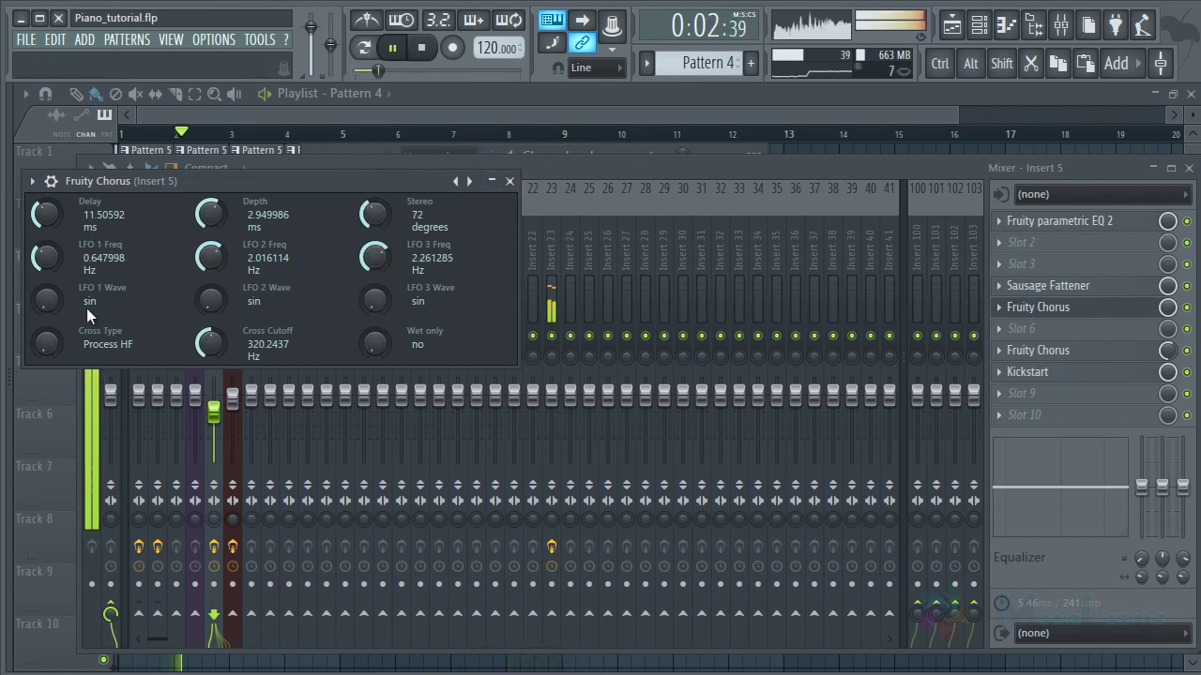
# Step: Raise the slot 5 chorus's cross cutoff to about 816 Hz and try wet-only output before turning it back off
pyautogui.moveTo(43, 338); pyautogui.dragTo(37, 272)
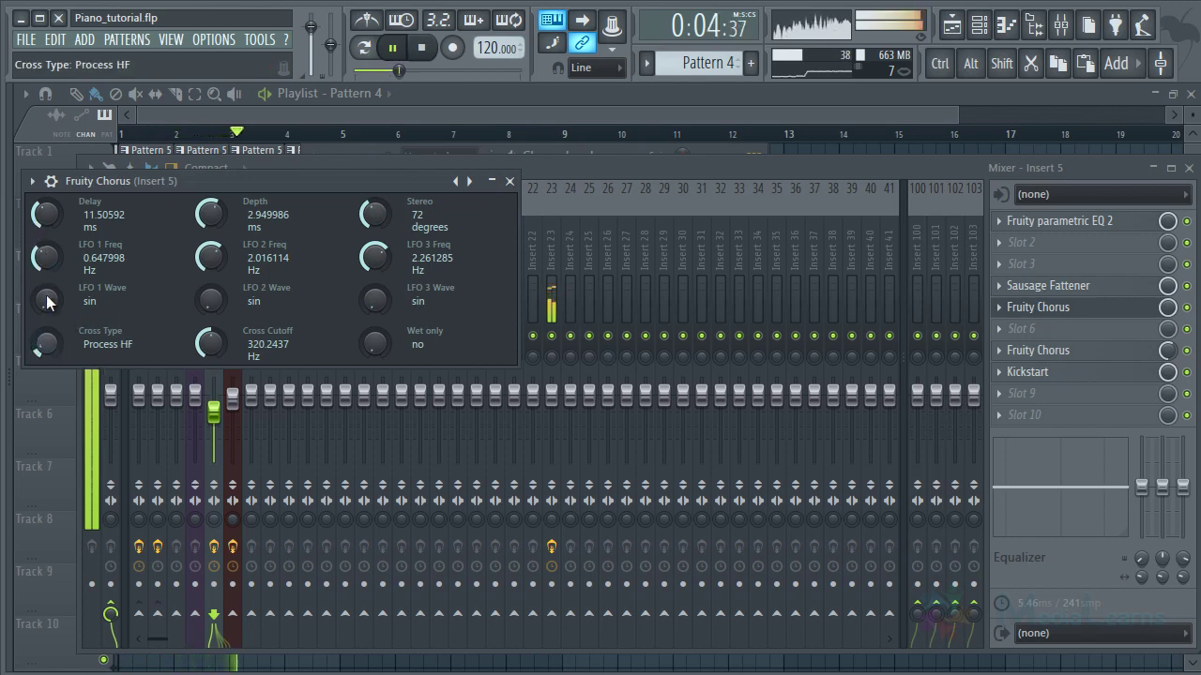
pyautogui.moveTo(218, 357); pyautogui.dragTo(209, 296)
pyautogui.moveTo(374, 246); pyautogui.dragTo(375, 178)
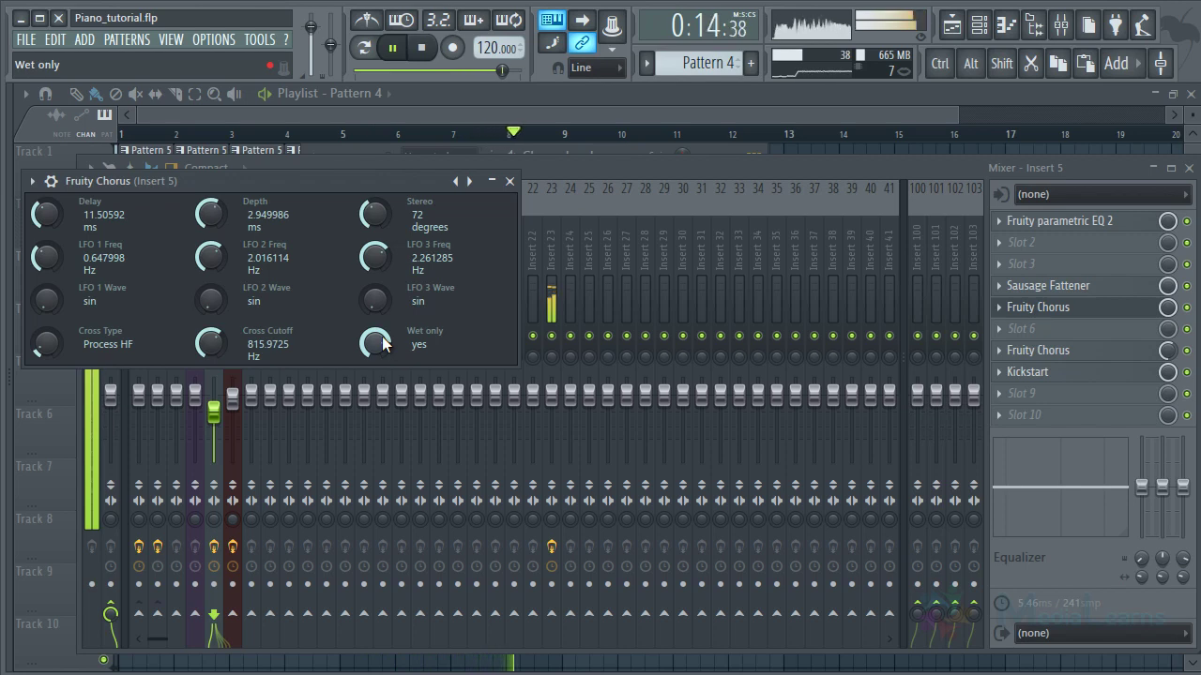
pyautogui.moveTo(382, 342); pyautogui.dragTo(383, 422)
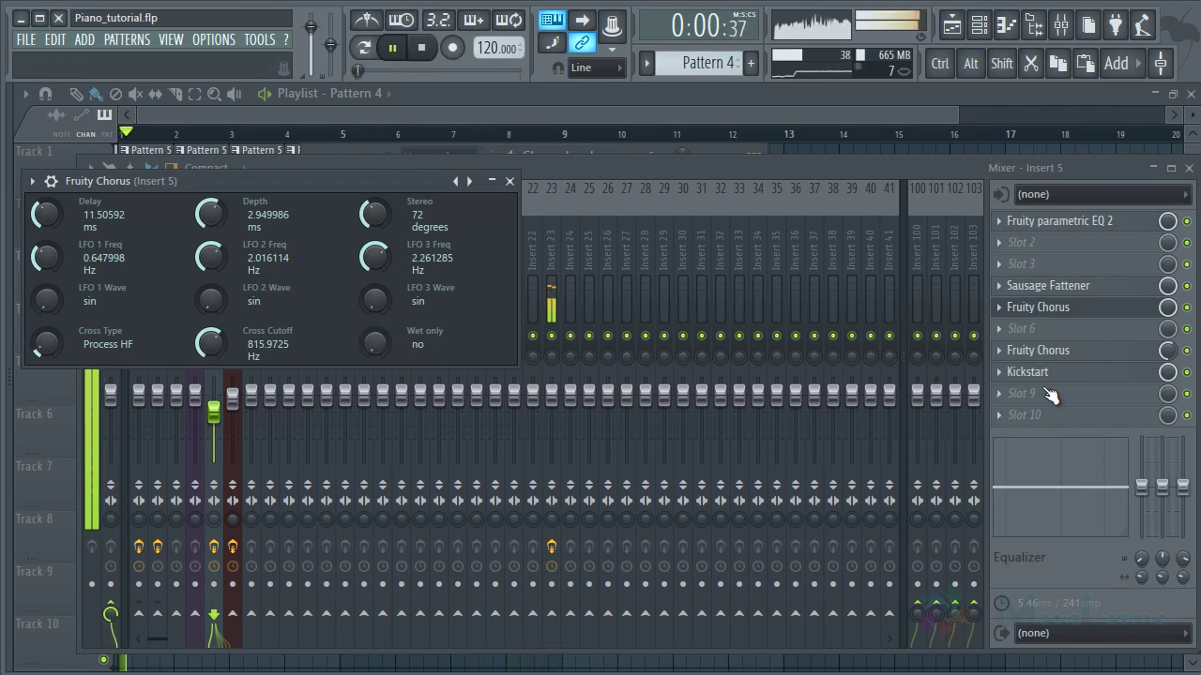
pyautogui.click(511, 181)
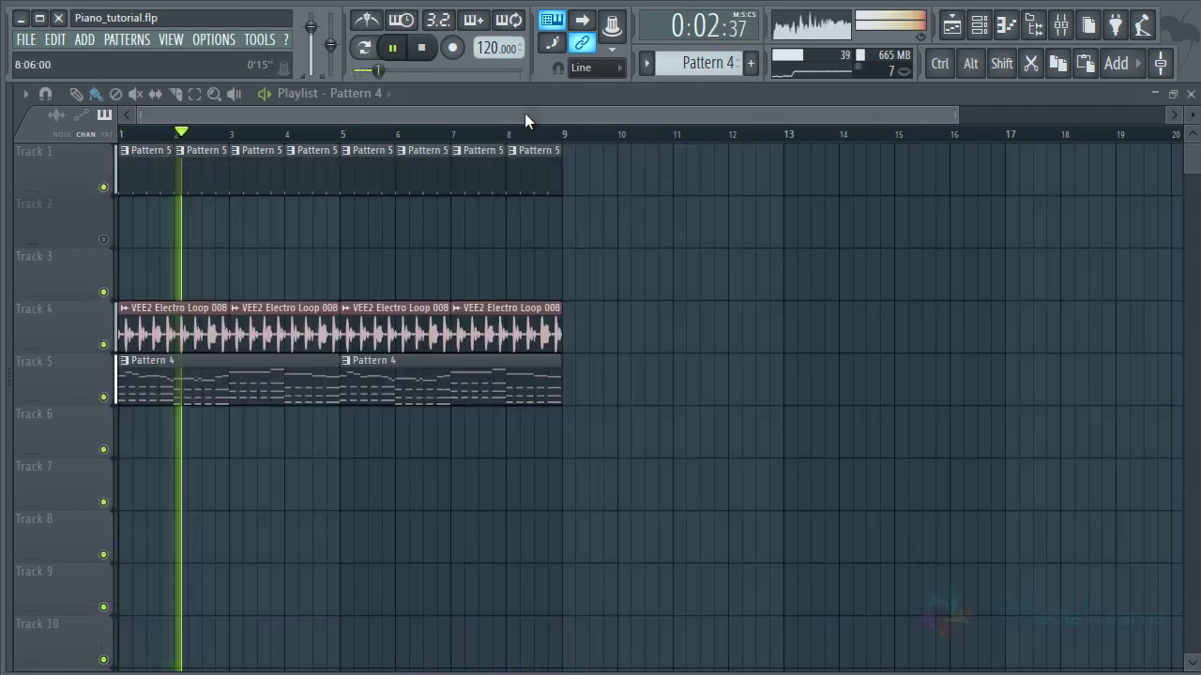
# Step: Delete the two VEE2 Electro Loop clips spanning bars 5 to 8 on Track 4
pyautogui.scroll(4, 569, 140)
pyautogui.scroll(-3, 569, 136)
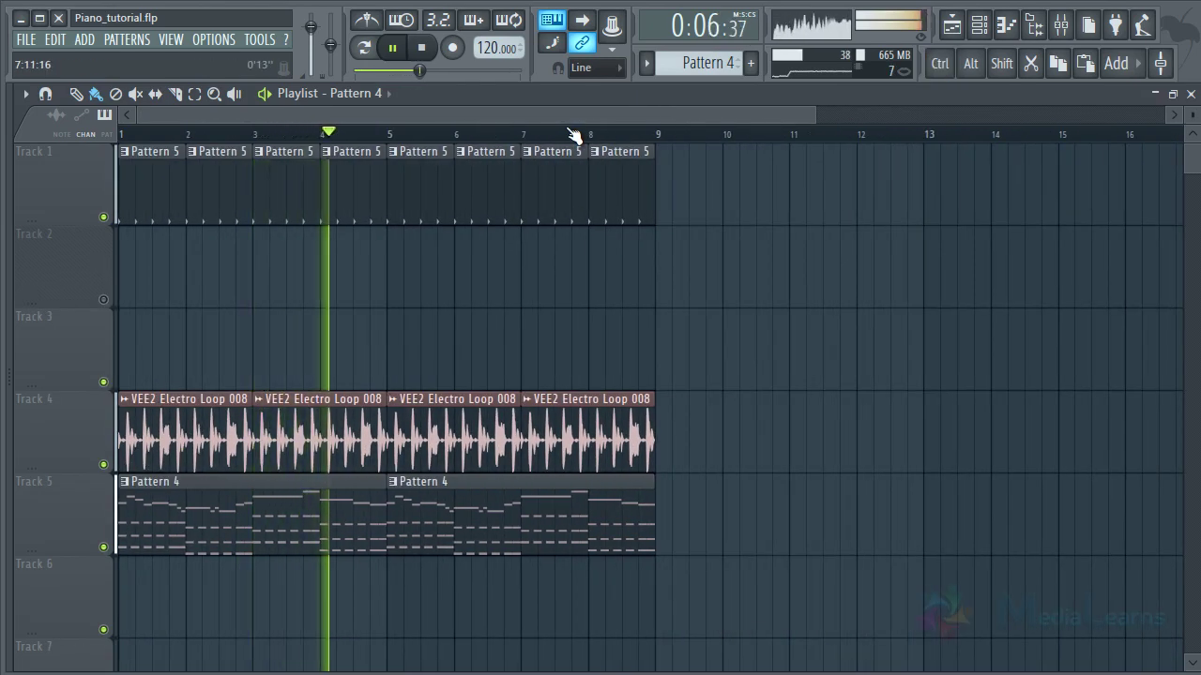
pyautogui.rightClick(497, 431)
pyautogui.rightClick(603, 422)
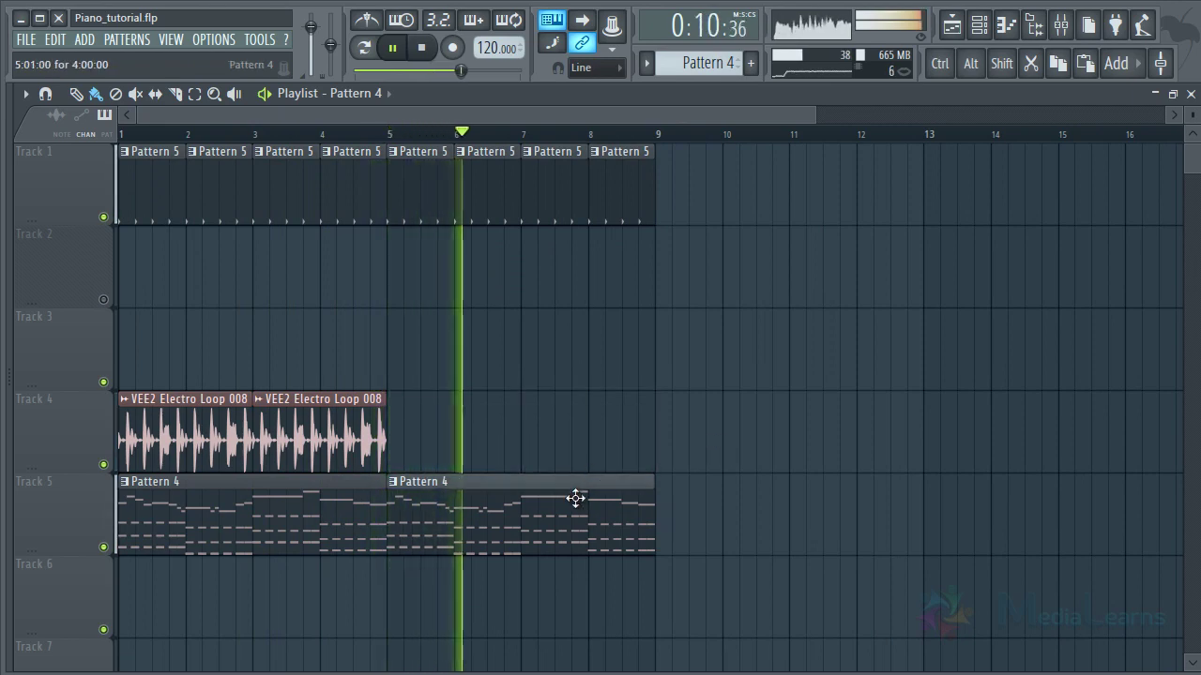
# Step: Mute the Bass channel and solo the LEAD channel, stopping playback and saving the project
pyautogui.press('F6')
pyautogui.click(317, 285)
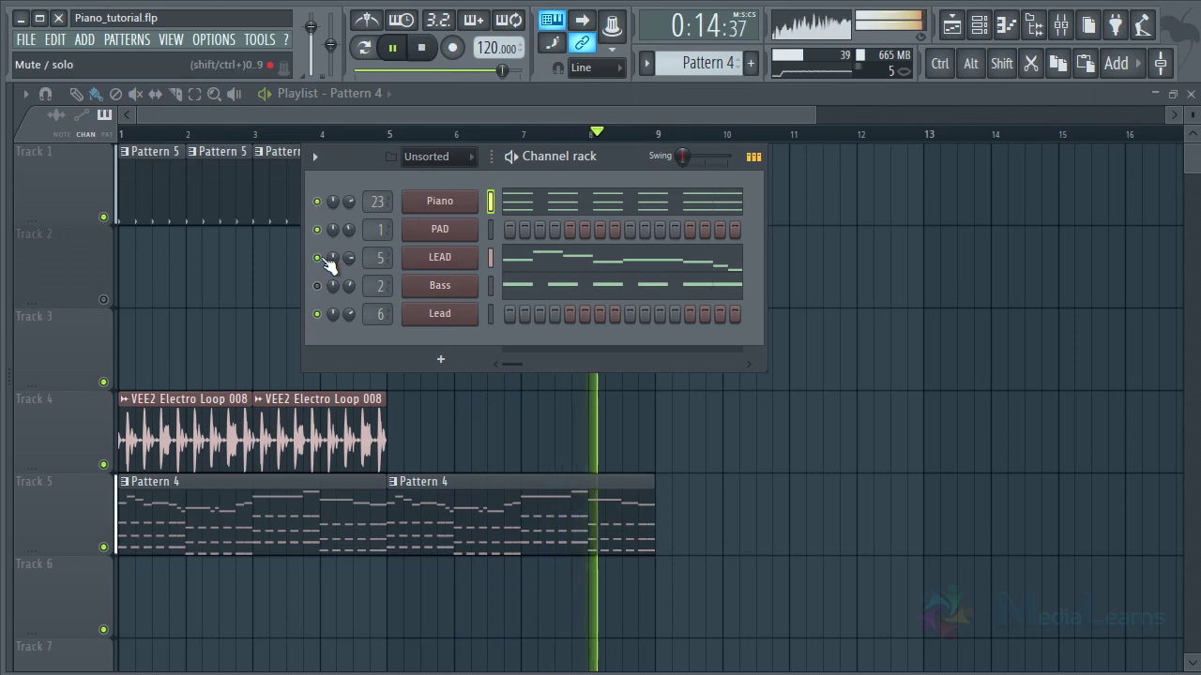
pyautogui.rightClick(319, 258)
pyautogui.click(342, 264)
pyautogui.press('space')
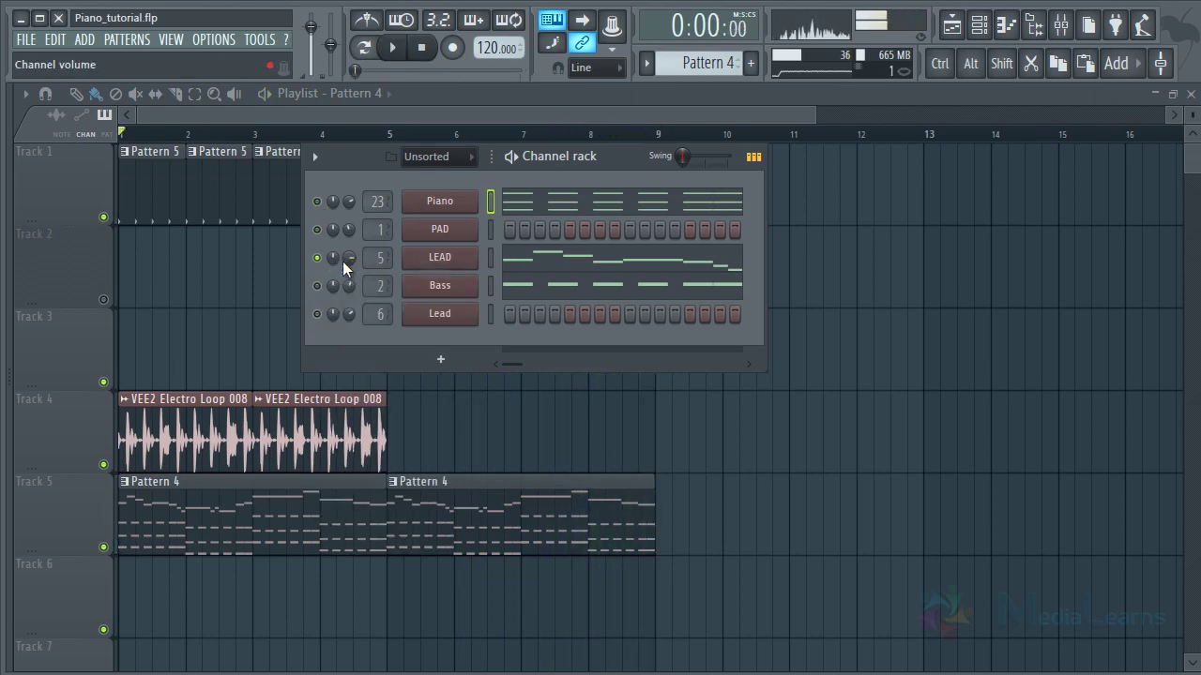
pyautogui.press('F6')
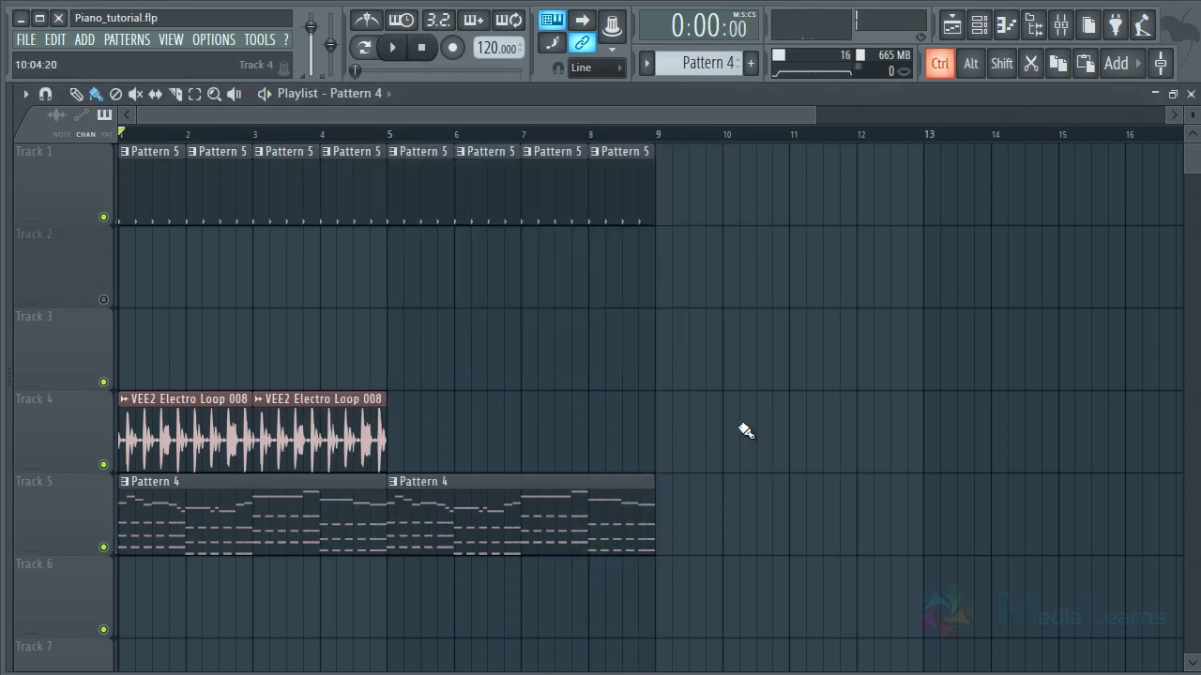
pyautogui.hotkey('ctrl', 's')
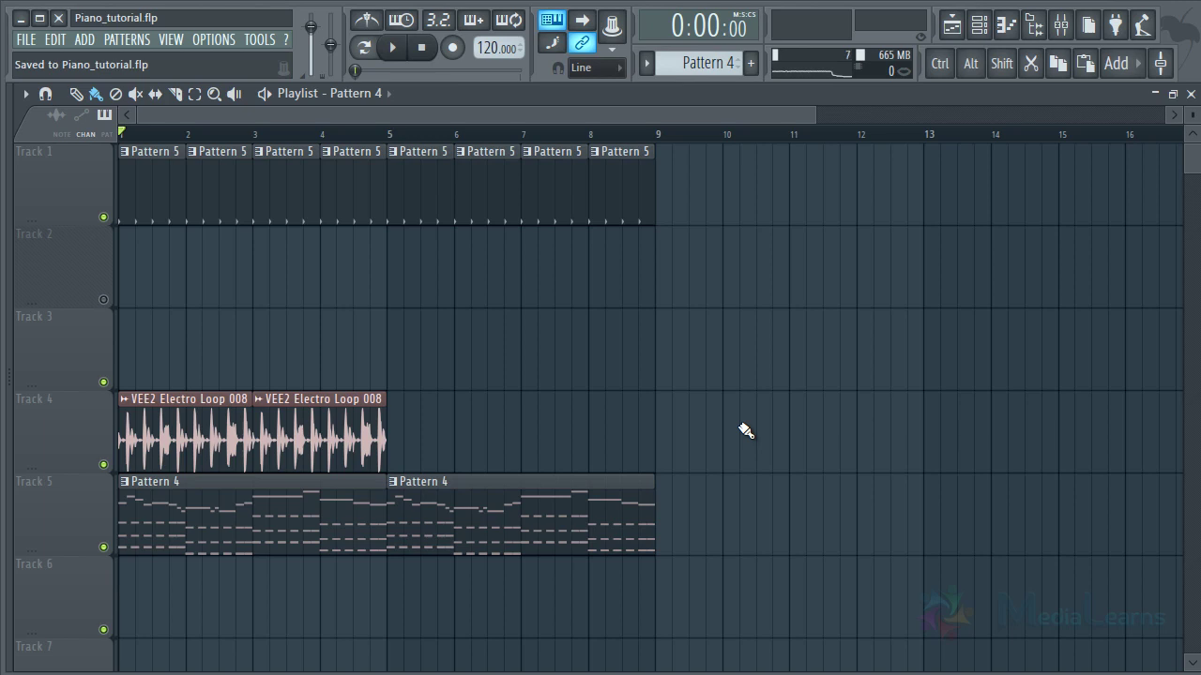
# Step: Examine the LEAD melody's notes against the ghosted chord notes in the piano roll, and return to the playlist
pyautogui.doubleClick(573, 500)
pyautogui.click(563, 260)
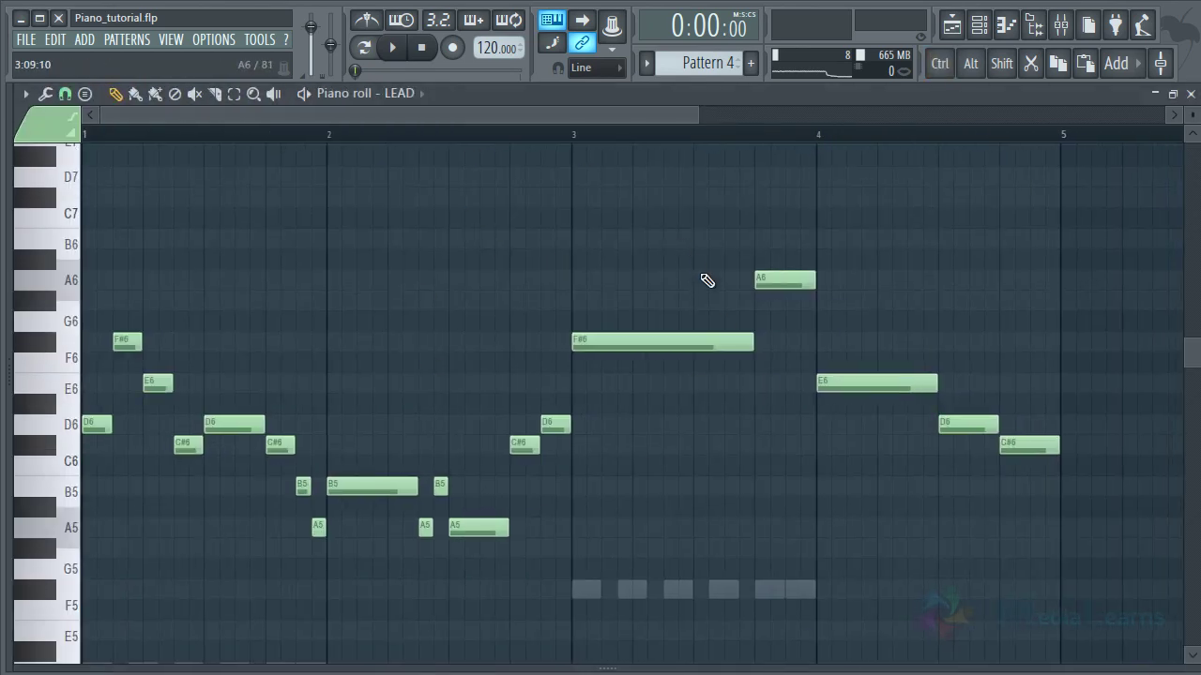
pyautogui.scroll(-3, 702, 274)
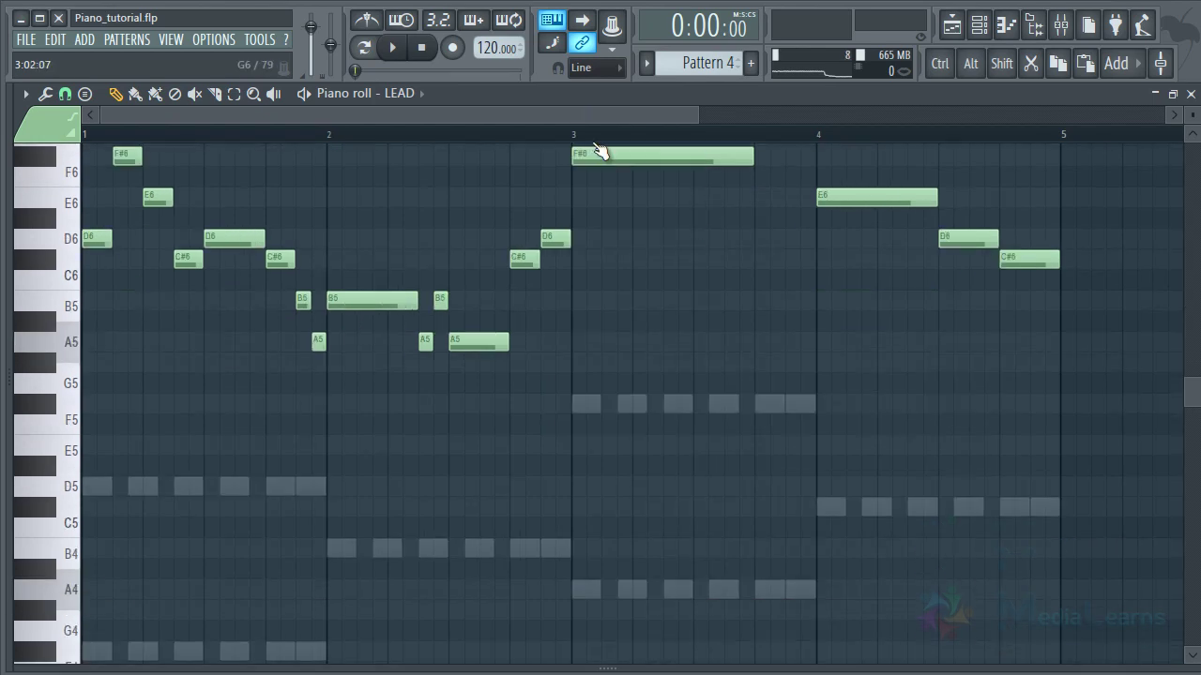
pyautogui.scroll(-2, 628, 249)
pyautogui.scroll(5, 629, 291)
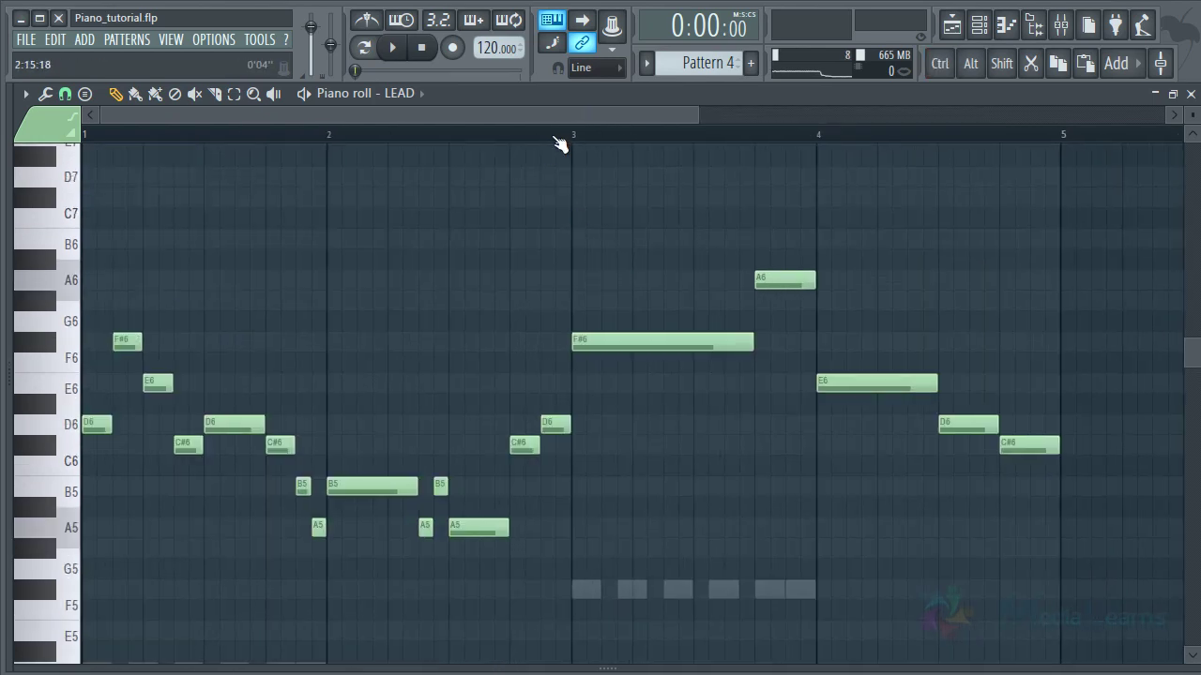
pyautogui.scroll(-4, 559, 146)
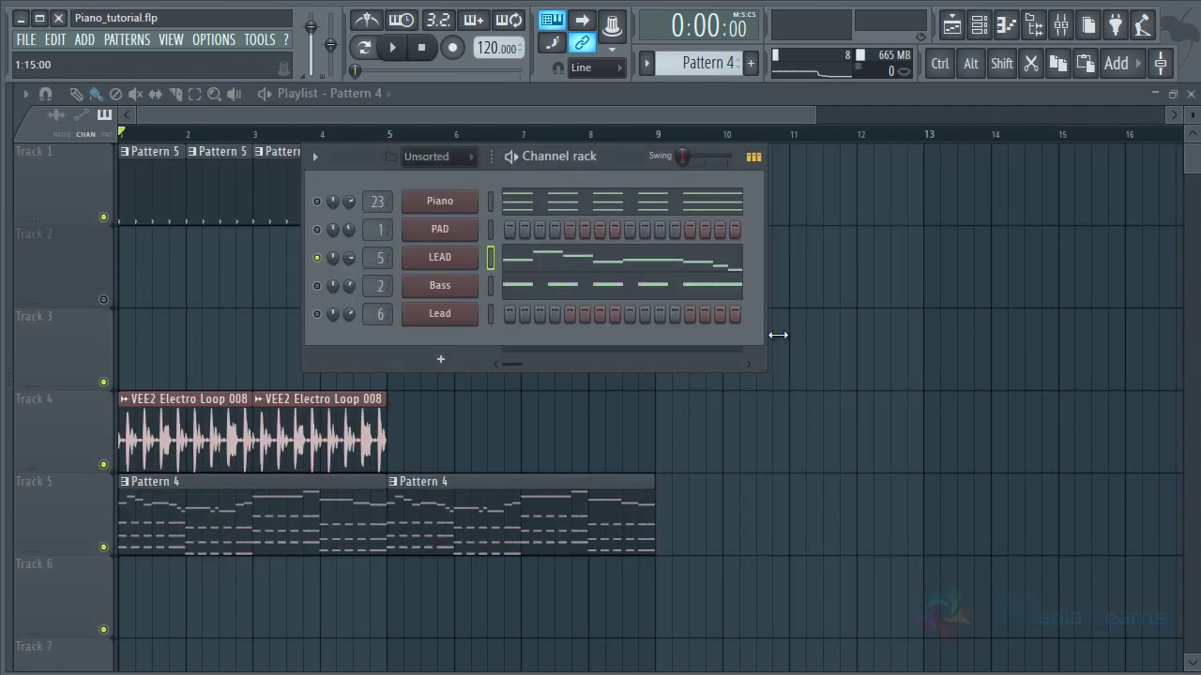
pyautogui.press('F6')
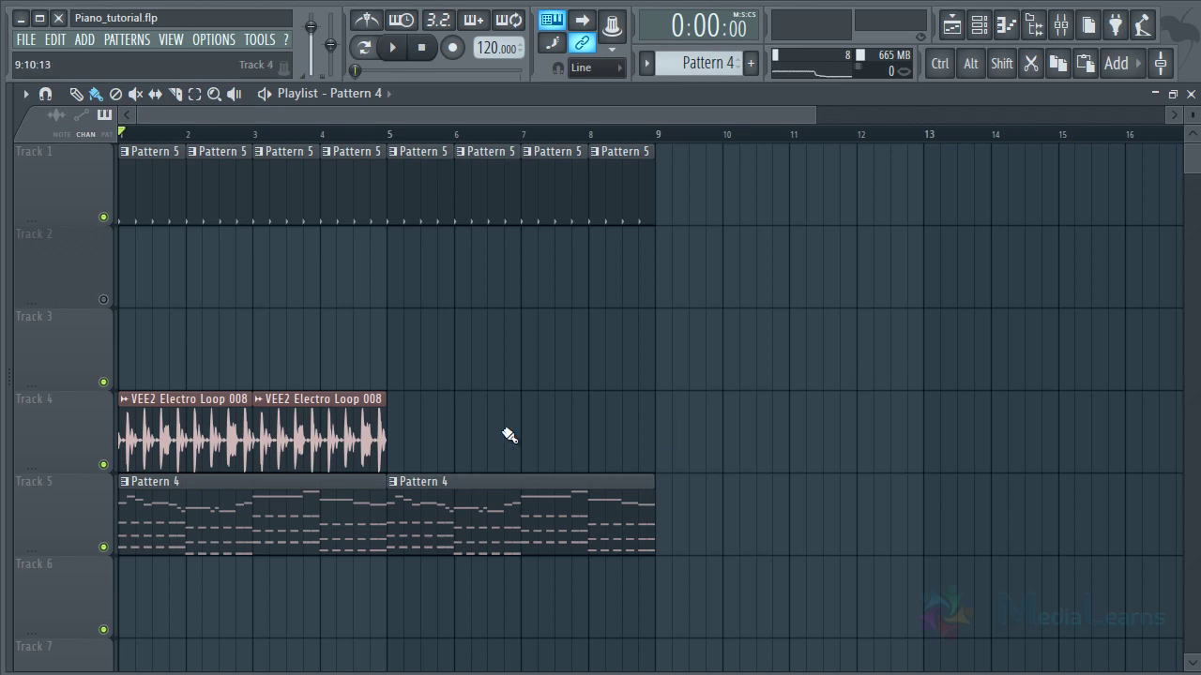
# Step: Duplicate the two VEE2 Electro Loop clips on Track 4 into bars 5 to 8 and save the project
pyautogui.moveTo(435, 310); pyautogui.dragTo(177, 457)
pyautogui.hotkey('ctrl', 'b')
pyautogui.click(710, 322)
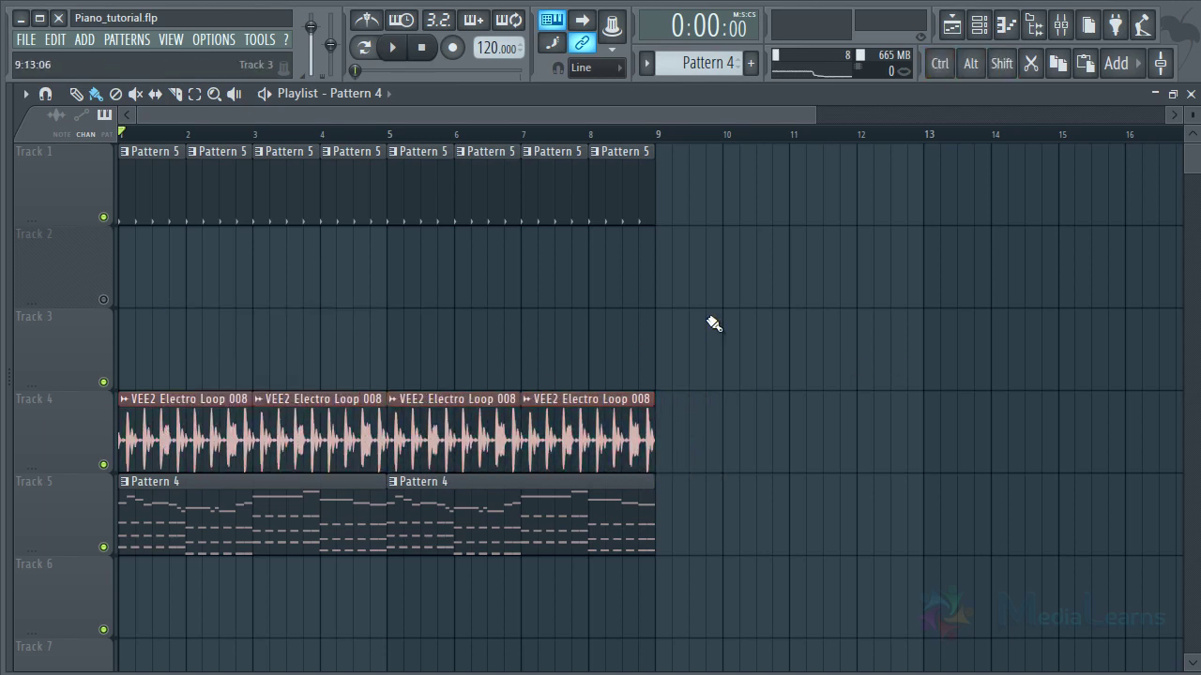
pyautogui.hotkey('ctrl', 's')
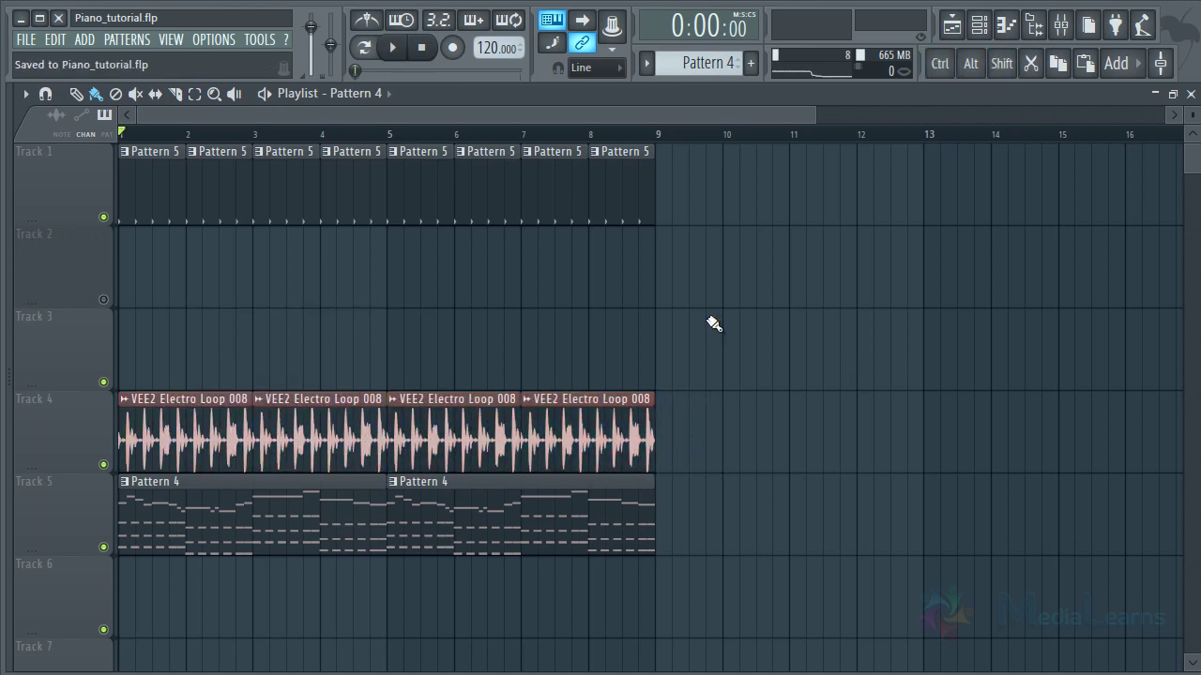